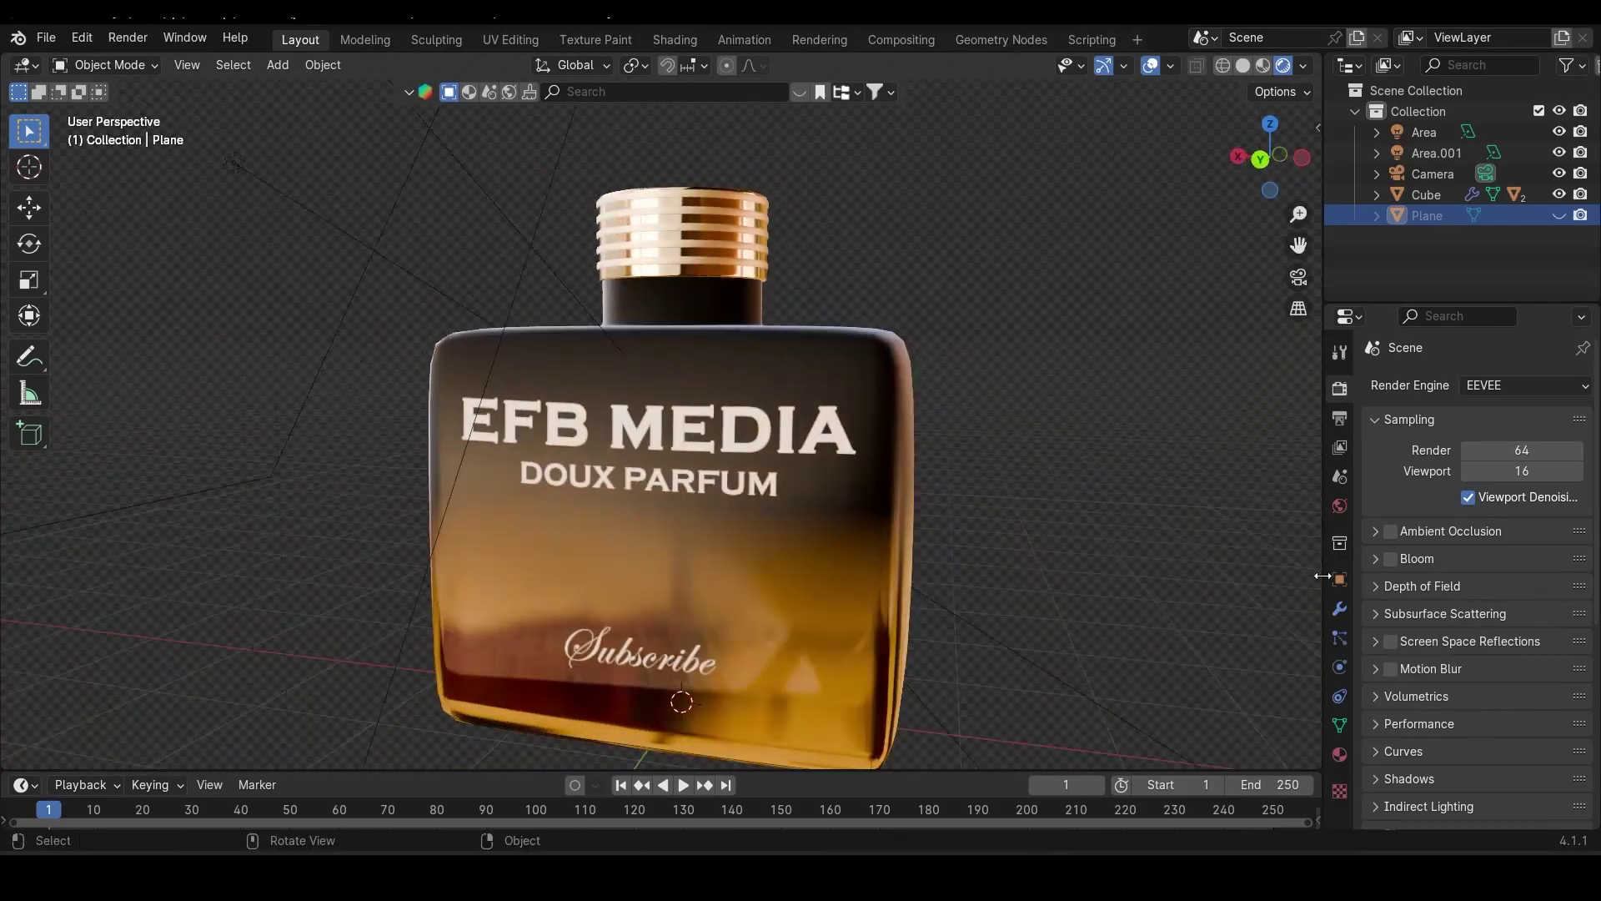
Set the render engine to Cycles, inspect the rendered perfume bottle and show the hidden Plane
{"action": "left_click", "coordinate": [1506, 386]}
{"action": "left_click", "coordinate": [1489, 465]}
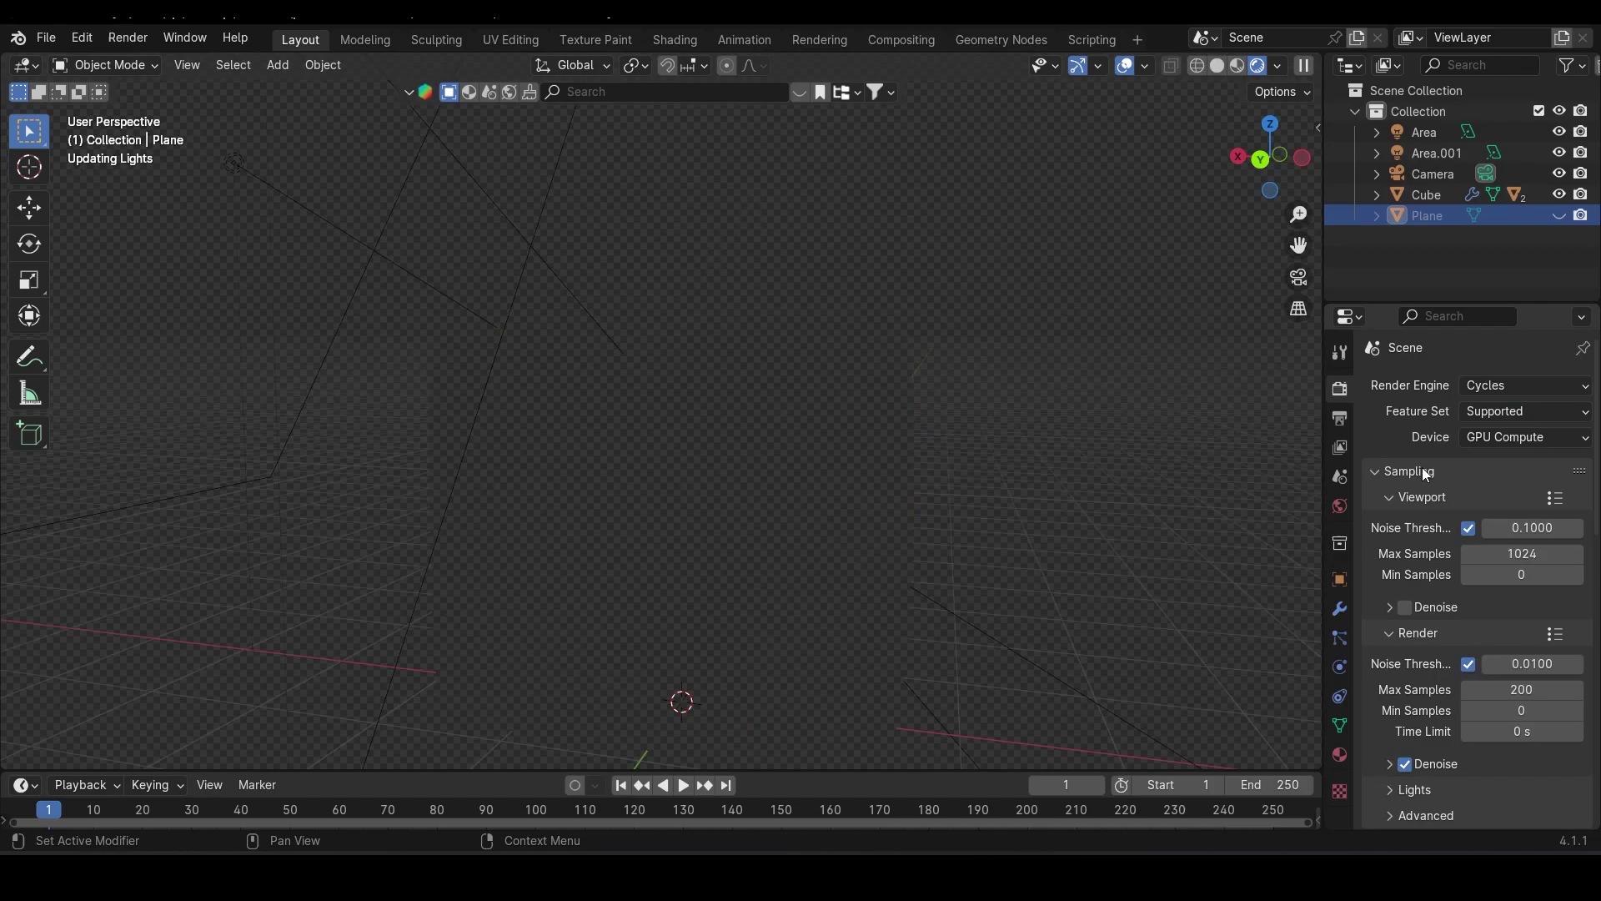
{"action": "middle_click_drag", "start_coordinate": [739, 597], "coordinate": [737, 613]}
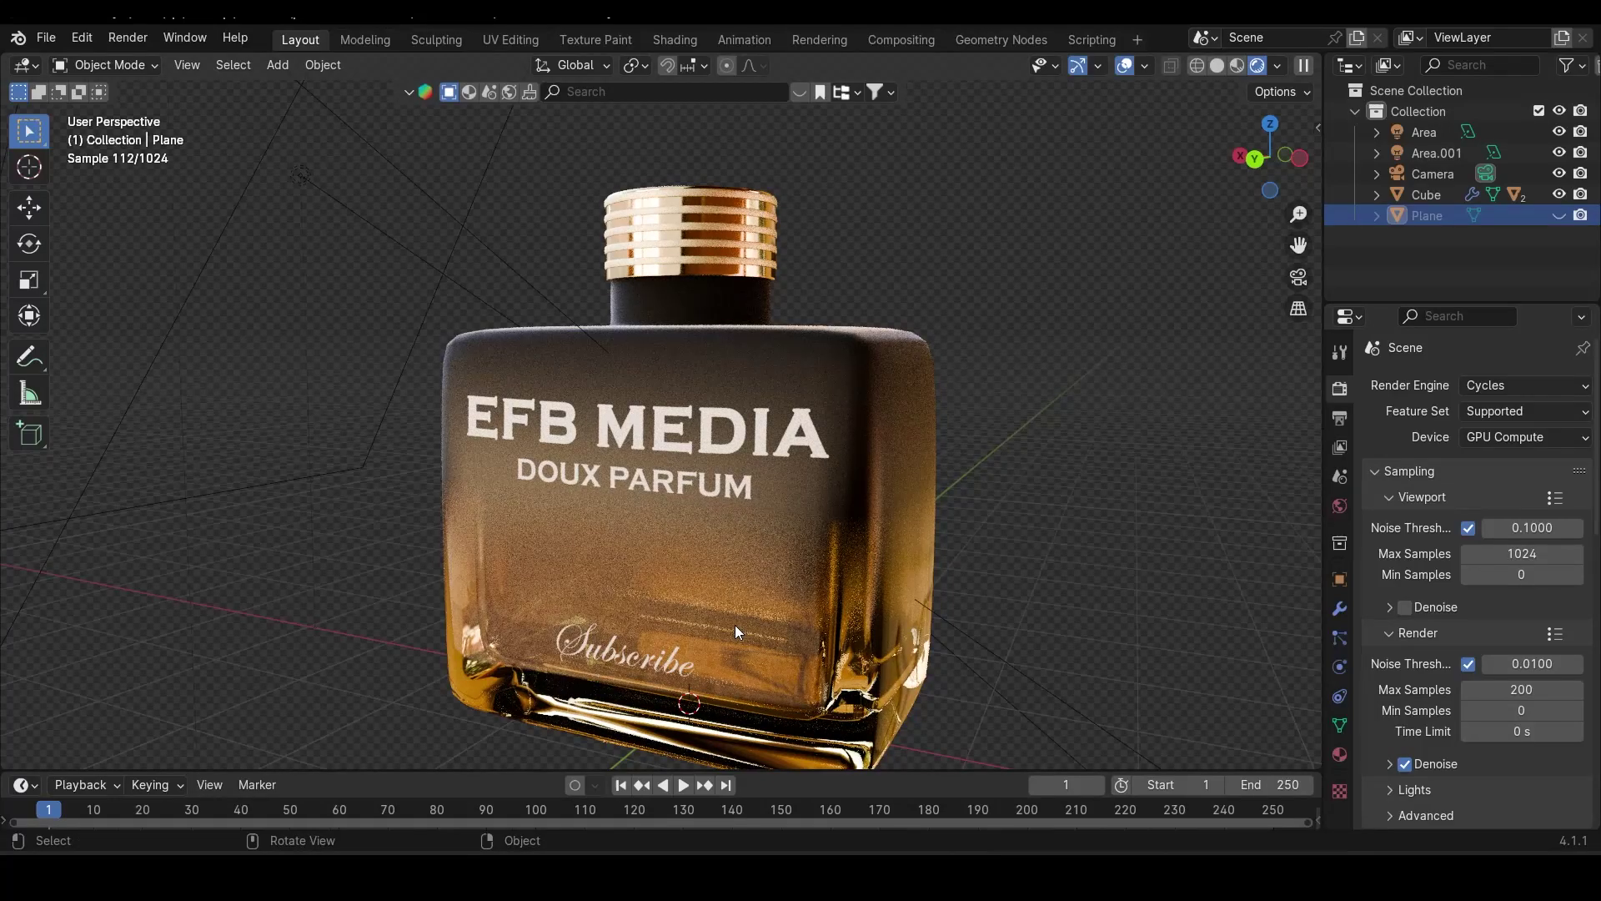
{"action": "middle_click_drag", "start_coordinate": [734, 623], "coordinate": [730, 600], "text": "shift"}
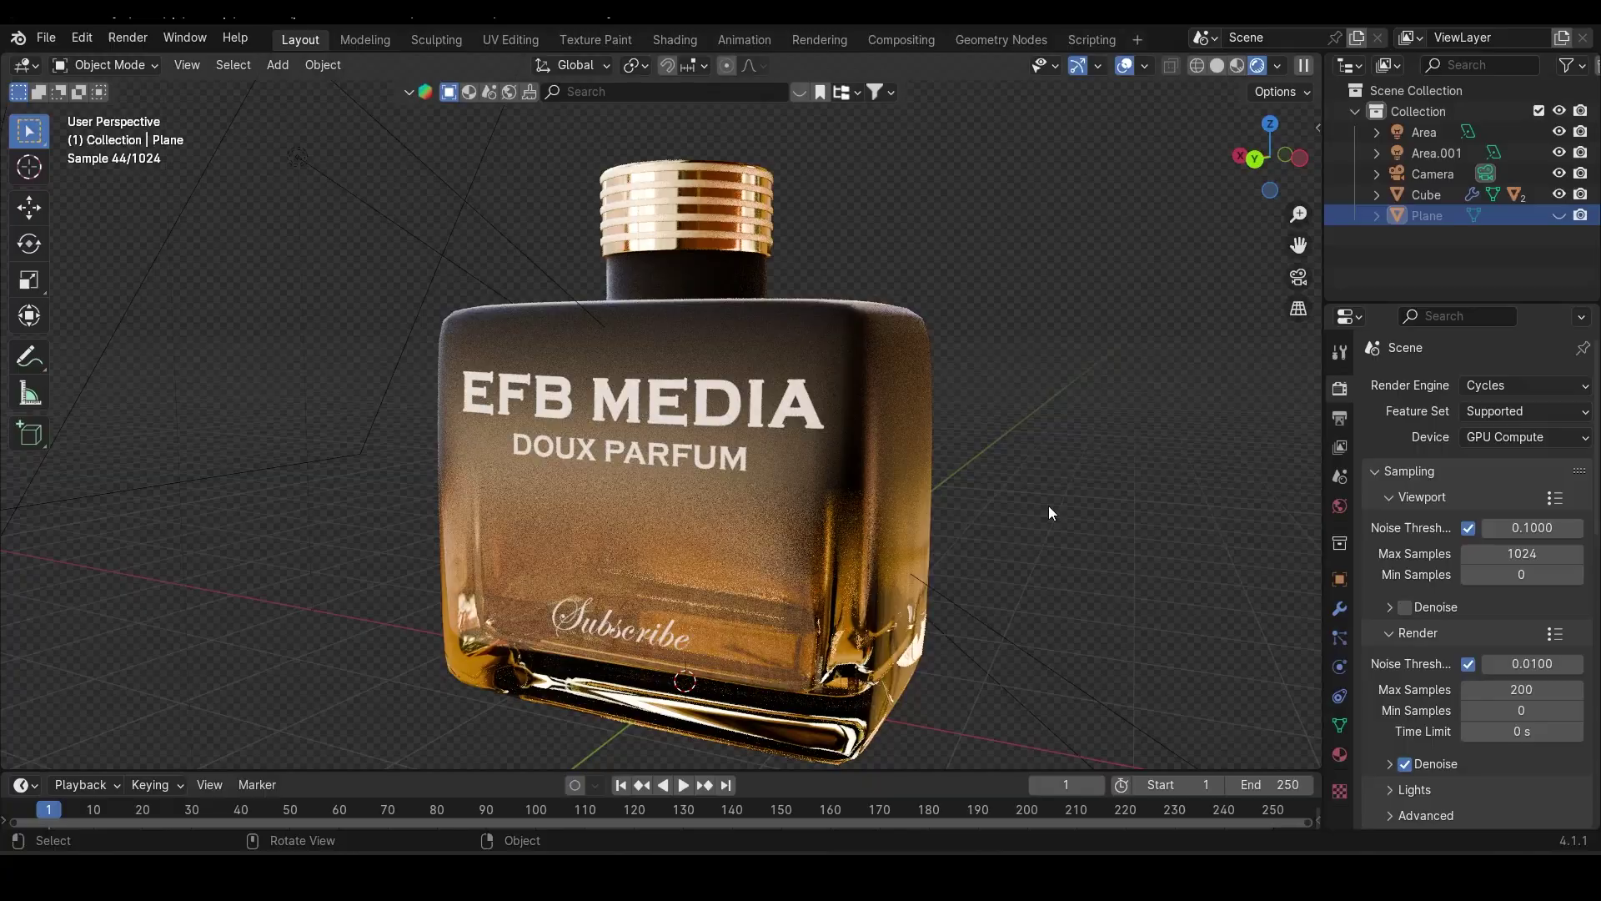
{"action": "mouse_move", "coordinate": [1049, 506]}
{"action": "middle_mouse_down"}
{"action": "mouse_move", "coordinate": [1061, 532]}
{"action": "mouse_move", "coordinate": [1045, 519]}
{"action": "mouse_move", "coordinate": [1058, 515]}
{"action": "middle_mouse_up"}
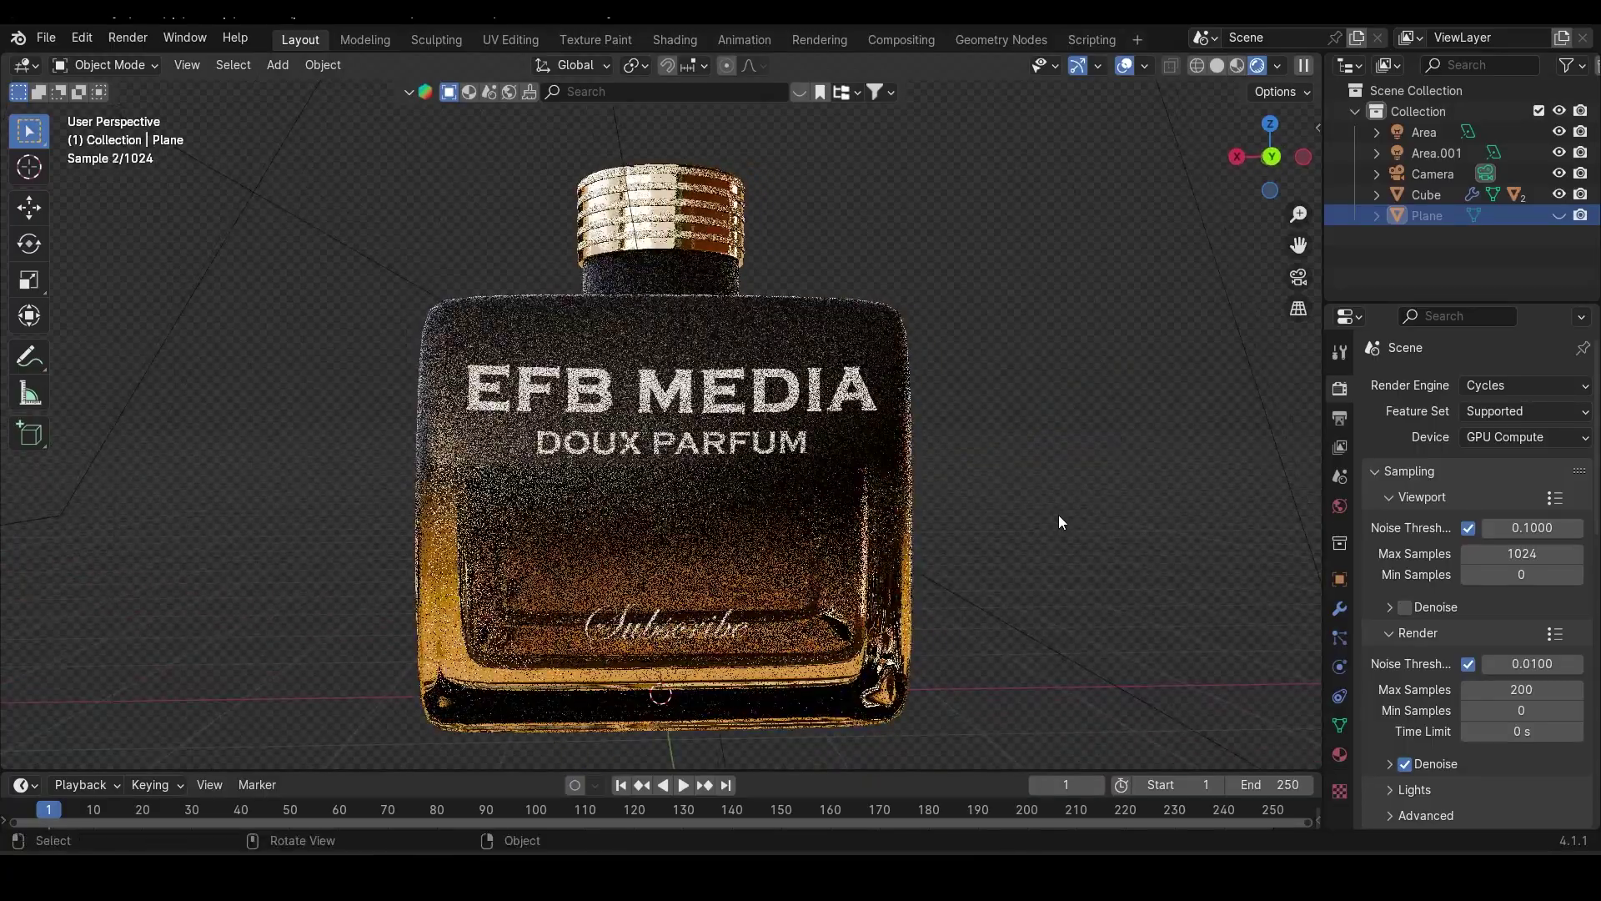
{"action": "left_click", "coordinate": [1559, 215]}
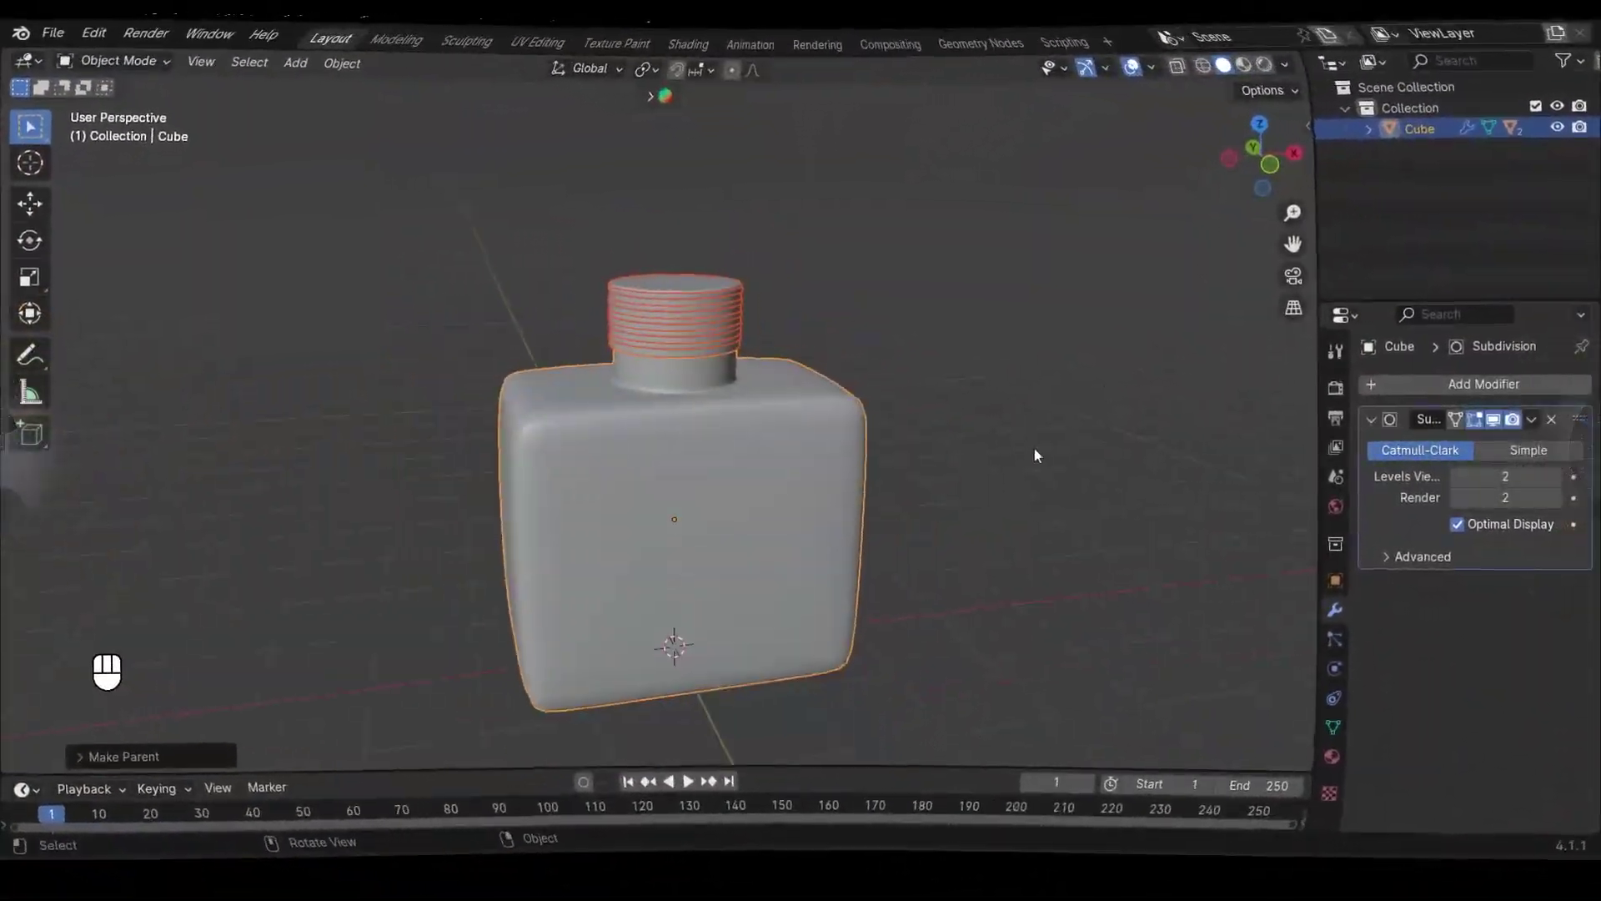
Deselect the bottle, view it in back orthographic view and split the 3D viewport into two side-by-side areas
{"action": "left_click", "coordinate": [1034, 455]}
{"action": "middle_click_drag", "start_coordinate": [1035, 455], "coordinate": [1011, 428]}
{"action": "left_click", "coordinate": [1275, 151]}
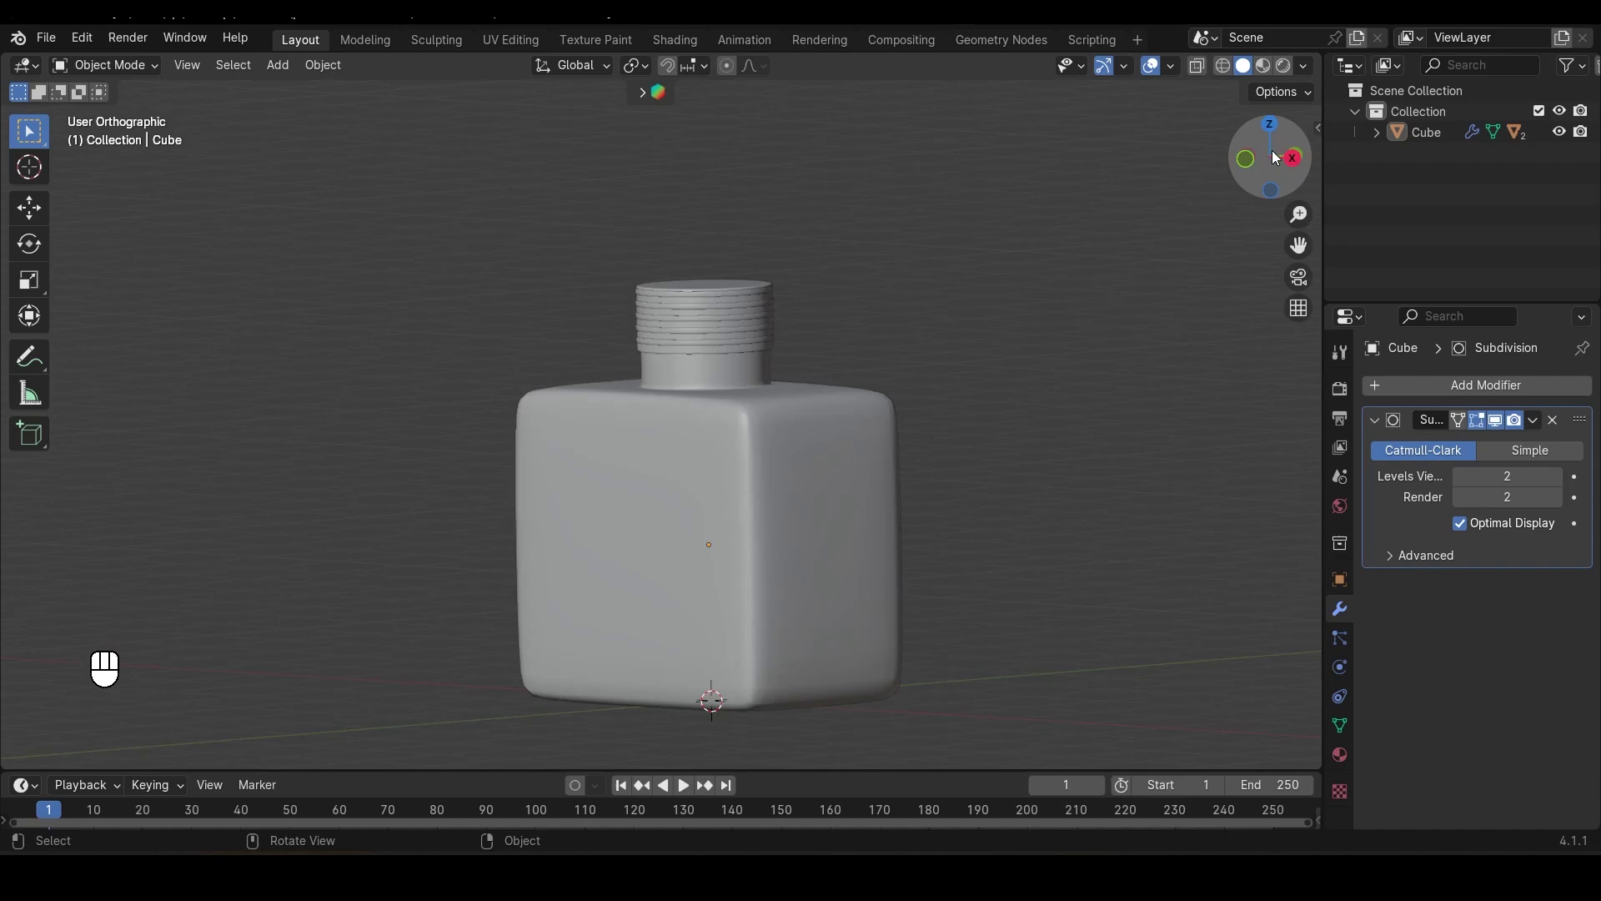
{"action": "left_click_drag", "start_coordinate": [4, 52], "coordinate": [678, 191]}
{"action": "scroll", "coordinate": [1123, 525], "scroll_direction": "up", "scroll_amount": 3}
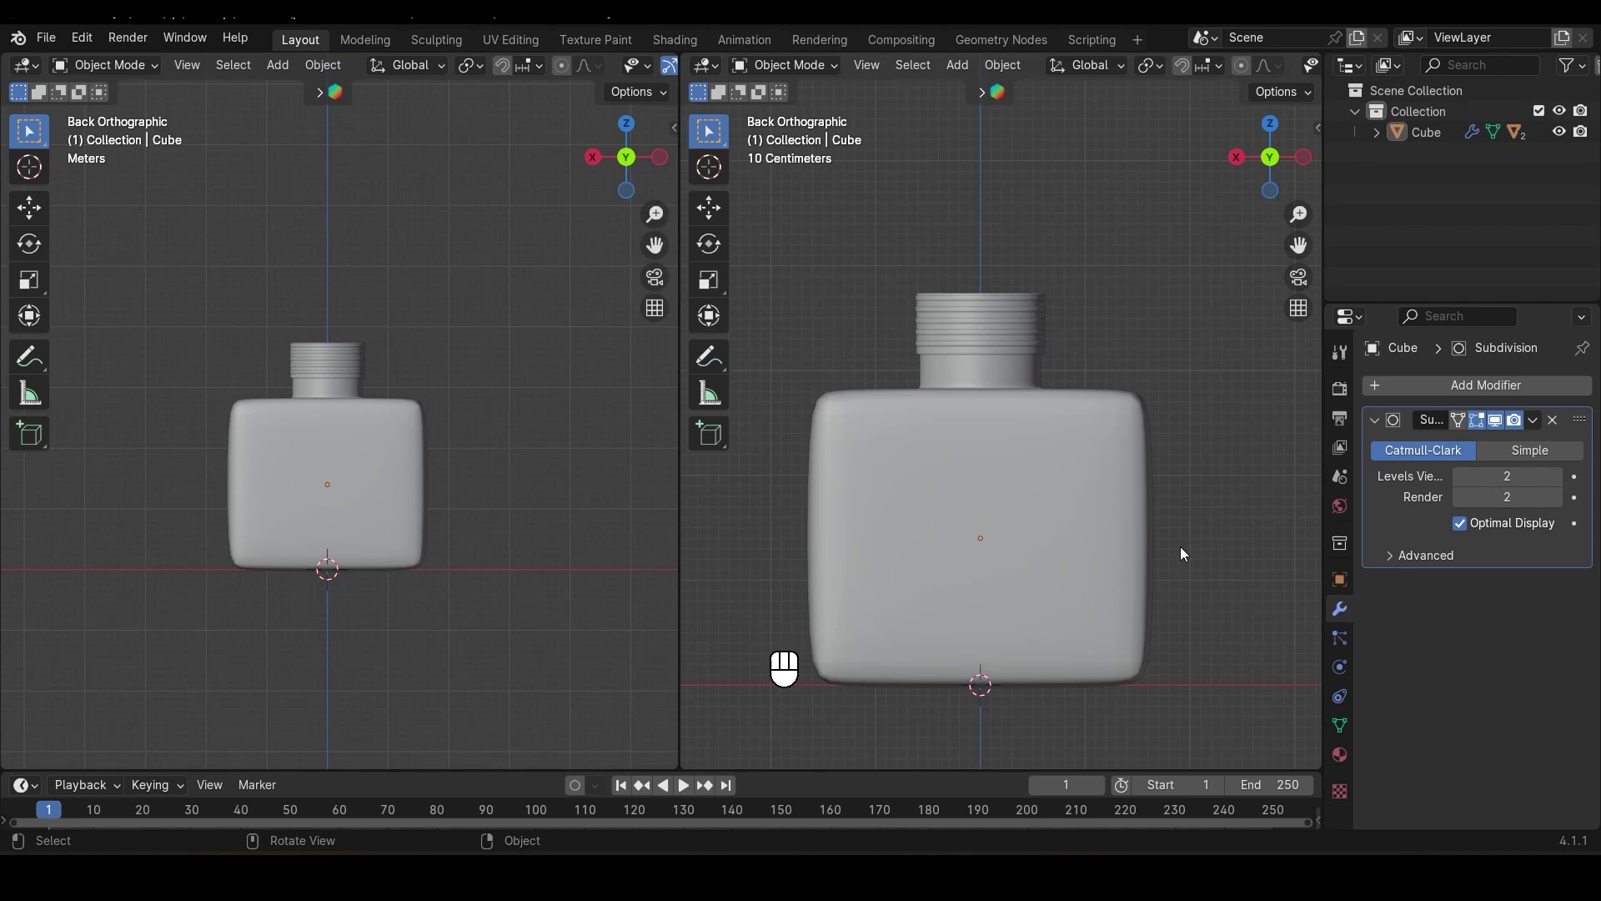
Turn the new viewport area into a Shader Editor and hide its sidebar
{"action": "left_click", "coordinate": [22, 65]}
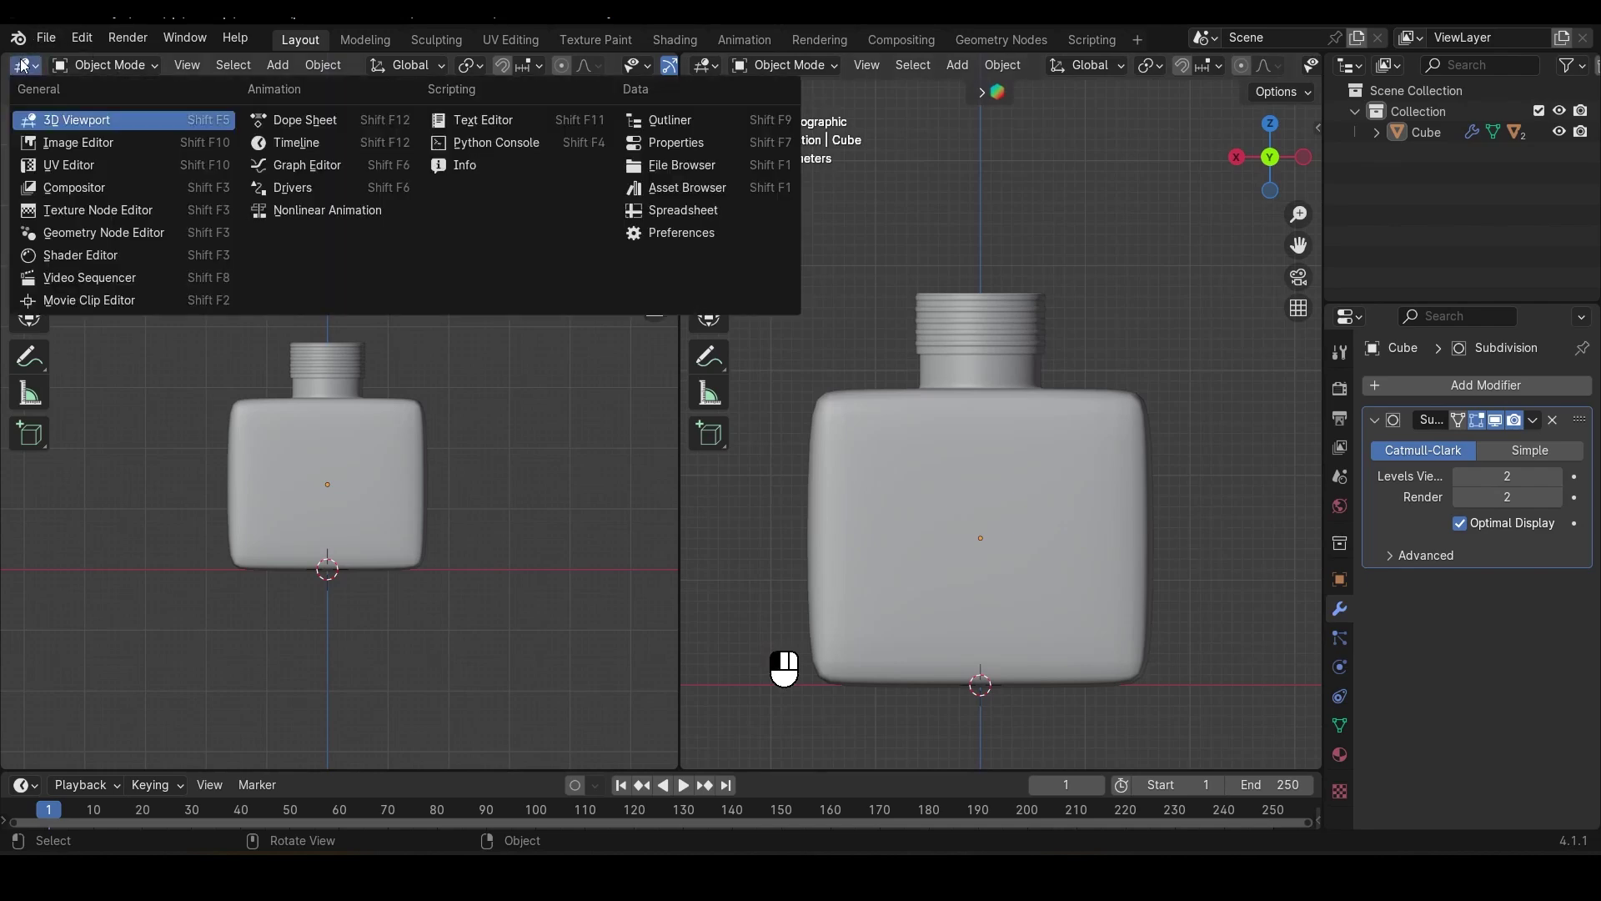
{"action": "left_click", "coordinate": [98, 252]}
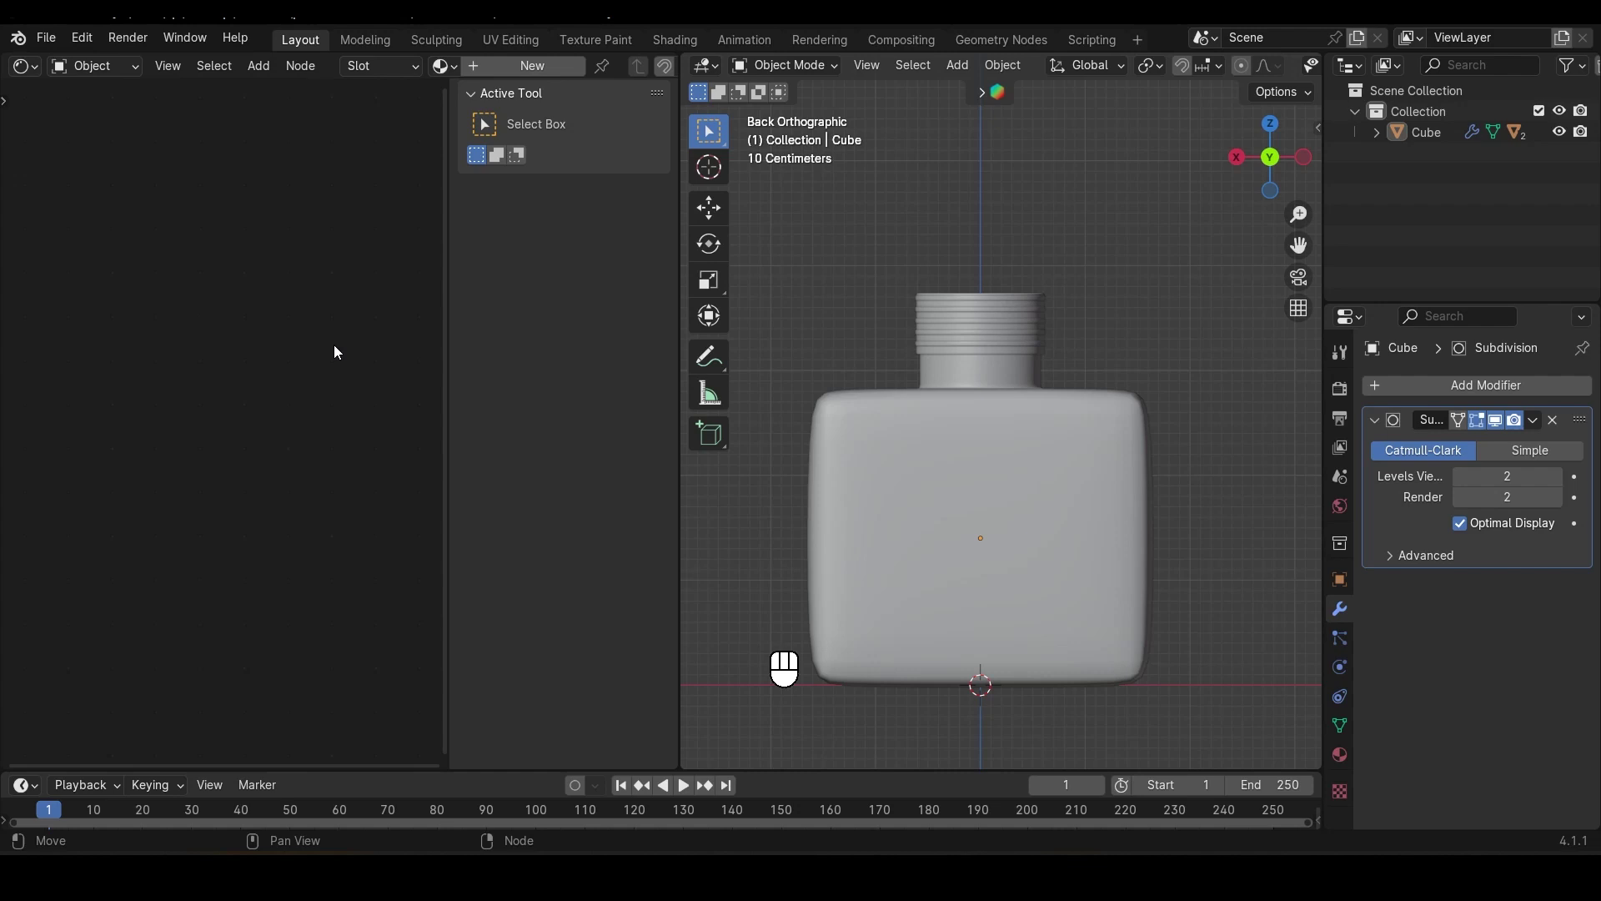
{"action": "key", "text": "n"}
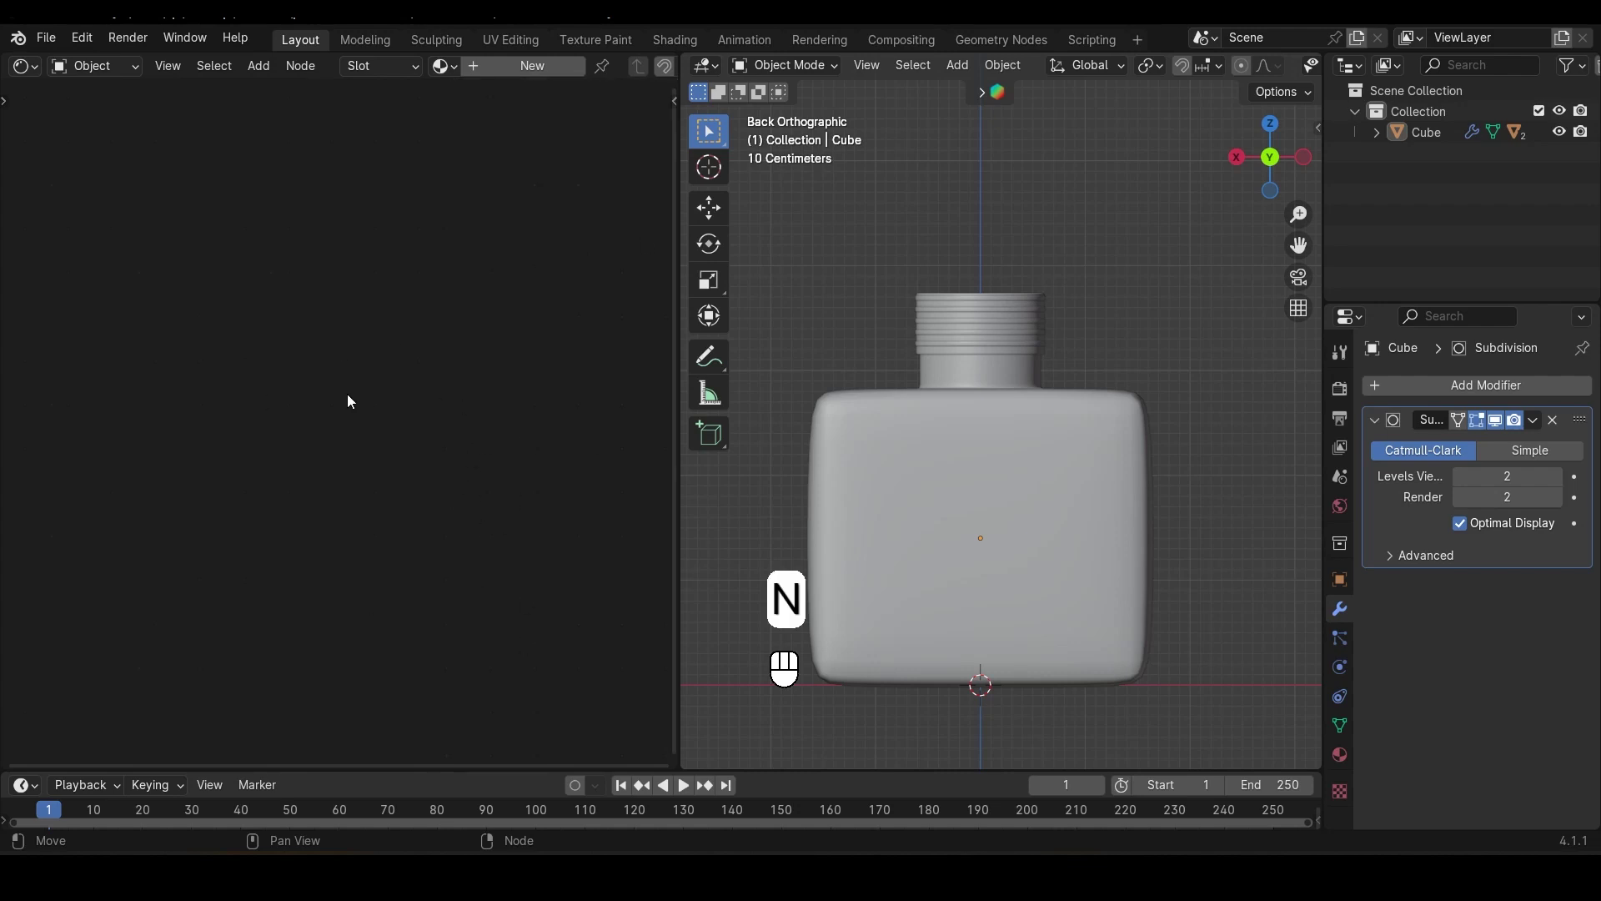
{"action": "scroll", "coordinate": [1244, 69], "scroll_direction": "down", "scroll_amount": 5}
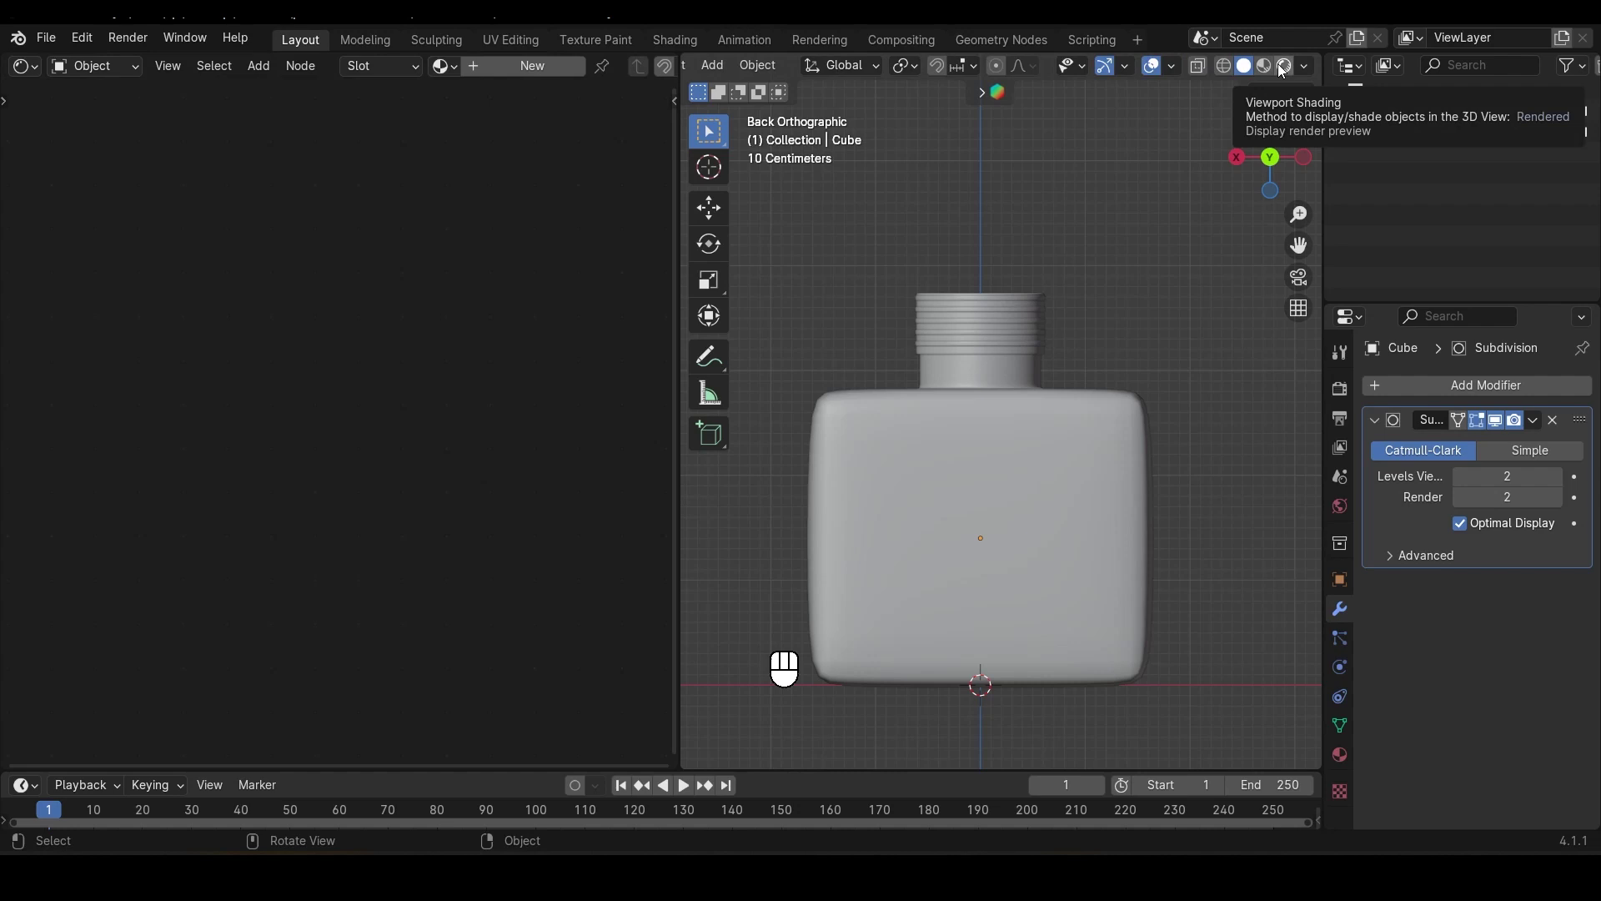
Set the 3D viewport to rendered shading and switch the Shader Editor to the World shader
{"action": "left_click", "coordinate": [1283, 66]}
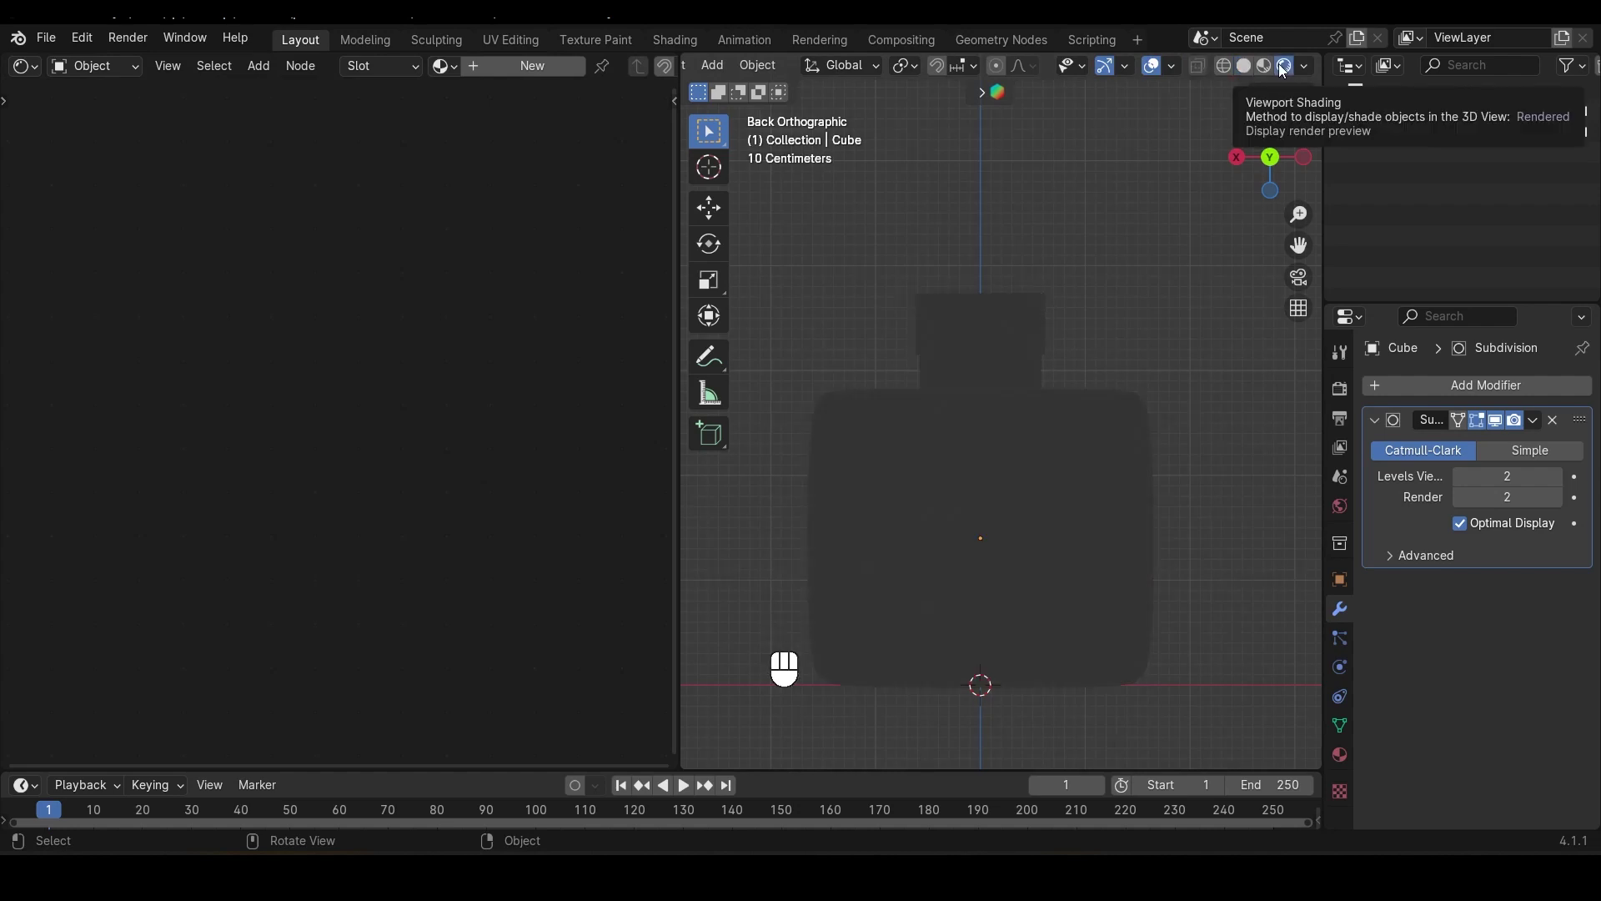
{"action": "middle_click_drag", "start_coordinate": [1114, 542], "coordinate": [1029, 602]}
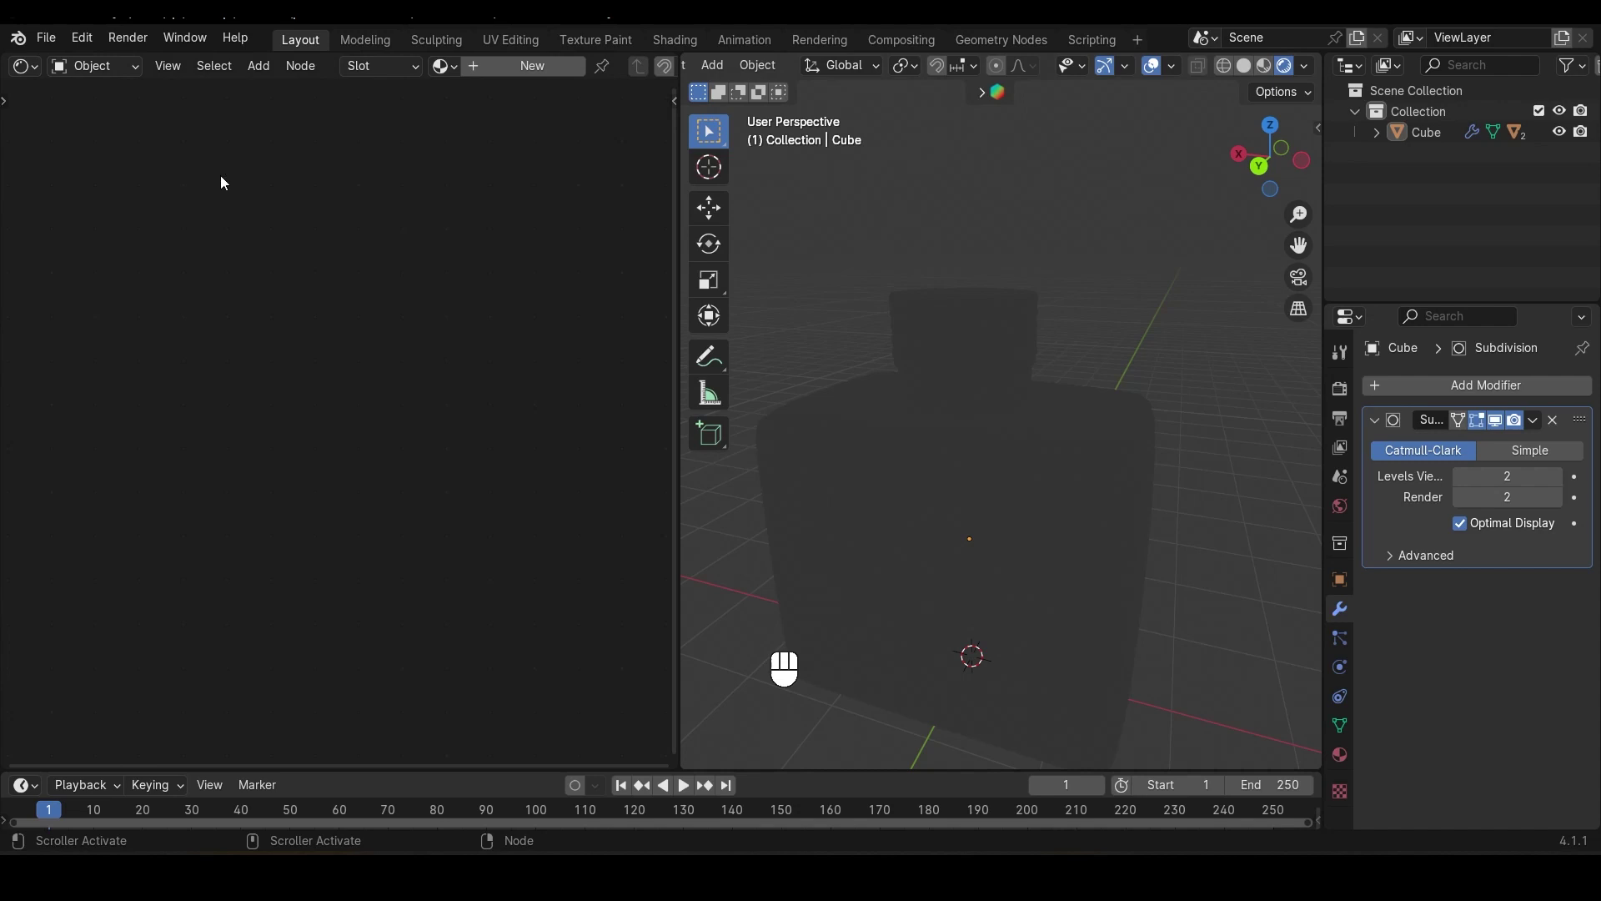
{"action": "left_click", "coordinate": [89, 71]}
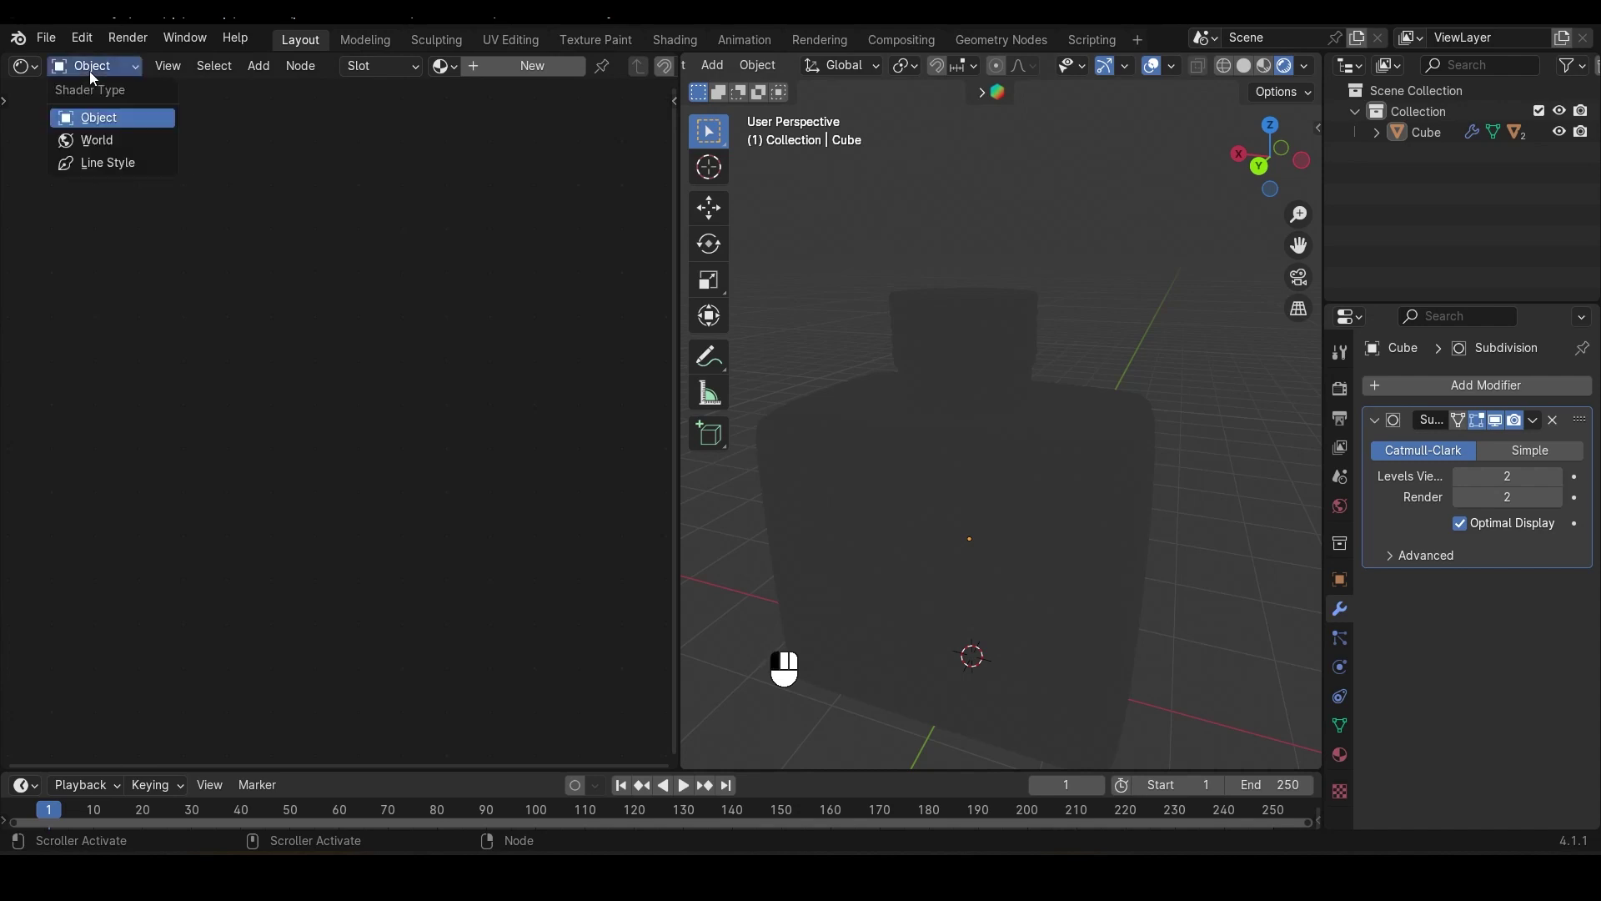
{"action": "left_click", "coordinate": [95, 142]}
Add an Environment Texture with Mapping and Texture Coordinate nodes to the World's Background node using Node Wrangler
{"action": "scroll", "coordinate": [406, 579], "scroll_direction": "up", "scroll_amount": 4}
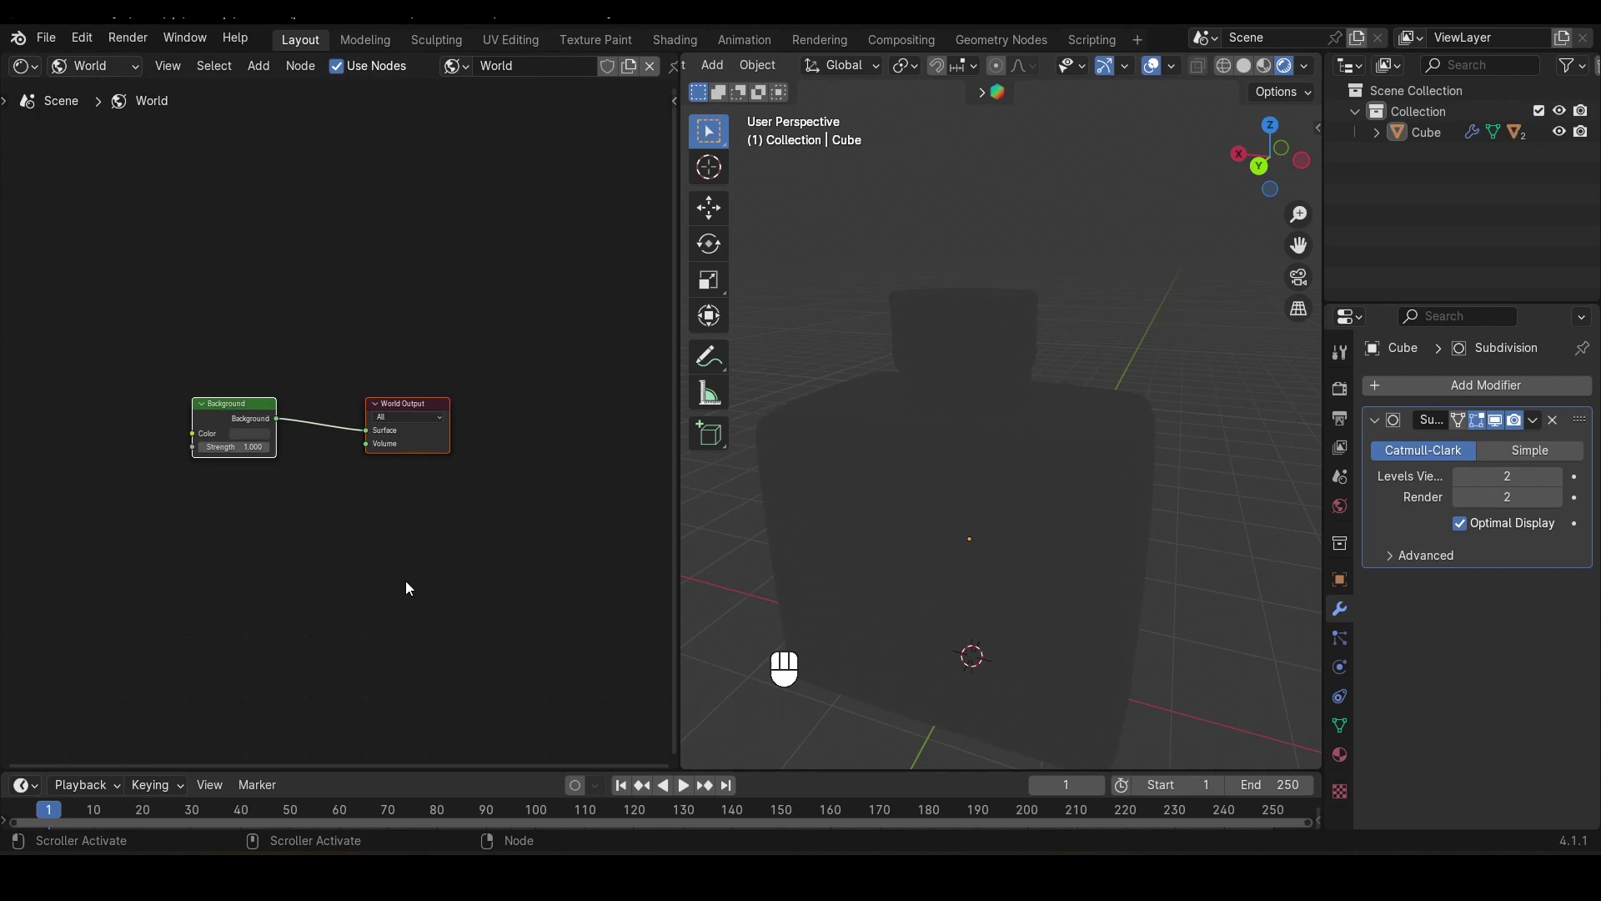
{"action": "scroll", "coordinate": [390, 561], "scroll_direction": "up", "scroll_amount": 1}
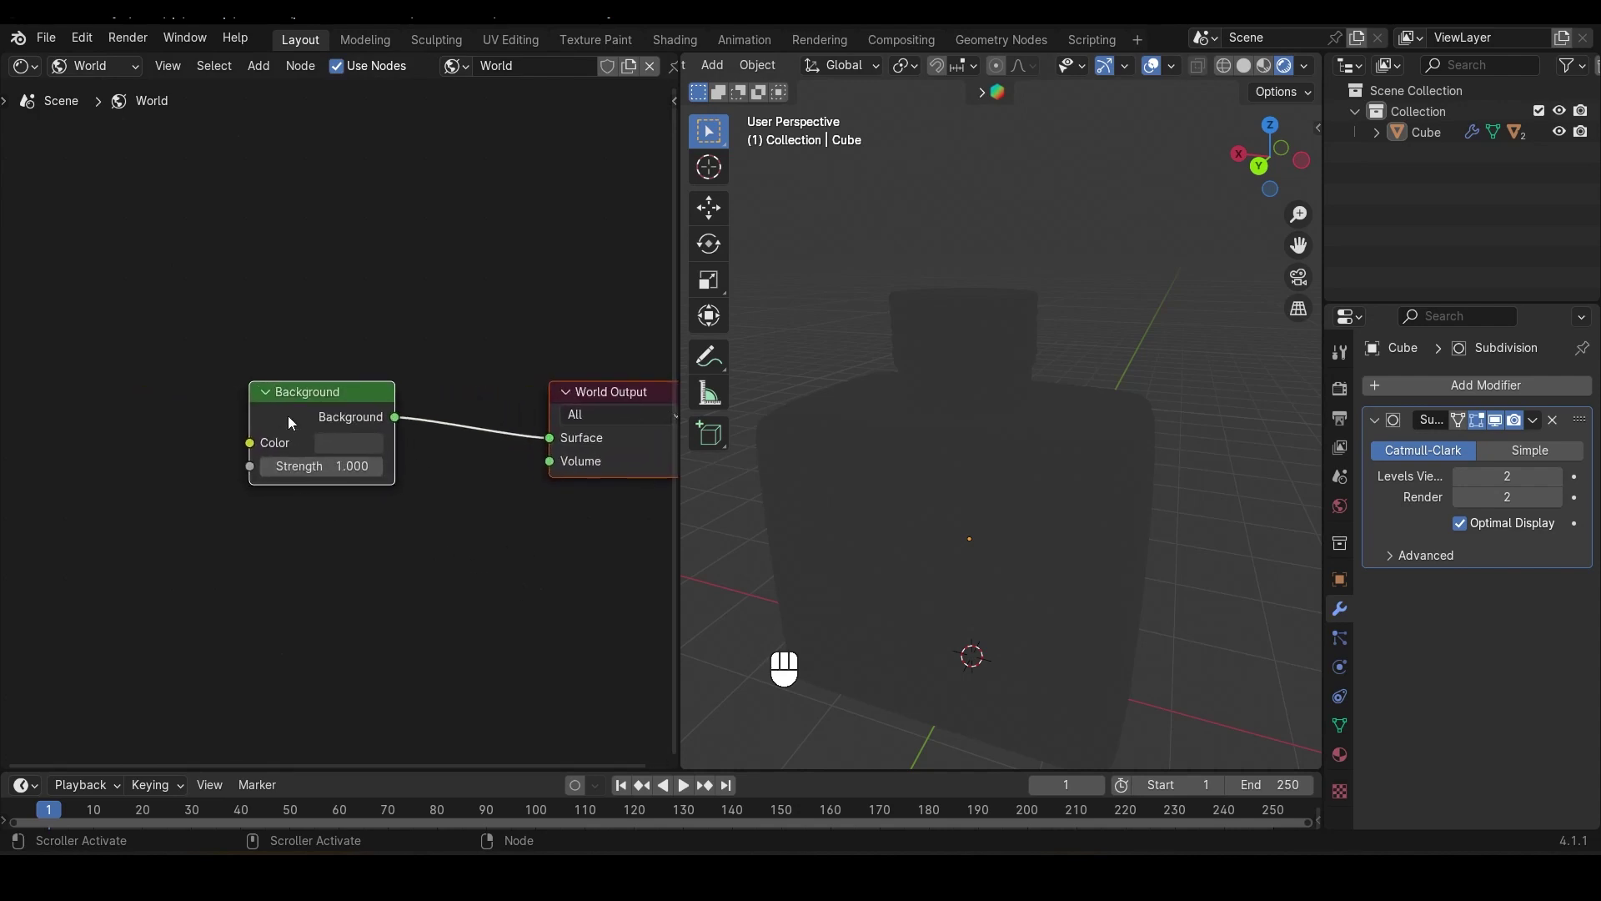
{"action": "scroll", "coordinate": [307, 412], "scroll_direction": "up", "scroll_amount": 1}
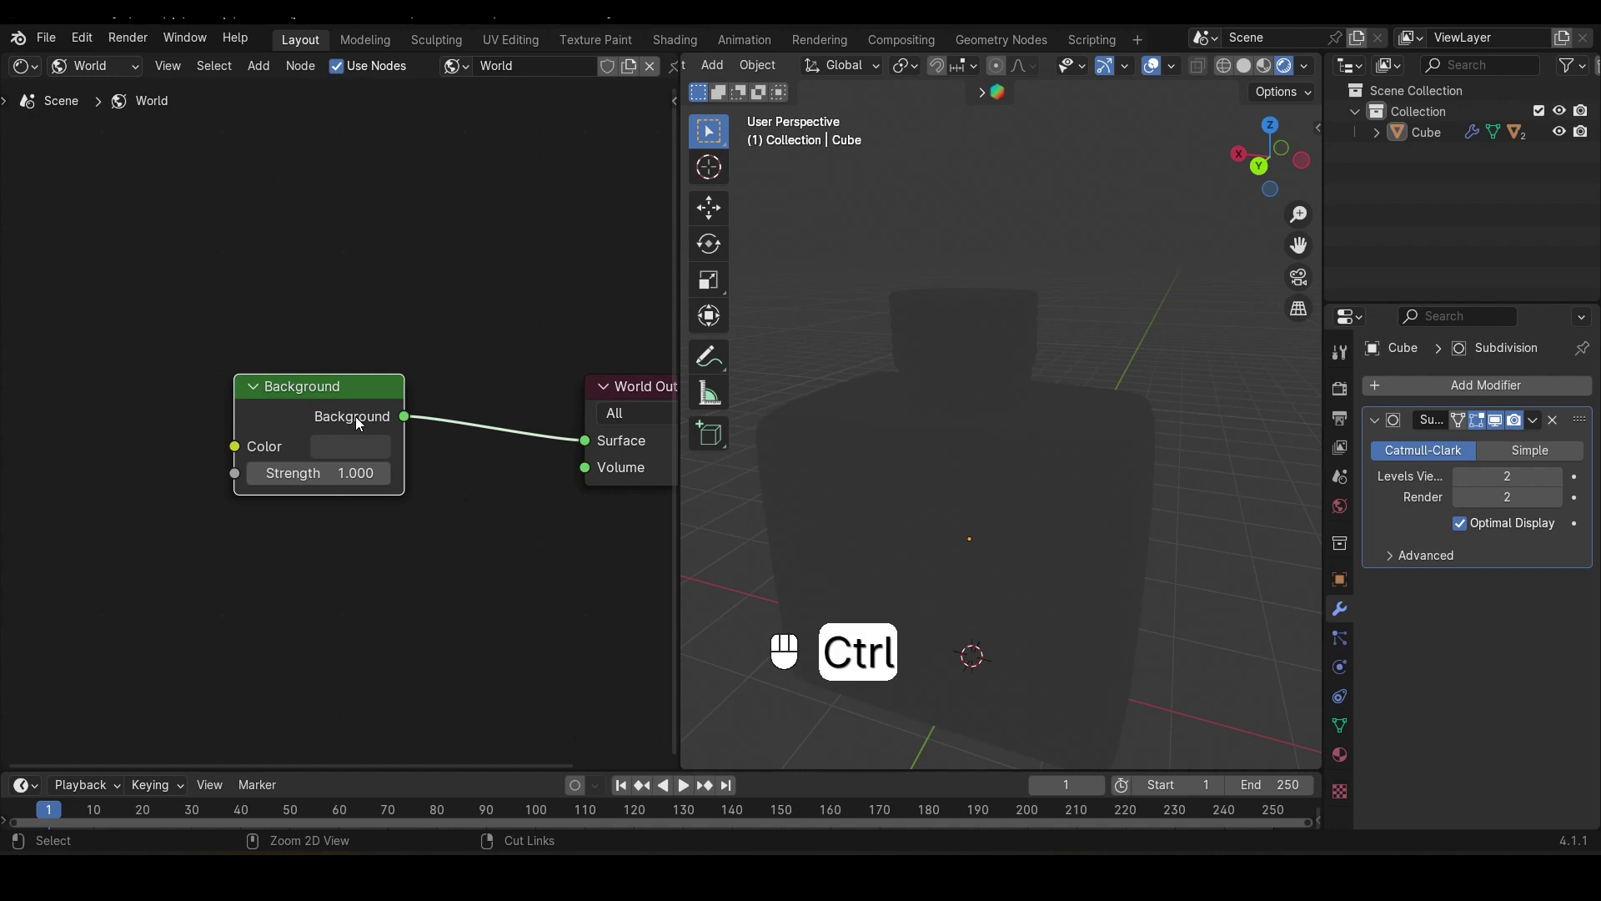
{"action": "key", "text": "ctrl+t"}
{"action": "middle_click_drag", "start_coordinate": [370, 548], "coordinate": [430, 536]}
{"action": "scroll", "coordinate": [328, 503], "scroll_direction": "down", "scroll_amount": 2}
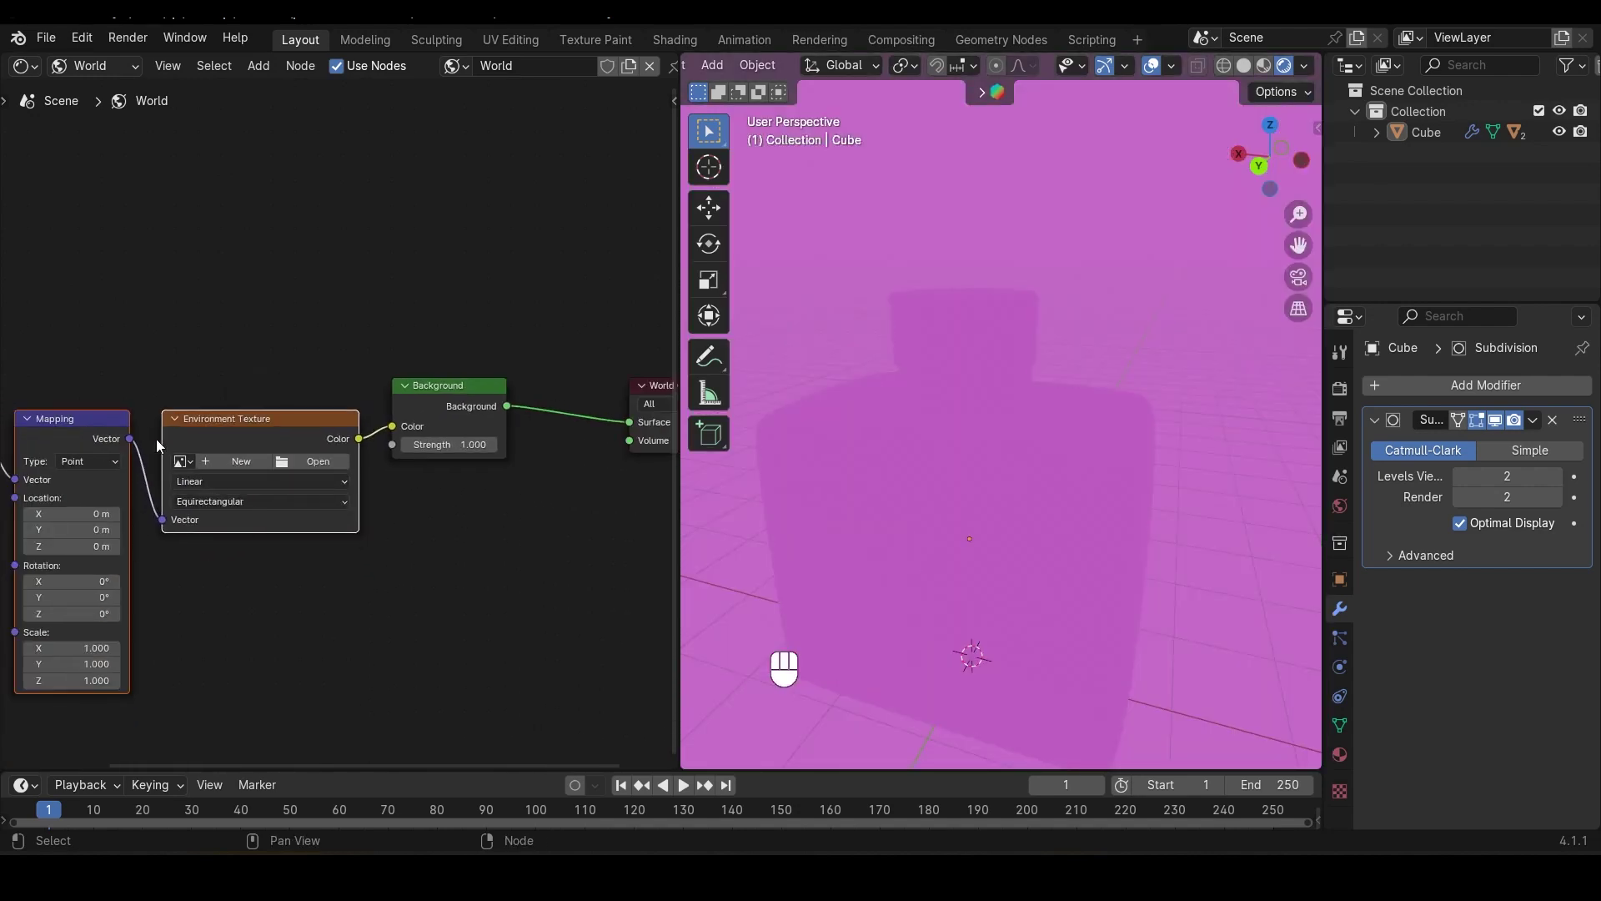
{"action": "scroll", "coordinate": [262, 549], "scroll_direction": "down", "scroll_amount": 1}
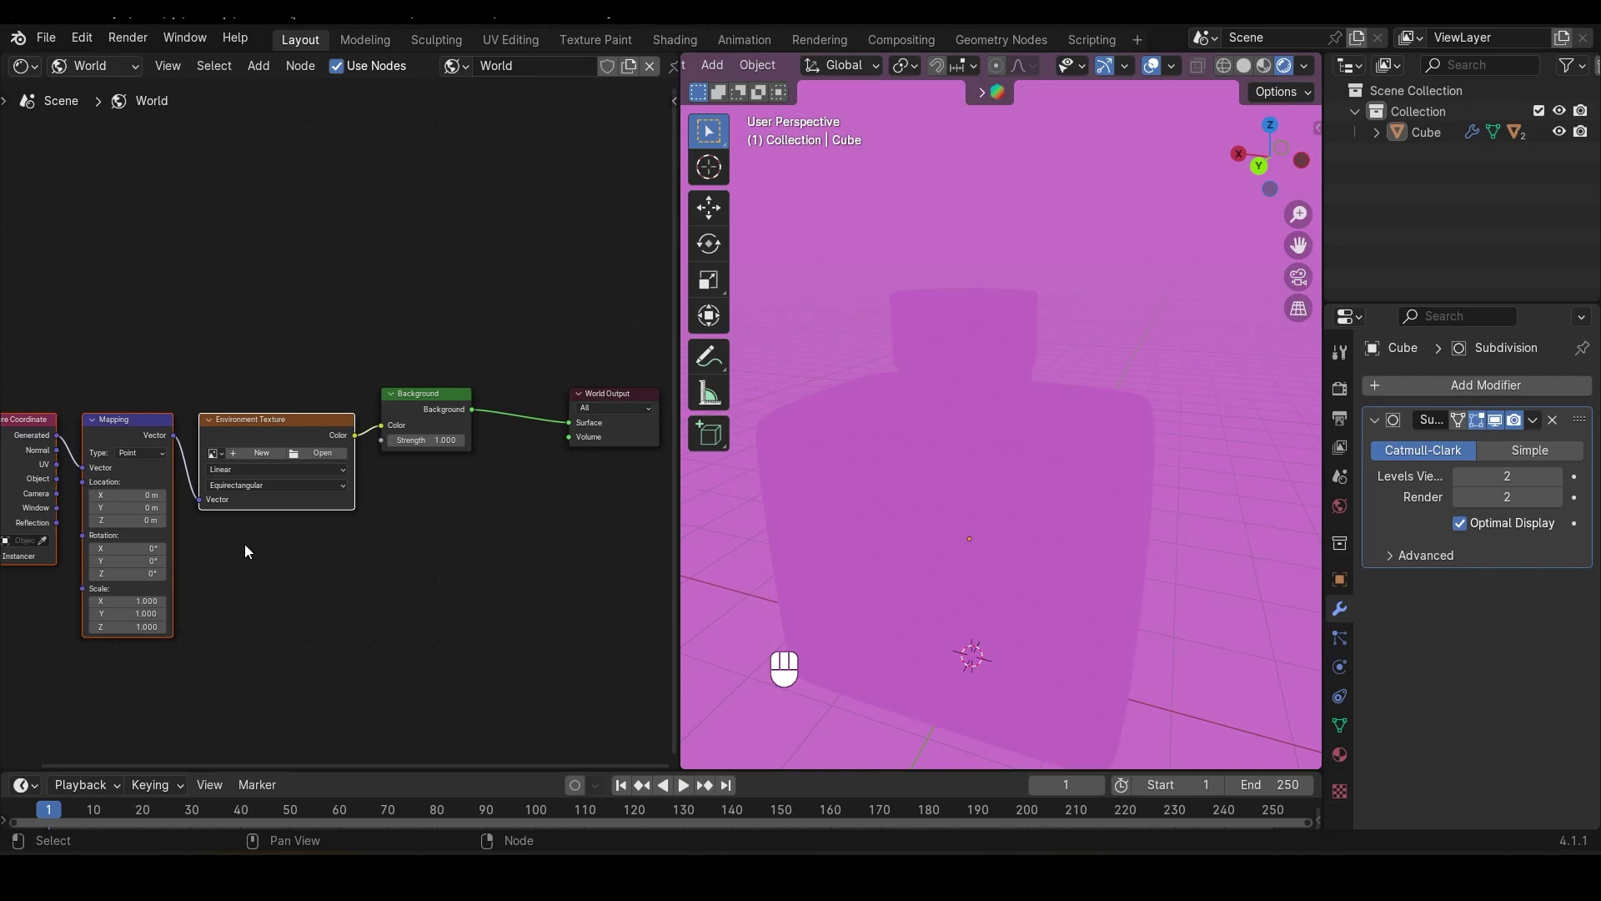
Search the add-ons in the preferences for "node" to check whether Node Wrangler is enabled
{"action": "left_click", "coordinate": [86, 36]}
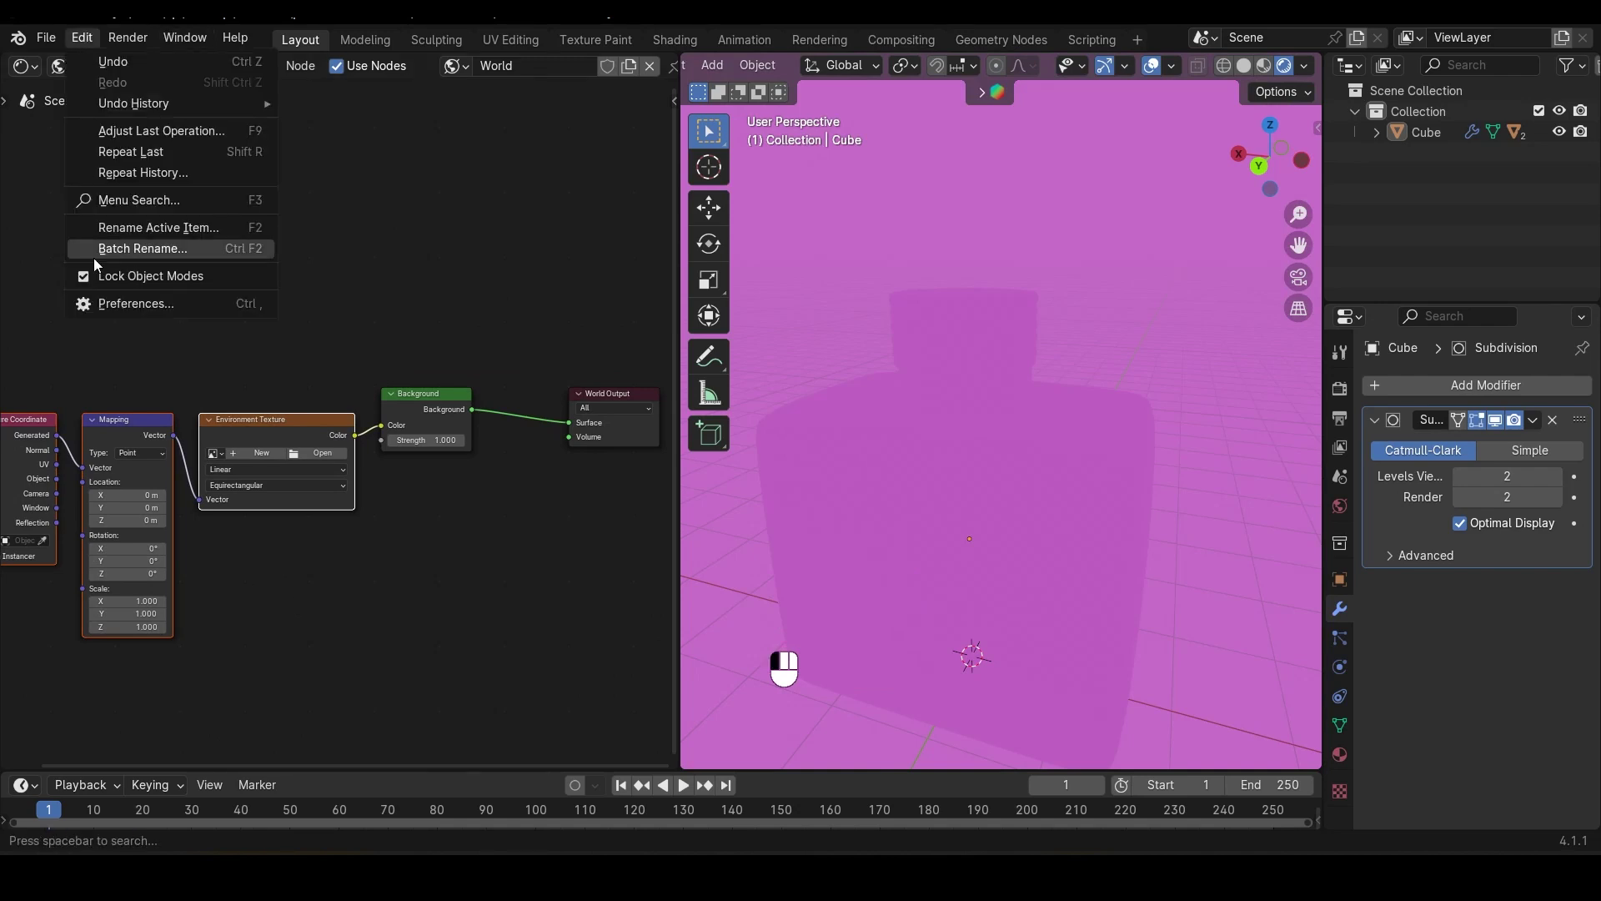
{"action": "left_click", "coordinate": [90, 307]}
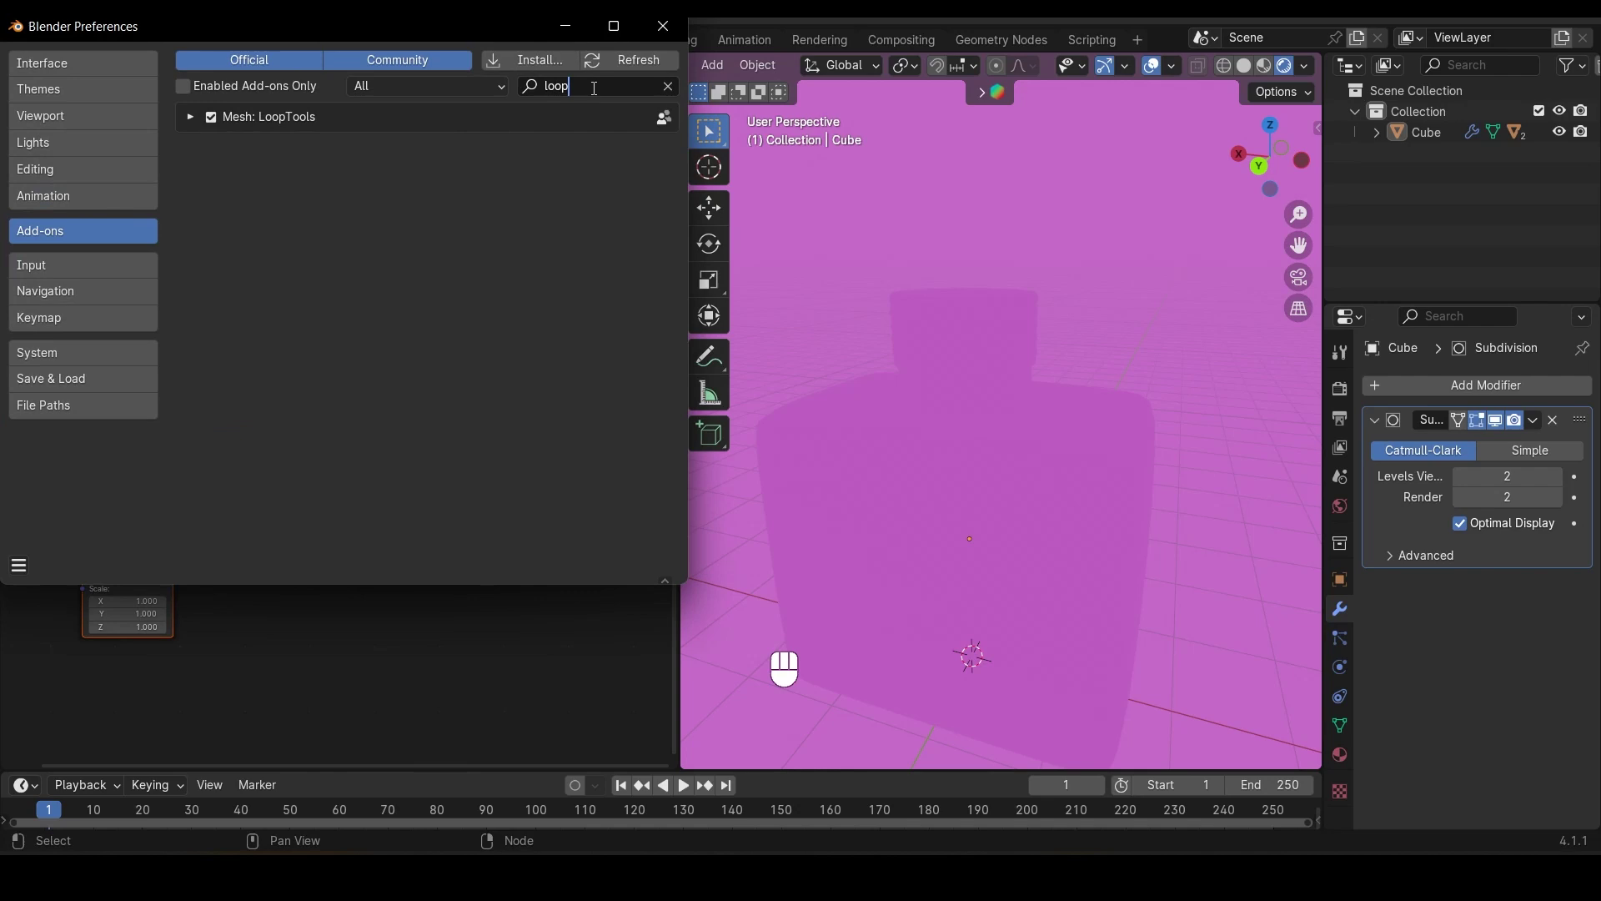
{"action": "key", "text": "BackSpace"}
{"action": "key", "text": "BackSpace"}
{"action": "key", "text": "BackSpace"}
{"action": "key", "text": "BackSpace"}
{"action": "type", "text": "node"}
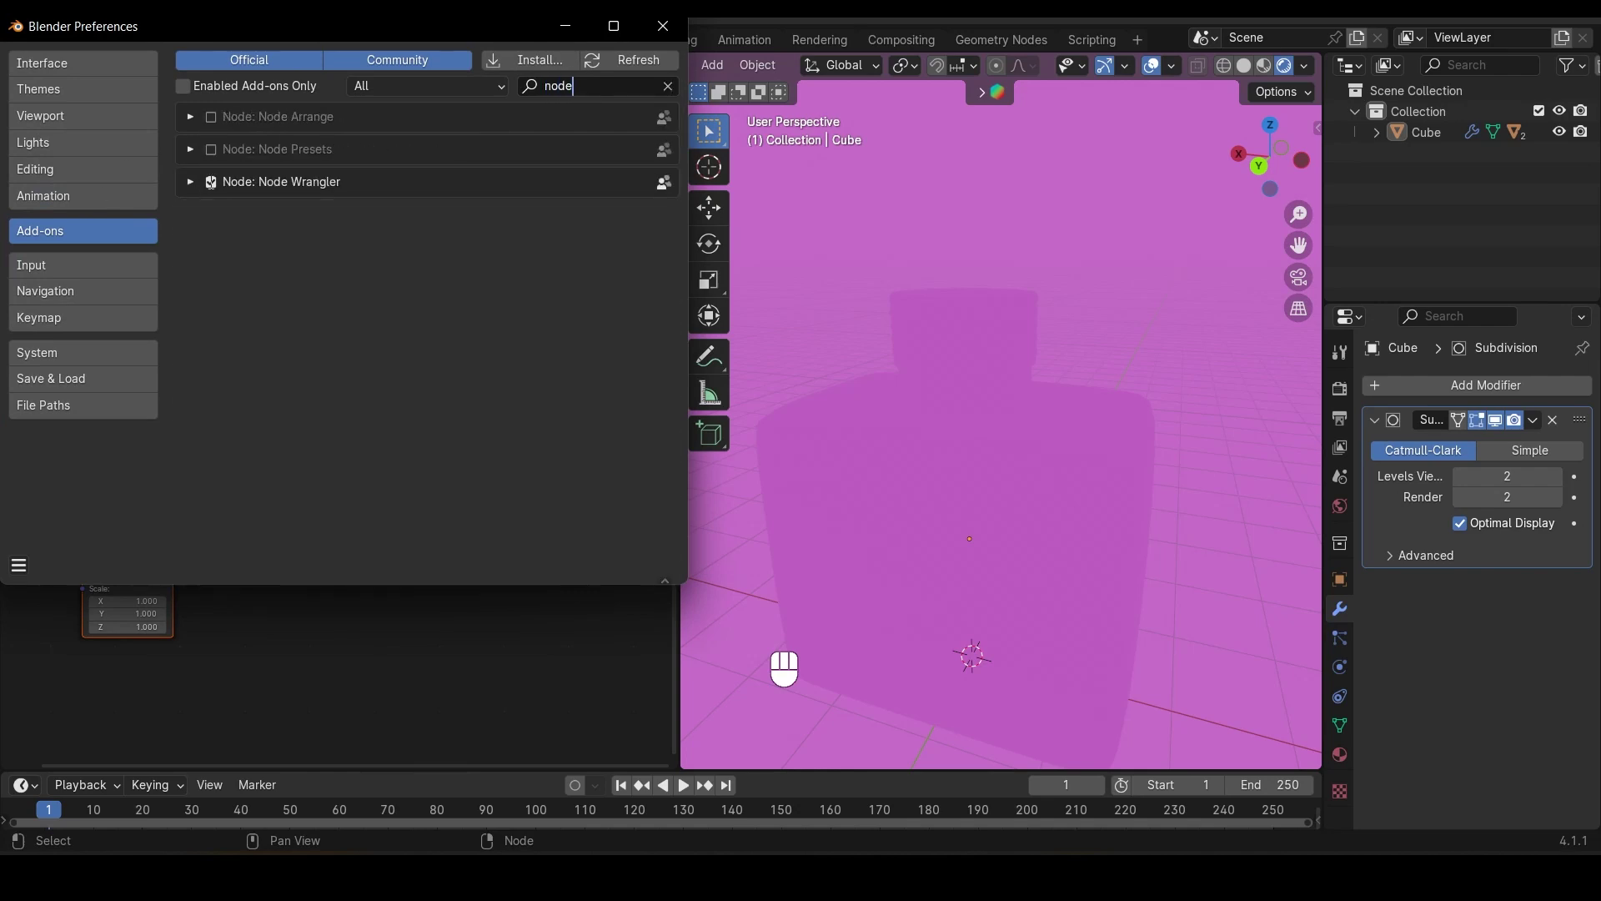
{"action": "left_click", "coordinate": [663, 26]}
Start opening an image for the Environment Texture node and browse to C:\Program Files
{"action": "middle_click_drag", "start_coordinate": [367, 626], "coordinate": [365, 512]}
{"action": "scroll", "coordinate": [409, 471], "scroll_direction": "up", "scroll_amount": 3}
{"action": "middle_click_drag", "start_coordinate": [420, 461], "coordinate": [457, 472]}
{"action": "scroll", "coordinate": [362, 487], "scroll_direction": "up", "scroll_amount": 3}
{"action": "middle_click_drag", "start_coordinate": [362, 487], "coordinate": [471, 584]}
{"action": "scroll", "coordinate": [342, 546], "scroll_direction": "up", "scroll_amount": 4}
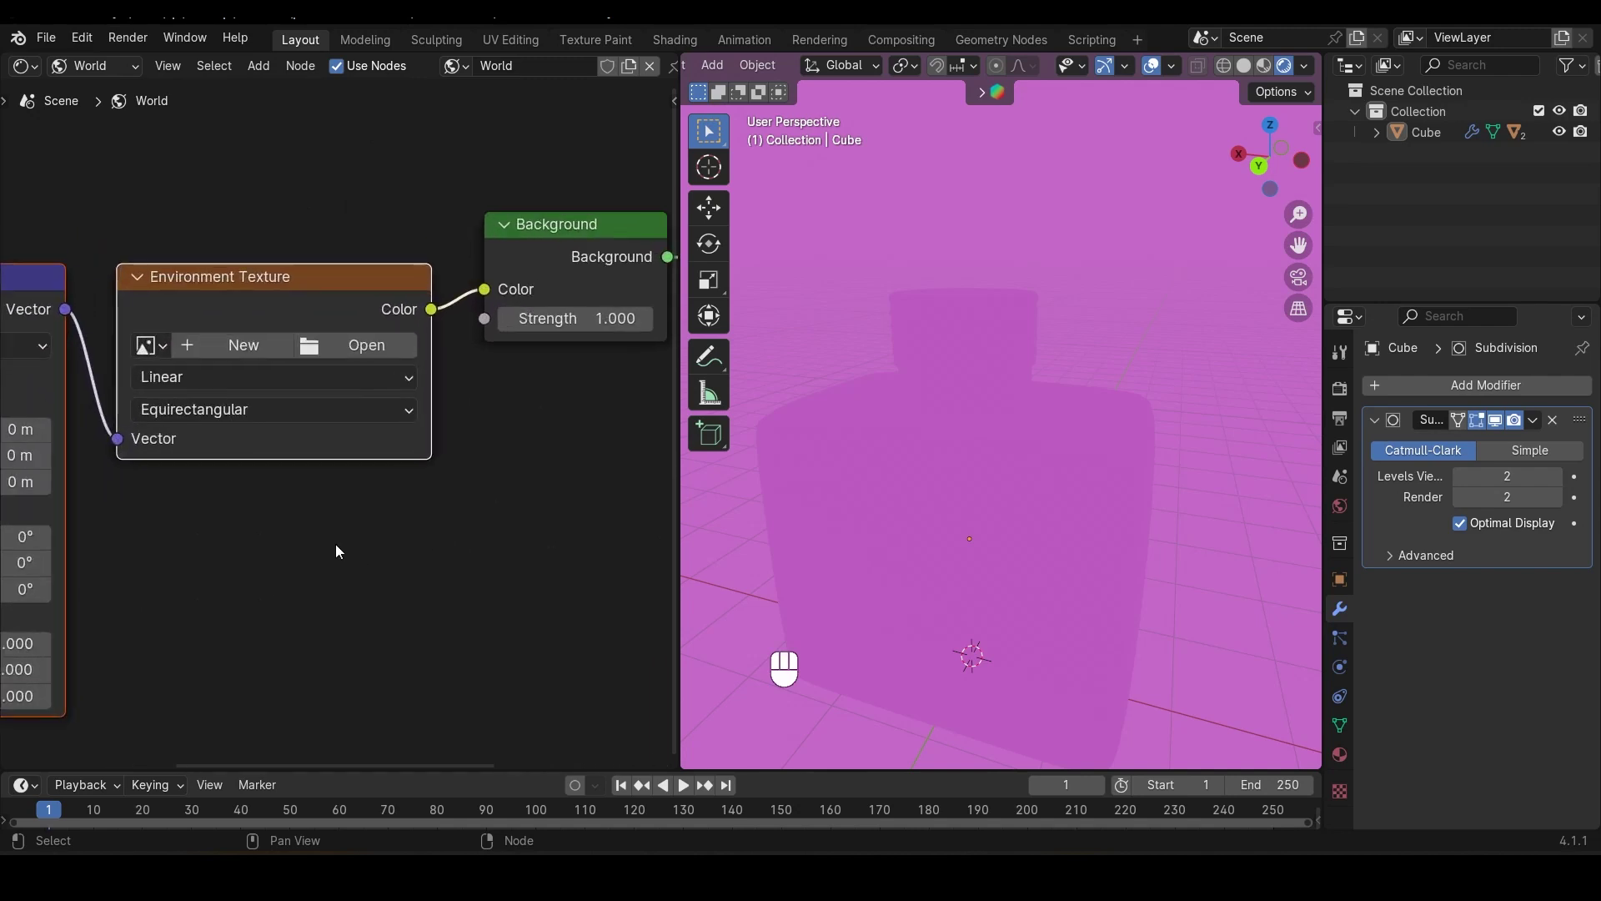
{"action": "middle_click_drag", "start_coordinate": [343, 522], "coordinate": [397, 630]}
{"action": "left_click", "coordinate": [422, 439]}
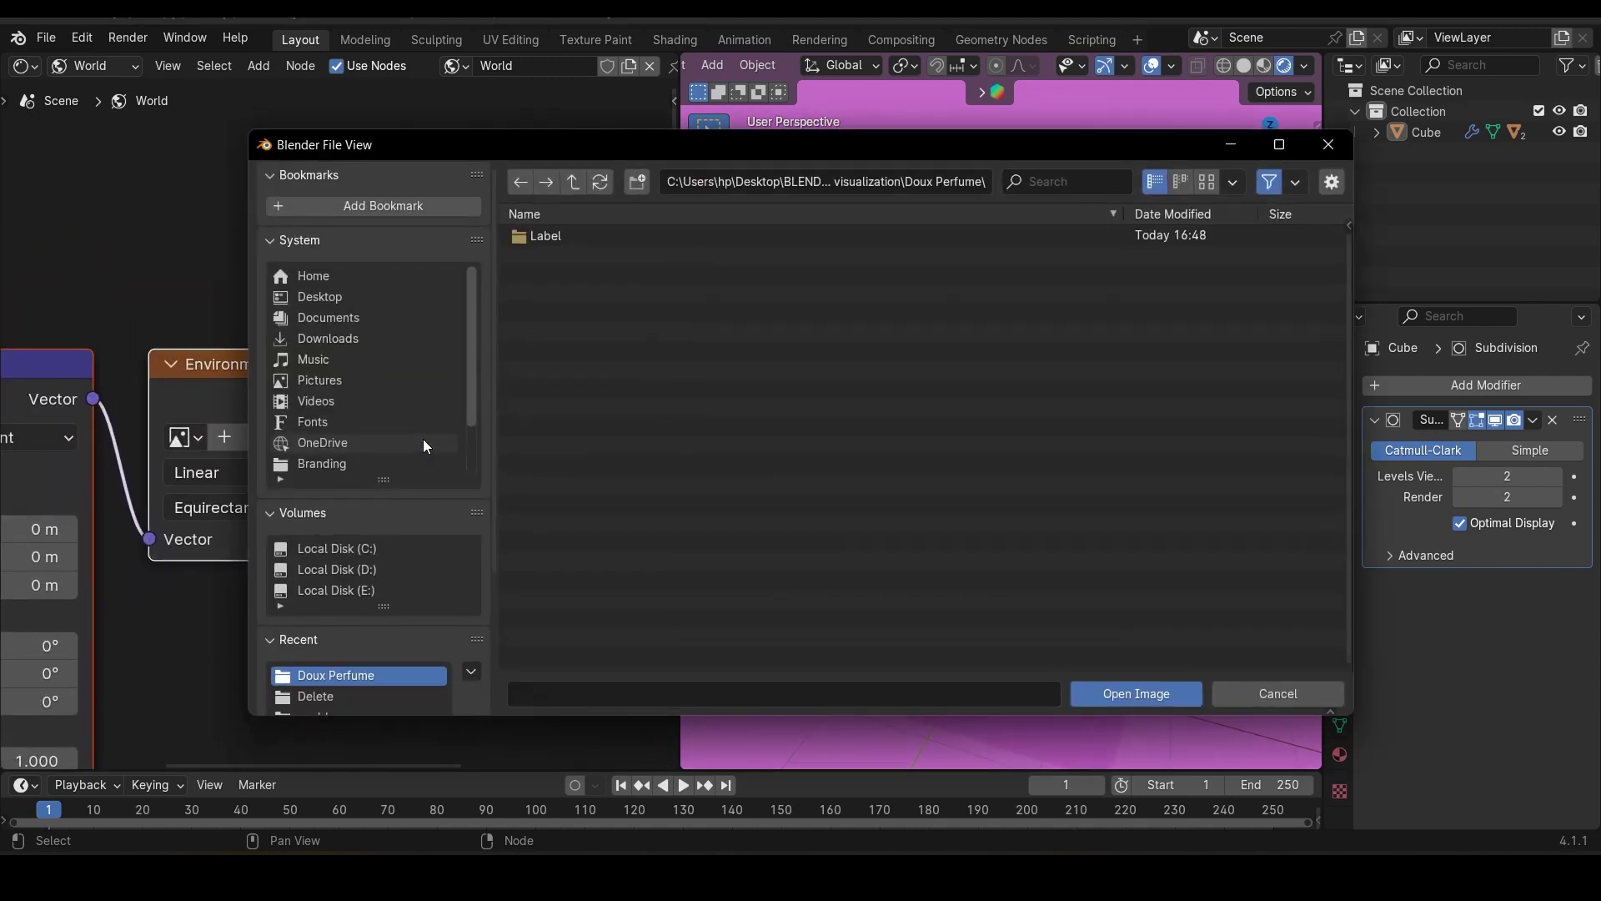
{"action": "left_click", "coordinate": [350, 548]}
{"action": "double_click", "coordinate": [618, 275]}
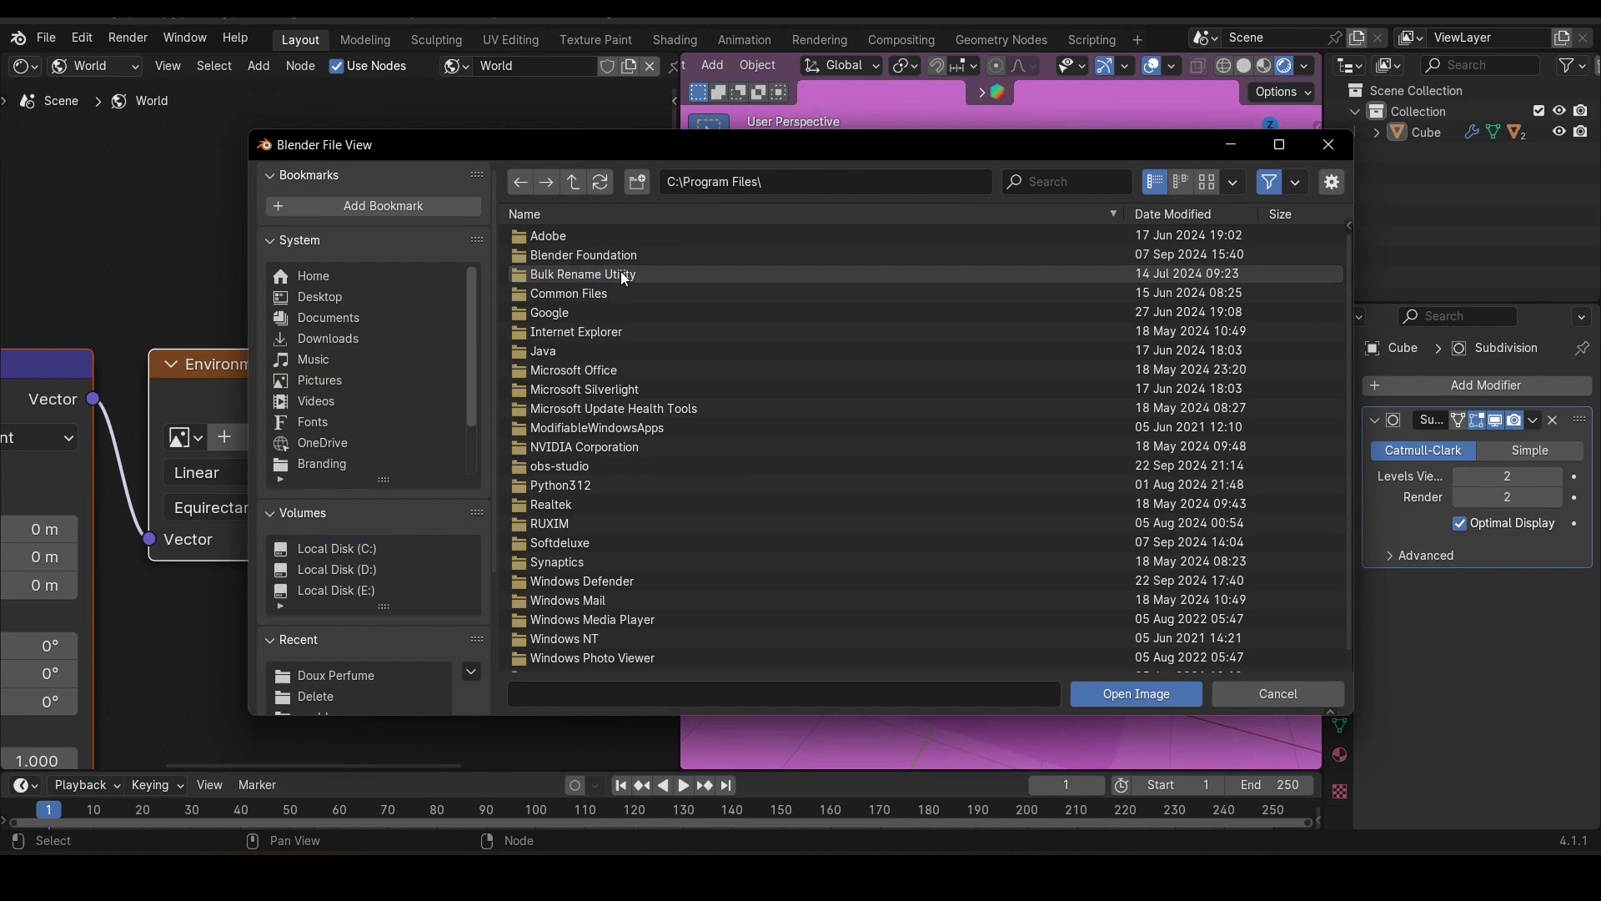
Load city.exr from Blender 4.1's datafiles\studiolights\world folder into the Environment Texture node
{"action": "double_click", "coordinate": [623, 253]}
{"action": "double_click", "coordinate": [623, 254]}
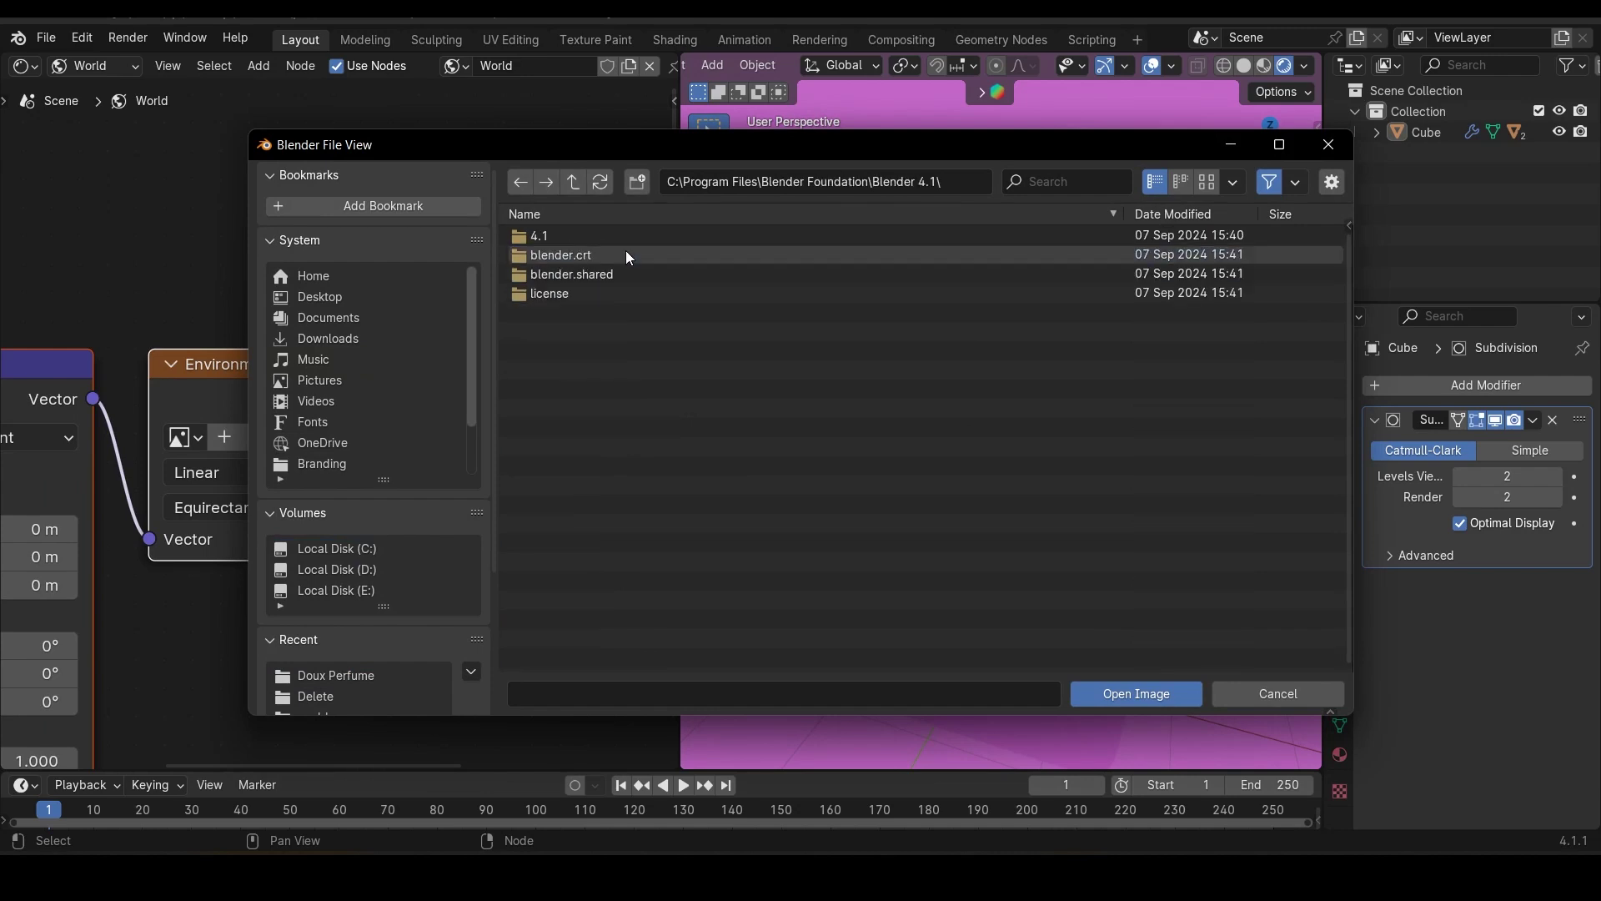
{"action": "double_click", "coordinate": [627, 236]}
{"action": "double_click", "coordinate": [628, 233]}
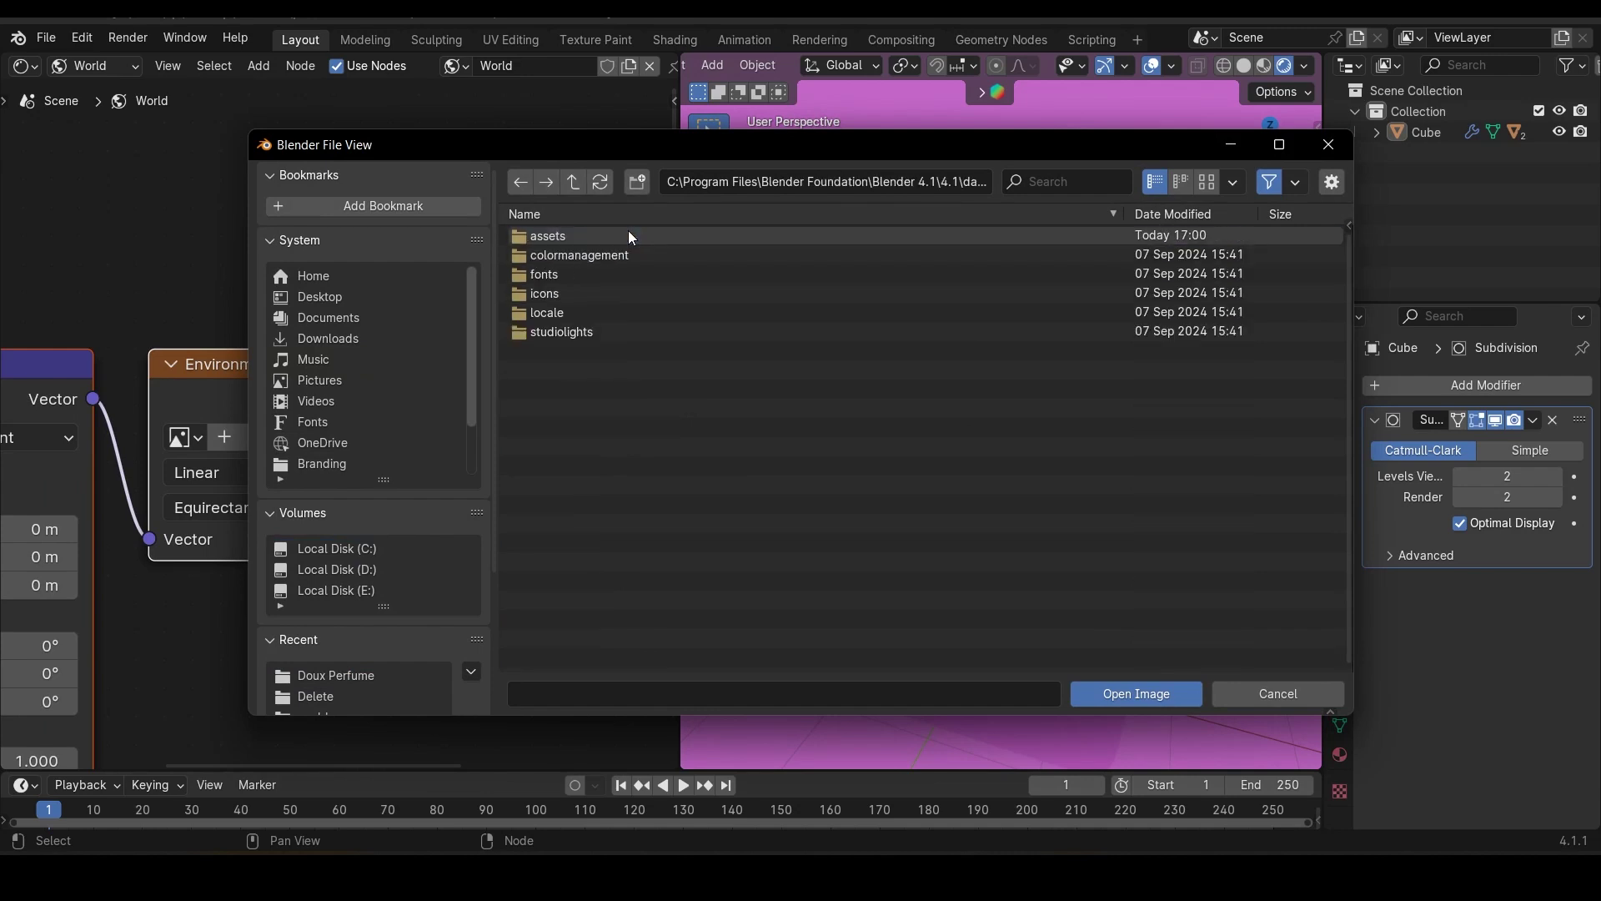
{"action": "double_click", "coordinate": [592, 330]}
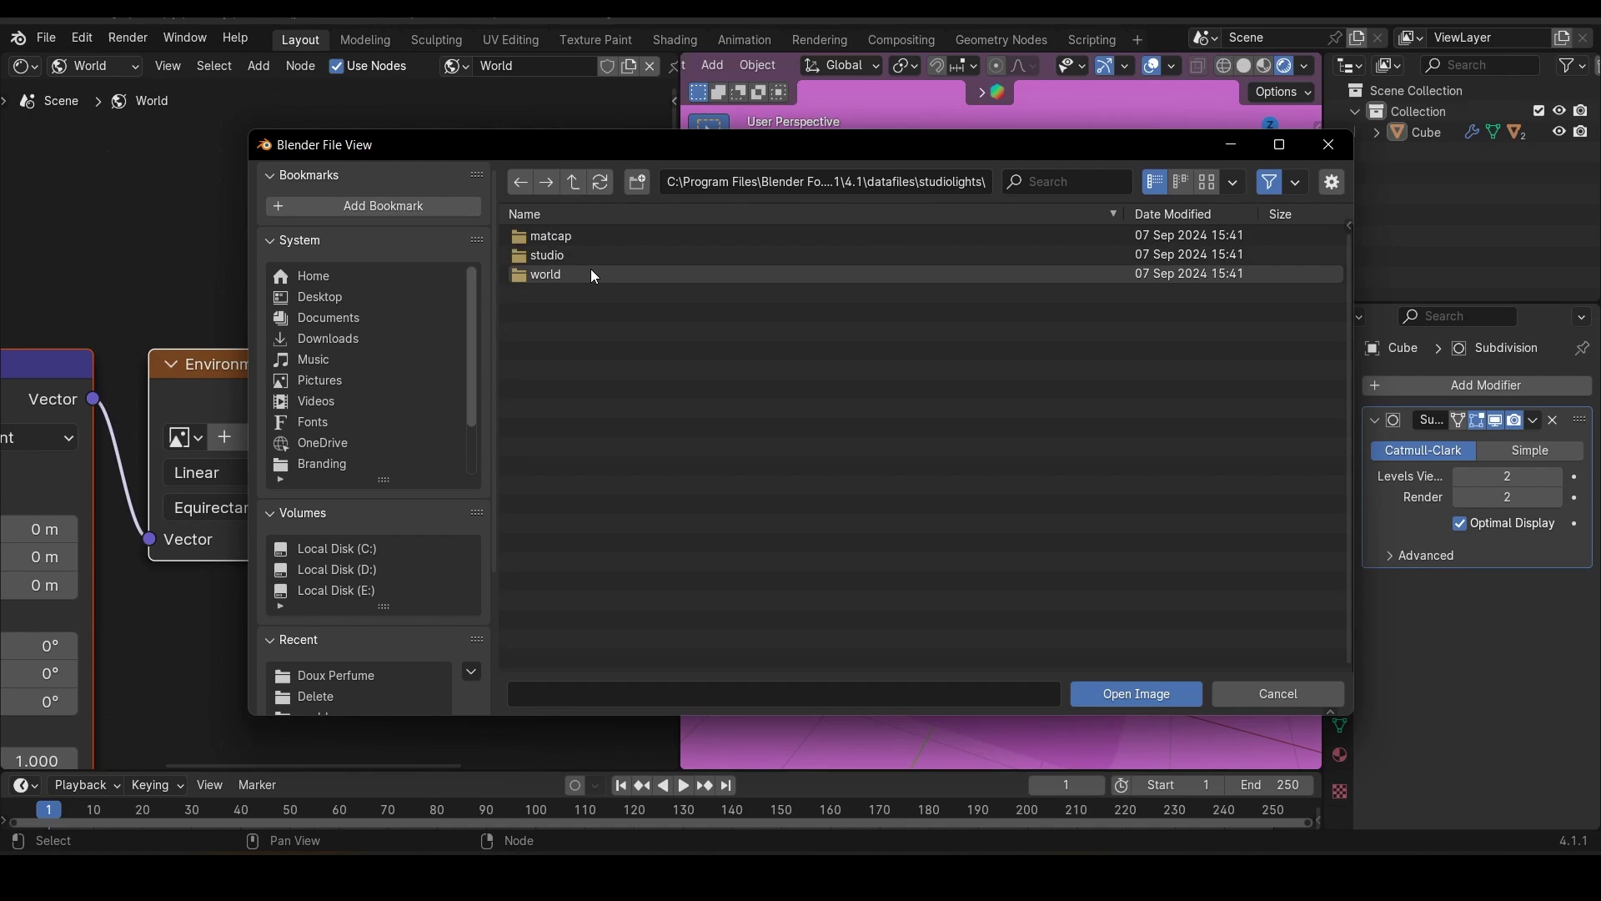
{"action": "double_click", "coordinate": [590, 268]}
{"action": "left_click", "coordinate": [547, 236]}
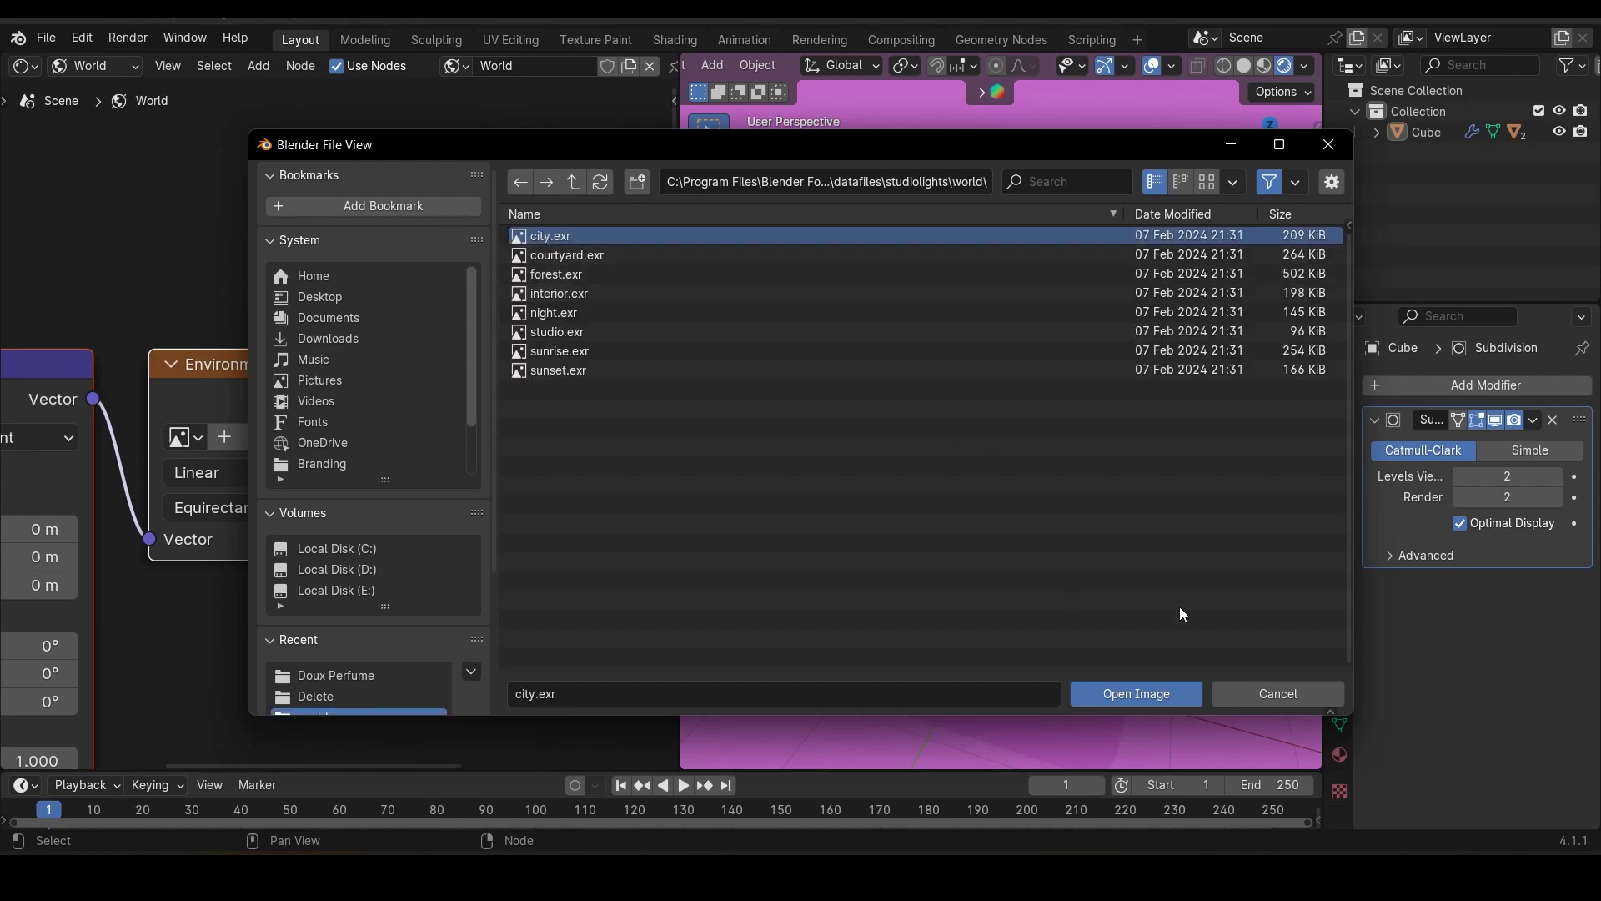
{"action": "left_click", "coordinate": [1160, 697]}
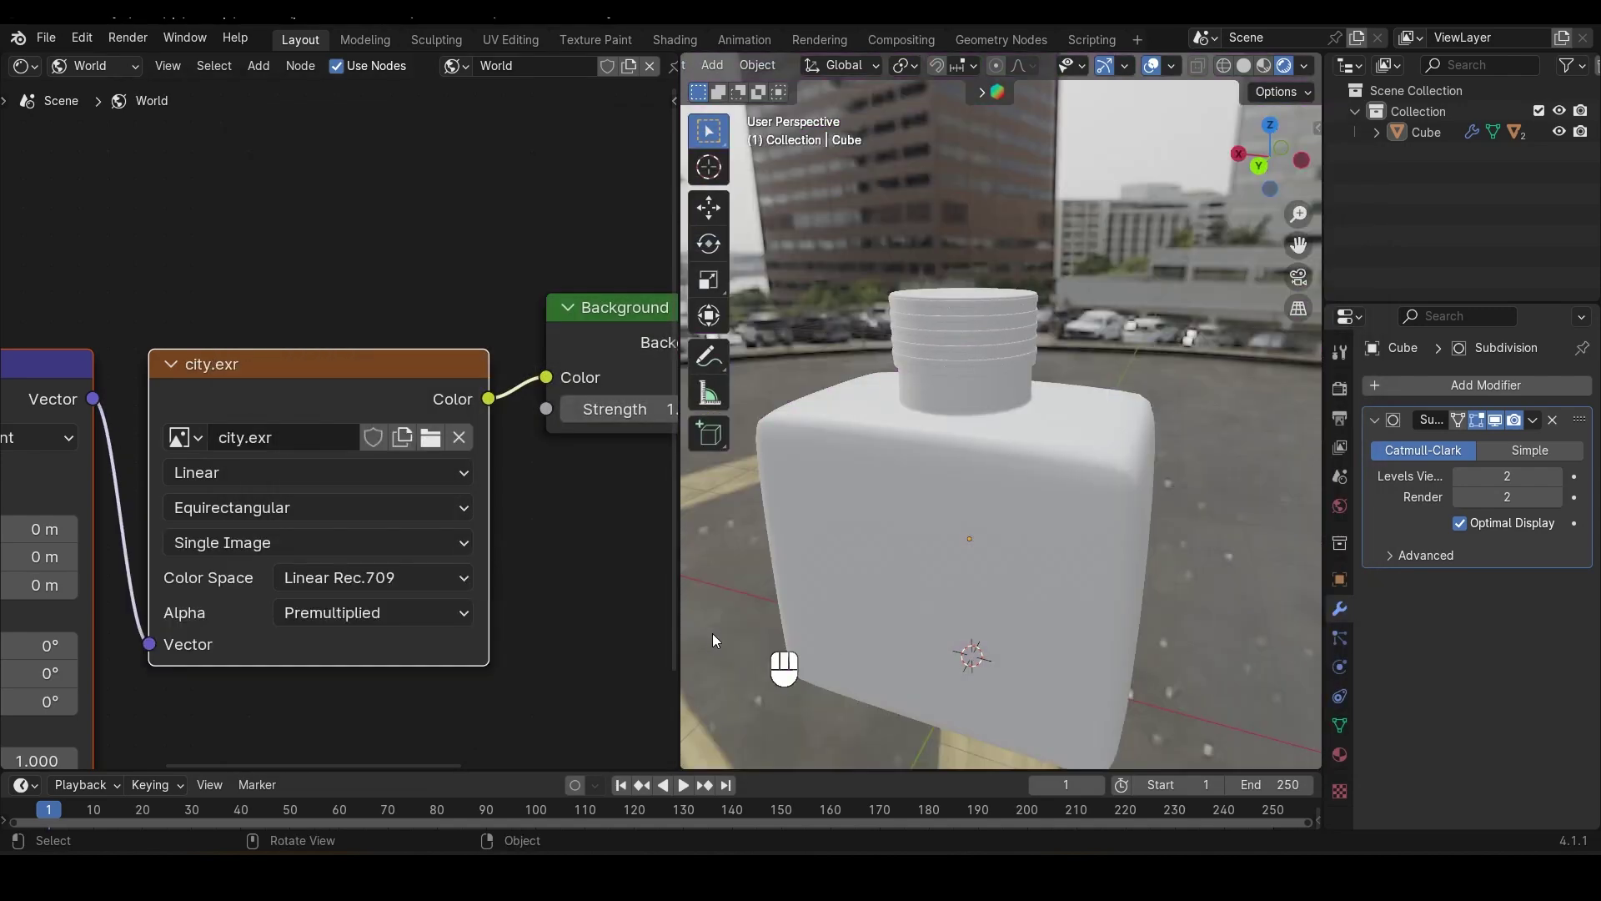
View the bottle within the city environment and switch the Shader Editor back to the Object shader type
{"action": "middle_click_drag", "start_coordinate": [965, 583], "coordinate": [1203, 576]}
{"action": "scroll", "coordinate": [1204, 575], "scroll_direction": "down", "scroll_amount": 2}
{"action": "scroll", "coordinate": [341, 426], "scroll_direction": "down", "scroll_amount": 3}
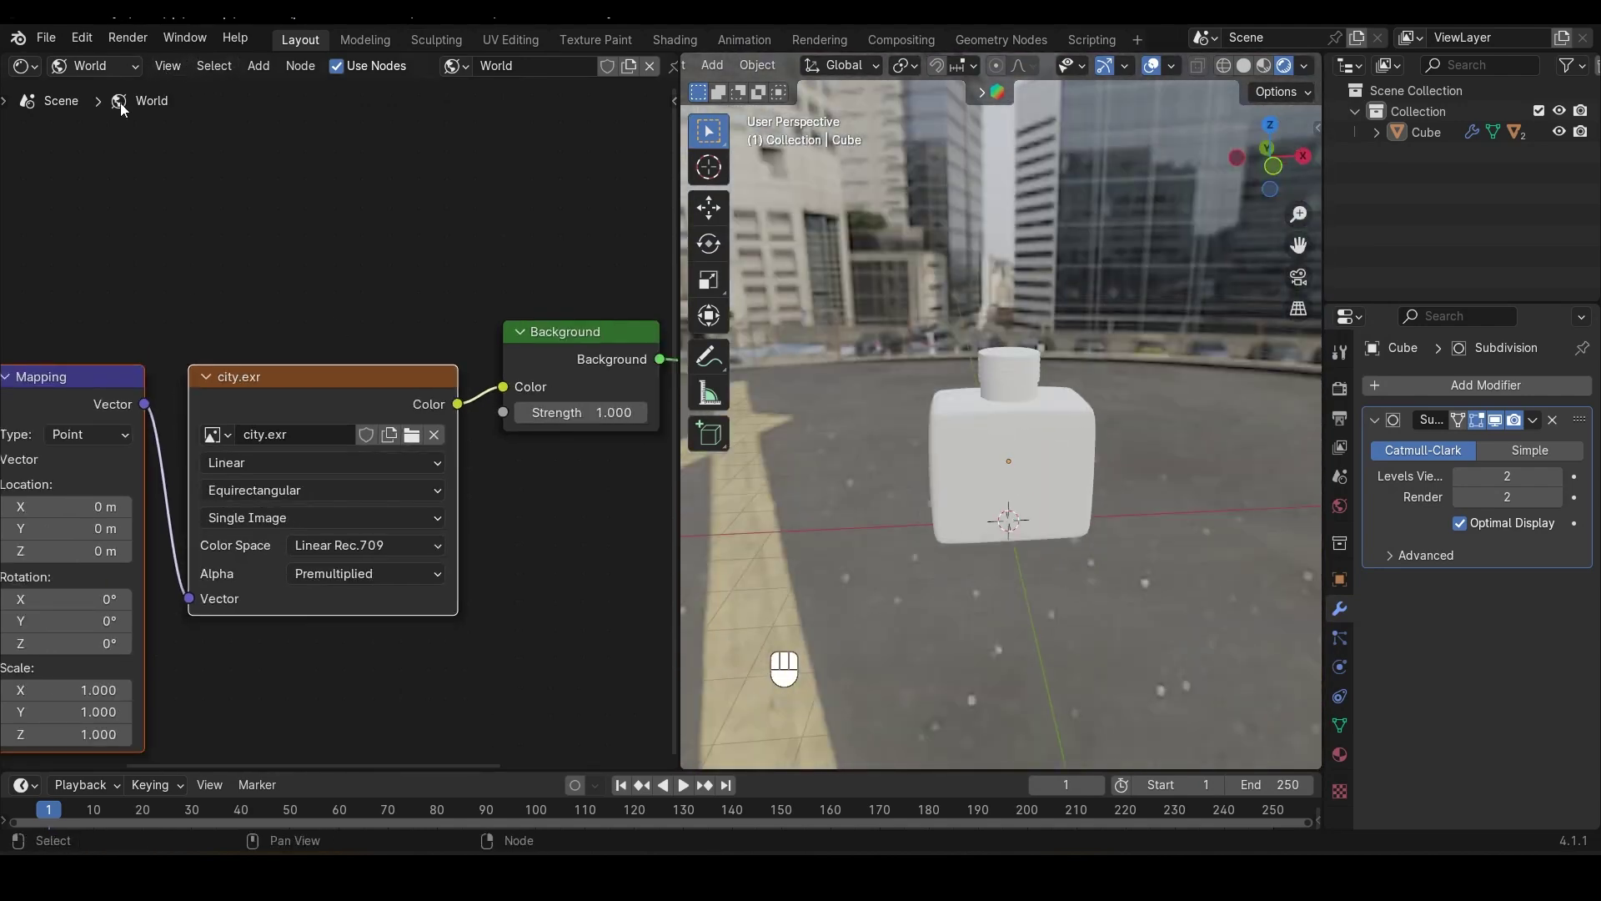
{"action": "left_click", "coordinate": [122, 67]}
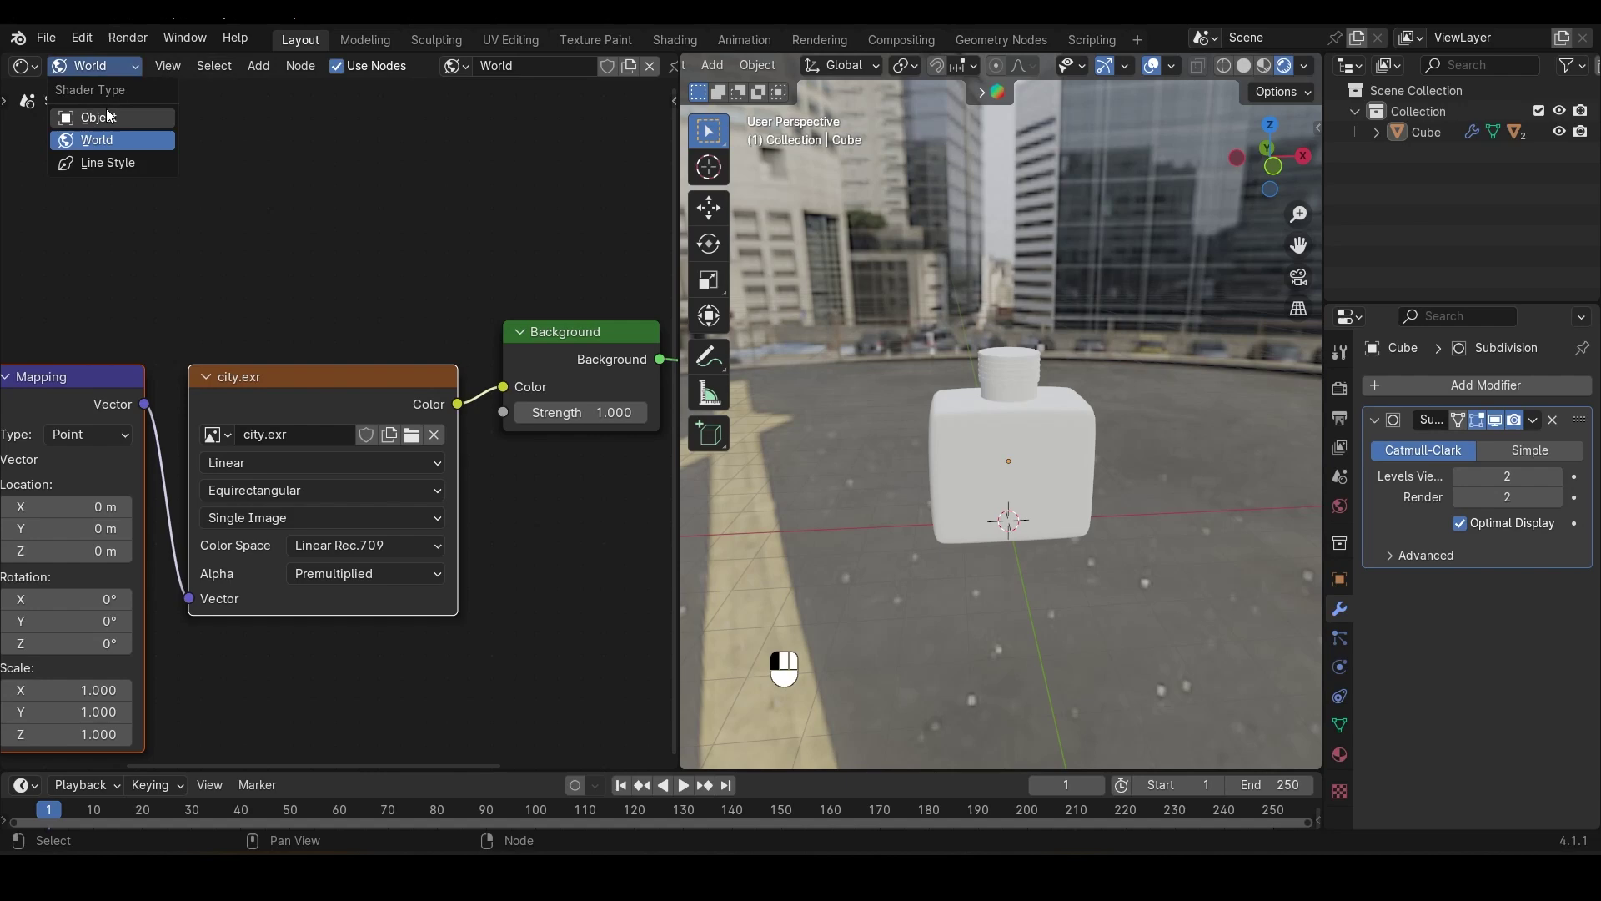
{"action": "left_click", "coordinate": [106, 108]}
Select the bottle body, frame it in the view and create a new material for it
{"action": "scroll", "coordinate": [1093, 520], "scroll_direction": "up", "scroll_amount": 3}
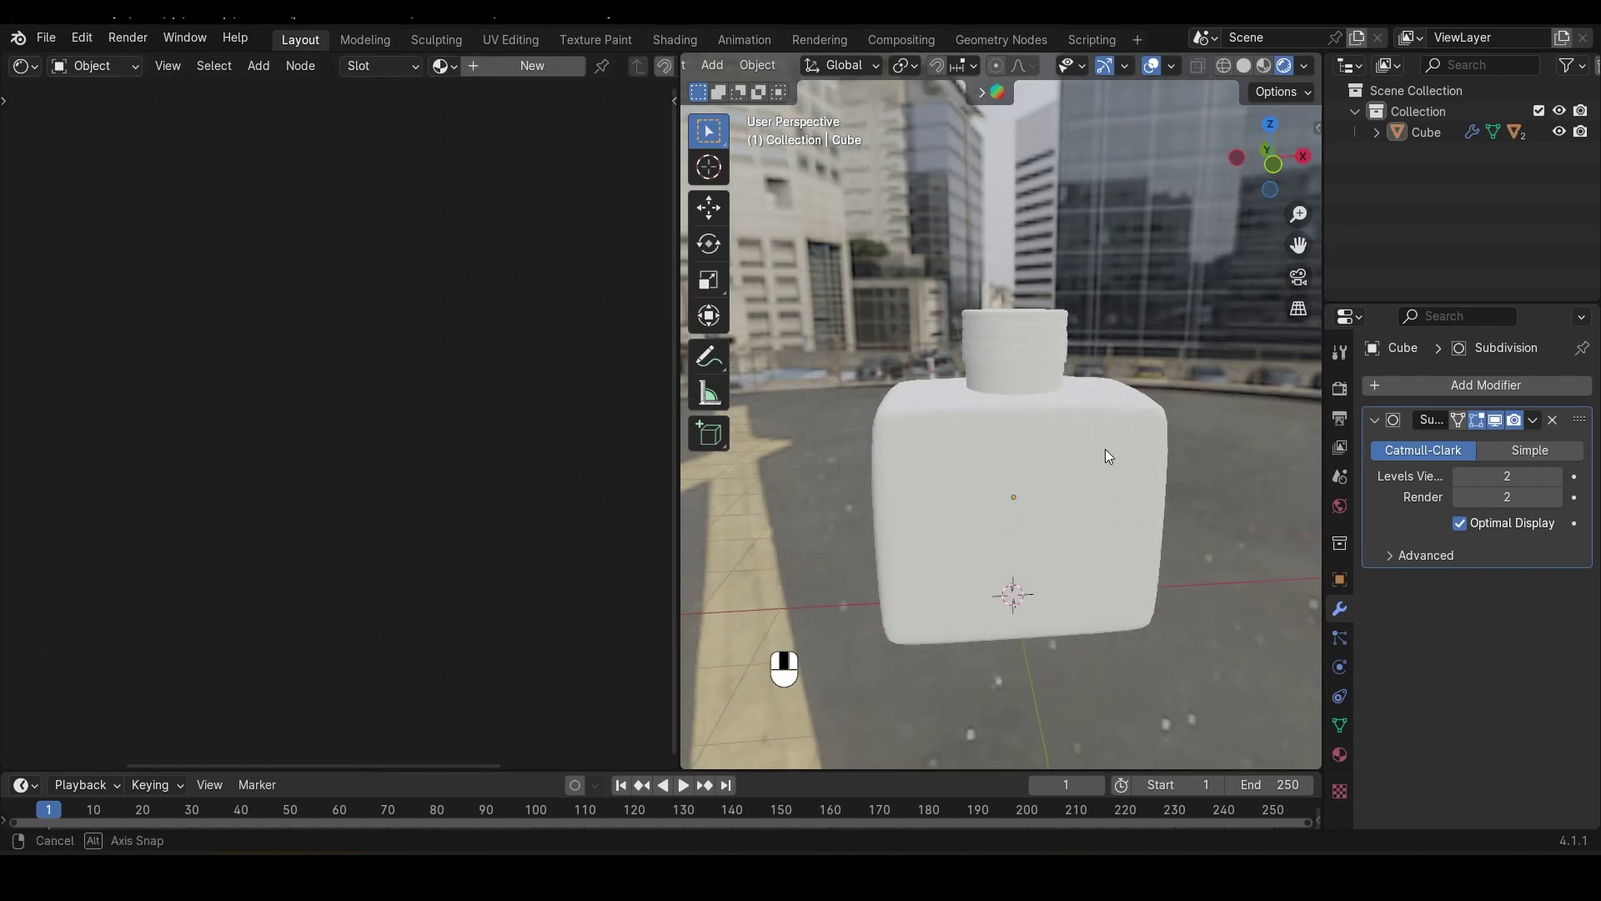
{"action": "middle_click_drag", "start_coordinate": [1104, 448], "coordinate": [1019, 504]}
{"action": "left_click", "coordinate": [1125, 445]}
{"action": "key", "text": "KP_Decimal"}
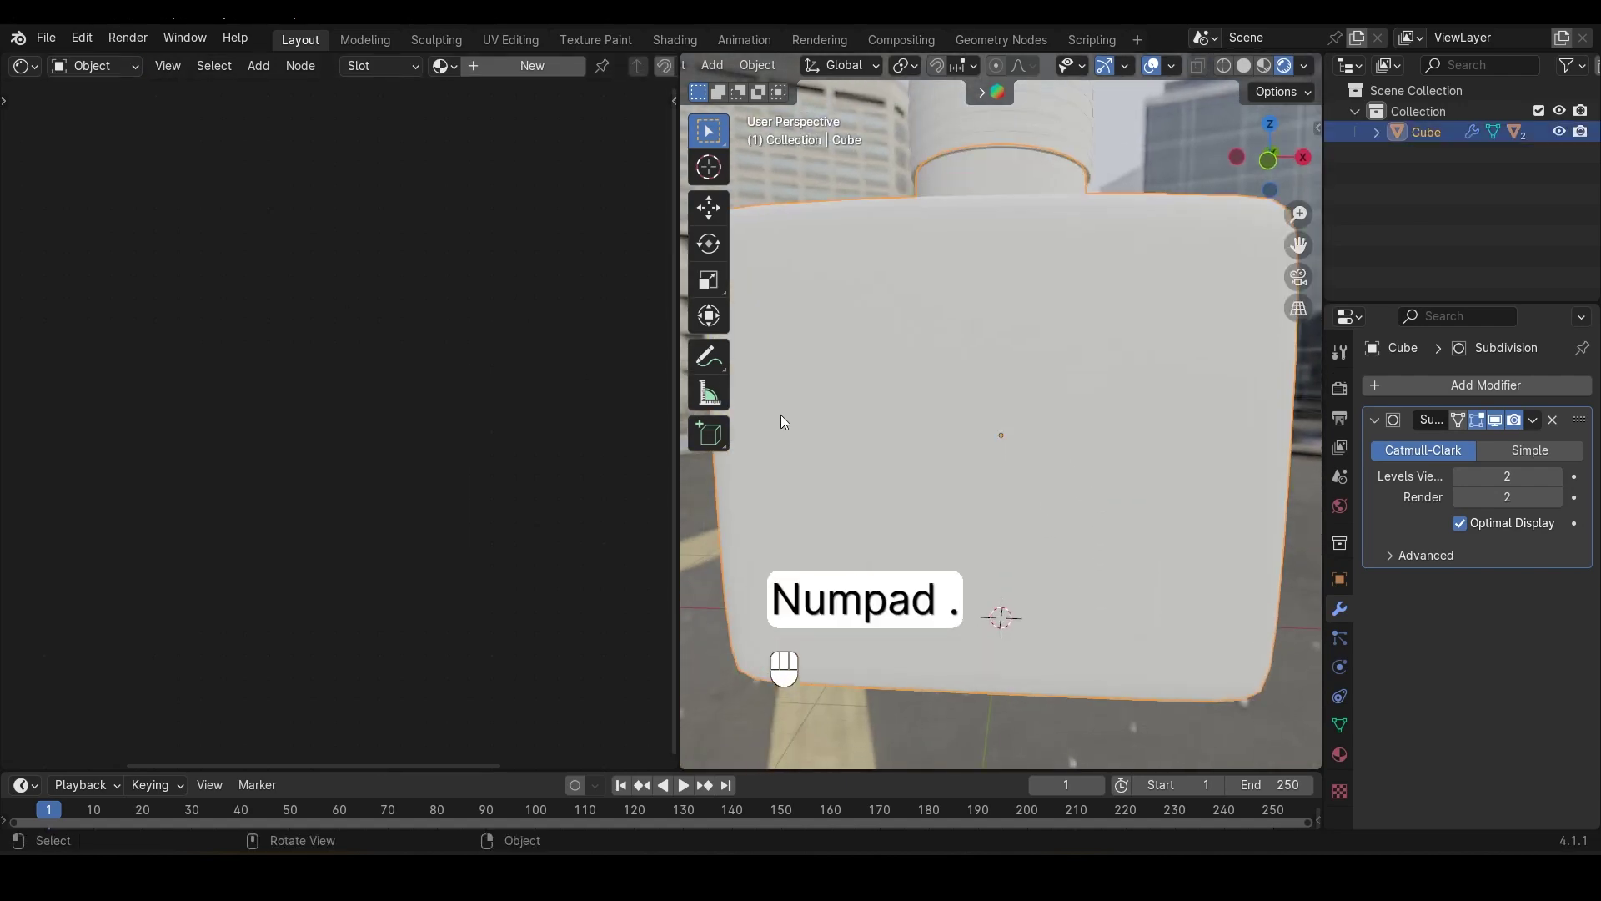
{"action": "left_click", "coordinate": [572, 66]}
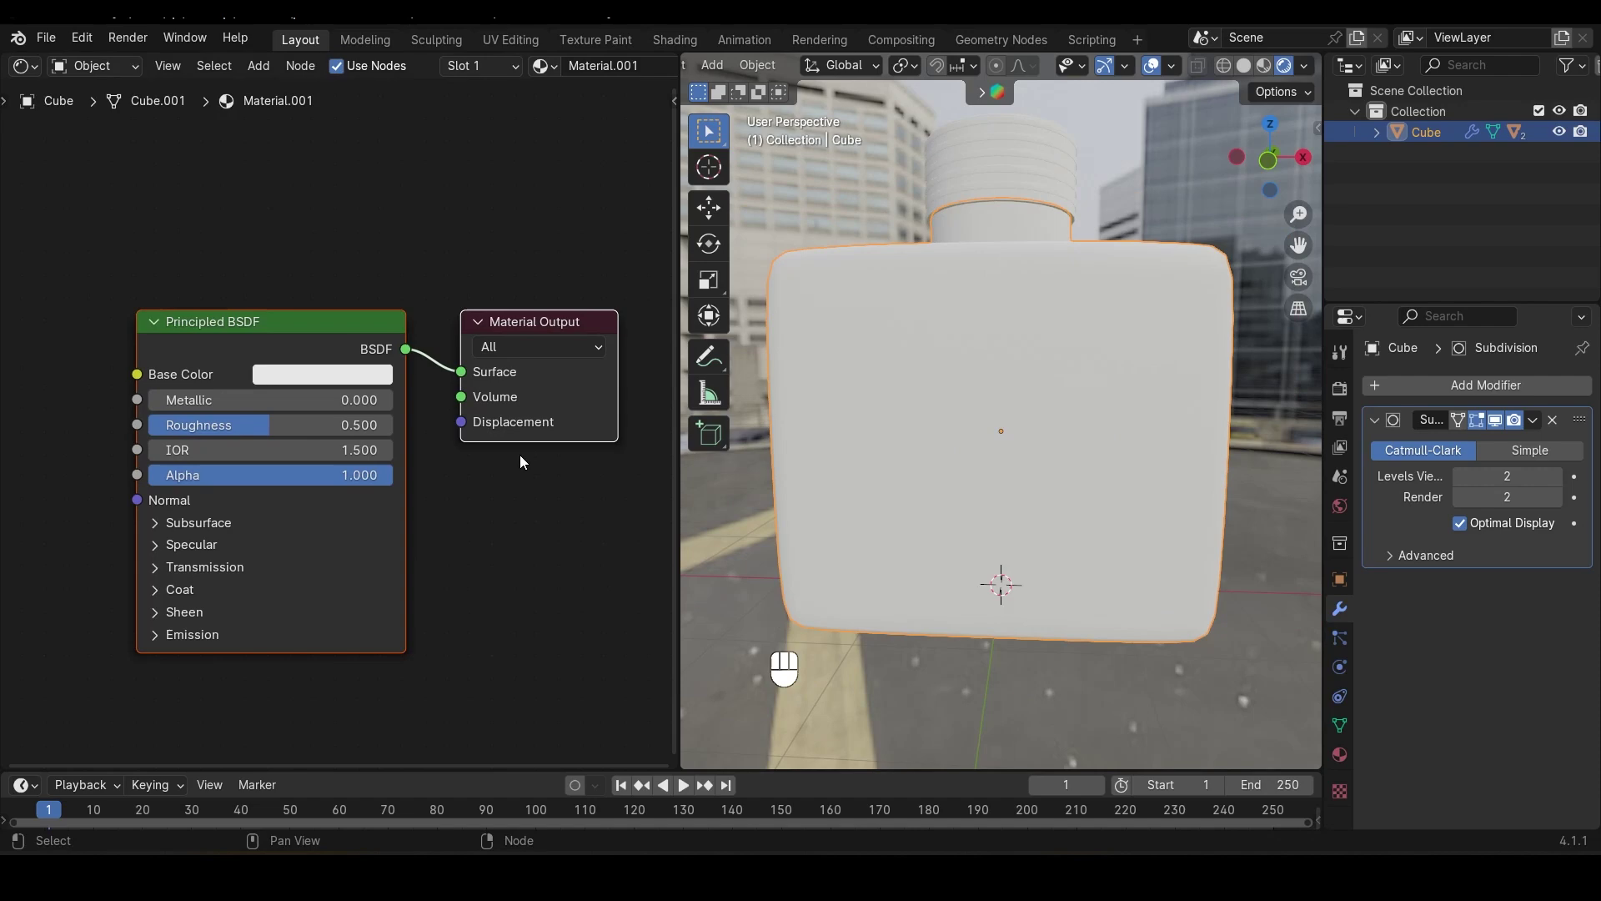
Set the render engine to Cycles and the render device to GPU Compute
{"action": "left_click", "coordinate": [1339, 389]}
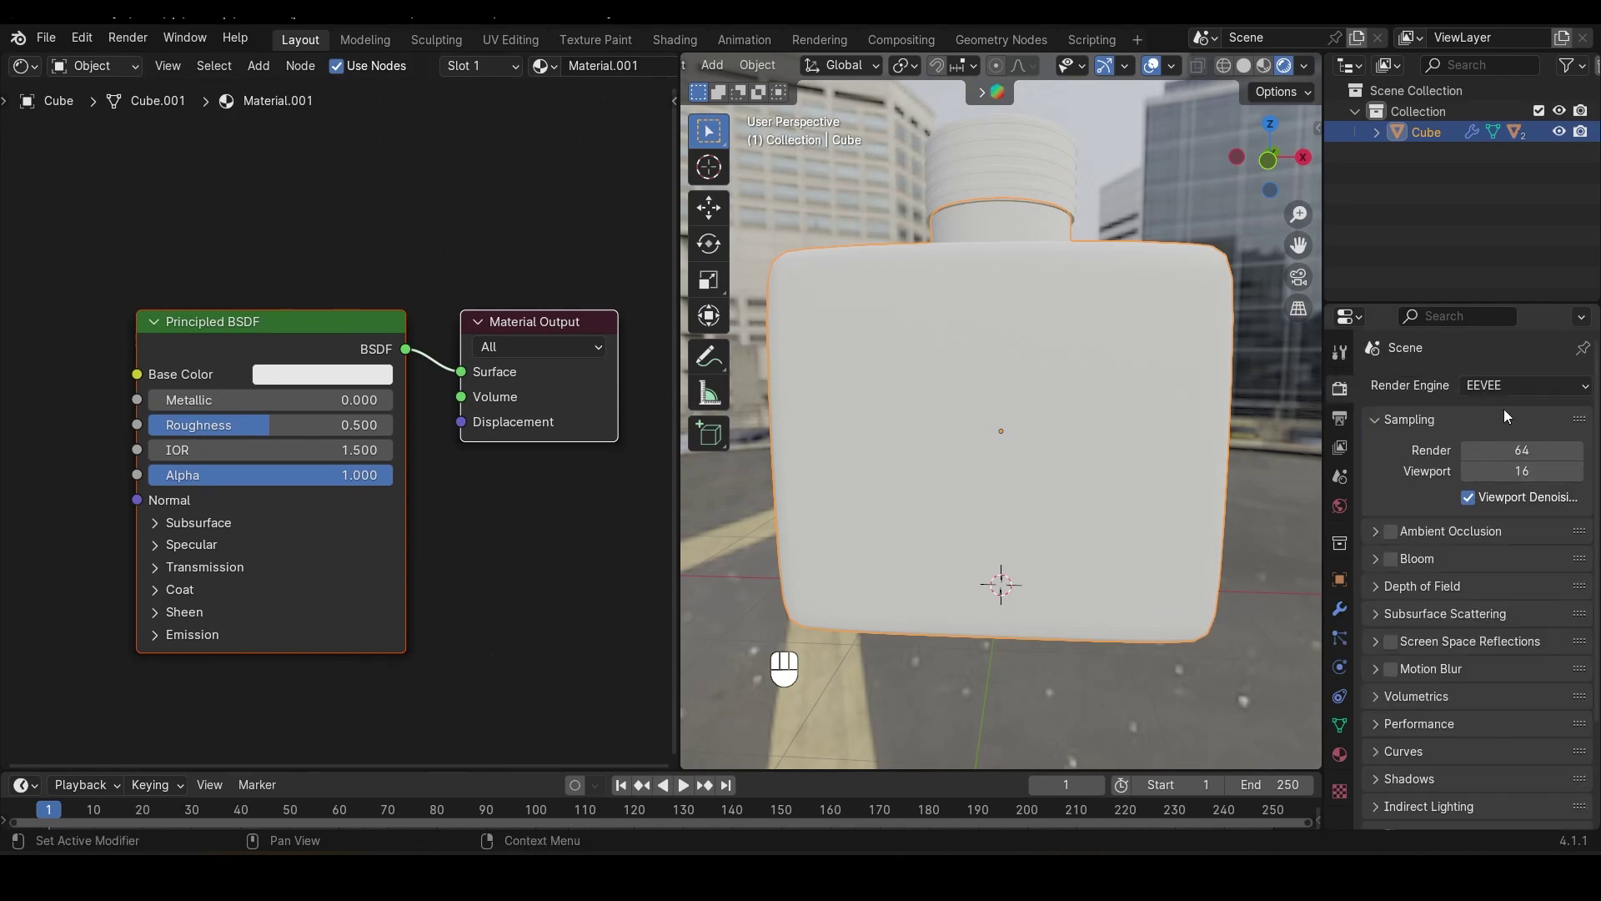
{"action": "left_click", "coordinate": [1509, 385]}
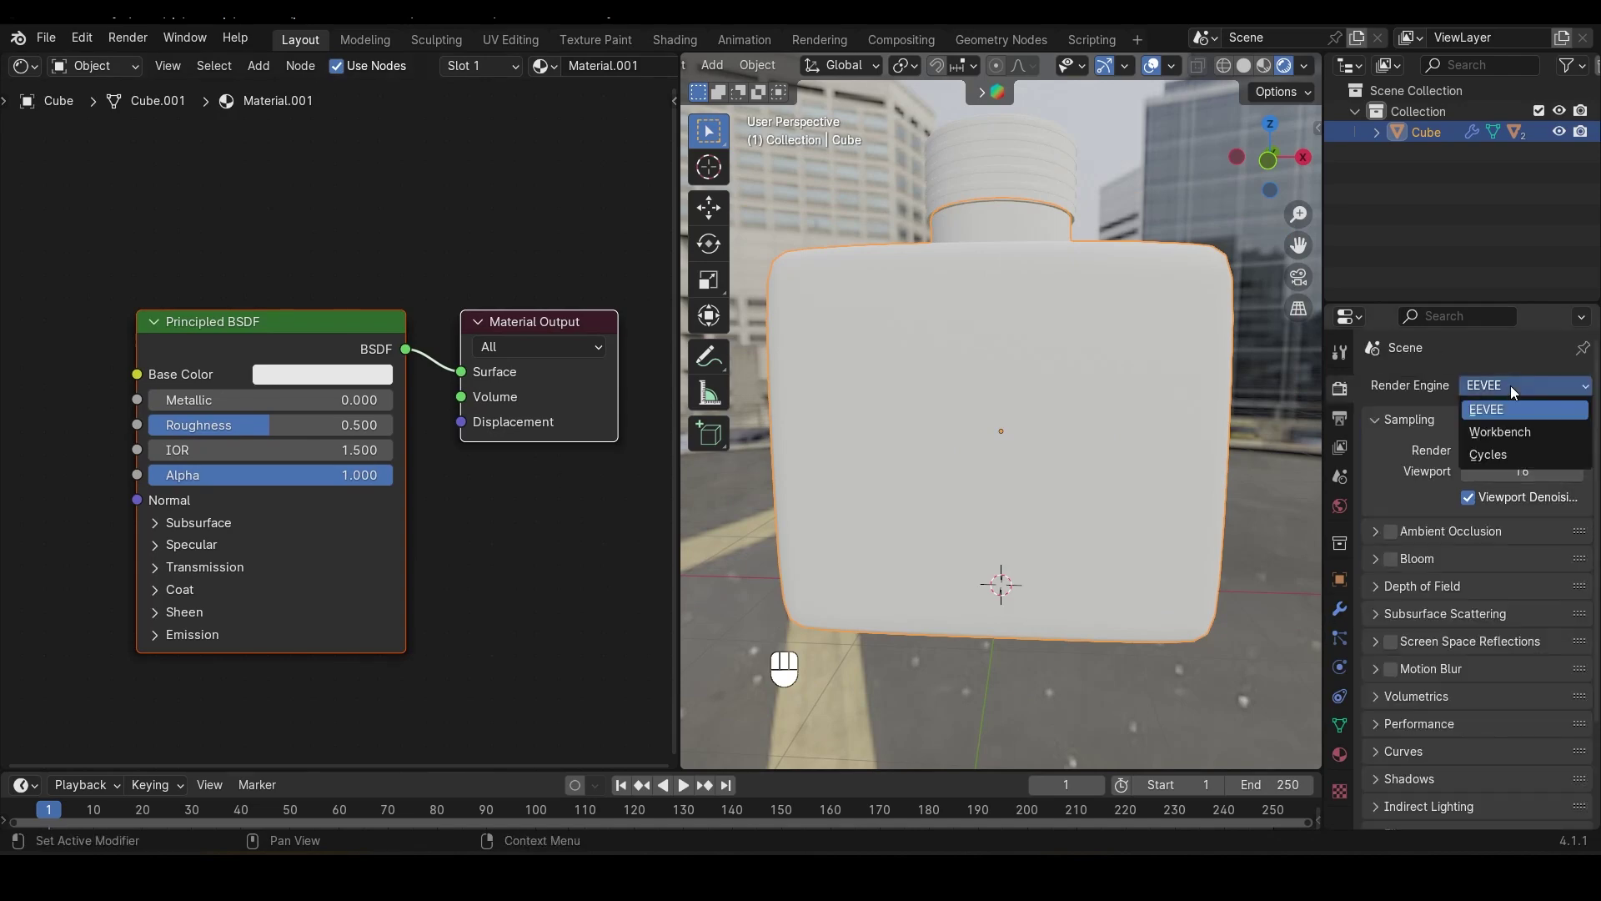
{"action": "left_click", "coordinate": [1509, 453]}
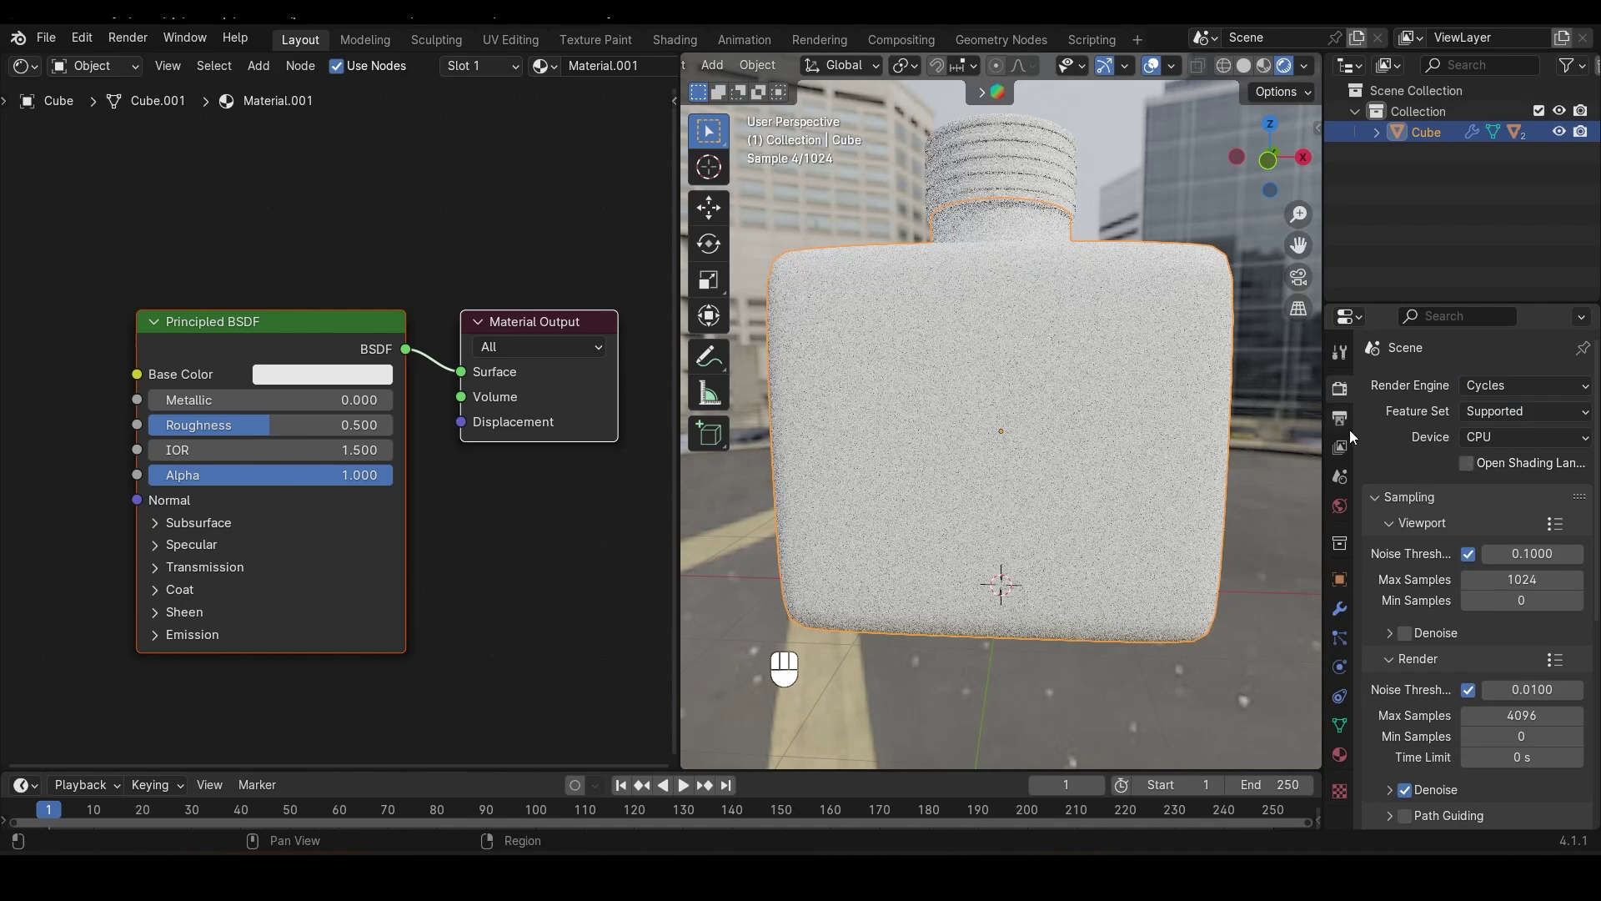
{"action": "left_click", "coordinate": [1575, 439]}
{"action": "left_click", "coordinate": [1511, 484]}
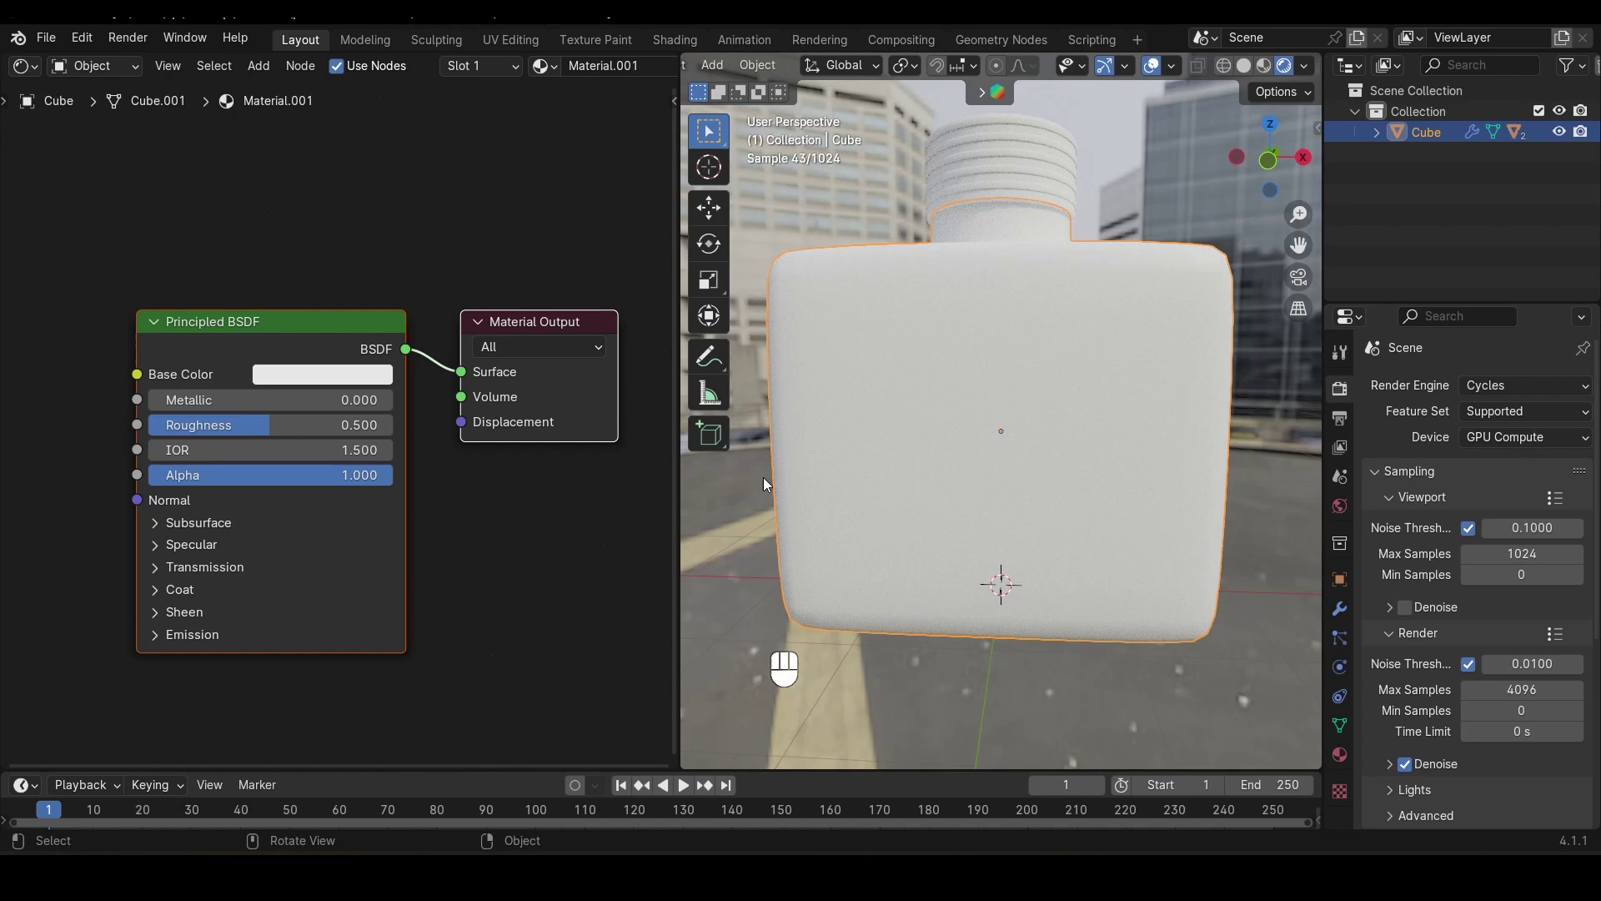
Turn the bottle material into clear glass with Roughness 0 and Transmission Weight 1 on the Principled BSDF
{"action": "scroll", "coordinate": [443, 461], "scroll_direction": "down", "scroll_amount": 2}
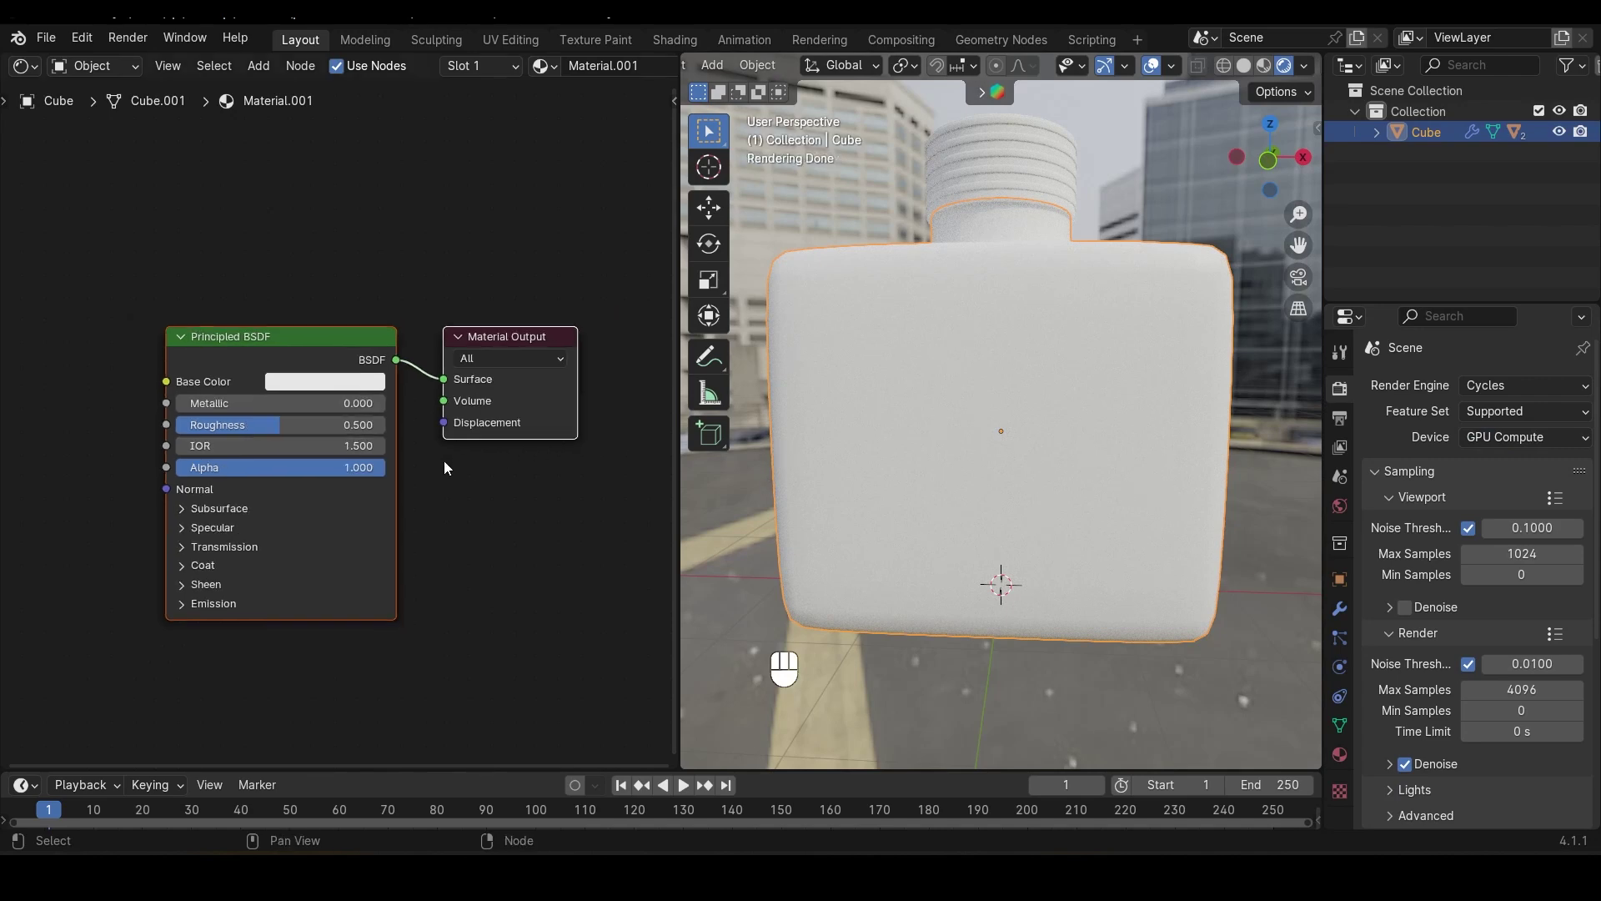
{"action": "scroll", "coordinate": [352, 438], "scroll_direction": "up", "scroll_amount": 2}
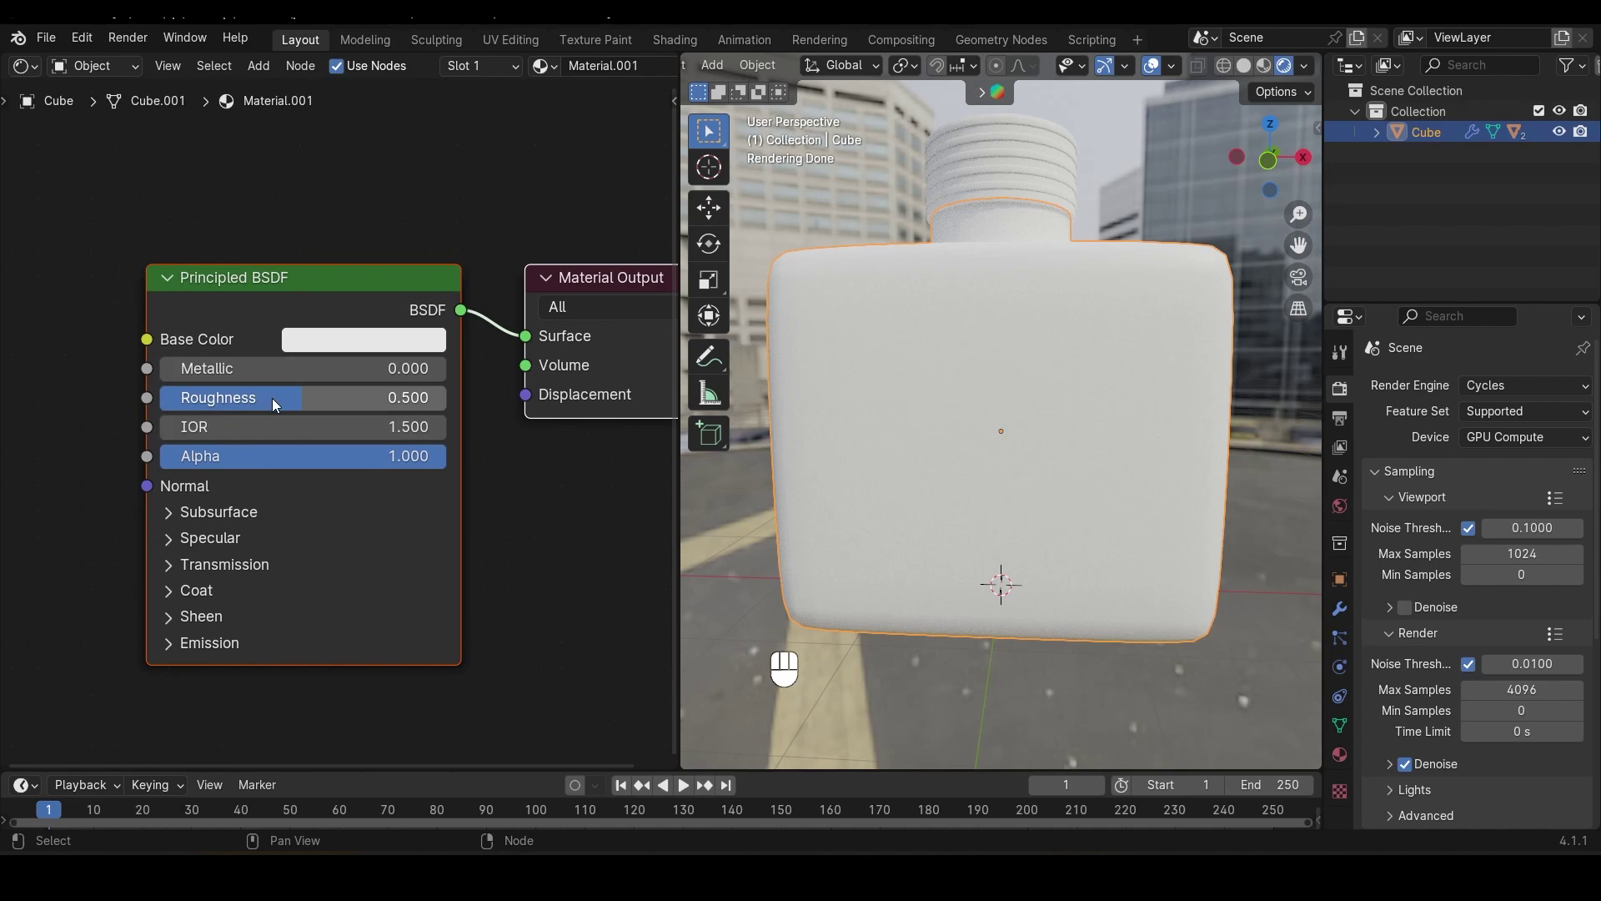
{"action": "left_click_drag", "start_coordinate": [285, 399], "coordinate": [167, 397]}
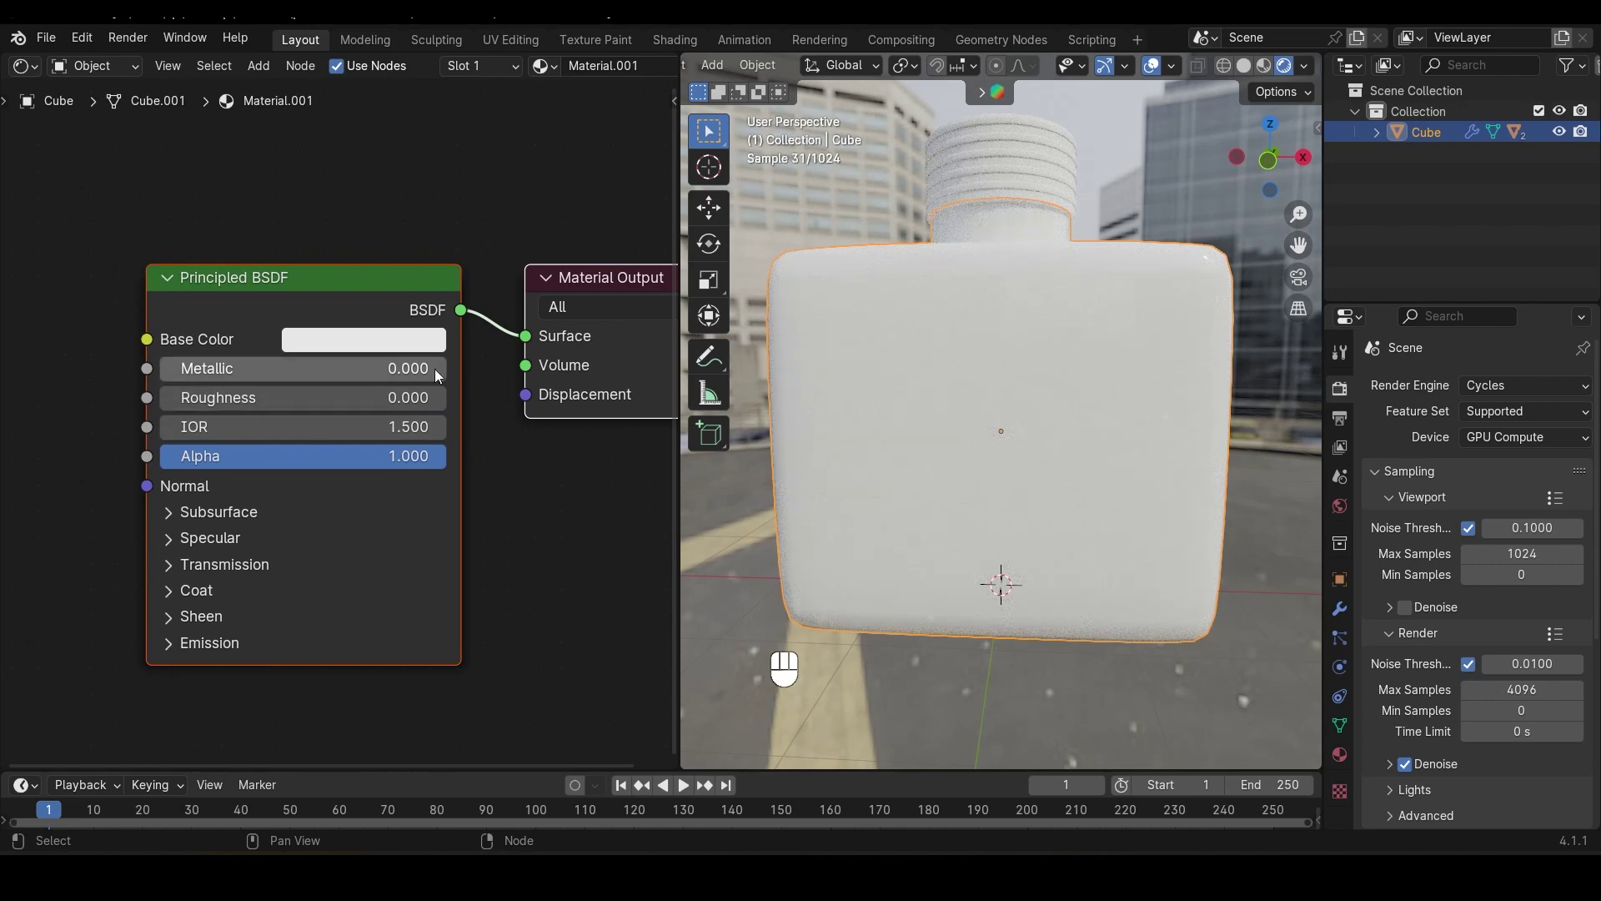
{"action": "left_click", "coordinate": [173, 563]}
{"action": "middle_click_drag", "start_coordinate": [197, 597], "coordinate": [188, 425]}
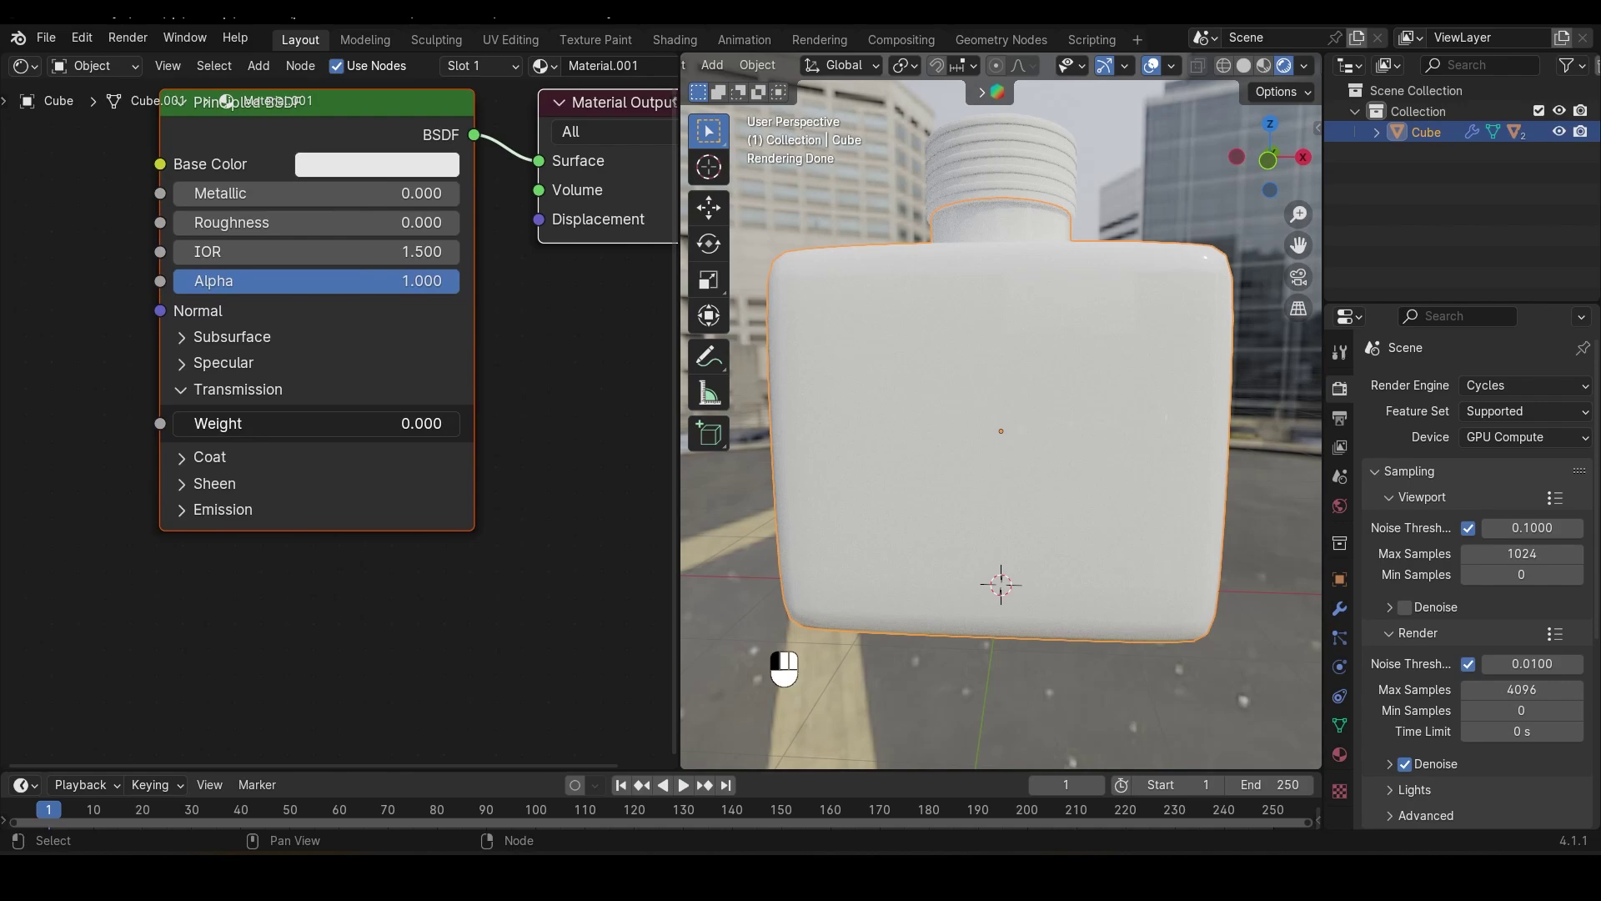
{"action": "left_click_drag", "start_coordinate": [179, 424], "coordinate": [467, 423]}
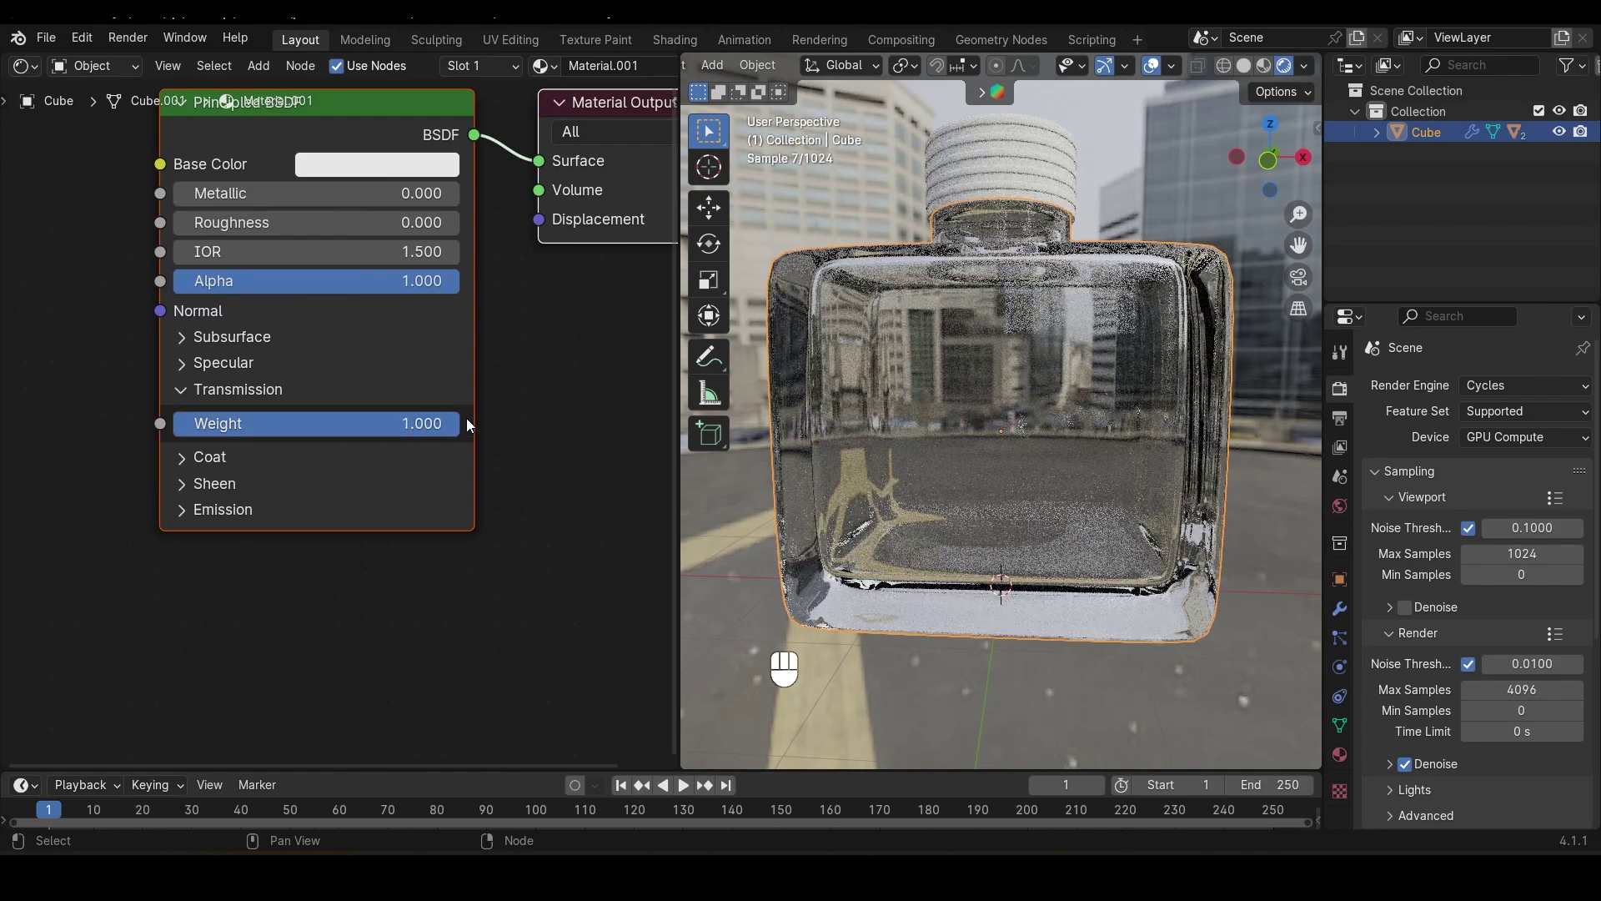
Show the bottle from the front and add a Gradient Texture node before the Principled BSDF in its material
{"action": "middle_click_drag", "start_coordinate": [1228, 562], "coordinate": [1166, 547]}
{"action": "left_click", "coordinate": [1293, 166]}
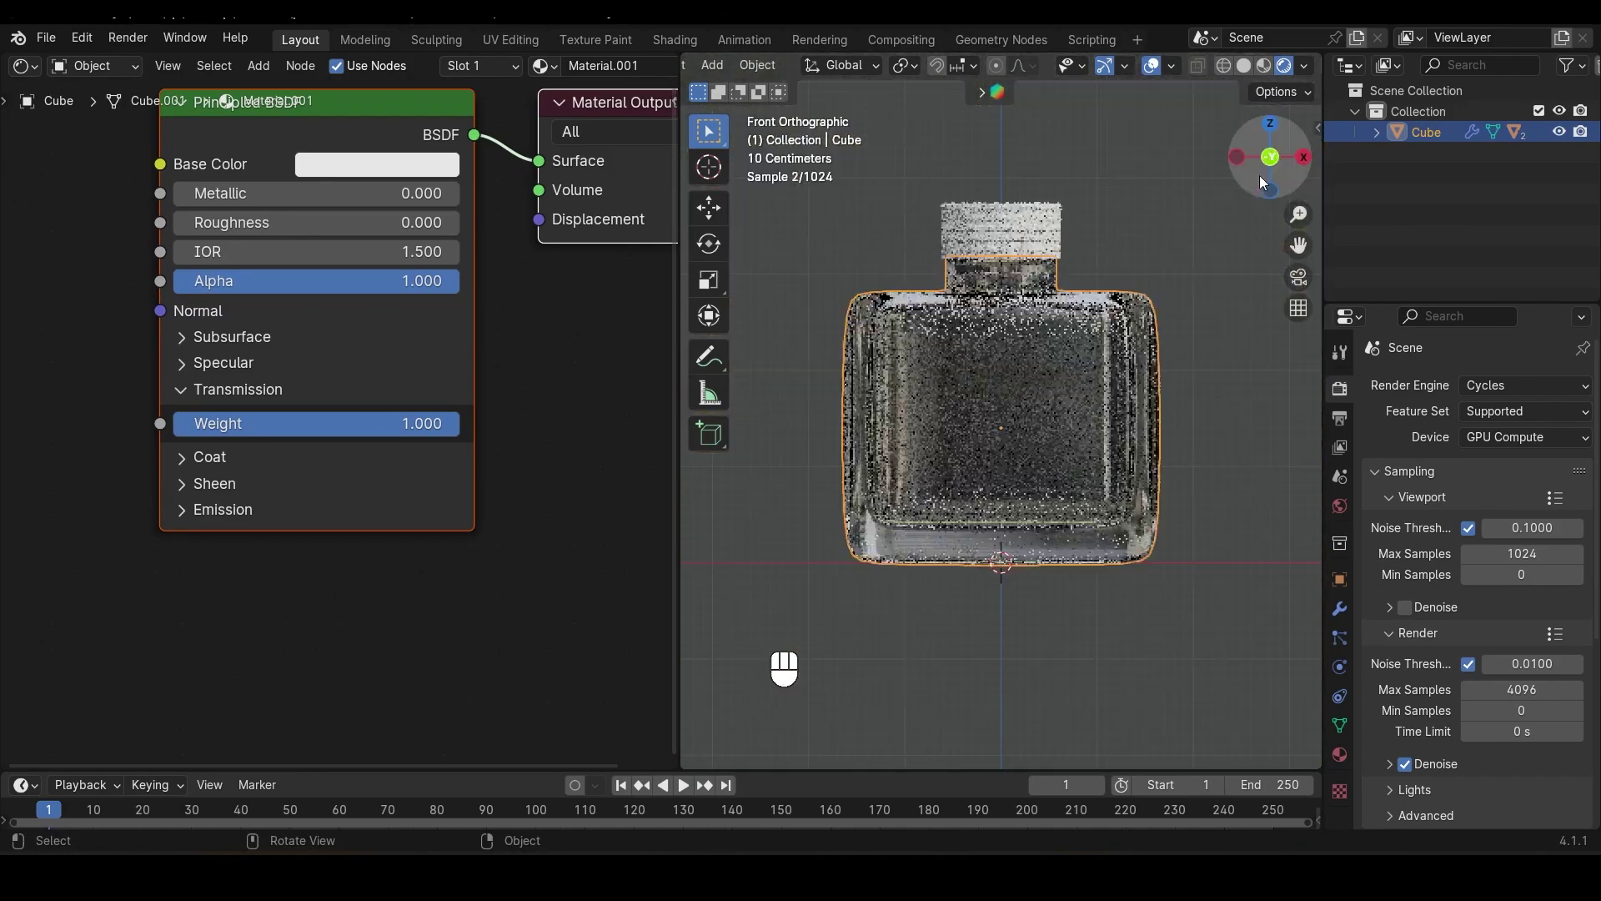
{"action": "scroll", "coordinate": [1098, 415], "scroll_direction": "up", "scroll_amount": 2}
{"action": "scroll", "coordinate": [318, 424], "scroll_direction": "down", "scroll_amount": 2}
{"action": "middle_click_drag", "start_coordinate": [319, 424], "coordinate": [338, 569]}
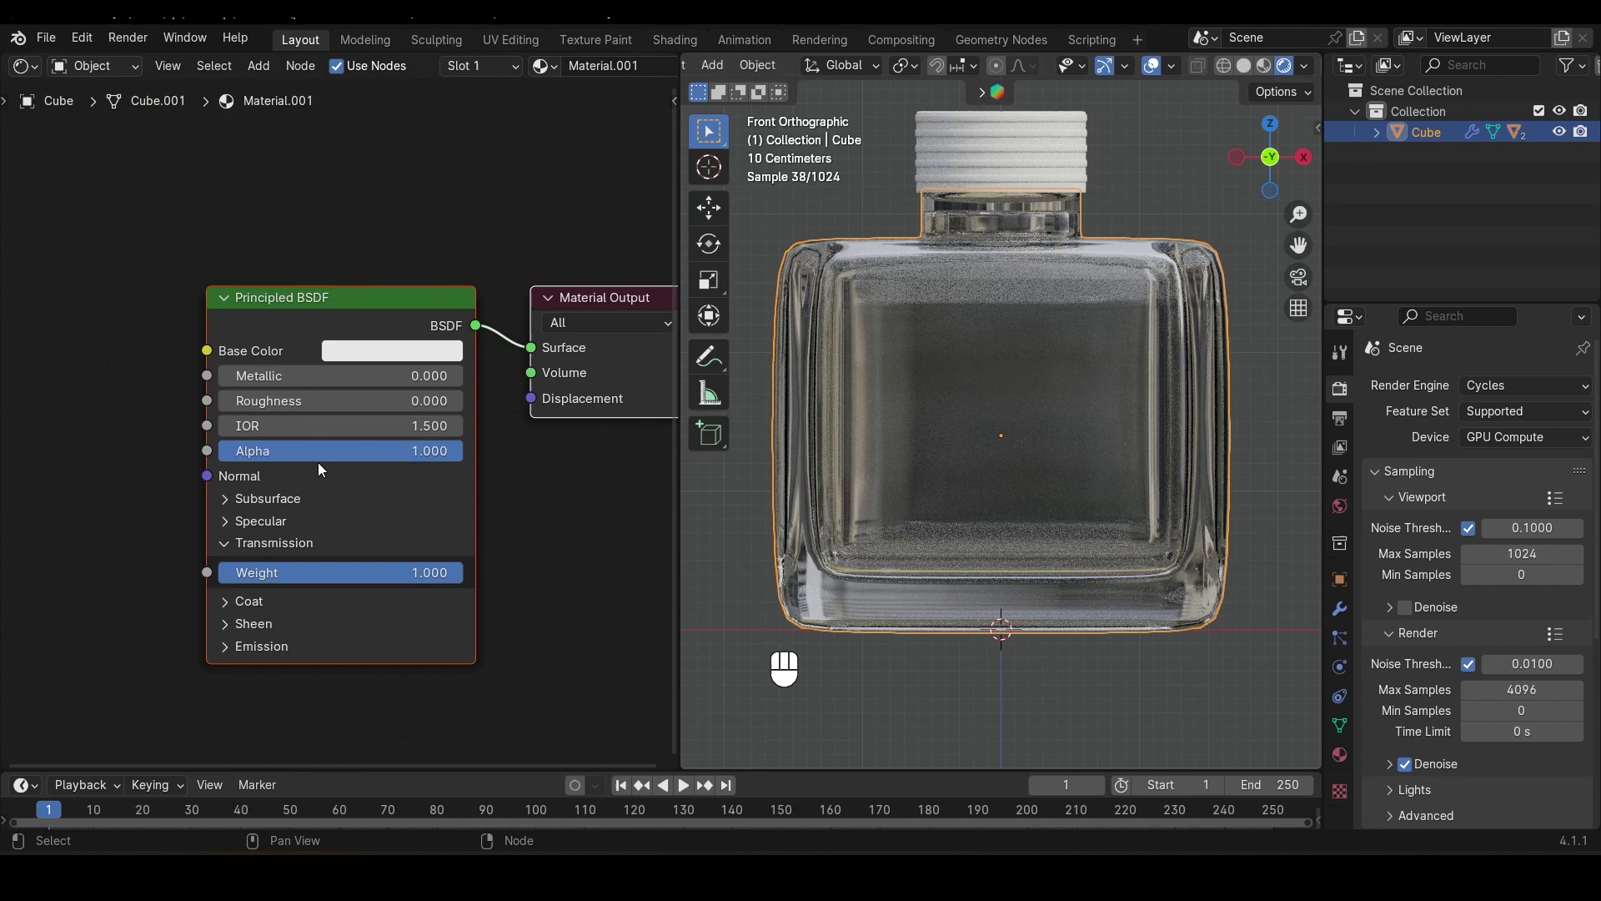
{"action": "left_click", "coordinate": [266, 356]}
{"action": "scroll", "coordinate": [265, 357], "scroll_direction": "down", "scroll_amount": 3}
{"action": "middle_click_drag", "start_coordinate": [265, 357], "coordinate": [408, 332]}
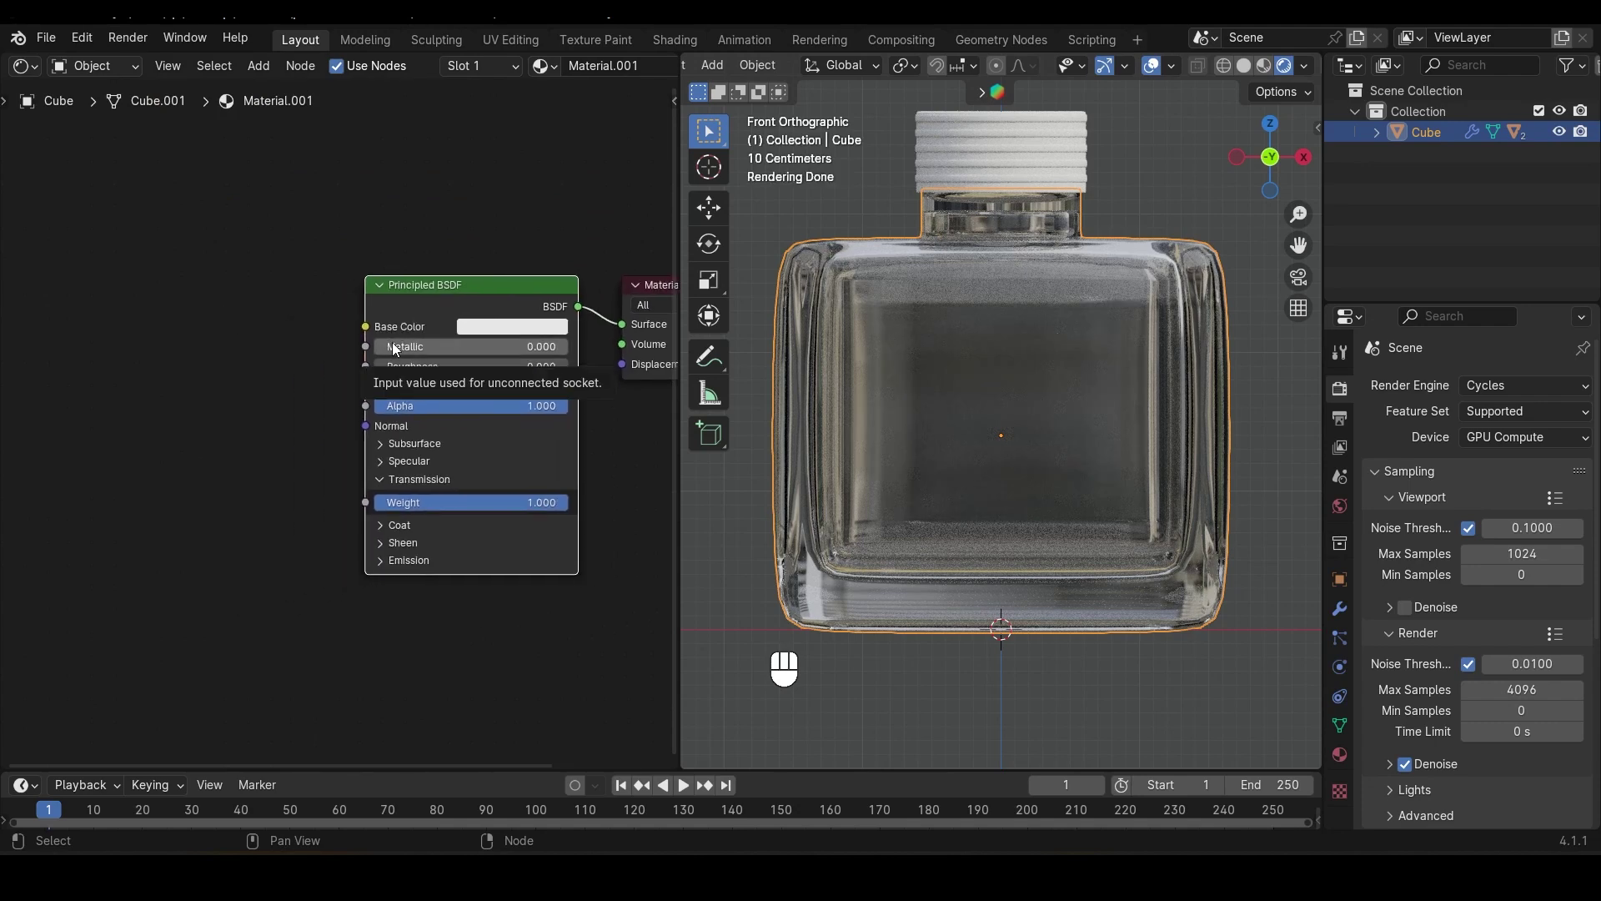
{"action": "key", "text": "shift+a"}
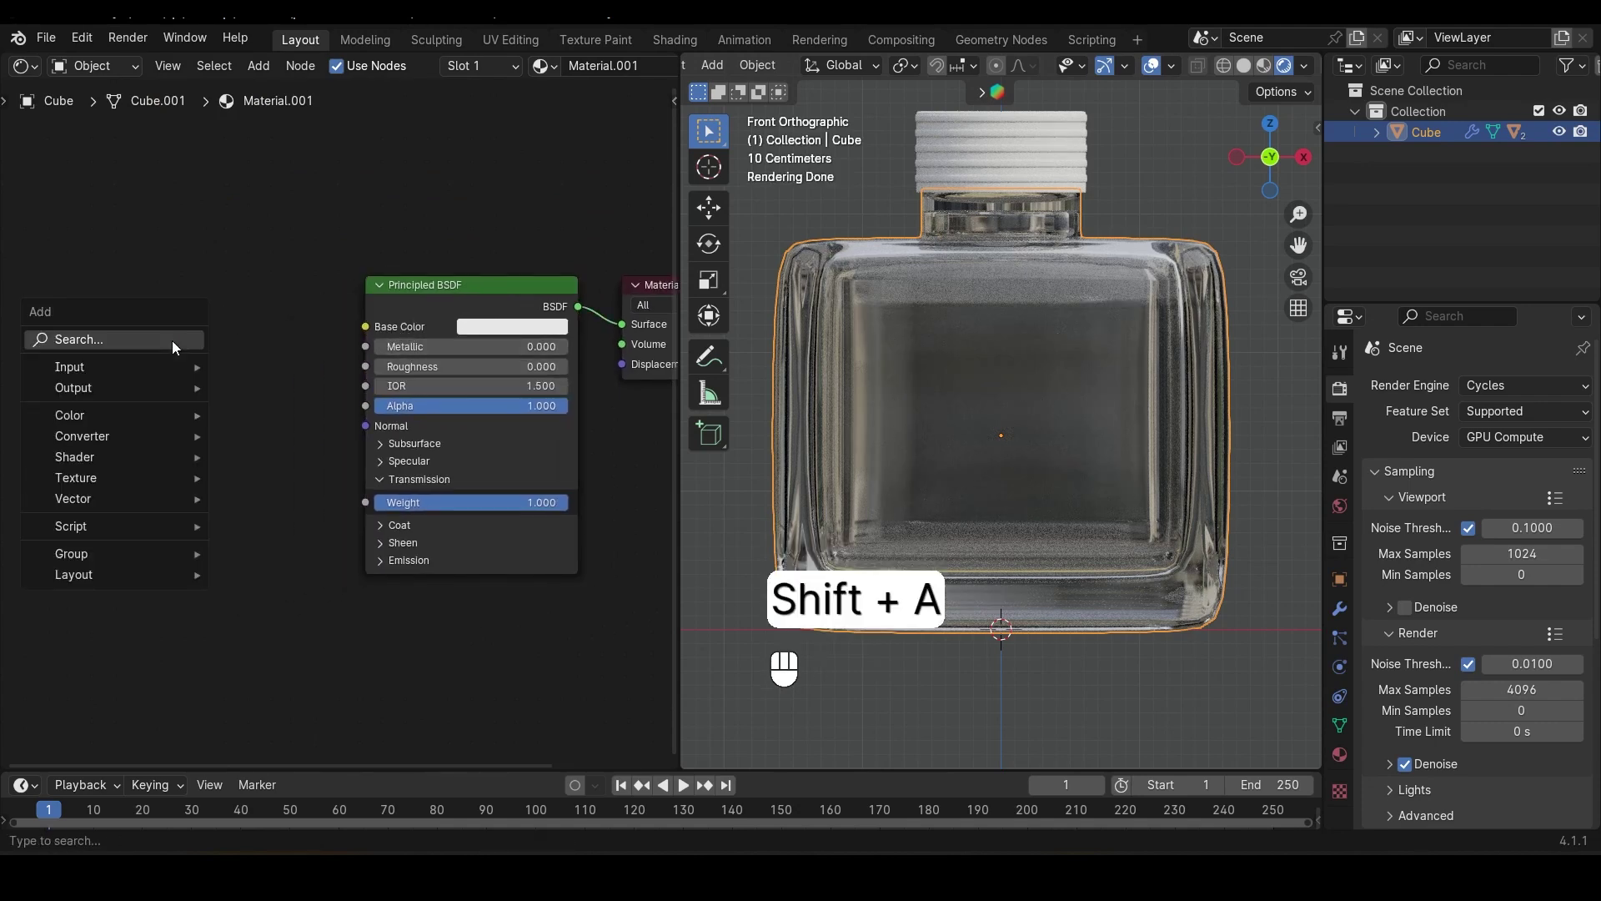
{"action": "mouse_move", "coordinate": [108, 476]}
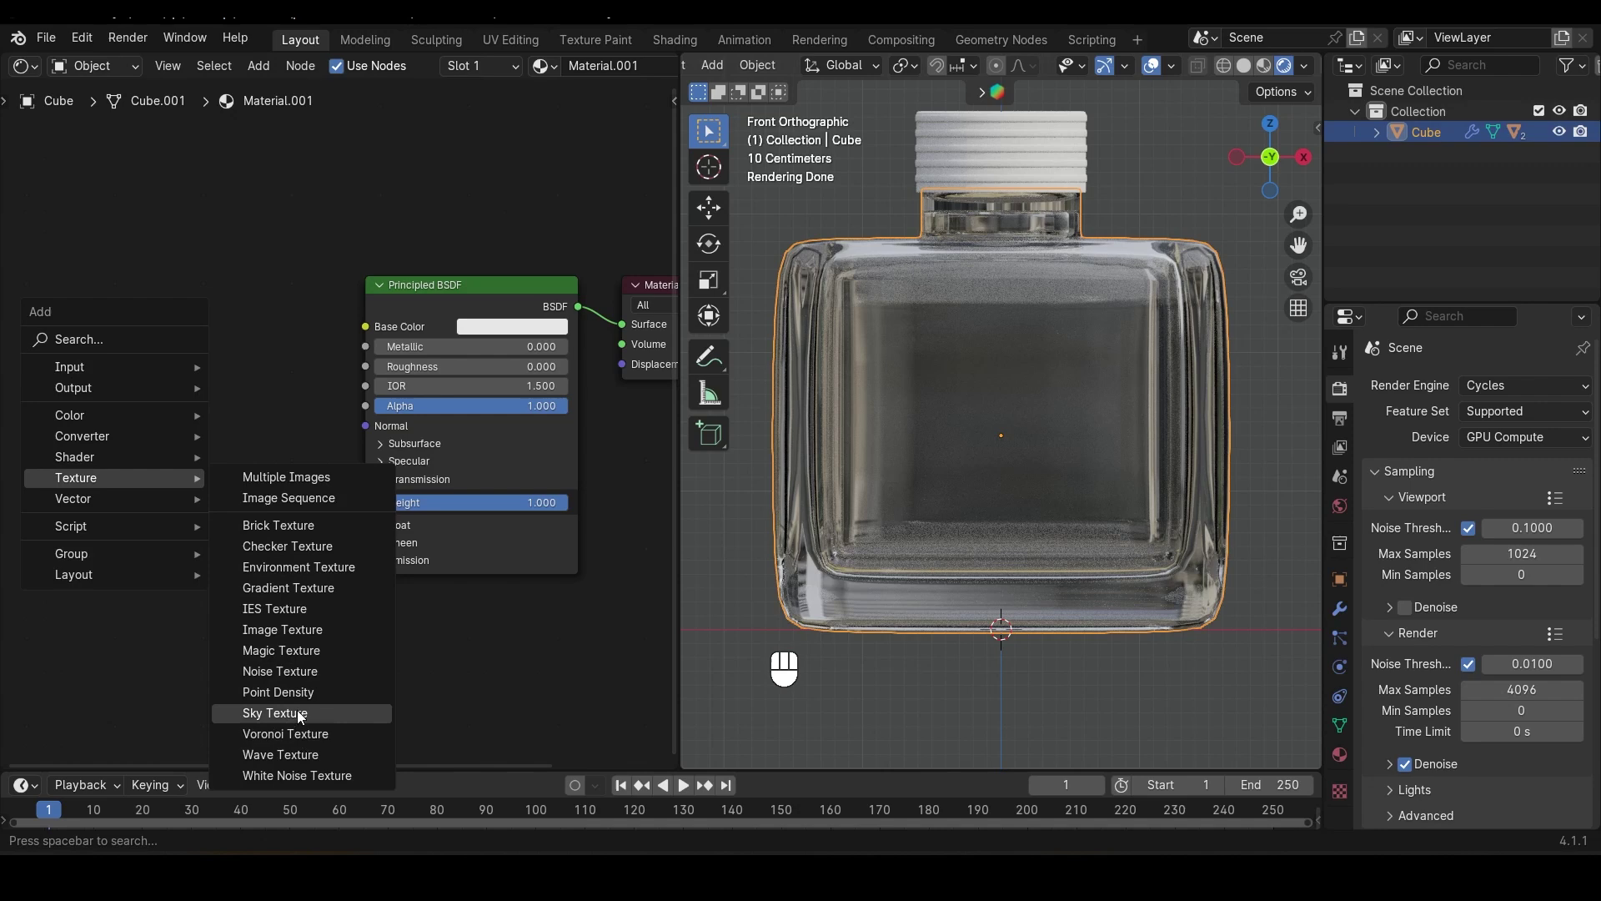
{"action": "left_click", "coordinate": [289, 587]}
{"action": "left_click", "coordinate": [277, 502]}
{"action": "middle_click_drag", "start_coordinate": [354, 549], "coordinate": [473, 552]}
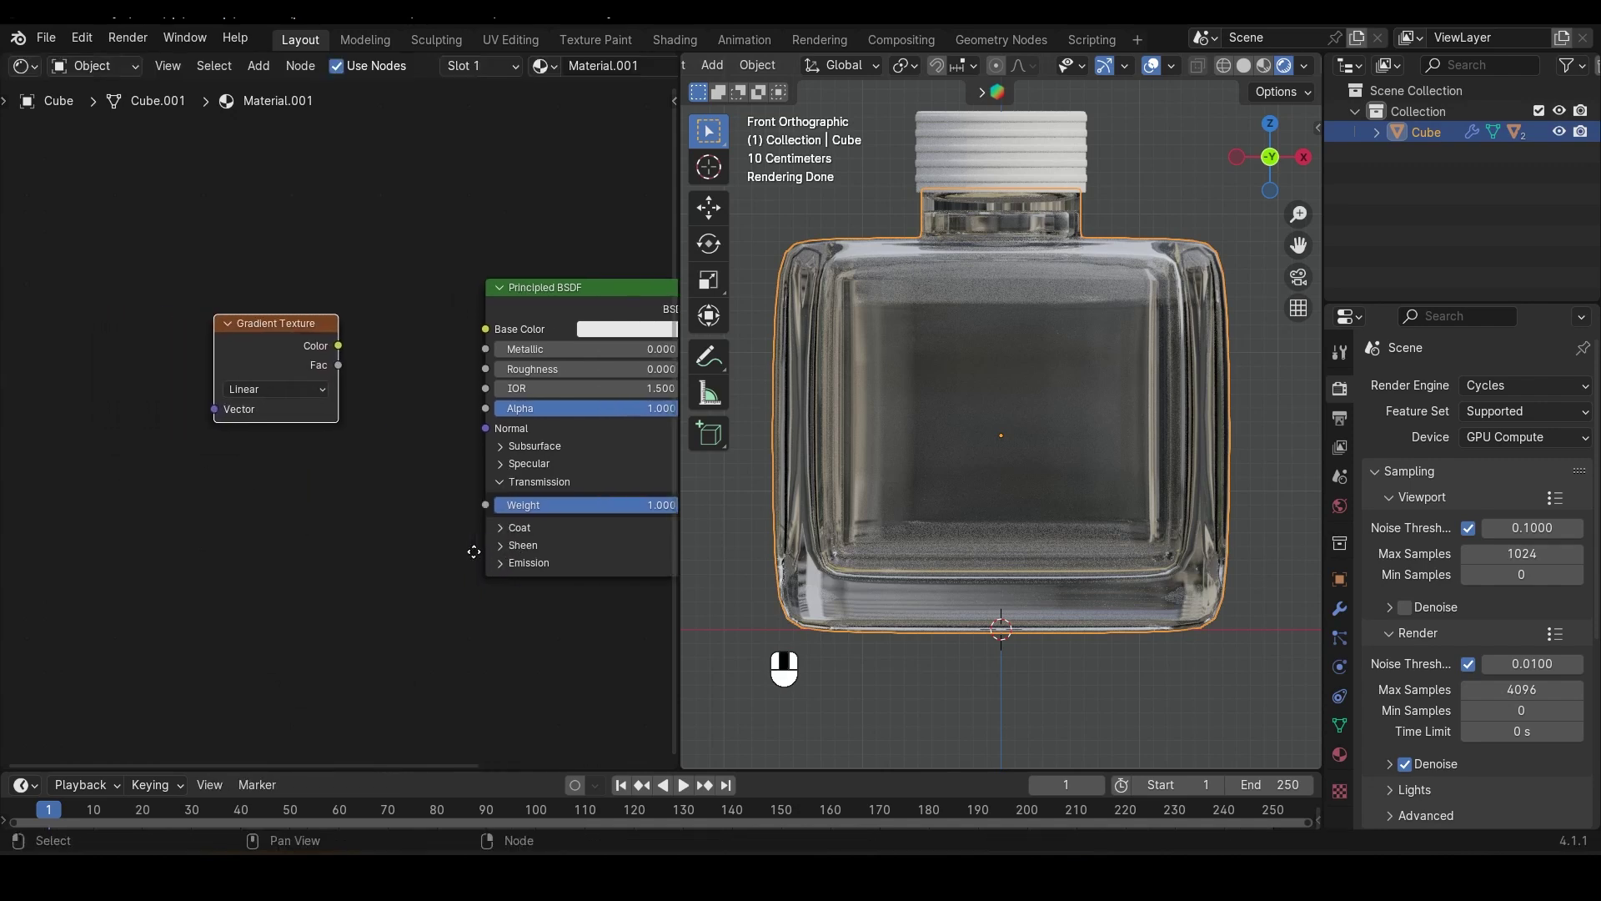
{"action": "middle_click_drag", "start_coordinate": [312, 504], "coordinate": [421, 609]}
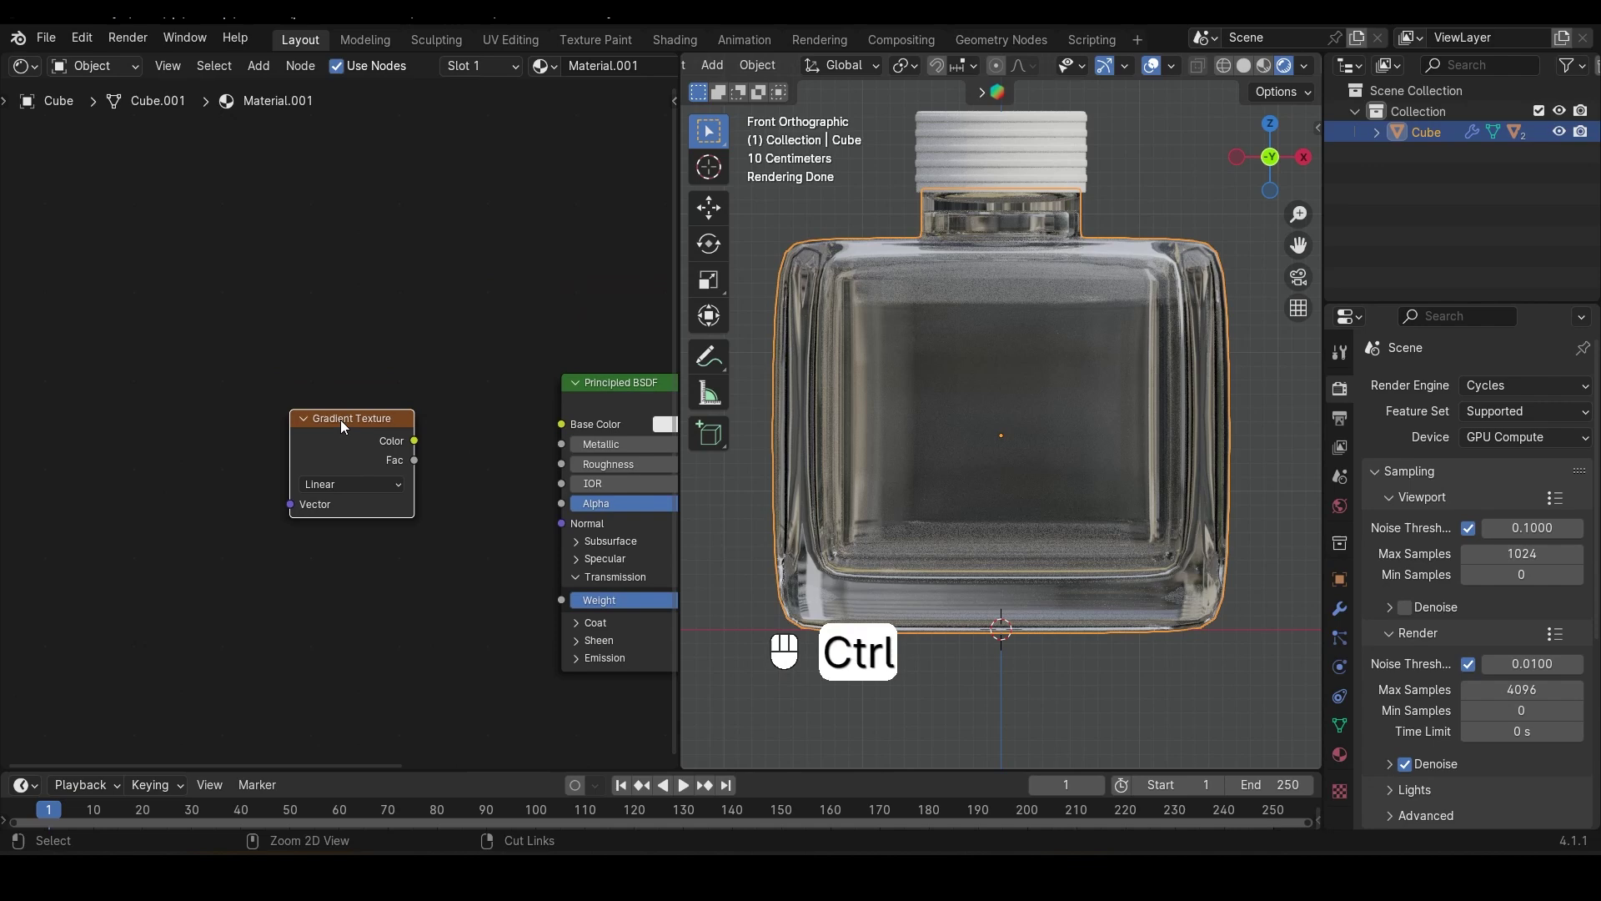
Add linked Texture Coordinate and Mapping nodes in front of the Gradient Texture
{"action": "key", "text": "ctrl+t"}
{"action": "scroll", "coordinate": [340, 419], "scroll_direction": "up", "scroll_amount": 1}
{"action": "scroll", "coordinate": [365, 485], "scroll_direction": "up", "scroll_amount": 1}
{"action": "middle_click_drag", "start_coordinate": [358, 492], "coordinate": [483, 378]}
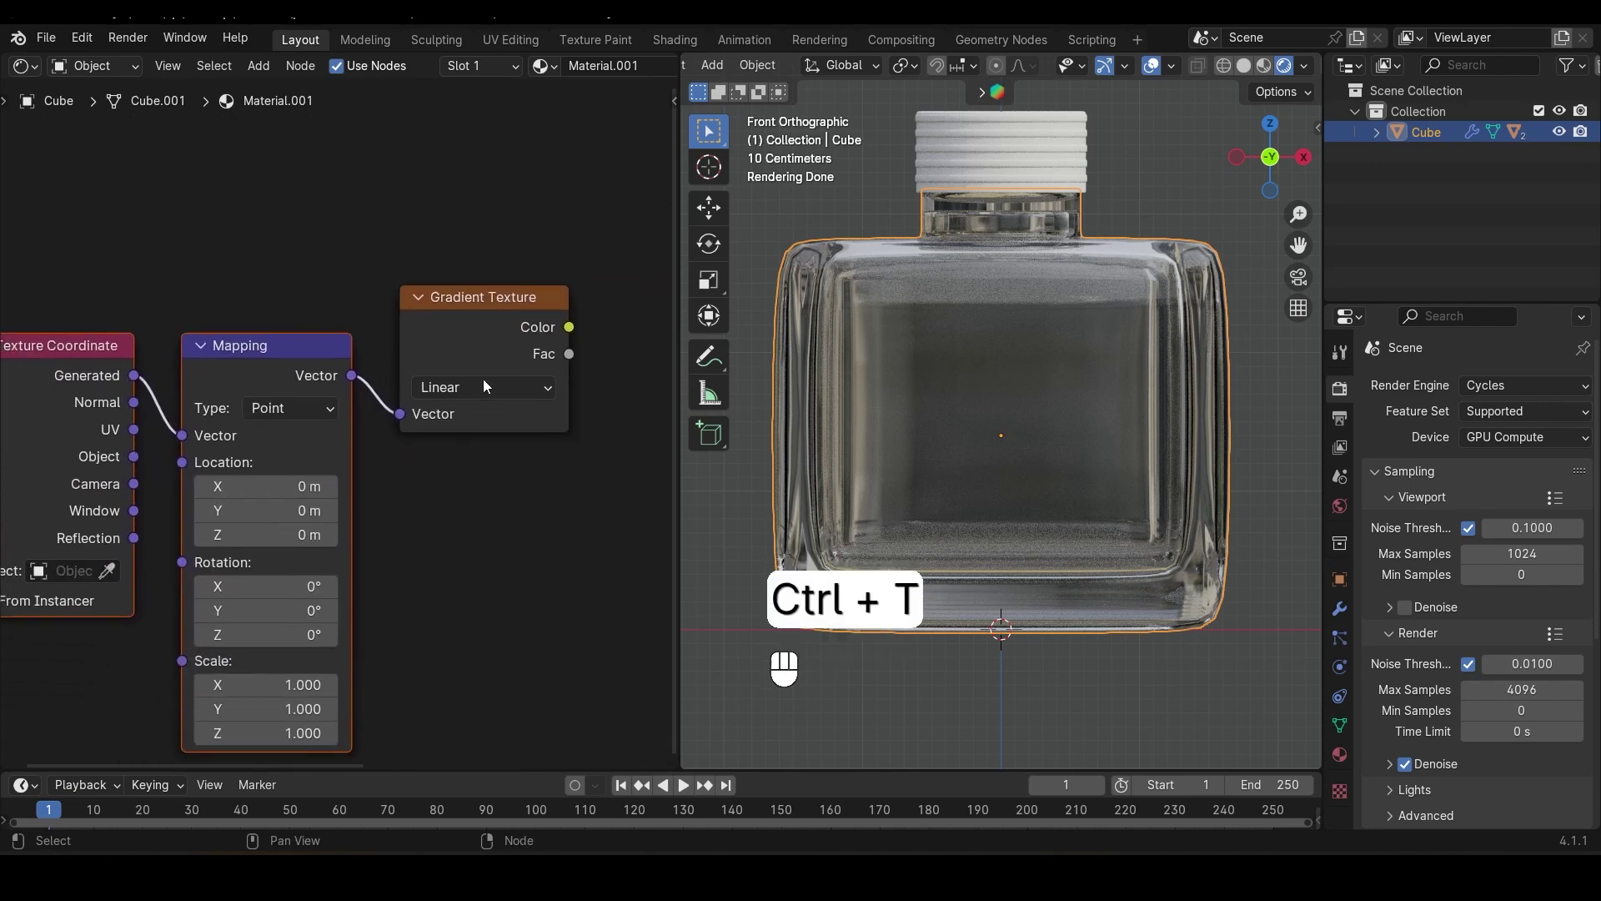
{"action": "middle_click_drag", "start_coordinate": [312, 529], "coordinate": [407, 478]}
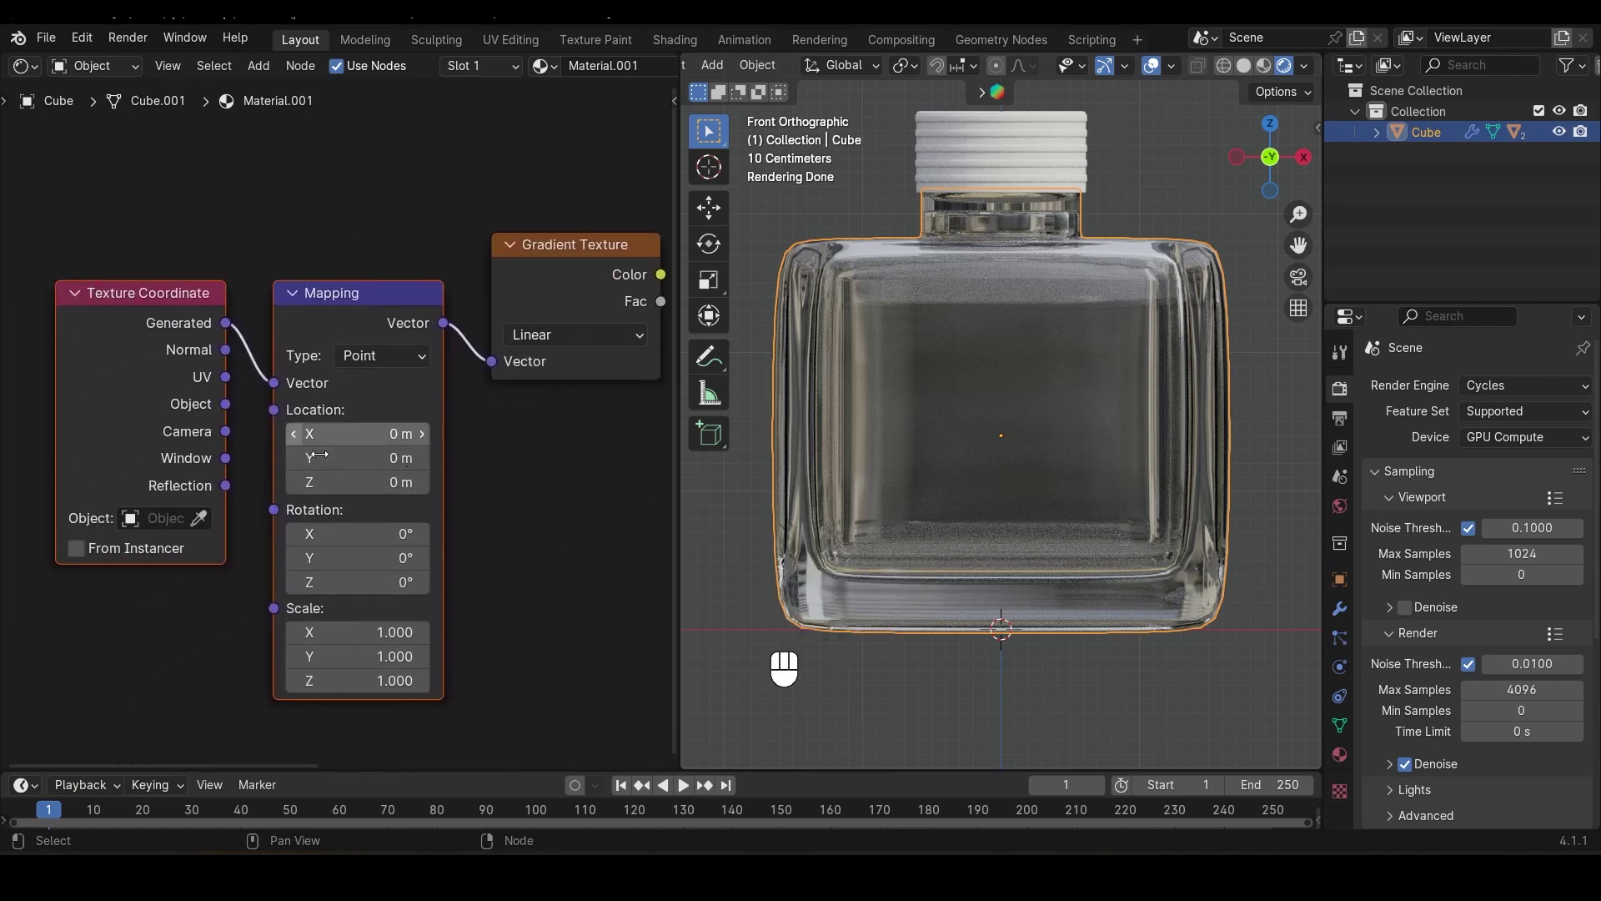
Make room after the Gradient Texture and place a Color Ramp node between it and the Principled BSDF
{"action": "middle_click_drag", "start_coordinate": [552, 360], "coordinate": [286, 467]}
{"action": "scroll", "coordinate": [332, 426], "scroll_direction": "down", "scroll_amount": 6}
{"action": "left_click_drag", "start_coordinate": [50, 344], "coordinate": [312, 433]}
{"action": "left_click_drag", "start_coordinate": [324, 392], "coordinate": [232, 394]}
{"action": "key", "text": "shift+a"}
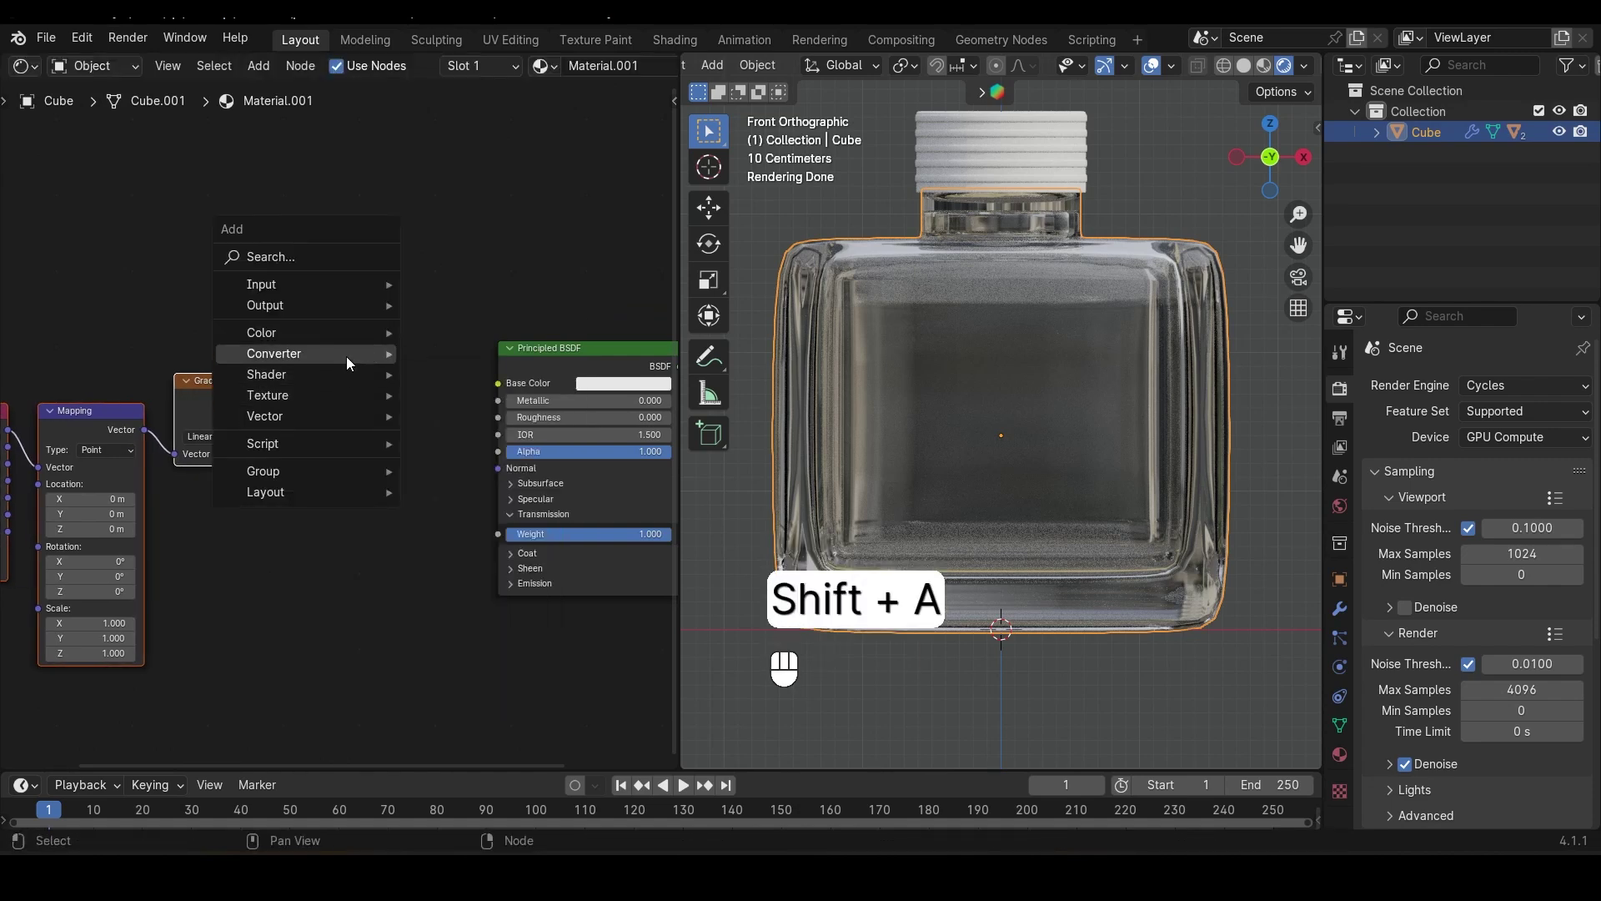
{"action": "mouse_move", "coordinate": [347, 358]}
{"action": "left_click", "coordinate": [442, 395]}
{"action": "left_click", "coordinate": [293, 325]}
{"action": "scroll", "coordinate": [402, 443], "scroll_direction": "up", "scroll_amount": 4}
Connect the Gradient Texture's Color to the Color Ramp's Fac, and the ramp's Color to the Principled BSDF's Base Color
{"action": "left_click_drag", "start_coordinate": [236, 383], "coordinate": [213, 372]}
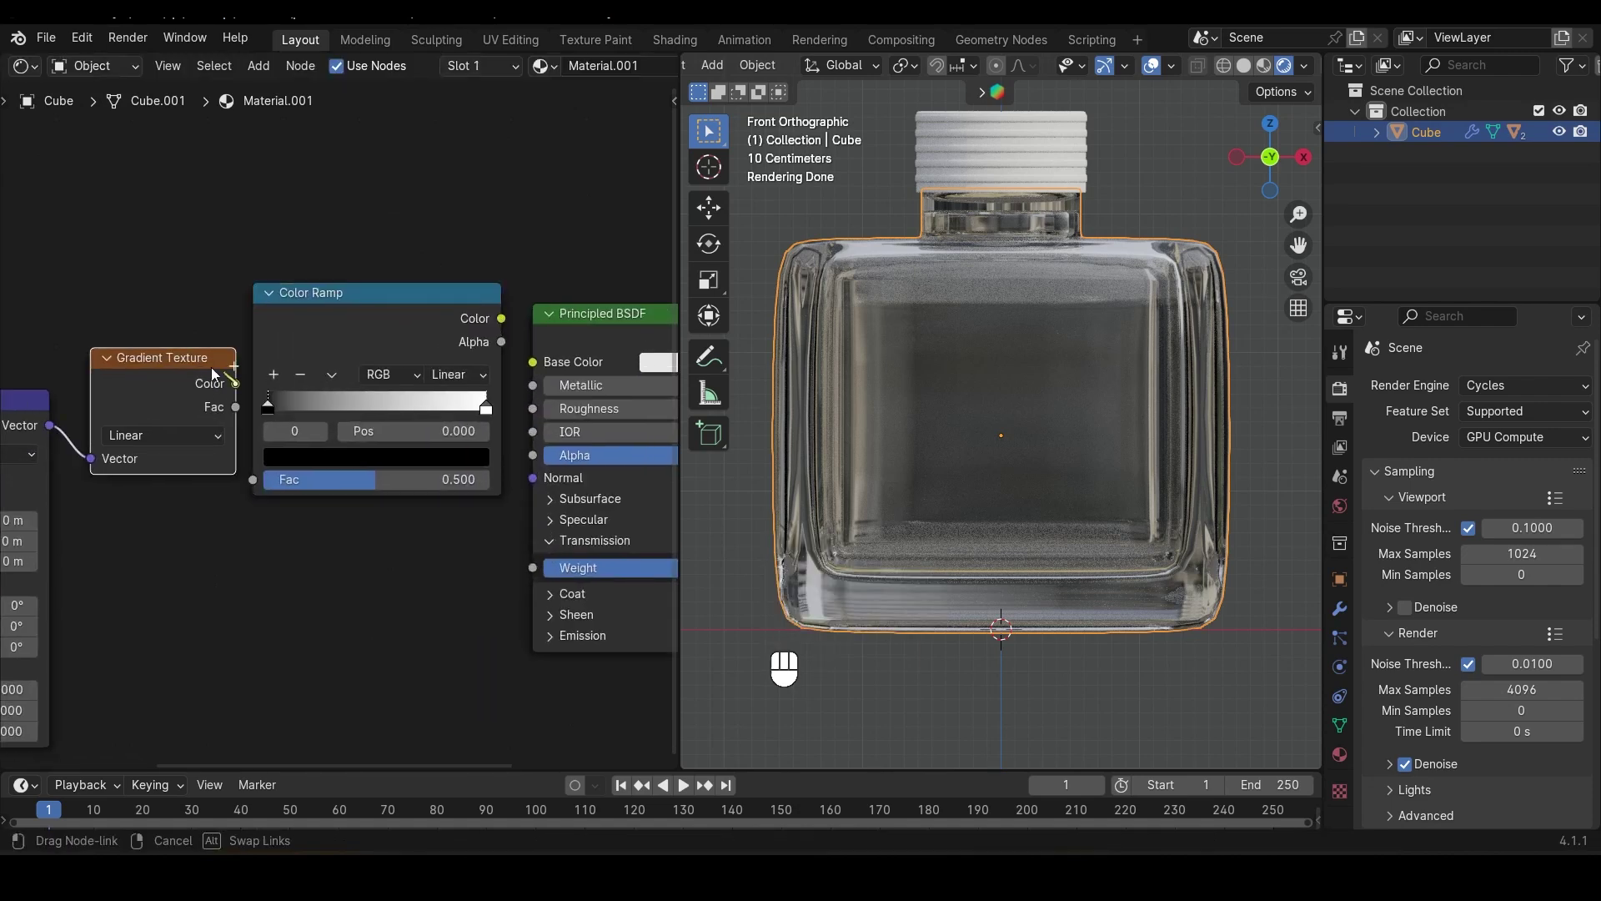
{"action": "left_click_drag", "start_coordinate": [258, 477], "coordinate": [258, 478]}
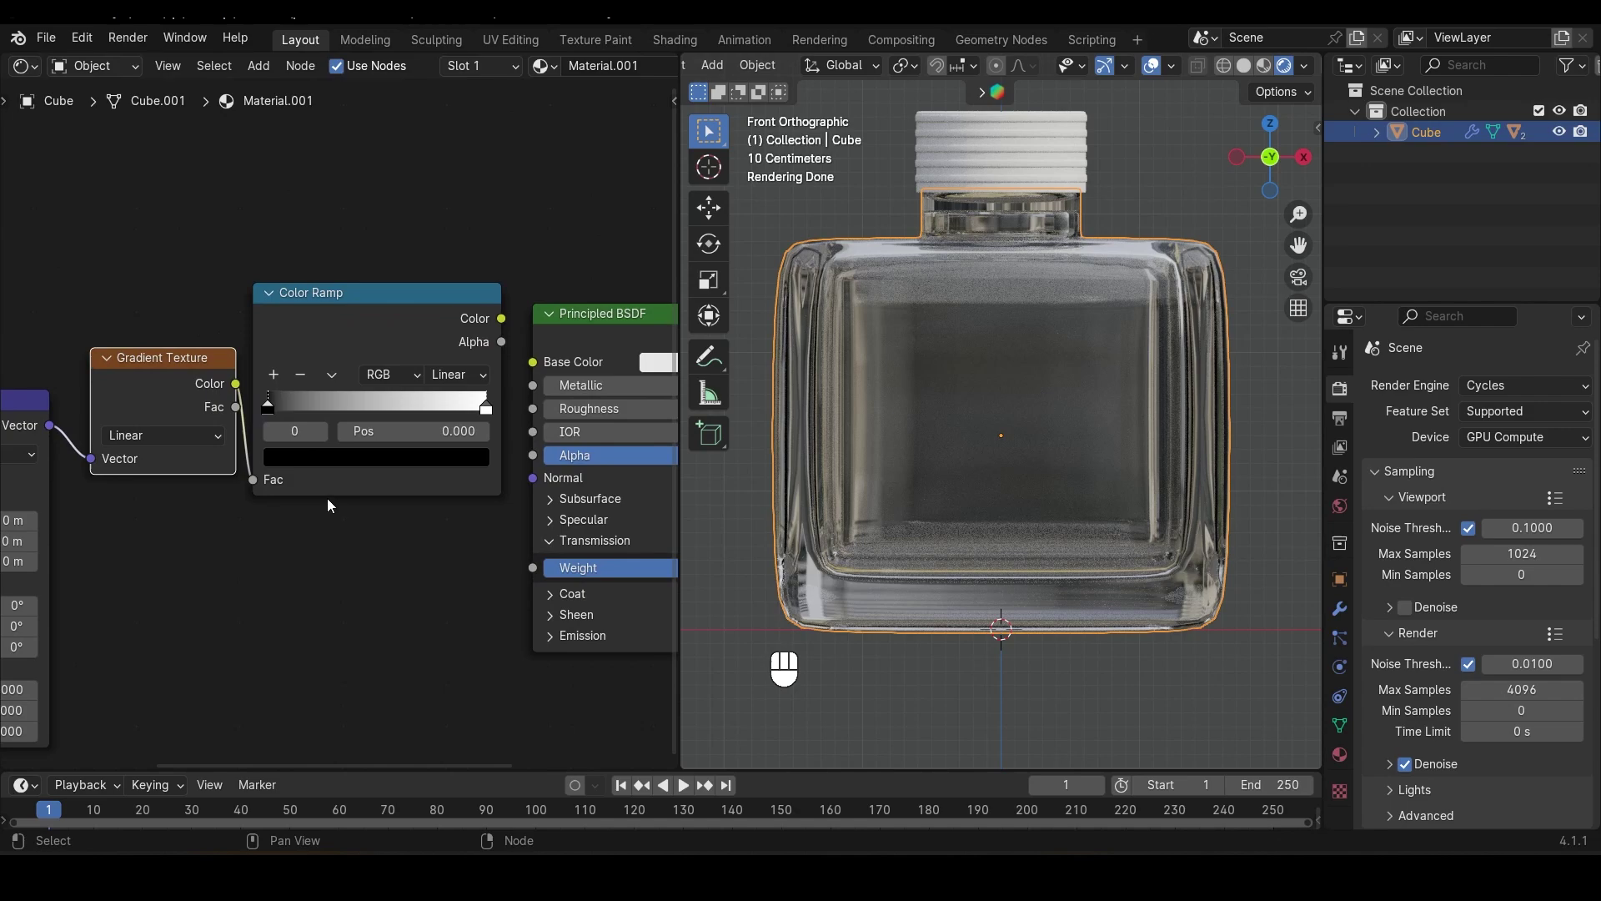
{"action": "scroll", "coordinate": [434, 360], "scroll_direction": "up", "scroll_amount": 2}
{"action": "middle_click_drag", "start_coordinate": [434, 360], "coordinate": [227, 488]}
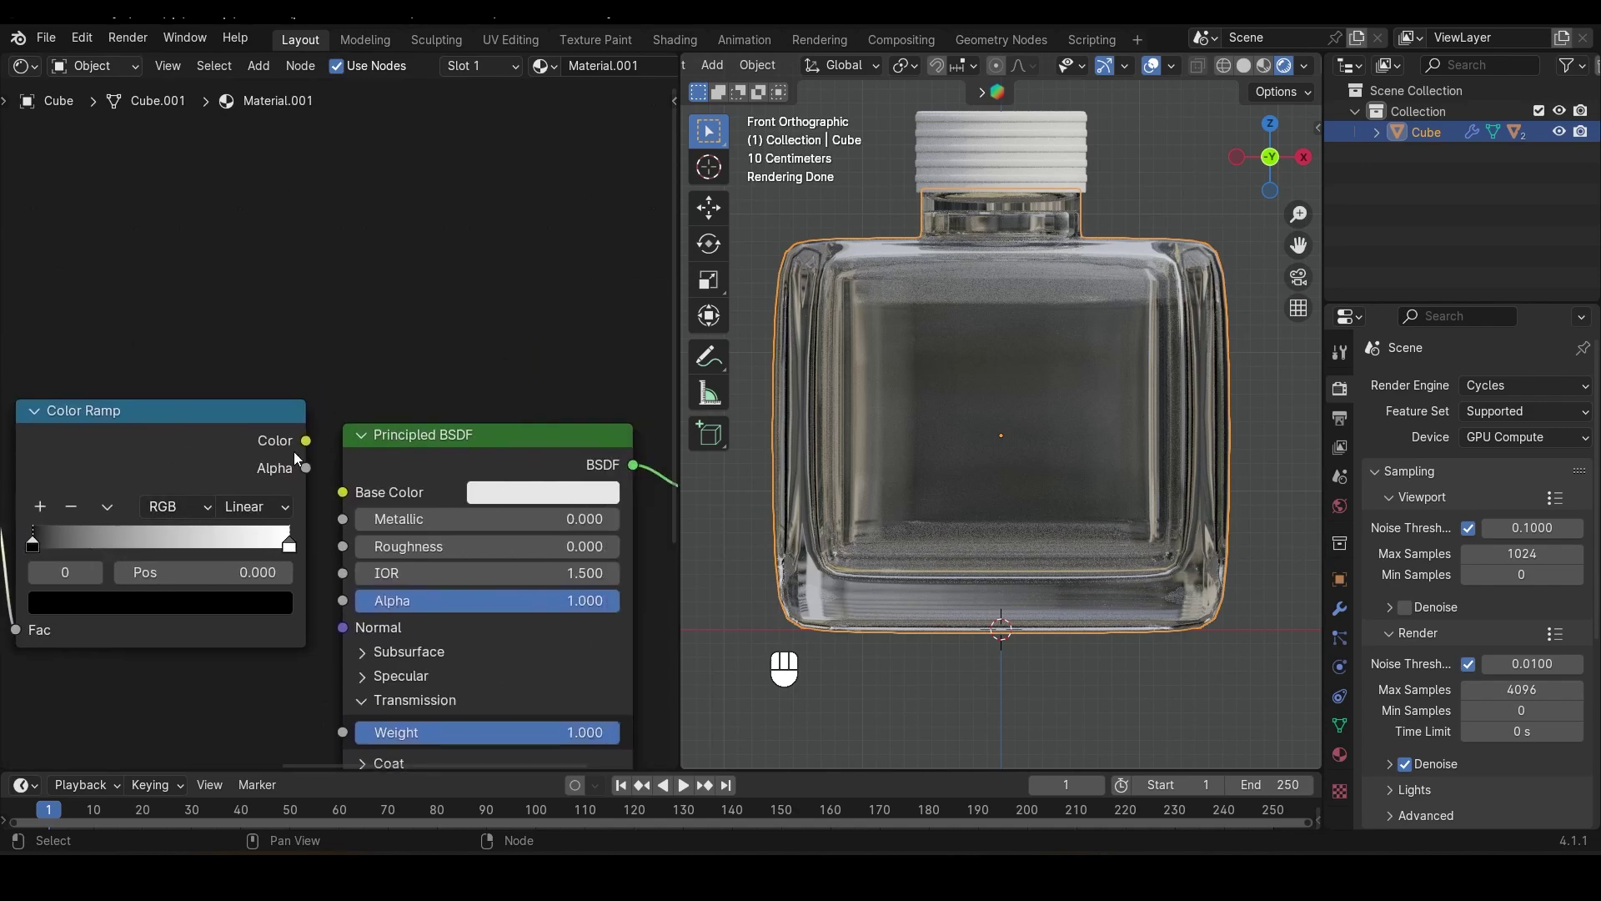
{"action": "left_click_drag", "start_coordinate": [306, 441], "coordinate": [327, 493]}
Reposition the Texture Coordinate, Mapping, Gradient Texture and Color Ramp nodes together to space them out from the Principled BSDF
{"action": "scroll", "coordinate": [291, 592], "scroll_direction": "down", "scroll_amount": 5}
{"action": "middle_click_drag", "start_coordinate": [218, 595], "coordinate": [488, 540]}
{"action": "scroll", "coordinate": [333, 582], "scroll_direction": "down", "scroll_amount": 1}
{"action": "middle_click_drag", "start_coordinate": [317, 586], "coordinate": [350, 586]}
{"action": "left_click_drag", "start_coordinate": [98, 353], "coordinate": [467, 492]}
{"action": "left_click_drag", "start_coordinate": [466, 390], "coordinate": [444, 401]}
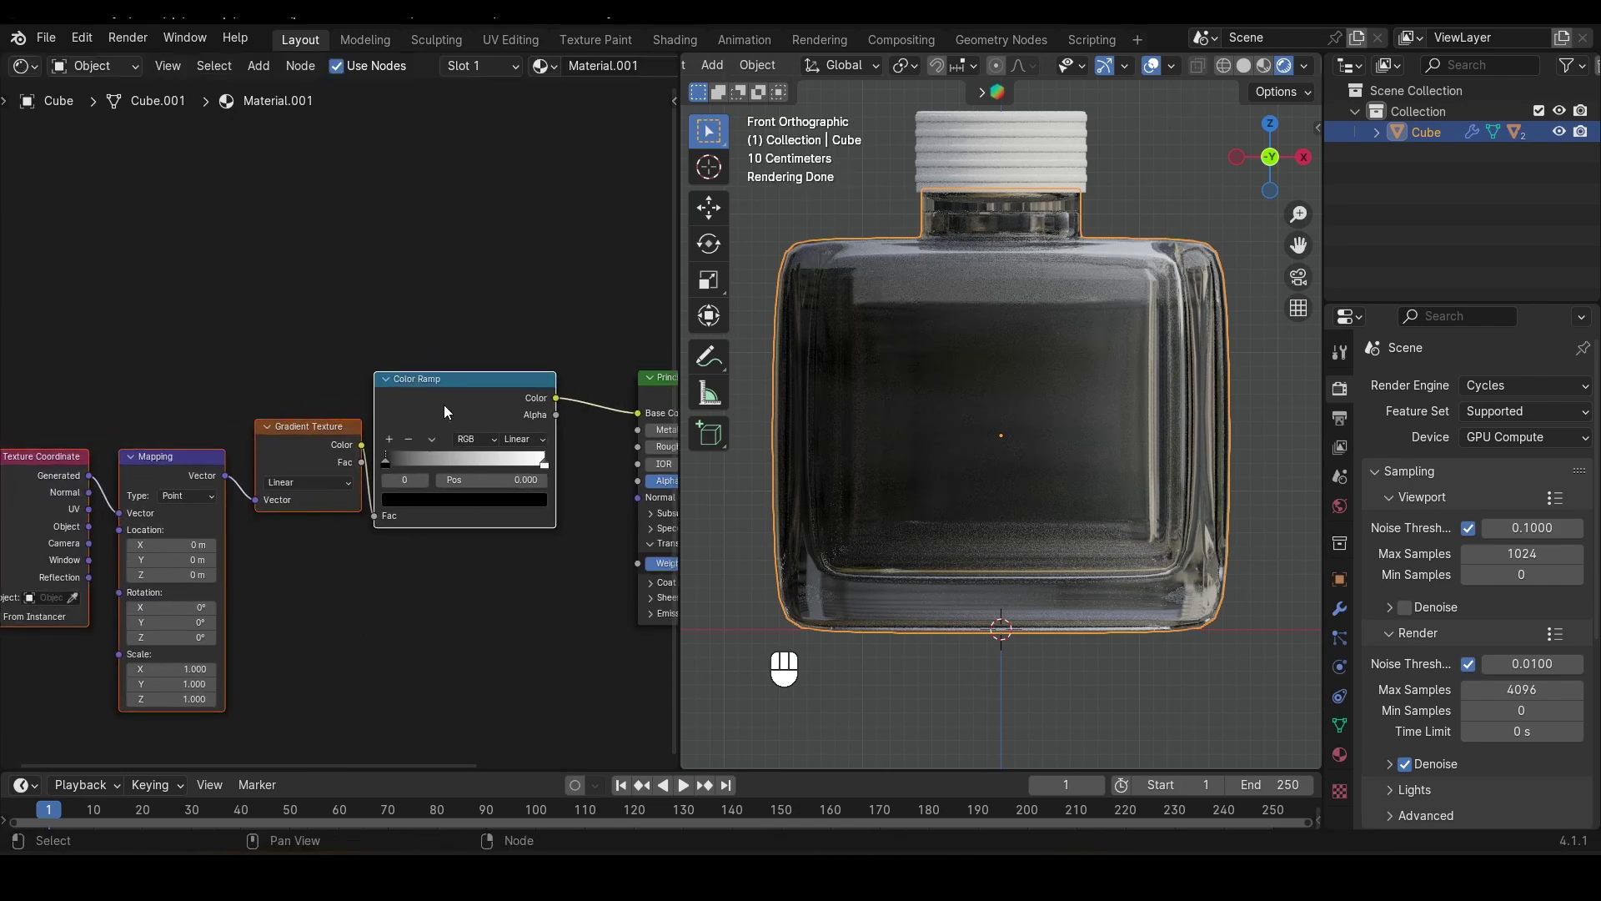
{"action": "left_click_drag", "start_coordinate": [444, 403], "coordinate": [456, 405]}
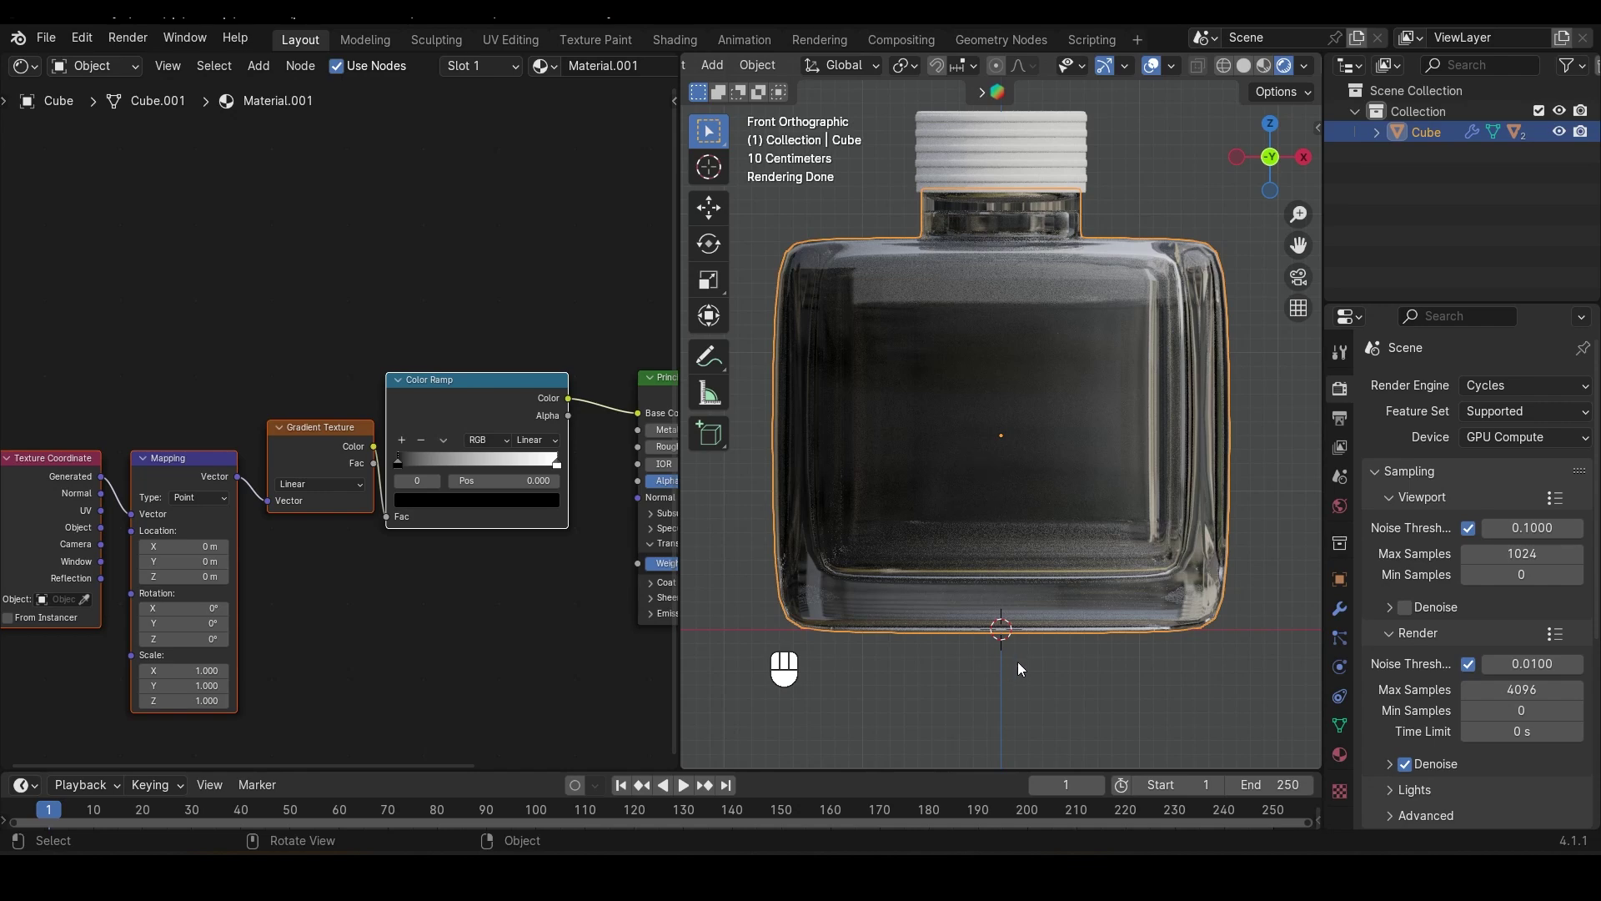
Set the Mapping node's Y rotation to 90° so the gradient runs vertically along the bottle
{"action": "middle_click_drag", "start_coordinate": [335, 584], "coordinate": [438, 302]}
{"action": "scroll", "coordinate": [370, 349], "scroll_direction": "up", "scroll_amount": 7}
{"action": "middle_click_drag", "start_coordinate": [304, 383], "coordinate": [410, 621]}
{"action": "scroll", "coordinate": [401, 584], "scroll_direction": "up", "scroll_amount": 3}
{"action": "middle_click_drag", "start_coordinate": [392, 537], "coordinate": [394, 497]}
{"action": "left_click", "coordinate": [287, 138]}
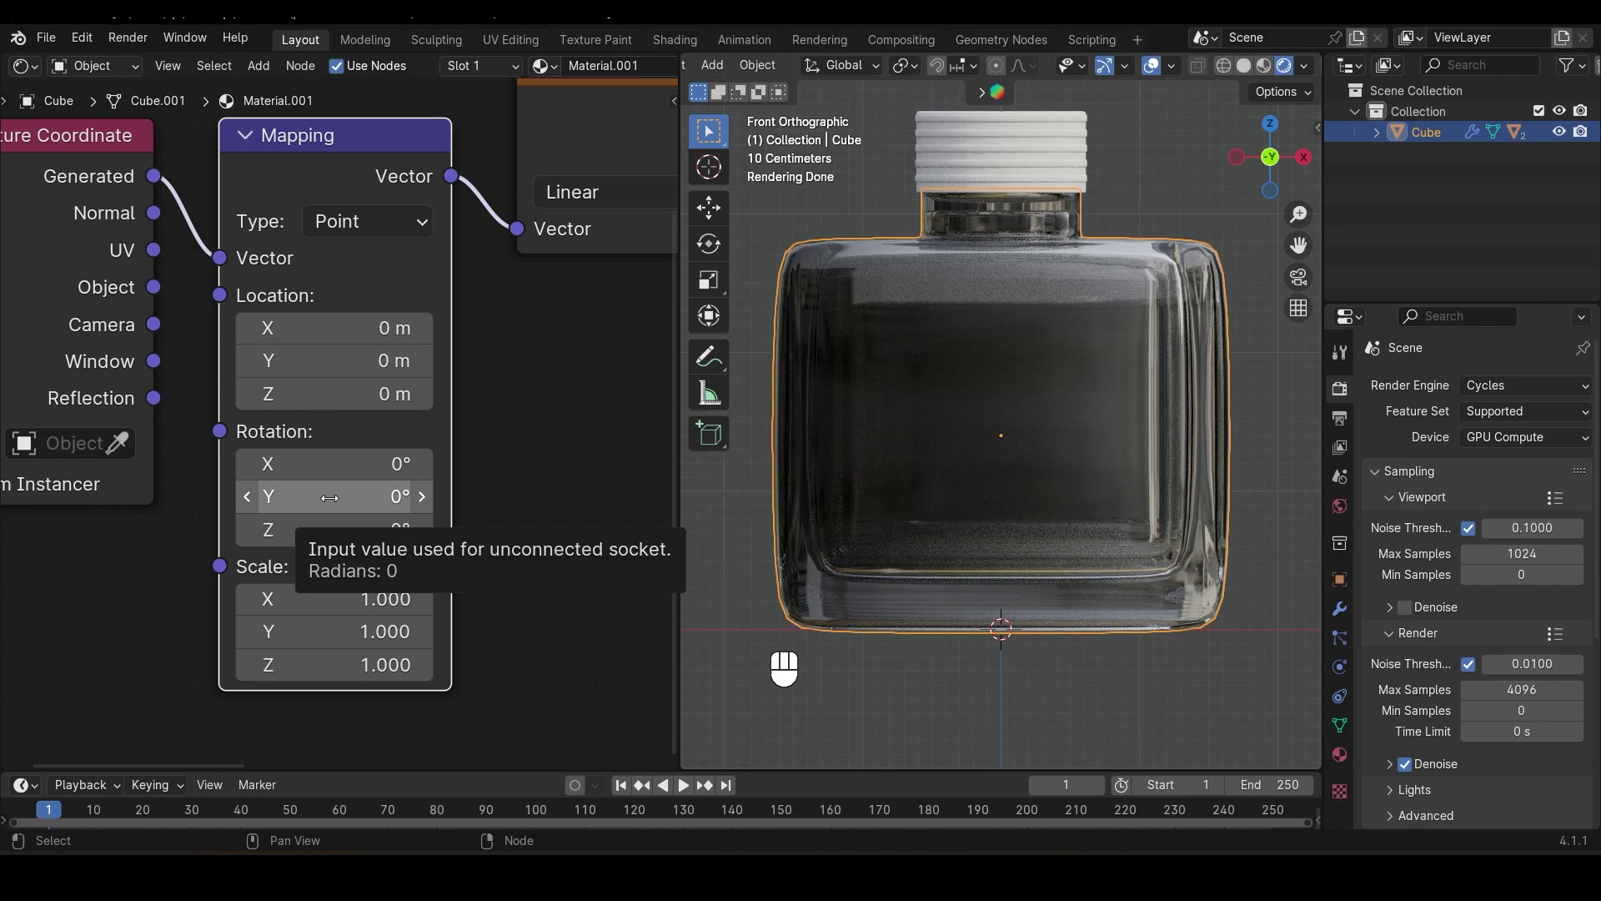
{"action": "left_click", "coordinate": [329, 497]}
{"action": "type", "text": "90"}
{"action": "key", "text": "Return"}
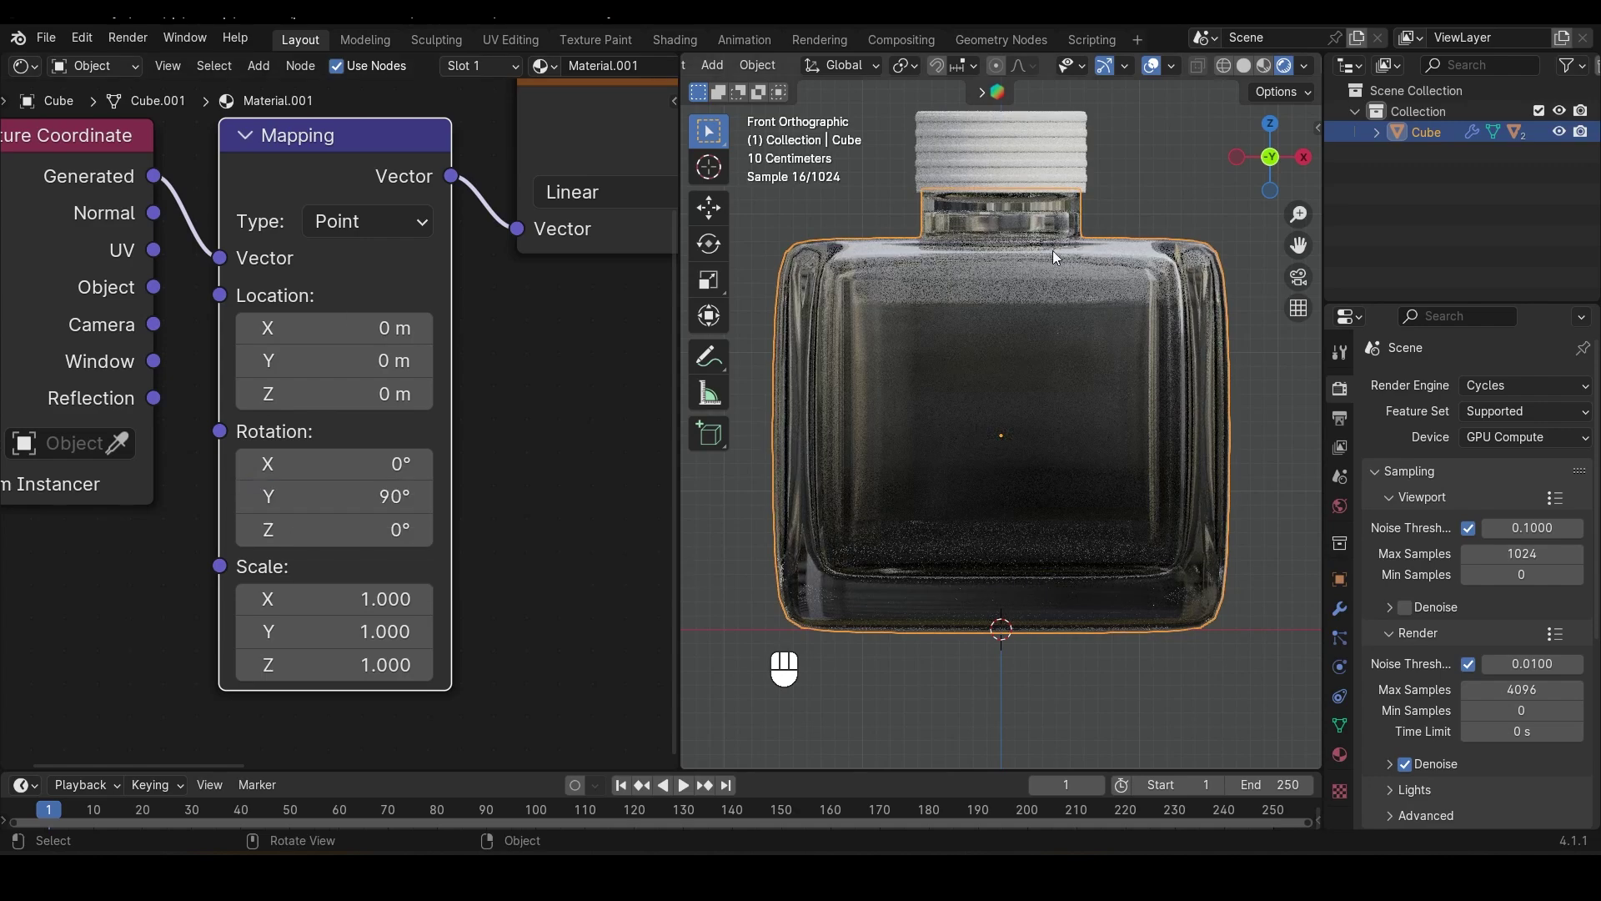
Reverse the Color Ramp to run from white to black, with the black stop at position 0.545, and check the bottle's shading
{"action": "scroll", "coordinate": [1048, 317], "scroll_direction": "down", "scroll_amount": 2}
{"action": "scroll", "coordinate": [367, 640], "scroll_direction": "down", "scroll_amount": 3}
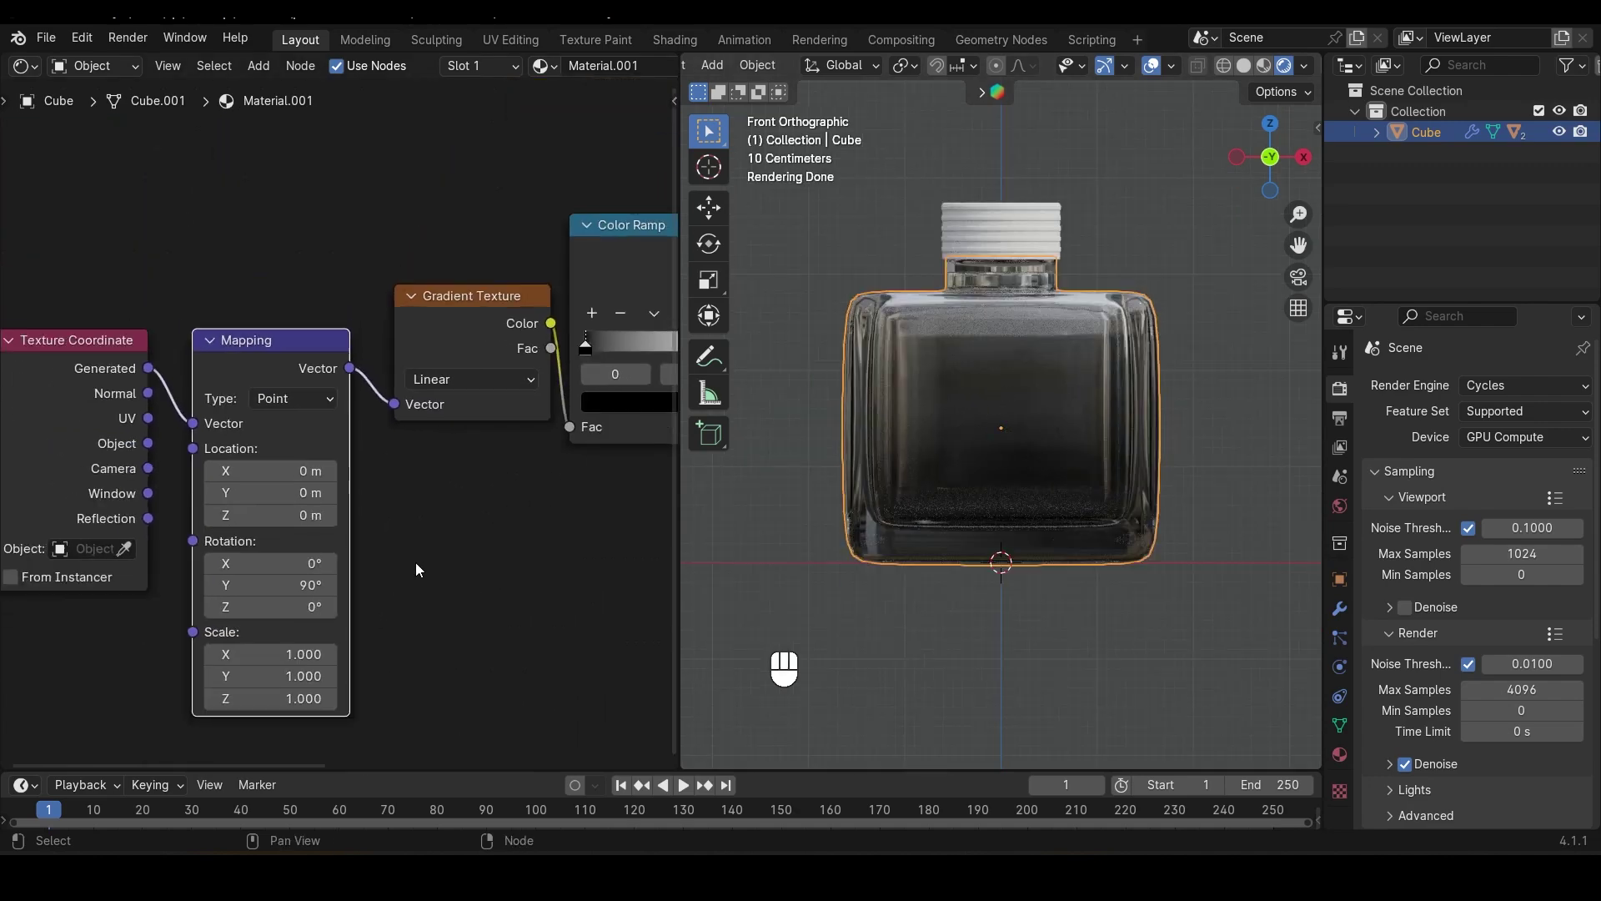
{"action": "middle_click_drag", "start_coordinate": [431, 550], "coordinate": [315, 554]}
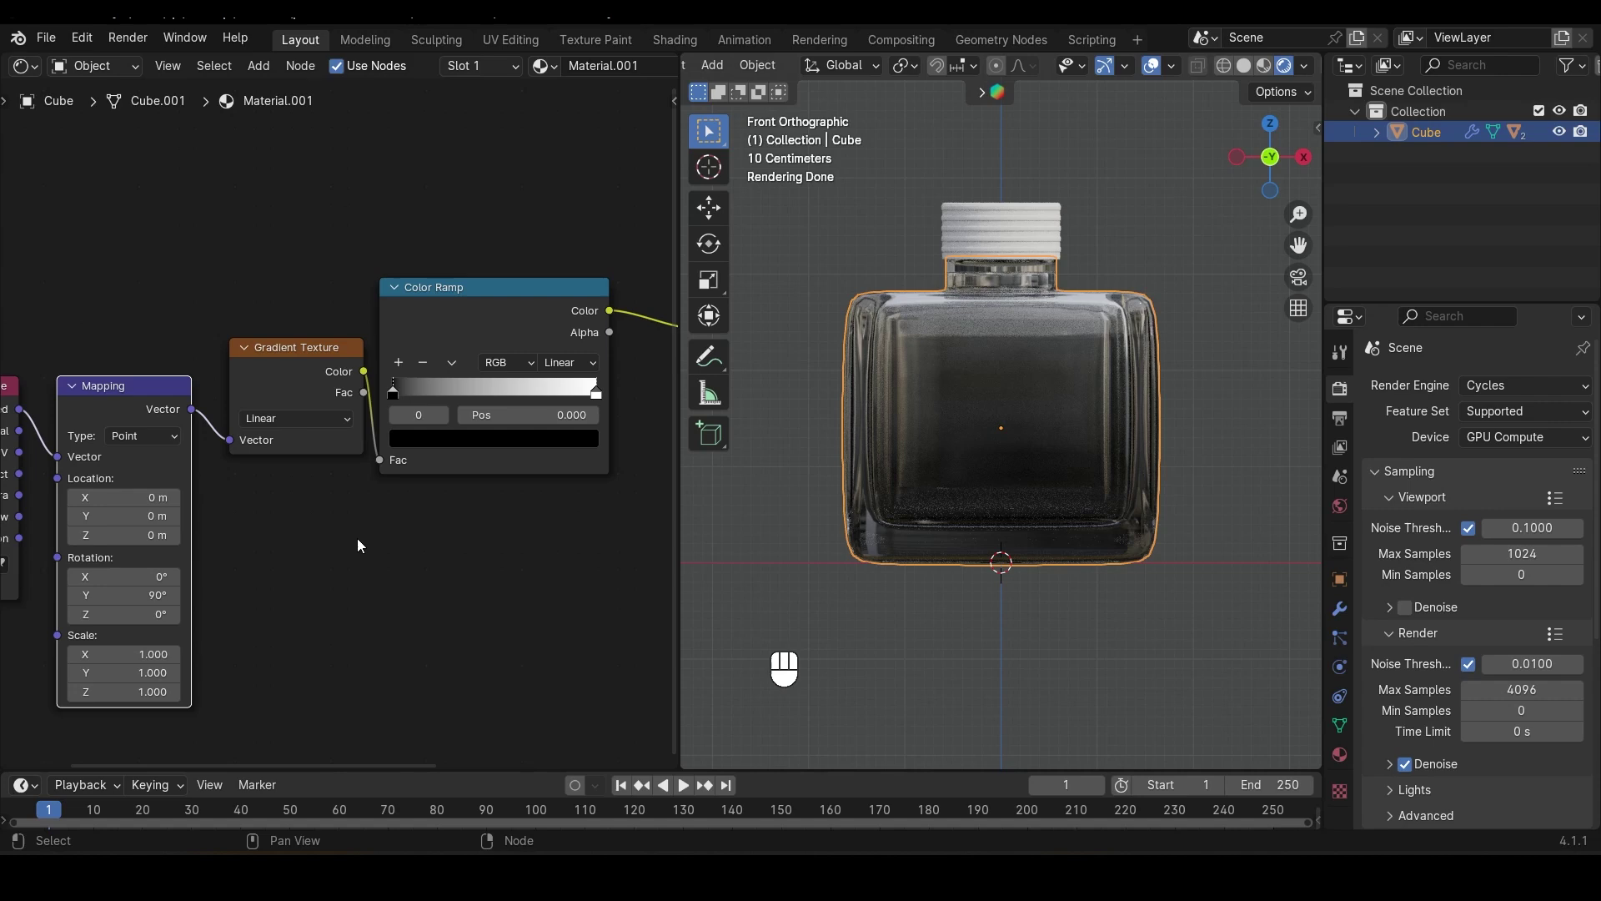
{"action": "scroll", "coordinate": [357, 546], "scroll_direction": "up", "scroll_amount": 3}
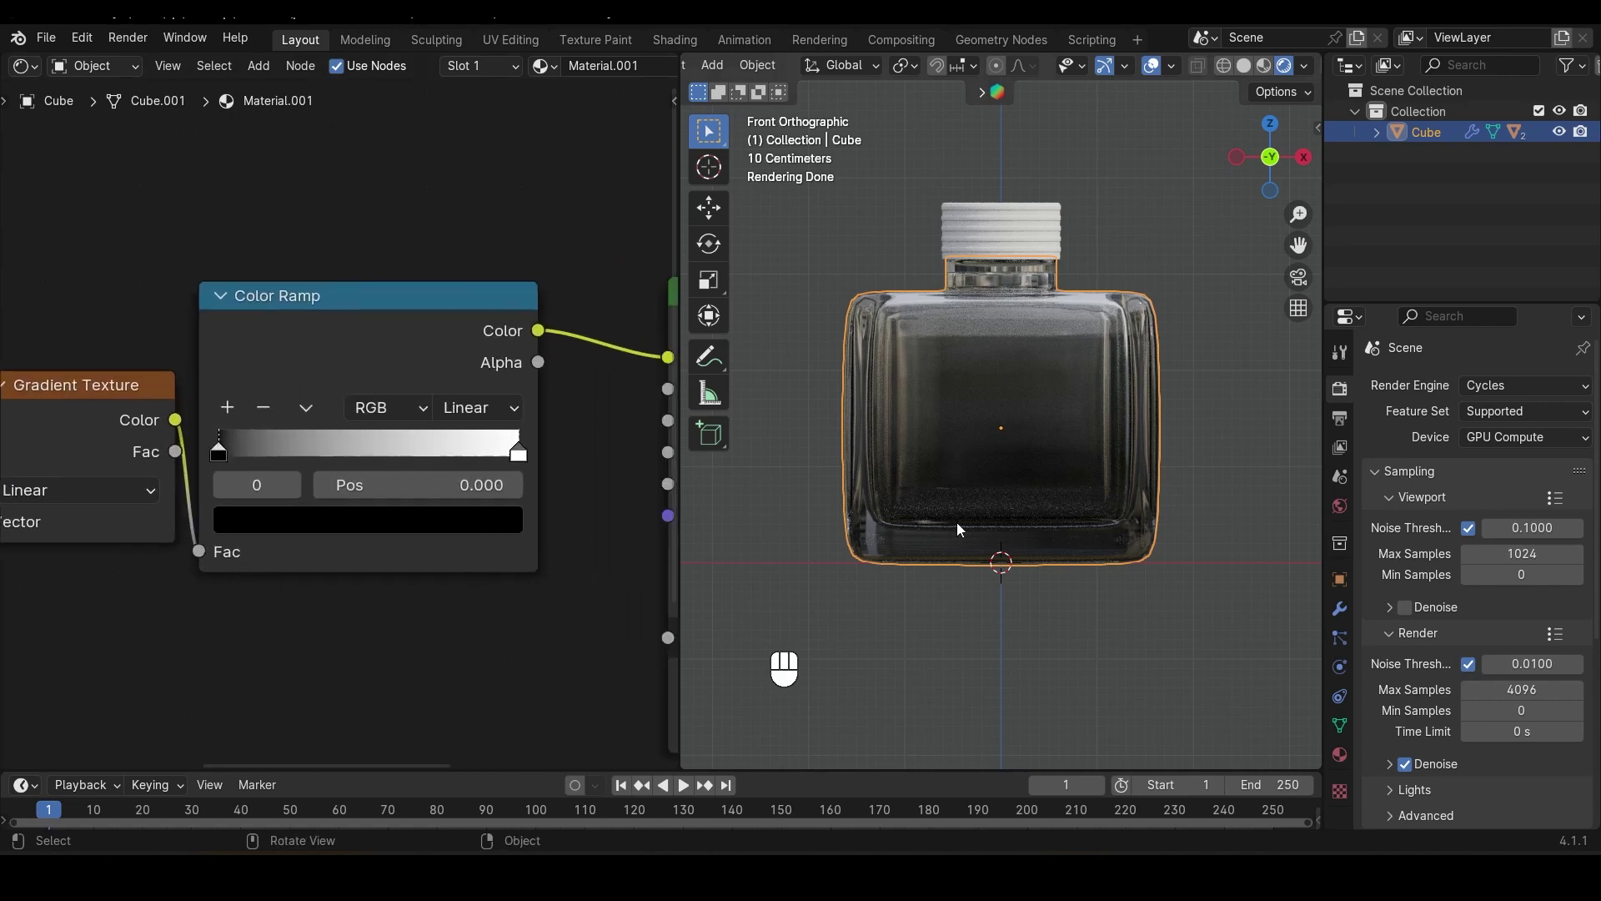
{"action": "scroll", "coordinate": [959, 522], "scroll_direction": "up", "scroll_amount": 1}
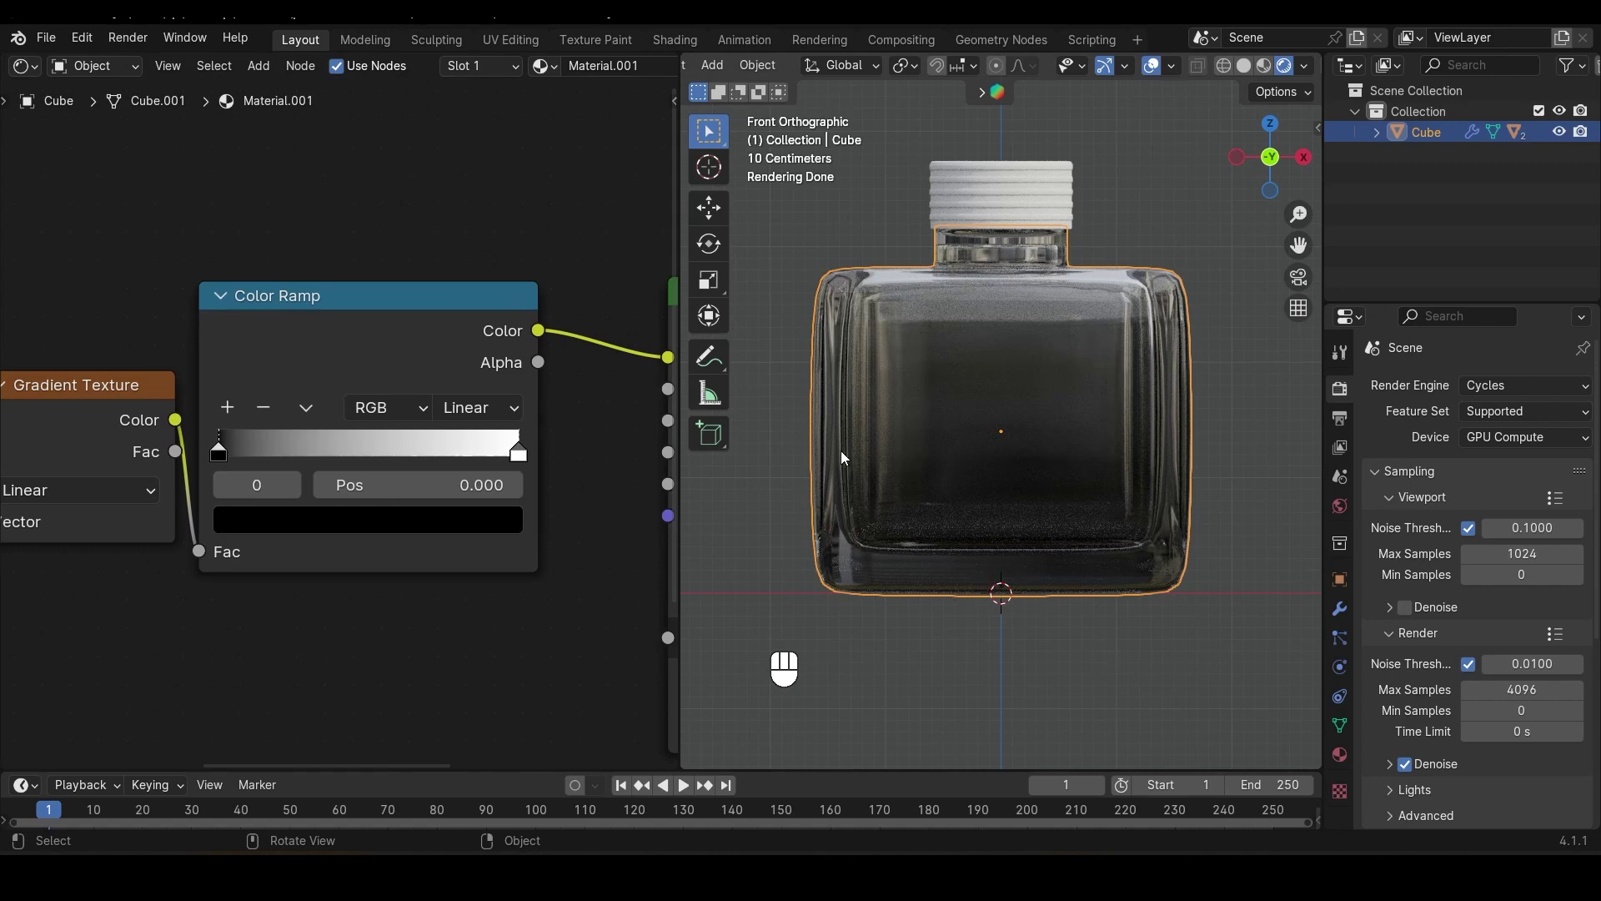
{"action": "left_click_drag", "start_coordinate": [519, 456], "coordinate": [384, 448]}
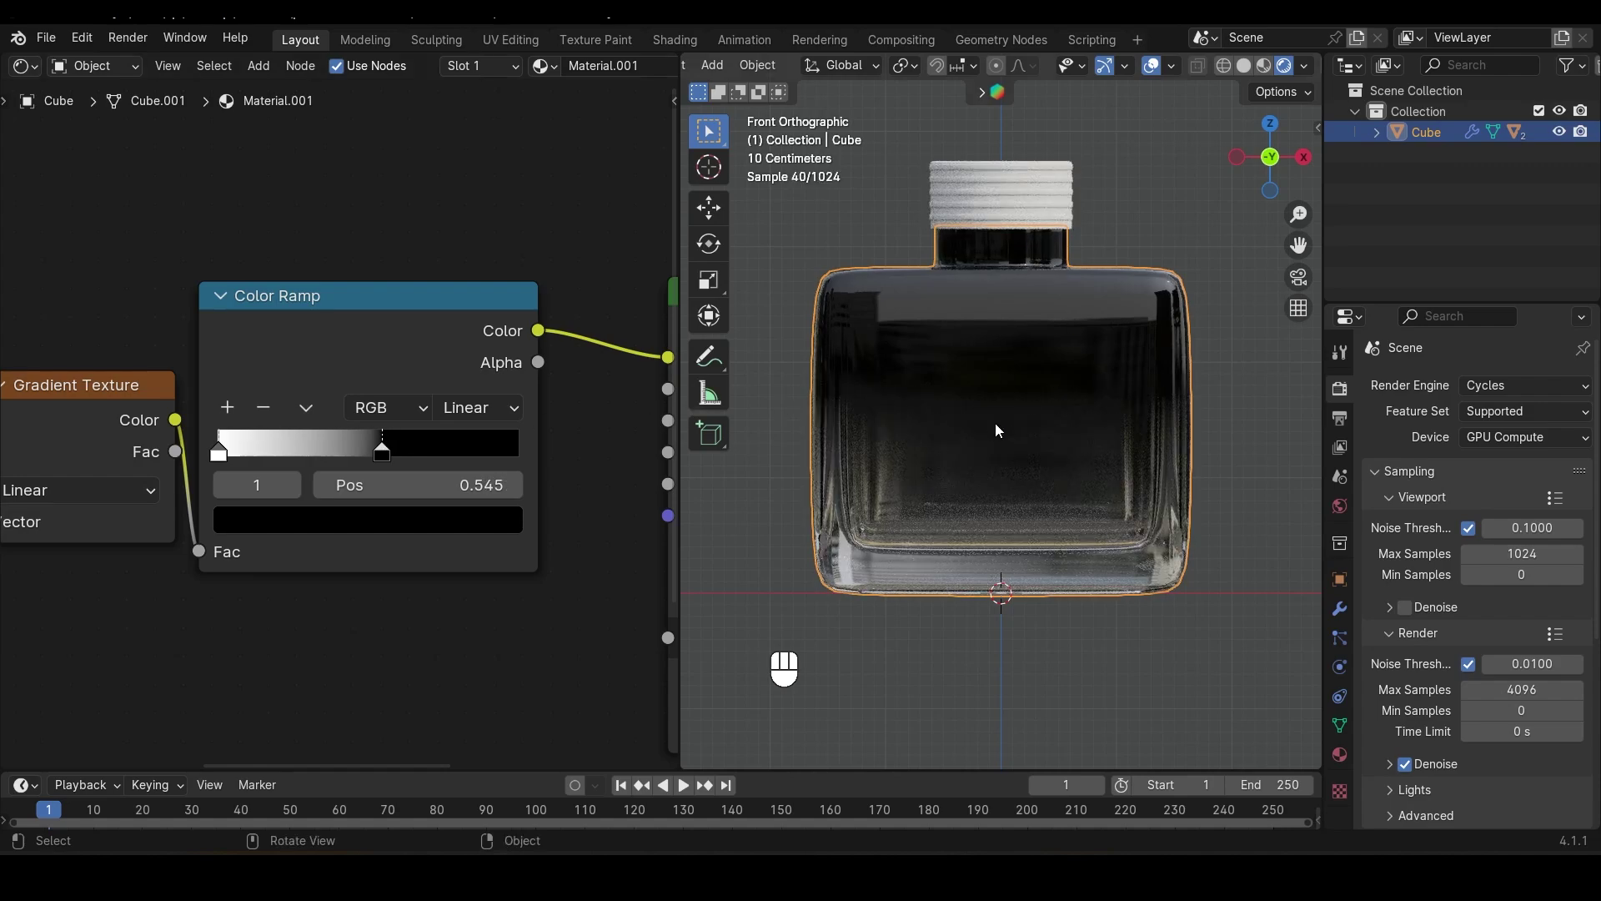
{"action": "middle_click_drag", "start_coordinate": [997, 430], "coordinate": [1019, 482]}
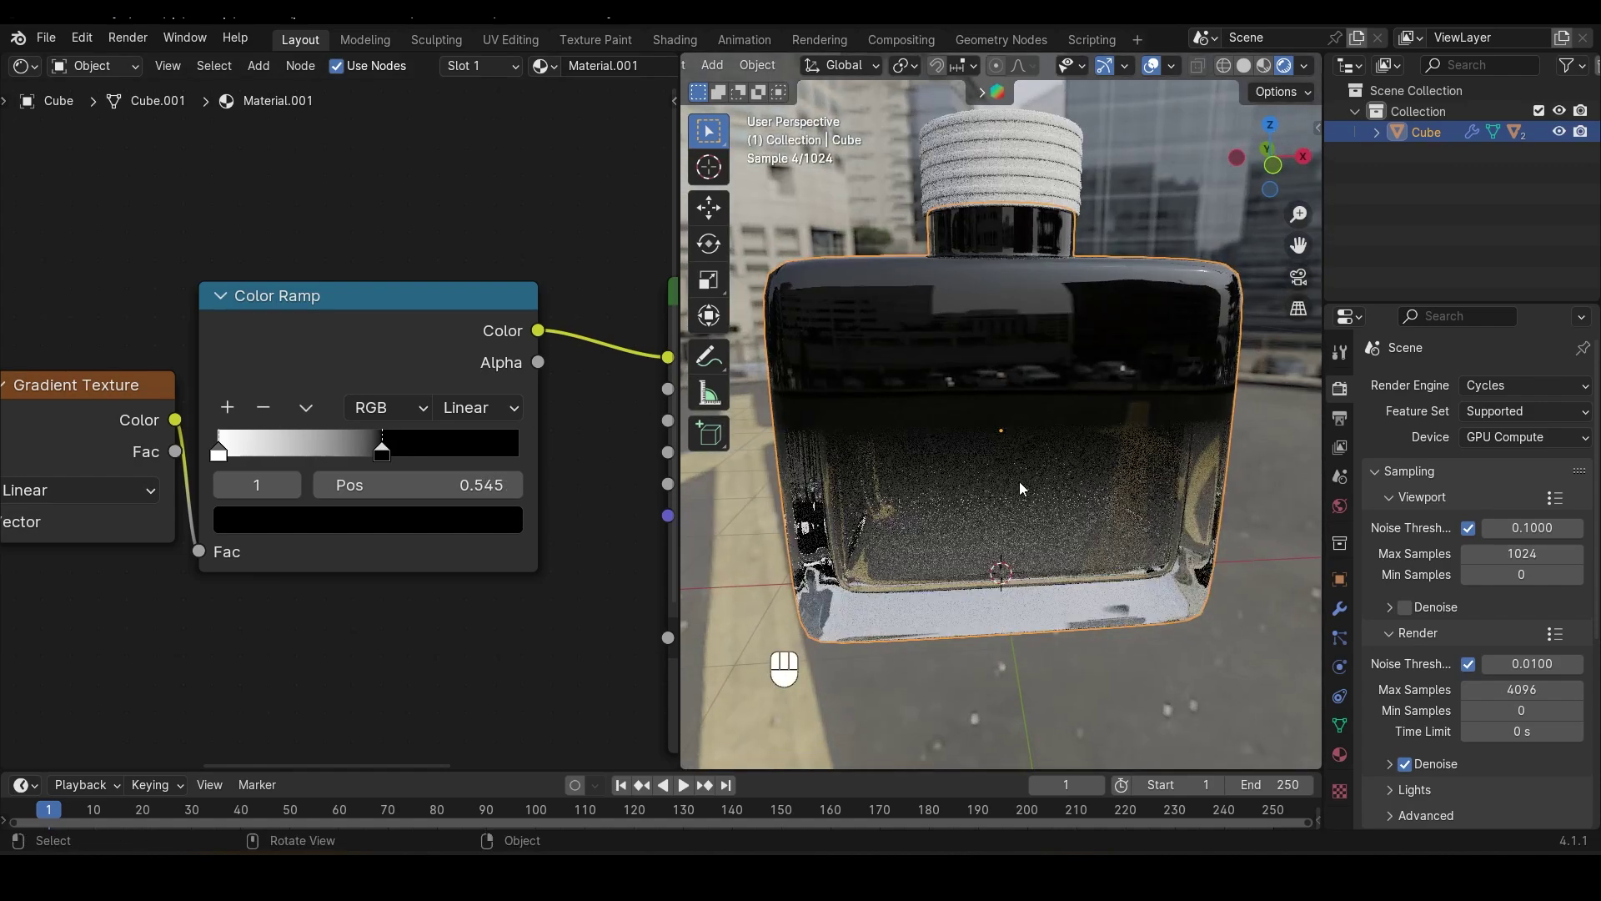
{"action": "left_click", "coordinate": [1272, 165]}
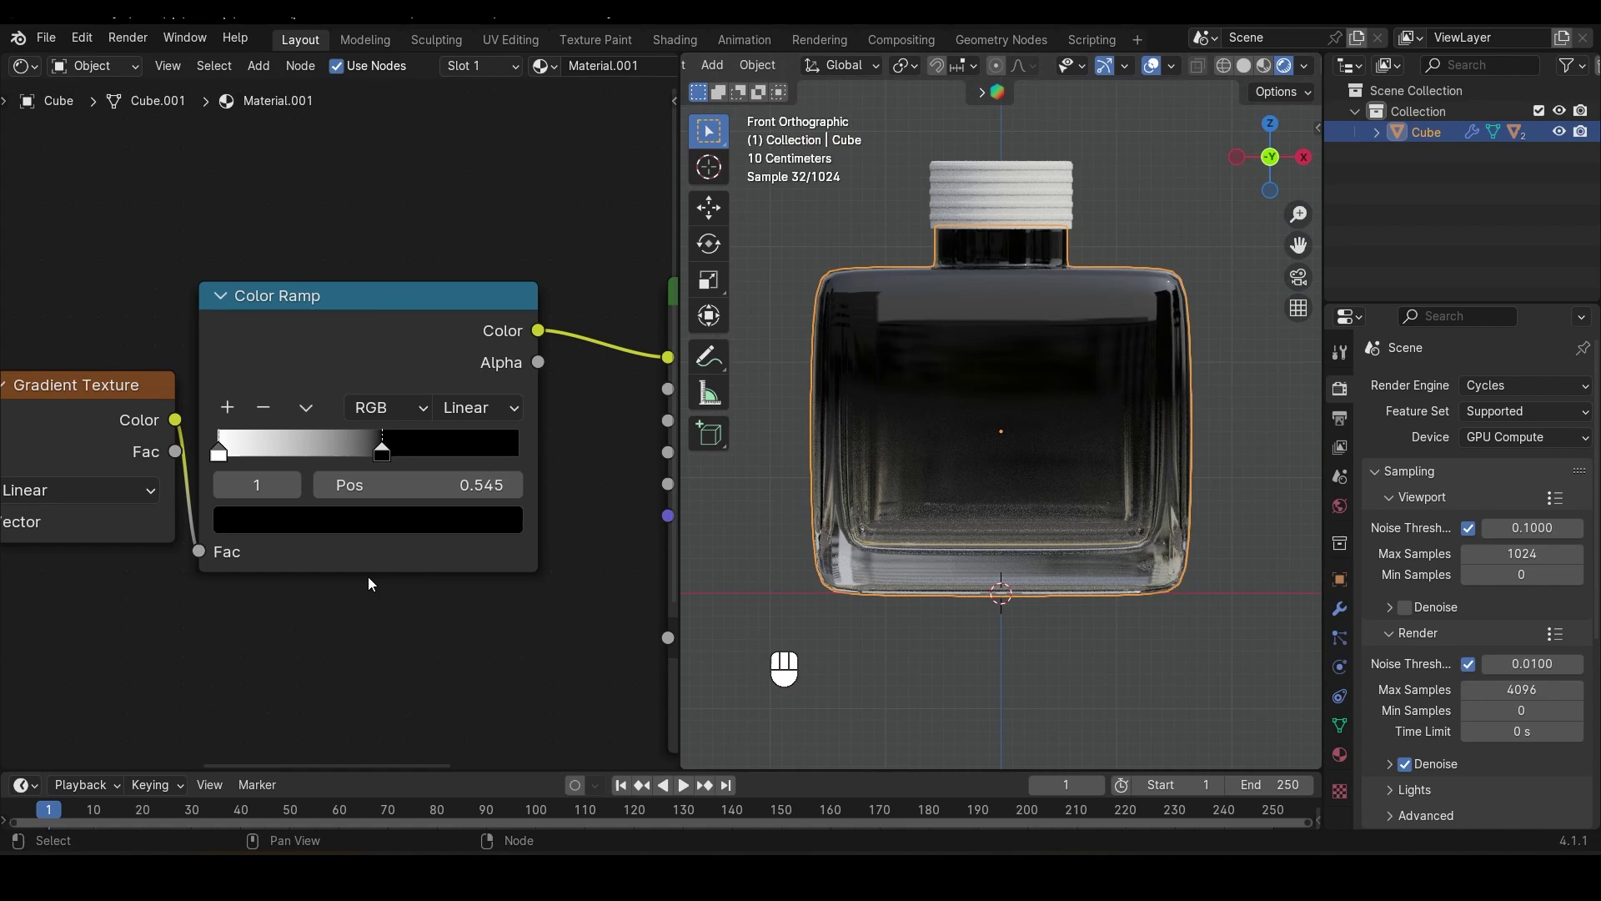
{"action": "scroll", "coordinate": [392, 614], "scroll_direction": "down", "scroll_amount": 3}
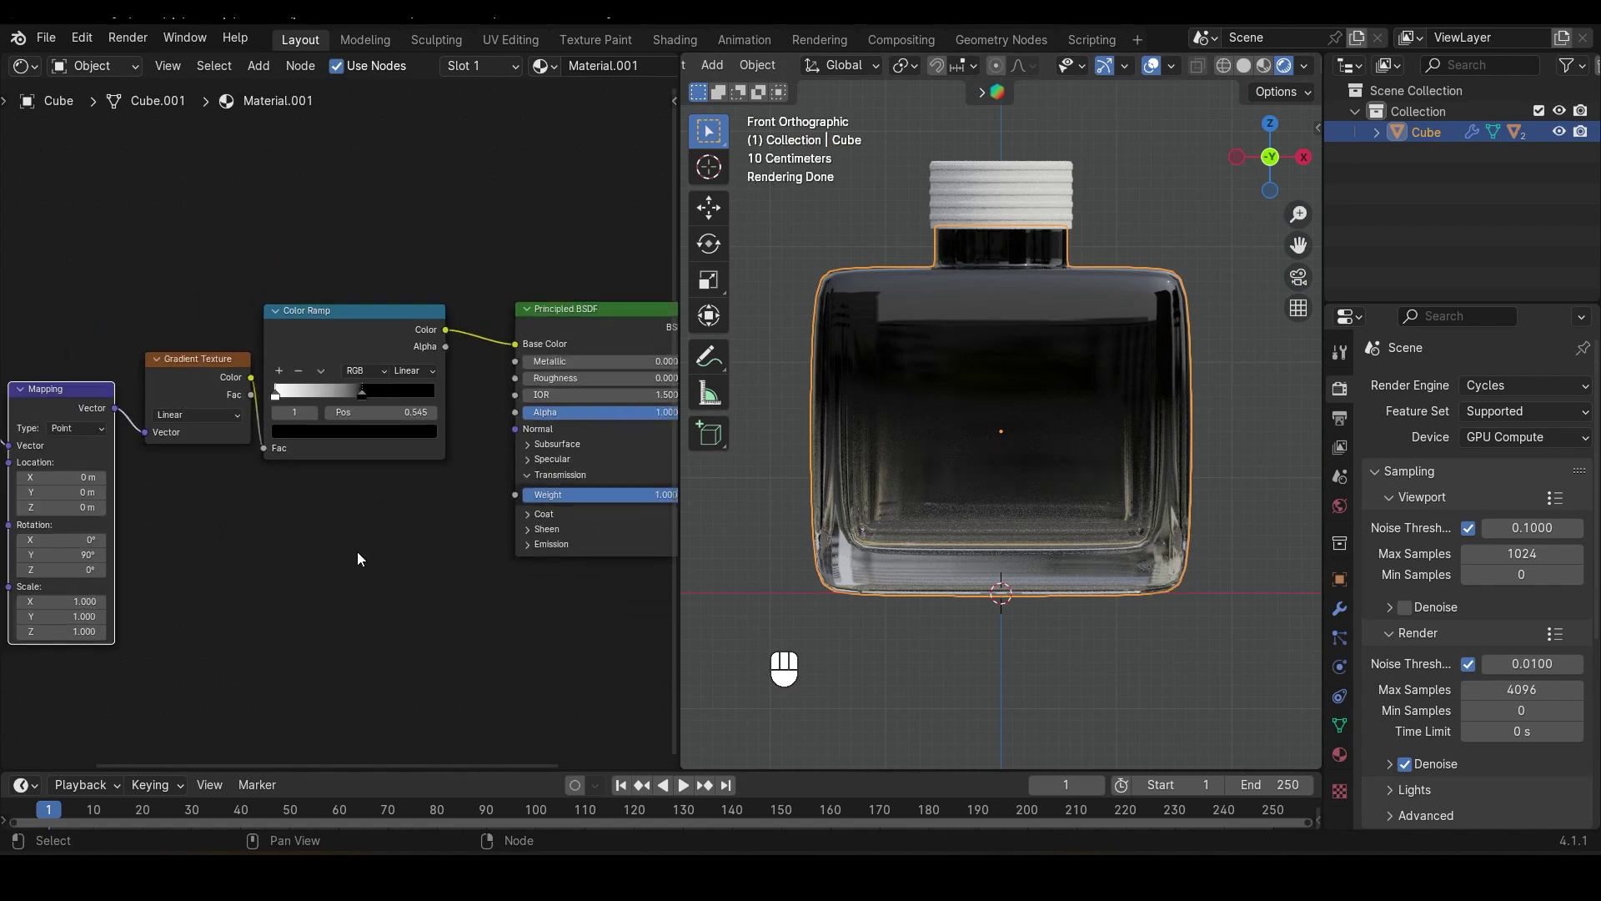
{"action": "middle_click_drag", "start_coordinate": [357, 552], "coordinate": [412, 559]}
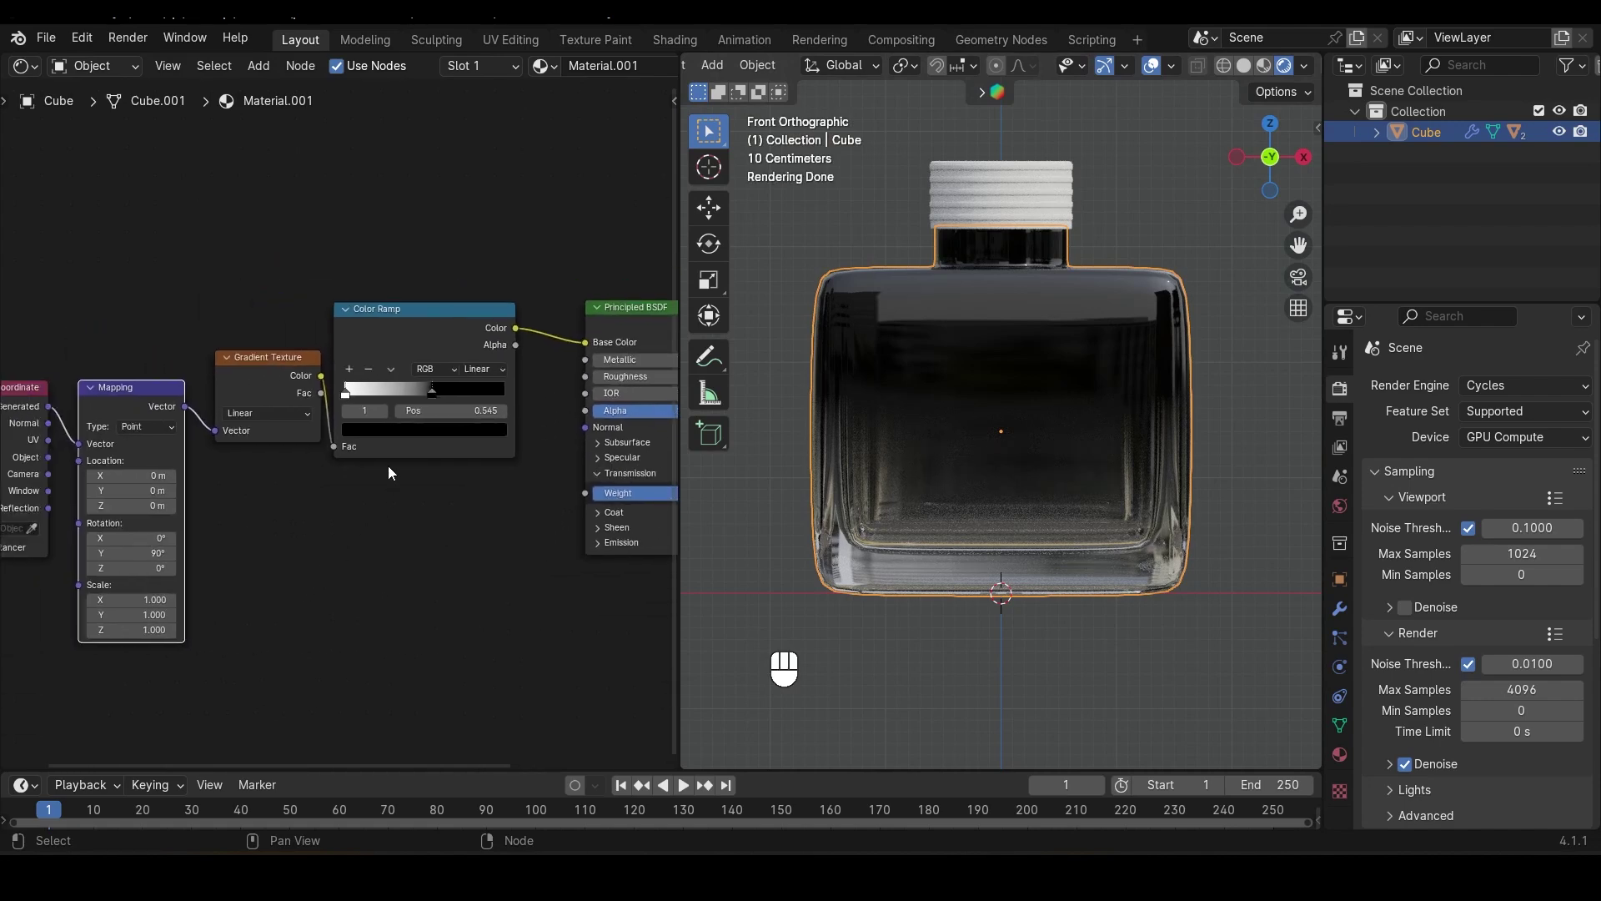
Change the Color Ramp's white stop at position 0 to a pale yellow
{"action": "left_click", "coordinate": [348, 393]}
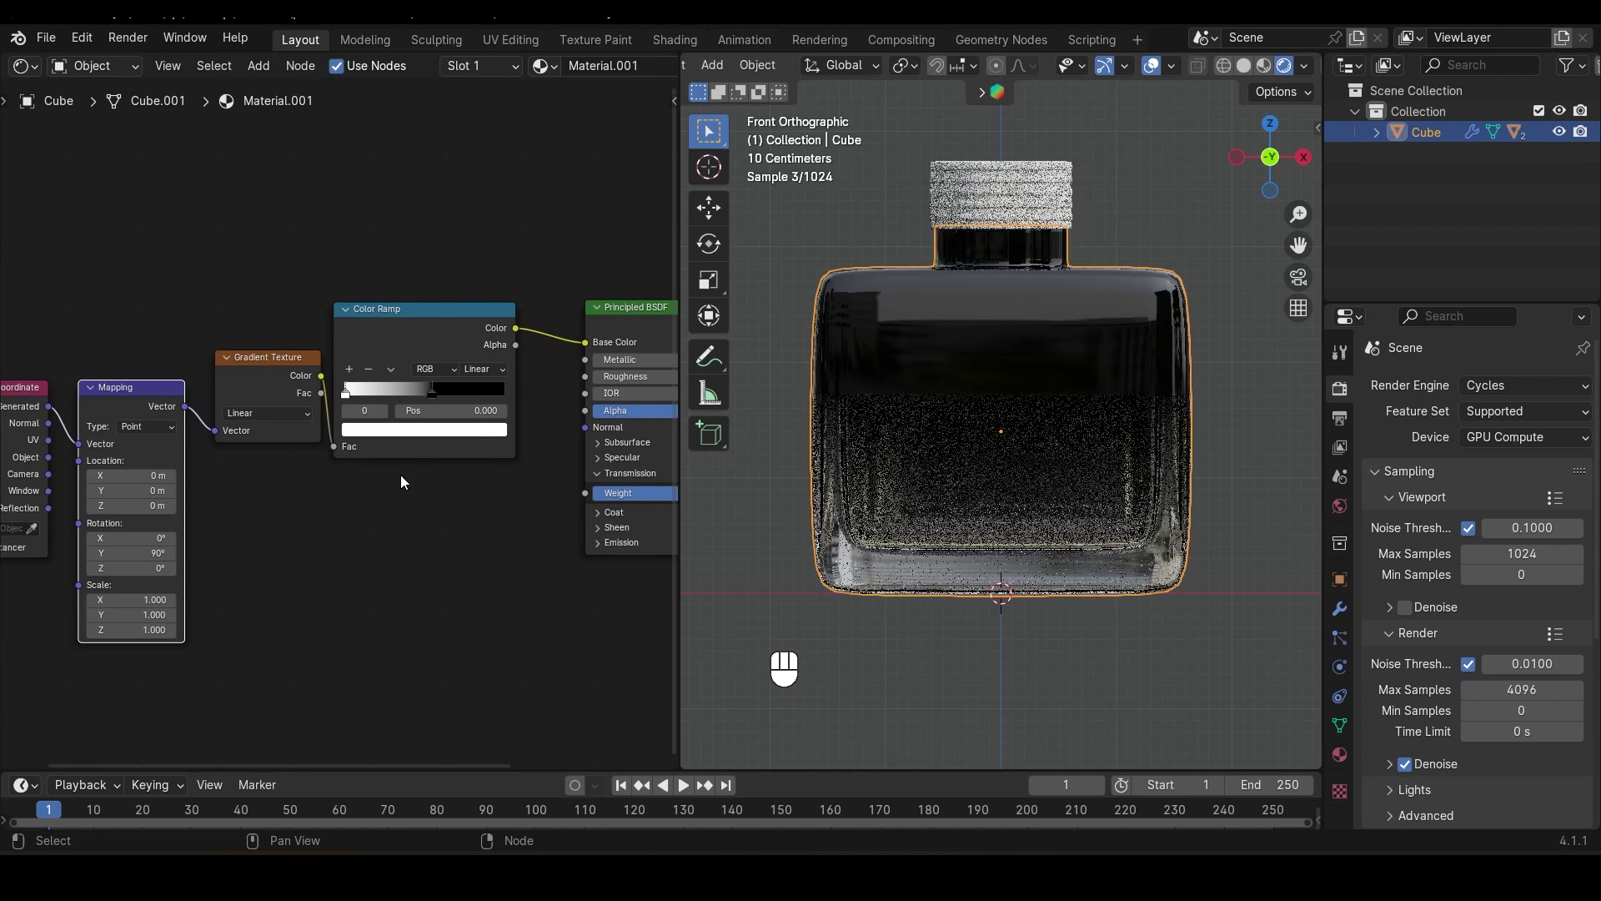
{"action": "scroll", "coordinate": [400, 474], "scroll_direction": "up", "scroll_amount": 4}
{"action": "scroll", "coordinate": [422, 532], "scroll_direction": "up", "scroll_amount": 3}
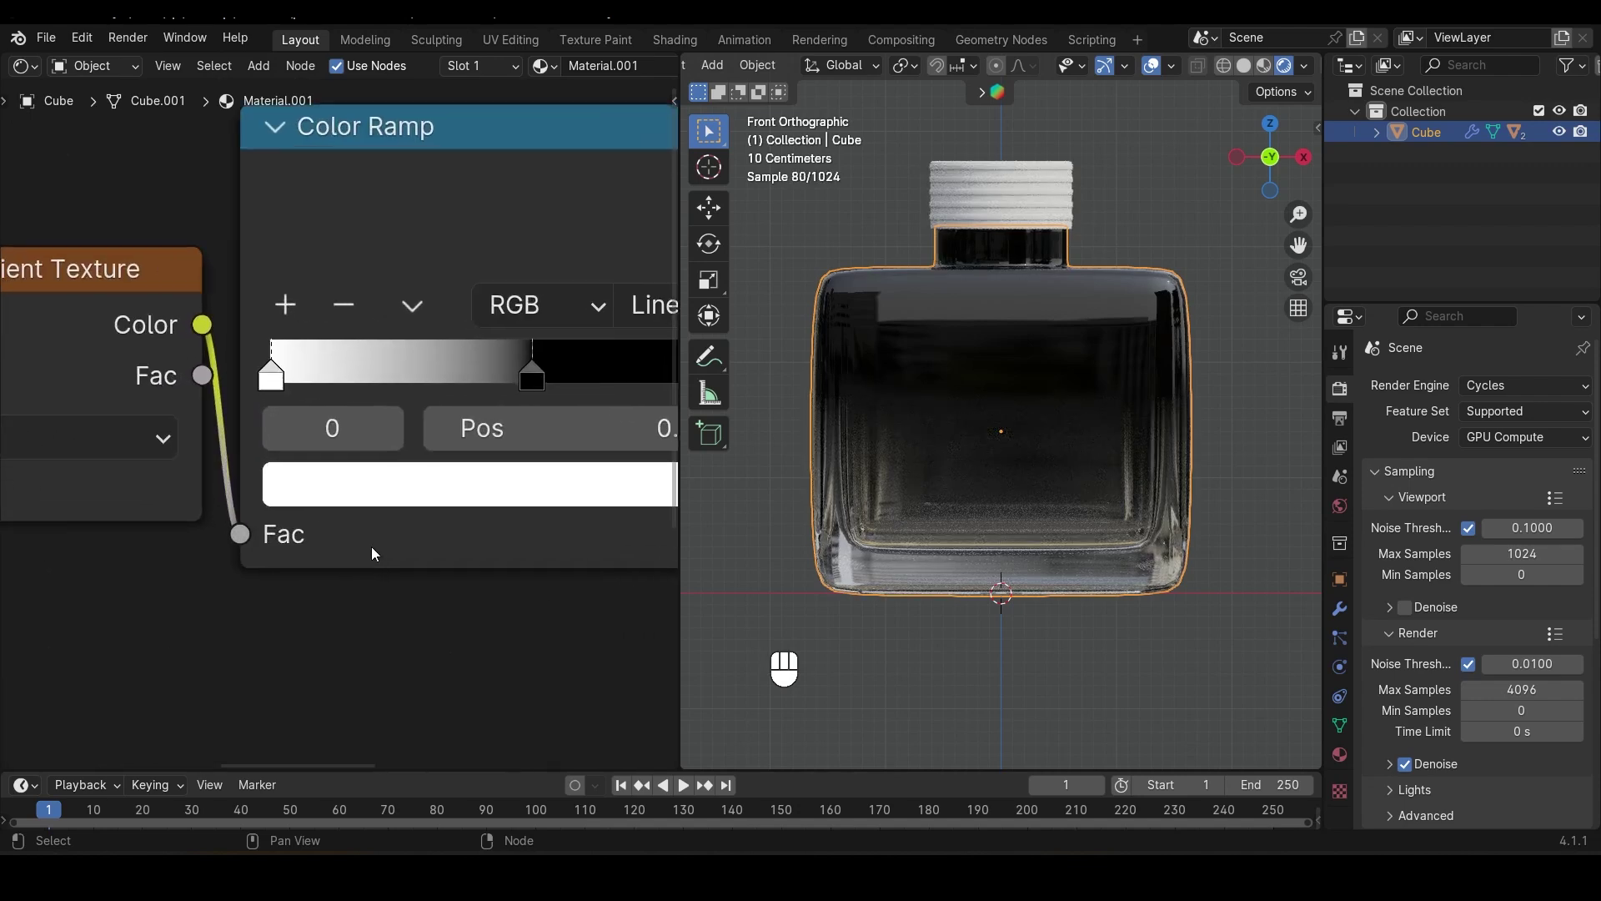
{"action": "left_click", "coordinate": [317, 496]}
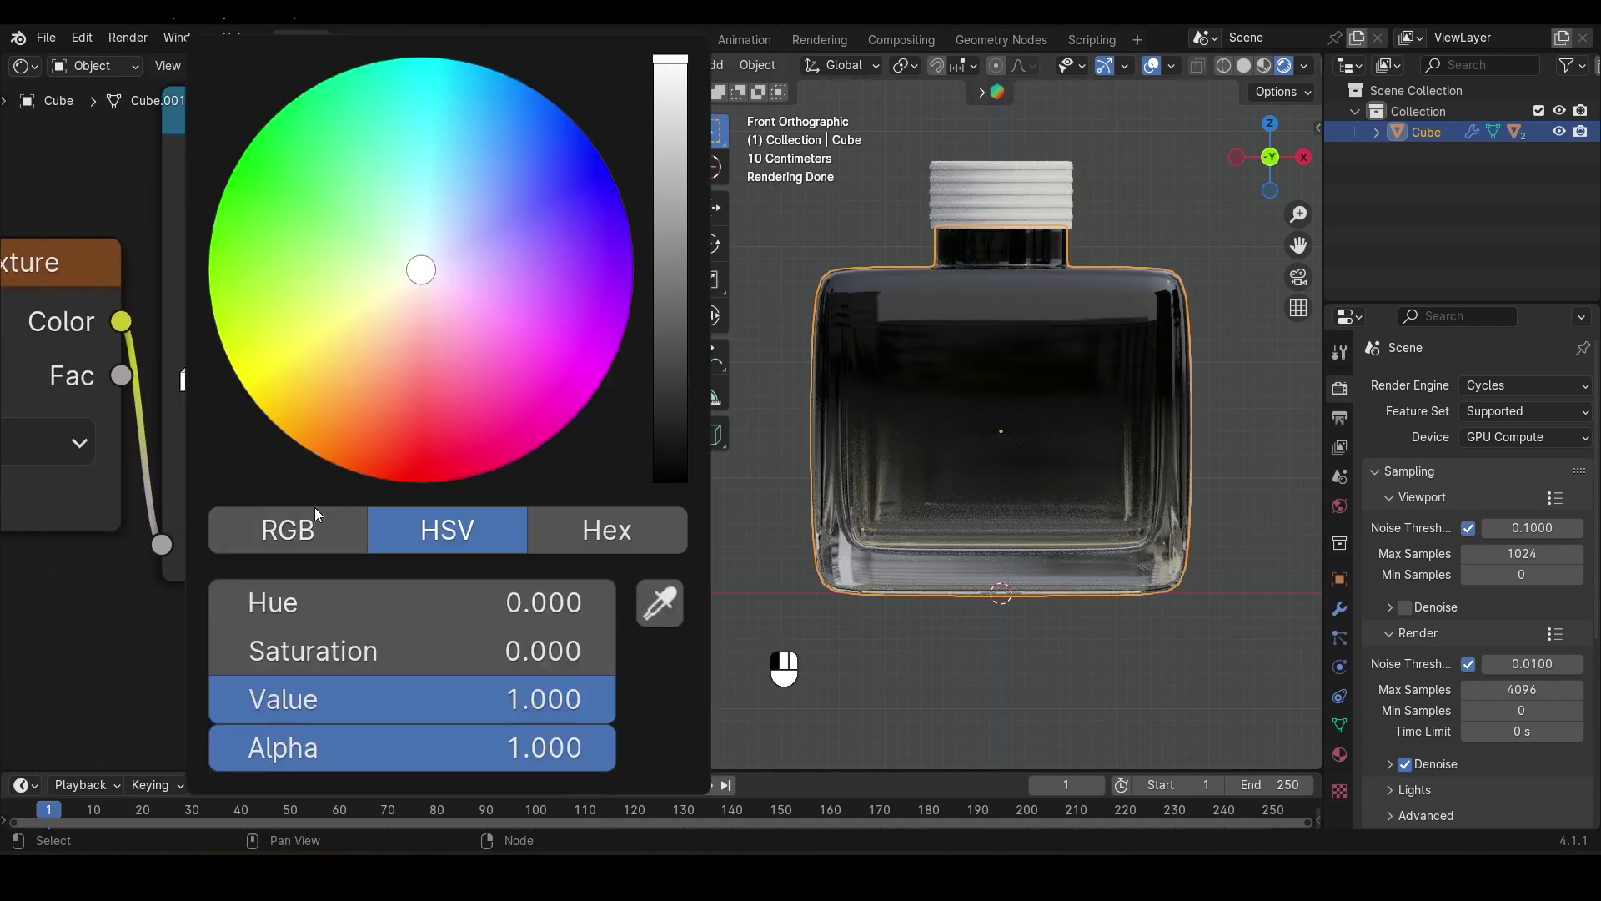
{"action": "left_click_drag", "start_coordinate": [367, 323], "coordinate": [353, 340]}
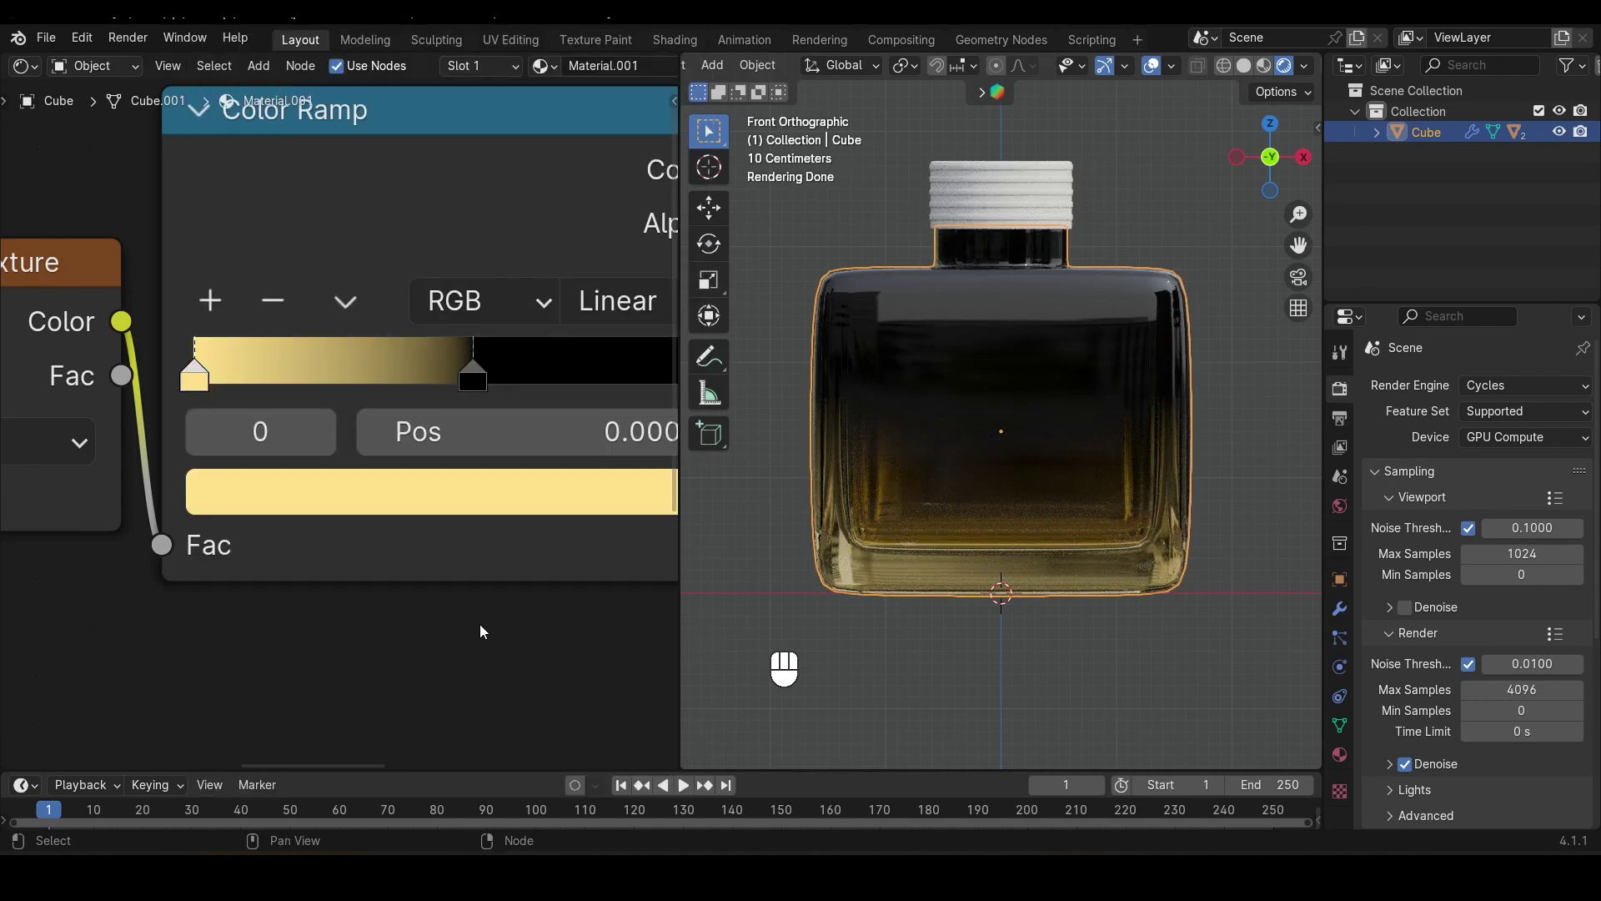
{"action": "scroll", "coordinate": [479, 632], "scroll_direction": "down", "scroll_amount": 4}
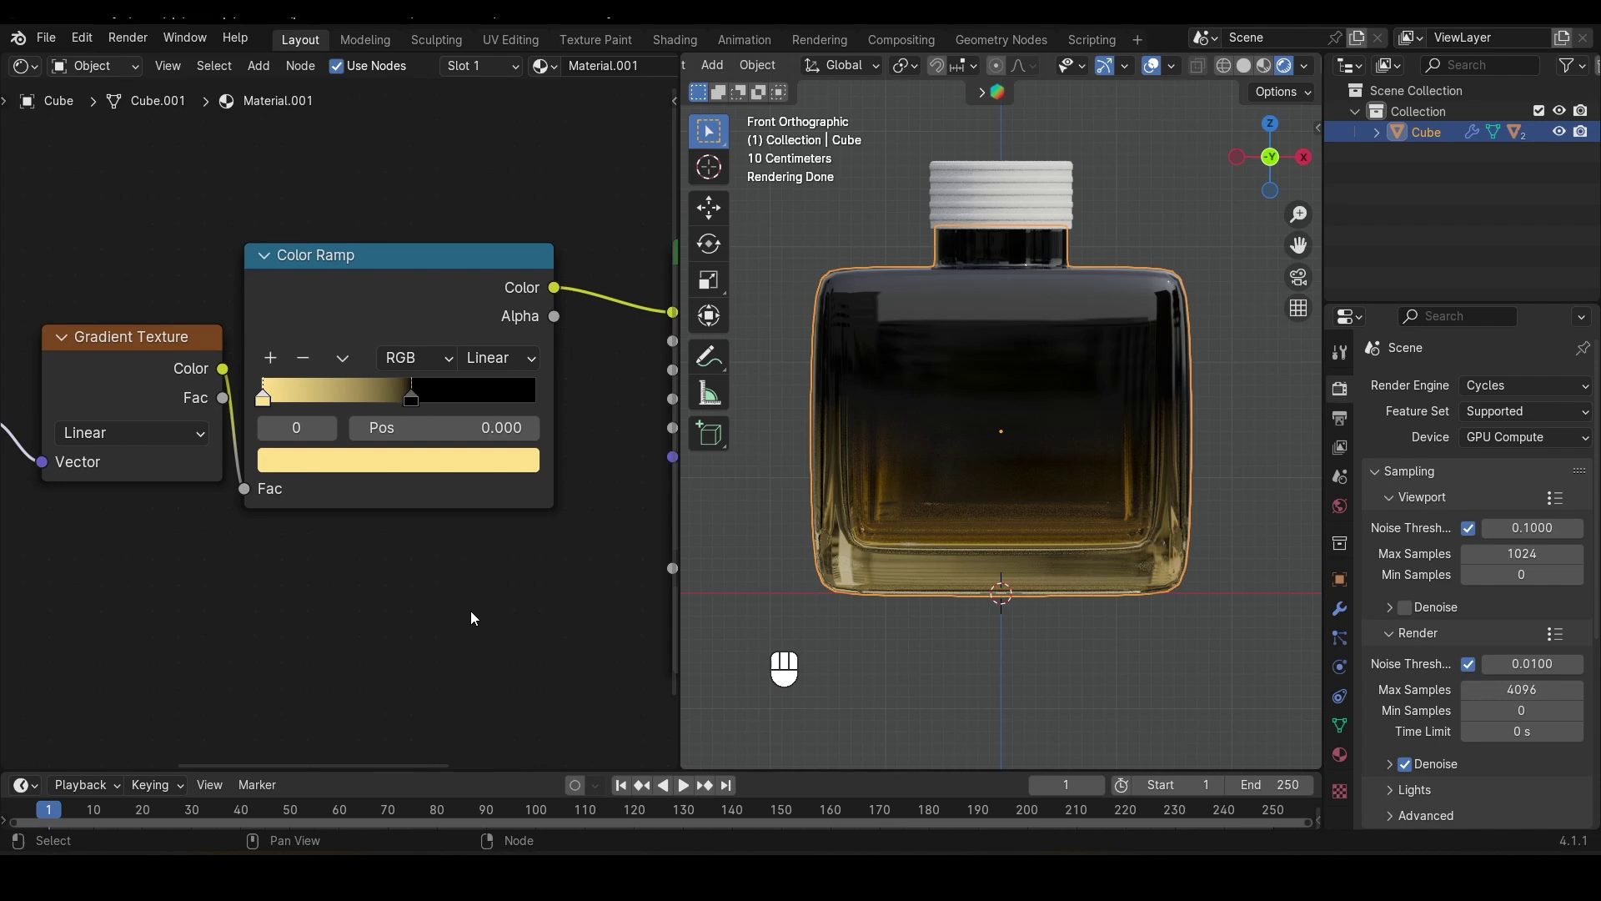
{"action": "scroll", "coordinate": [403, 524], "scroll_direction": "down", "scroll_amount": 3}
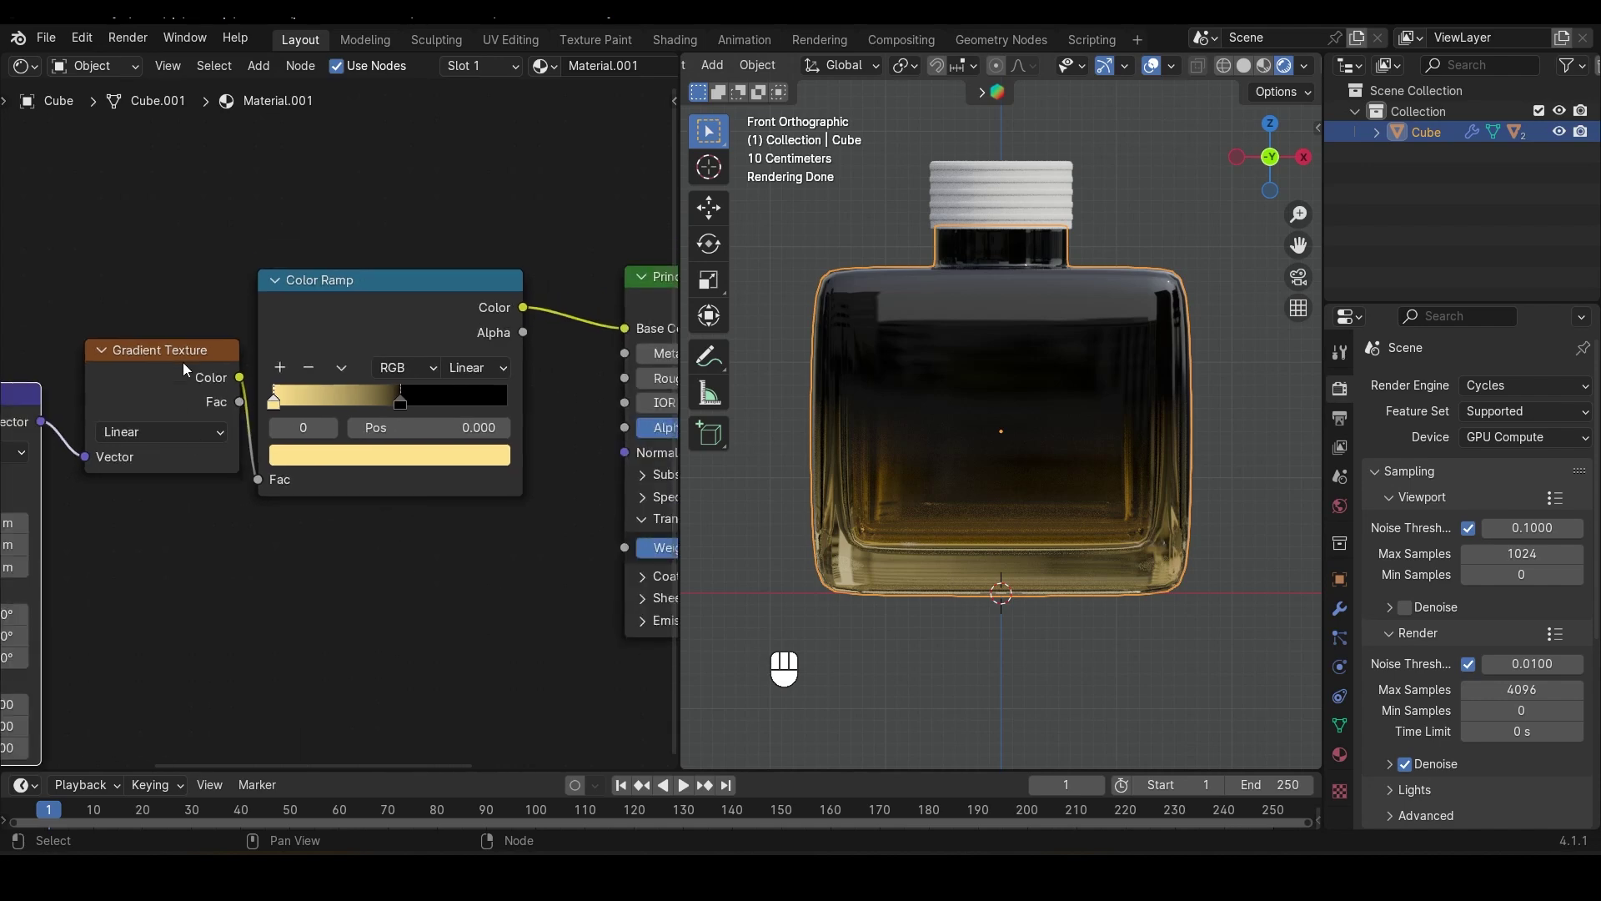
Add a second material slot to the bottle and create a new material in it
{"action": "middle_click_drag", "start_coordinate": [265, 562], "coordinate": [354, 560]}
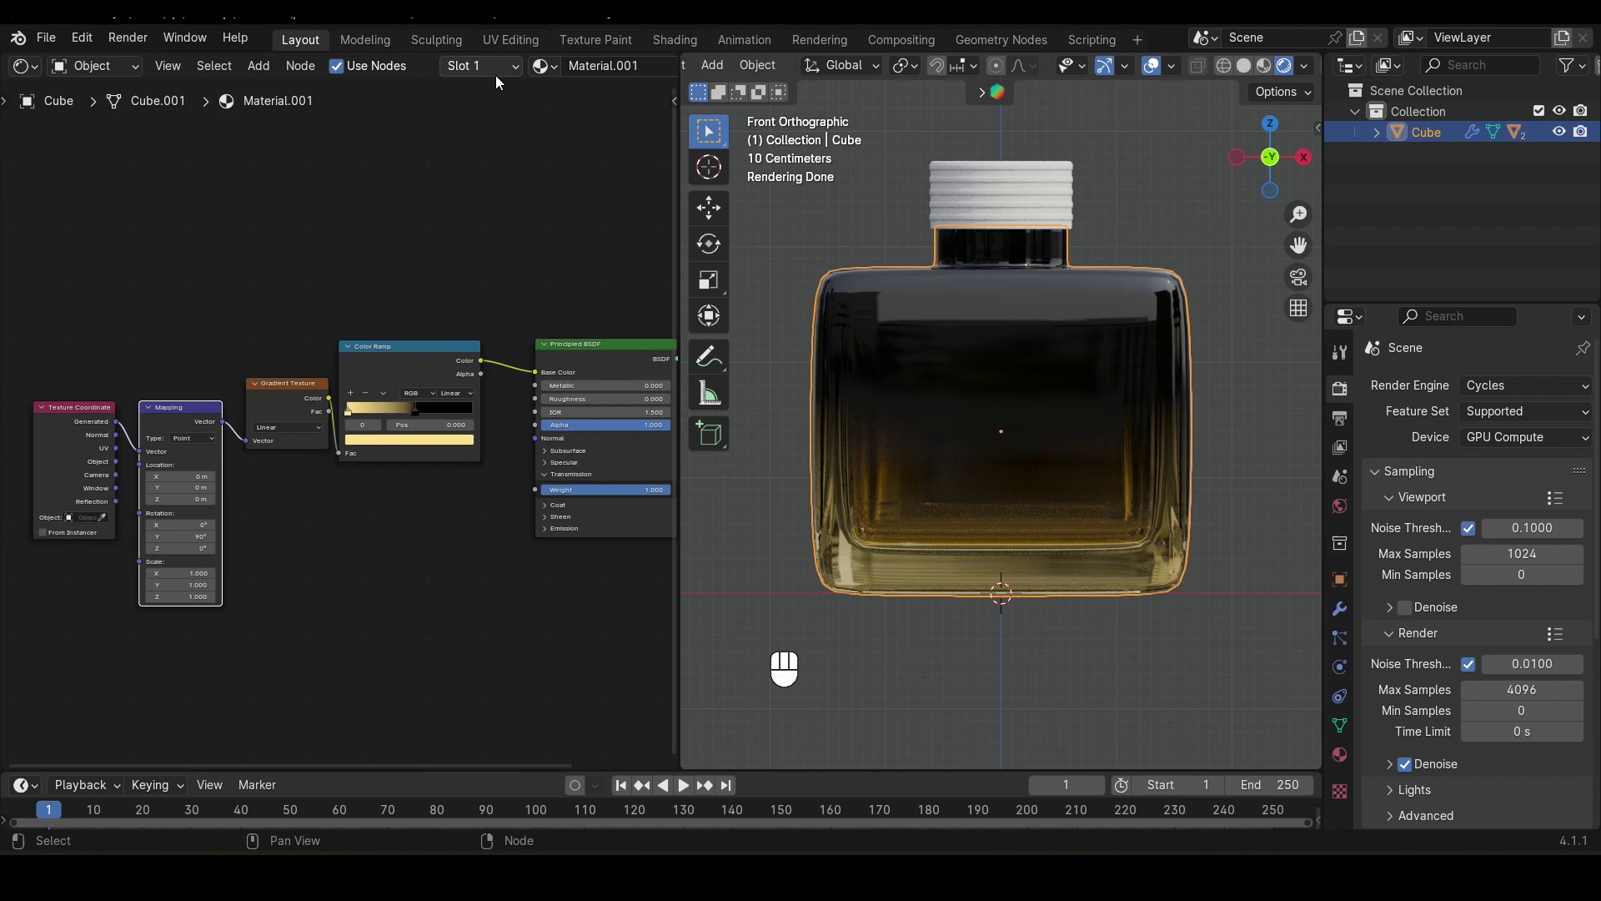
{"action": "left_click", "coordinate": [497, 73]}
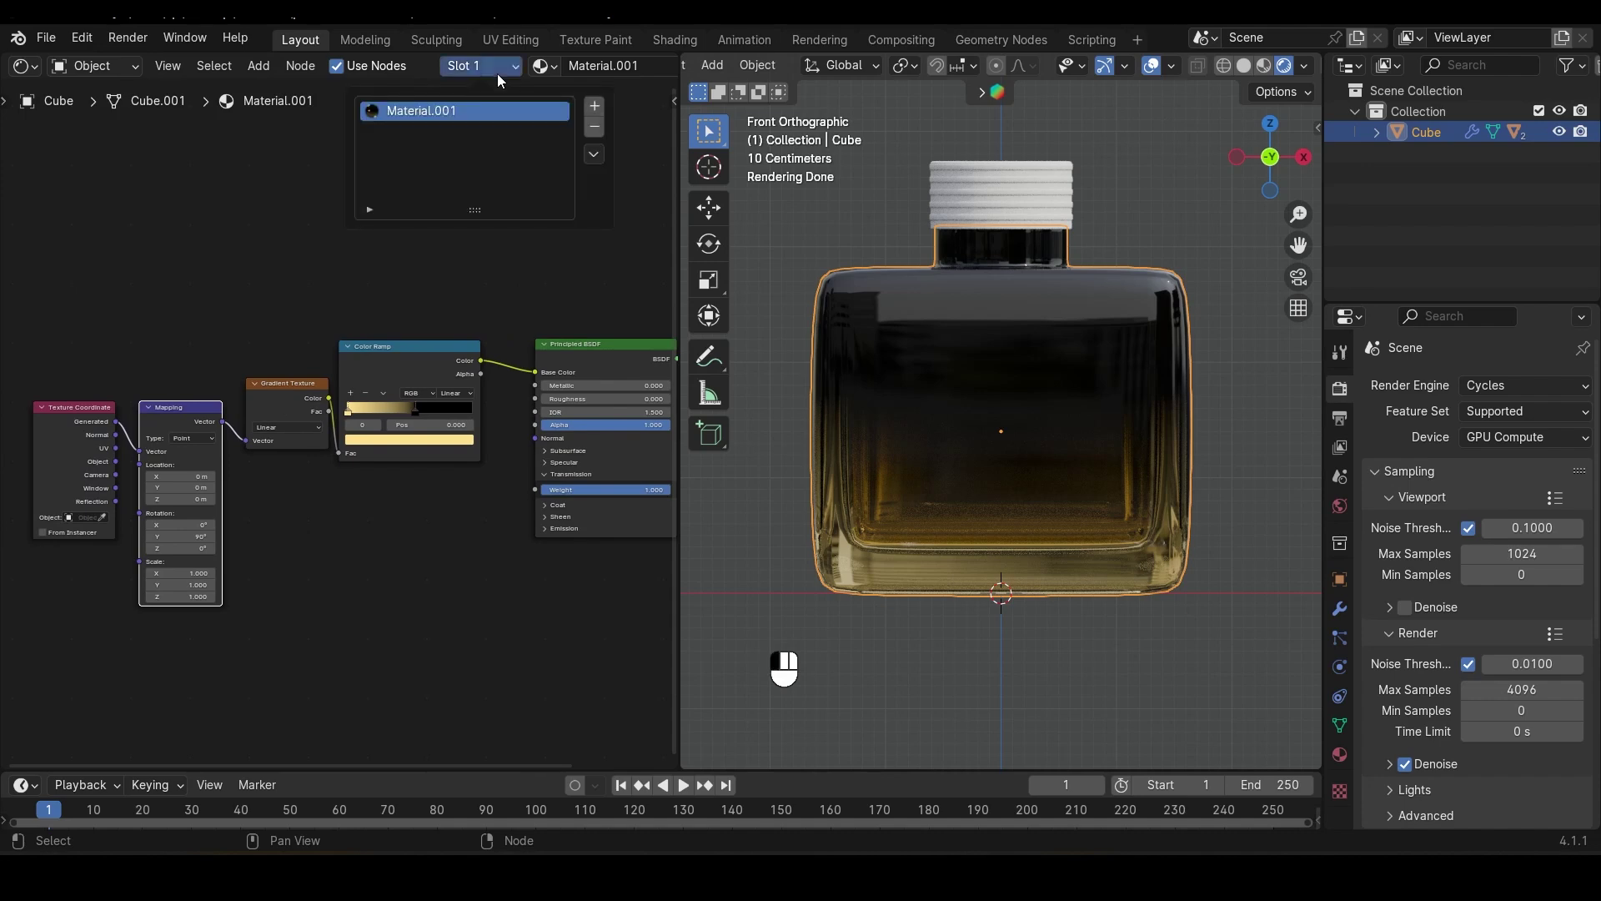
{"action": "left_click", "coordinate": [595, 114]}
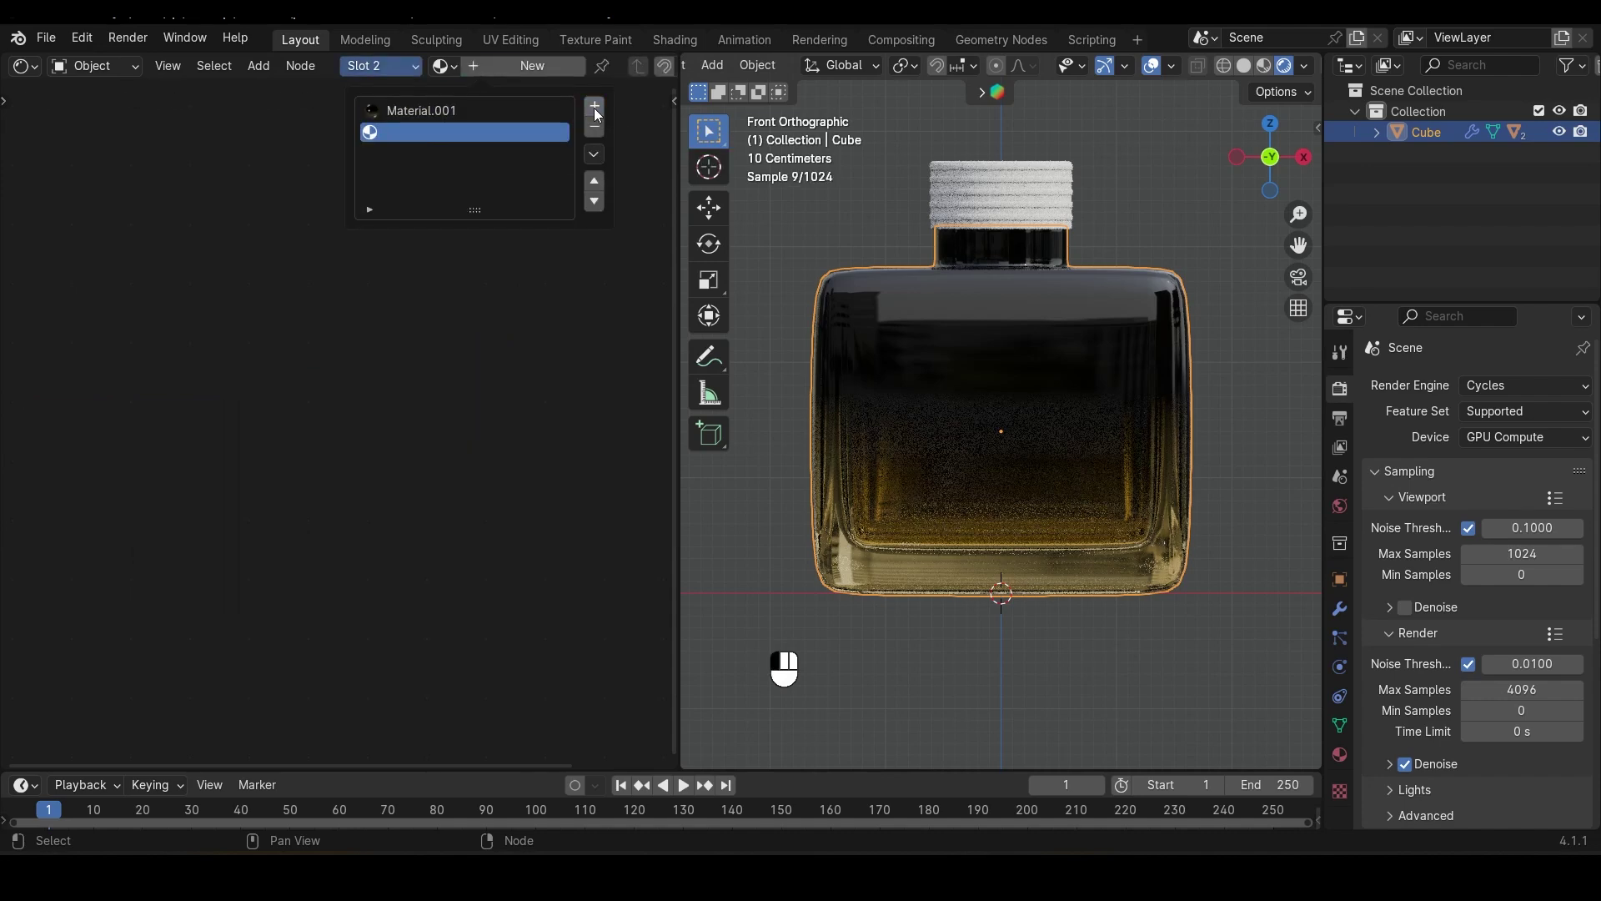
{"action": "left_click", "coordinate": [503, 67]}
{"action": "key", "text": "Home"}
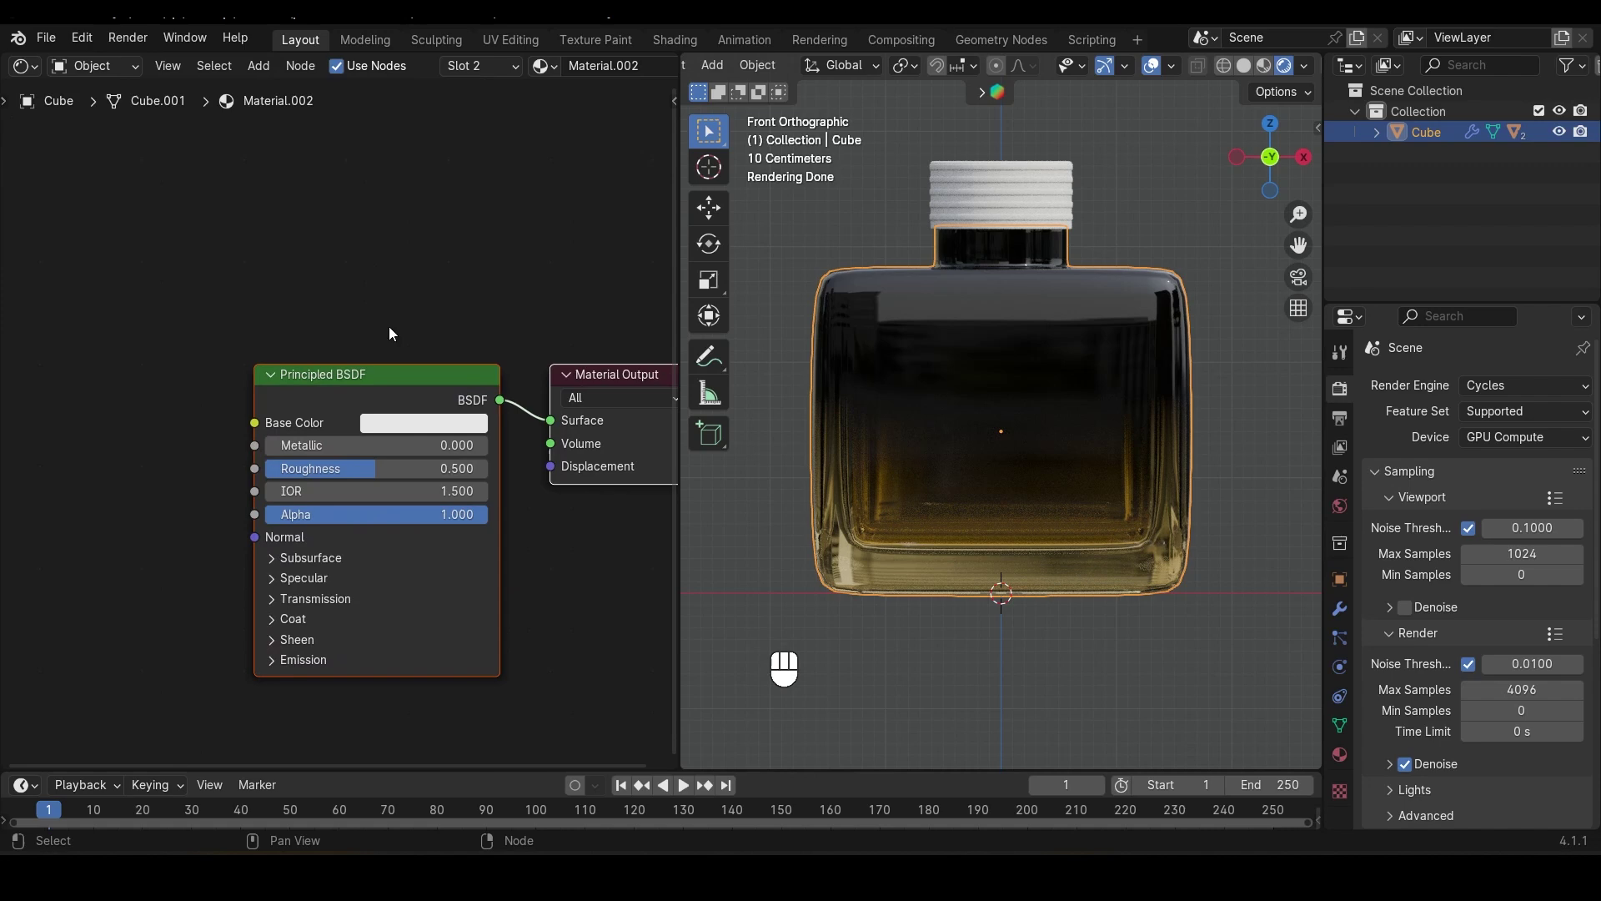
Delete the default Principled BSDF and Material Output nodes from Material.002
{"action": "scroll", "coordinate": [412, 344], "scroll_direction": "up", "scroll_amount": 2}
{"action": "middle_click_drag", "start_coordinate": [427, 353], "coordinate": [327, 309]}
{"action": "left_click_drag", "start_coordinate": [151, 193], "coordinate": [623, 682]}
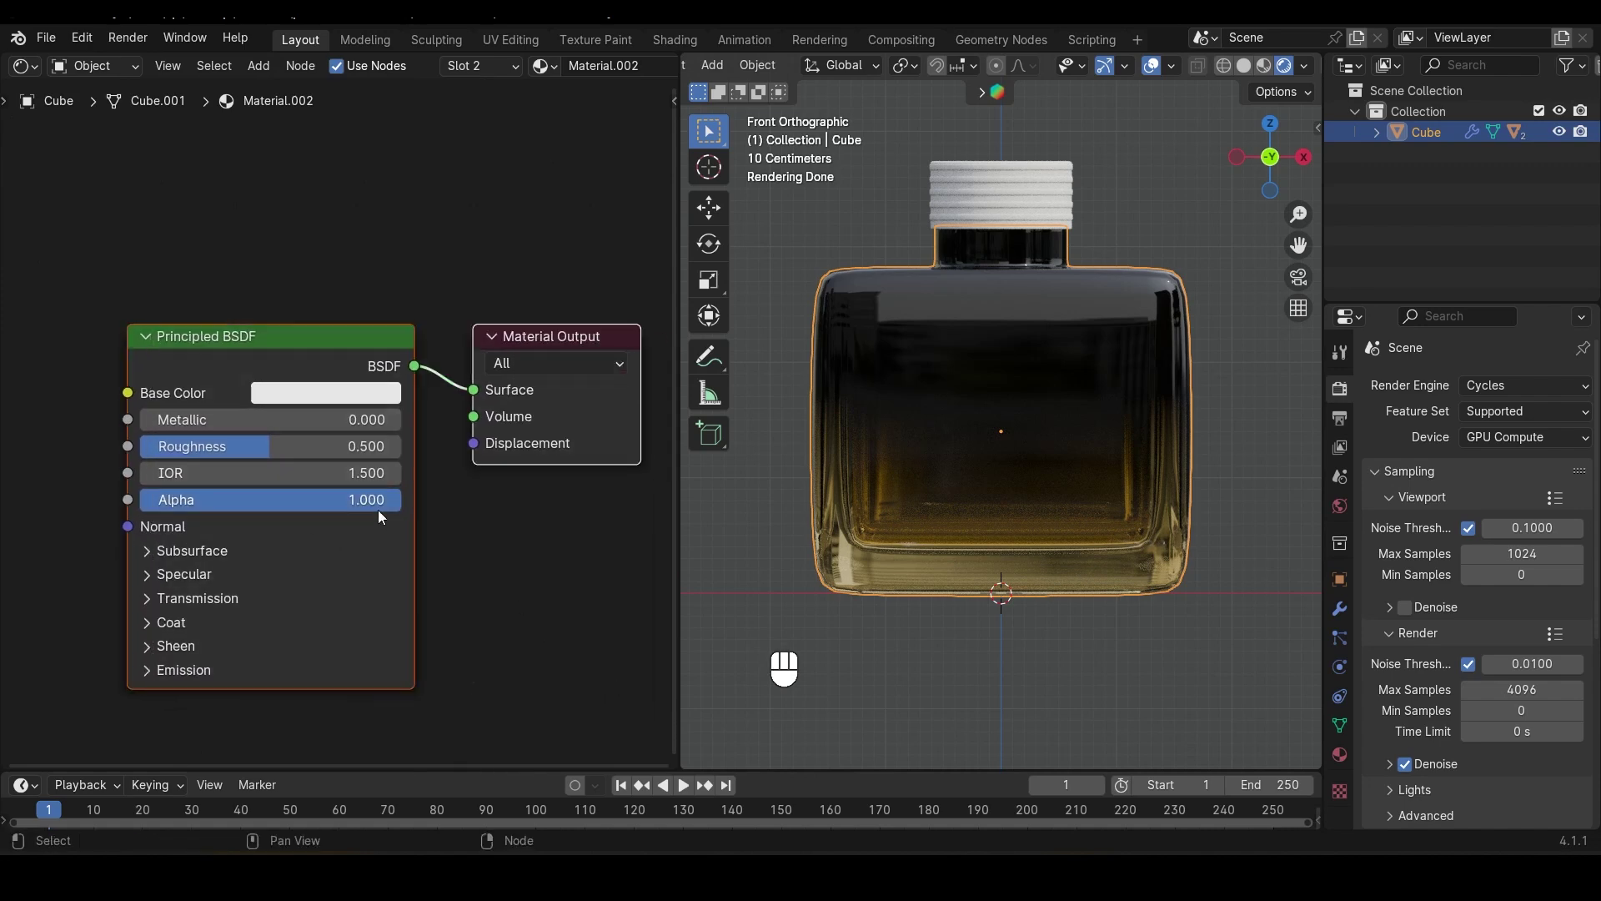
{"action": "key", "text": "Delete"}
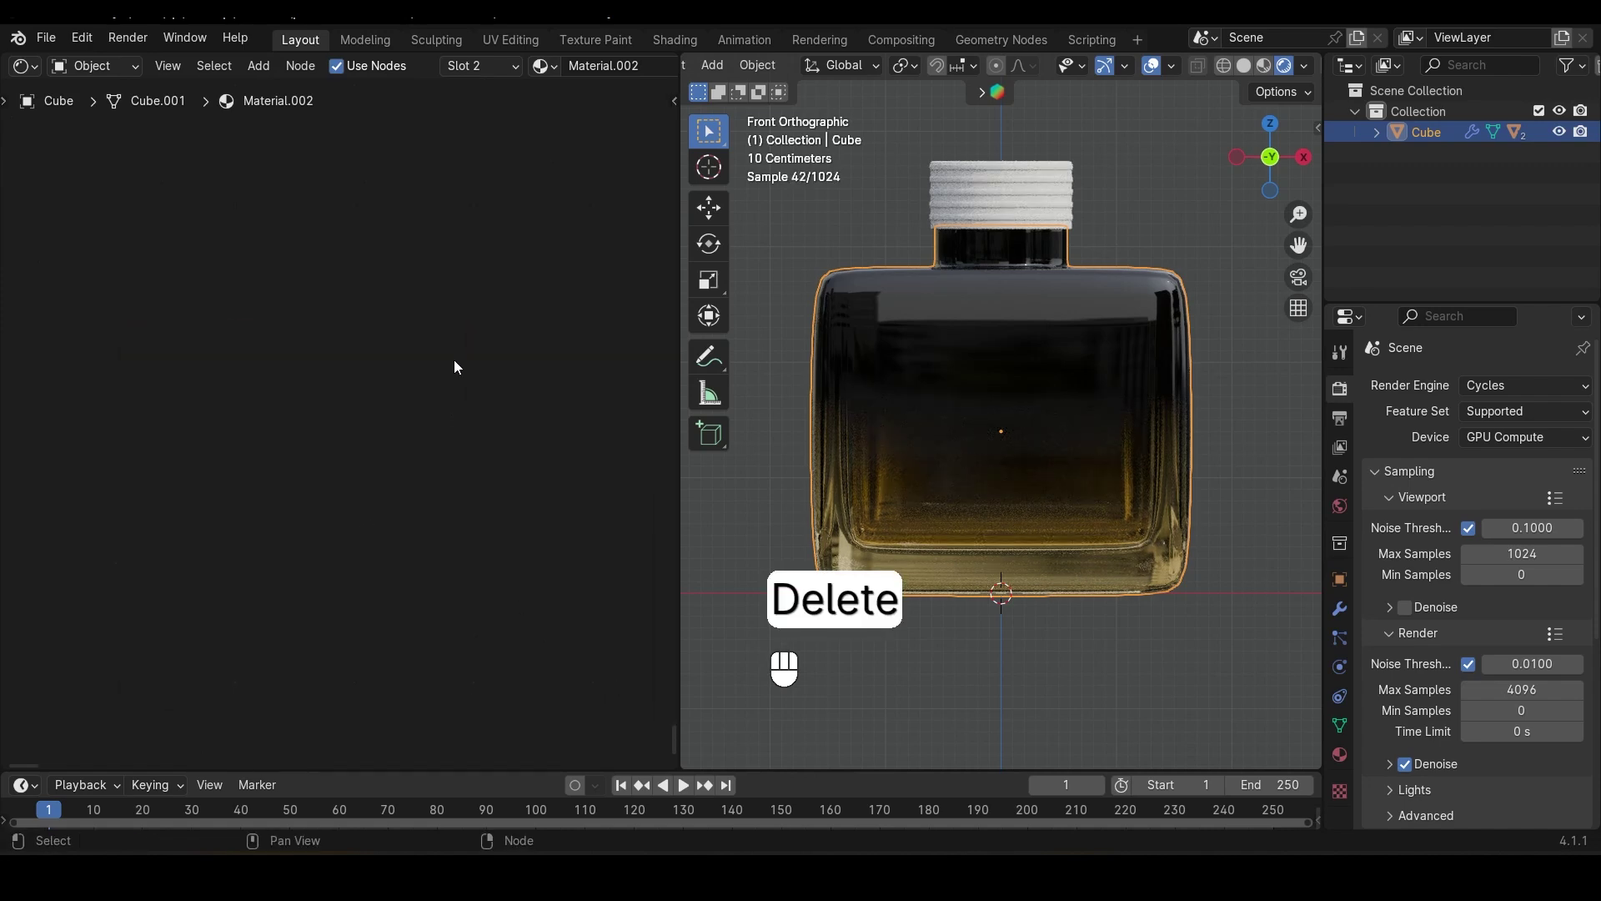
Switch to Material.001 in slot 1 and copy its entire shader node setup
{"action": "left_click", "coordinate": [482, 70]}
{"action": "left_click", "coordinate": [455, 109]}
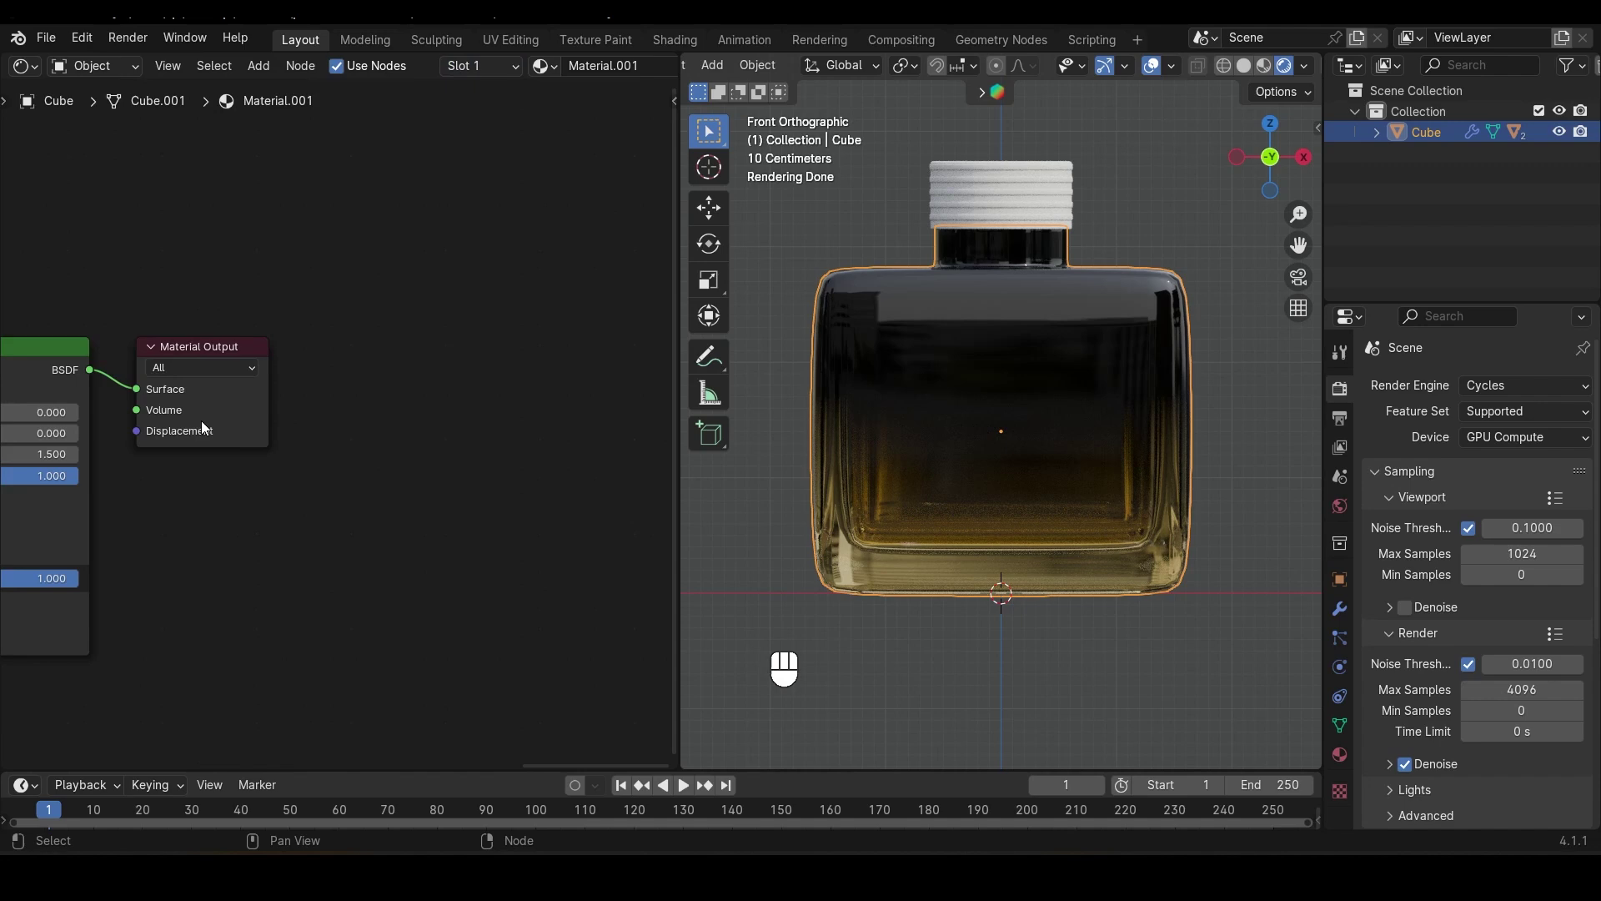
{"action": "scroll", "coordinate": [202, 421], "scroll_direction": "down", "scroll_amount": 5}
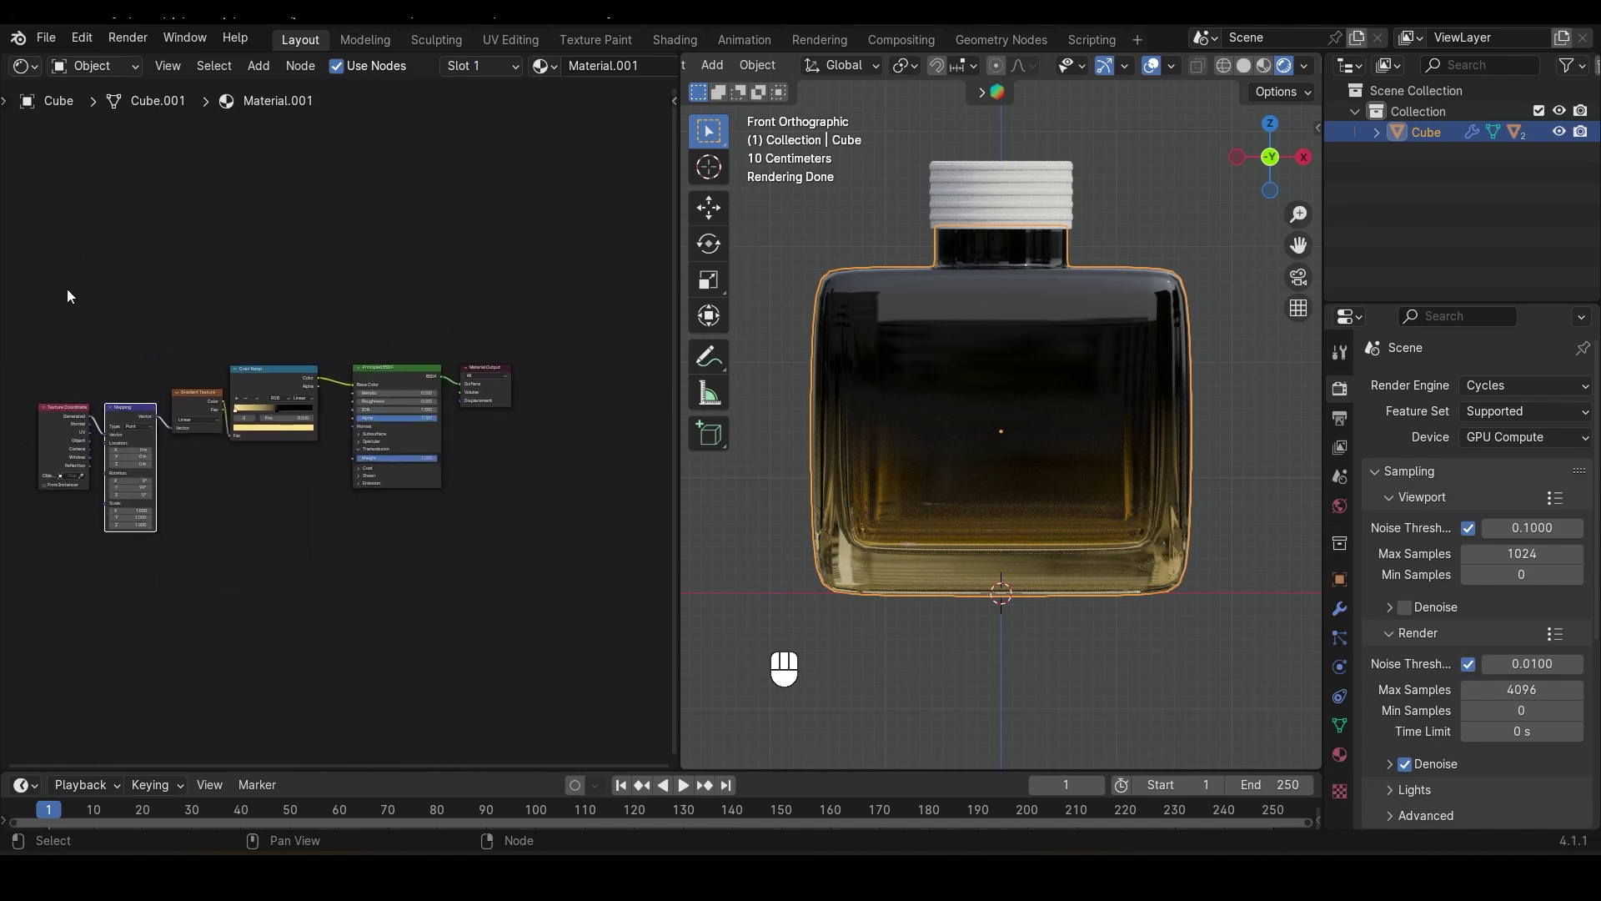
{"action": "left_click_drag", "start_coordinate": [68, 293], "coordinate": [439, 479]}
{"action": "key", "text": "ctrl+c"}
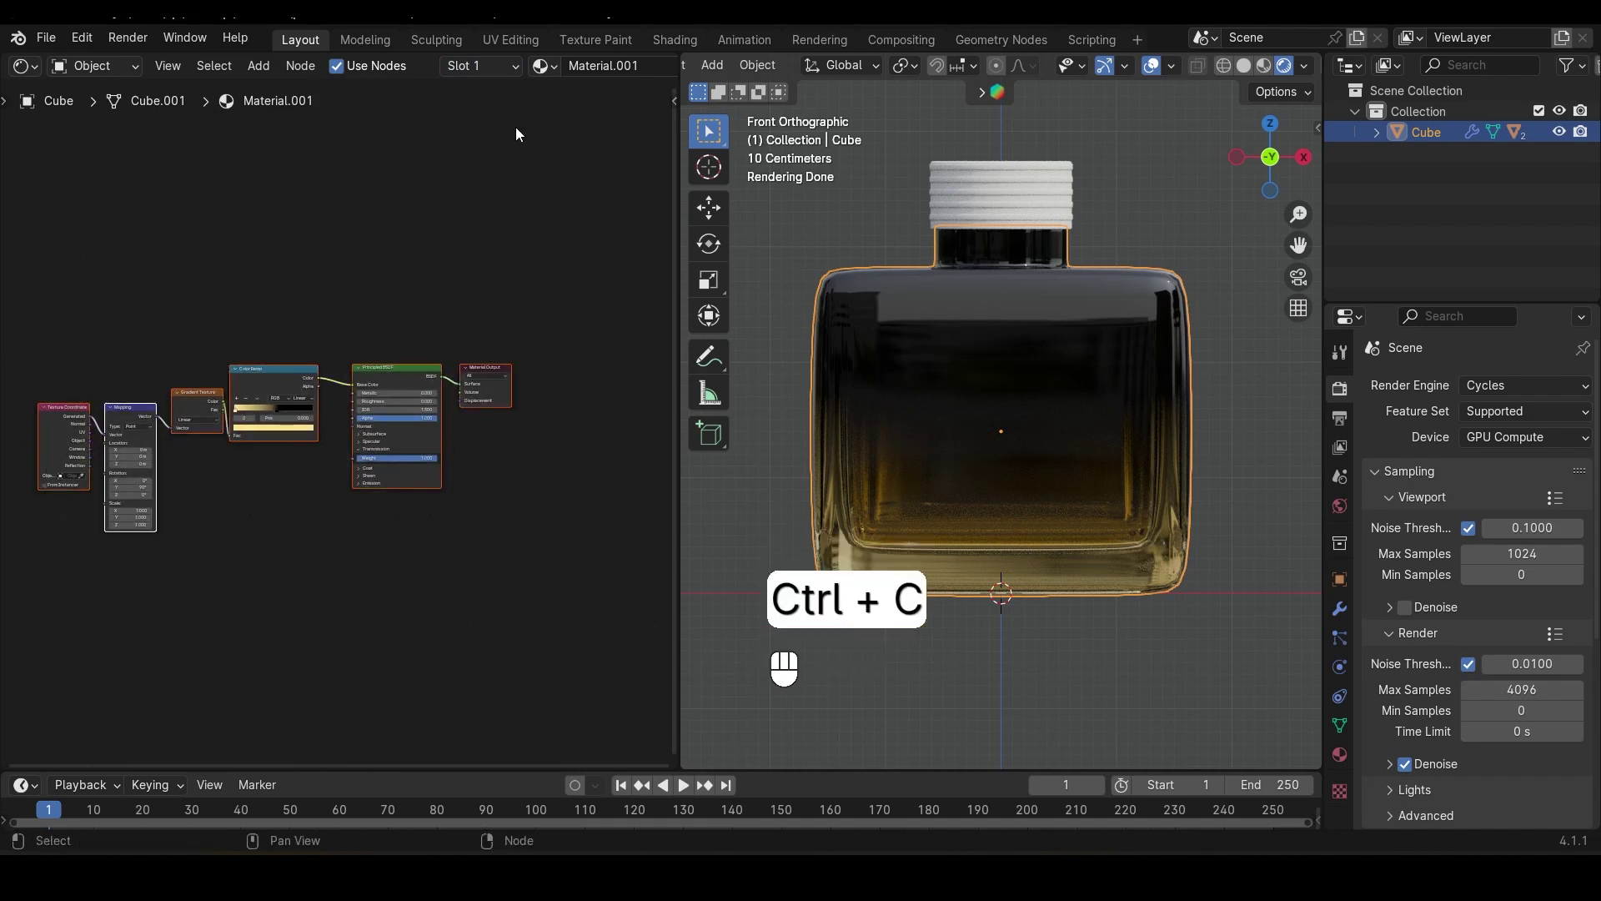
Switch to slot 2 and paste the copied gradient glass nodes into Material.002
{"action": "left_click", "coordinate": [482, 66]}
{"action": "left_click", "coordinate": [465, 132]}
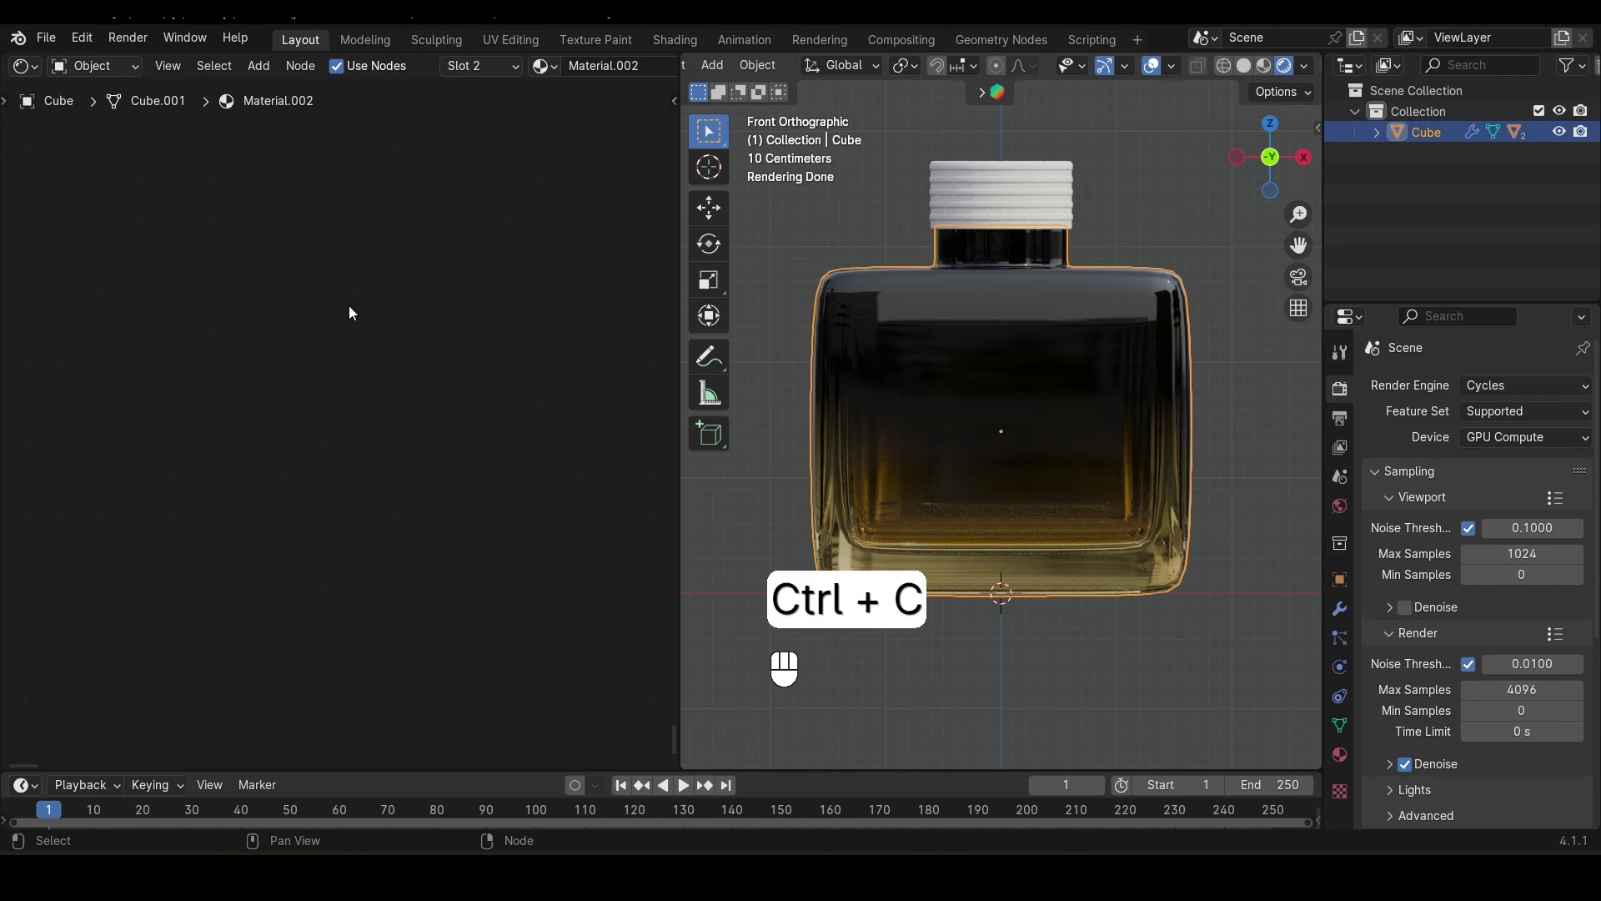
{"action": "key", "text": "ctrl+v"}
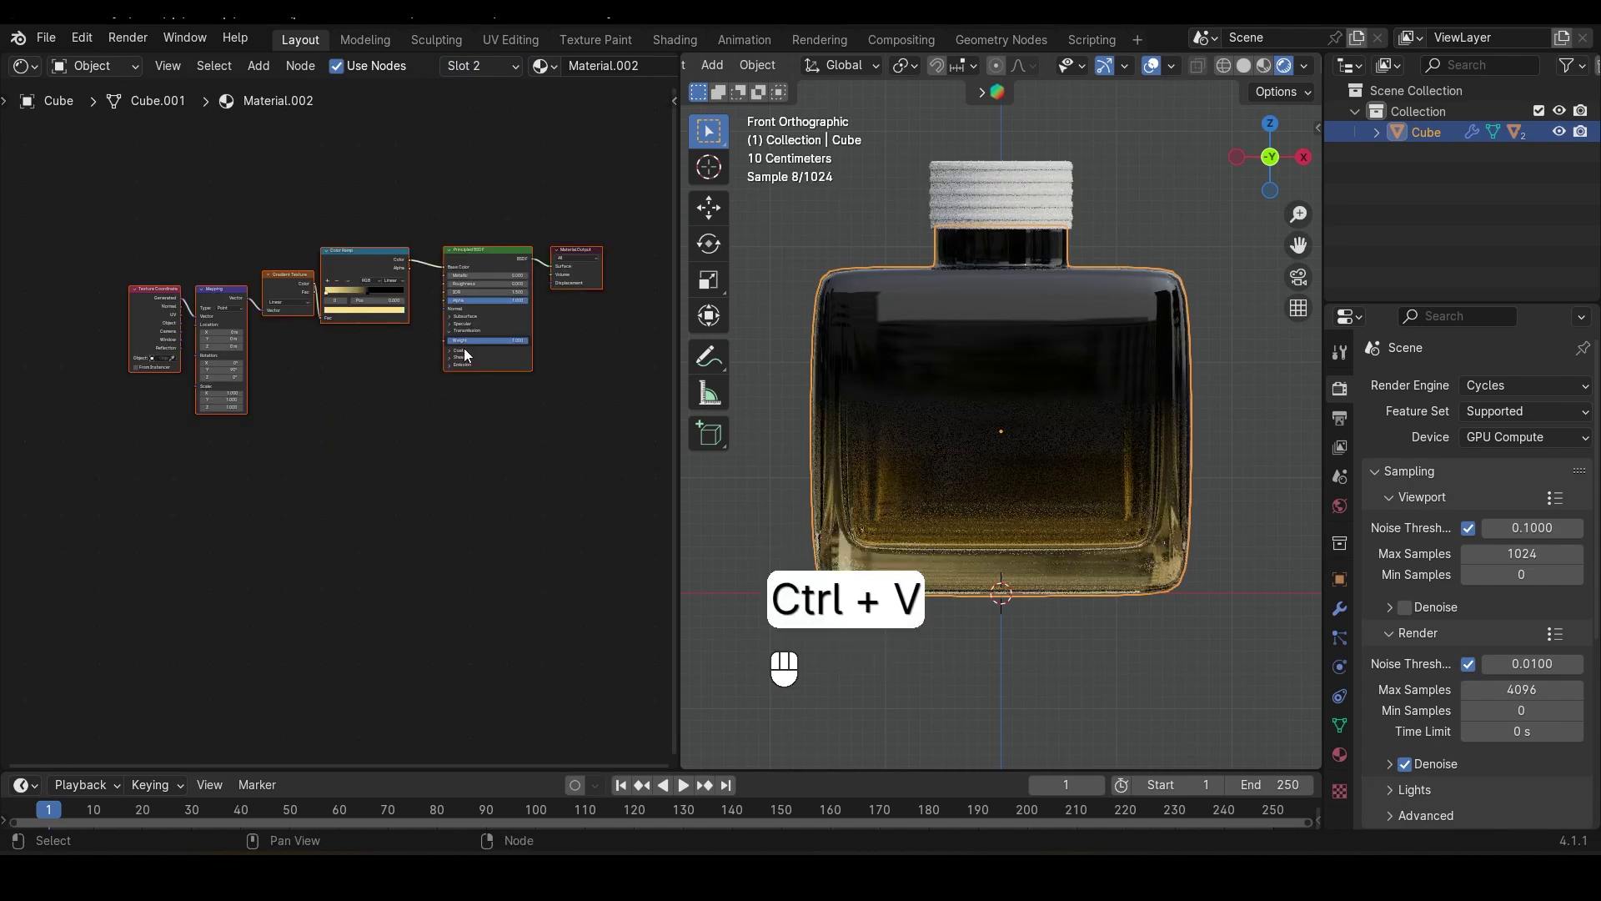
{"action": "scroll", "coordinate": [393, 640], "scroll_direction": "up", "scroll_amount": 3}
{"action": "scroll", "coordinate": [462, 612], "scroll_direction": "up", "scroll_amount": 3}
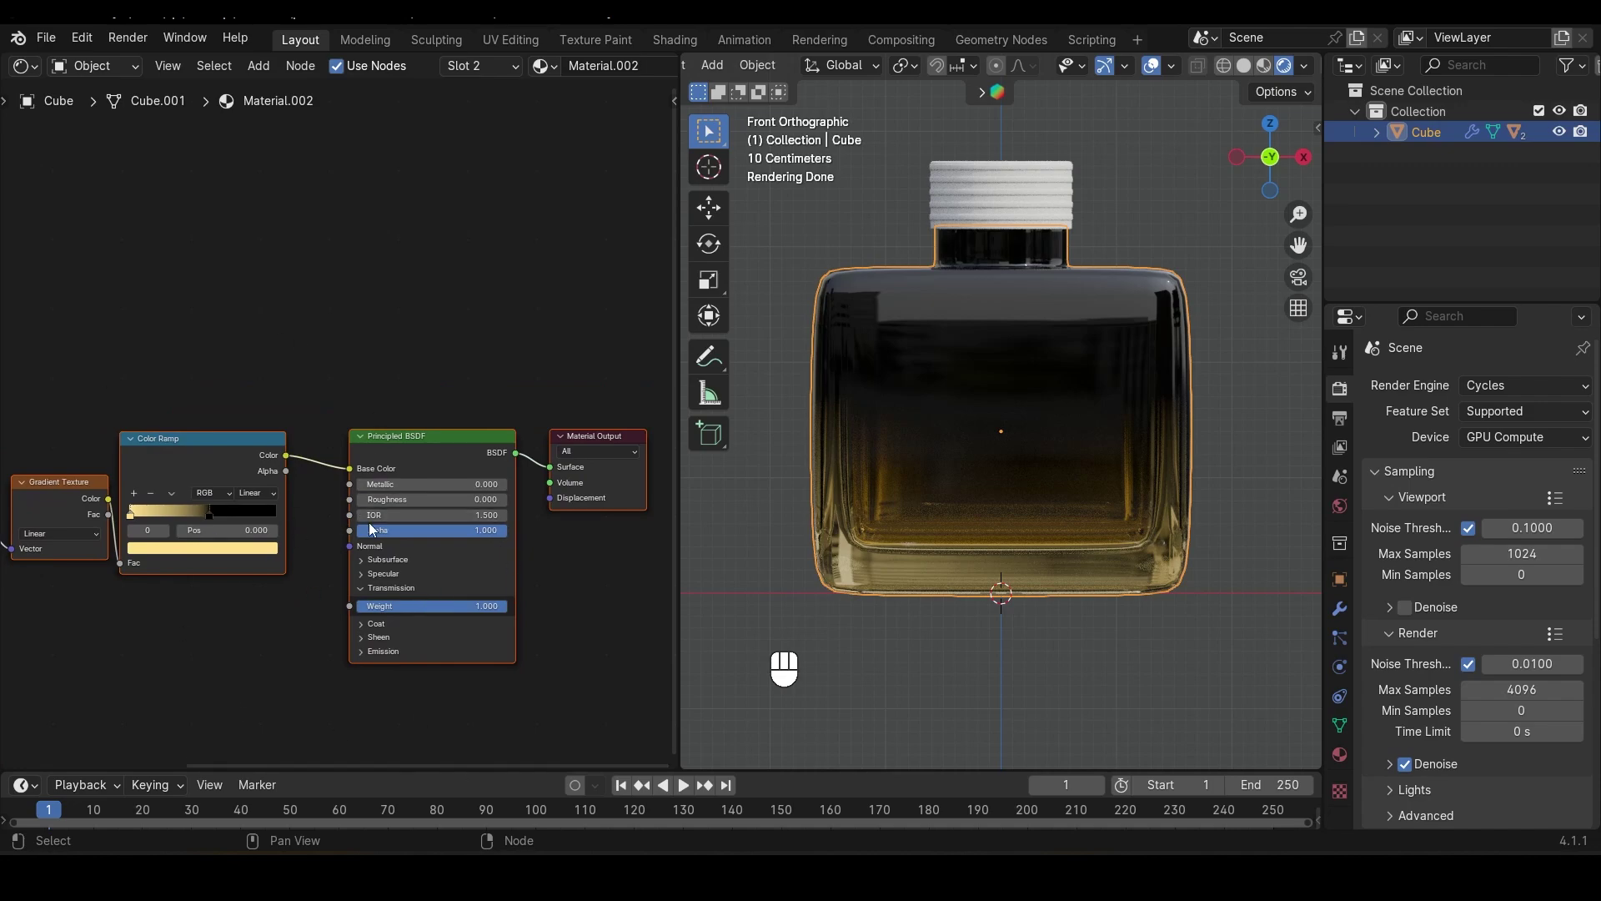
{"action": "key", "text": "ctrl+v"}
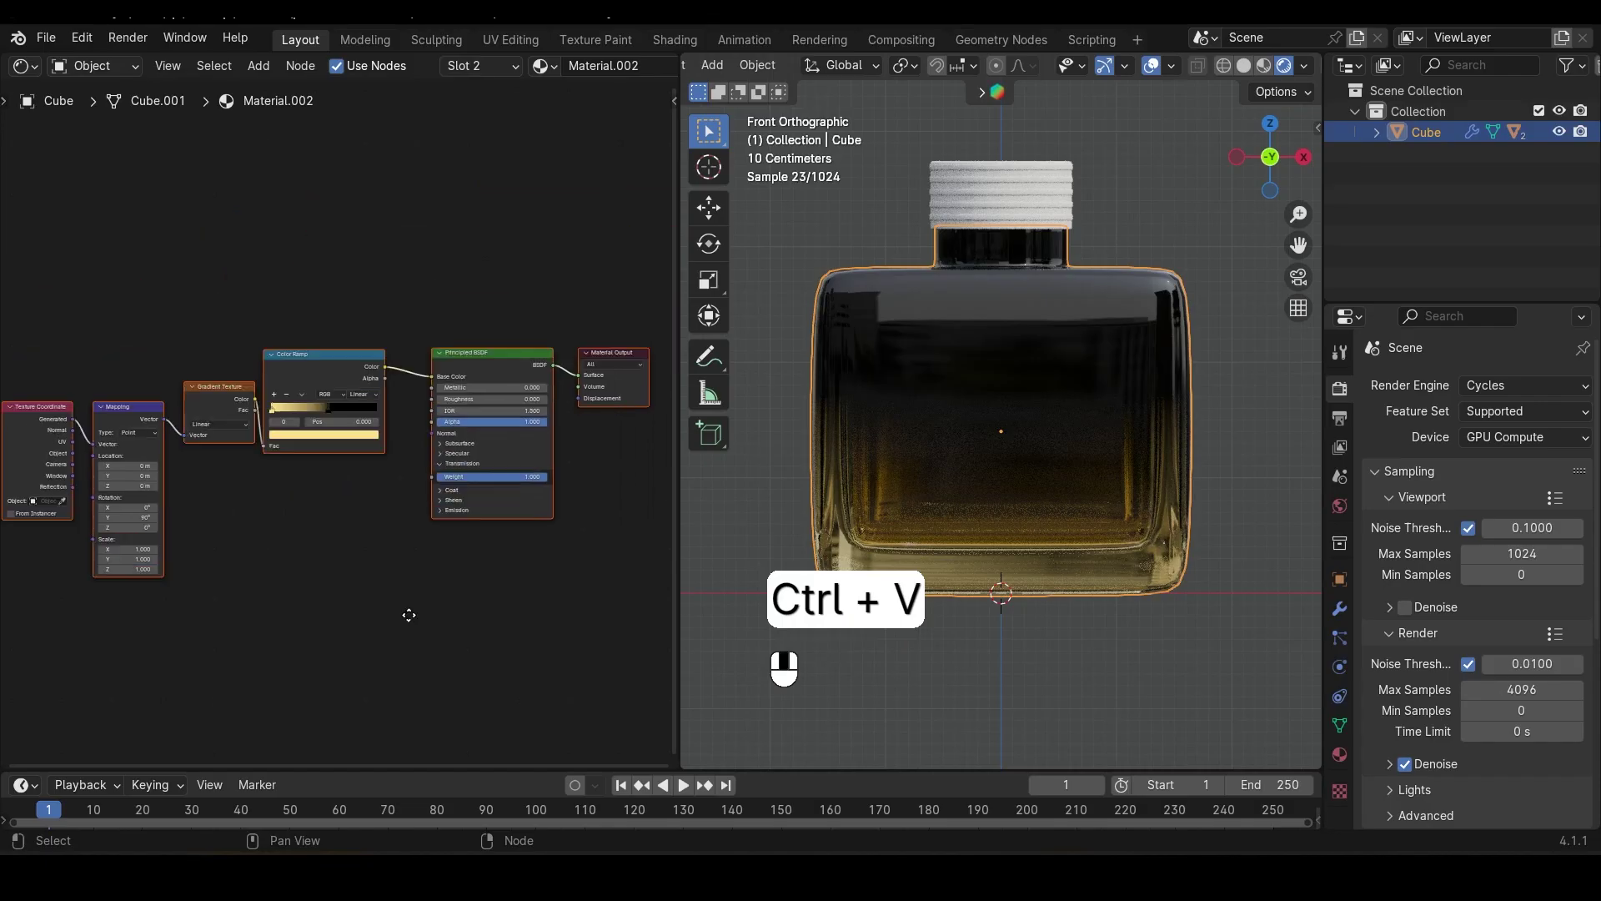
{"action": "scroll", "coordinate": [447, 619], "scroll_direction": "up", "scroll_amount": 6}
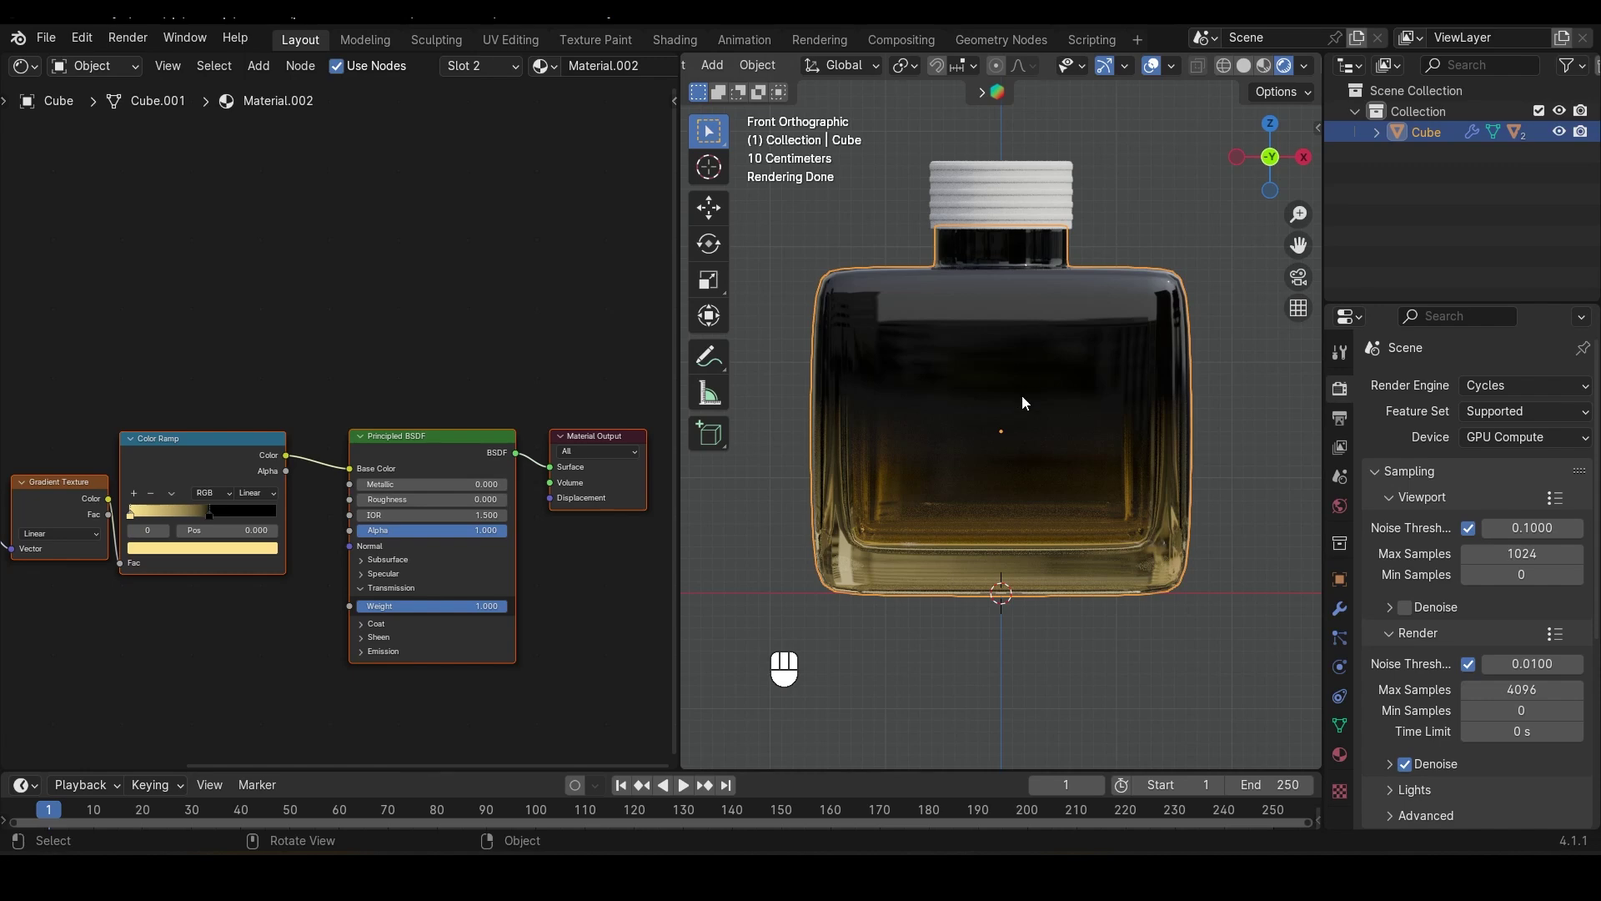
Isolate the bottle in local view and display it in solid shading, seen from above the neck
{"action": "key", "text": "KP_Divide"}
{"action": "middle_click_drag", "start_coordinate": [1019, 388], "coordinate": [1025, 528]}
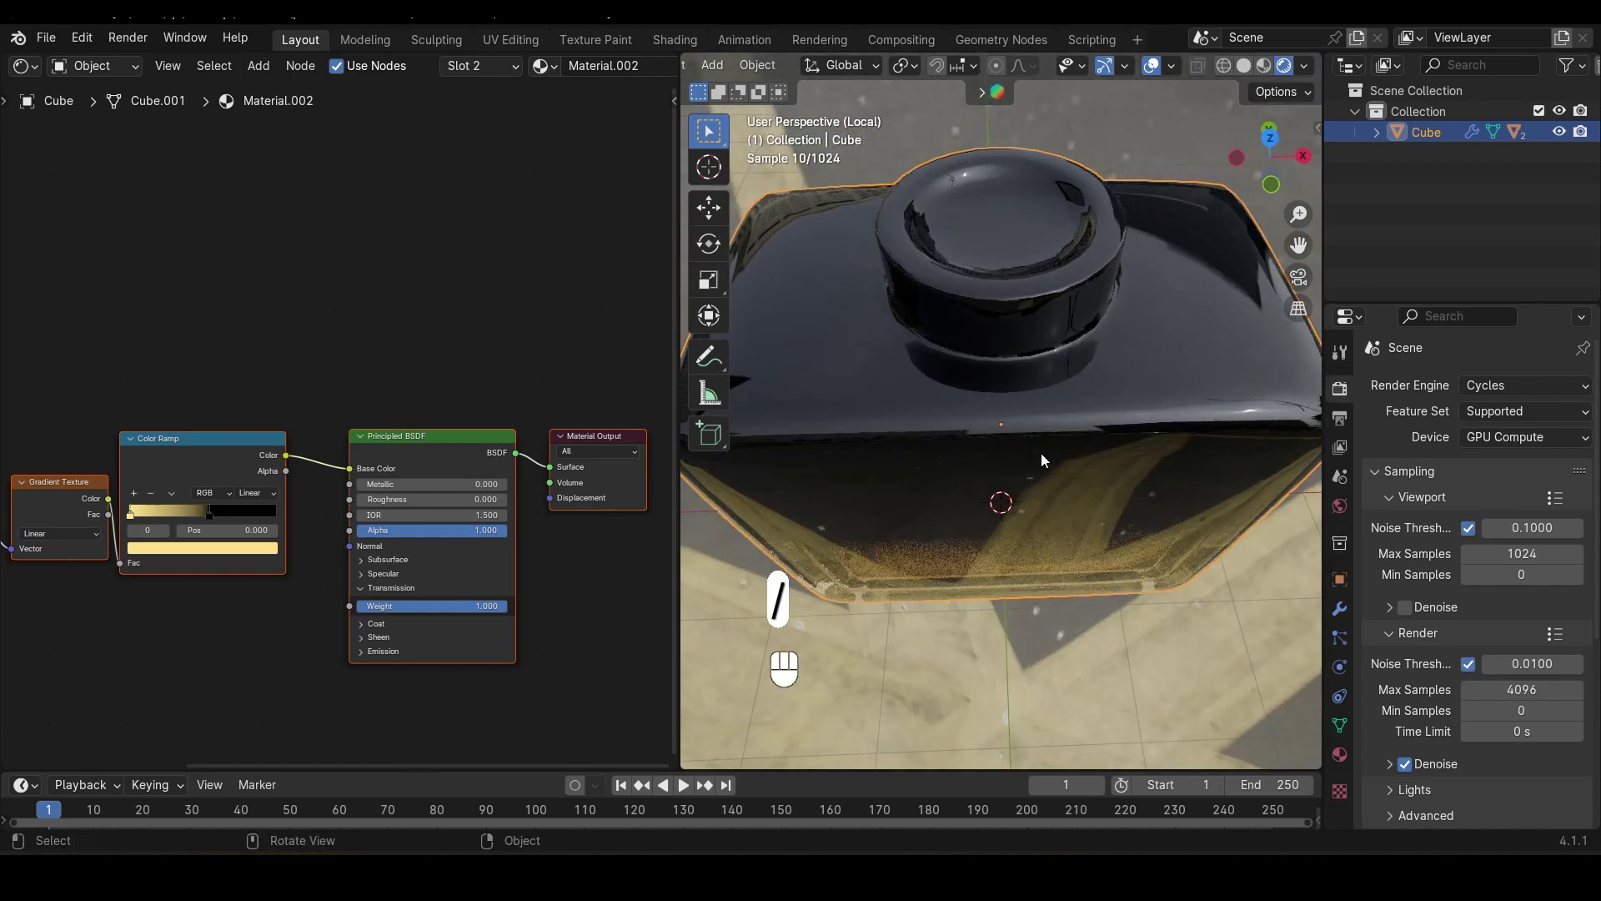
{"action": "left_click", "coordinate": [1246, 66]}
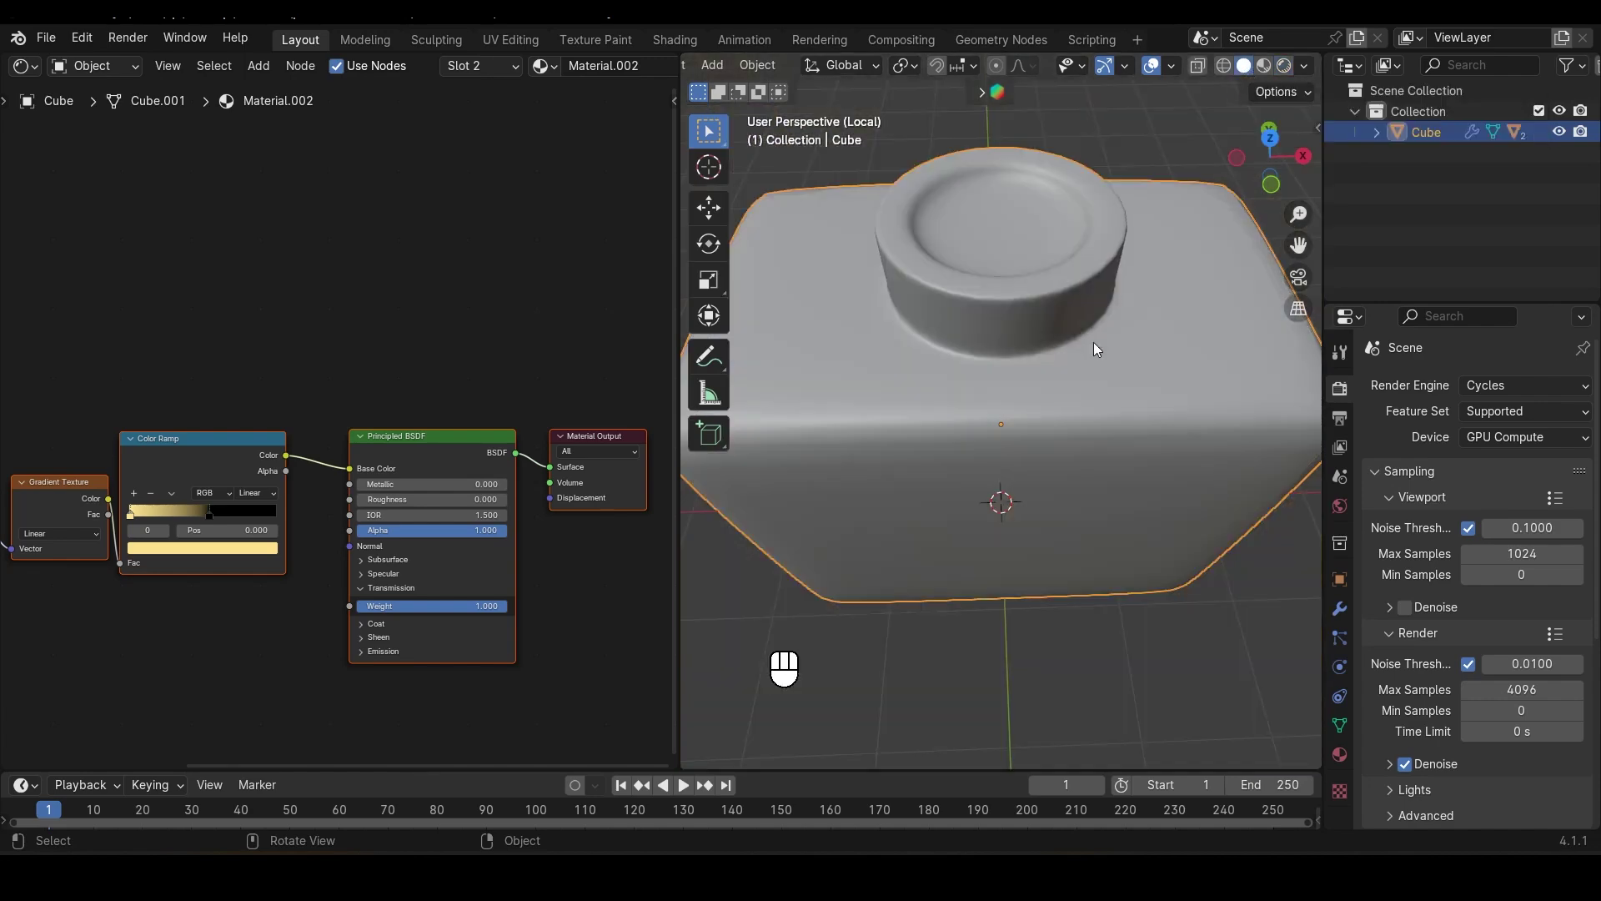
{"action": "middle_click_drag", "start_coordinate": [1095, 349], "coordinate": [1106, 392]}
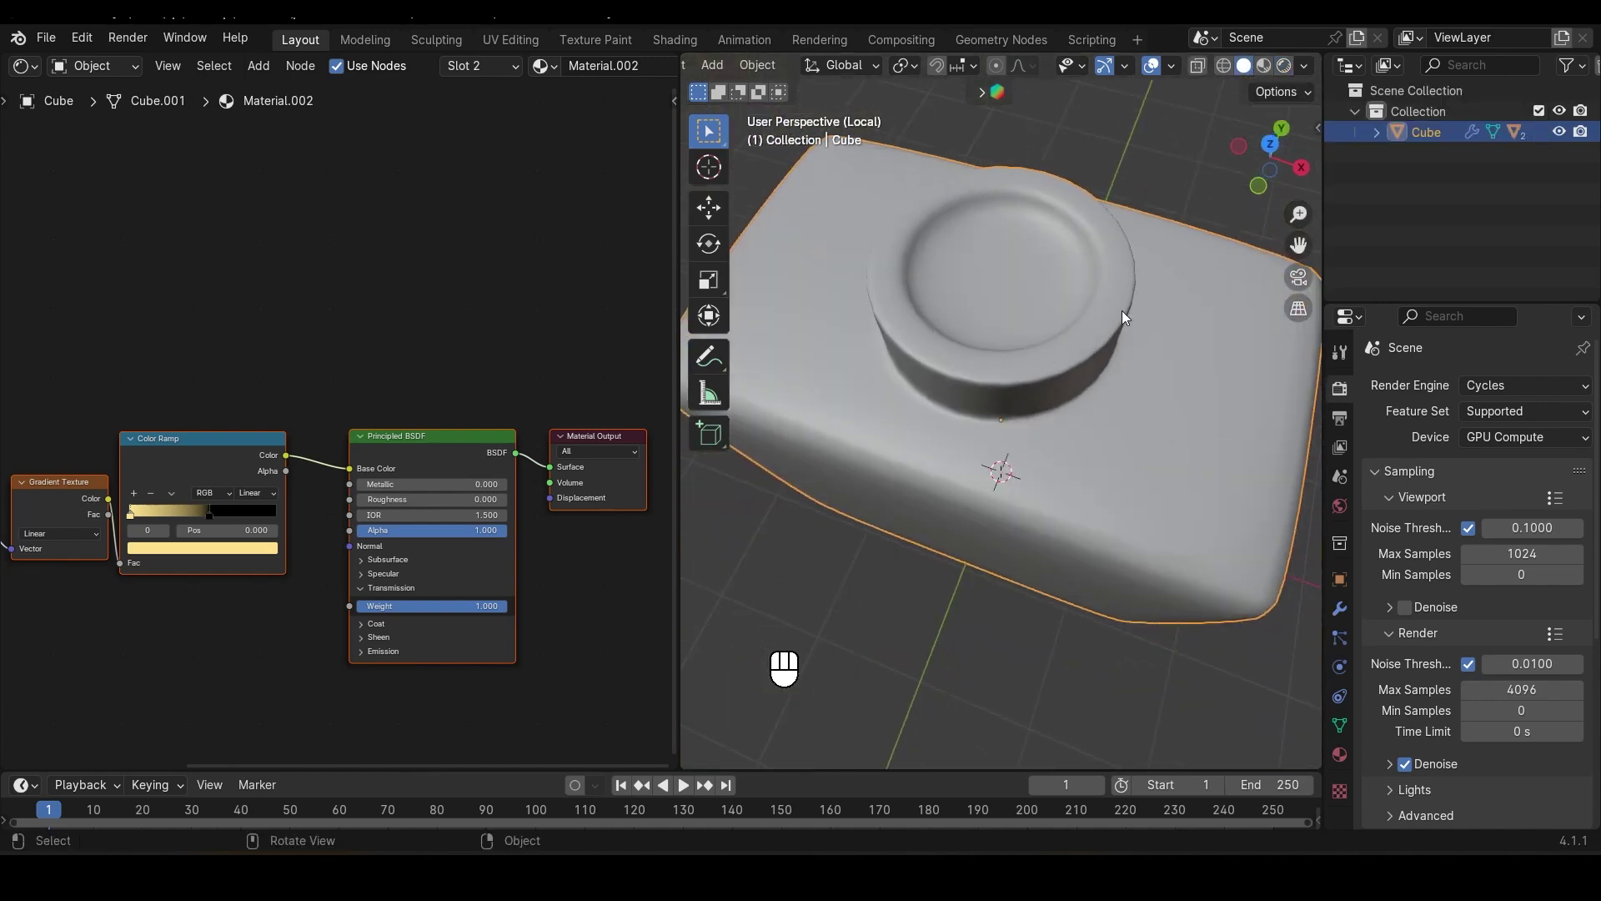
In Edit Mode with face selection, delete the faces closing off the inside of the bottle's neck
{"action": "key", "text": "Tab"}
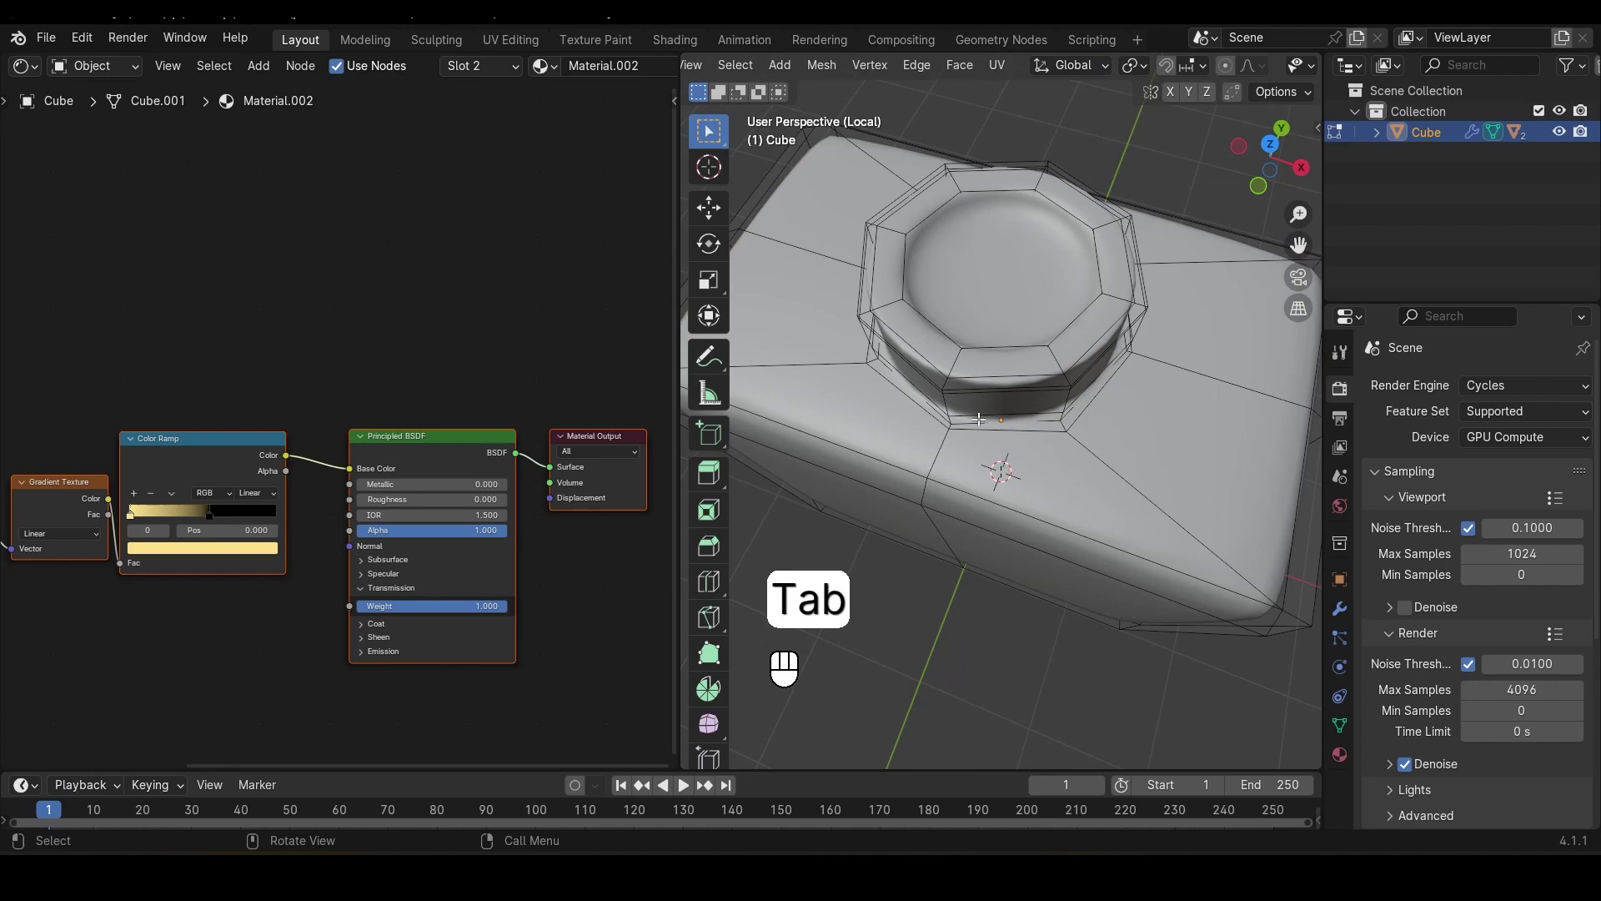
{"action": "middle_click_drag", "start_coordinate": [1008, 415], "coordinate": [1059, 414]}
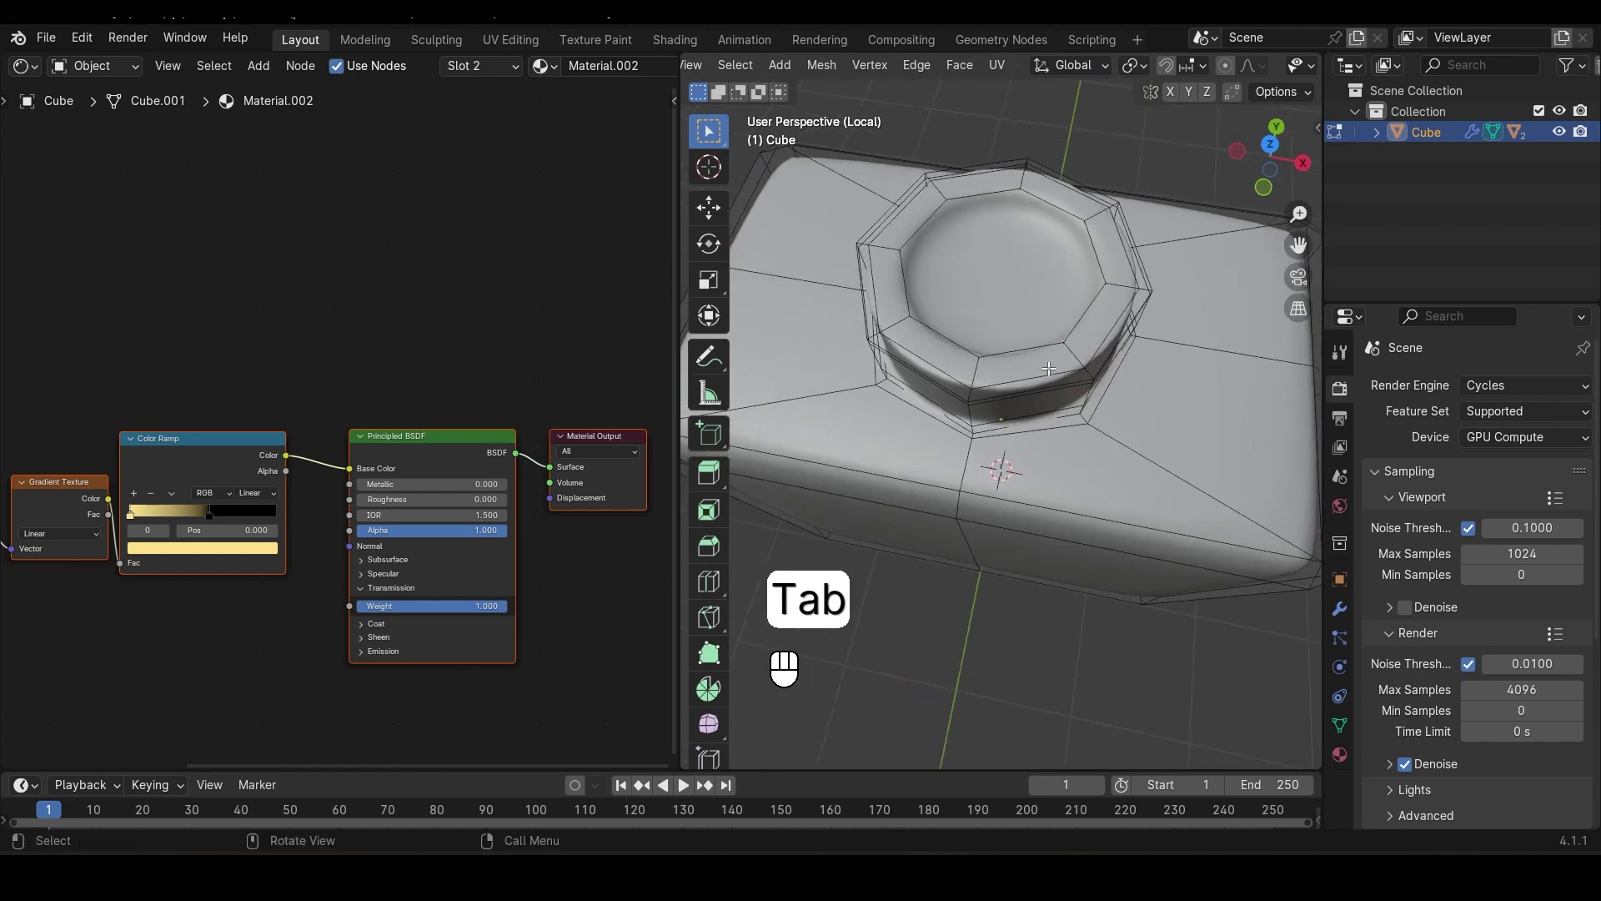
{"action": "key", "text": "3"}
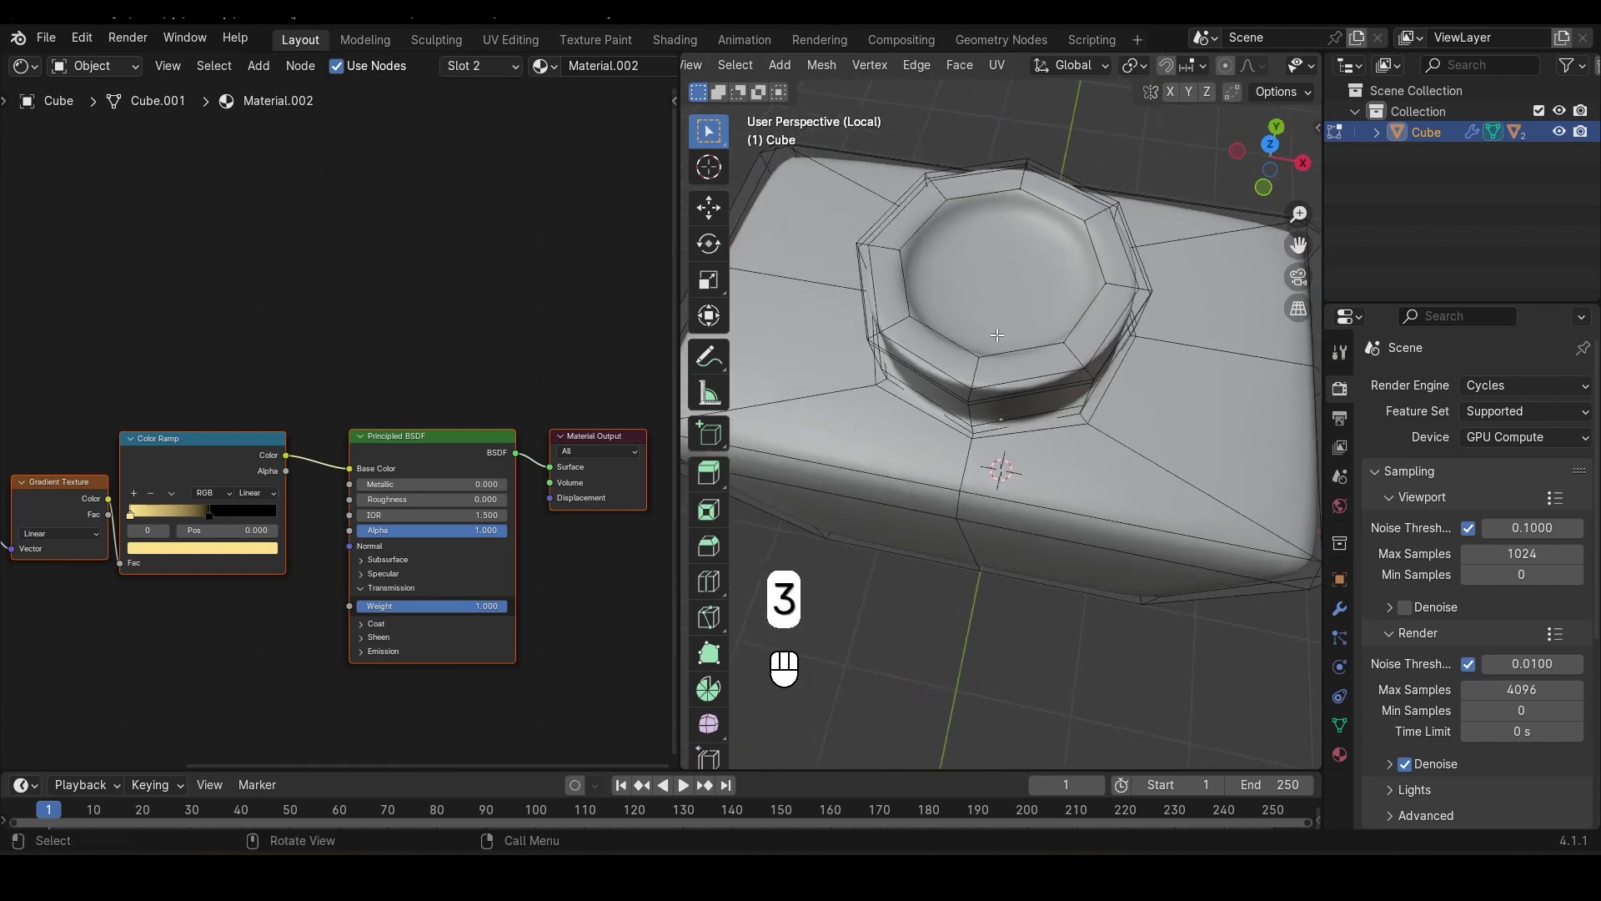
{"action": "left_click", "coordinate": [993, 272]}
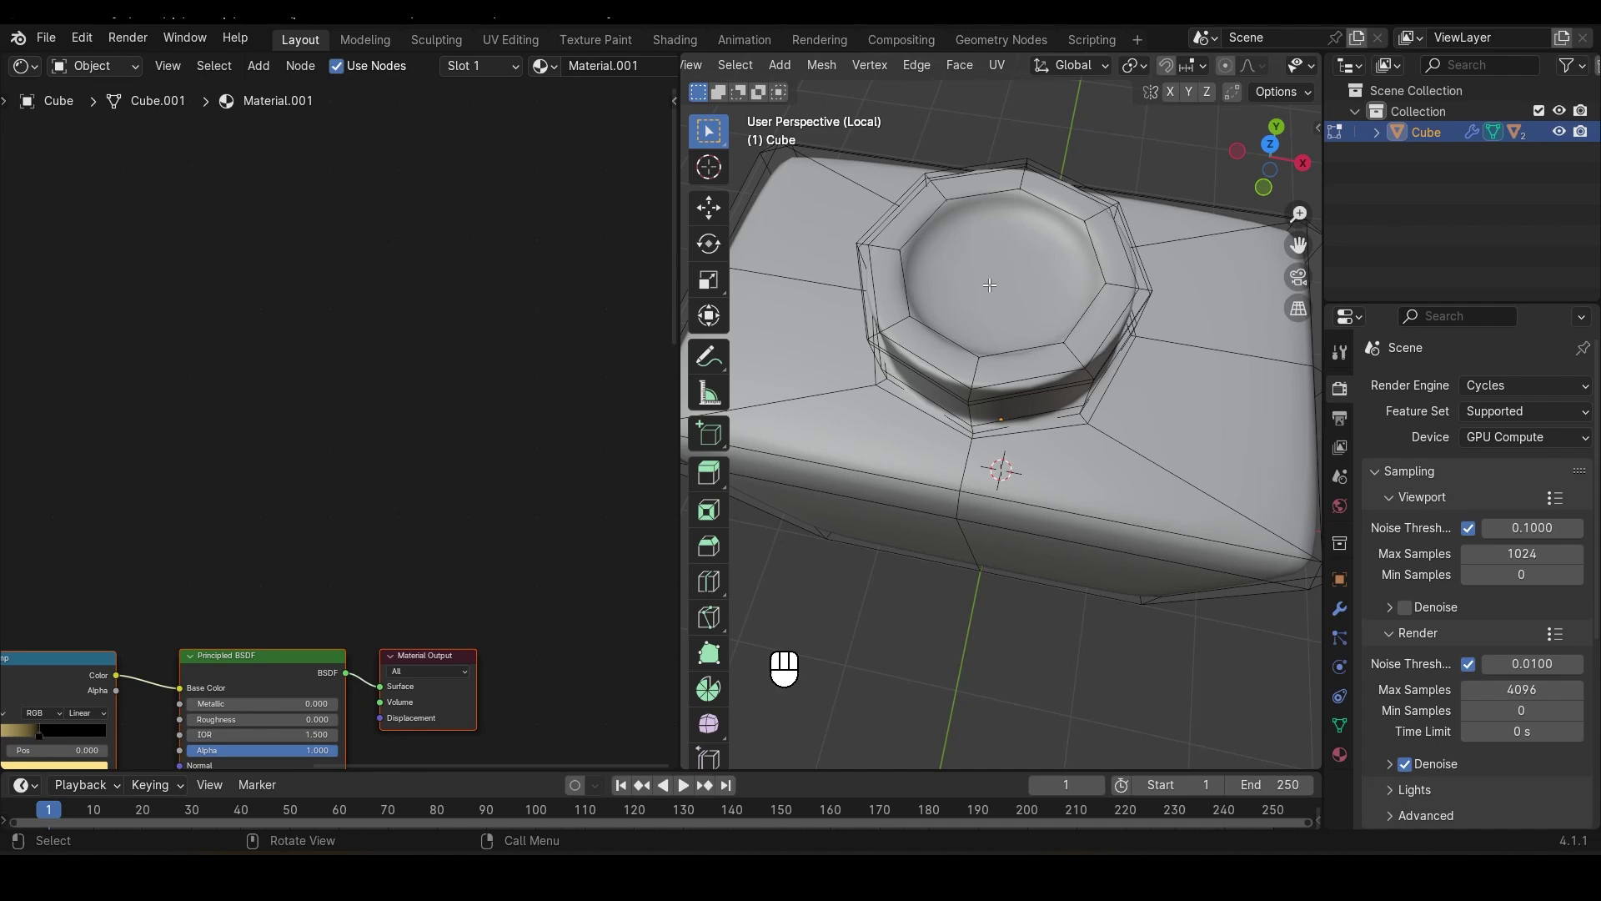
{"action": "key", "text": "Delete"}
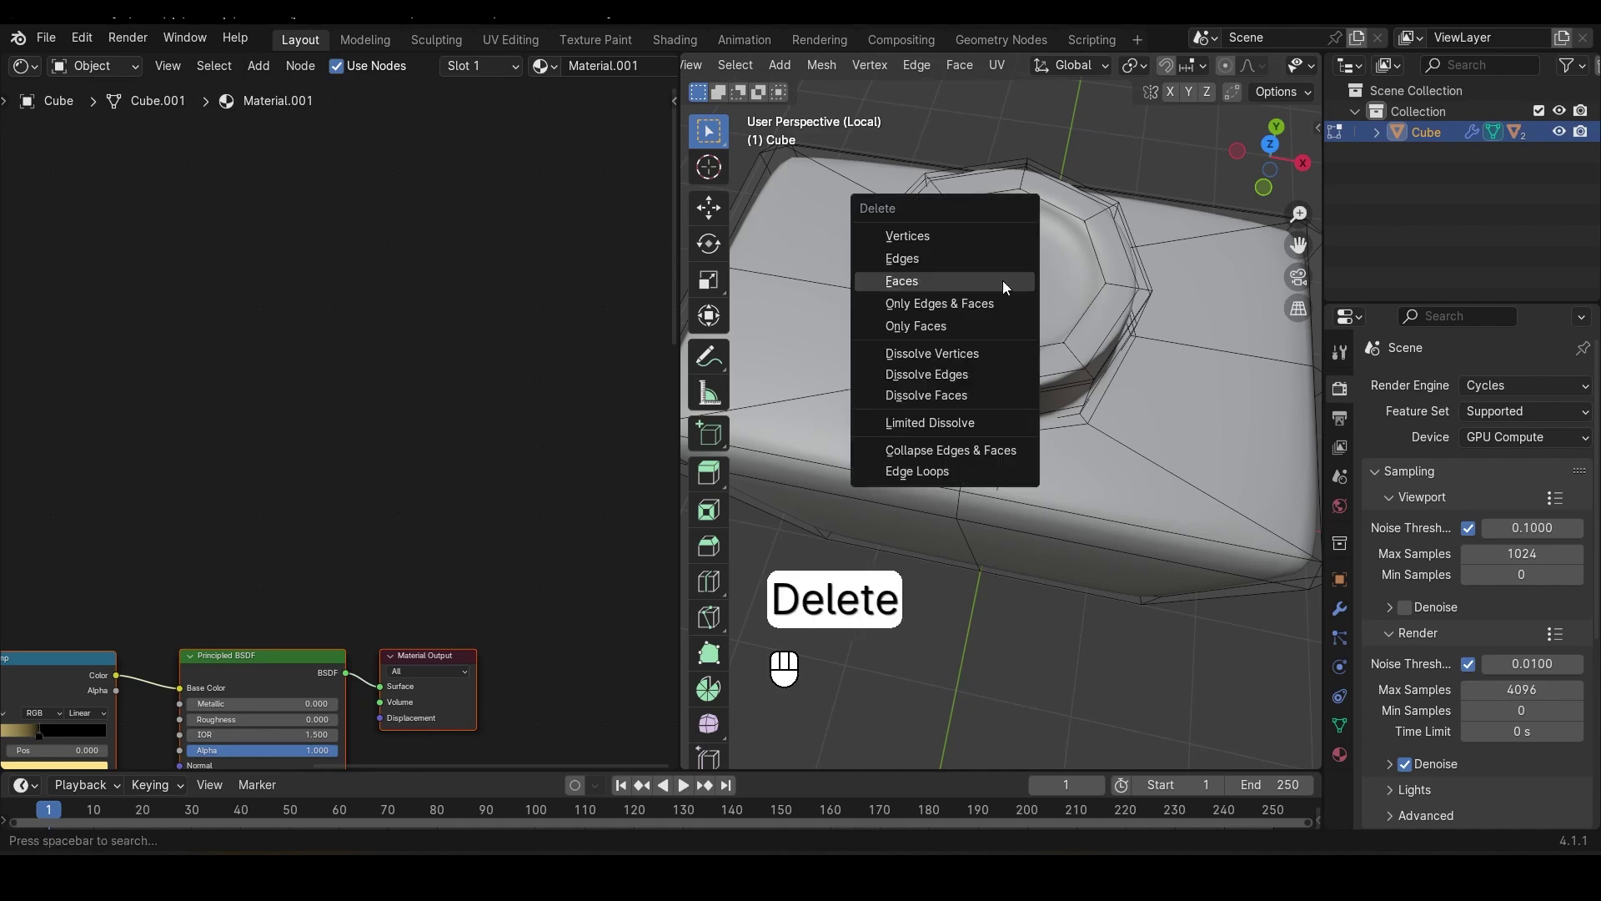
{"action": "left_click", "coordinate": [1005, 286]}
Select the faces of the bottle's inner floor through the neck opening and turn on X-ray display
{"action": "middle_click_drag", "start_coordinate": [1004, 281], "coordinate": [984, 415]}
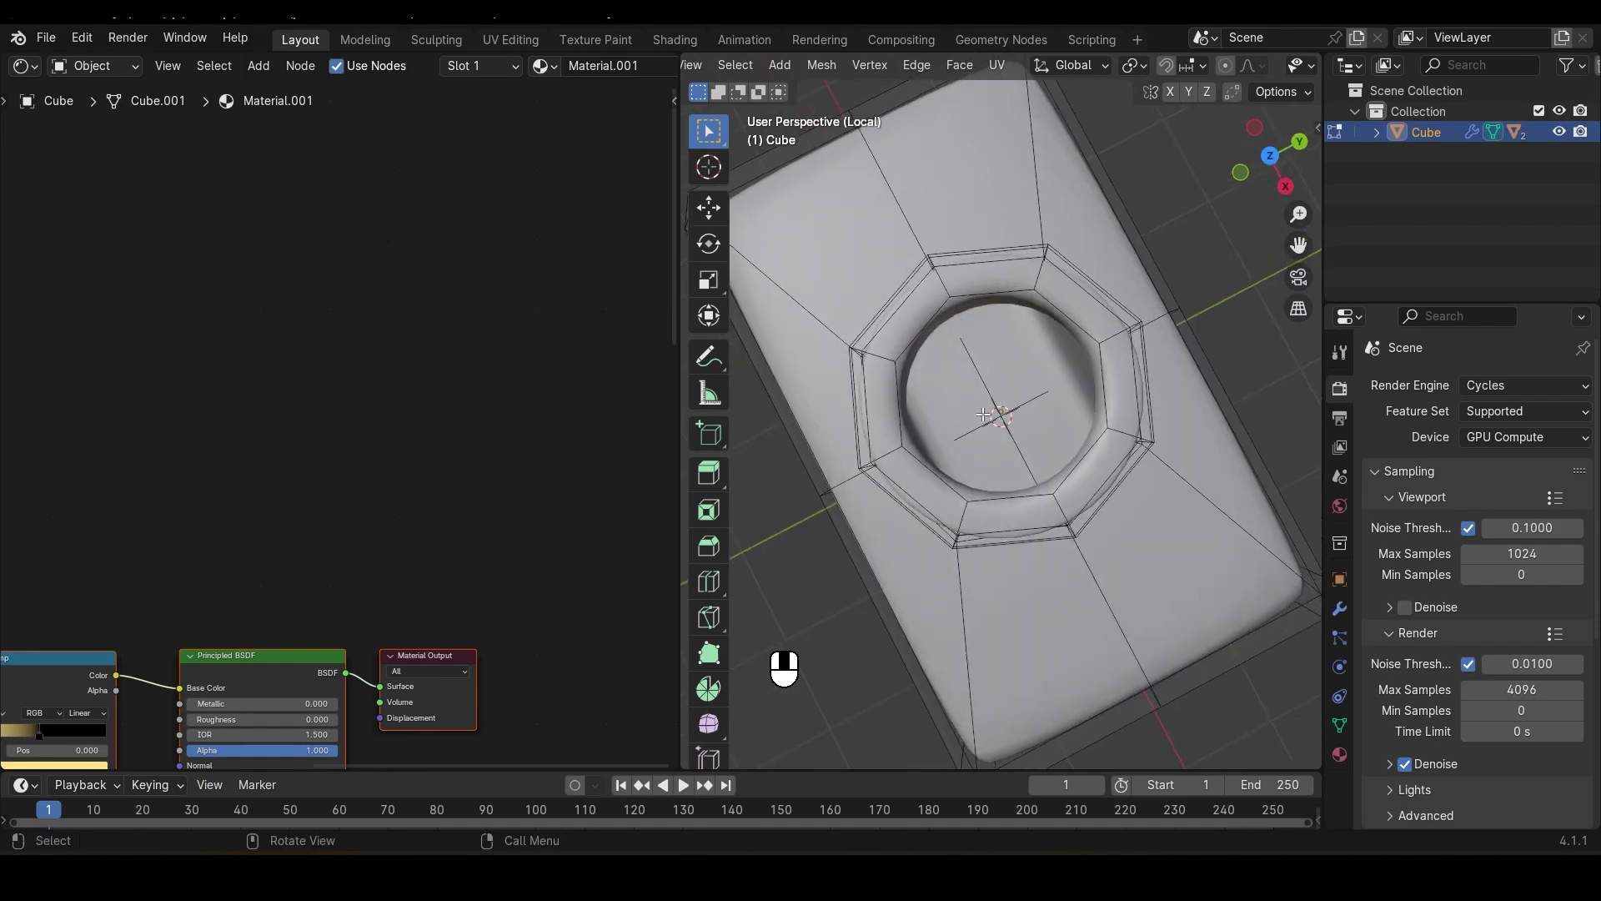
{"action": "left_click", "coordinate": [1036, 445]}
{"action": "scroll", "coordinate": [1006, 416], "scroll_direction": "up", "scroll_amount": 2}
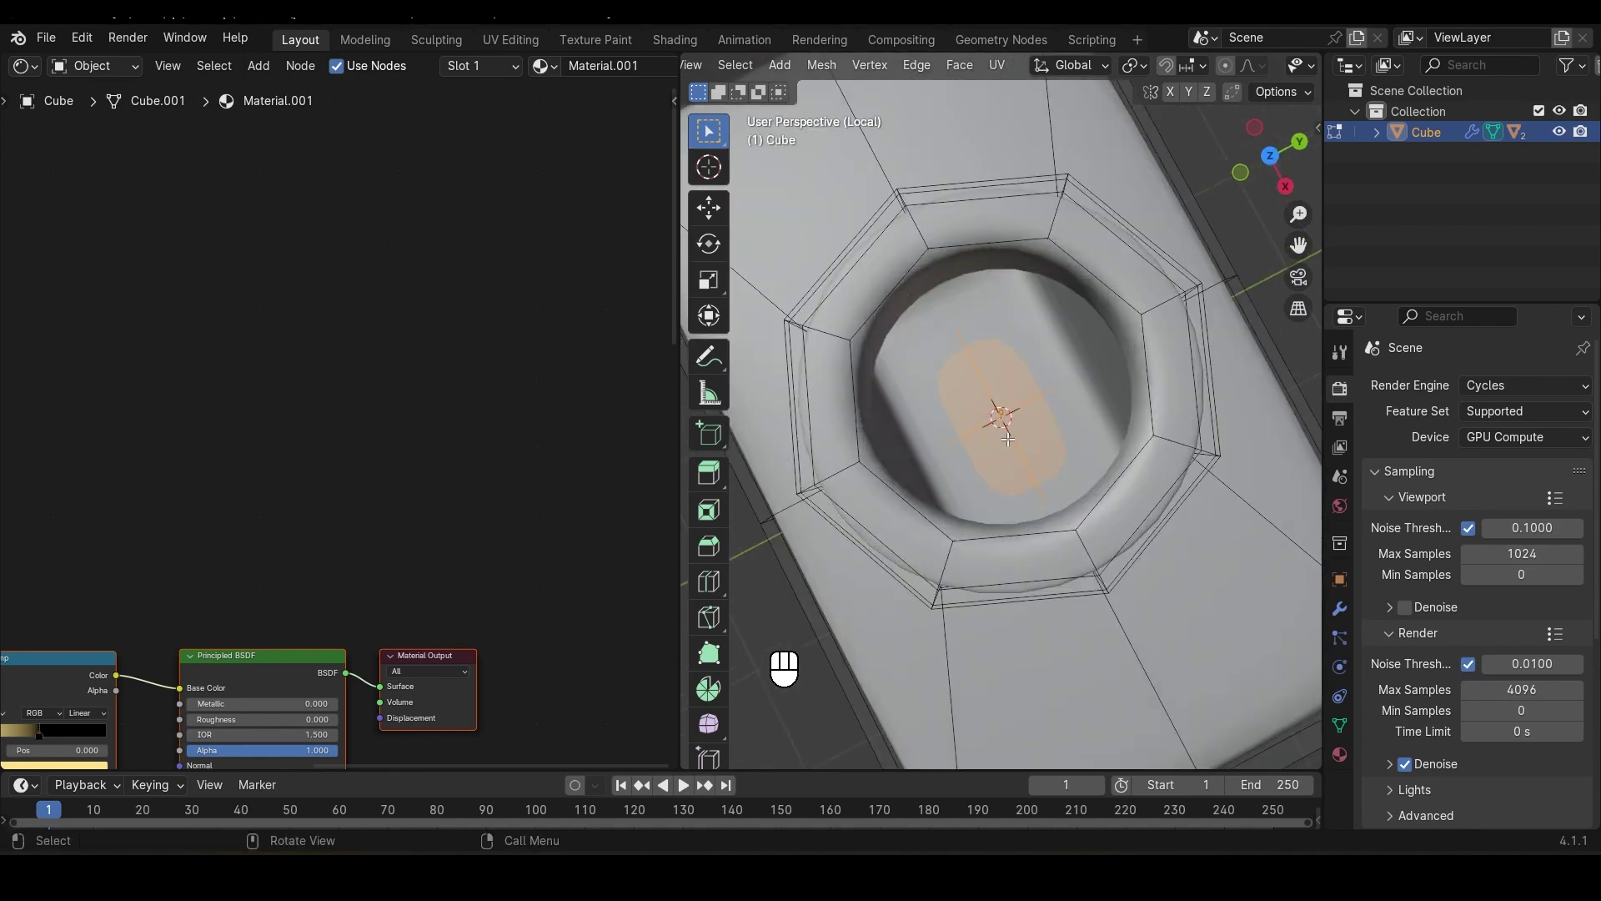
{"action": "scroll", "coordinate": [1003, 417], "scroll_direction": "down", "scroll_amount": 3}
{"action": "middle_click_drag", "start_coordinate": [980, 533], "coordinate": [972, 515]}
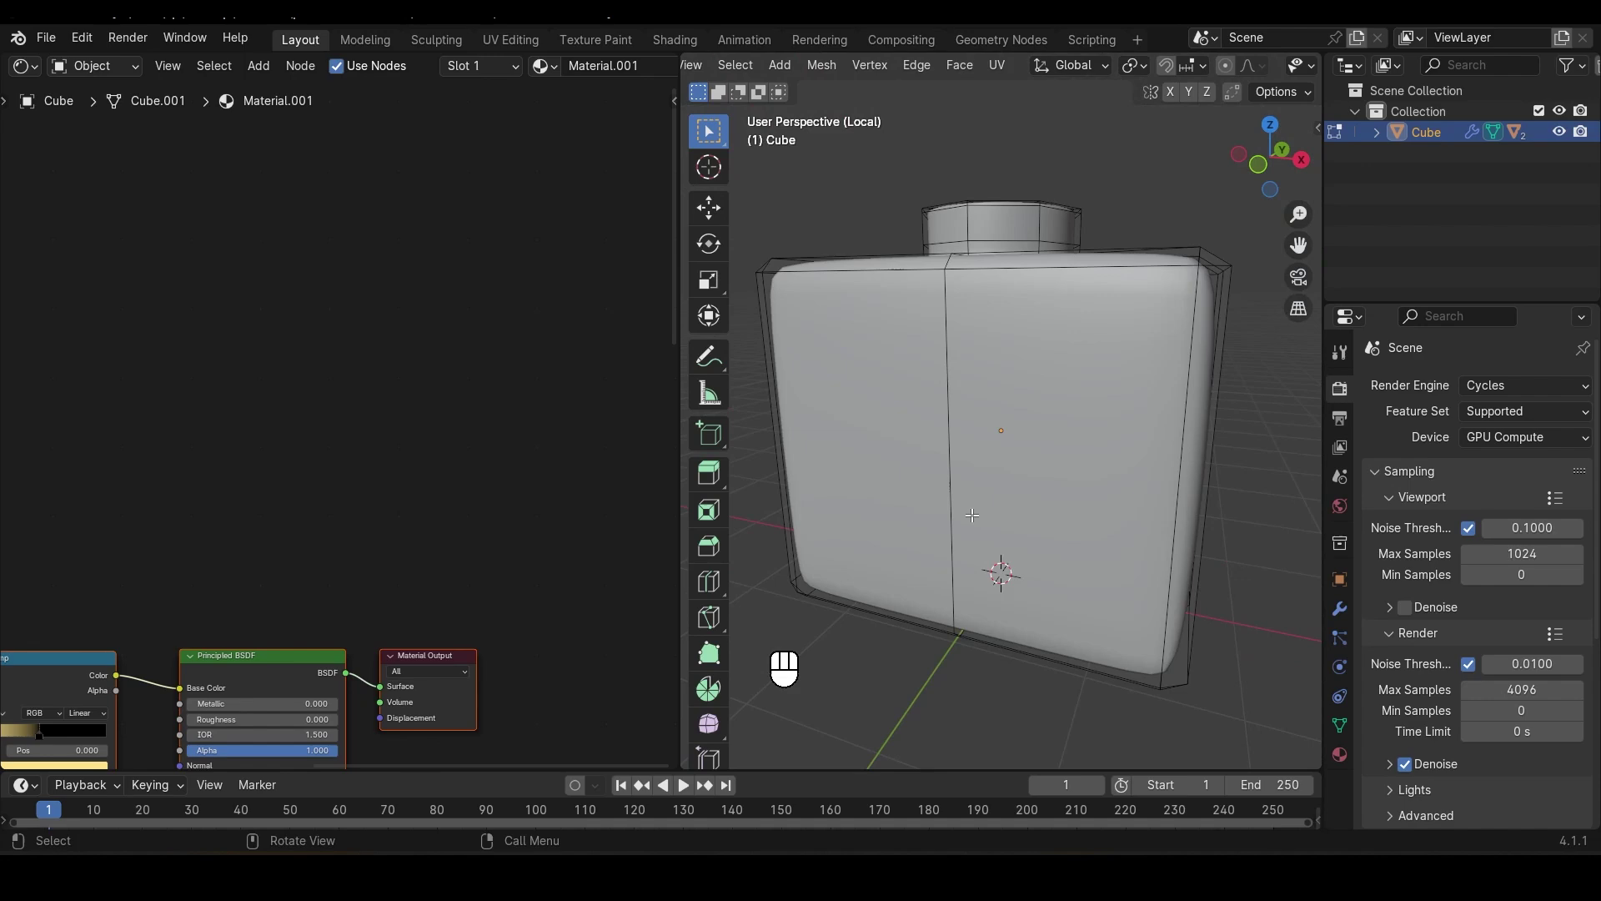
{"action": "key", "text": "alt+z"}
{"action": "middle_click_drag", "start_coordinate": [1031, 582], "coordinate": [1034, 588]}
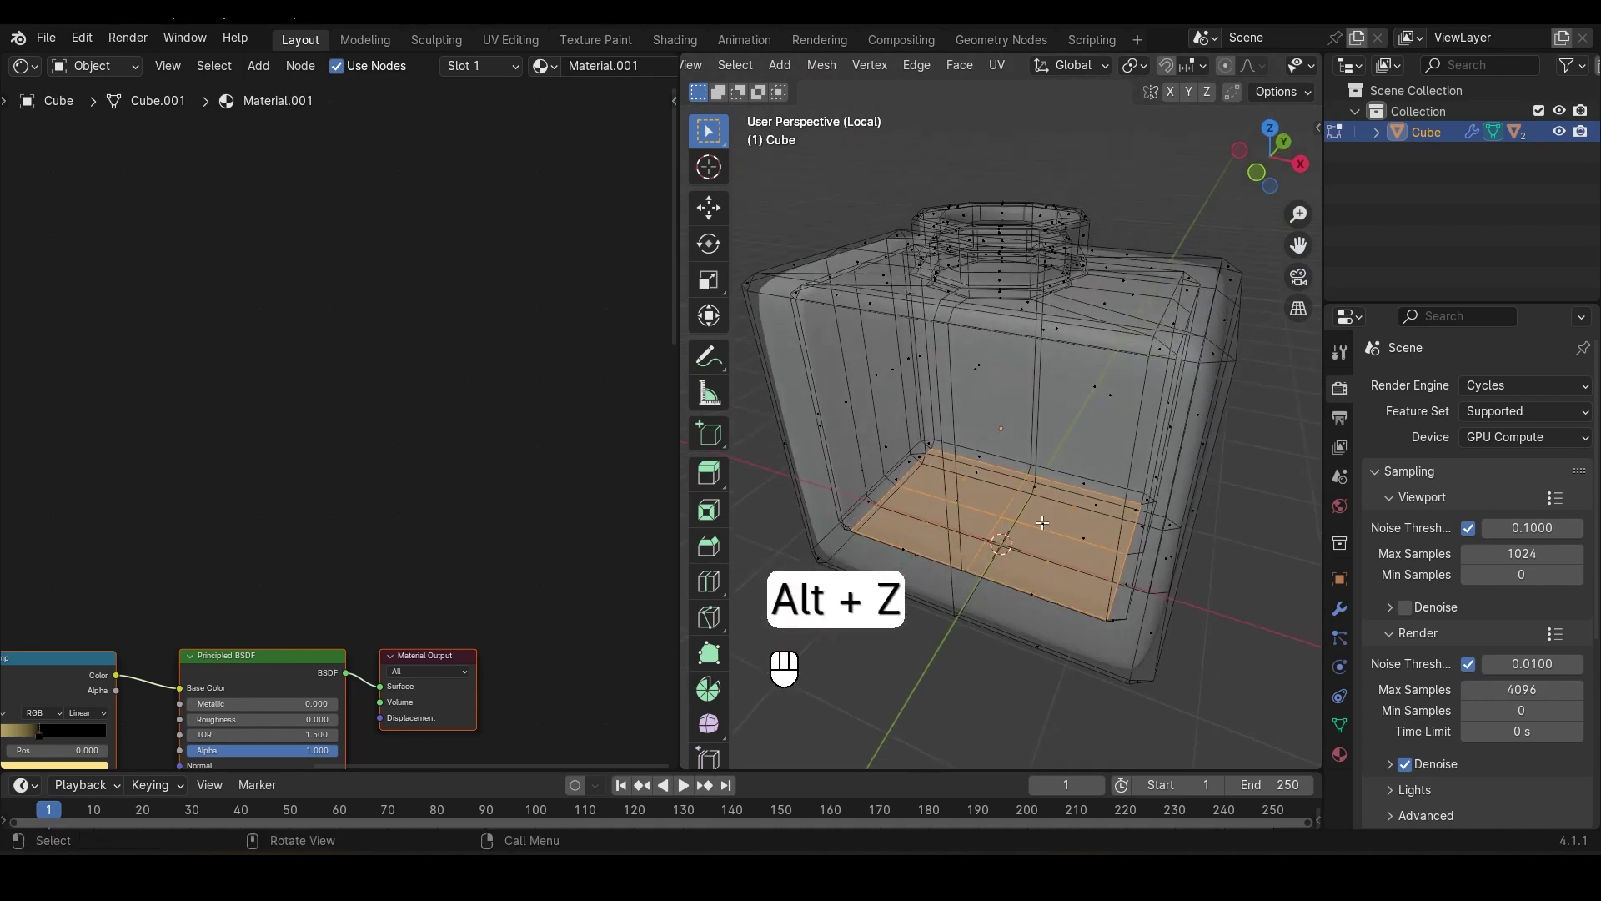
{"action": "middle_click_drag", "start_coordinate": [1004, 531], "coordinate": [1051, 533]}
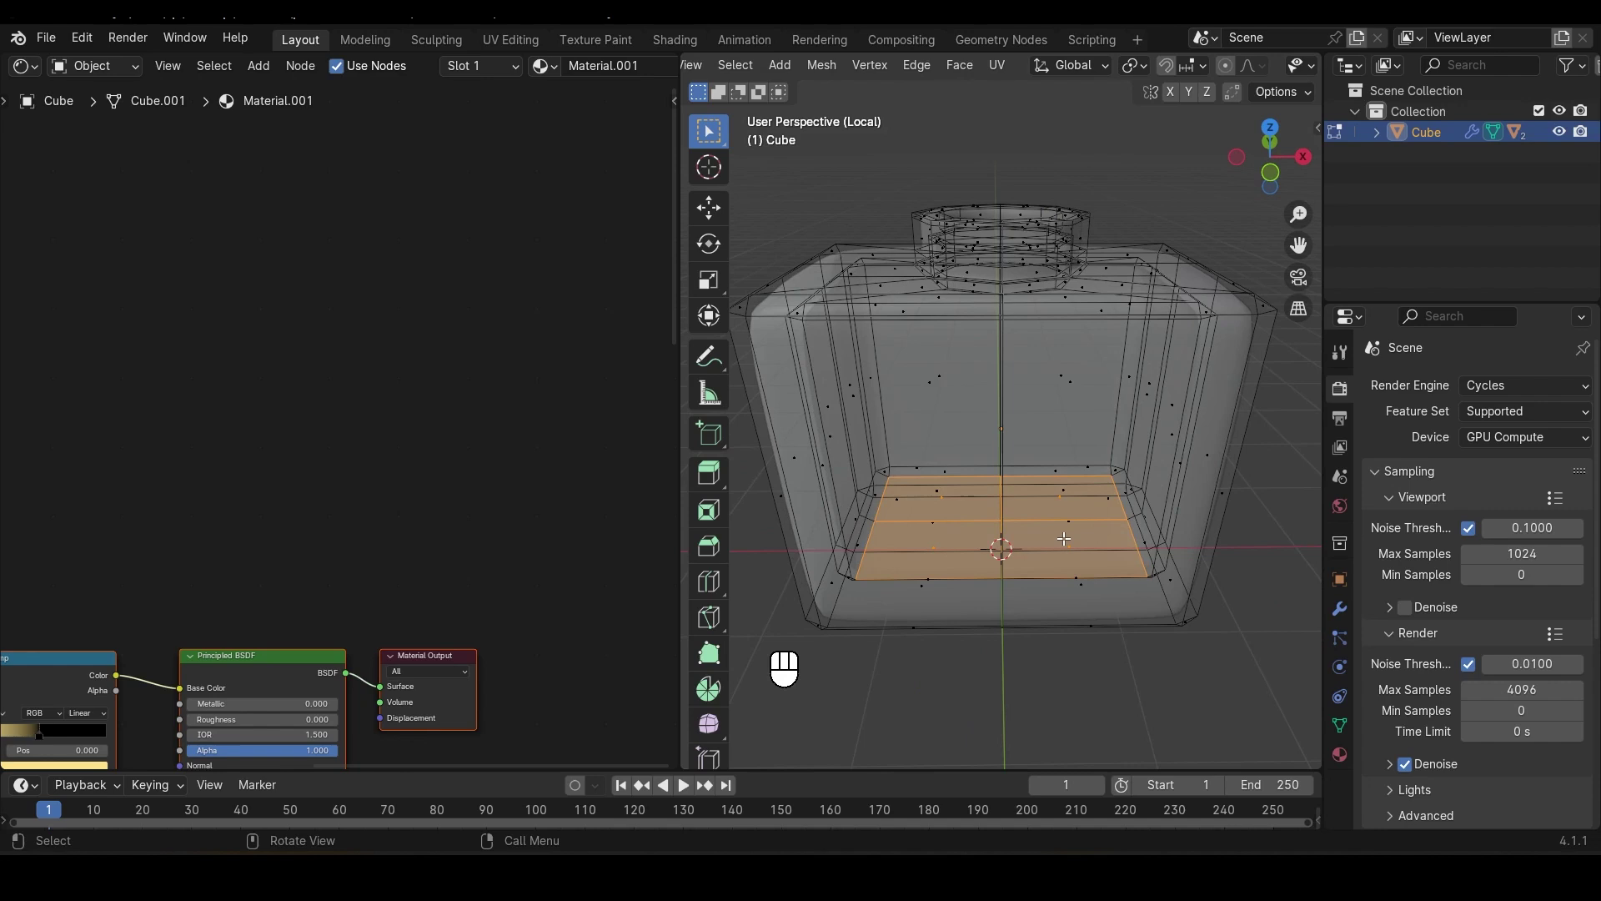
Grow the face selection three times from the inner floor to take in the bottle's interior walls
{"action": "key", "text": "ctrl+KP_Add"}
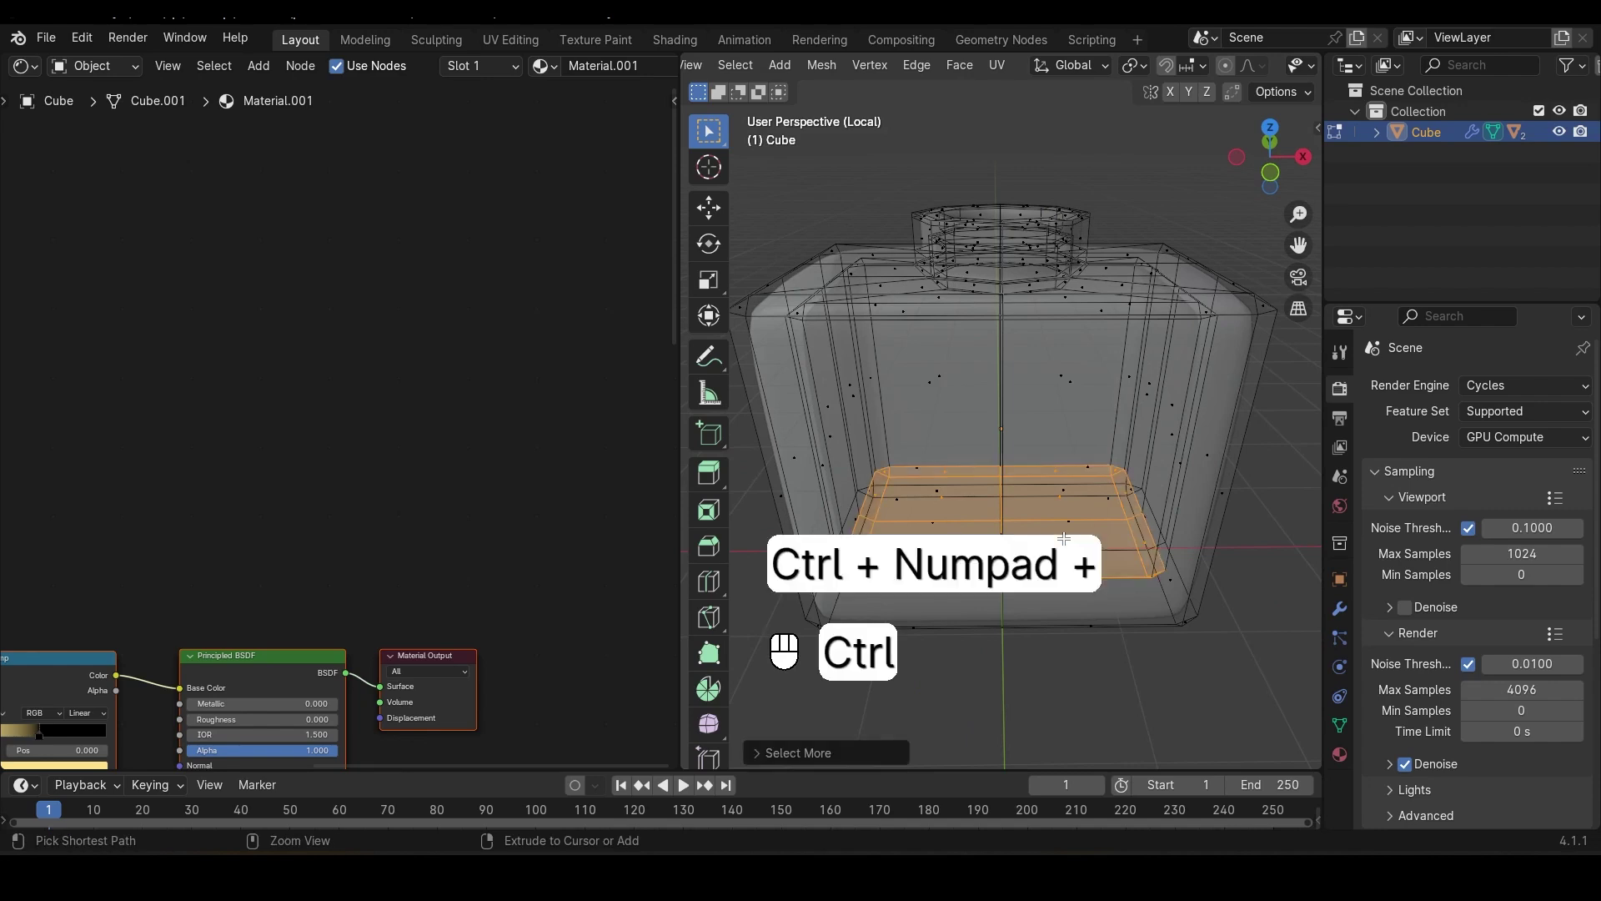
{"action": "key", "text": "ctrl+KP_Add"}
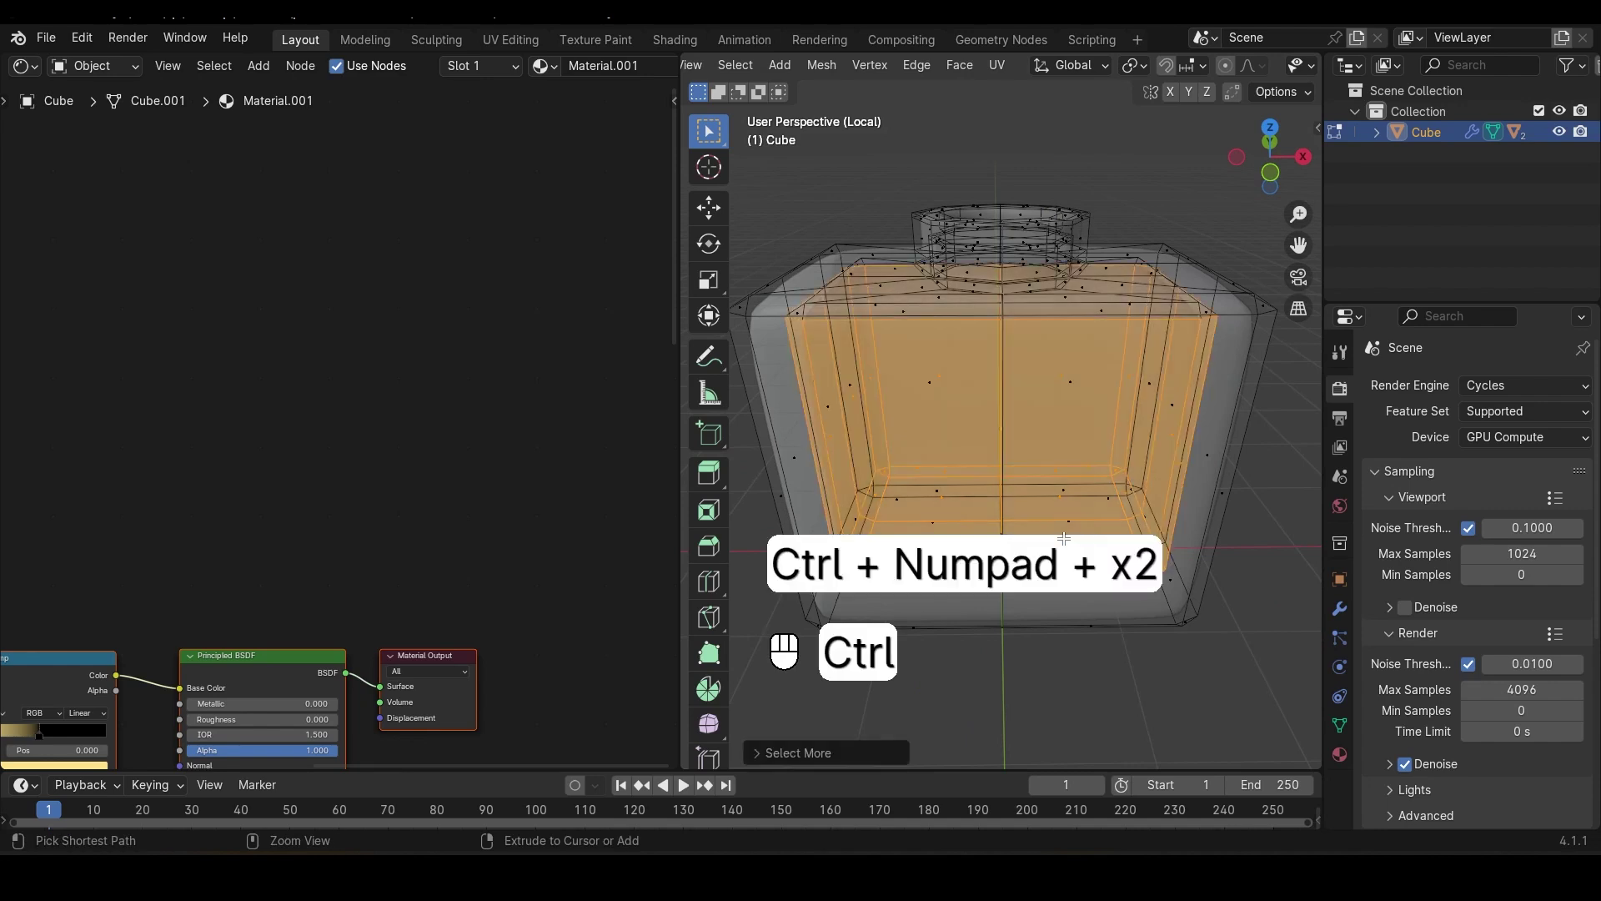
{"action": "key", "text": "ctrl+KP_Add"}
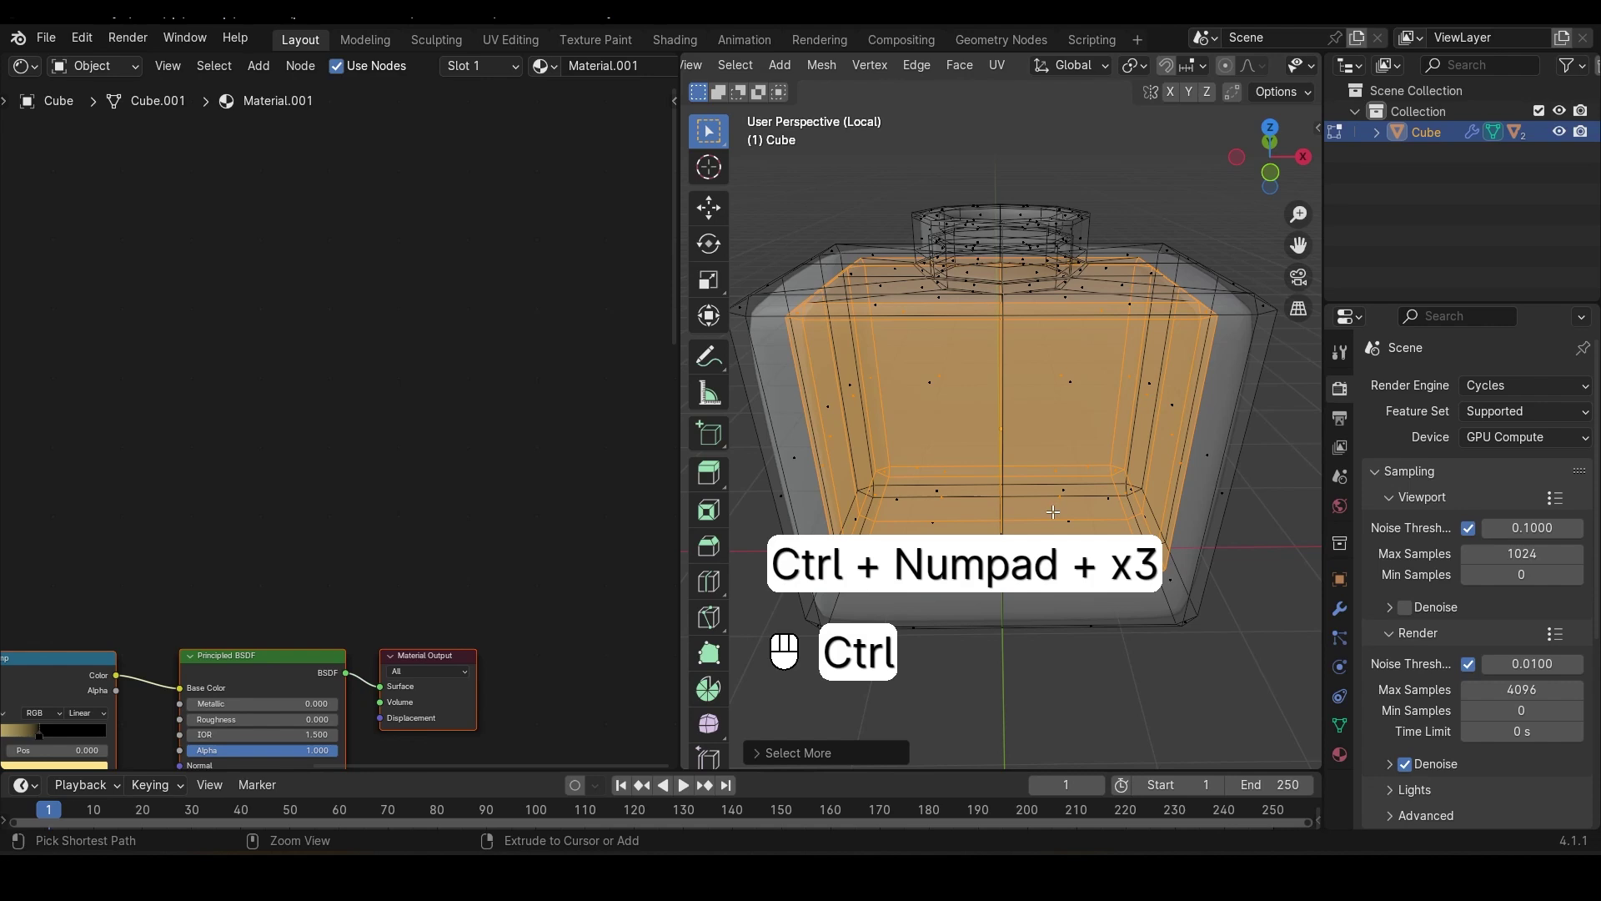
{"action": "scroll", "coordinate": [1015, 406], "scroll_direction": "down", "scroll_amount": 2}
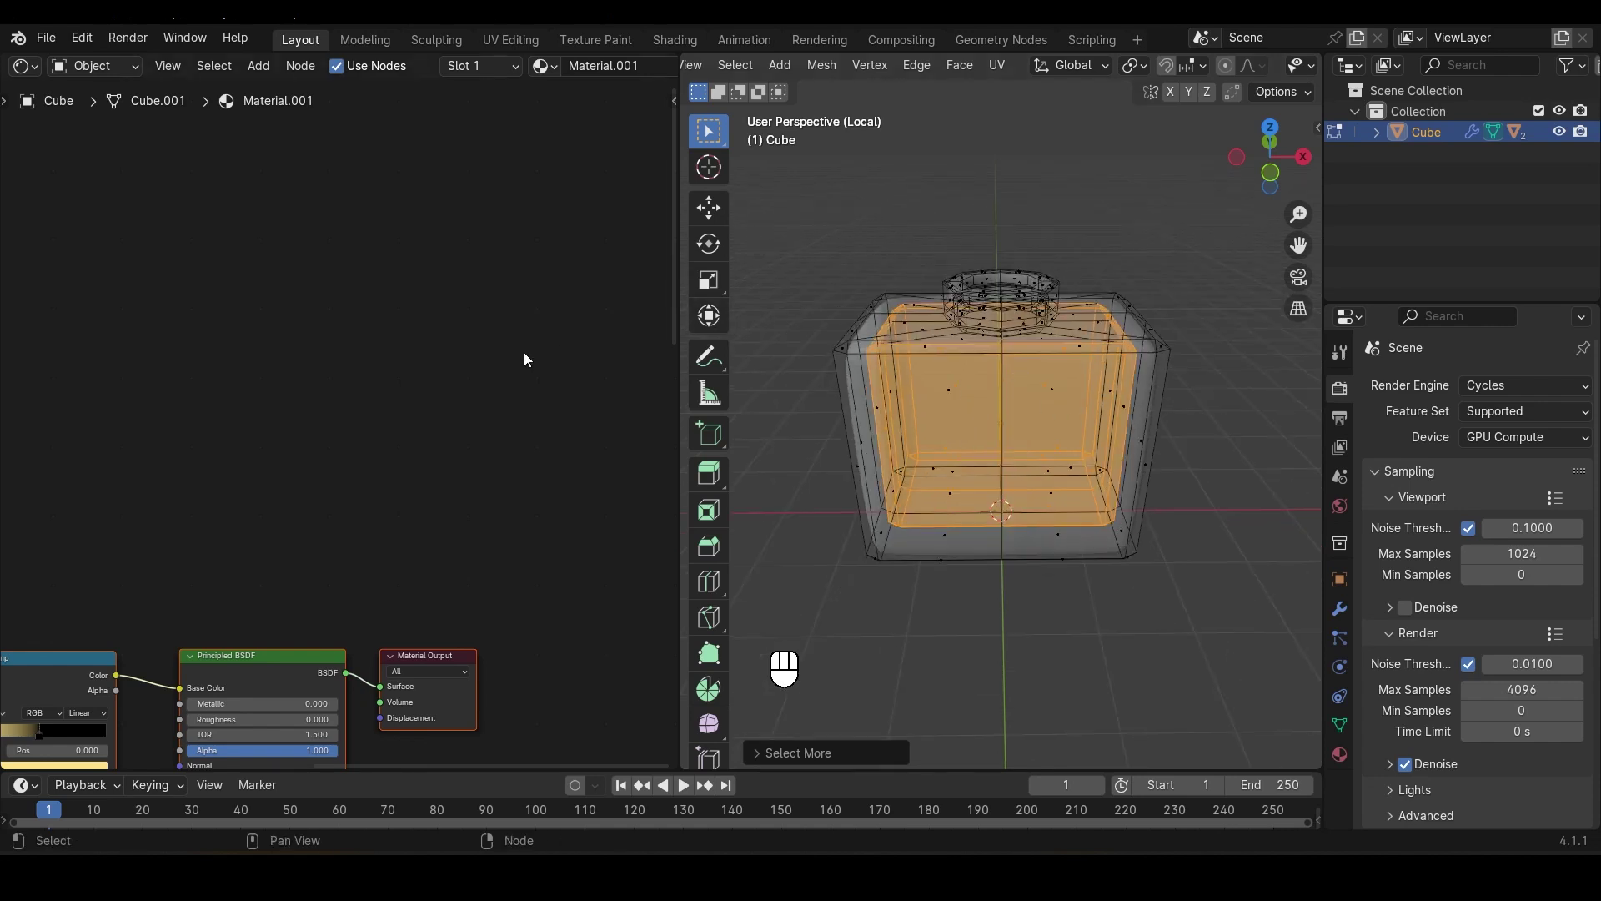
Assign Material.002 from the second material slot to the selected interior faces of the bottle
{"action": "key", "text": "Home"}
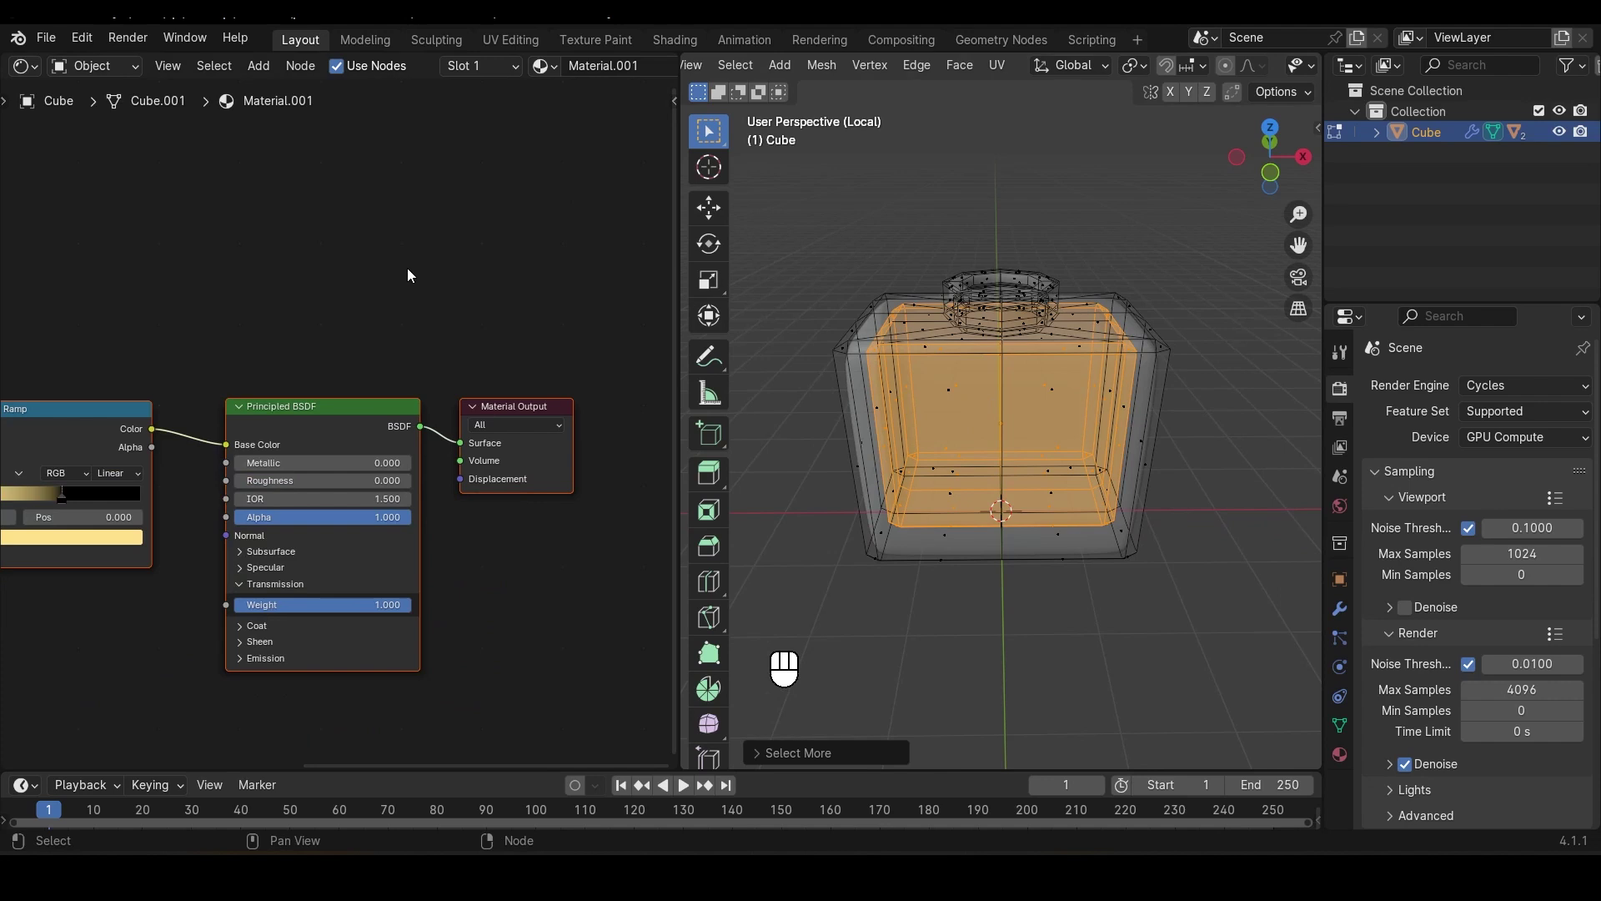
{"action": "left_click", "coordinate": [464, 72]}
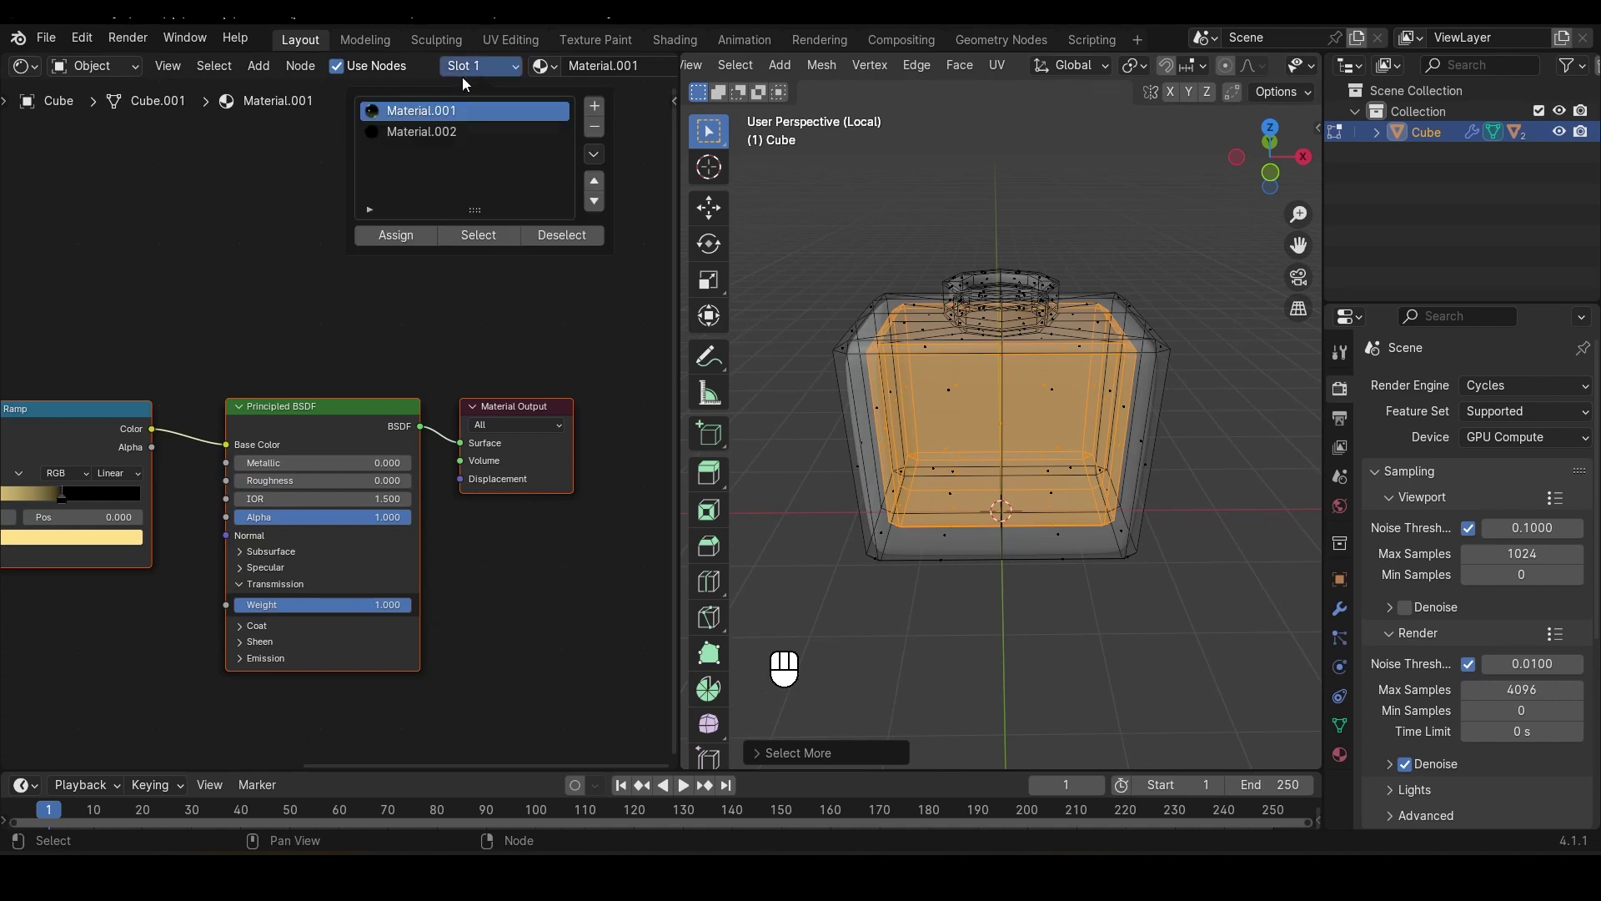
{"action": "left_click", "coordinate": [431, 132]}
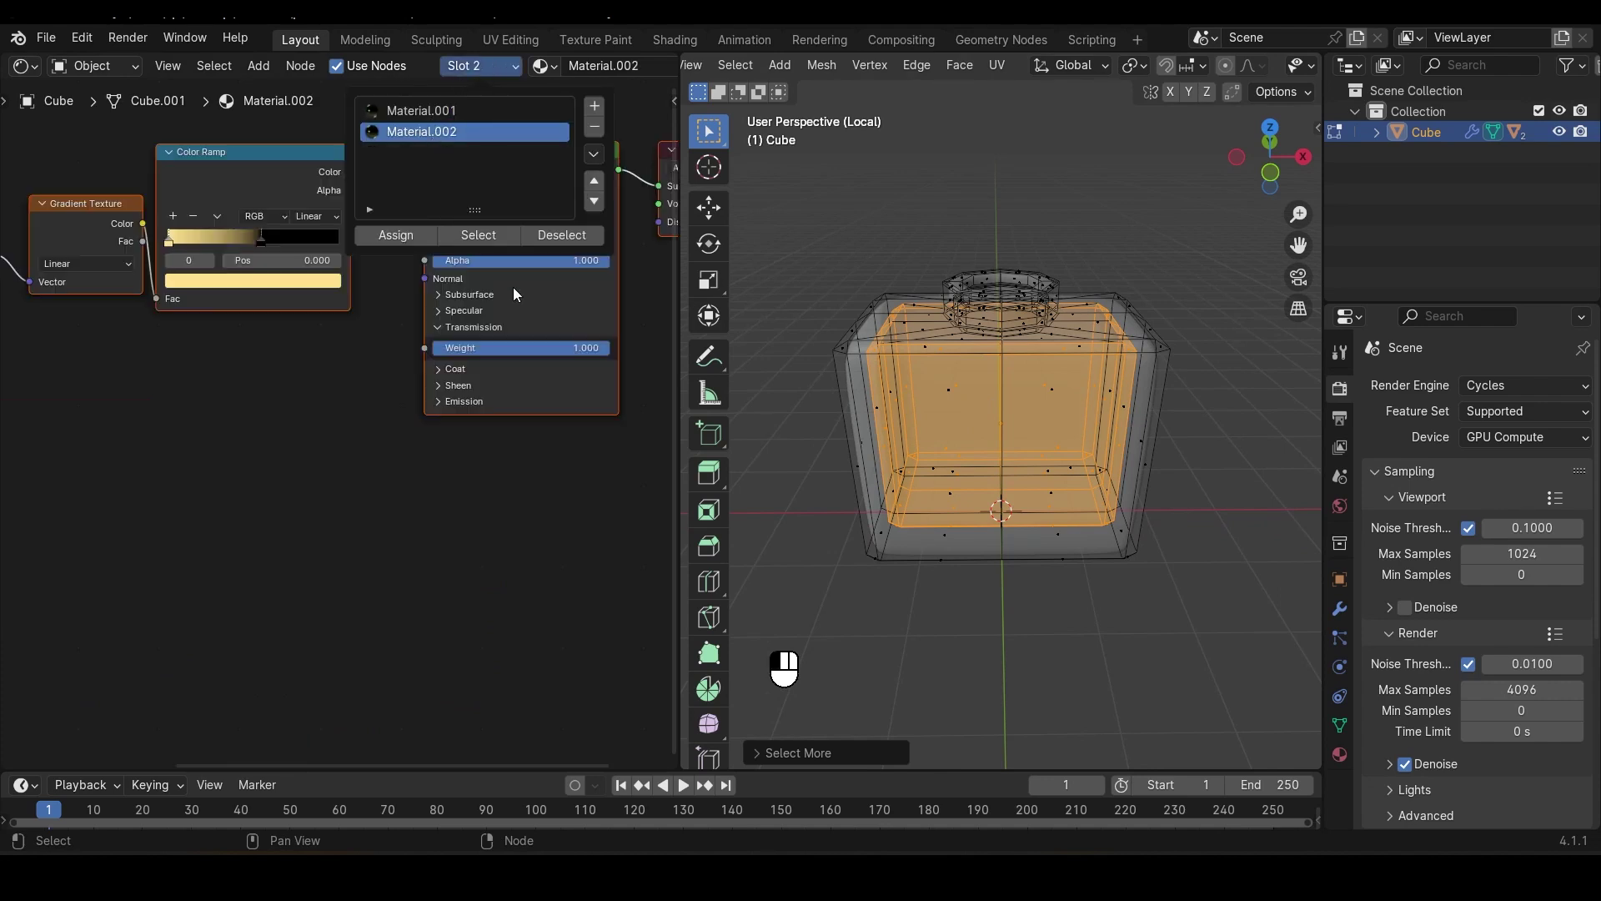
{"action": "left_click", "coordinate": [414, 233]}
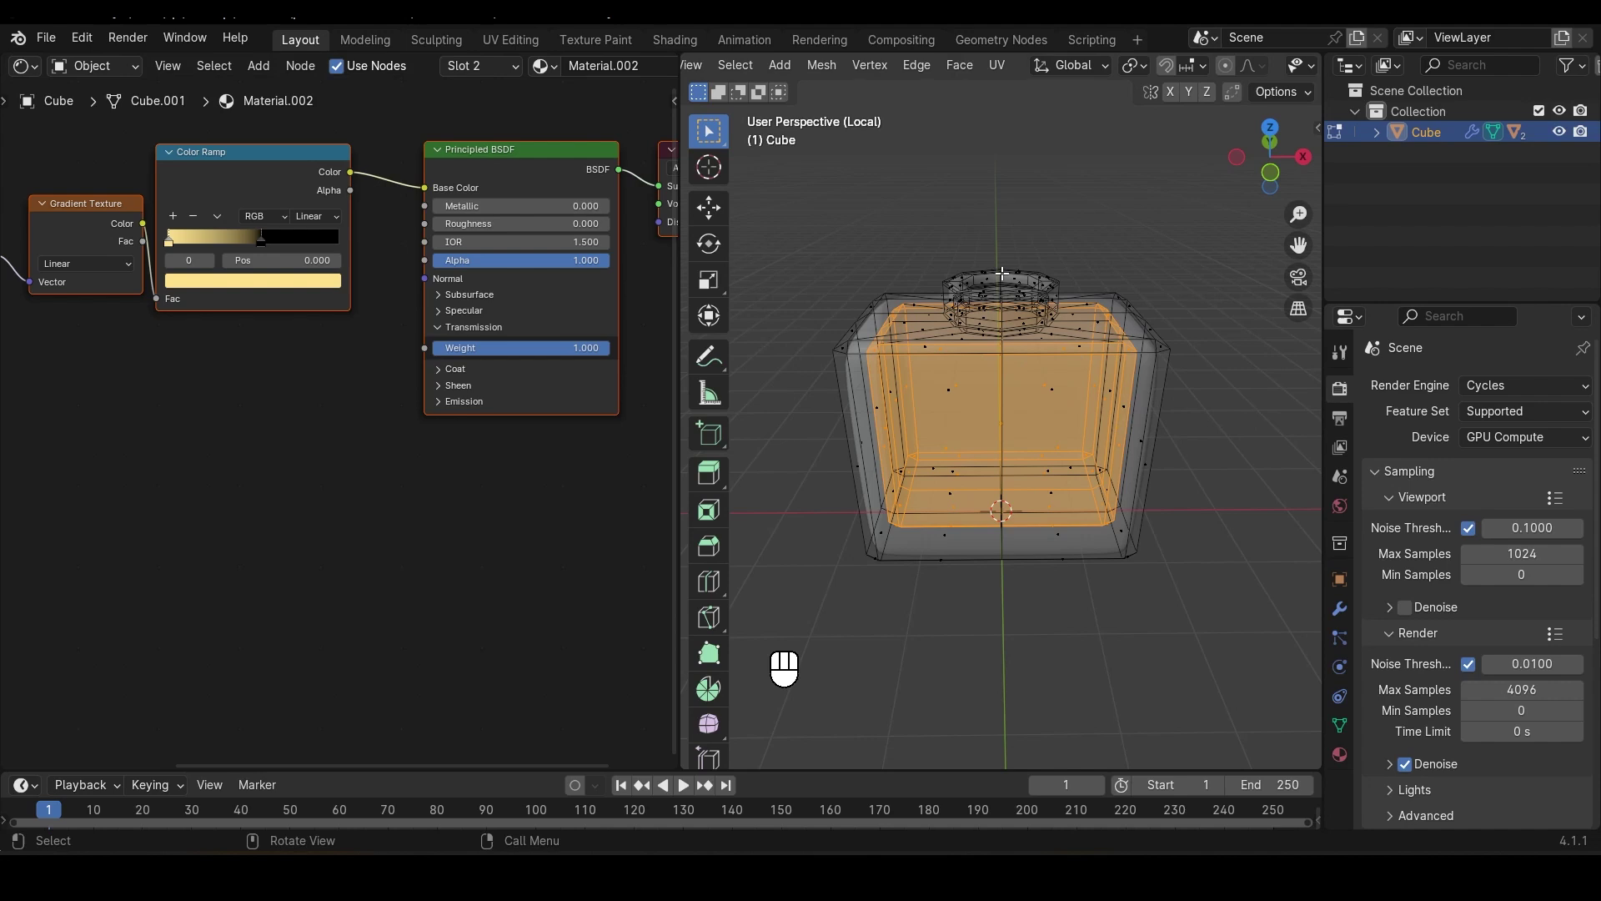
Leave local view with X-ray turned off and display the bottle in rendered shading
{"action": "key", "text": "alt"}
{"action": "key", "text": "alt+z"}
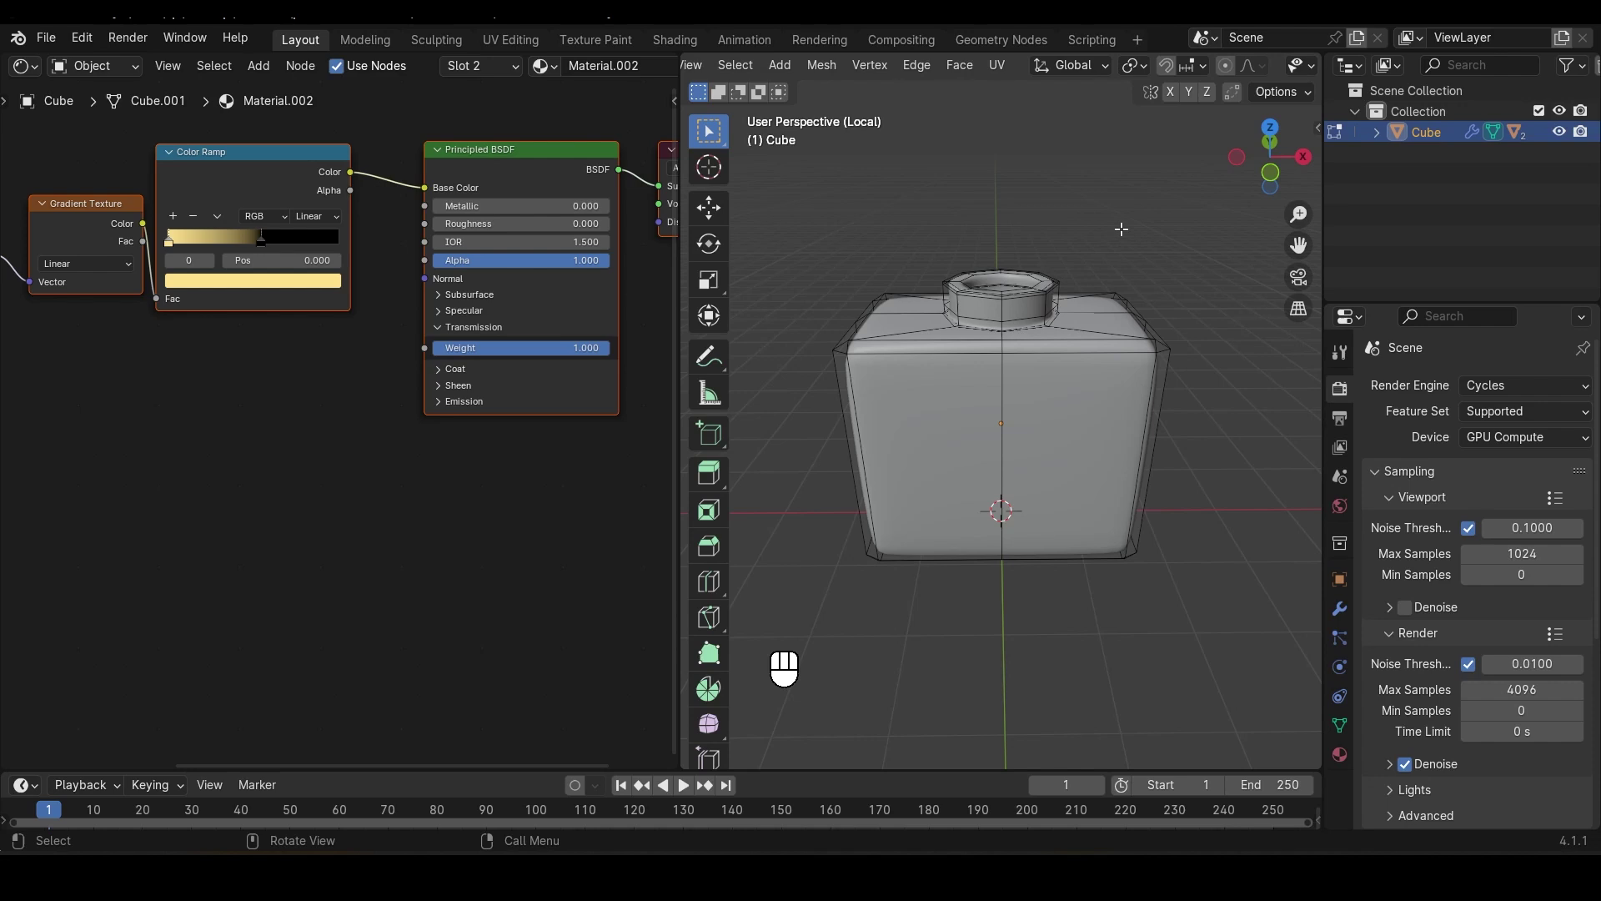
{"action": "key", "text": "slash"}
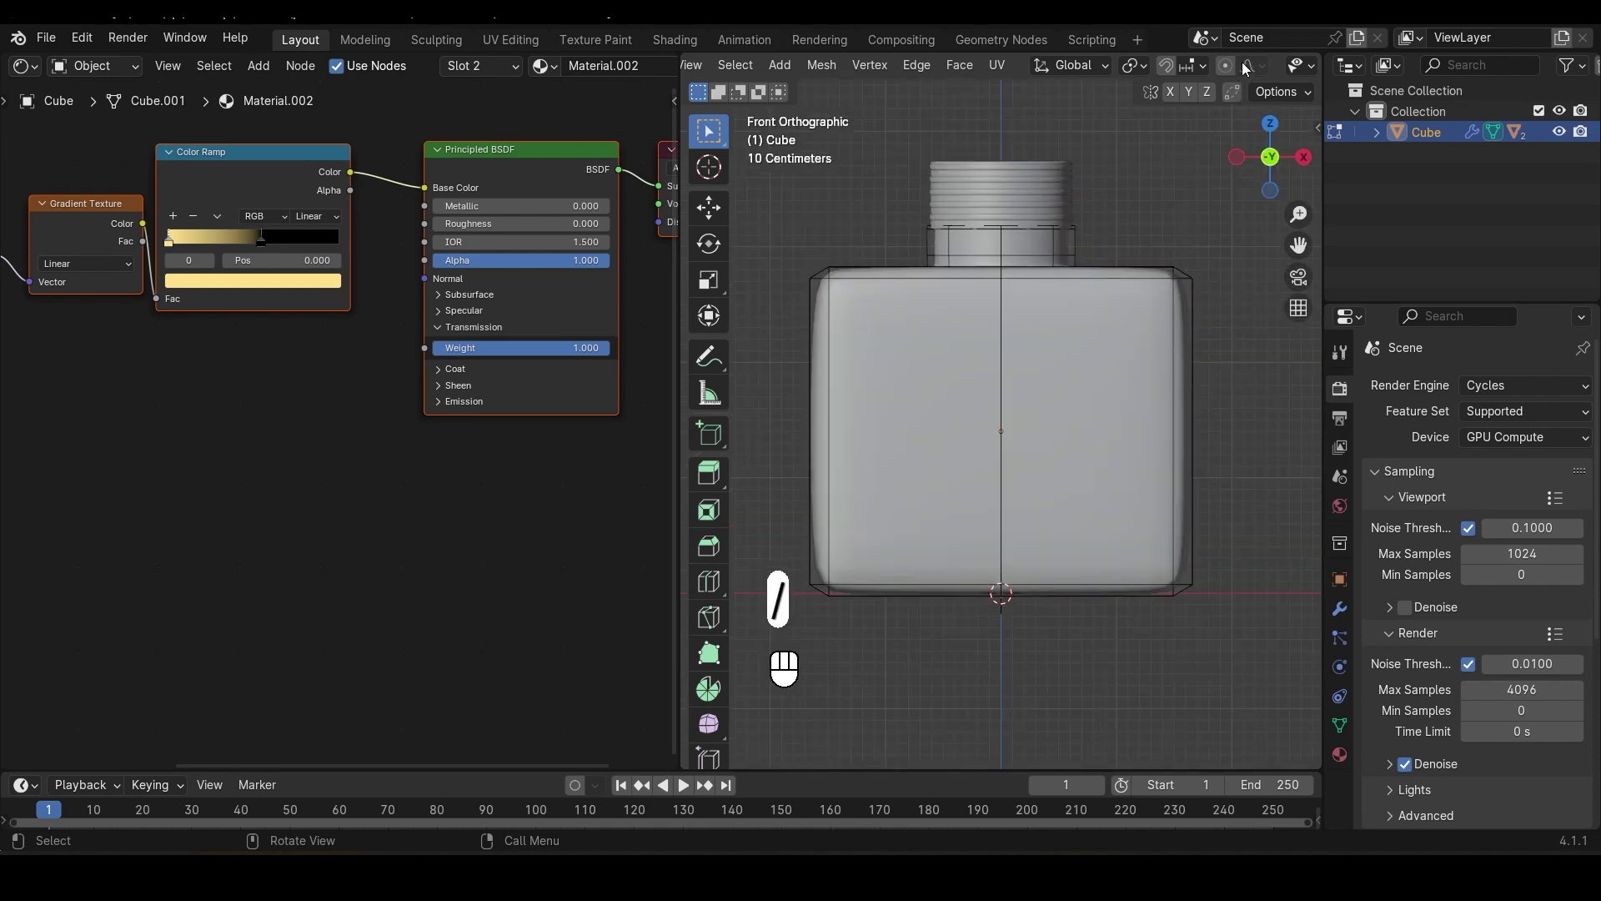
{"action": "scroll", "coordinate": [1245, 67], "scroll_direction": "down", "scroll_amount": 5}
{"action": "scroll", "coordinate": [1245, 66], "scroll_direction": "down", "scroll_amount": 1}
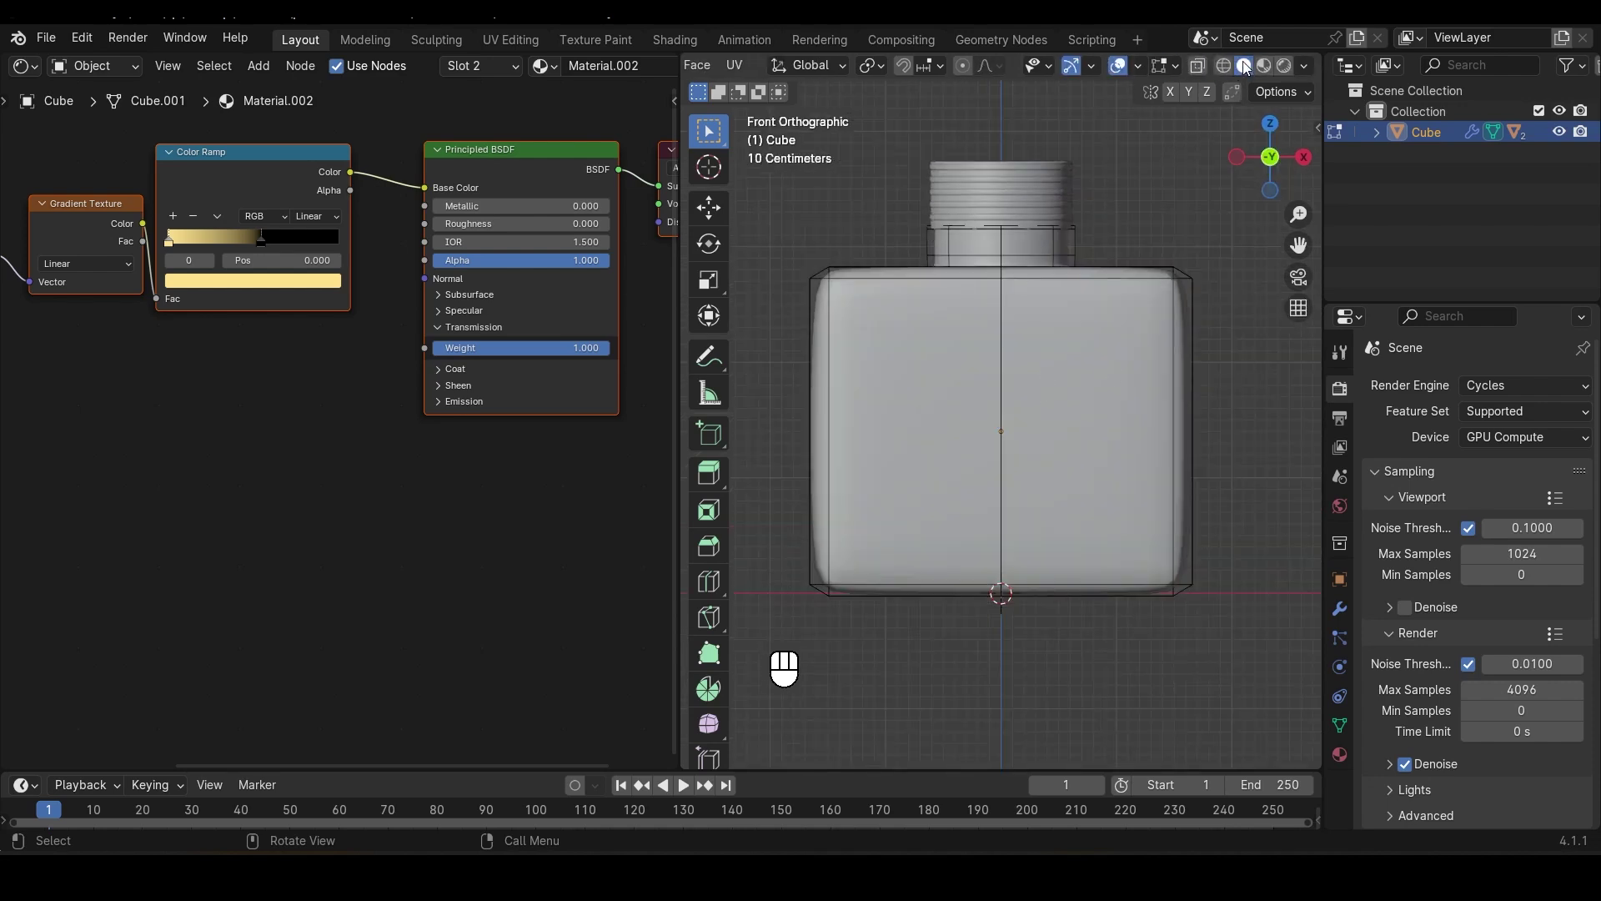
{"action": "left_click", "coordinate": [1285, 67]}
Try a blue colour on the first stop of Material.002's Color Ramp and undo it
{"action": "middle_click_drag", "start_coordinate": [273, 500], "coordinate": [277, 692]}
{"action": "scroll", "coordinate": [310, 537], "scroll_direction": "up", "scroll_amount": 4}
{"action": "middle_click_drag", "start_coordinate": [312, 536], "coordinate": [285, 512]}
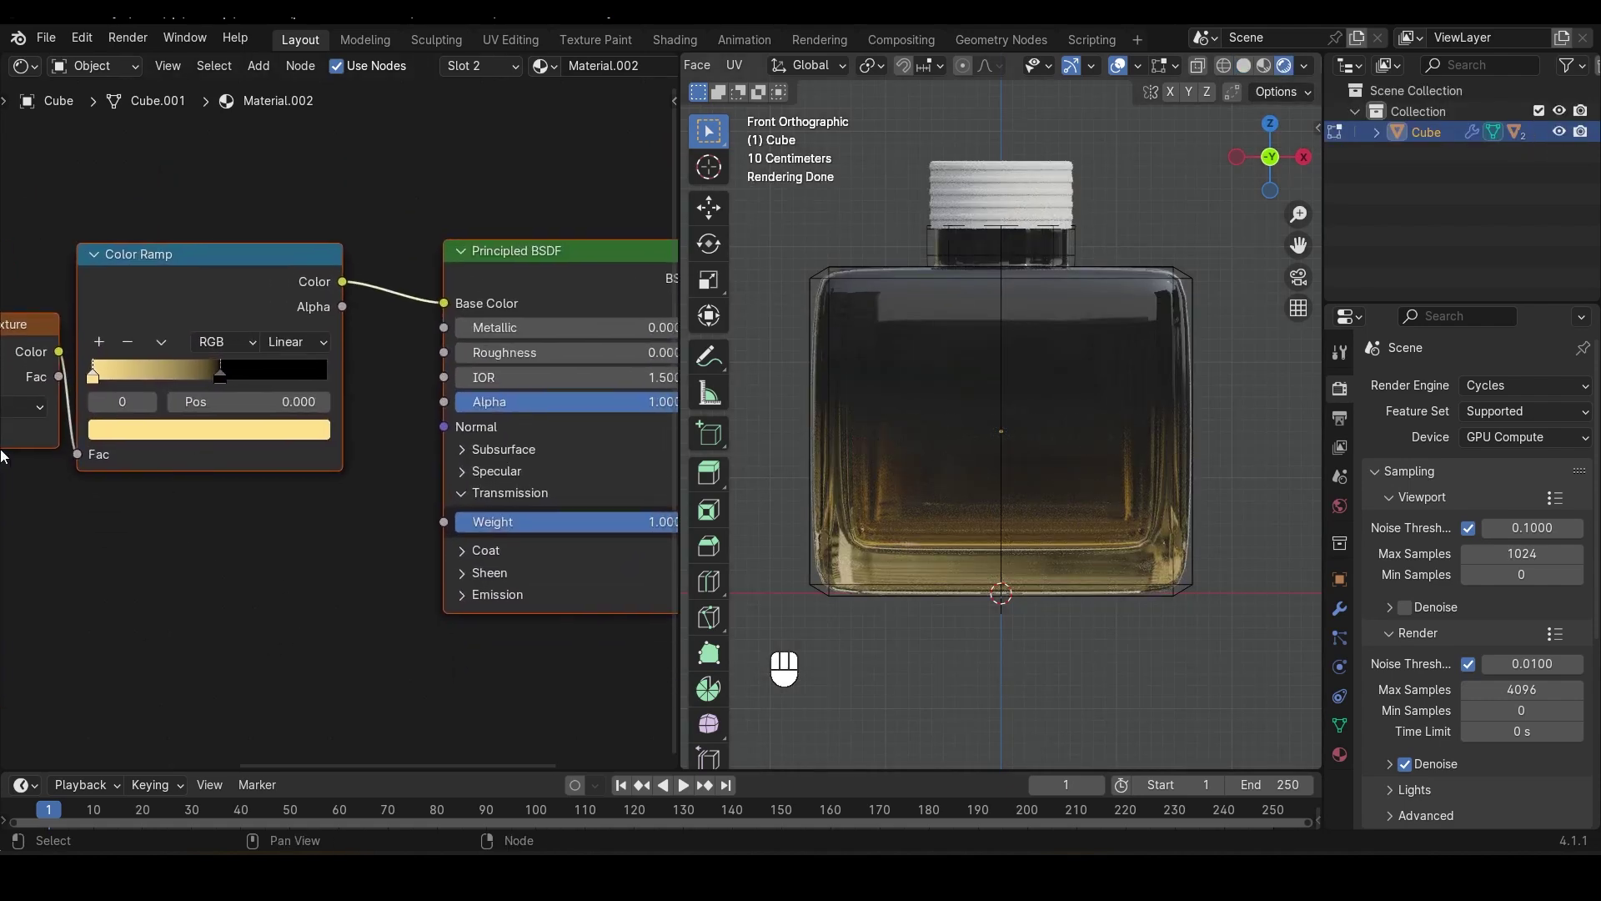
{"action": "left_click", "coordinate": [276, 428]}
{"action": "left_click", "coordinate": [268, 142]}
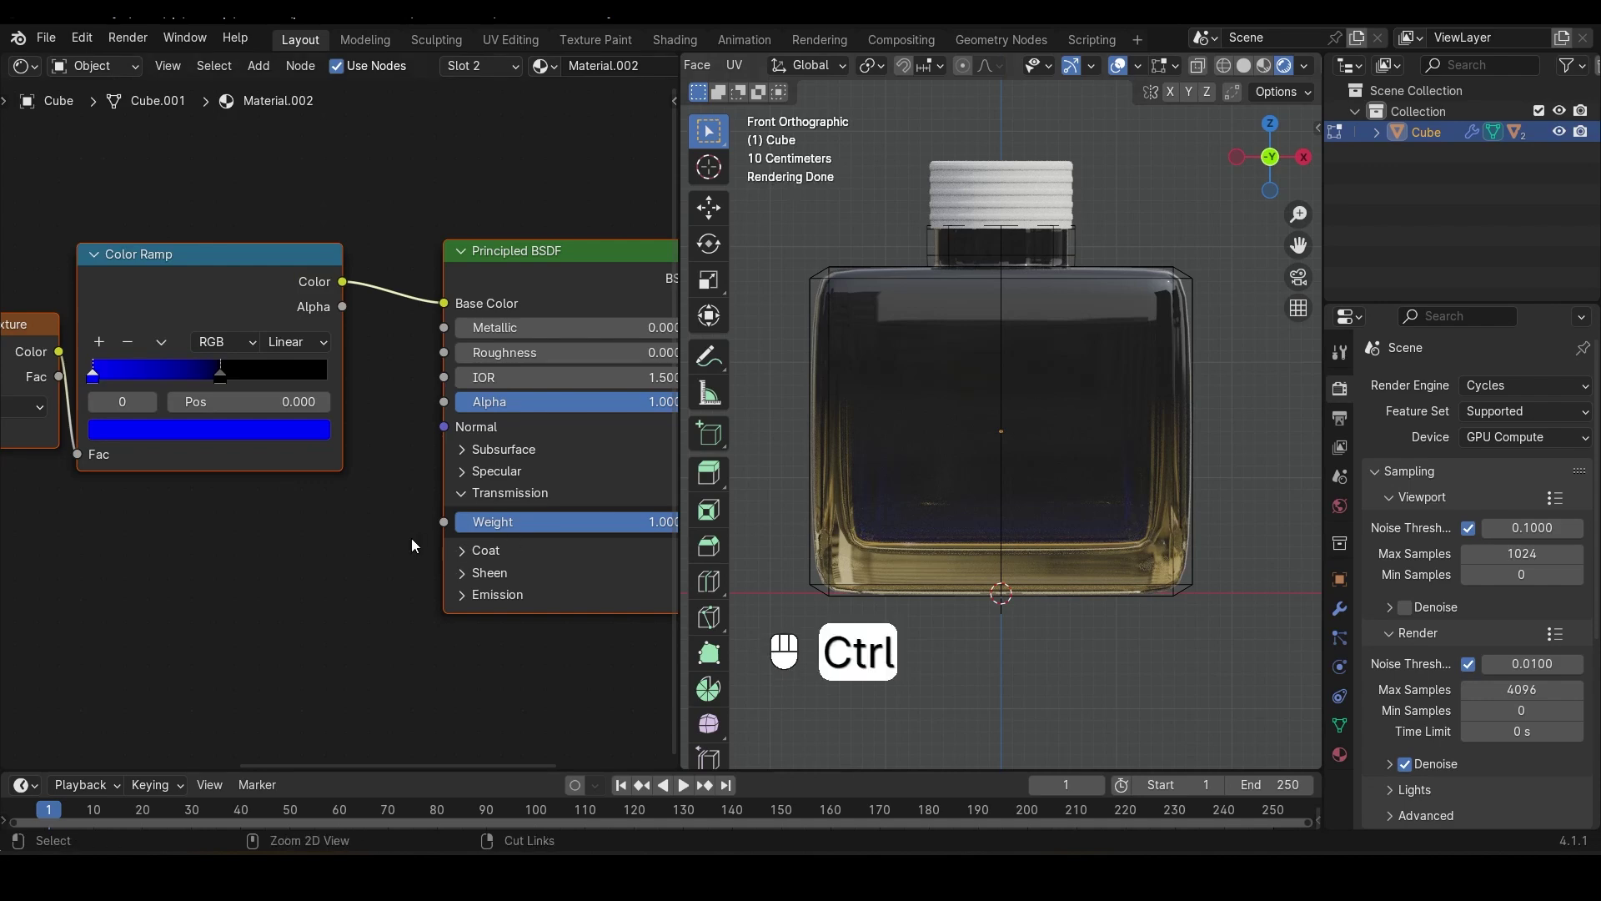
{"action": "key", "text": "ctrl+z"}
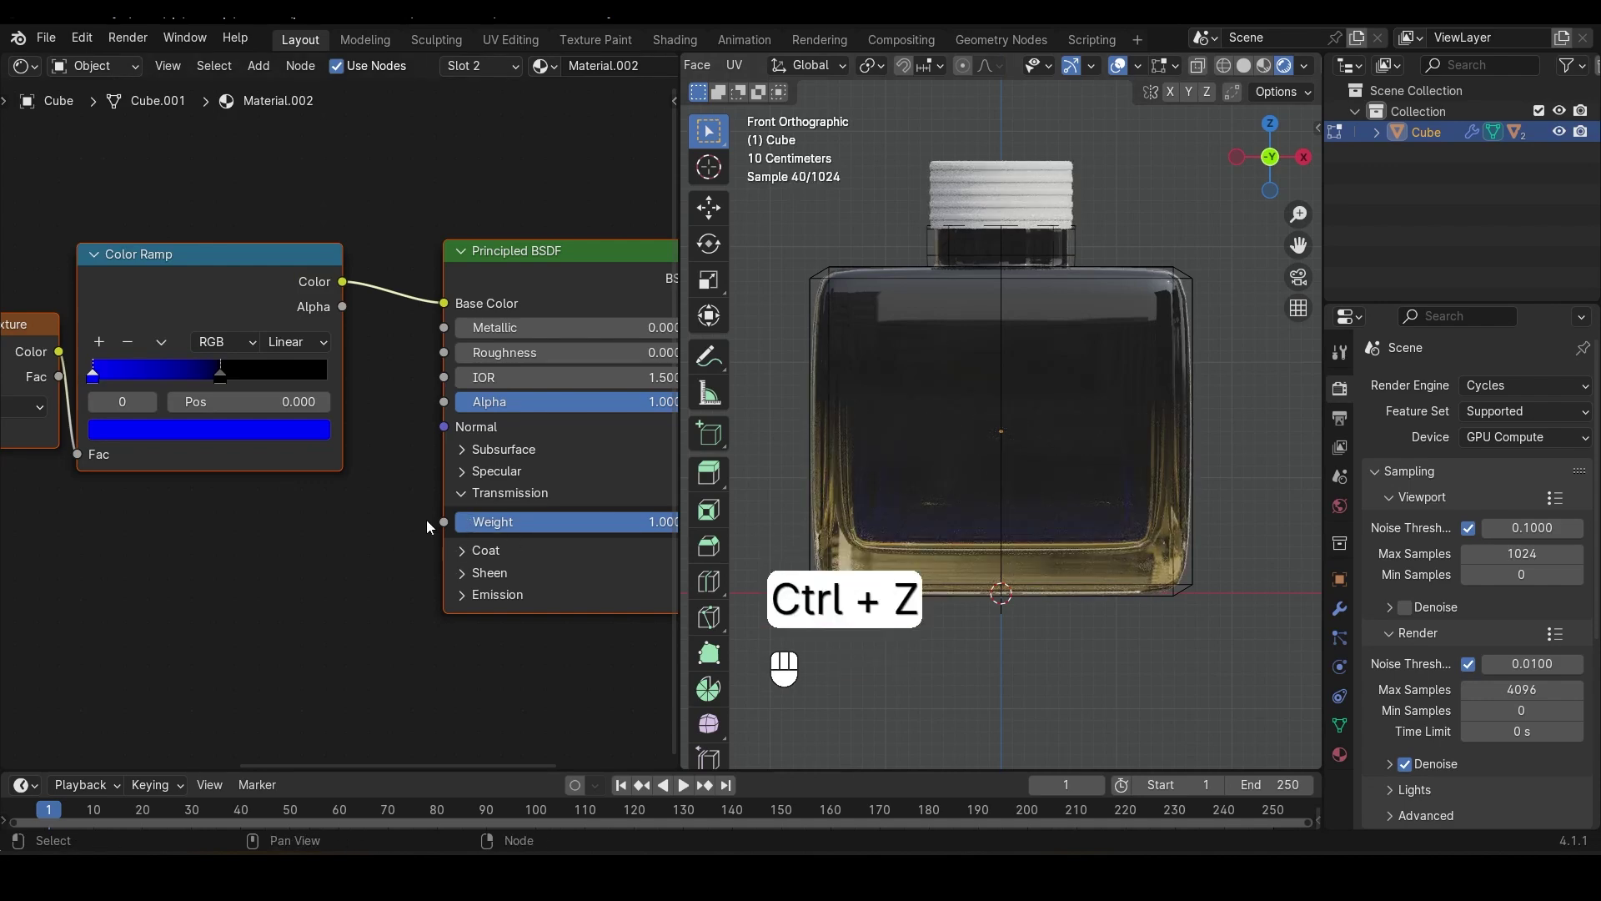
{"action": "key", "text": "ctrl+z"}
{"action": "key", "text": "ctrl+z"}
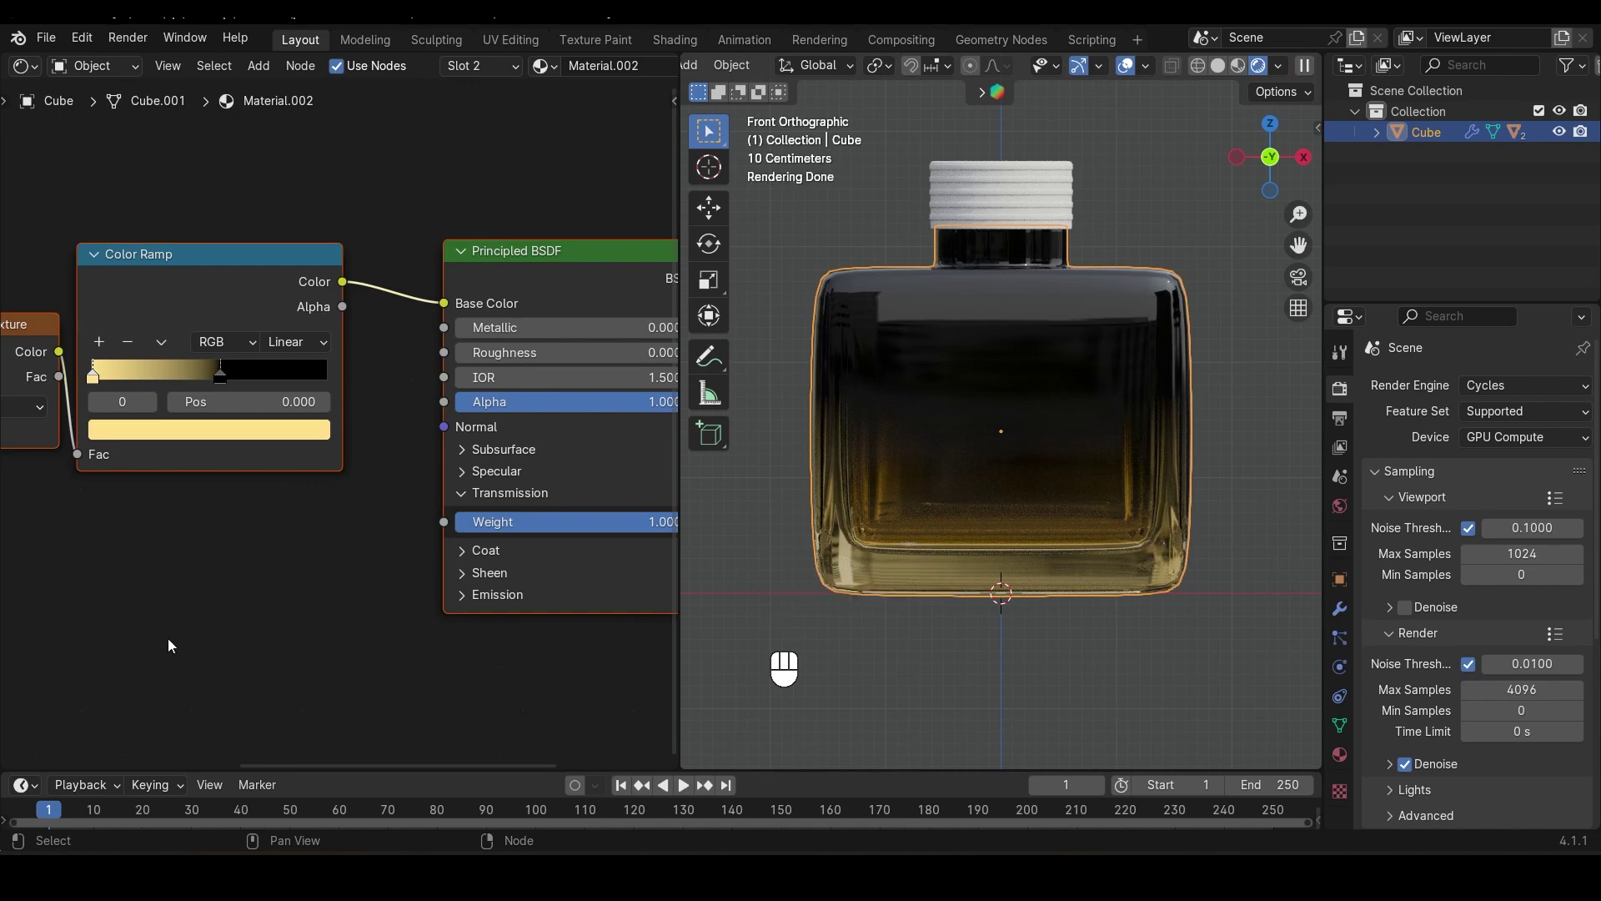
Slide the black stop of Material.002's Color Ramp closer to the yellow stop
{"action": "middle_click_drag", "start_coordinate": [219, 552], "coordinate": [270, 561]}
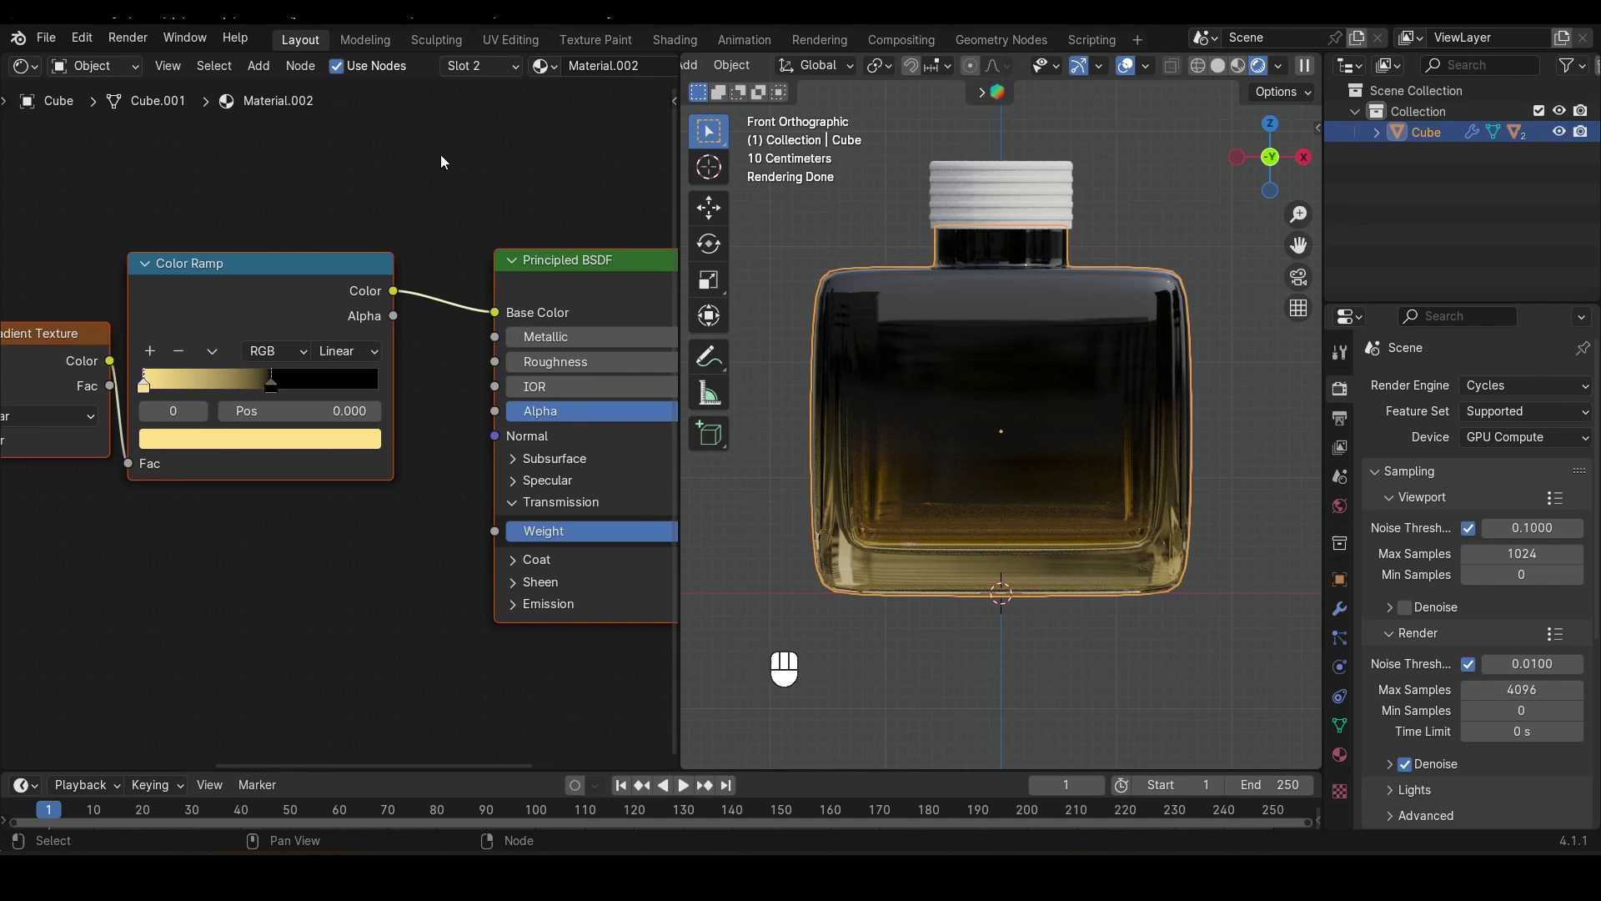
{"action": "left_click", "coordinate": [490, 64]}
{"action": "left_click", "coordinate": [442, 130]}
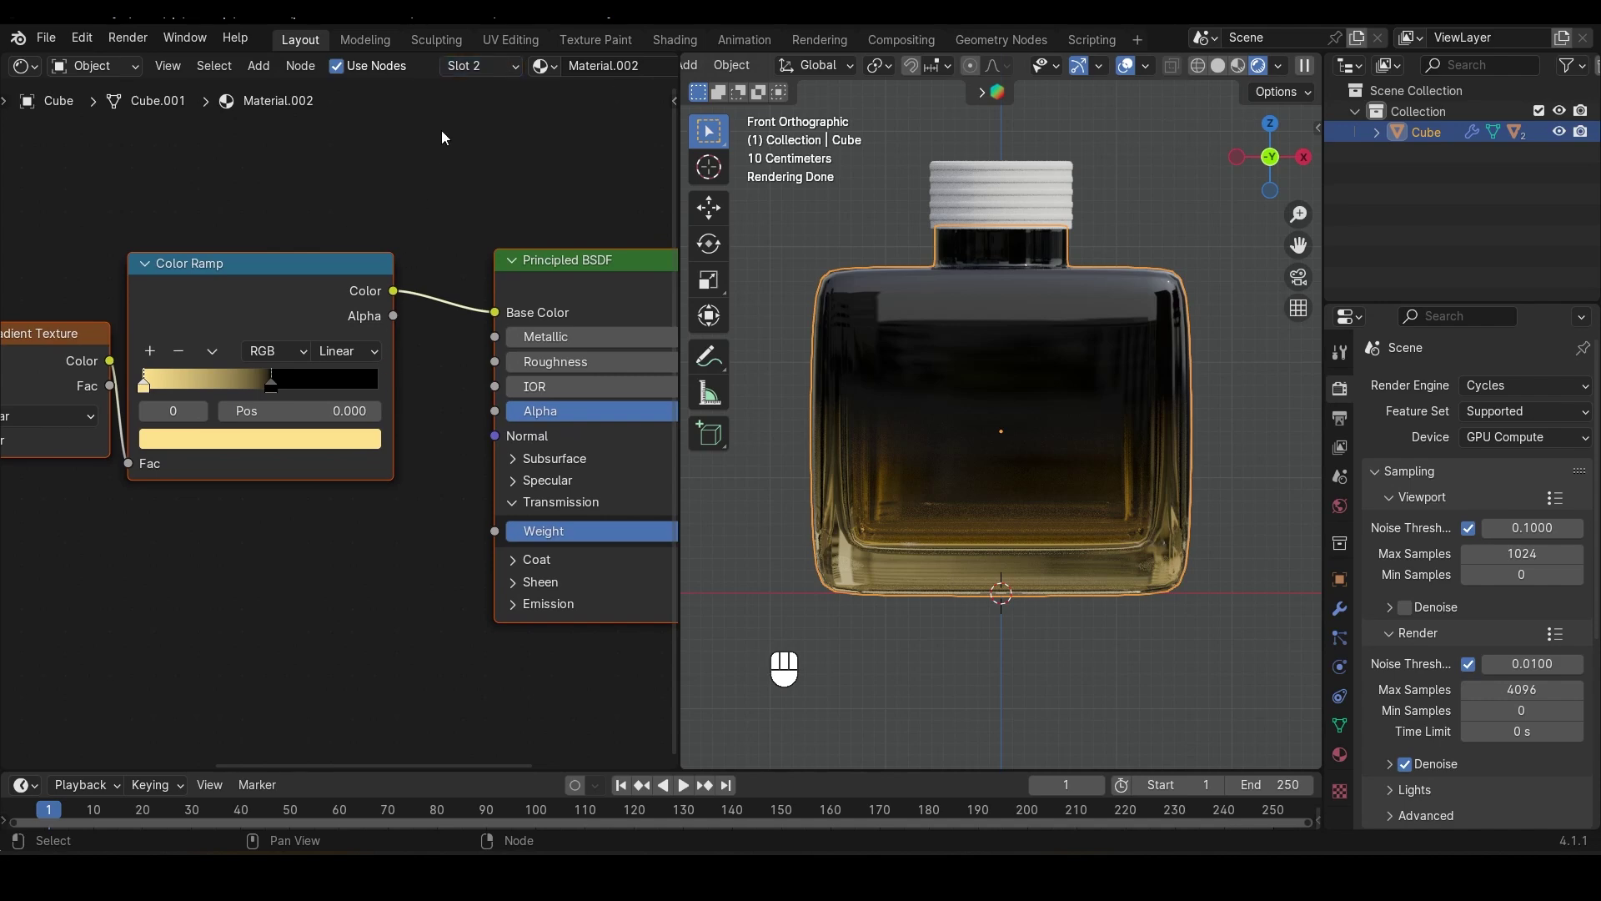
{"action": "left_click", "coordinate": [479, 73]}
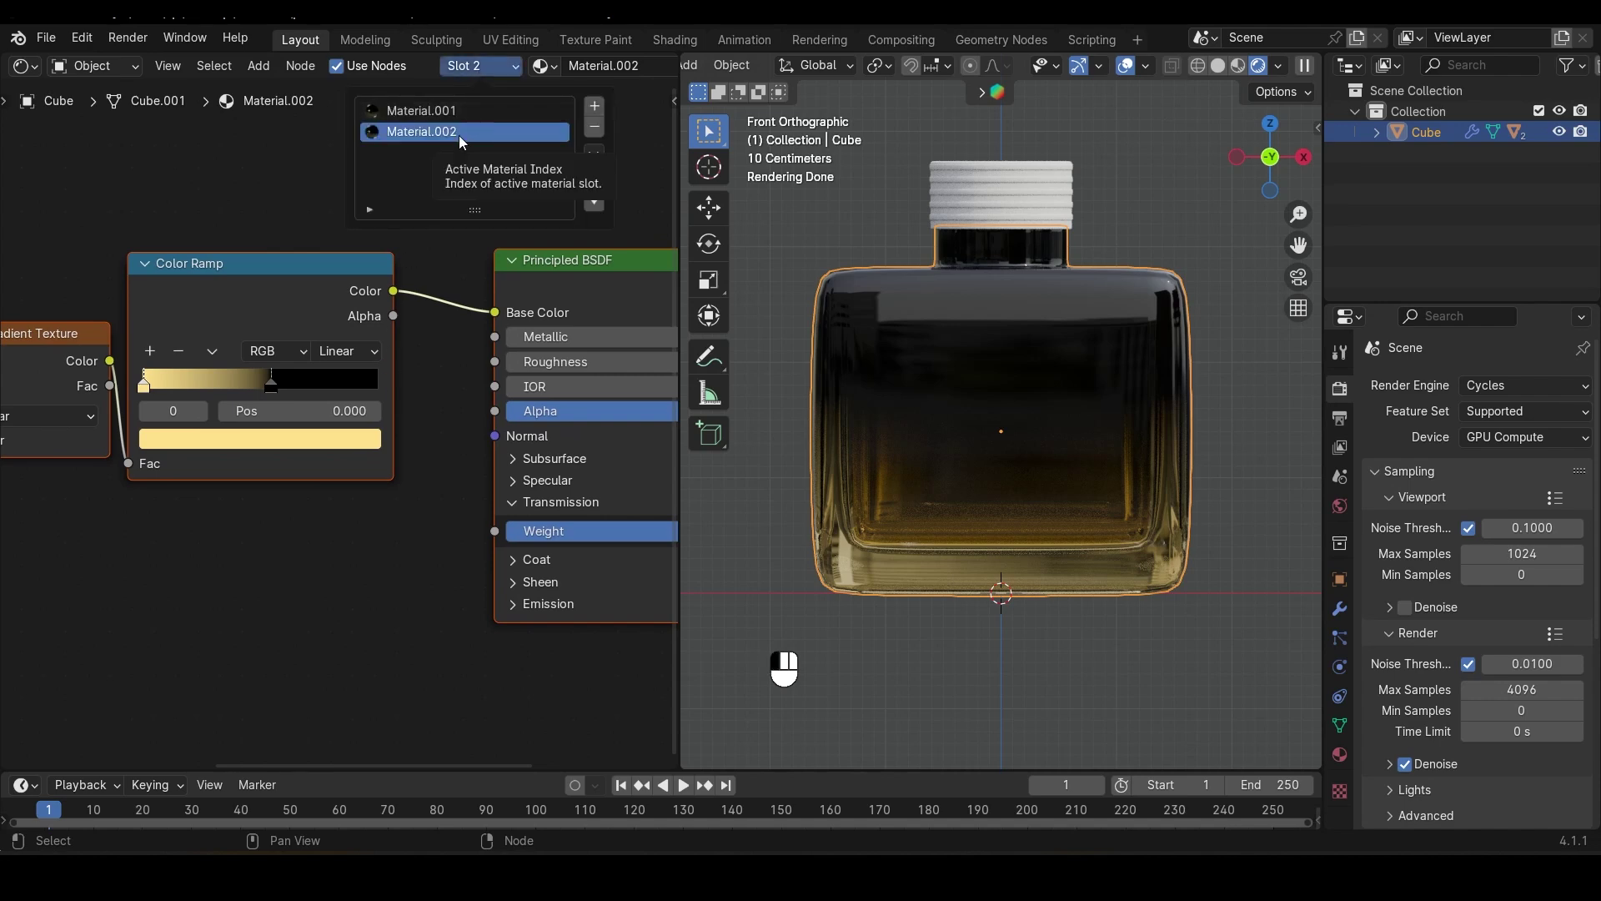
{"action": "scroll", "coordinate": [267, 574], "scroll_direction": "up", "scroll_amount": 2}
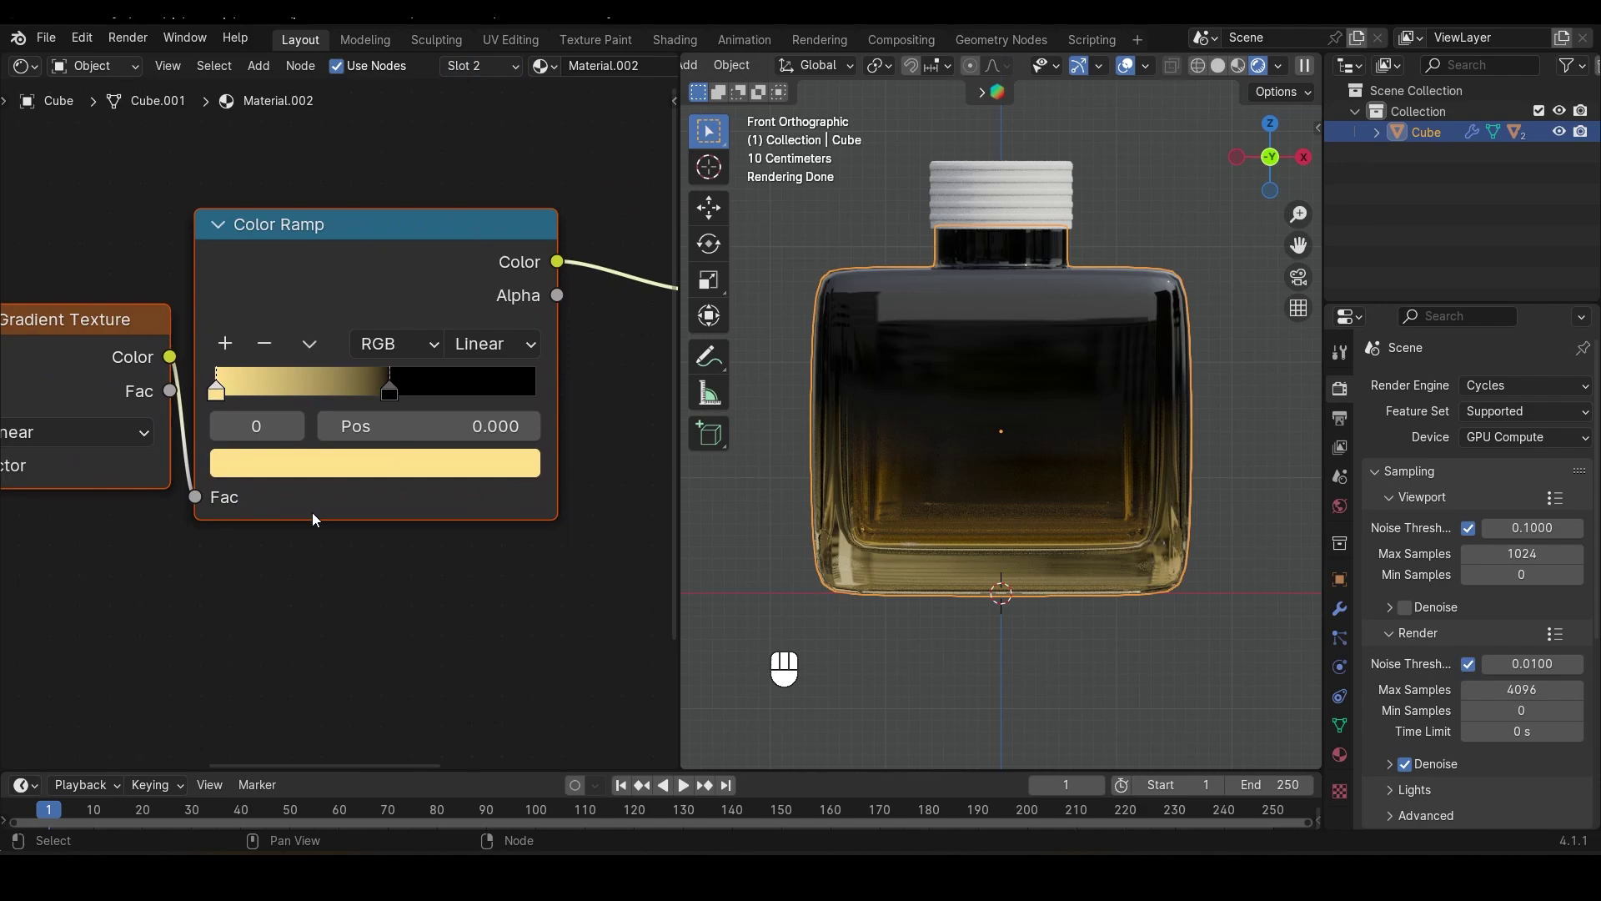
{"action": "left_click_drag", "start_coordinate": [217, 392], "coordinate": [305, 391]}
{"action": "left_click_drag", "start_coordinate": [387, 397], "coordinate": [376, 392]}
{"action": "left_click_drag", "start_coordinate": [374, 389], "coordinate": [302, 387]}
Add a dark orange stop at about 0.19 between the yellow and black stops of Material.002's Color Ramp
{"action": "left_click", "coordinate": [205, 371]}
{"action": "left_click", "coordinate": [216, 336]}
{"action": "left_click", "coordinate": [298, 458]}
{"action": "left_click_drag", "start_coordinate": [315, 242], "coordinate": [269, 290]}
{"action": "mouse_move", "coordinate": [229, 387]}
{"action": "left_mouse_down"}
{"action": "mouse_move", "coordinate": [212, 386]}
{"action": "mouse_move", "coordinate": [363, 385]}
{"action": "mouse_move", "coordinate": [261, 386]}
{"action": "left_mouse_up"}
{"action": "left_click", "coordinate": [364, 386]}
{"action": "scroll", "coordinate": [353, 294], "scroll_direction": "down", "scroll_amount": 4}
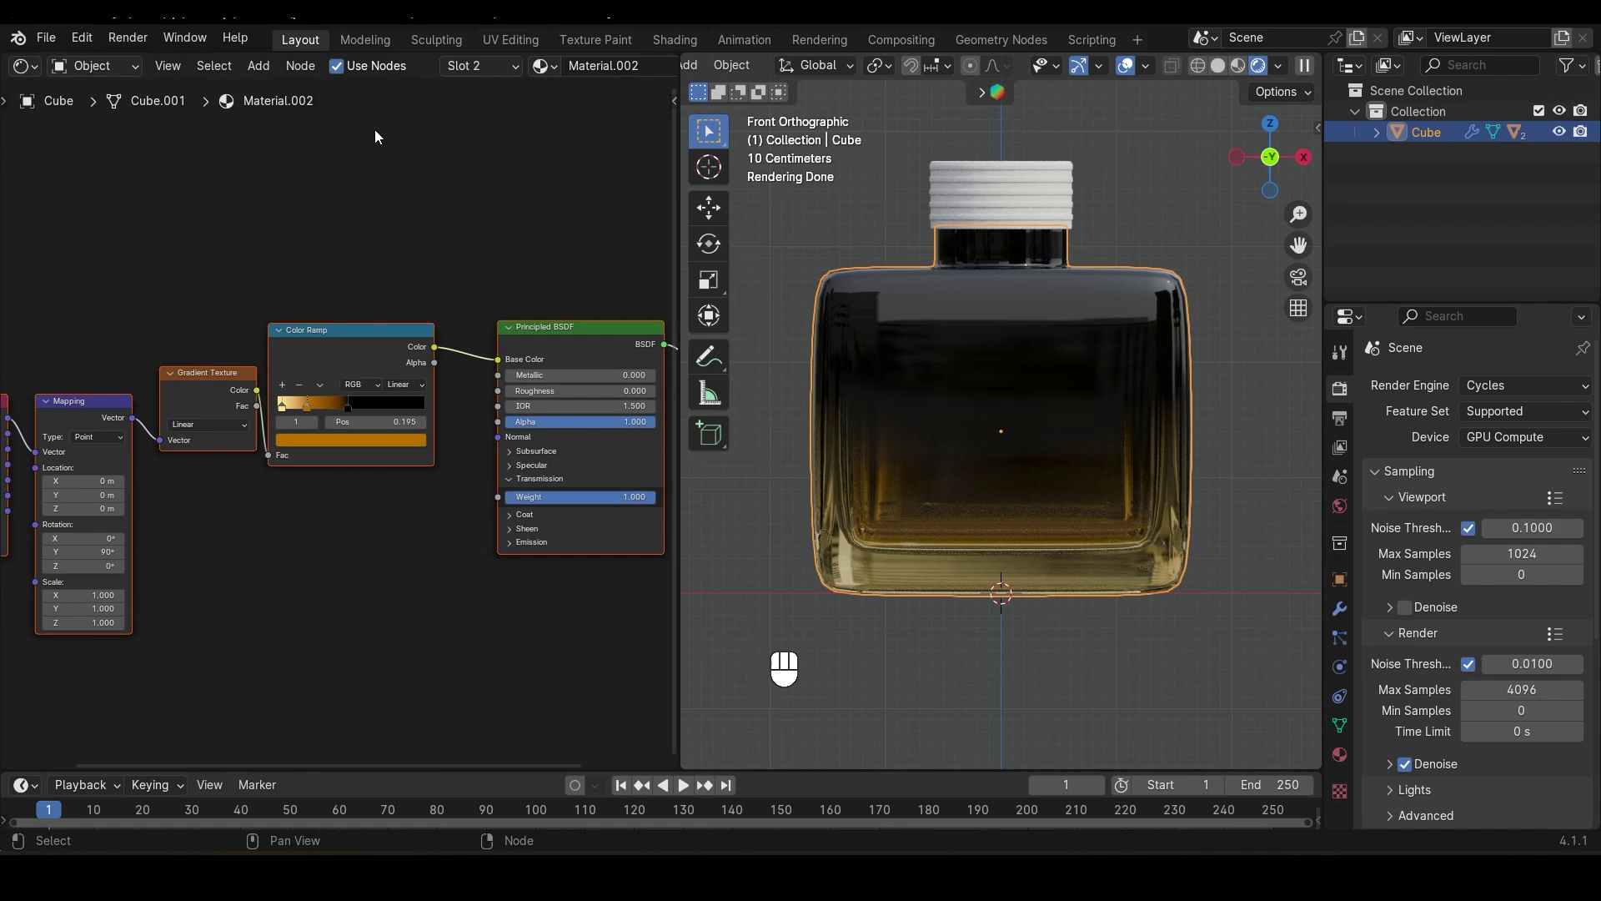
Switch to Material.001 and move its gradient glass nodes below and clear of the Material Output node
{"action": "left_click", "coordinate": [464, 66]}
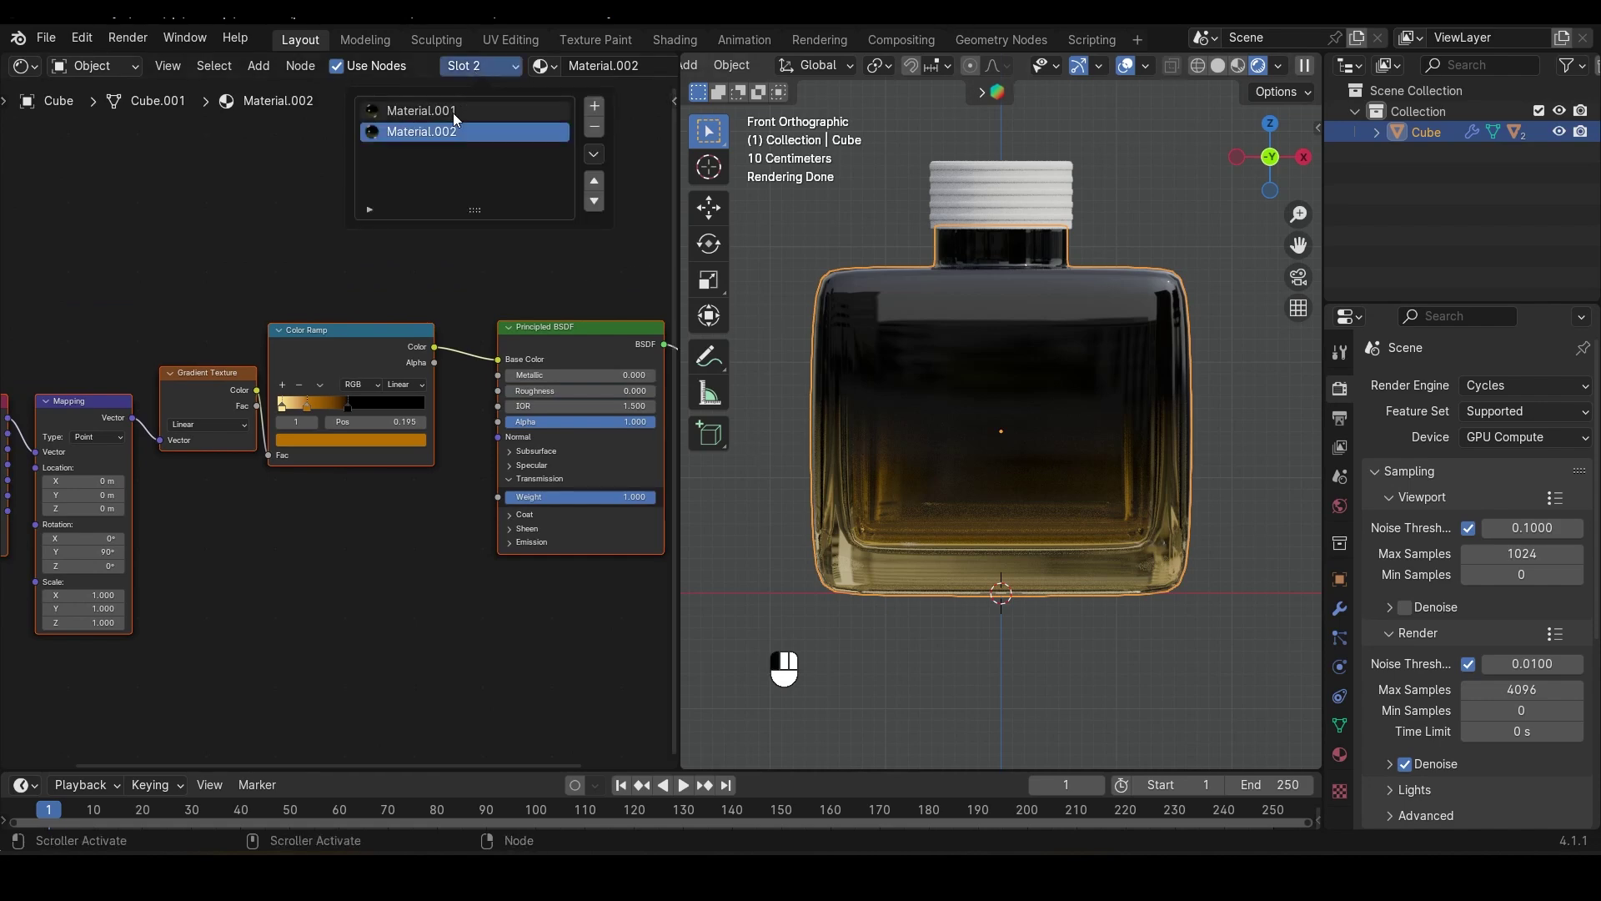
{"action": "left_click", "coordinate": [453, 112]}
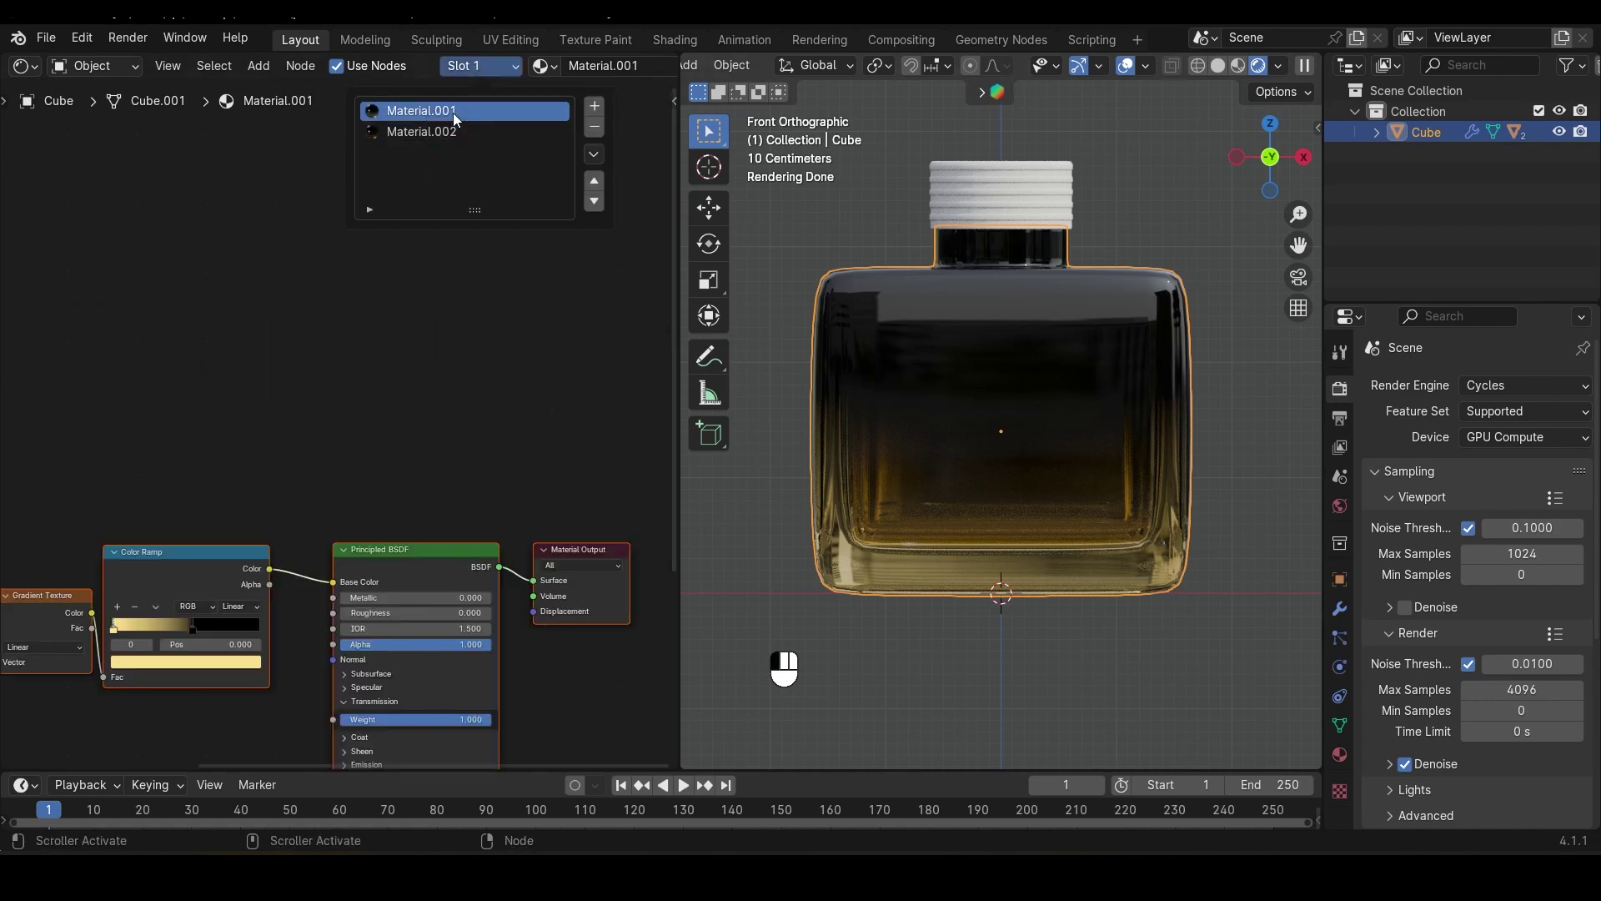
{"action": "scroll", "coordinate": [450, 588], "scroll_direction": "down", "scroll_amount": 3}
{"action": "middle_click_drag", "start_coordinate": [467, 546], "coordinate": [521, 470]}
{"action": "scroll", "coordinate": [434, 525], "scroll_direction": "down", "scroll_amount": 1}
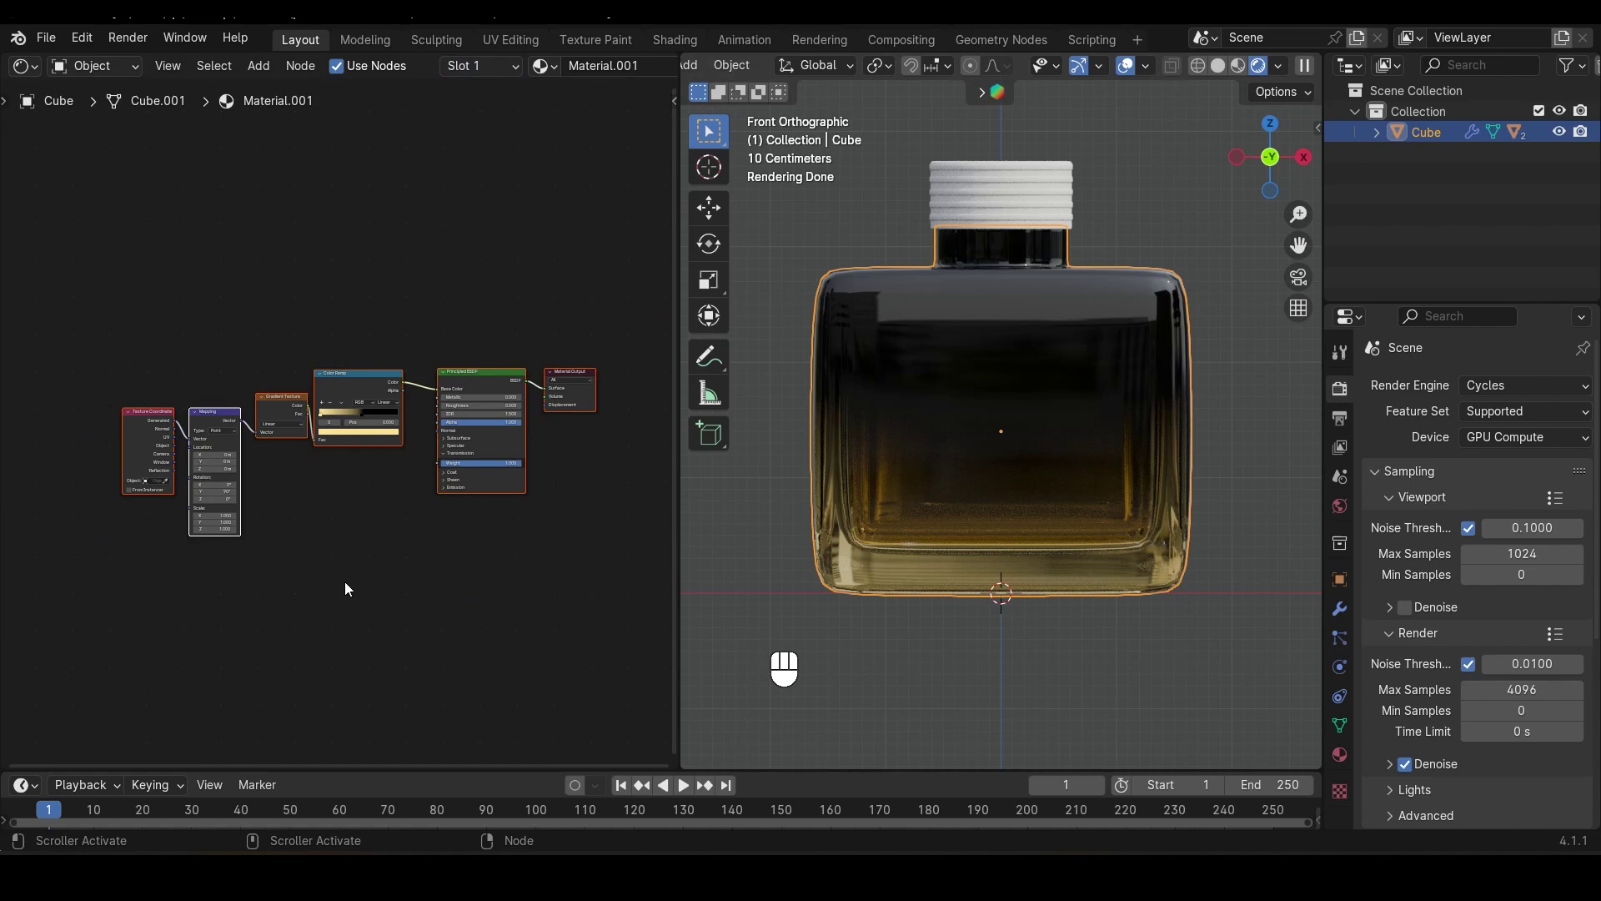
{"action": "middle_click_drag", "start_coordinate": [343, 582], "coordinate": [381, 587]}
{"action": "left_click_drag", "start_coordinate": [104, 272], "coordinate": [530, 520]}
{"action": "scroll", "coordinate": [532, 523], "scroll_direction": "up", "scroll_amount": 3}
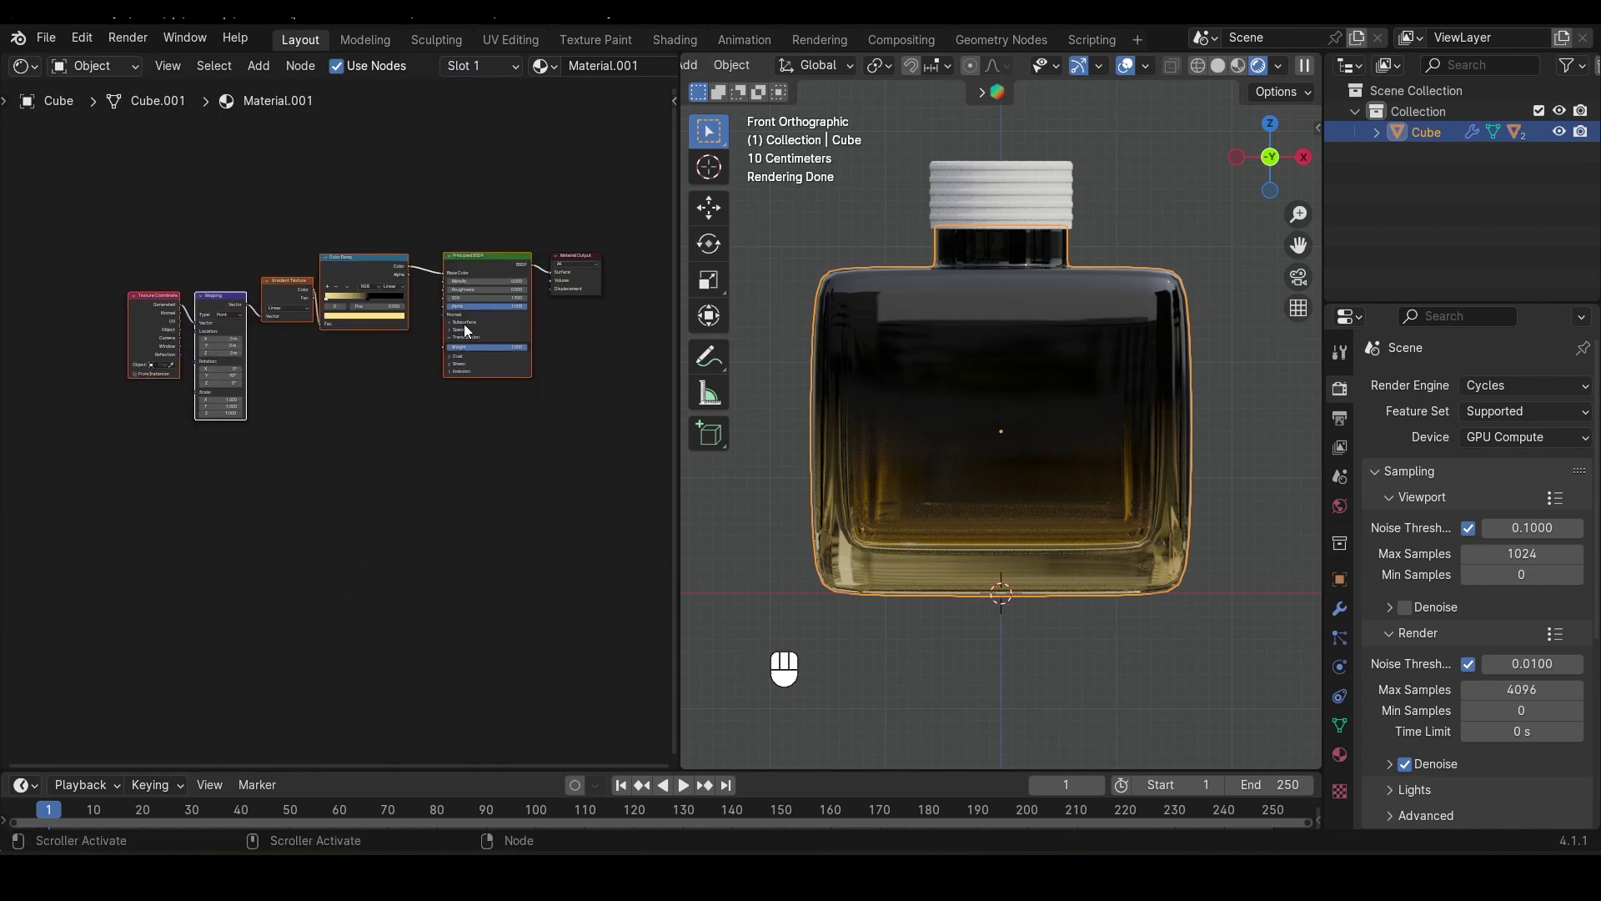
{"action": "left_click_drag", "start_coordinate": [511, 224], "coordinate": [489, 345]}
{"action": "scroll", "coordinate": [427, 359], "scroll_direction": "up", "scroll_amount": 1}
{"action": "middle_click_drag", "start_coordinate": [424, 361], "coordinate": [325, 450]}
{"action": "left_click", "coordinate": [370, 438]}
{"action": "middle_click_drag", "start_coordinate": [286, 352], "coordinate": [386, 407]}
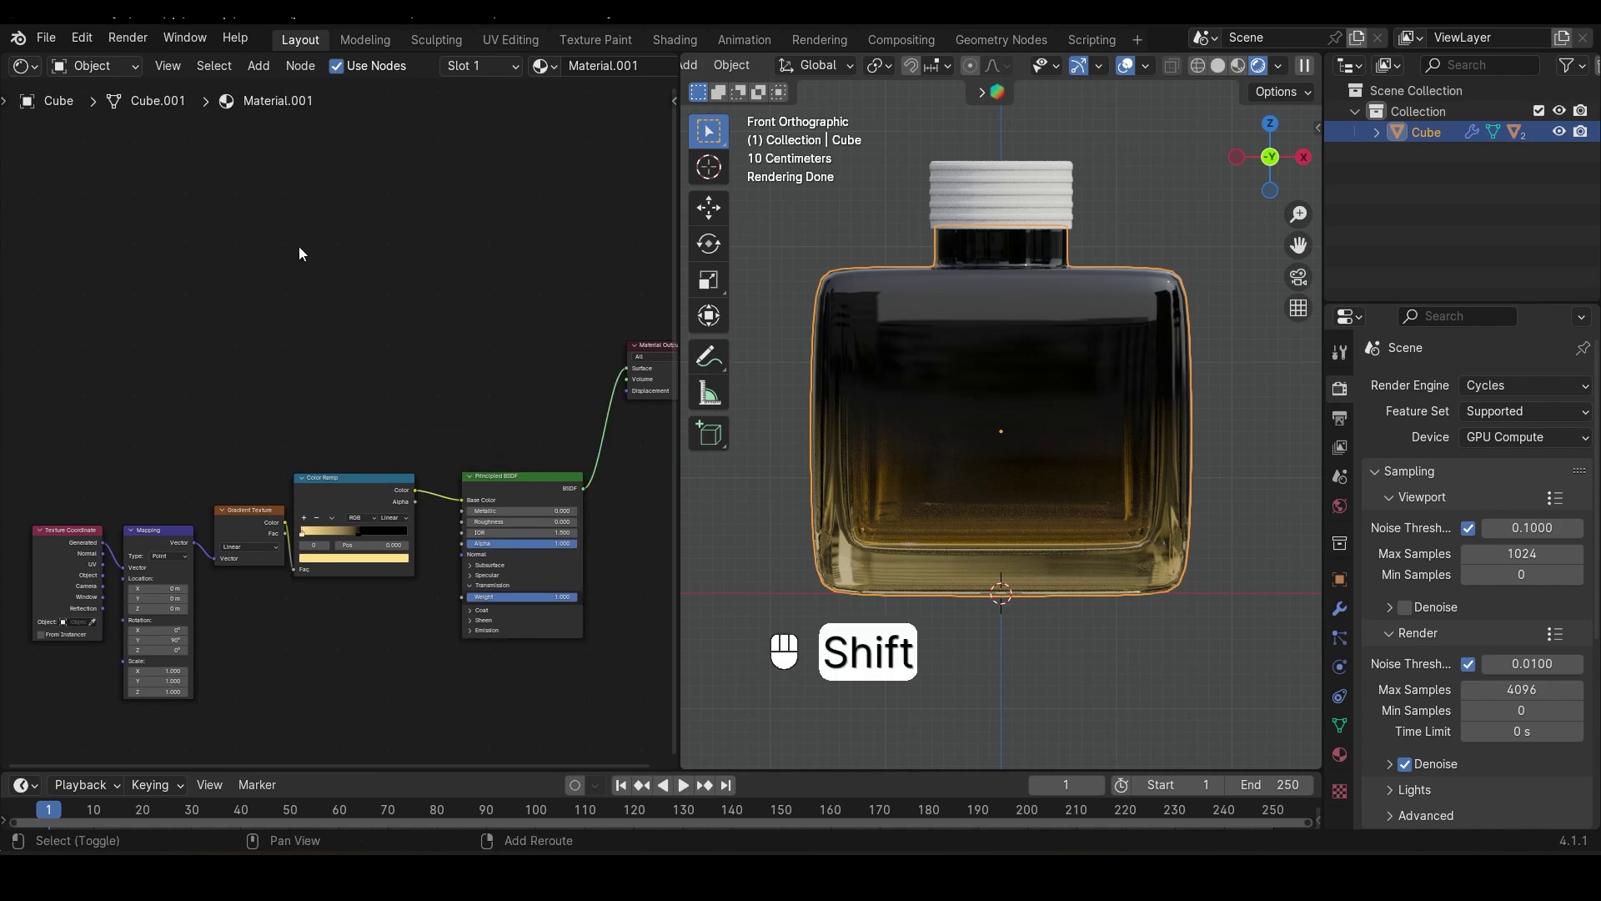
Add a second Principled BSDF above the gradient glass shader in Material.001 and move the Material Output farther from both shaders
{"action": "key", "text": "shift+a"}
{"action": "mouse_move", "coordinate": [298, 247]}
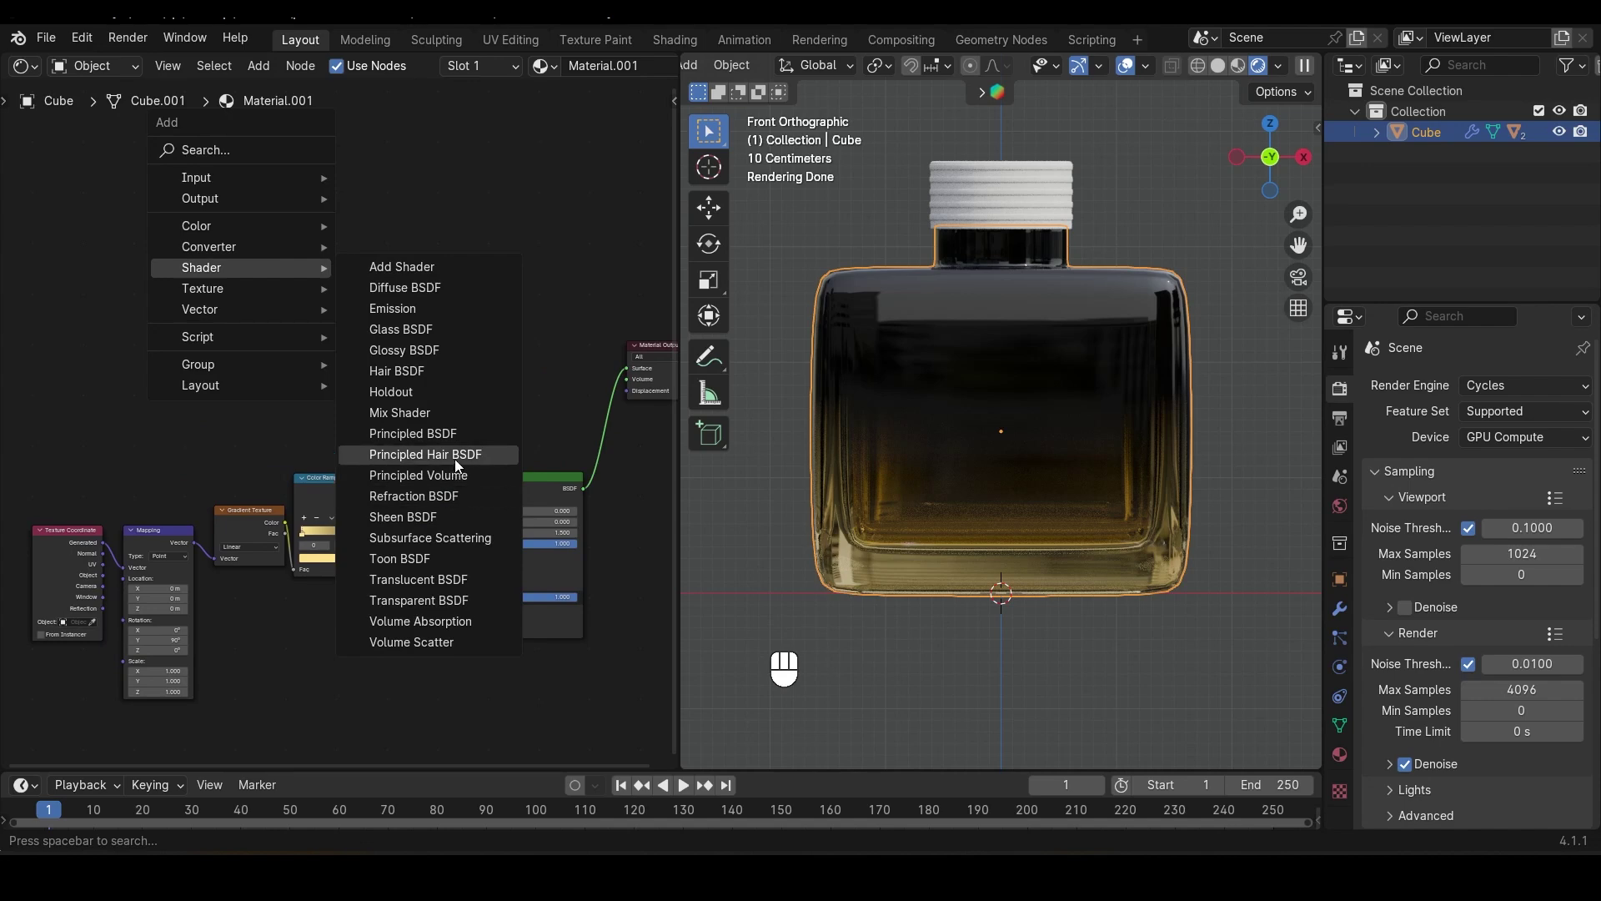
{"action": "left_click", "coordinate": [455, 433]}
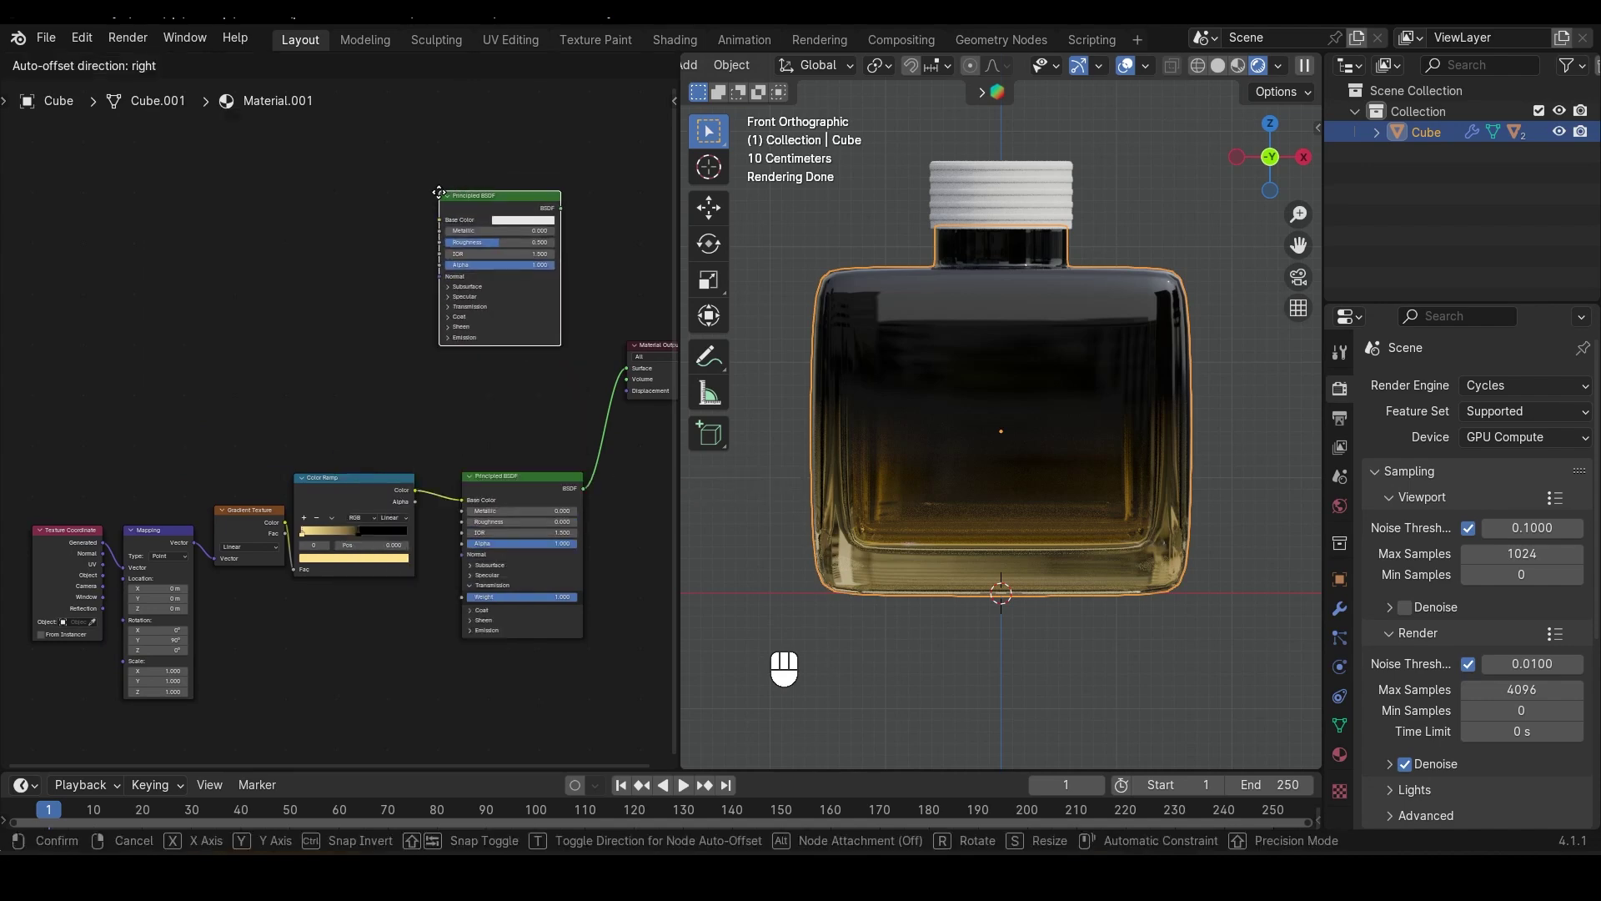
{"action": "left_click", "coordinate": [519, 298]}
{"action": "middle_click_drag", "start_coordinate": [607, 419], "coordinate": [458, 435]}
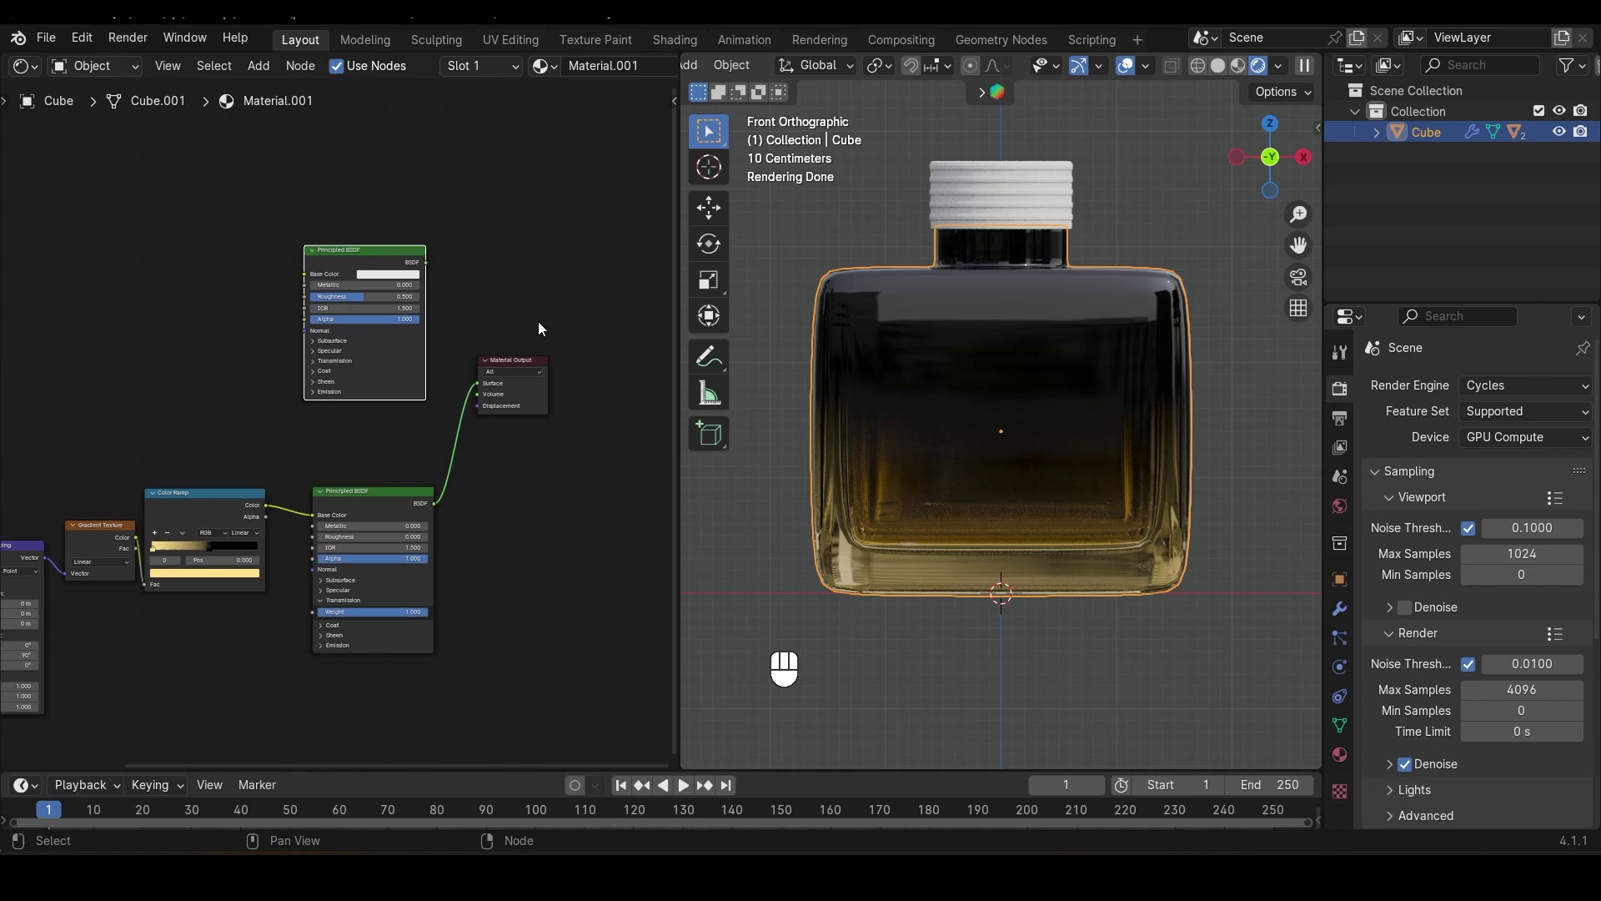
{"action": "left_click_drag", "start_coordinate": [504, 271], "coordinate": [558, 512]}
{"action": "left_click_drag", "start_coordinate": [517, 354], "coordinate": [584, 308]}
{"action": "scroll", "coordinate": [158, 442], "scroll_direction": "down", "scroll_amount": 1}
{"action": "middle_click_drag", "start_coordinate": [242, 406], "coordinate": [278, 403]}
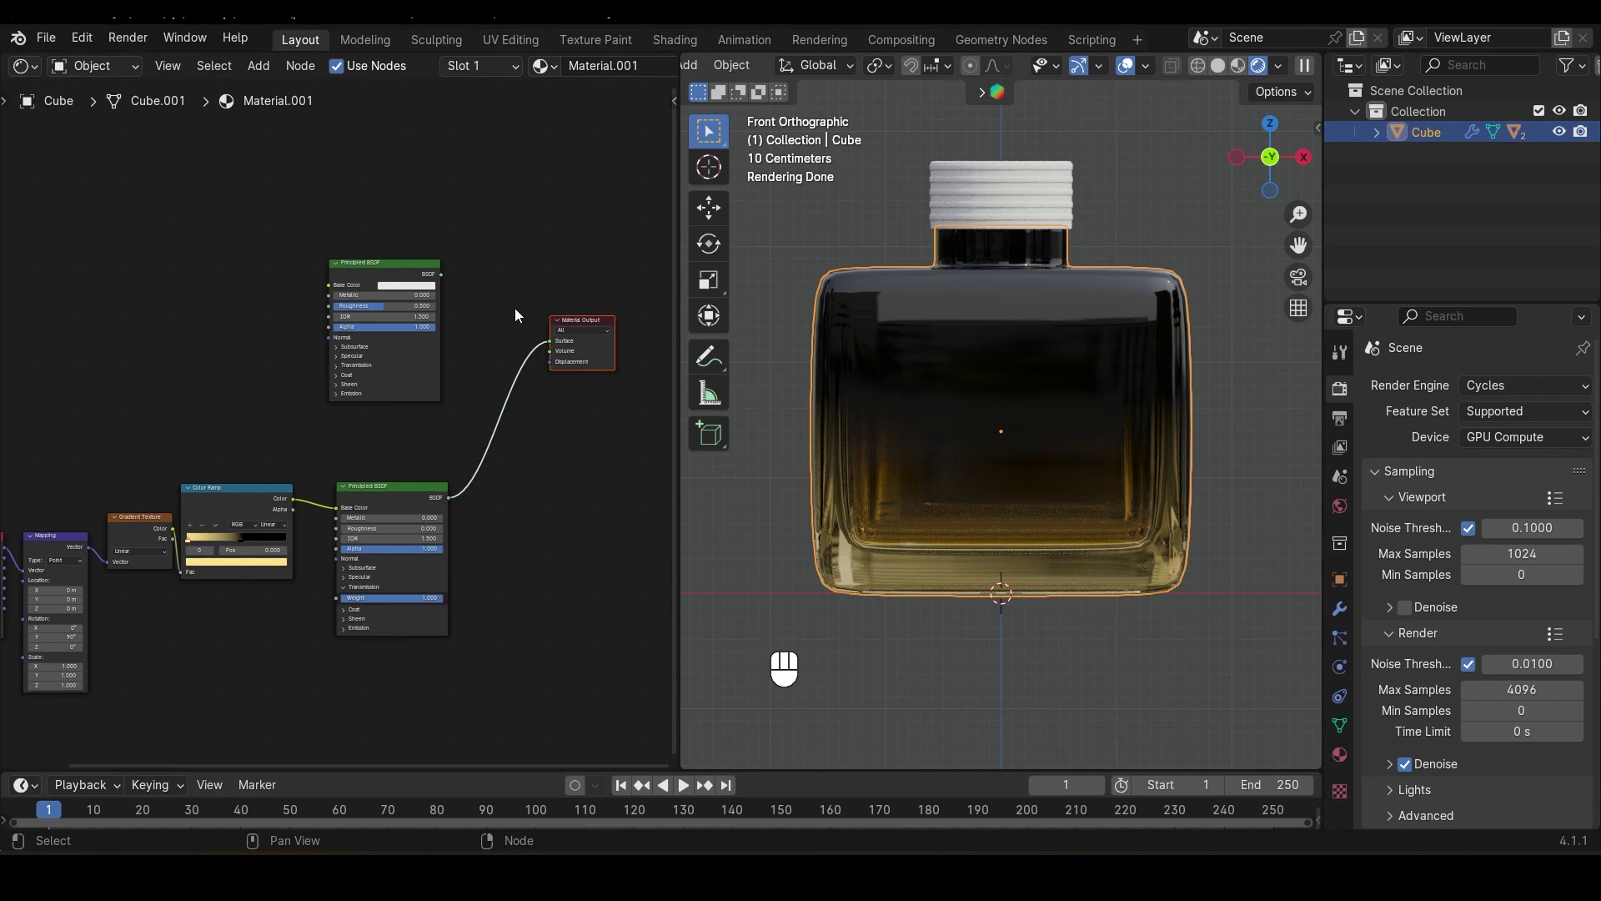
Add a Mix Shader between the new Principled BSDF and the Material Output, leaving it unconnected above them
{"action": "key", "text": "shift+a"}
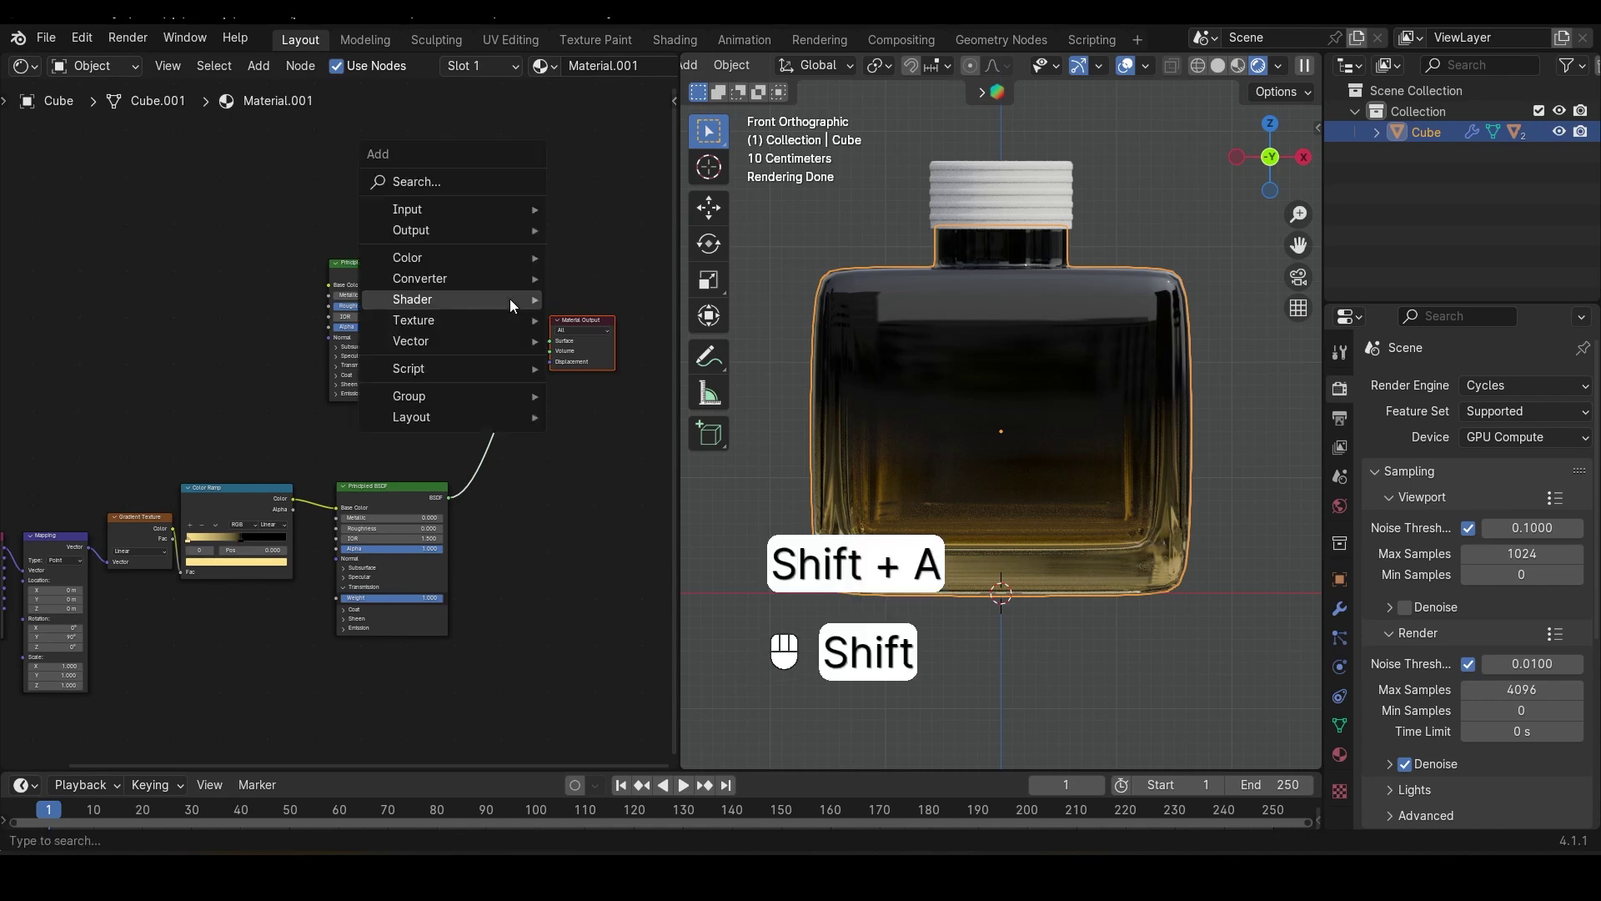
{"action": "mouse_move", "coordinate": [511, 301]}
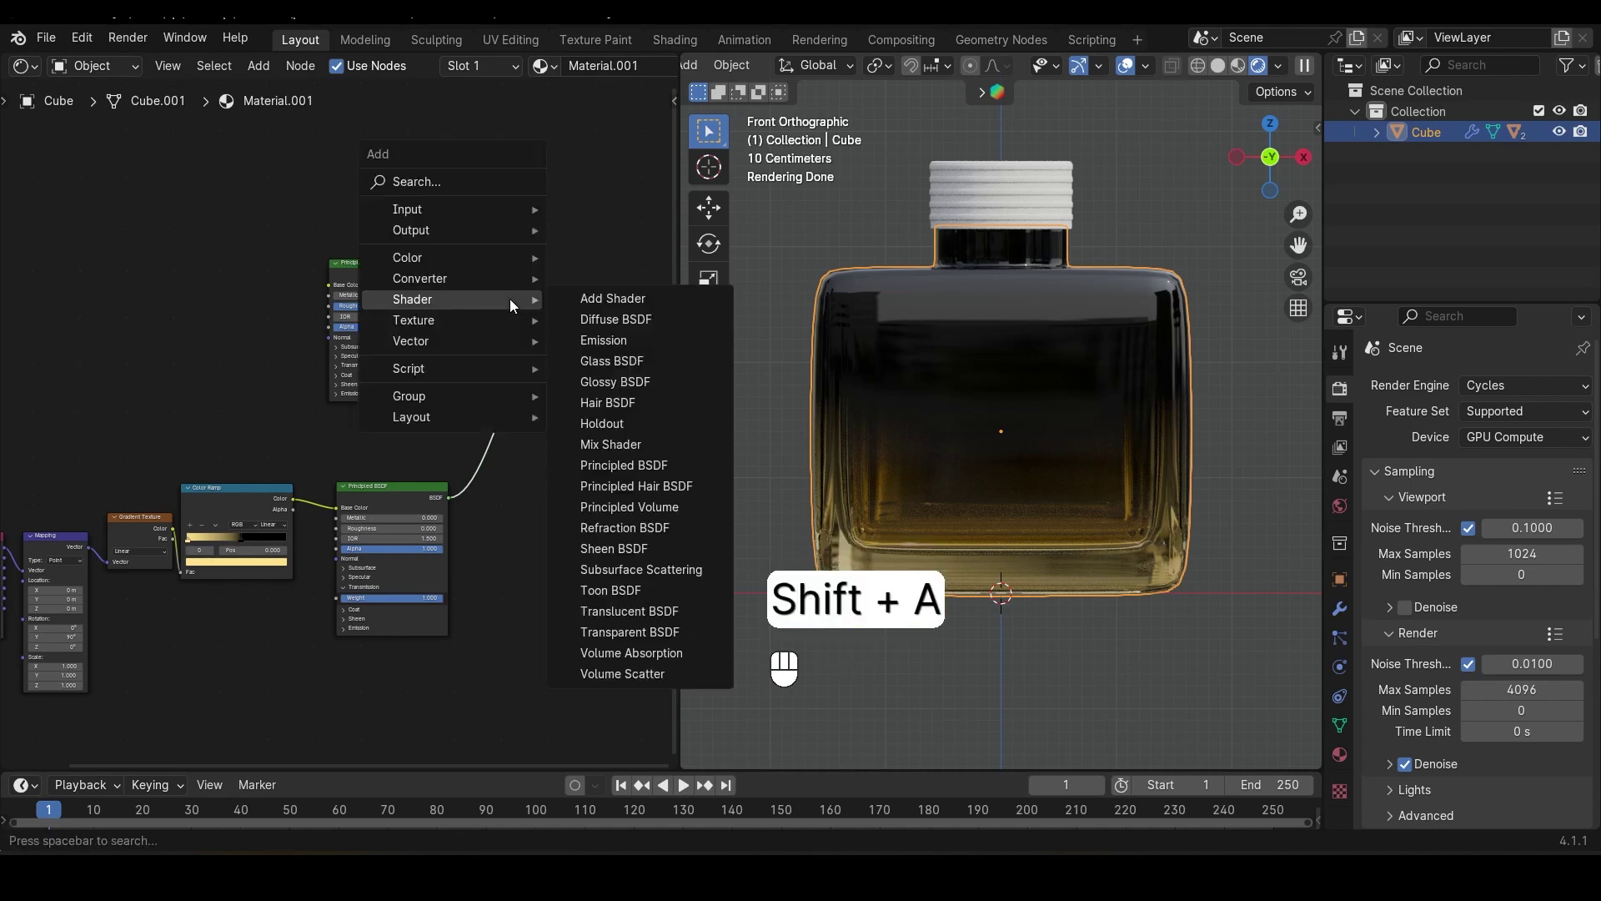
{"action": "left_click", "coordinate": [617, 445]}
{"action": "left_click", "coordinate": [470, 243]}
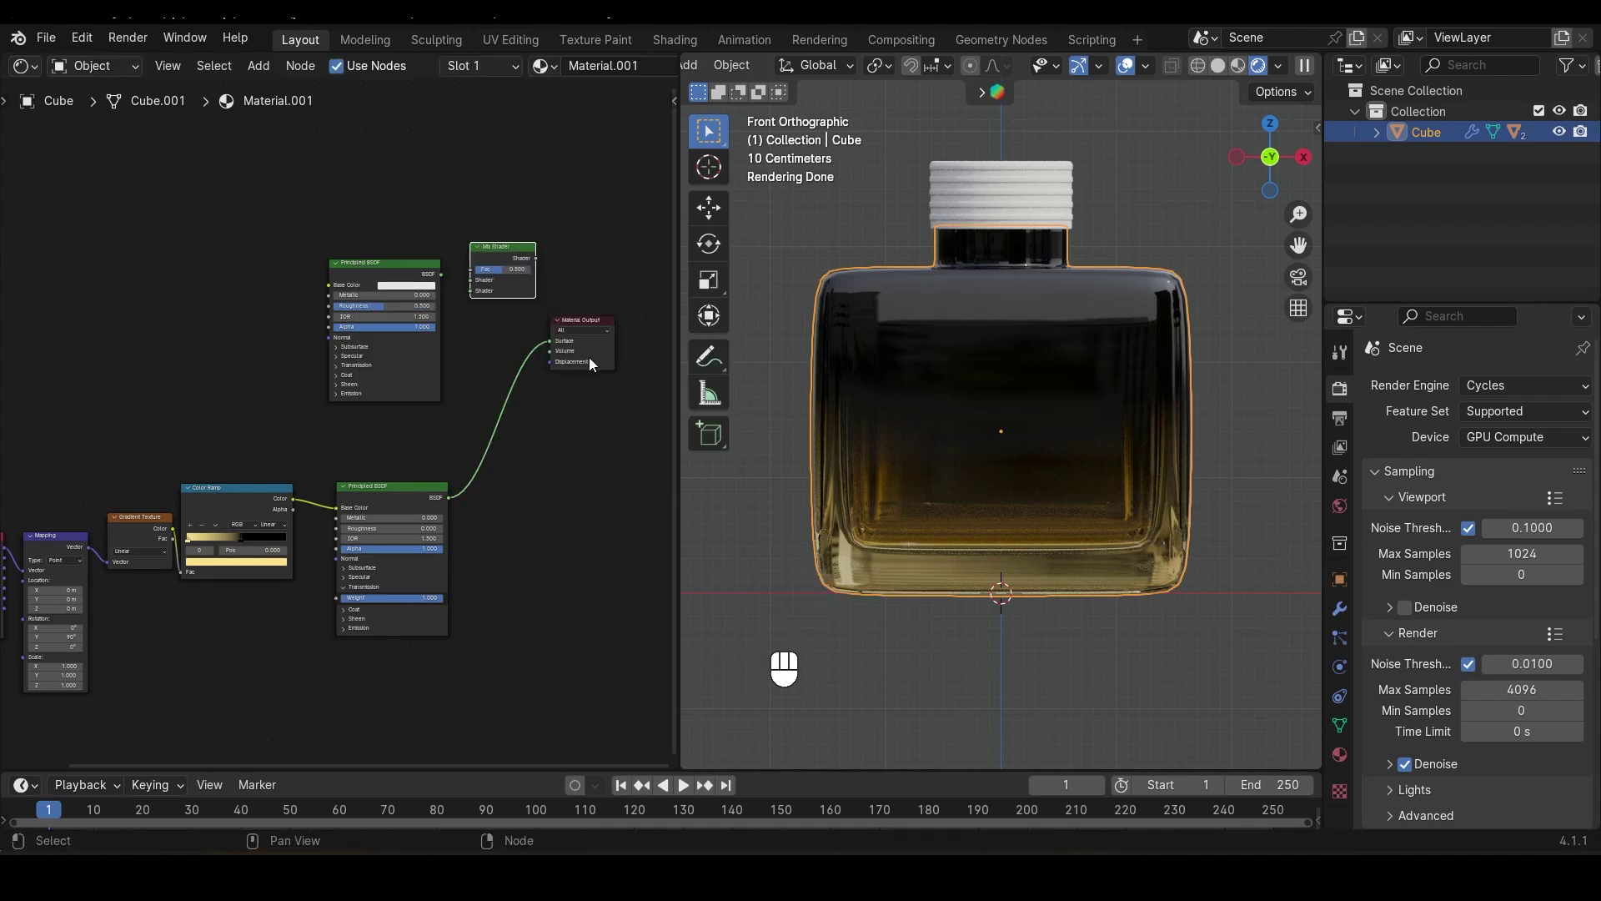
{"action": "left_click_drag", "start_coordinate": [588, 323], "coordinate": [619, 303]}
{"action": "scroll", "coordinate": [417, 426], "scroll_direction": "up", "scroll_amount": 4}
{"action": "middle_click_drag", "start_coordinate": [387, 446], "coordinate": [275, 680]}
{"action": "left_click_drag", "start_coordinate": [410, 410], "coordinate": [426, 329]}
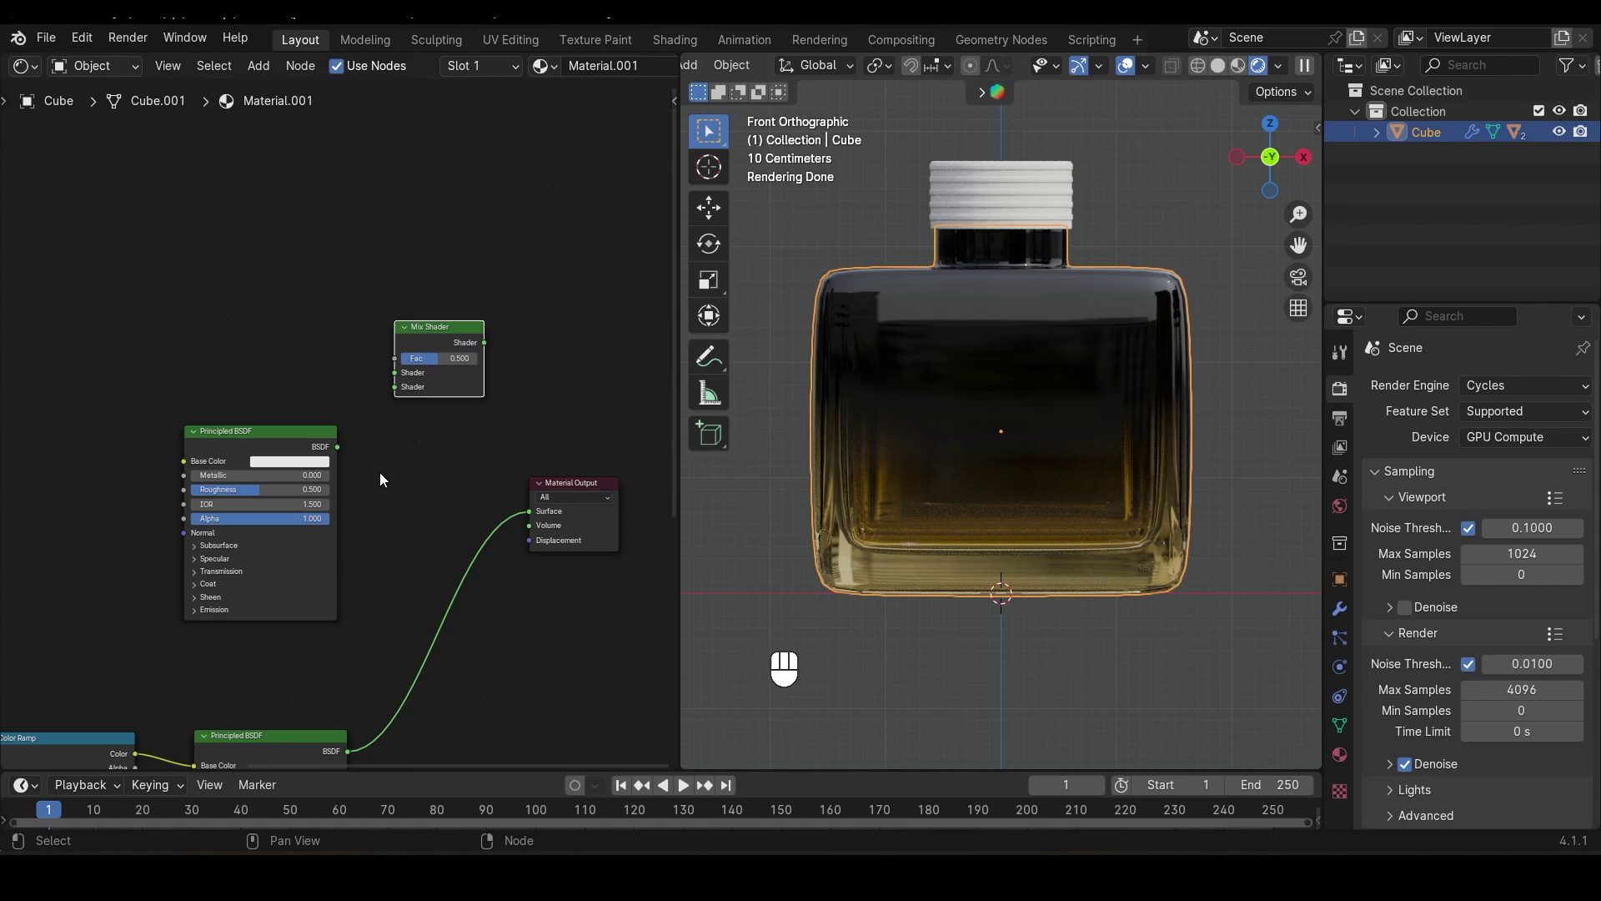
Connect the new Principled BSDF directly to the Material Output to preview it on the bottle
{"action": "middle_click_drag", "start_coordinate": [236, 463], "coordinate": [424, 442]}
{"action": "left_click", "coordinate": [292, 437], "text": "ctrl+shift"}
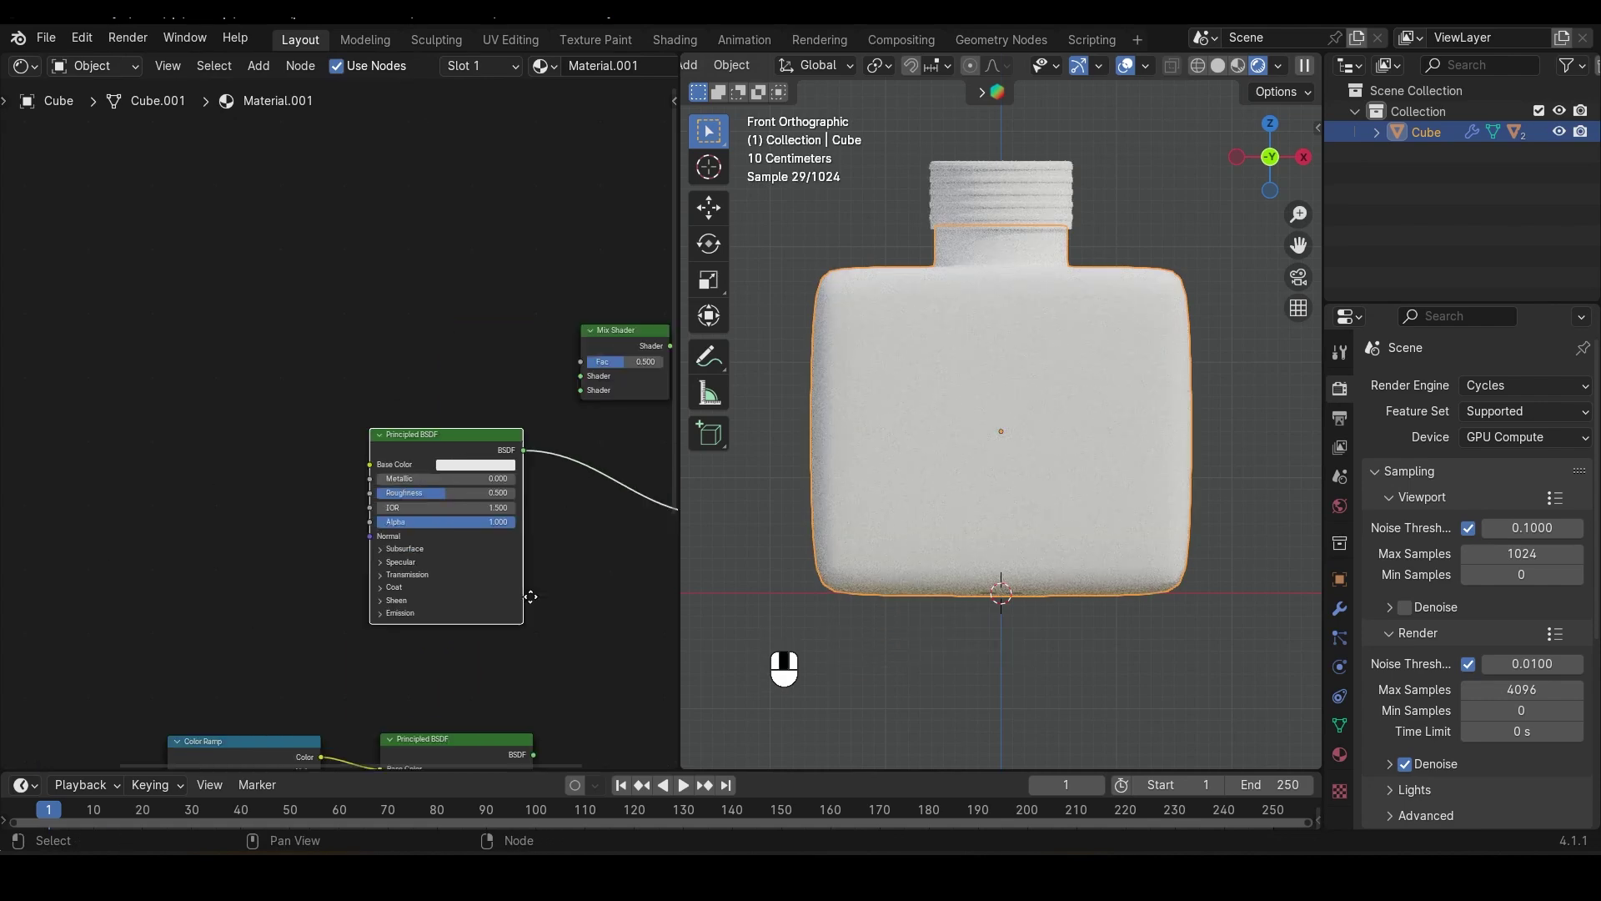
{"action": "scroll", "coordinate": [442, 558], "scroll_direction": "up", "scroll_amount": 1}
{"action": "middle_click_drag", "start_coordinate": [585, 685], "coordinate": [476, 582]}
{"action": "scroll", "coordinate": [338, 399], "scroll_direction": "up", "scroll_amount": 4}
{"action": "middle_click_drag", "start_coordinate": [359, 400], "coordinate": [394, 462]}
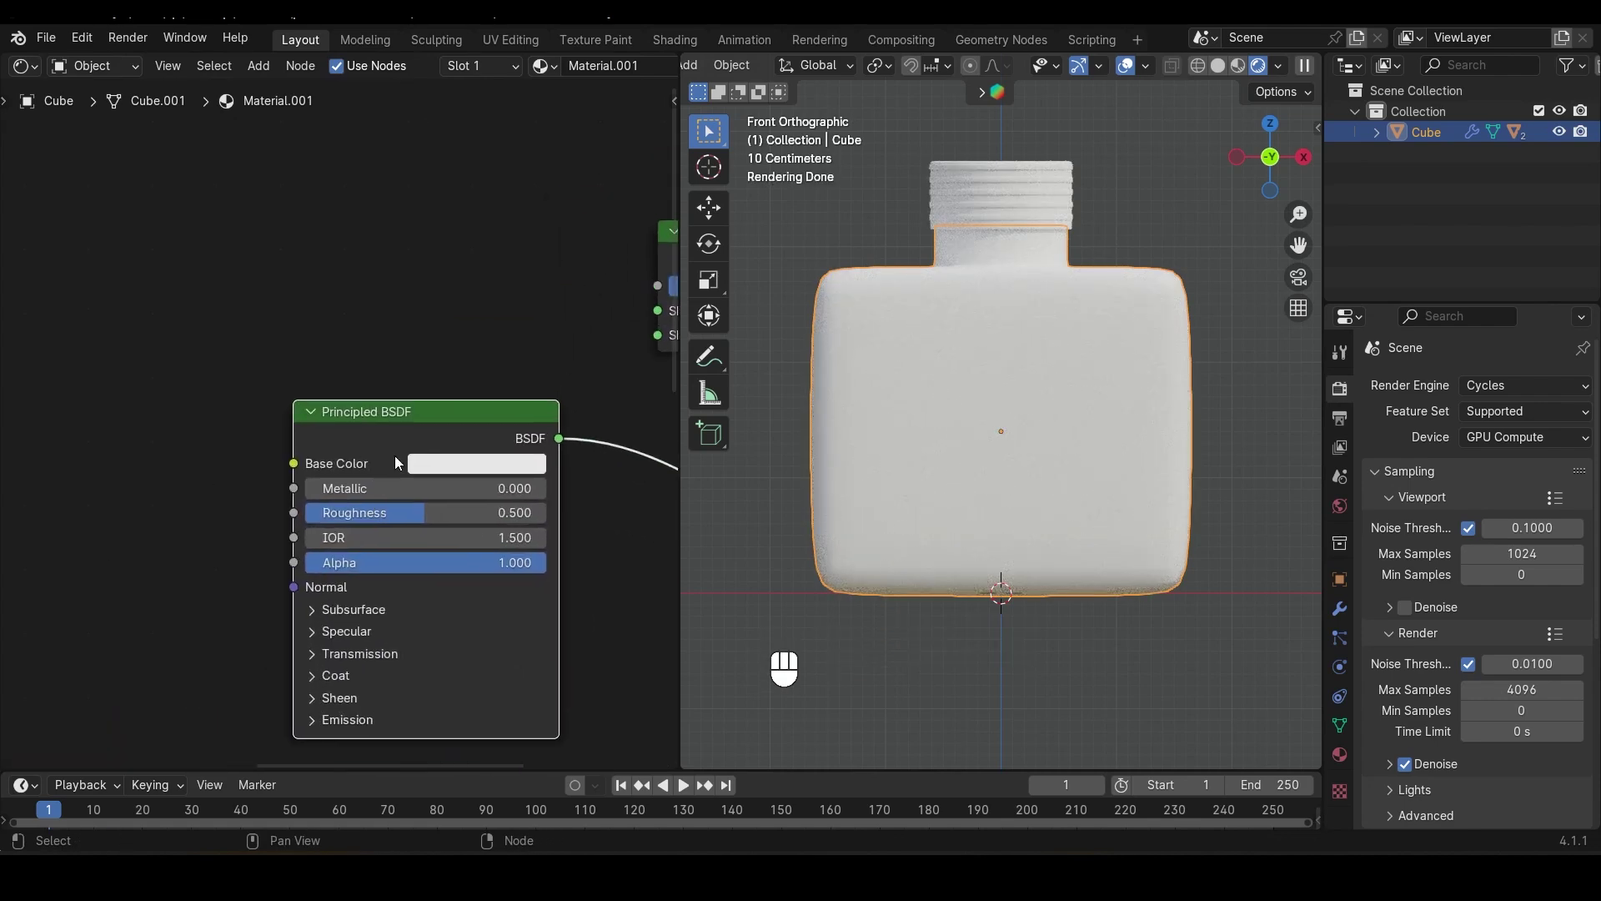
Feed the new Principled BSDF's base color with an Image Texture node that has Mapping and Texture Coordinate nodes
{"action": "key", "text": "ctrl+t"}
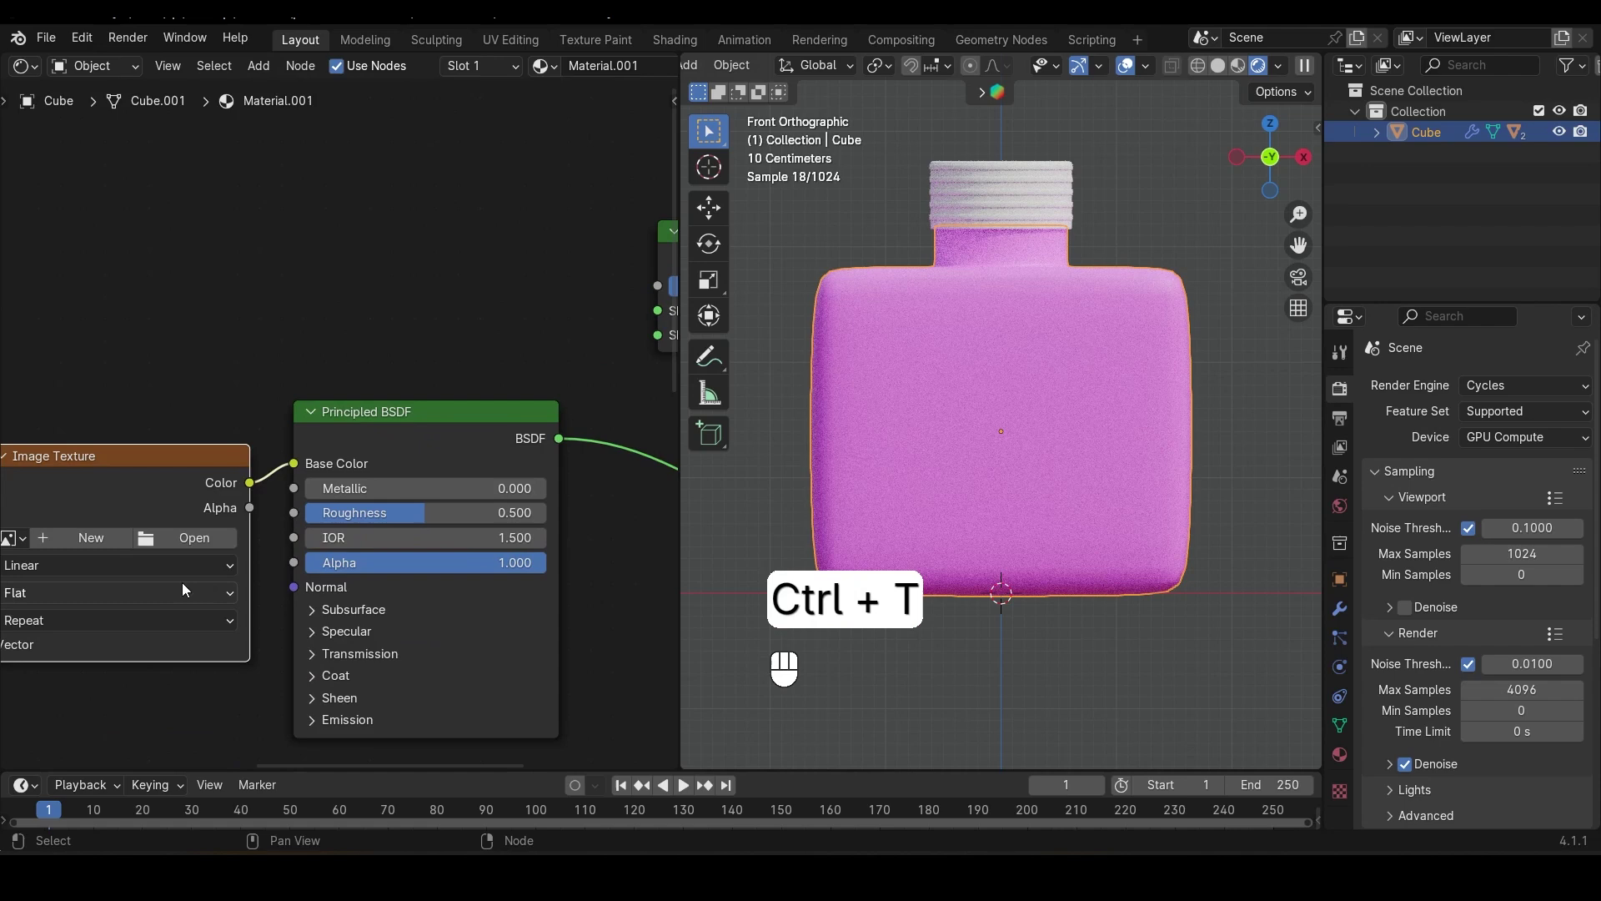
{"action": "middle_click_drag", "start_coordinate": [220, 636], "coordinate": [419, 531]}
{"action": "scroll", "coordinate": [369, 514], "scroll_direction": "down", "scroll_amount": 1}
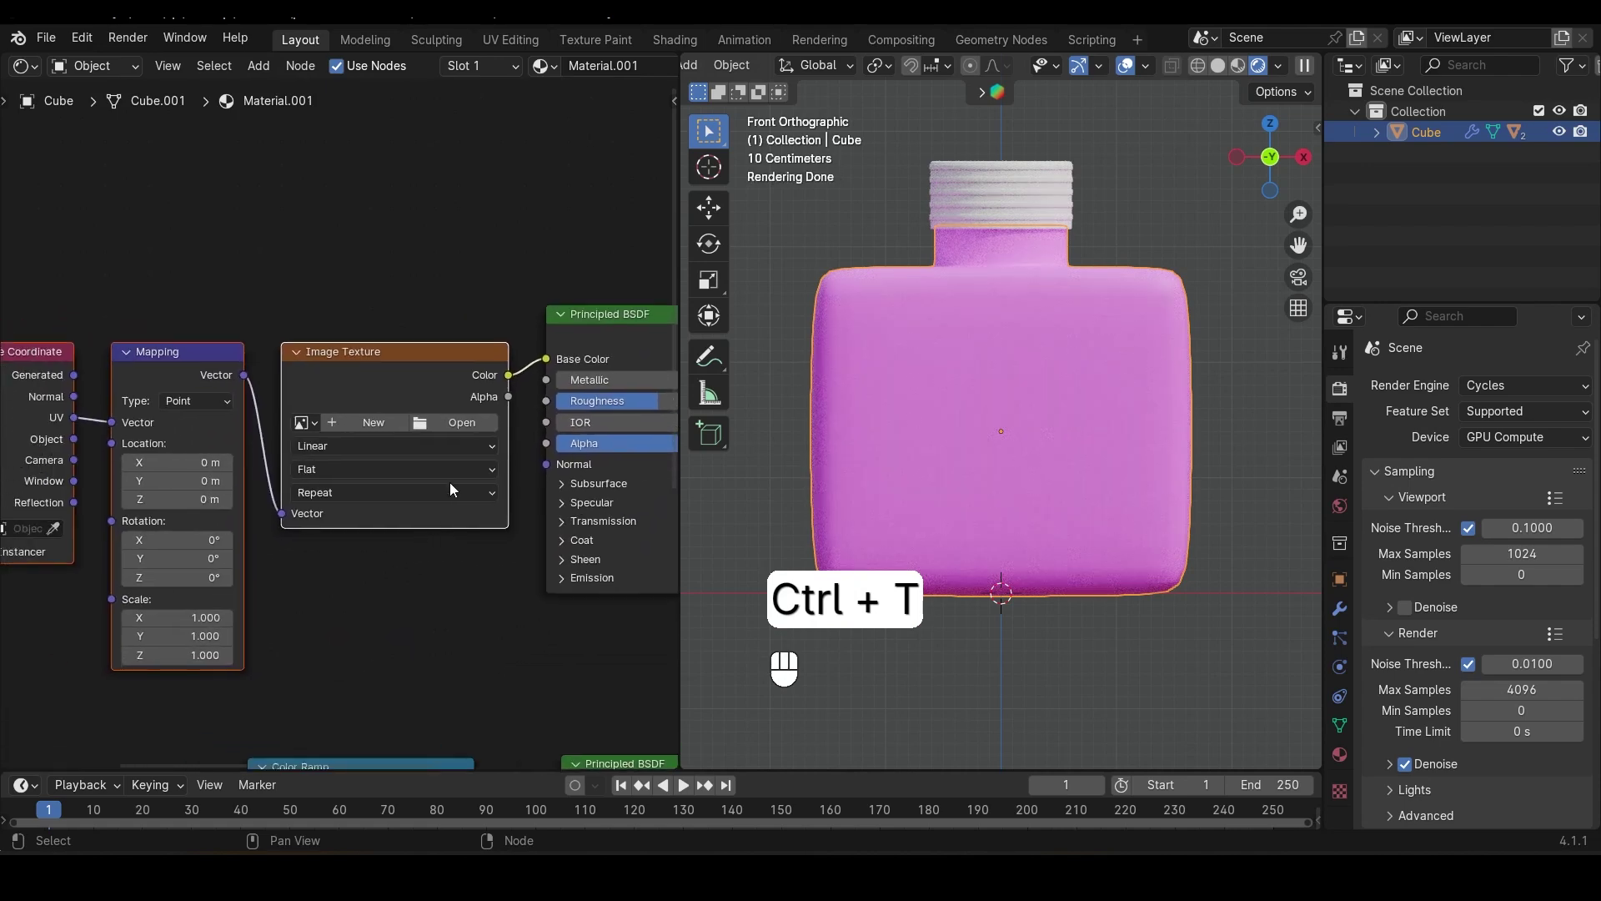
Load label.png from the Label folder into the Image Texture node
{"action": "left_click", "coordinate": [480, 428]}
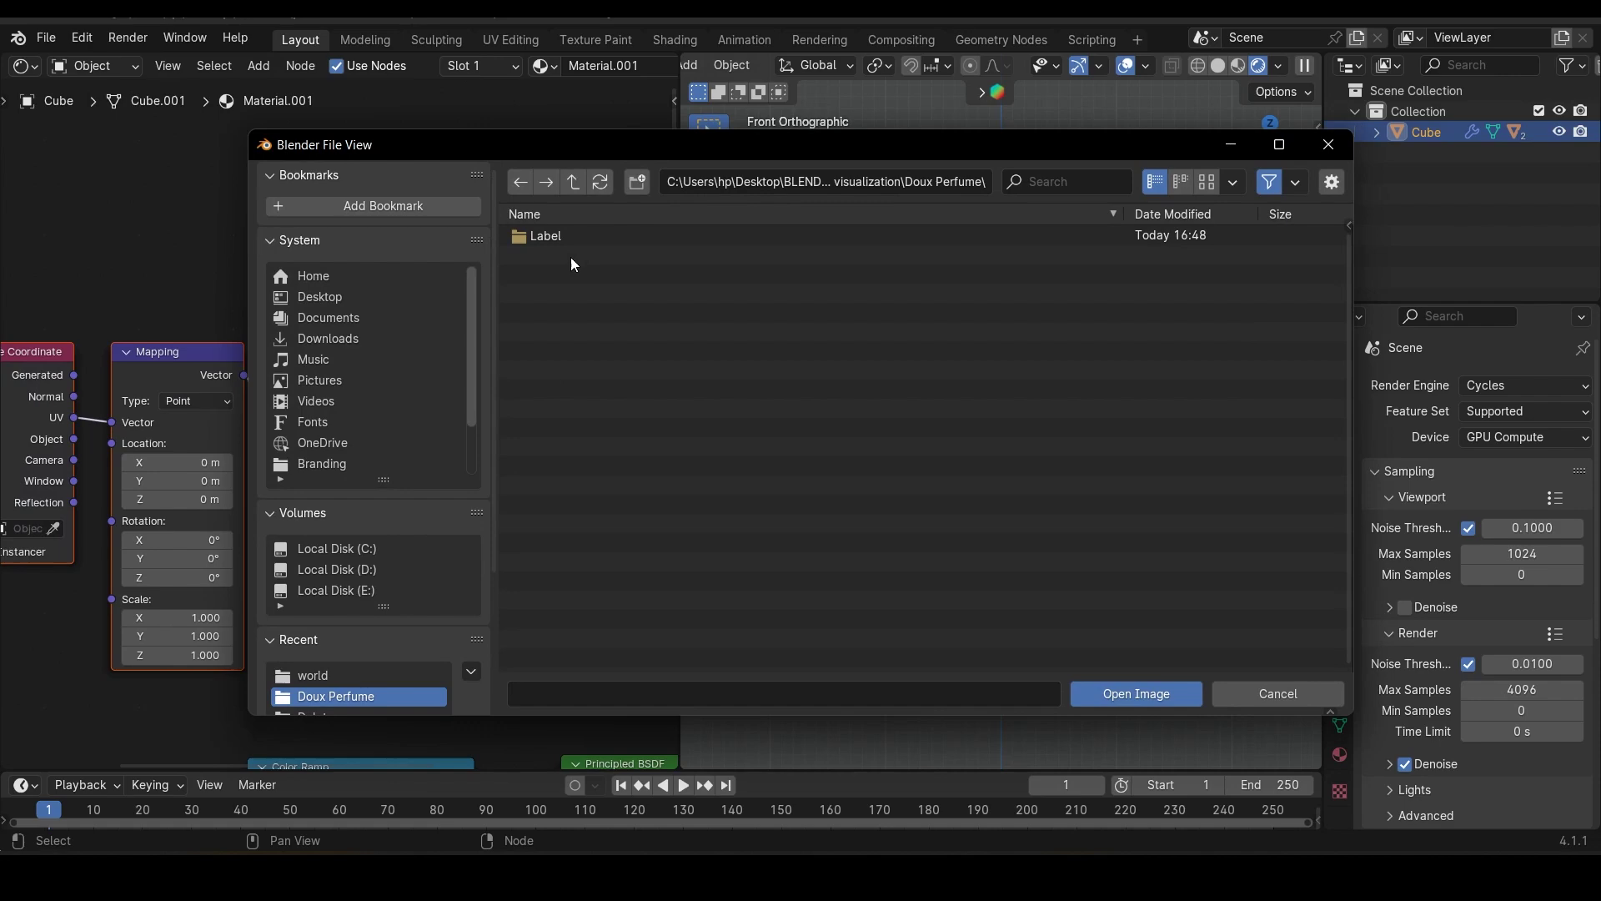
{"action": "double_click", "coordinate": [582, 238]}
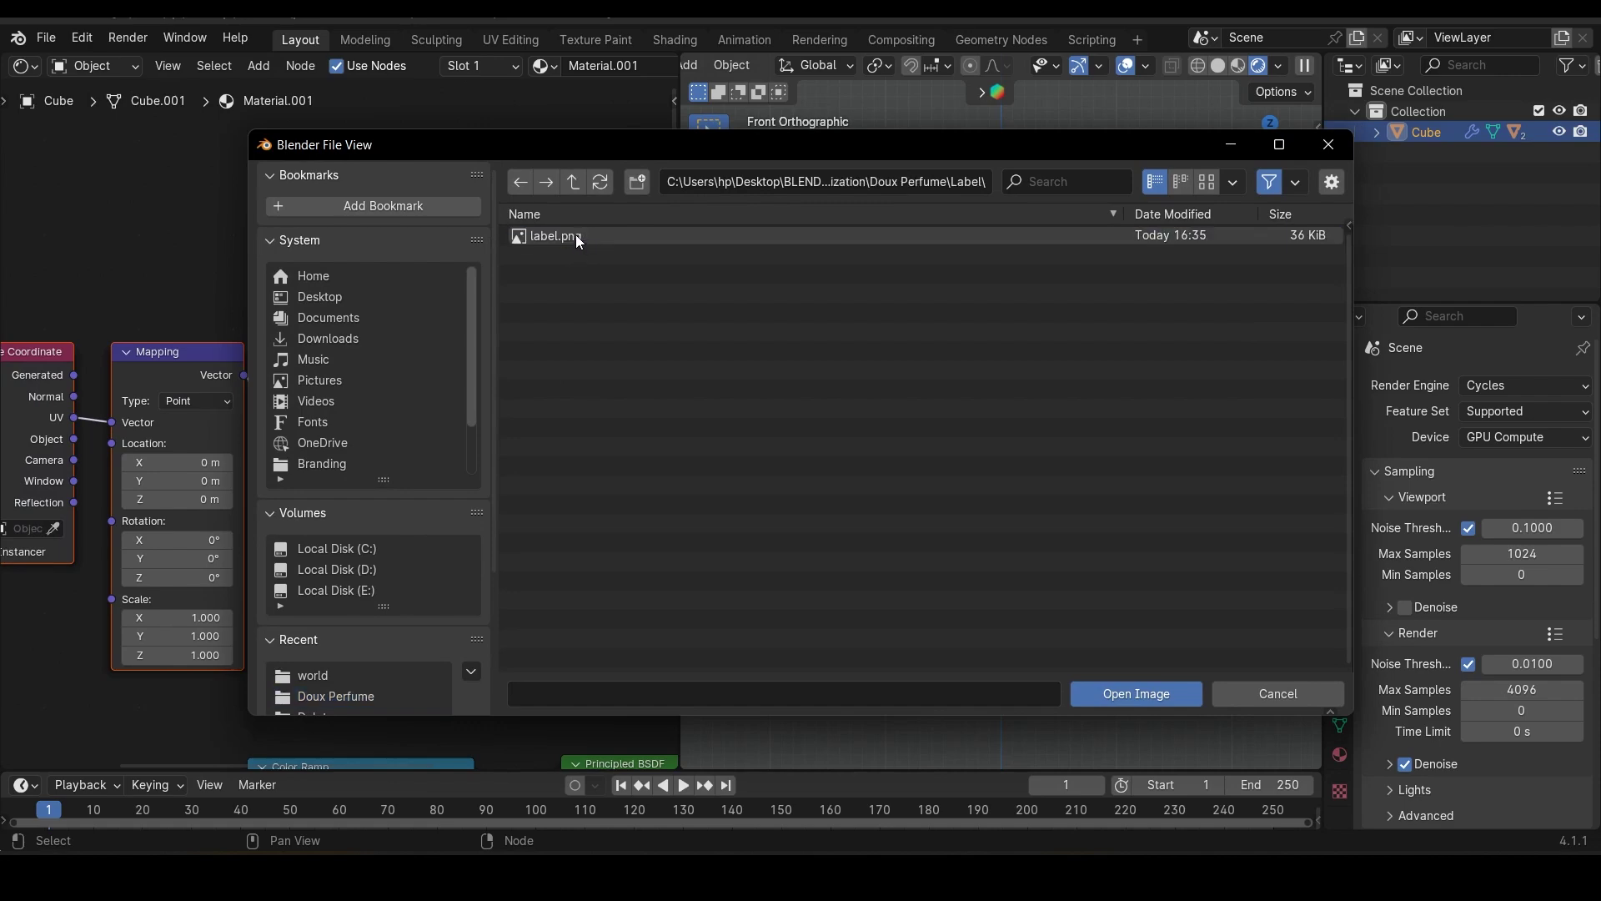
{"action": "left_click", "coordinate": [578, 238]}
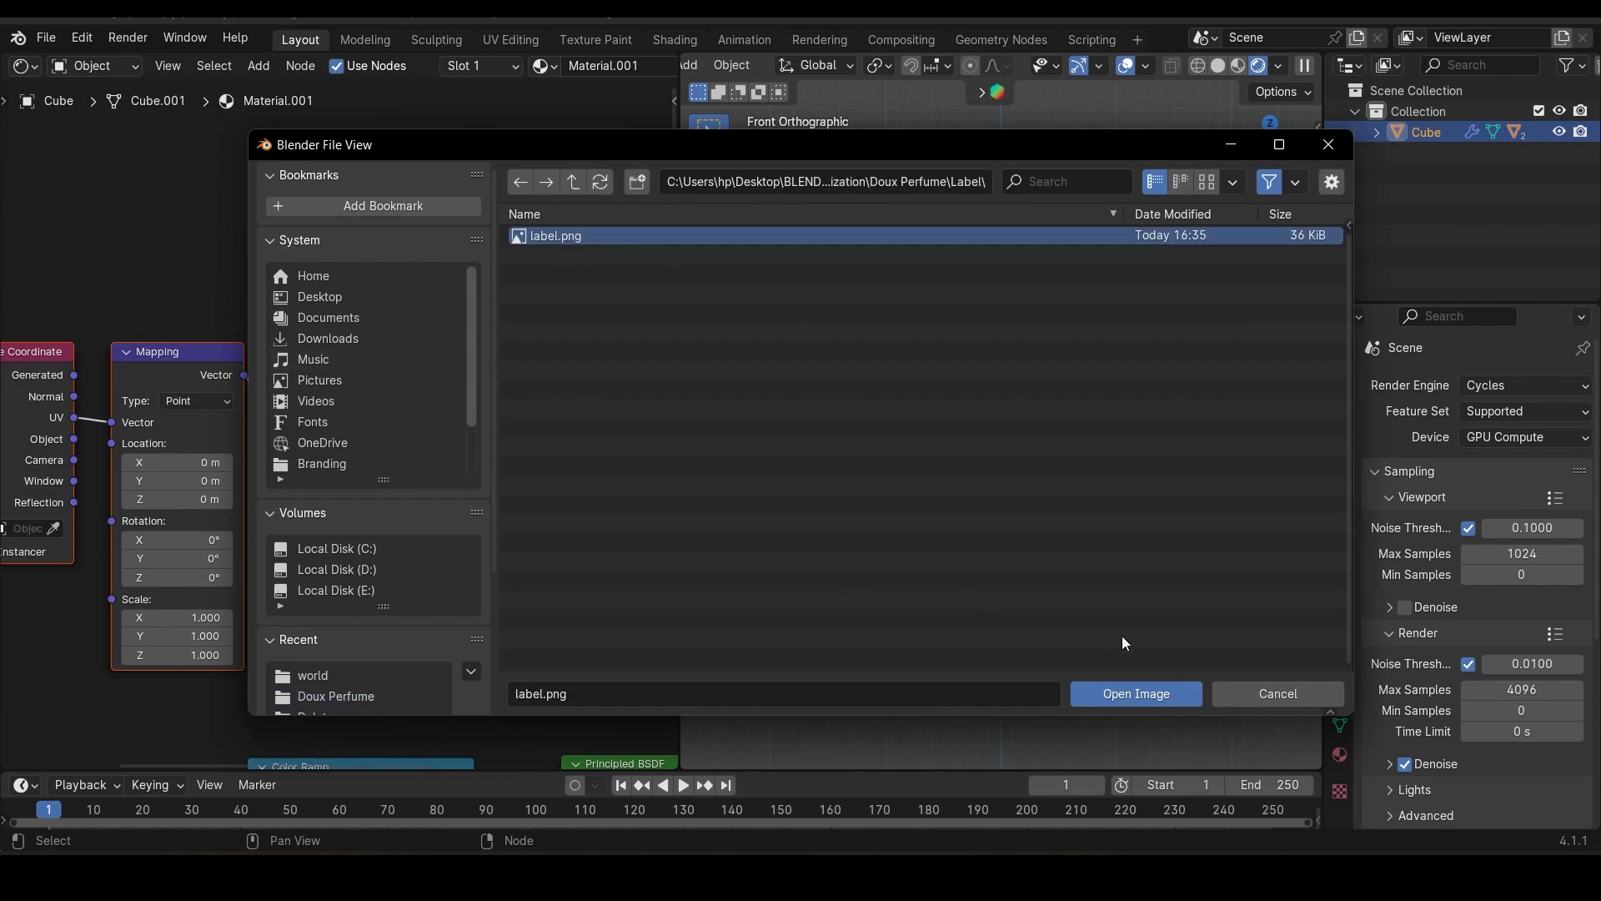
{"action": "left_click", "coordinate": [1163, 693]}
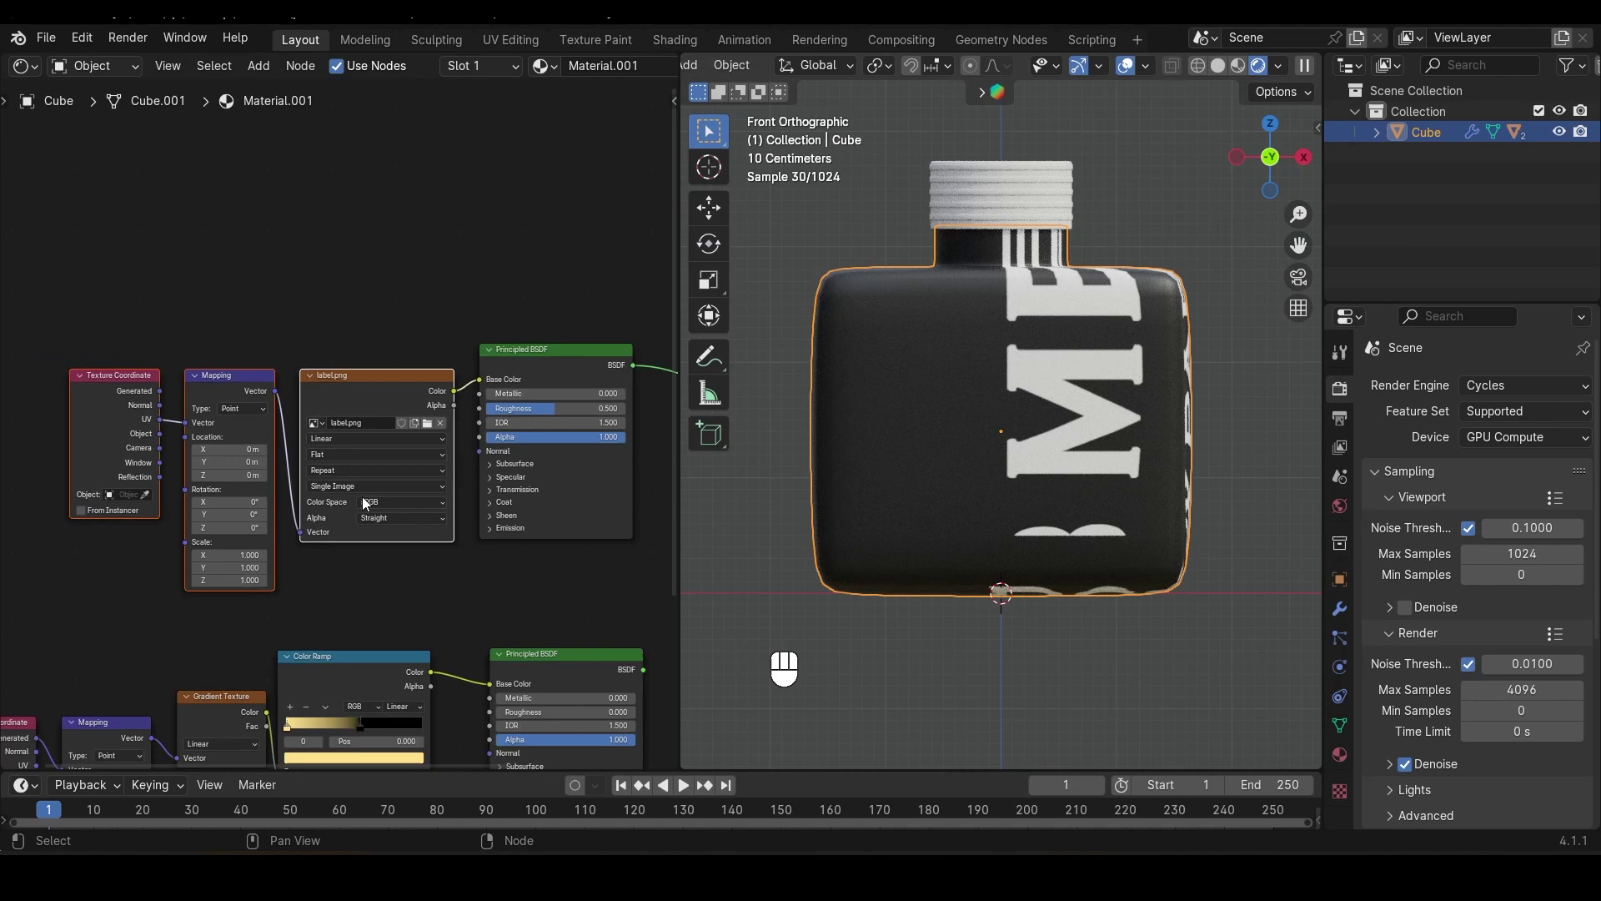
Set the label image texture's extension mode to Extend
{"action": "key", "text": "Home"}
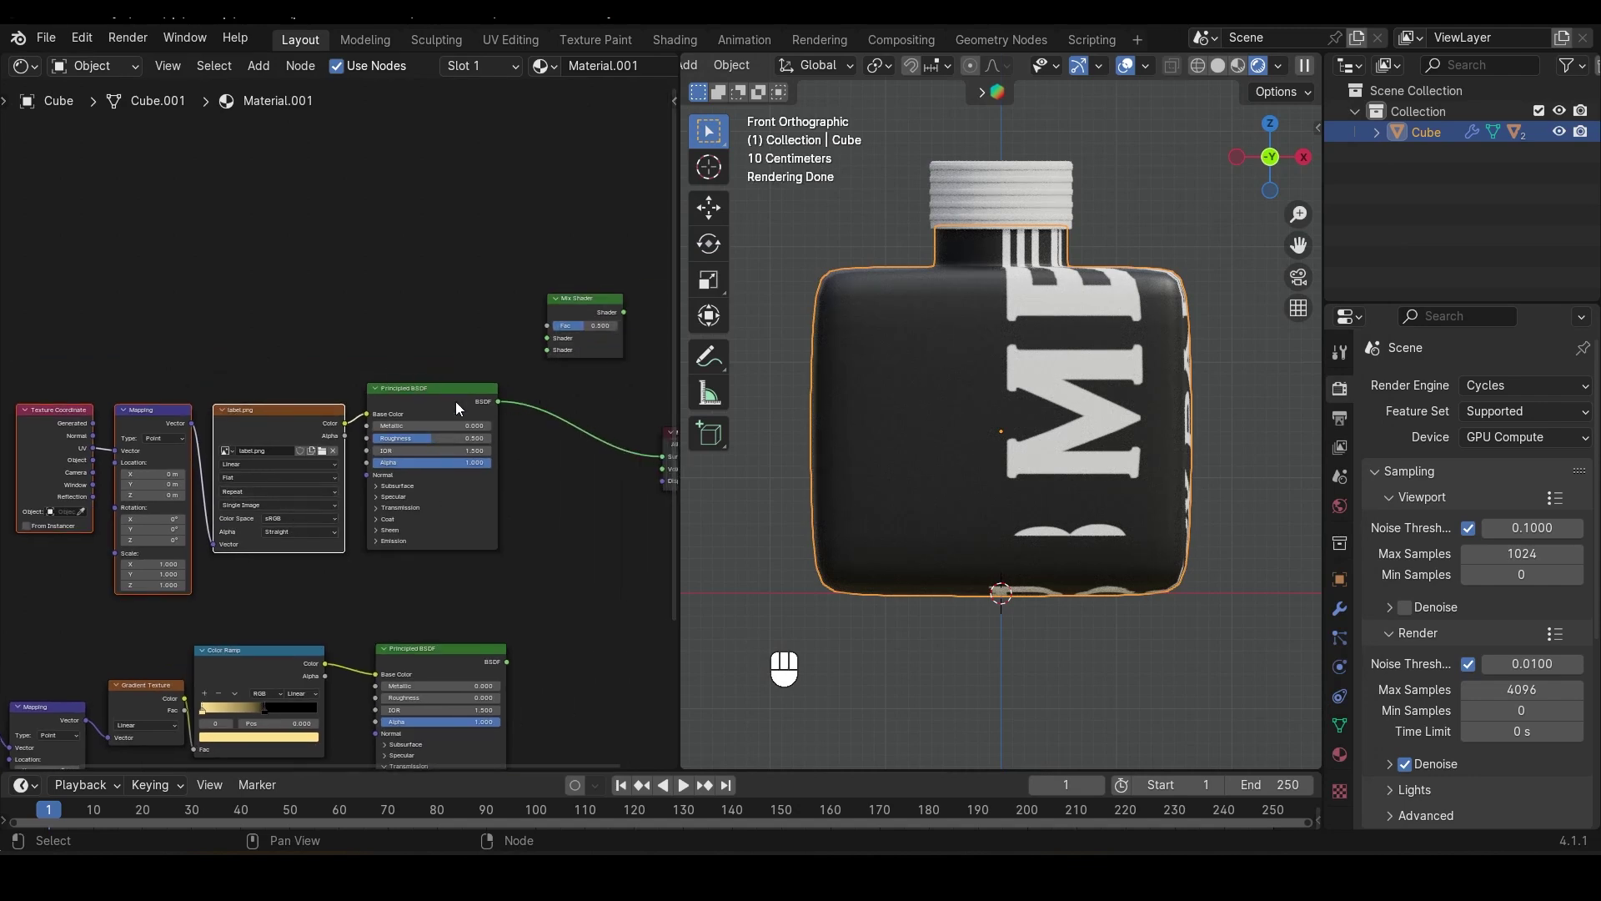
{"action": "scroll", "coordinate": [346, 375], "scroll_direction": "up", "scroll_amount": 6}
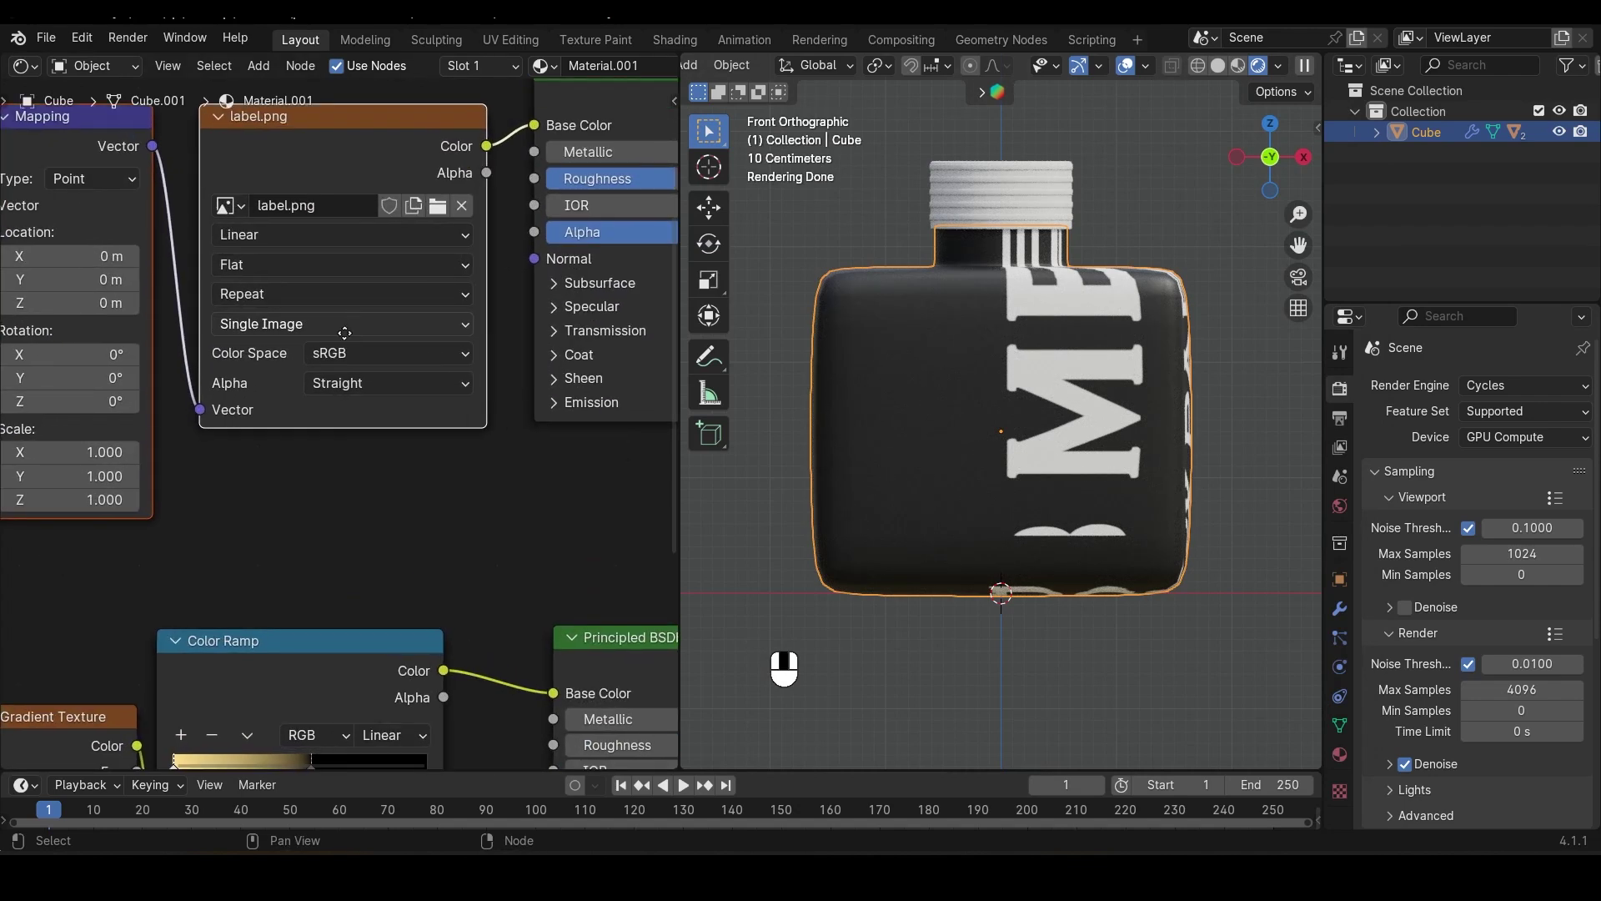
{"action": "scroll", "coordinate": [346, 375], "scroll_direction": "up", "scroll_amount": 1}
{"action": "middle_click_drag", "start_coordinate": [346, 377], "coordinate": [338, 425]}
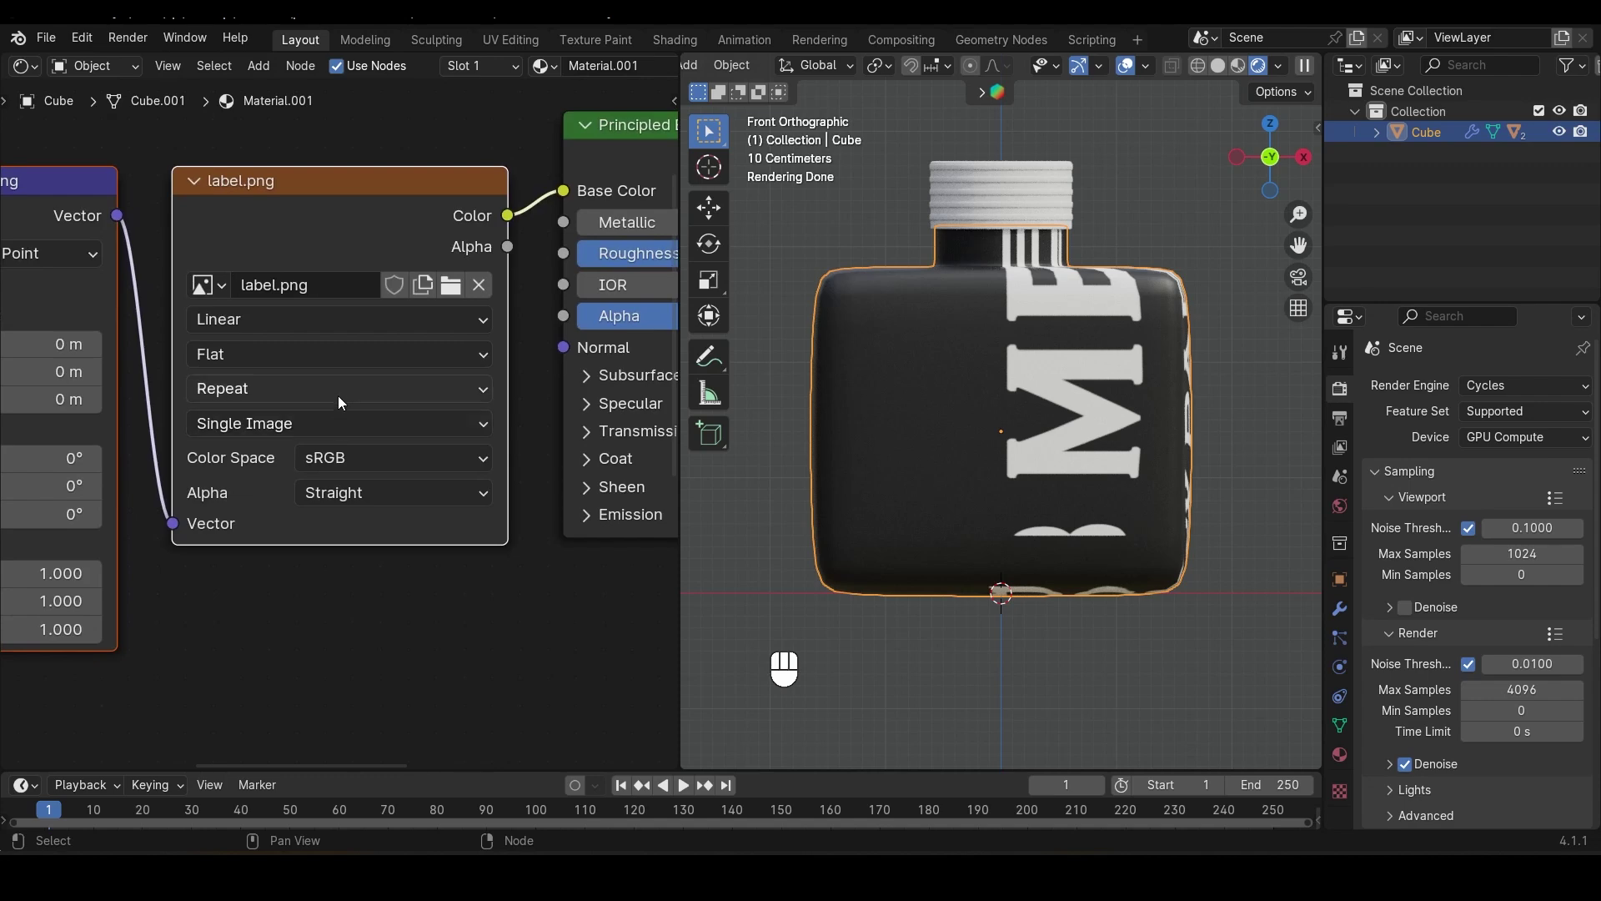
{"action": "left_click", "coordinate": [337, 389]}
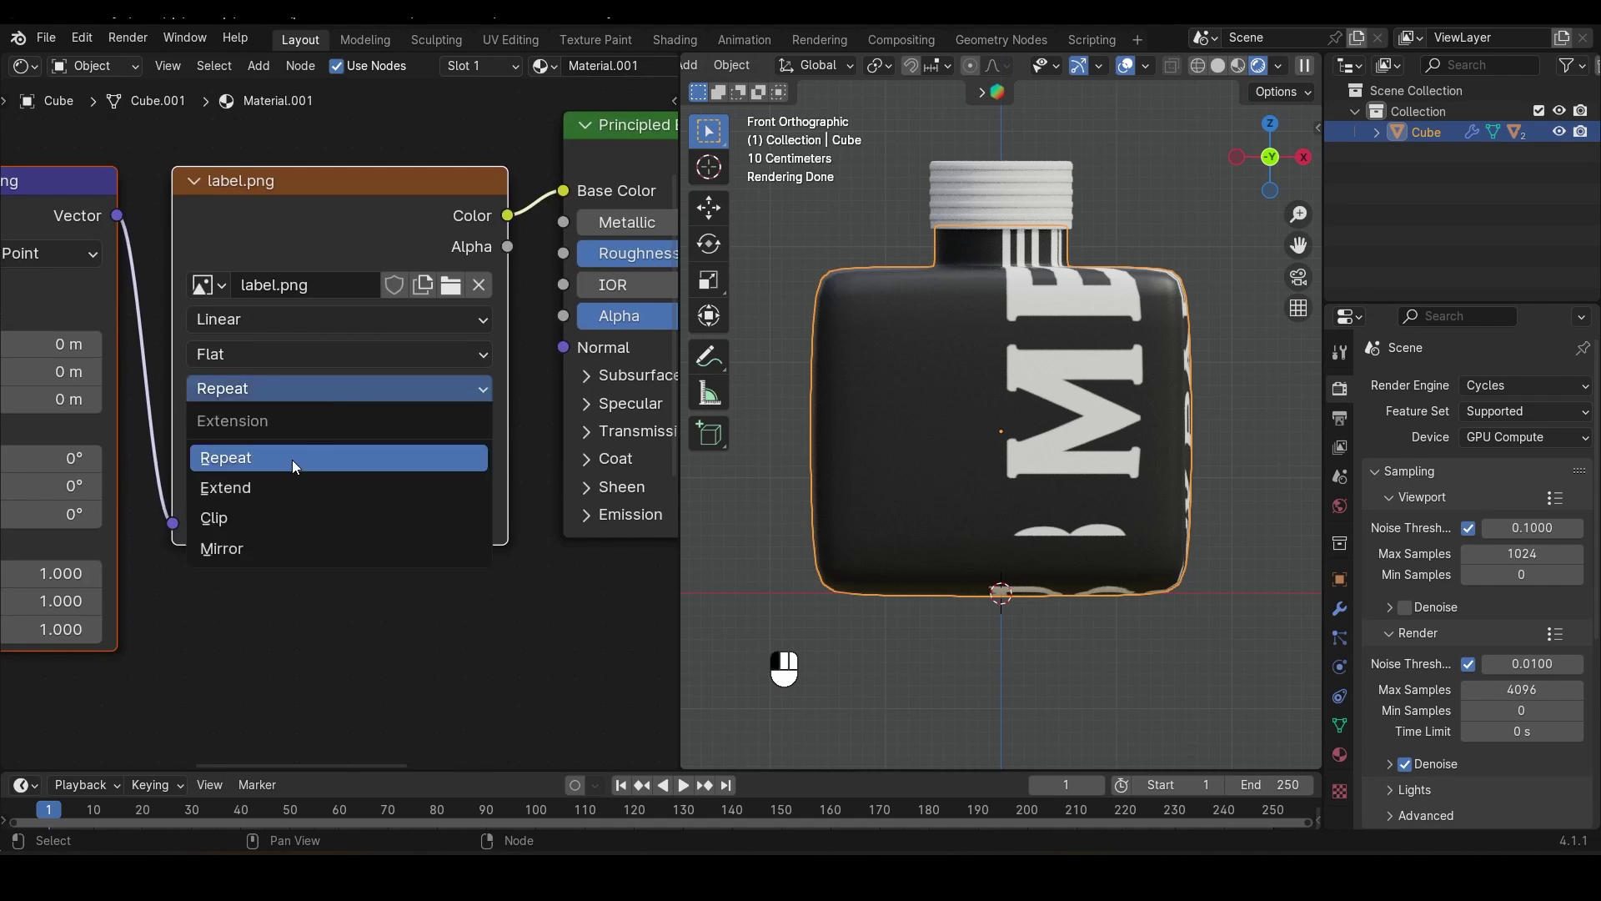
{"action": "left_click", "coordinate": [267, 490]}
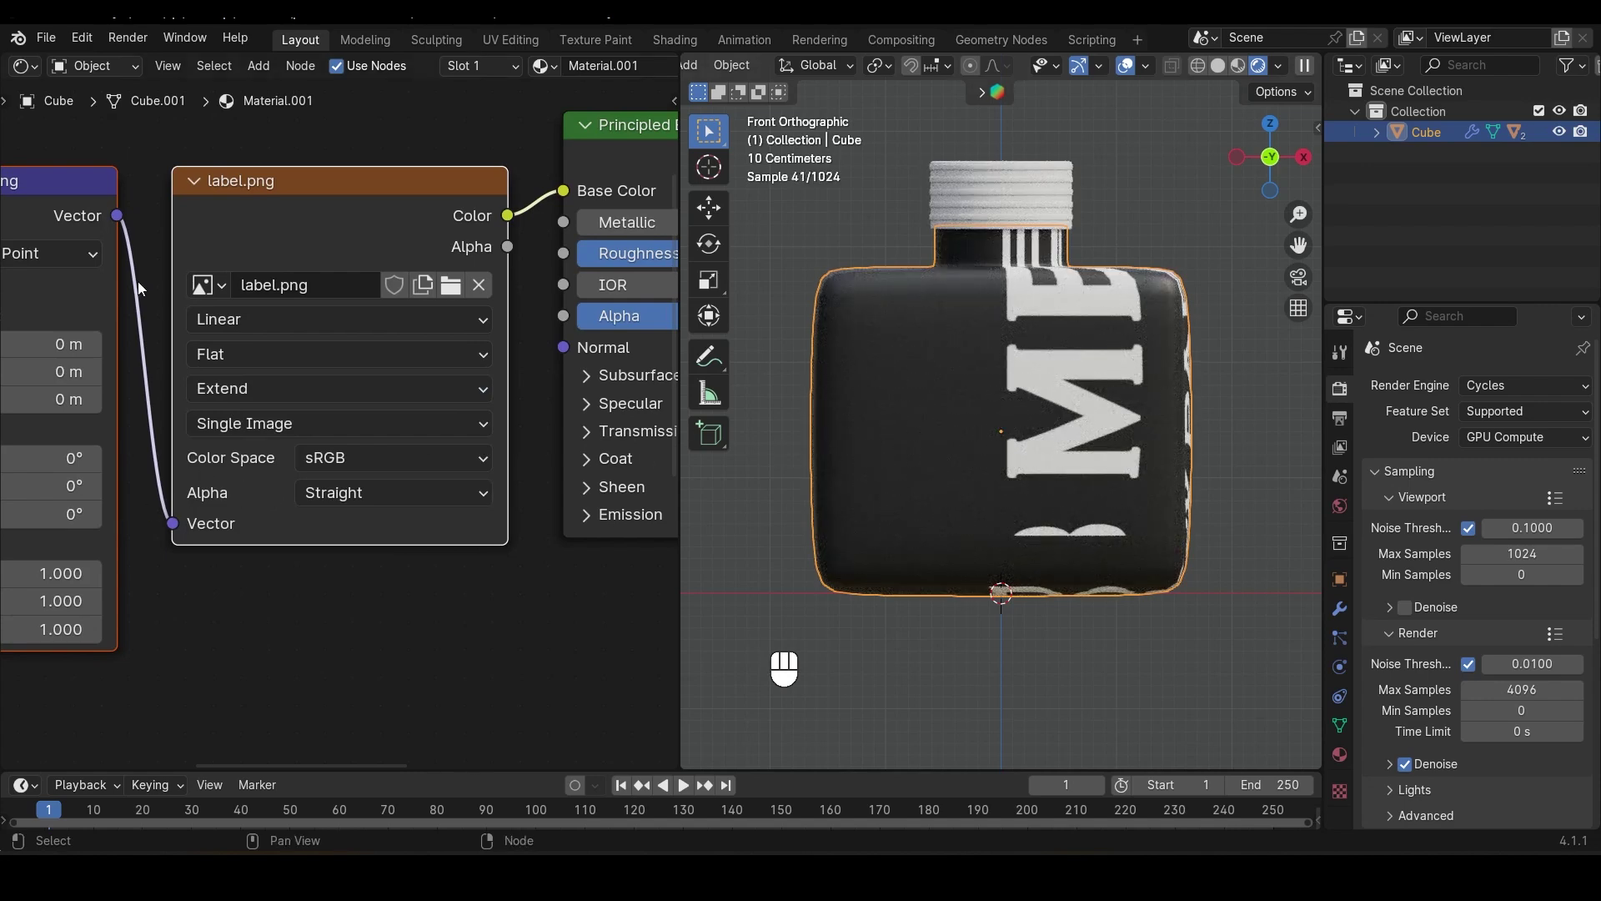
Change the Shader Editor area to the UV Editor and enter Edit Mode on the bottle
{"action": "left_click", "coordinate": [24, 68]}
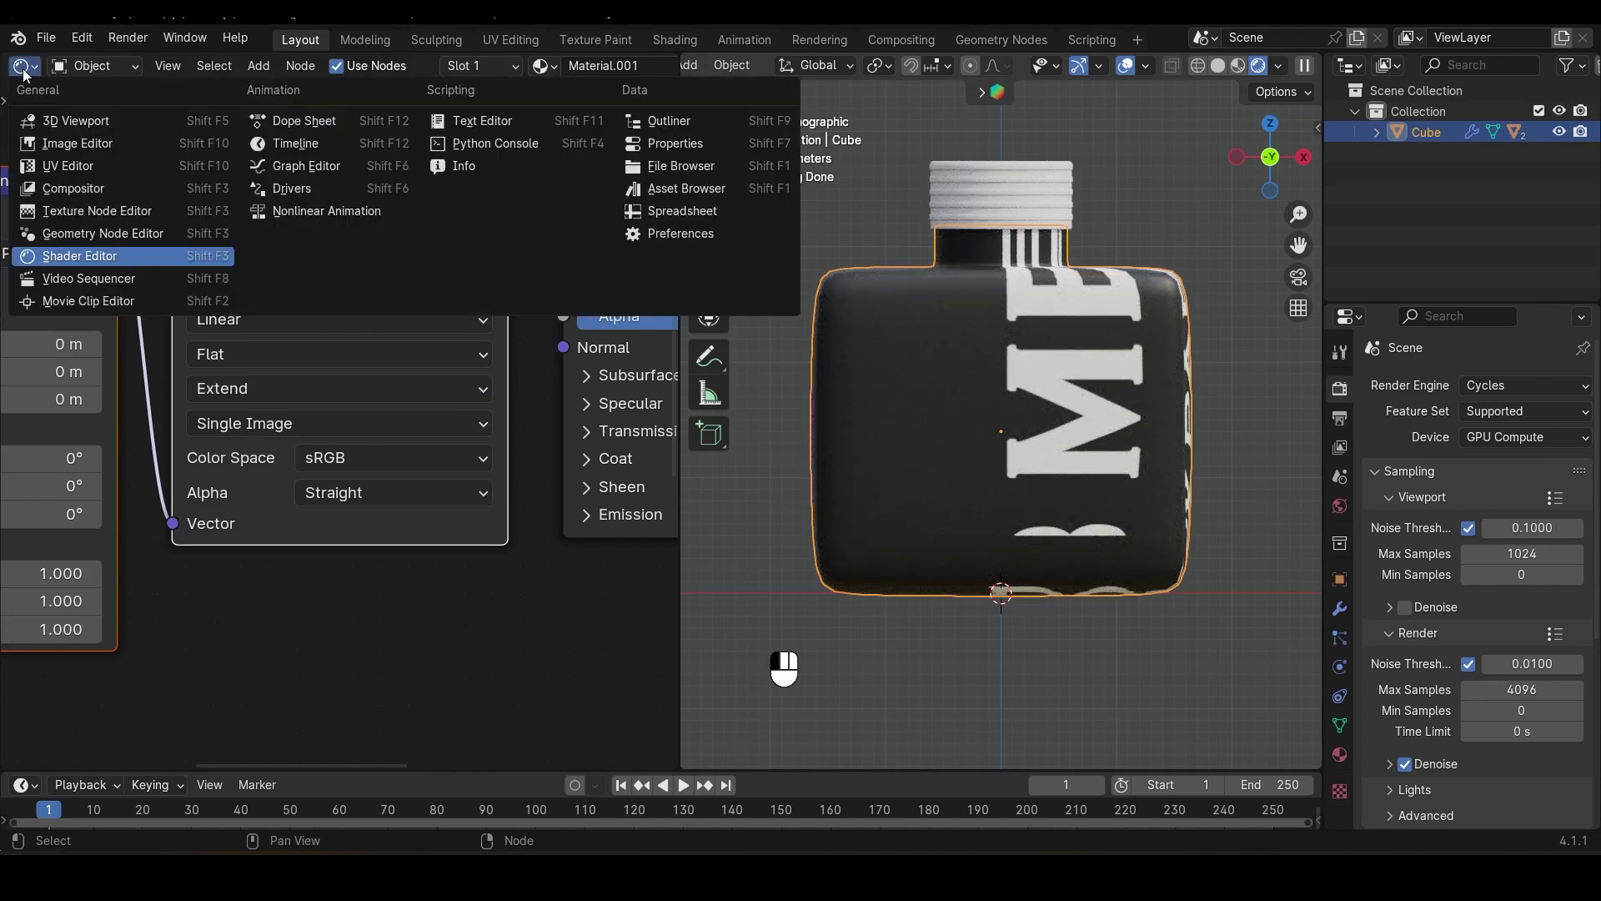
{"action": "left_click", "coordinate": [65, 171]}
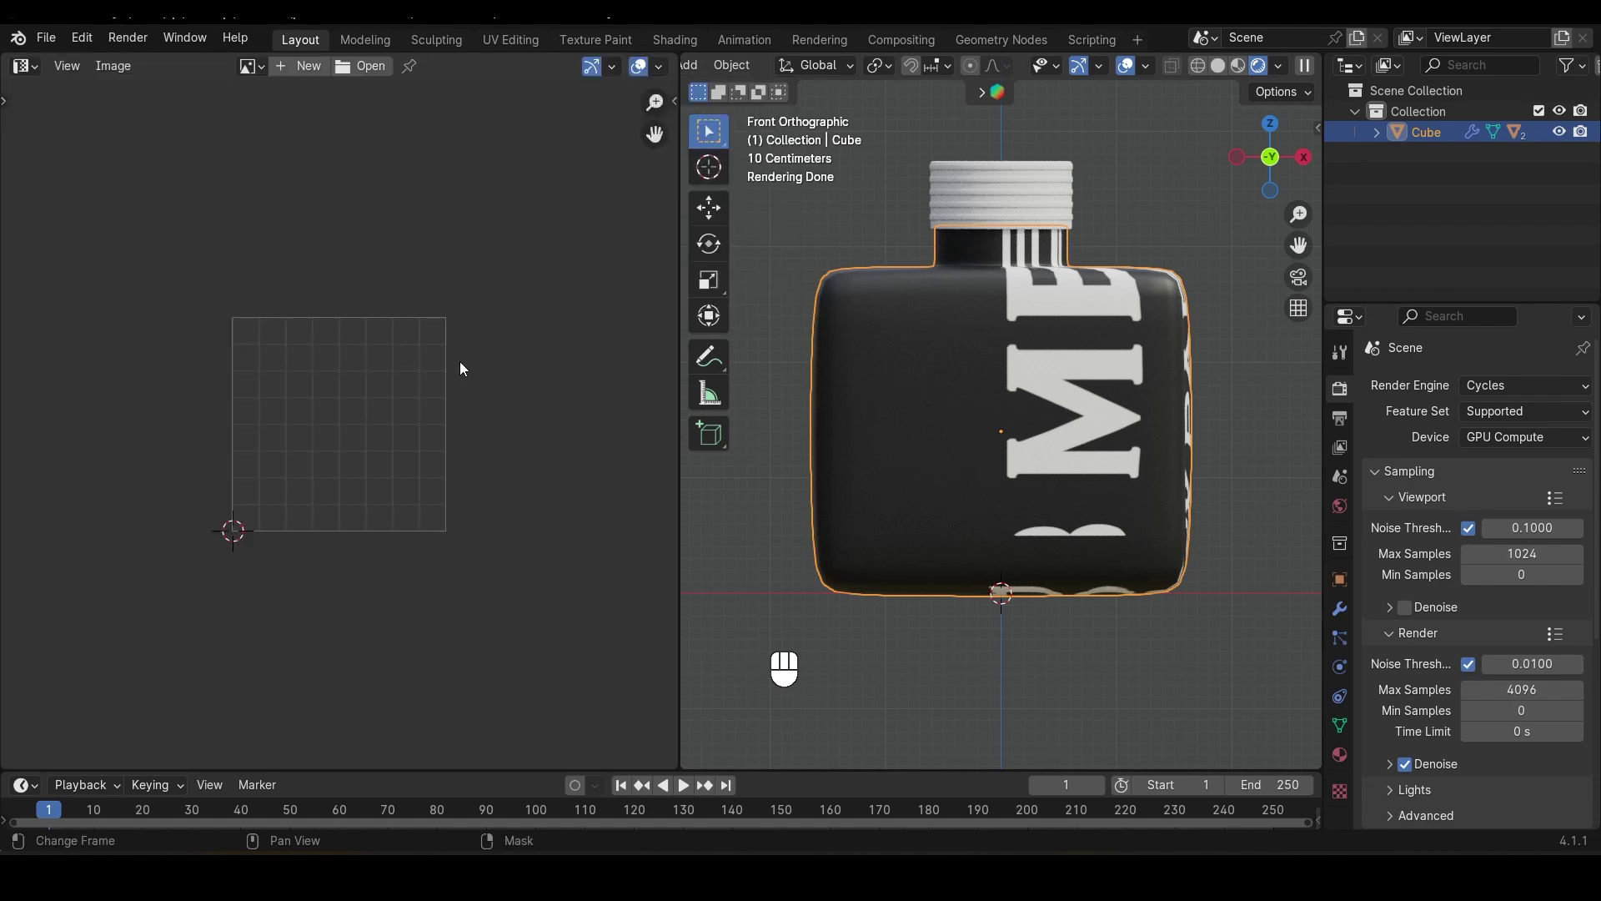
{"action": "scroll", "coordinate": [465, 365], "scroll_direction": "down", "scroll_amount": 1}
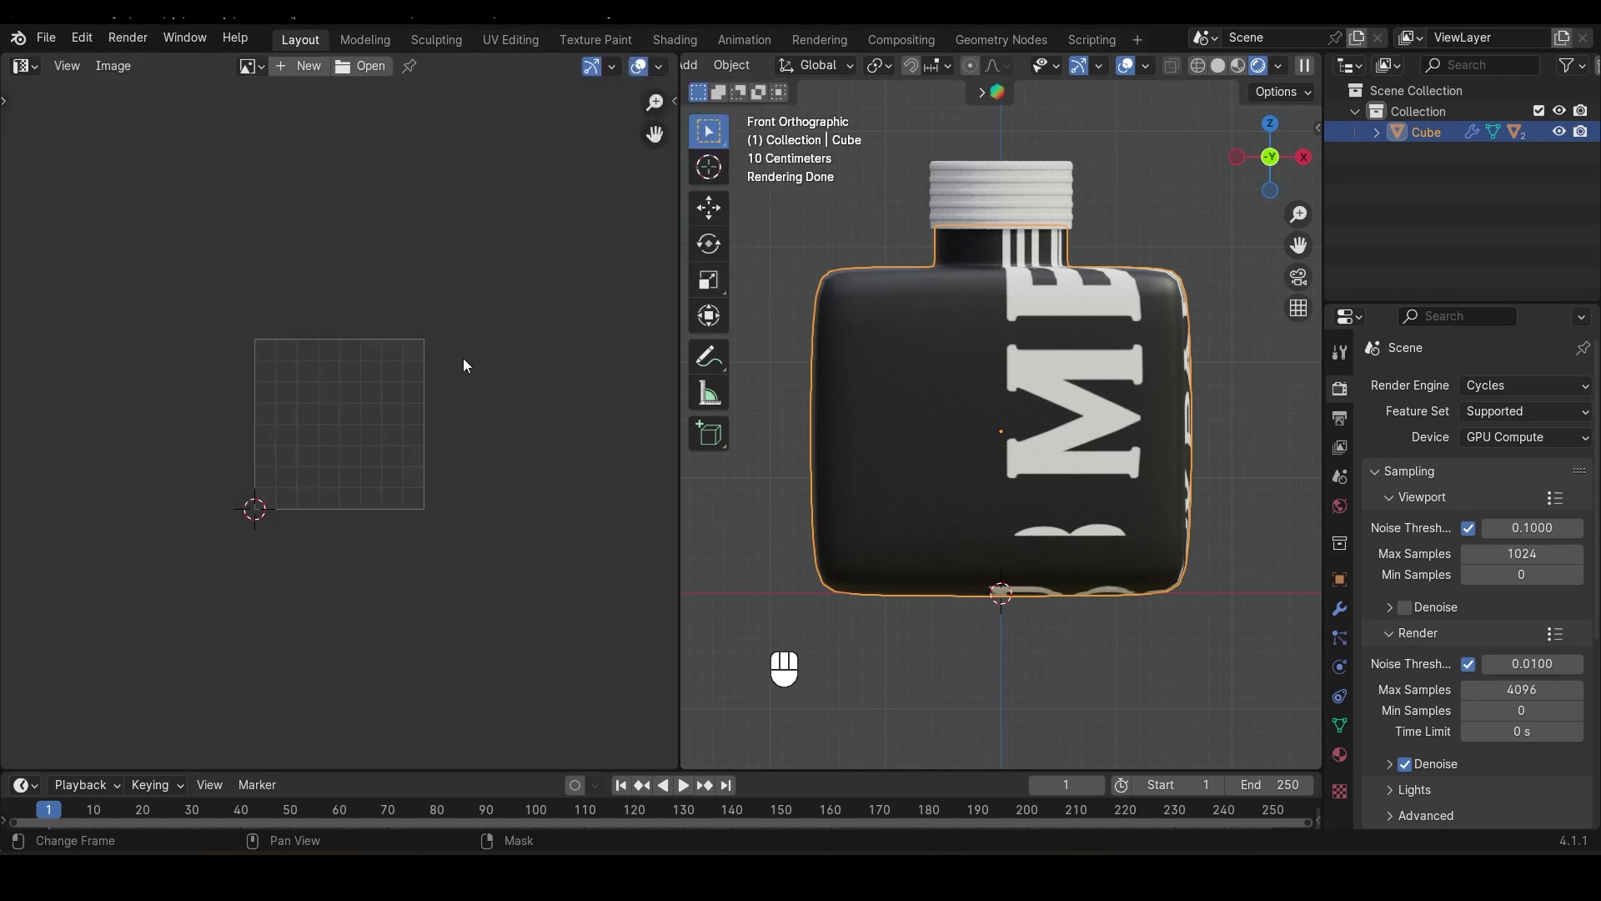
{"action": "scroll", "coordinate": [464, 365], "scroll_direction": "down", "scroll_amount": 1}
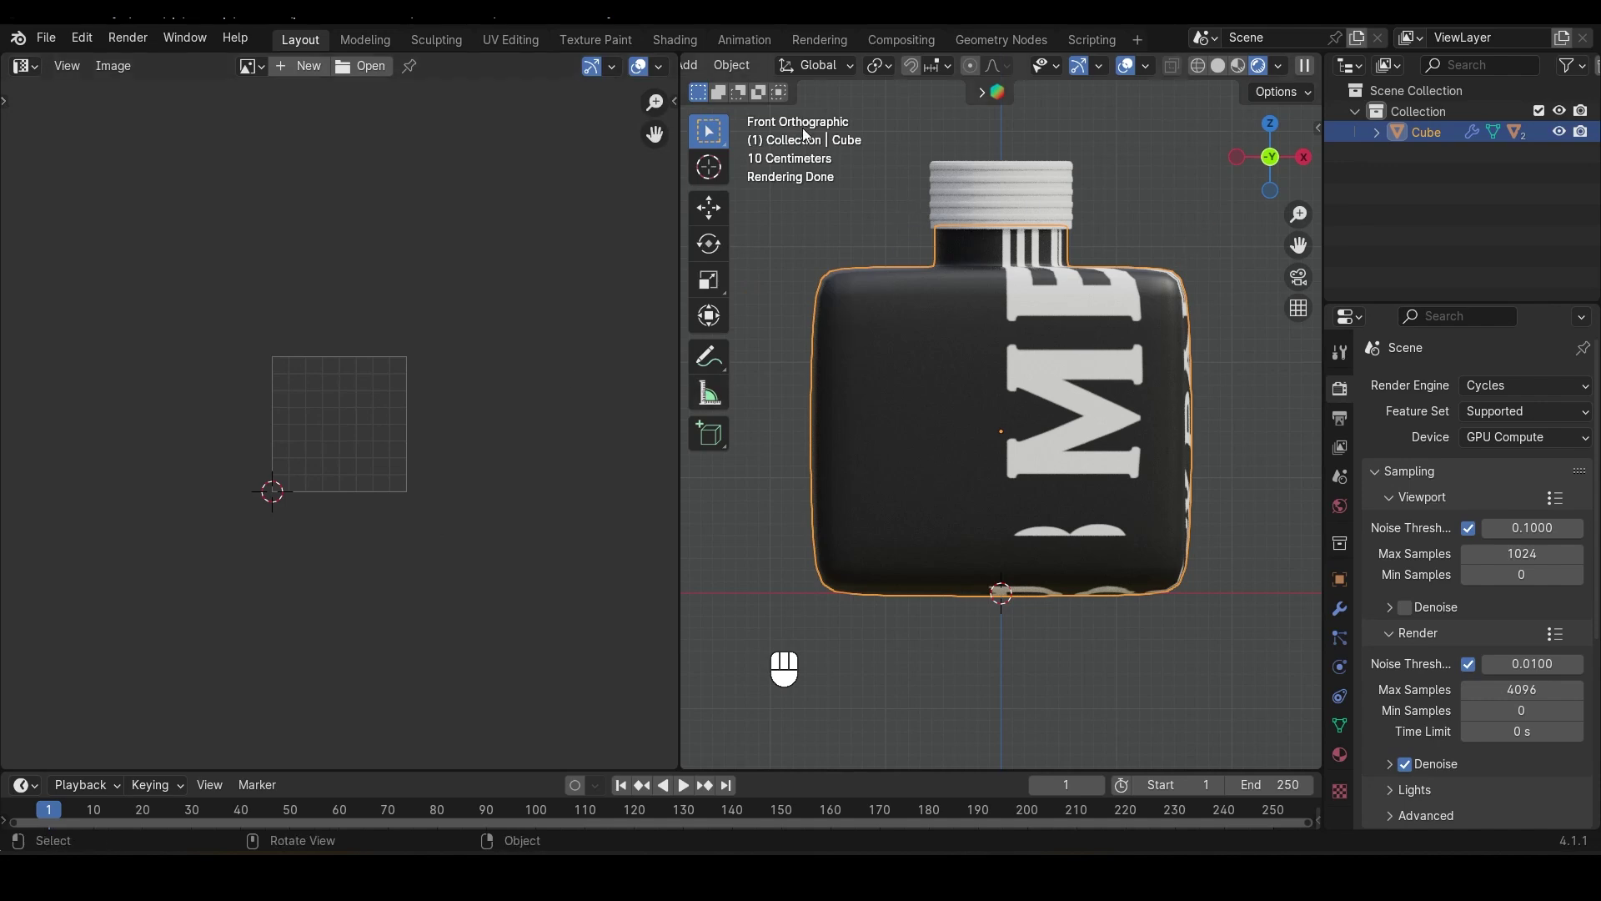
{"action": "key", "text": "Tab"}
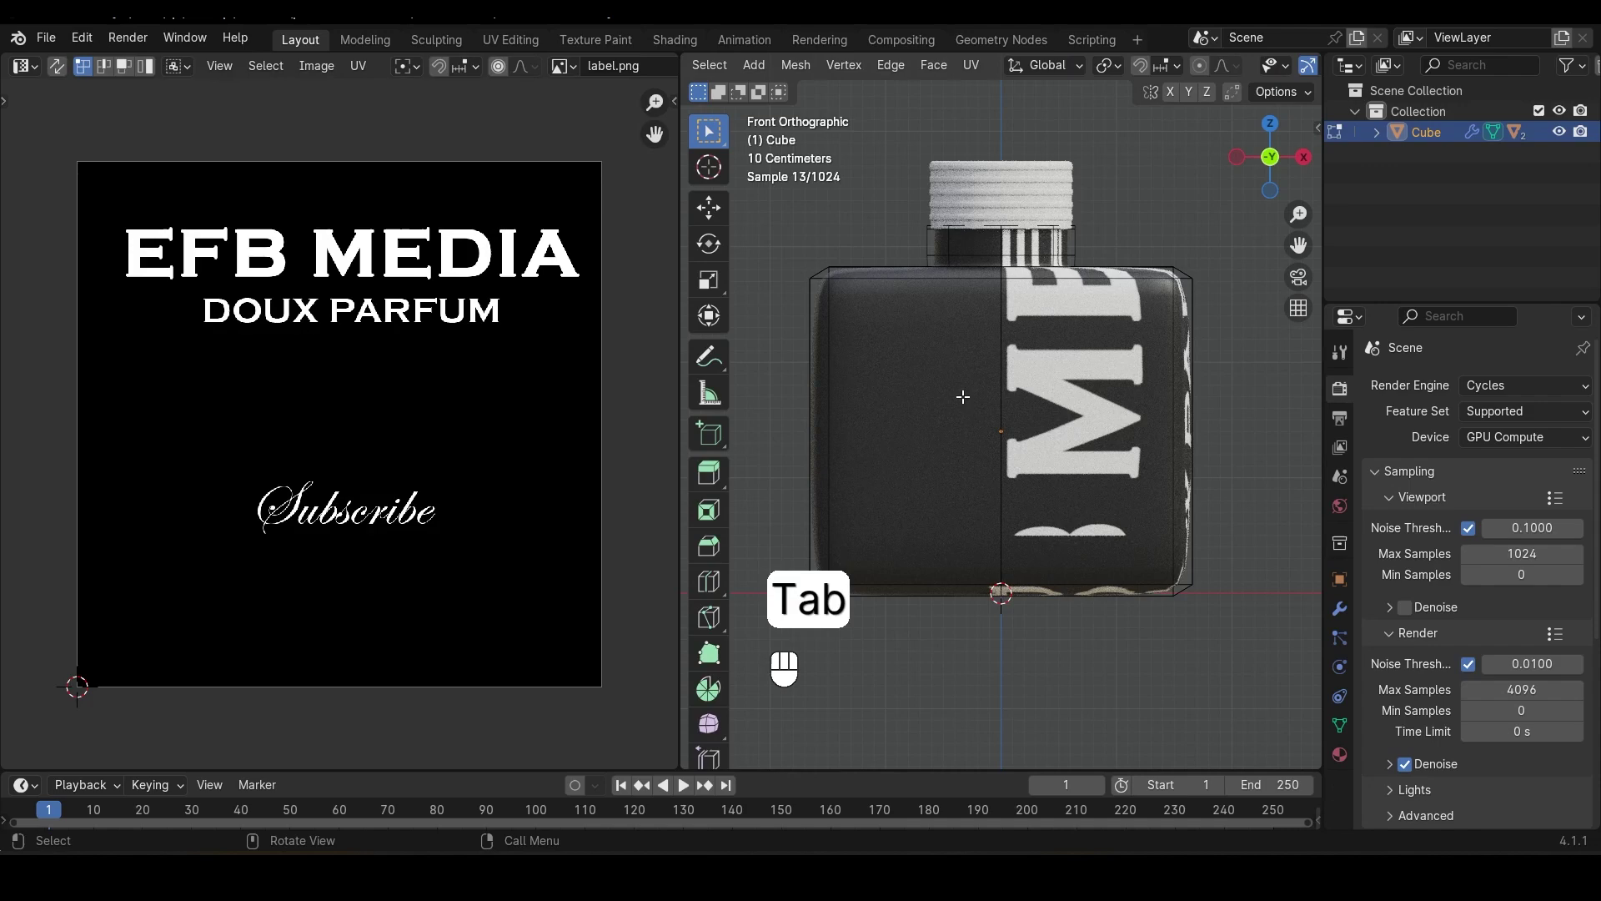
Select both large faces on the back of the bottle and grow the selection to include the surrounding bevel faces
{"action": "middle_click_drag", "start_coordinate": [918, 379], "coordinate": [1045, 487]}
{"action": "left_click", "coordinate": [909, 401]}
{"action": "left_click", "coordinate": [1096, 453], "text": "shift"}
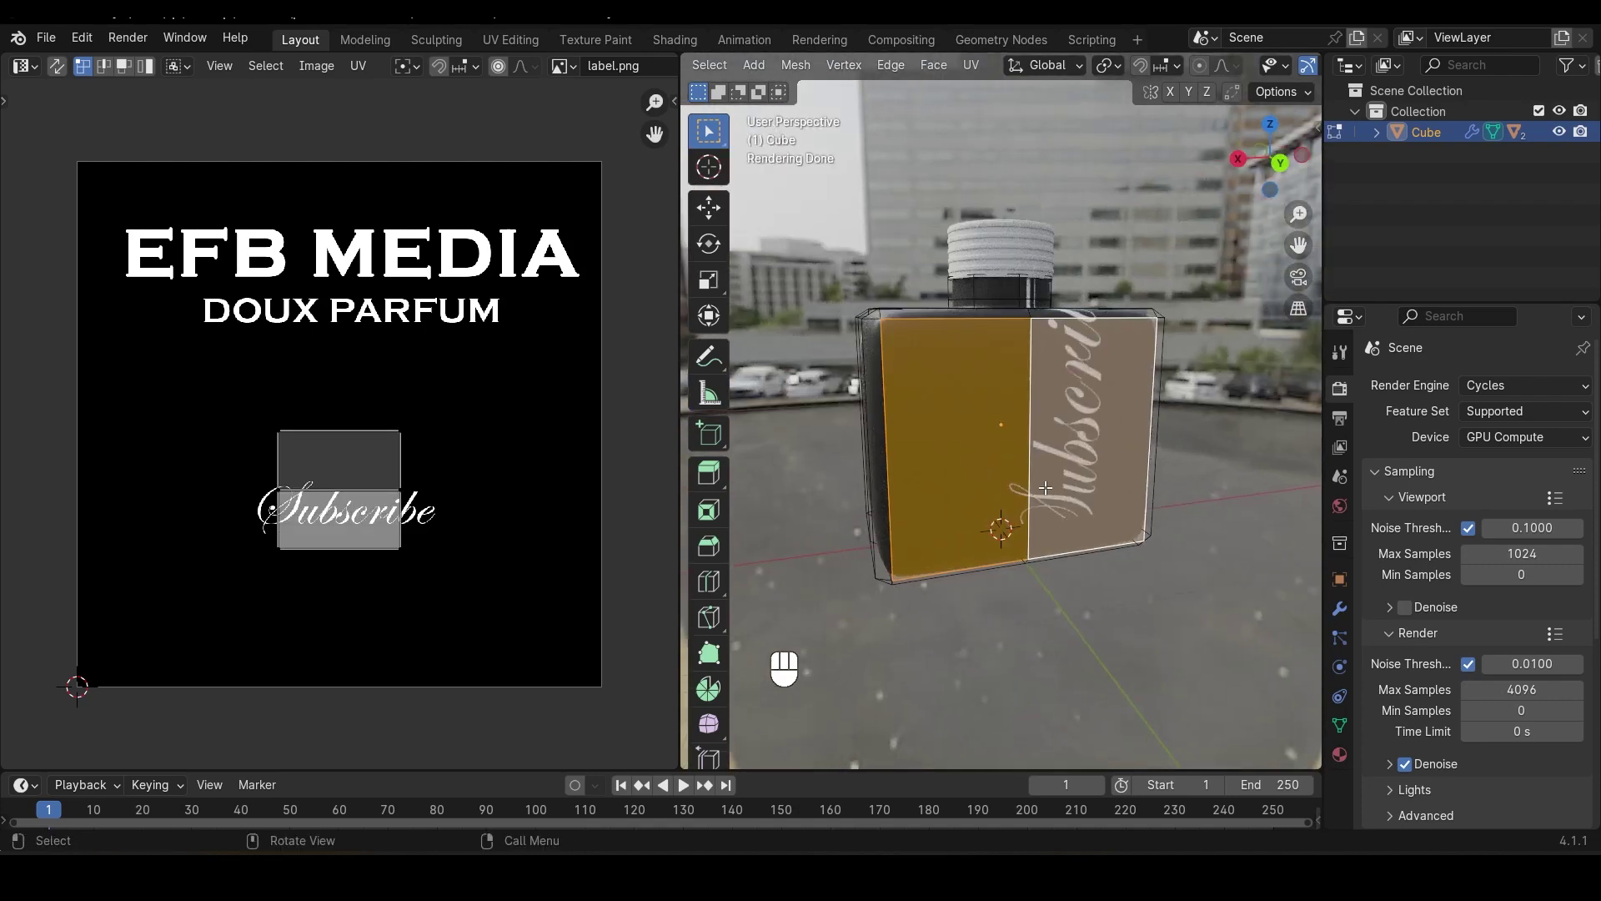
{"action": "key", "text": "ctrl+KP_Add"}
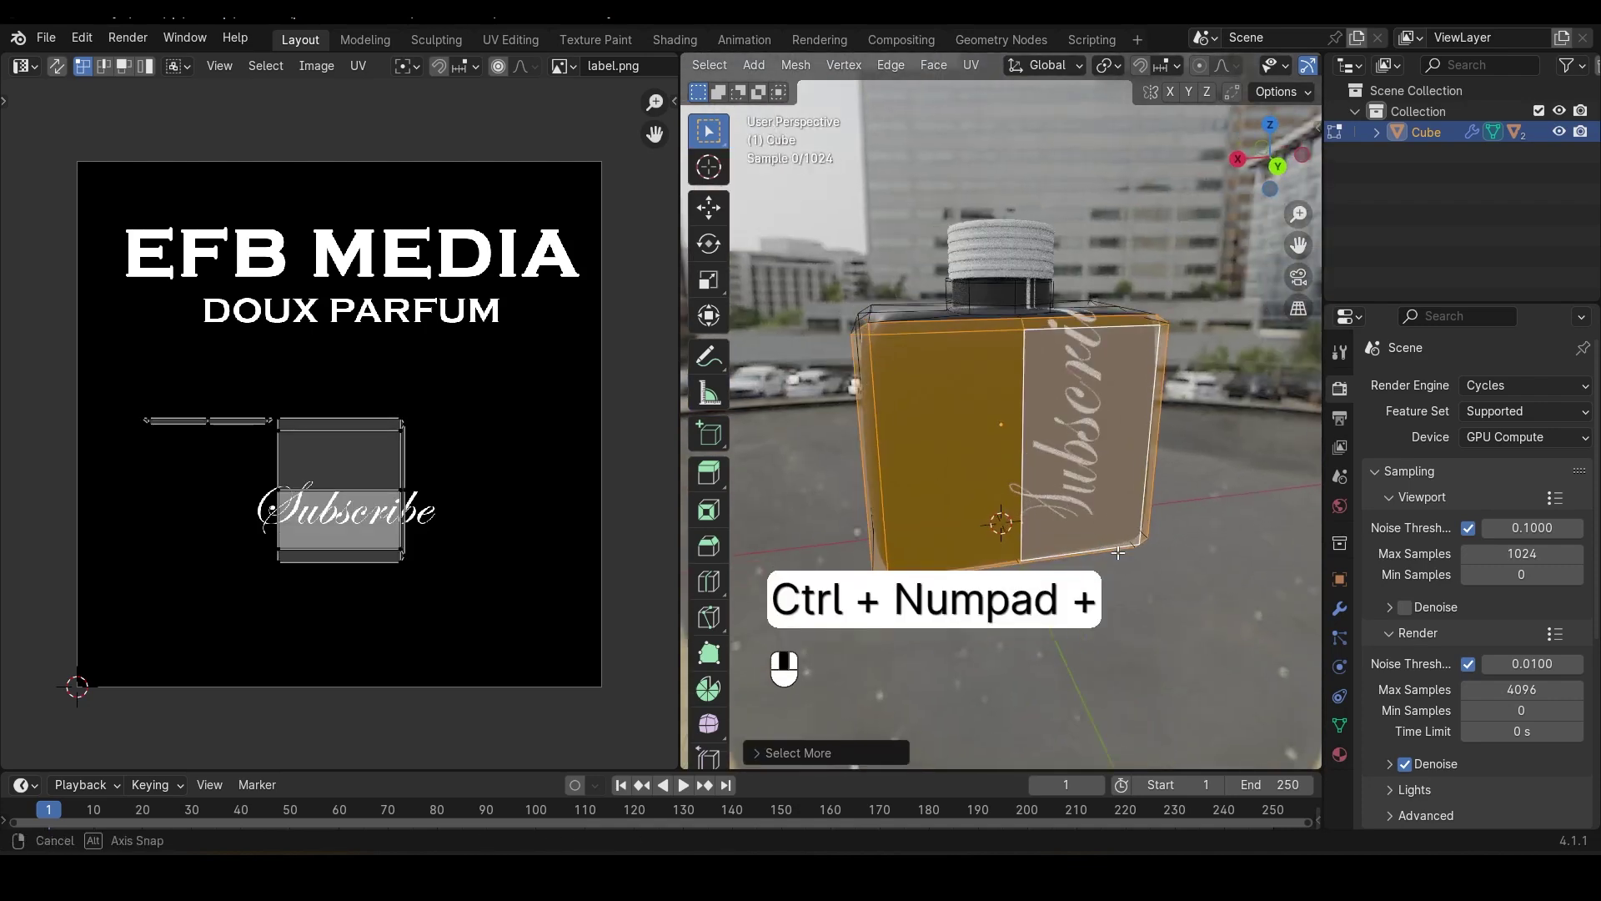
{"action": "middle_click_drag", "start_coordinate": [1066, 512], "coordinate": [1024, 549]}
{"action": "middle_click_drag", "start_coordinate": [992, 469], "coordinate": [1028, 418]}
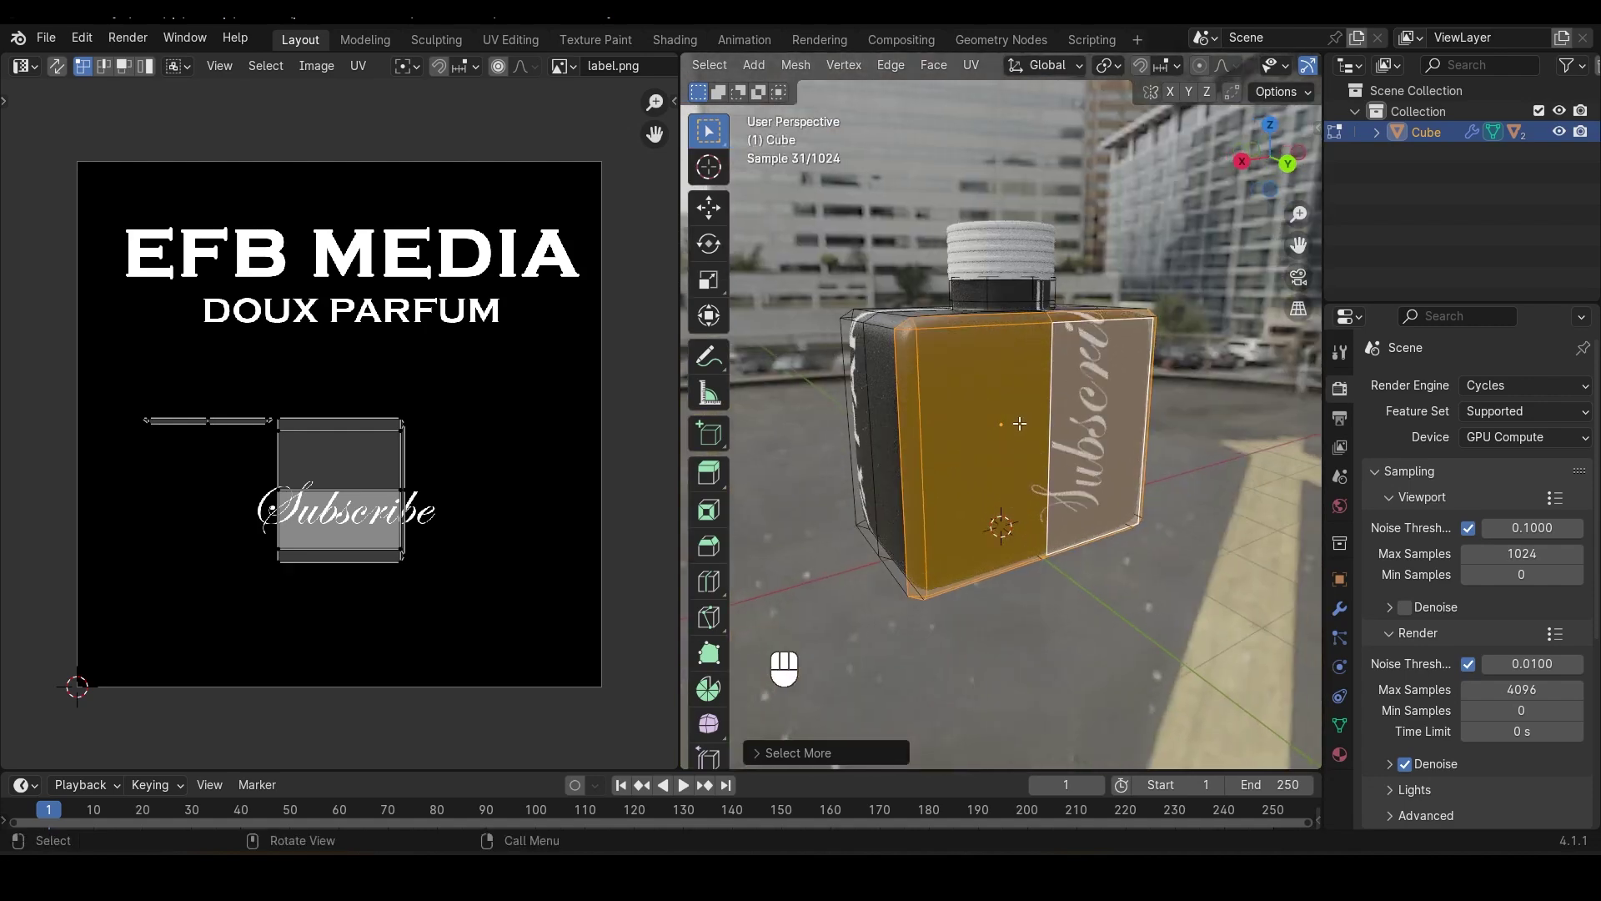
{"action": "middle_click_drag", "start_coordinate": [957, 462], "coordinate": [1027, 325]}
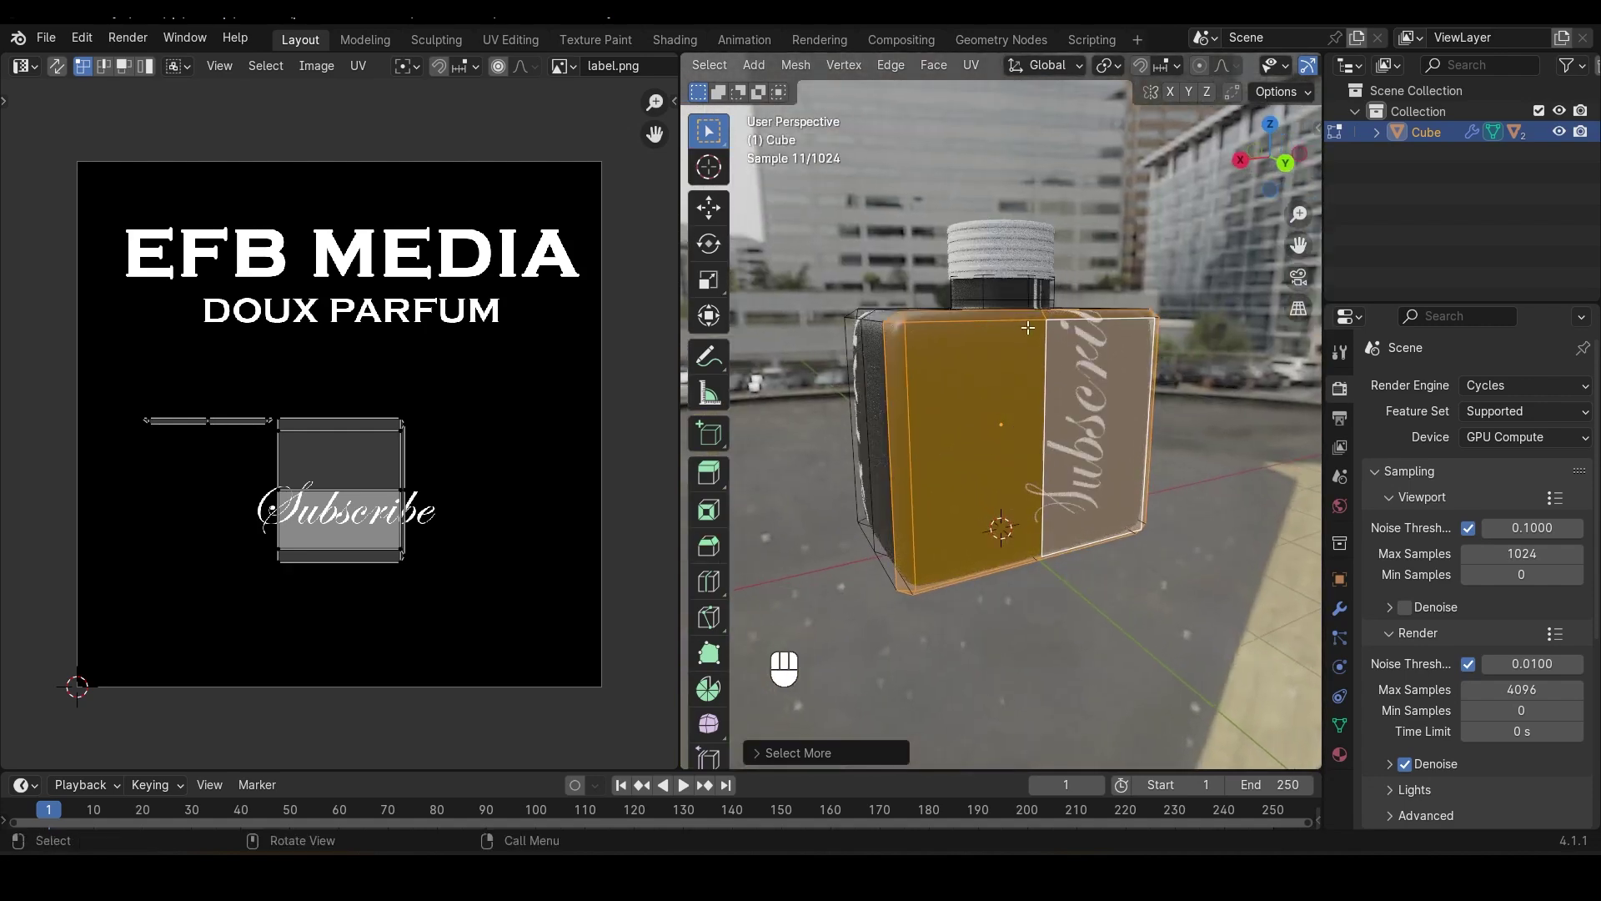
Unwrap the selected bottle faces and view the bottle straight from the back
{"action": "key", "text": "u"}
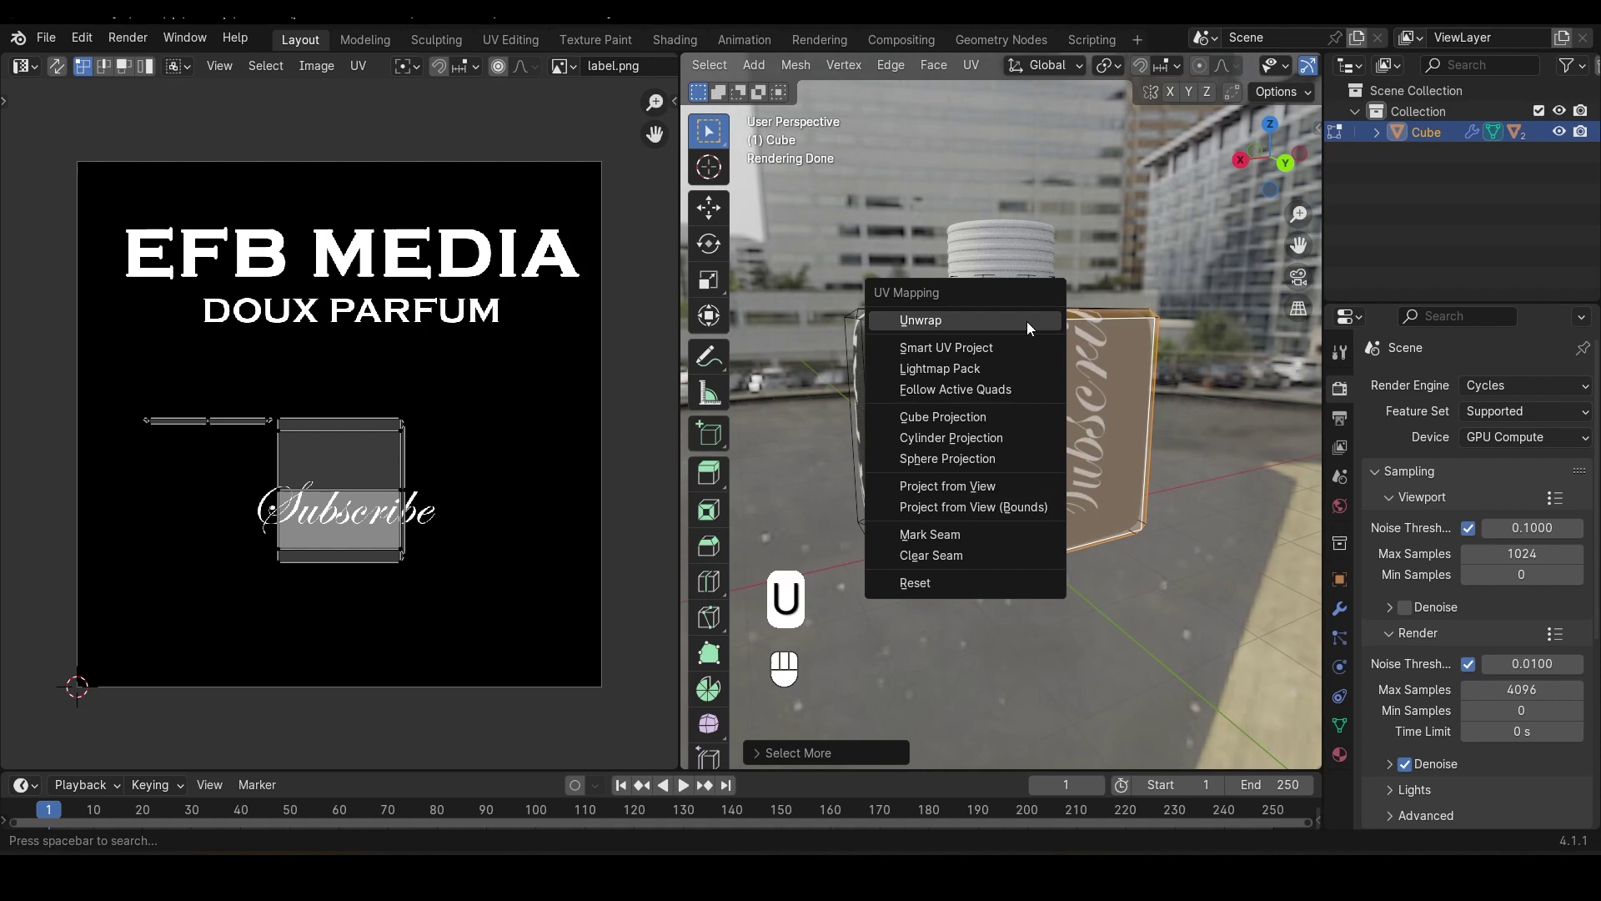
{"action": "left_click", "coordinate": [987, 316]}
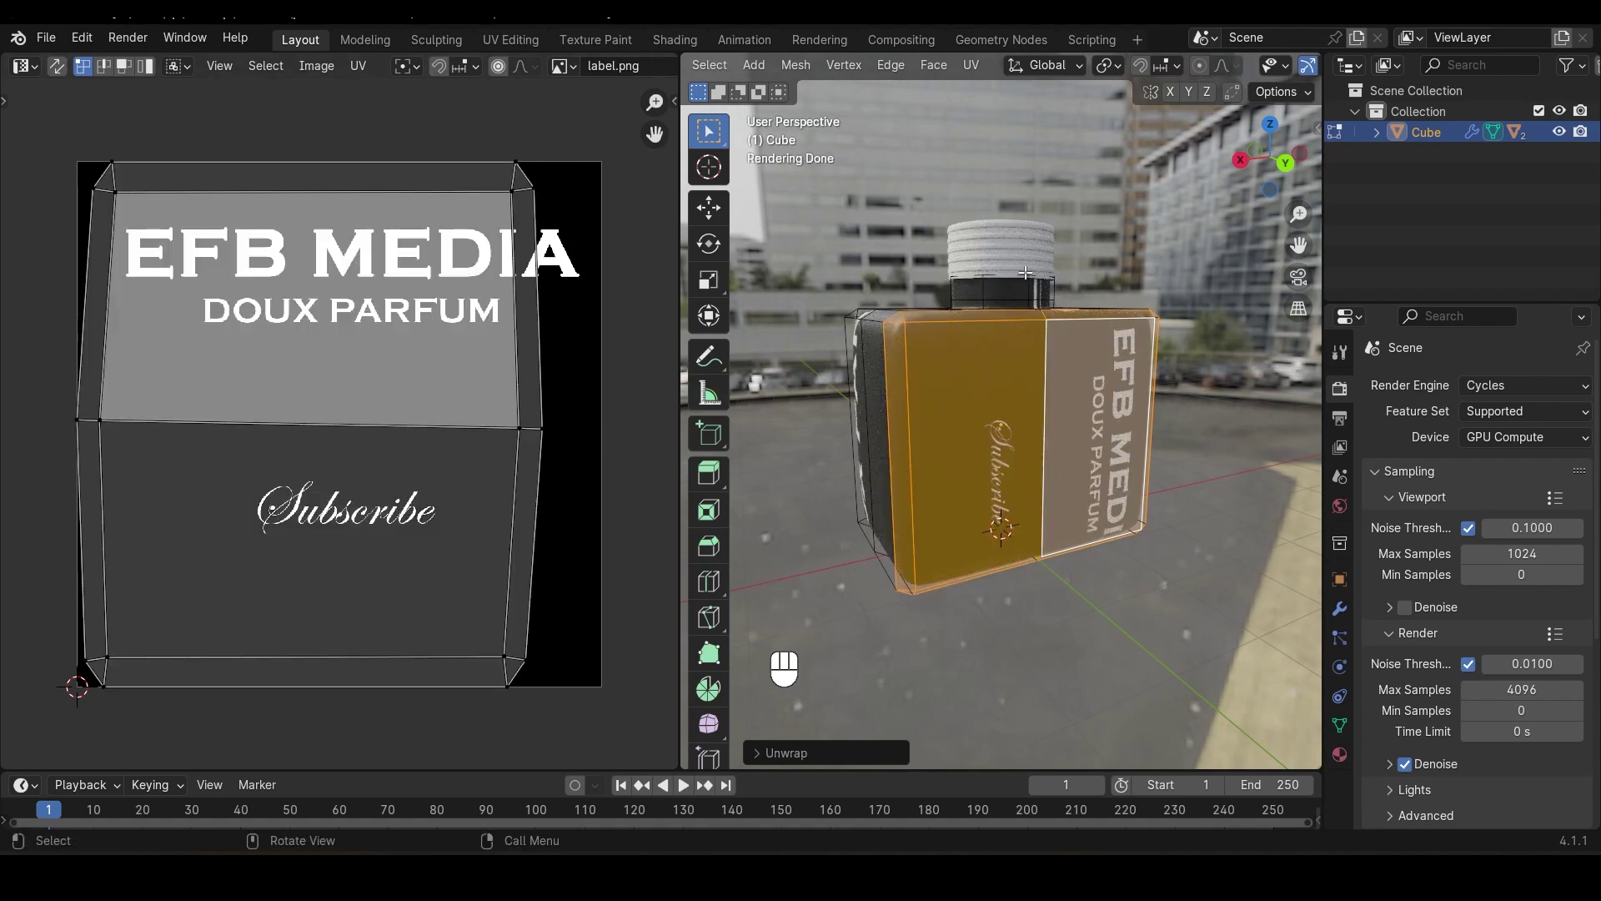
{"action": "middle_click_drag", "start_coordinate": [1078, 267], "coordinate": [1012, 269]}
{"action": "left_click", "coordinate": [1272, 166]}
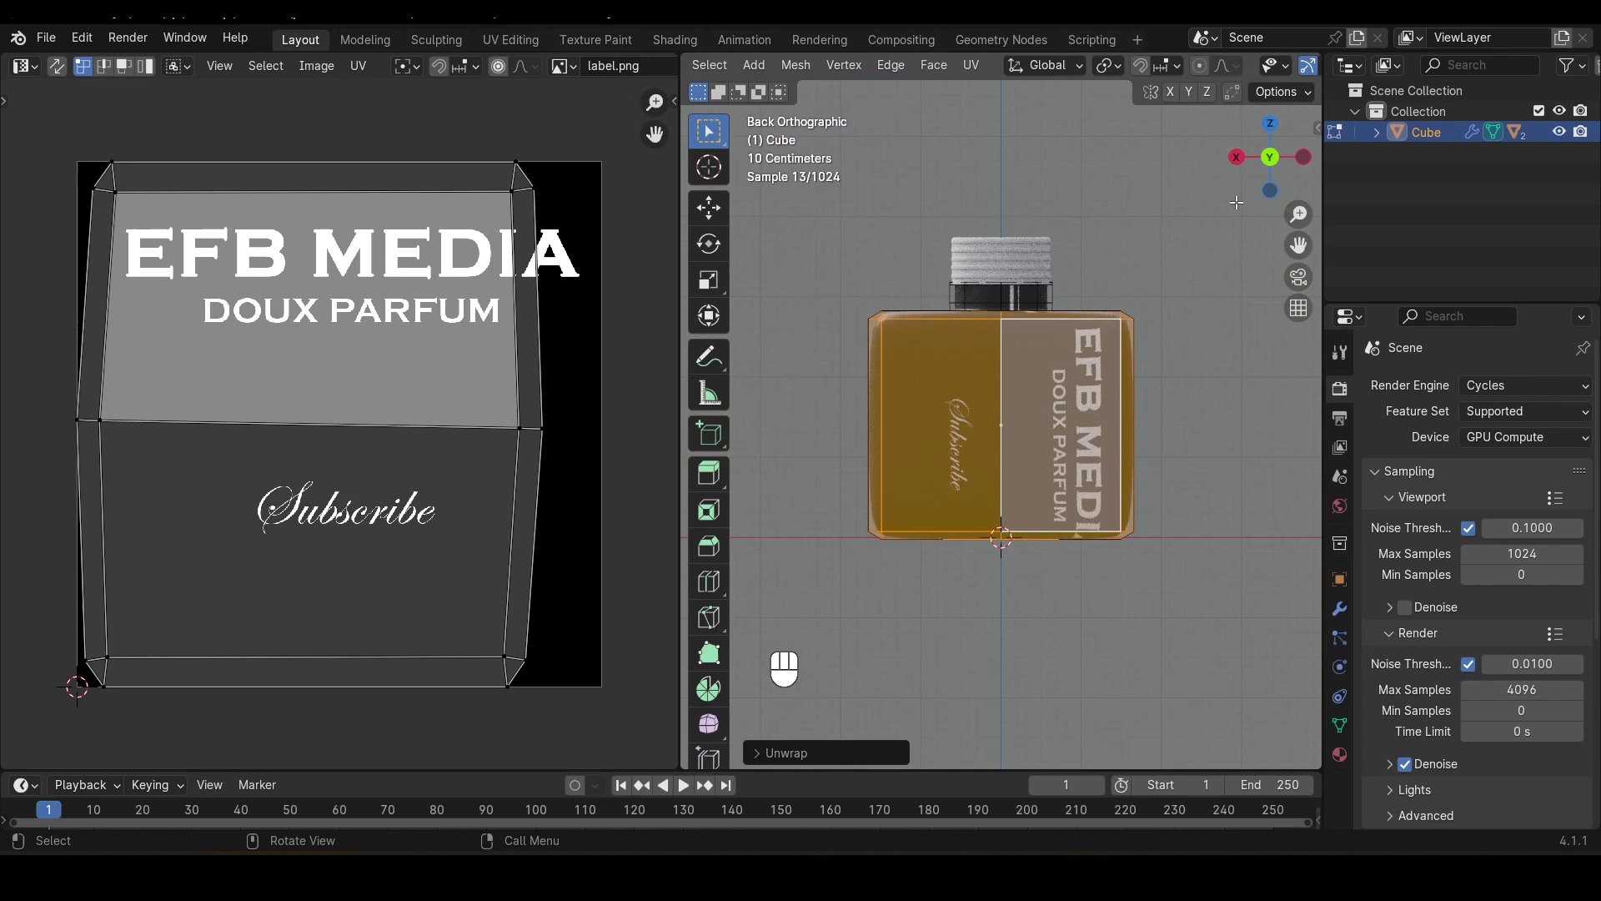
{"action": "scroll", "coordinate": [1036, 360], "scroll_direction": "up", "scroll_amount": 2}
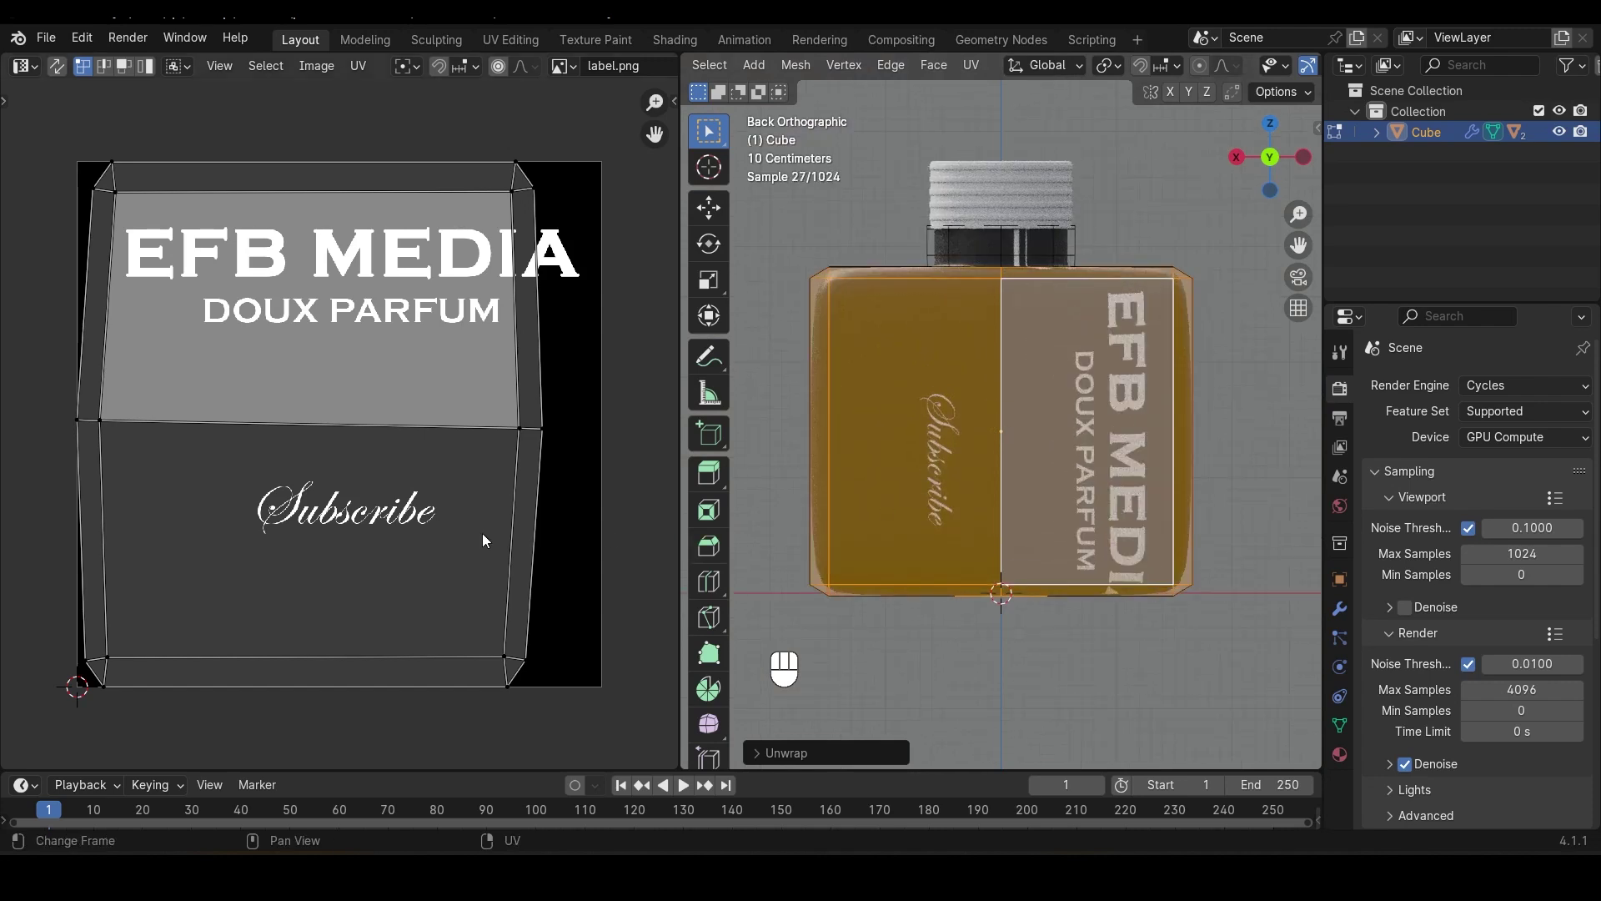
Rotate the whole UV island by -270 degrees so the label text reads upright on the bottle
{"action": "key", "text": "a"}
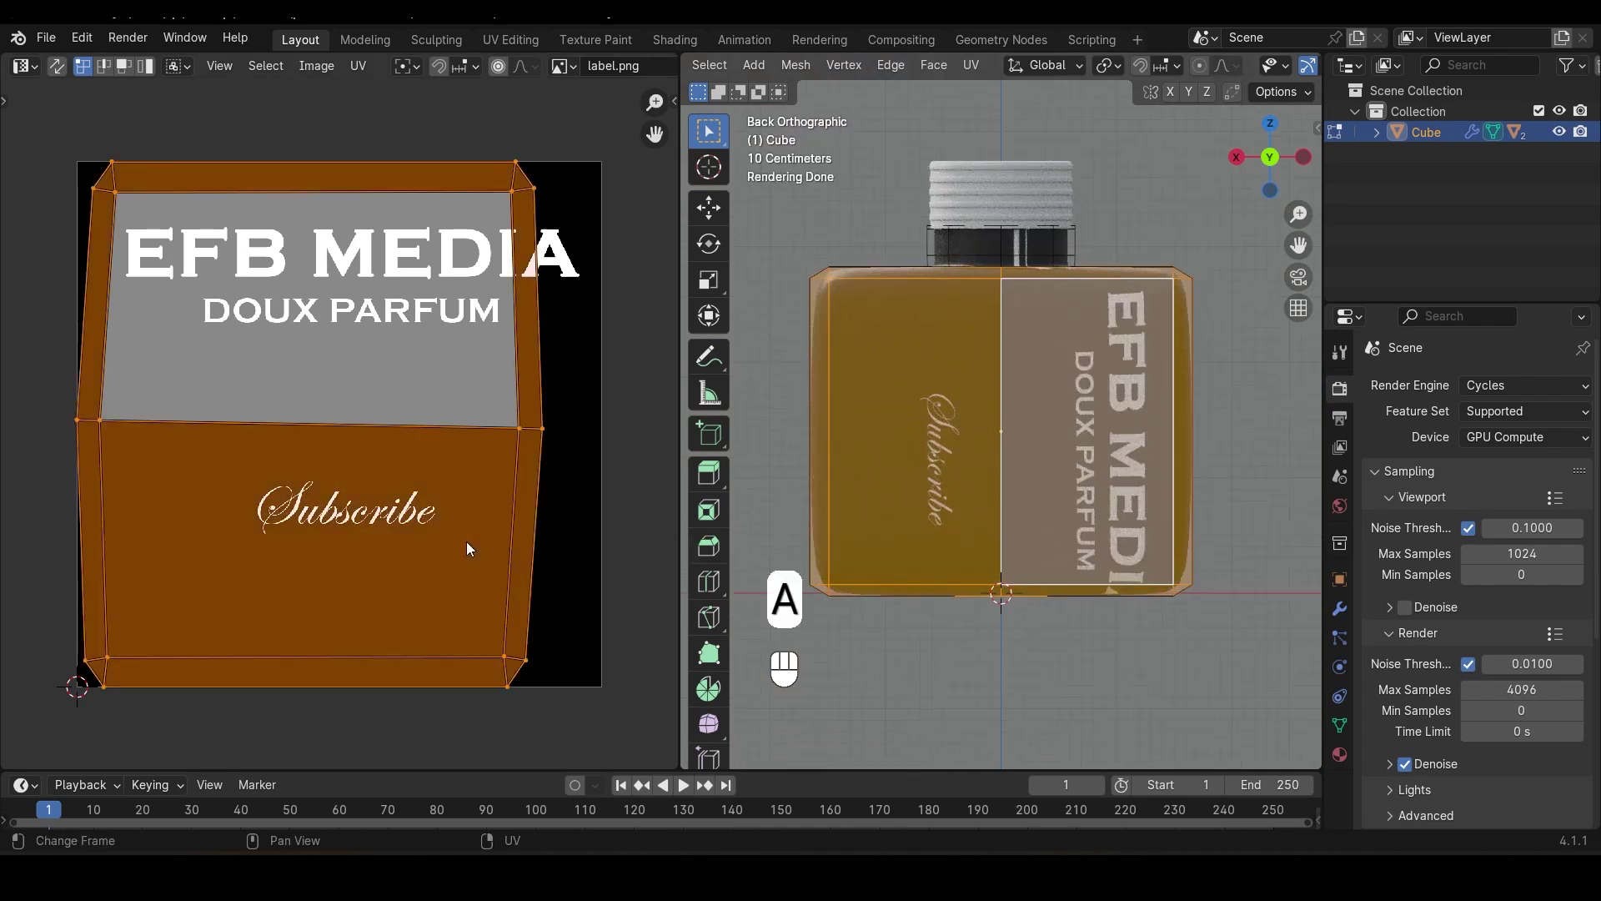
{"action": "key", "text": "r"}
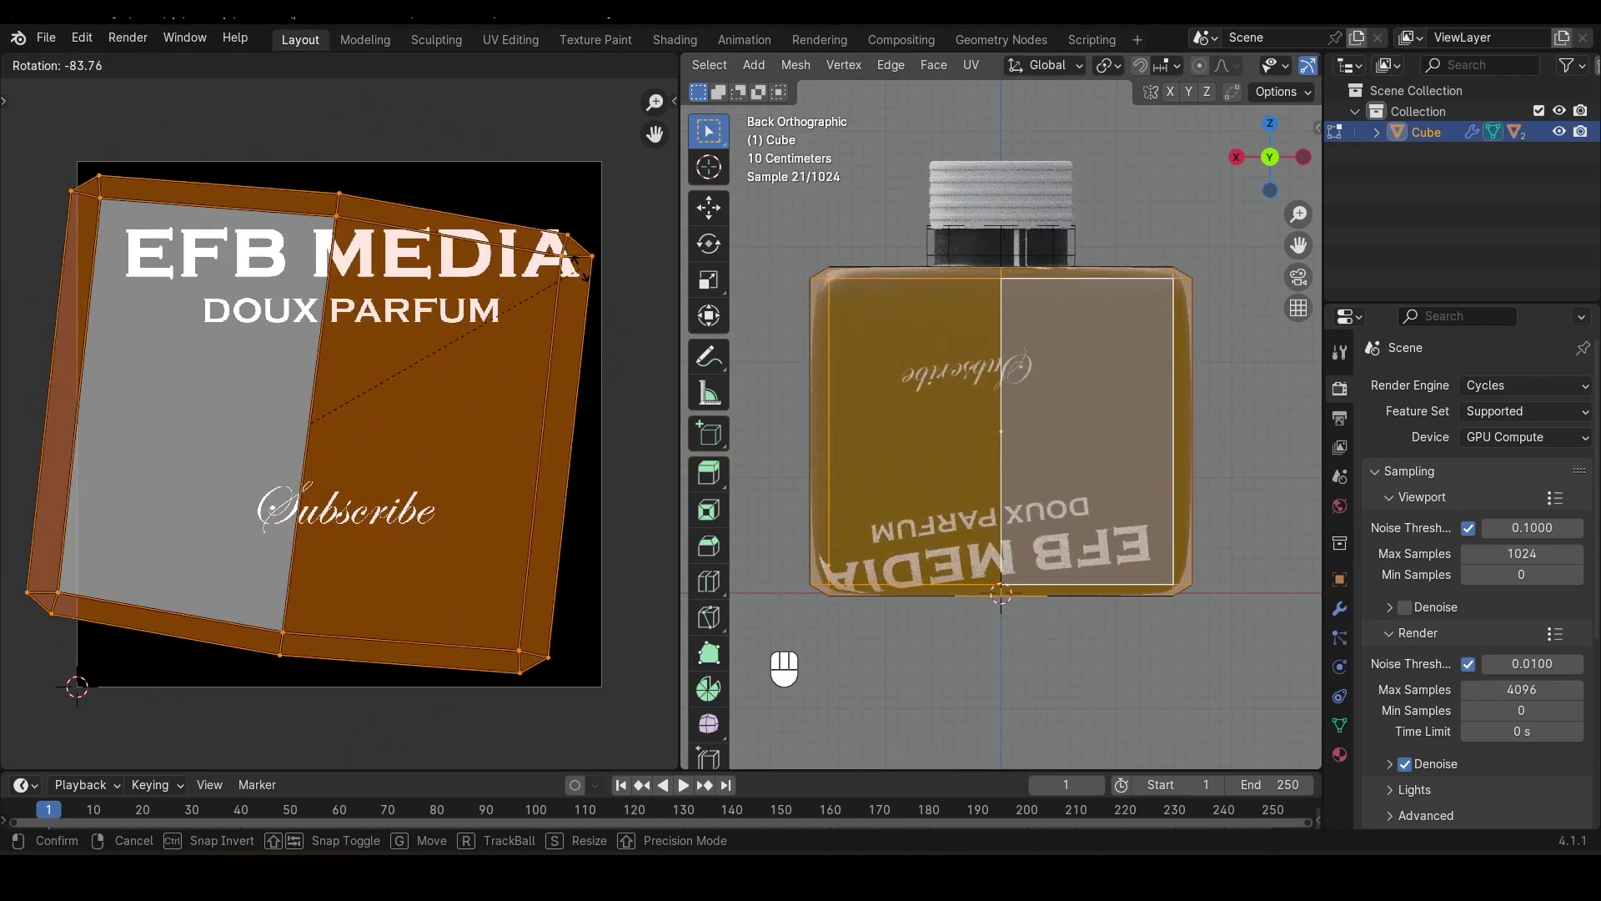
{"action": "key", "text": "ctrl"}
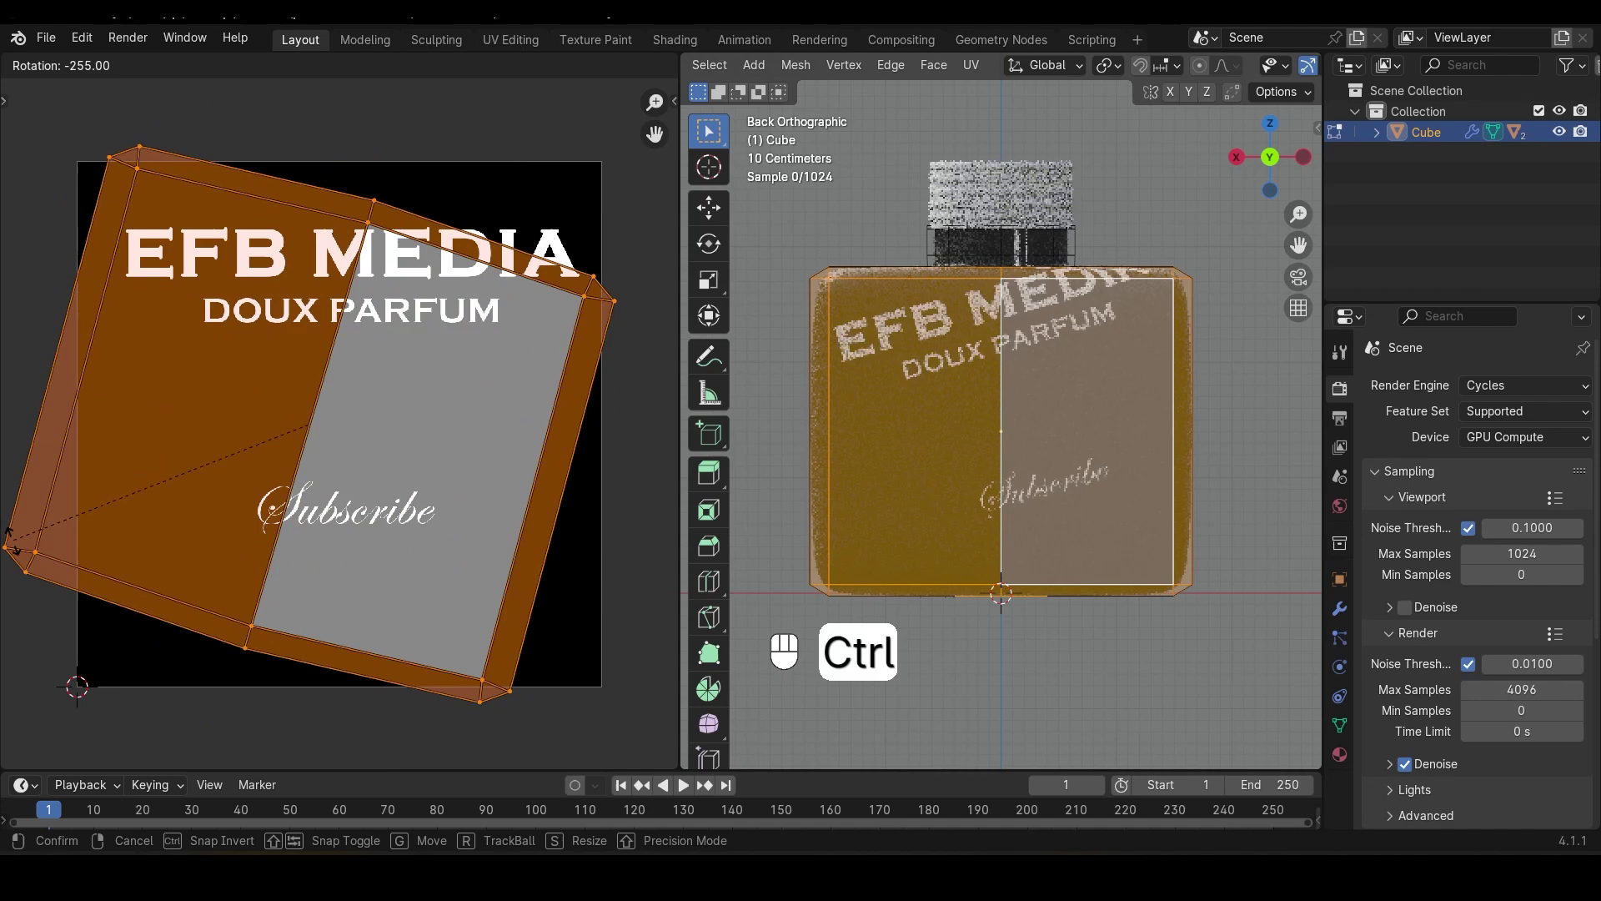
{"action": "left_click", "coordinate": [65, 594]}
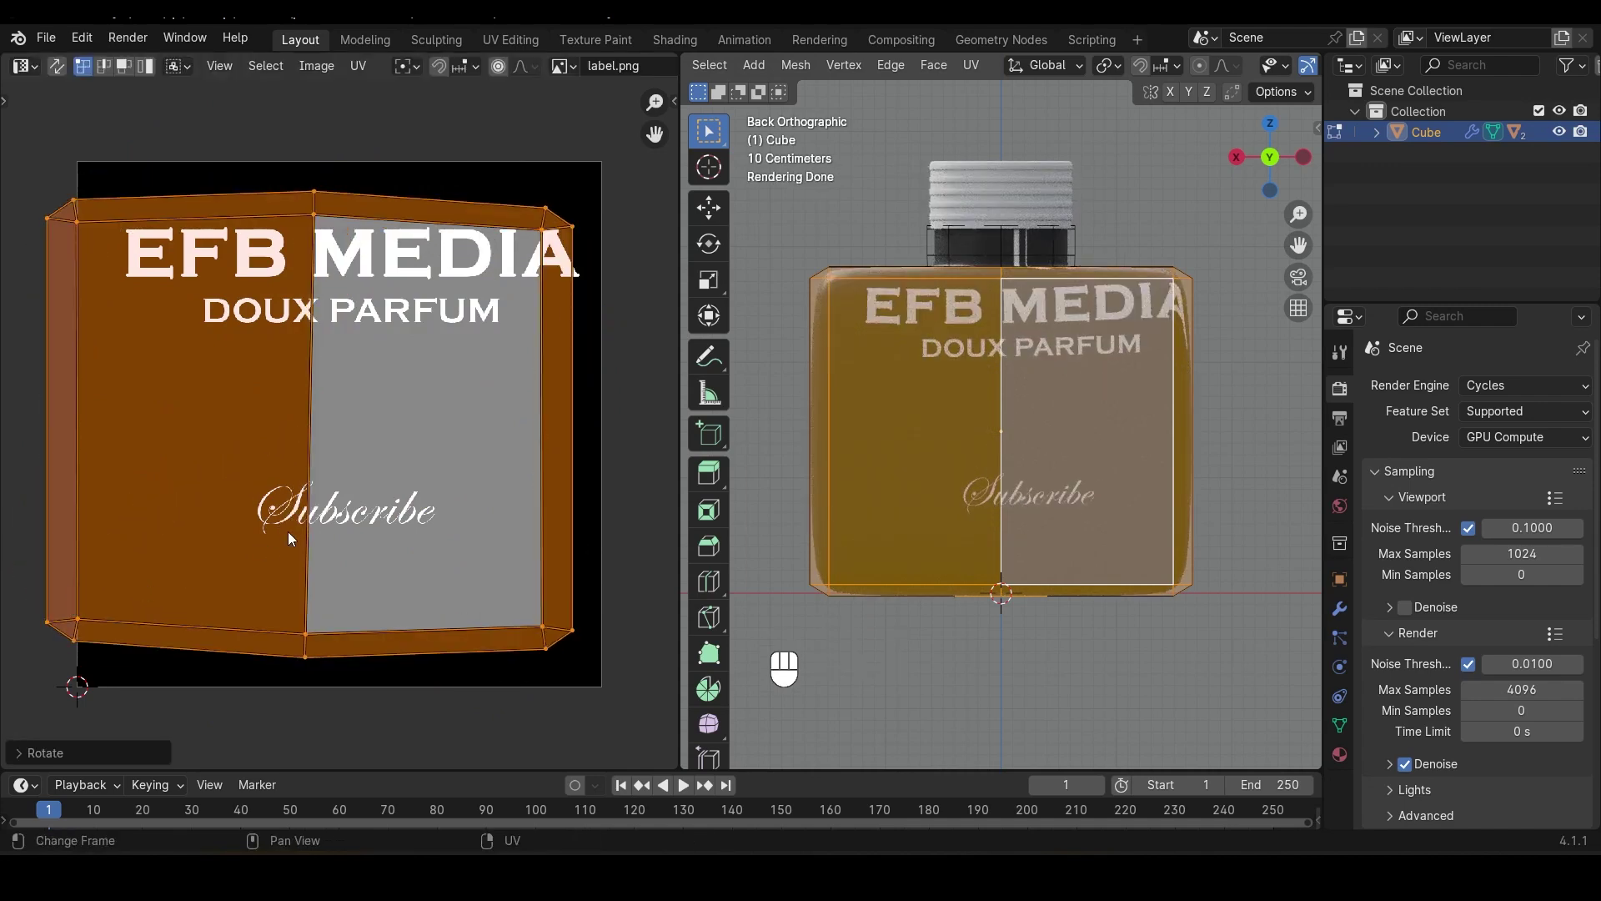
Move and slightly enlarge the UV island so the label text sits centred within the bottle's back face
{"action": "key", "text": "g"}
{"action": "key", "text": "s"}
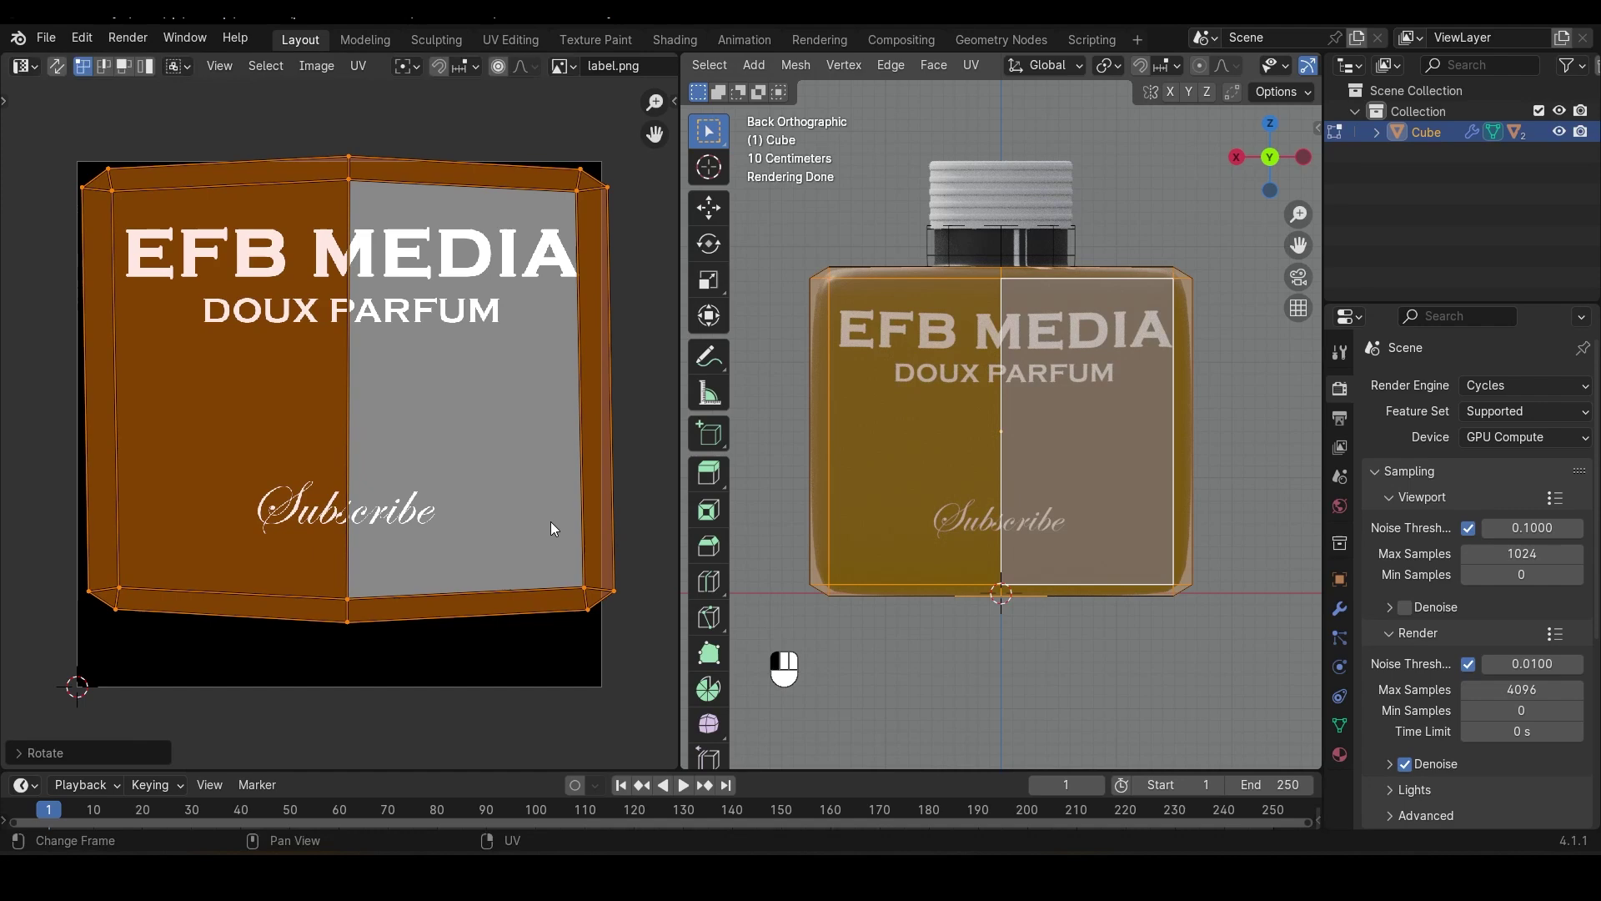
{"action": "left_click", "coordinate": [629, 395]}
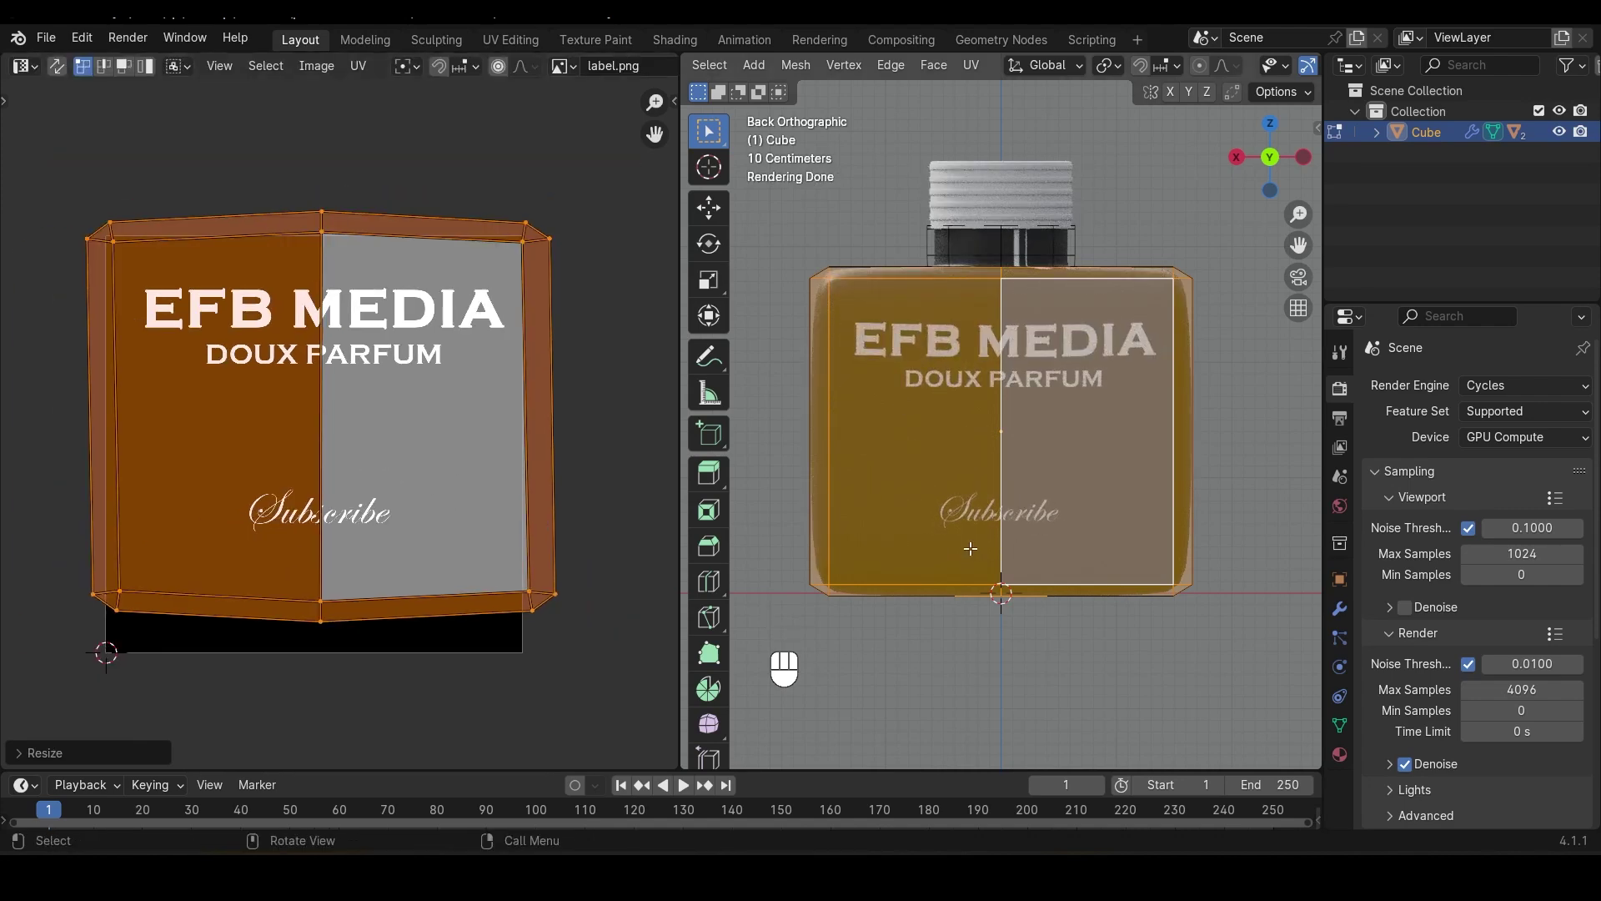
Invert the face selection, then shrink the remaining faces' UVs and move them onto a blank black area of the label image
{"action": "key", "text": "shift+ctrl+i"}
{"action": "key", "text": "shift+i"}
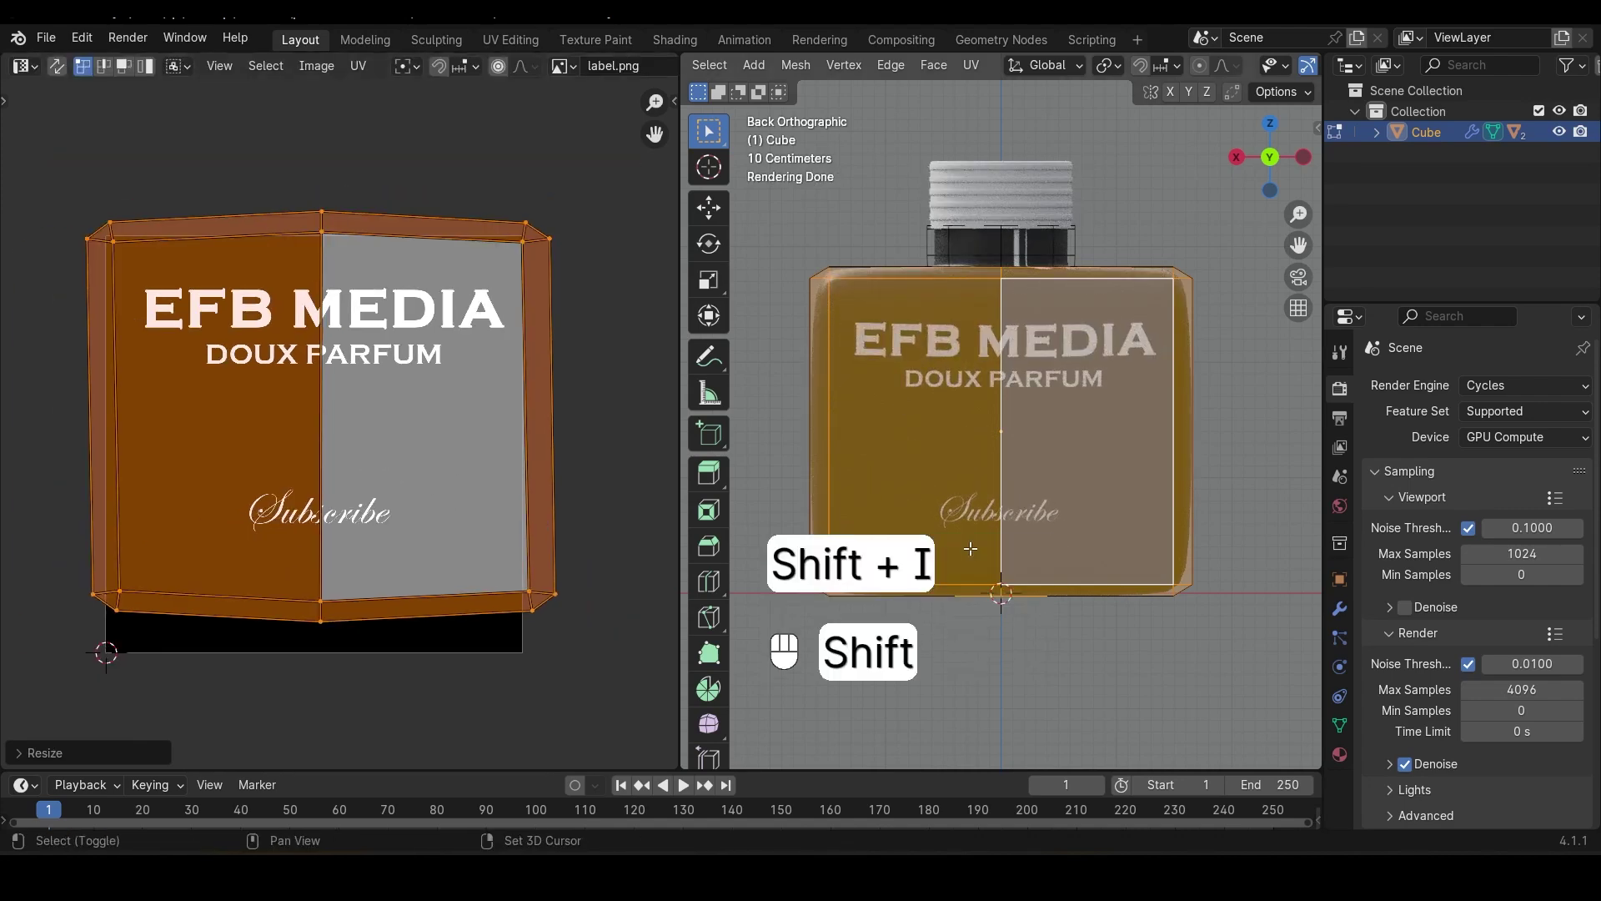
{"action": "key", "text": "ctrl+i"}
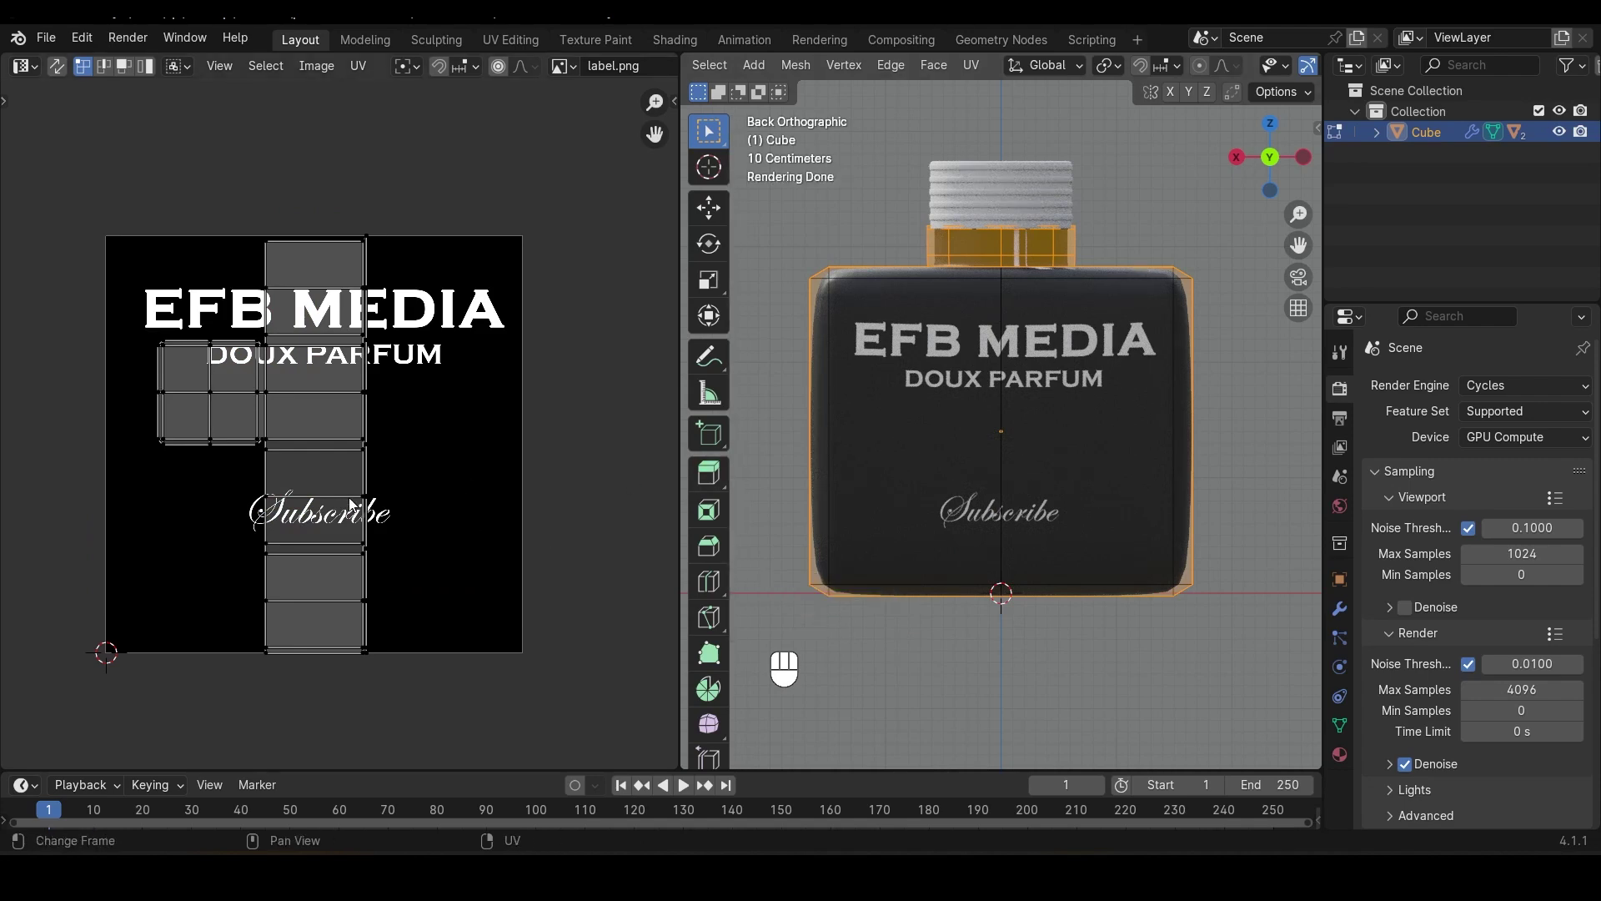
{"action": "key", "text": "a"}
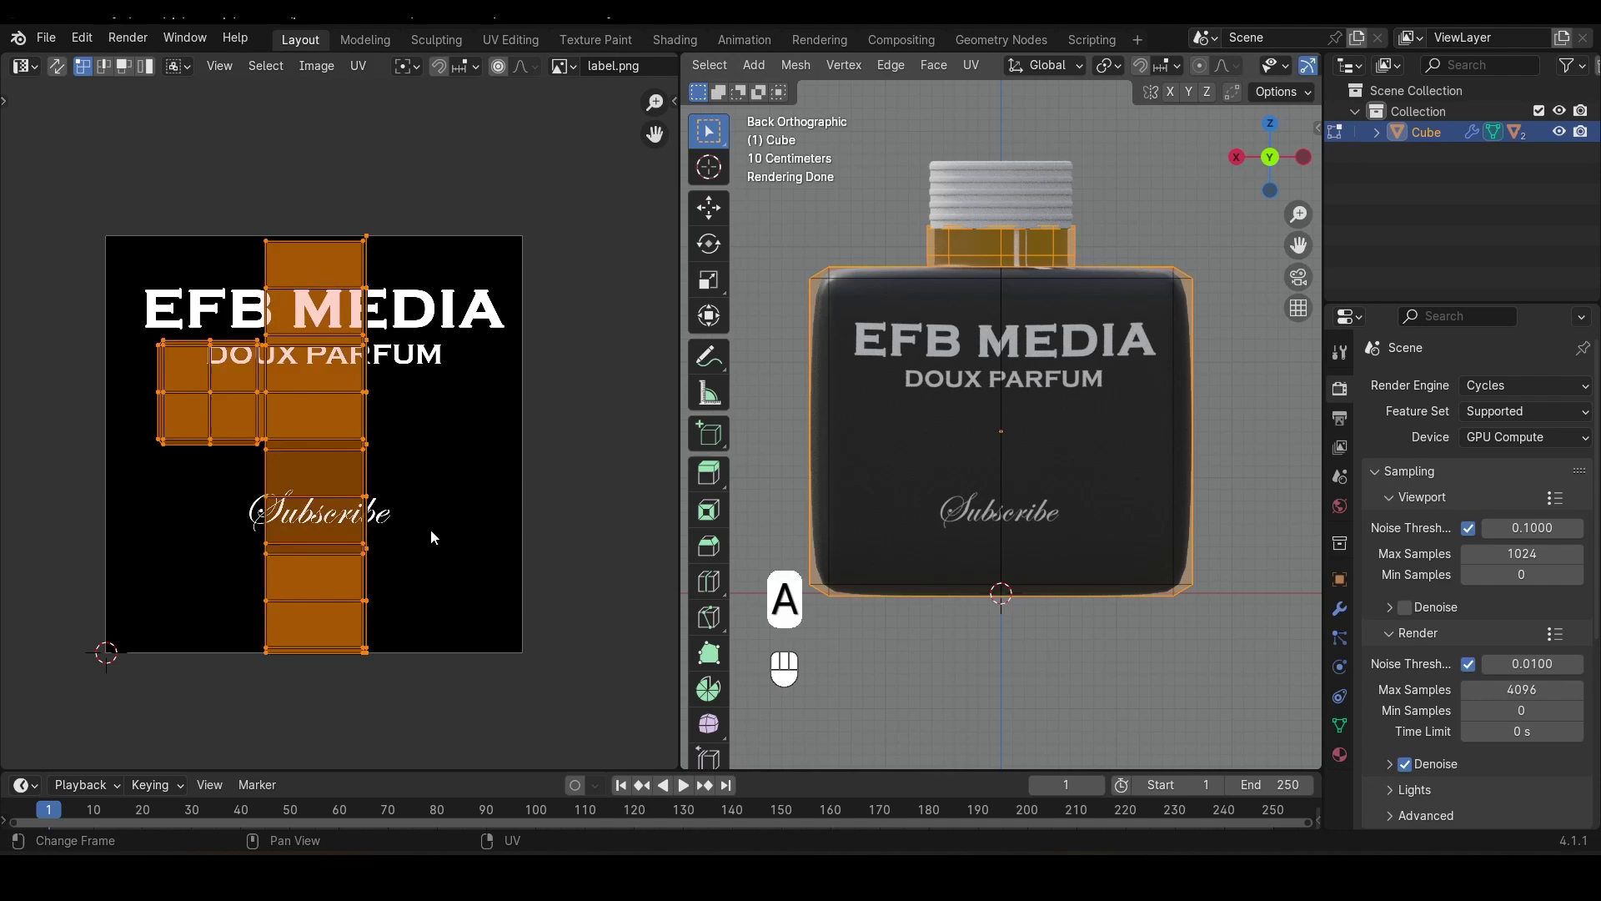
{"action": "key", "text": "s"}
{"action": "left_click", "coordinate": [292, 476]}
{"action": "key", "text": "g"}
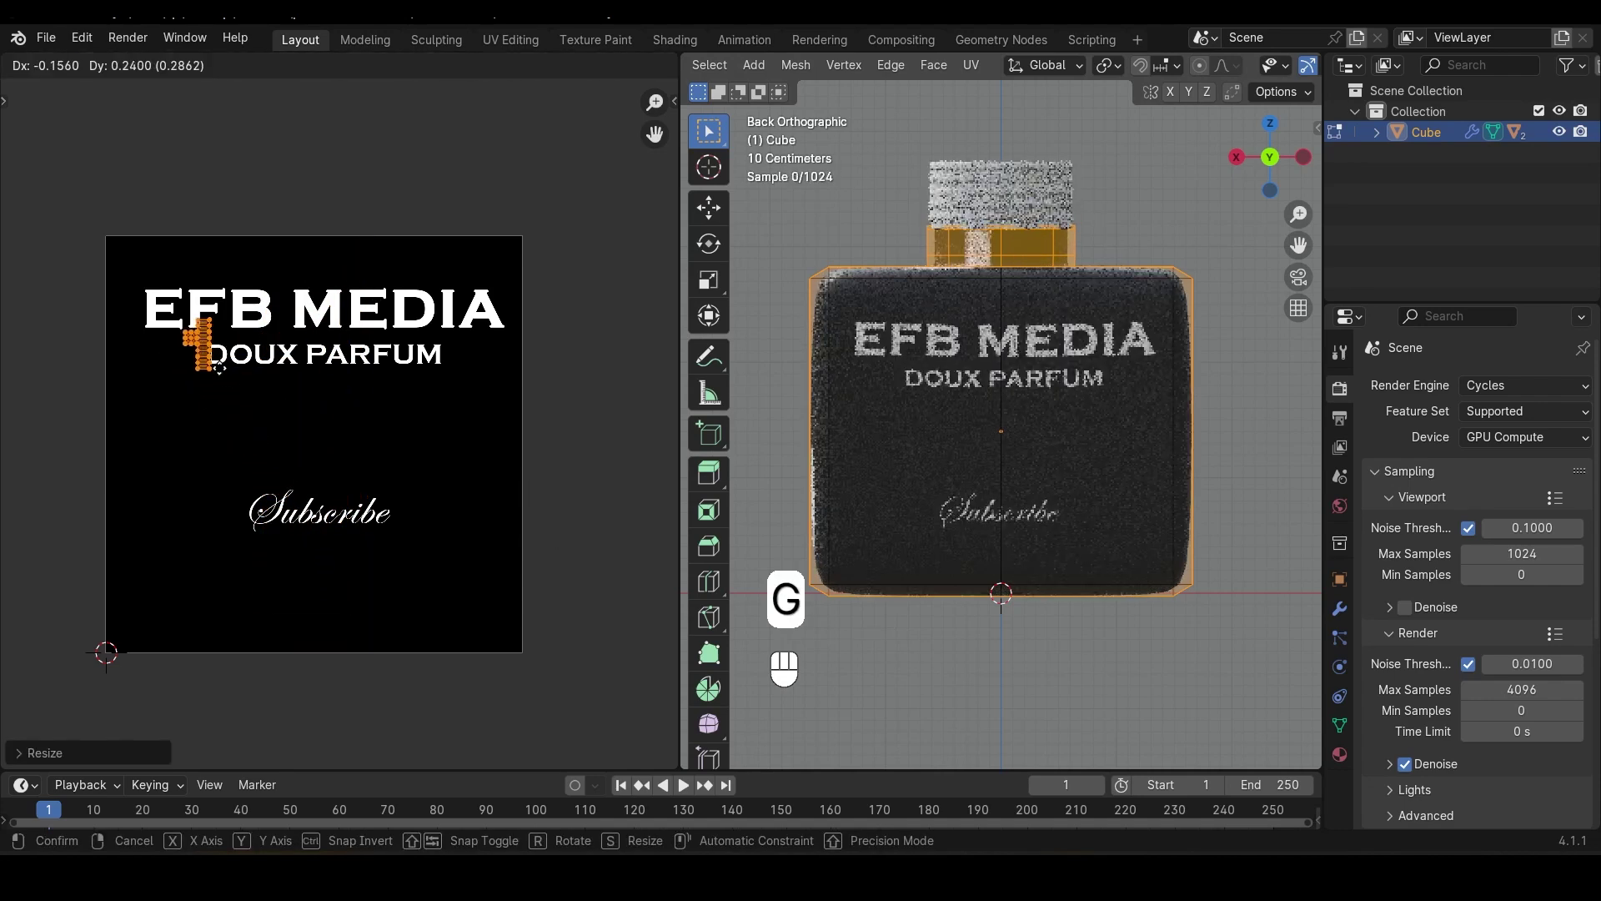
{"action": "left_click", "coordinate": [202, 467]}
{"action": "scroll", "coordinate": [218, 446], "scroll_direction": "up", "scroll_amount": 5}
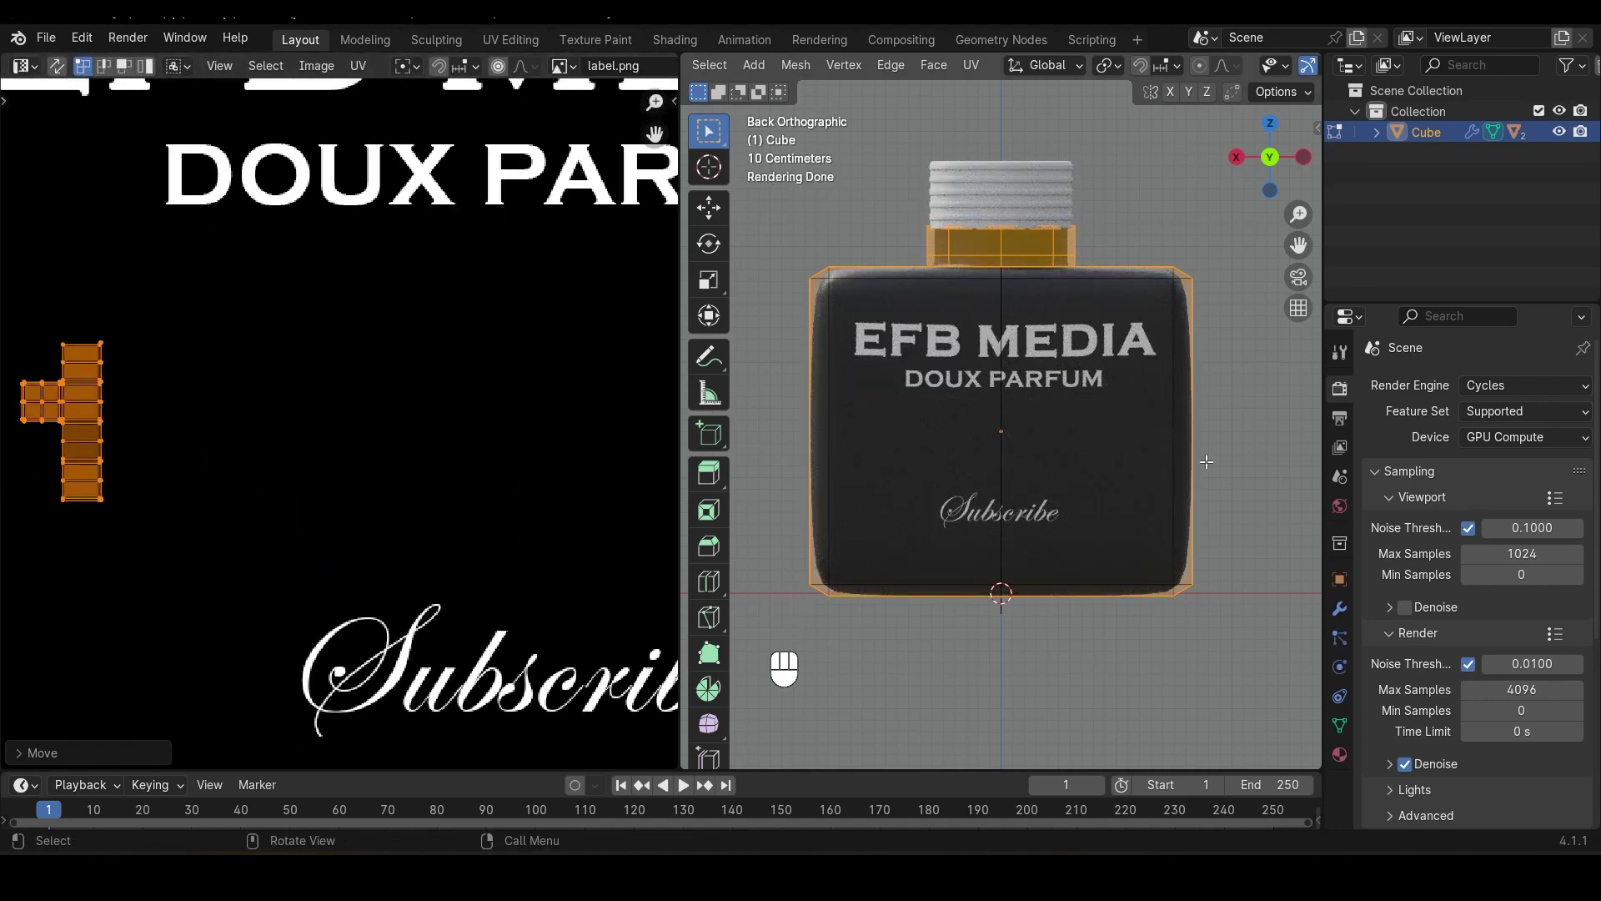
Leave mesh editing of the bottle and switch the UV editor area to the Shader Editor
{"action": "key", "text": "Tab"}
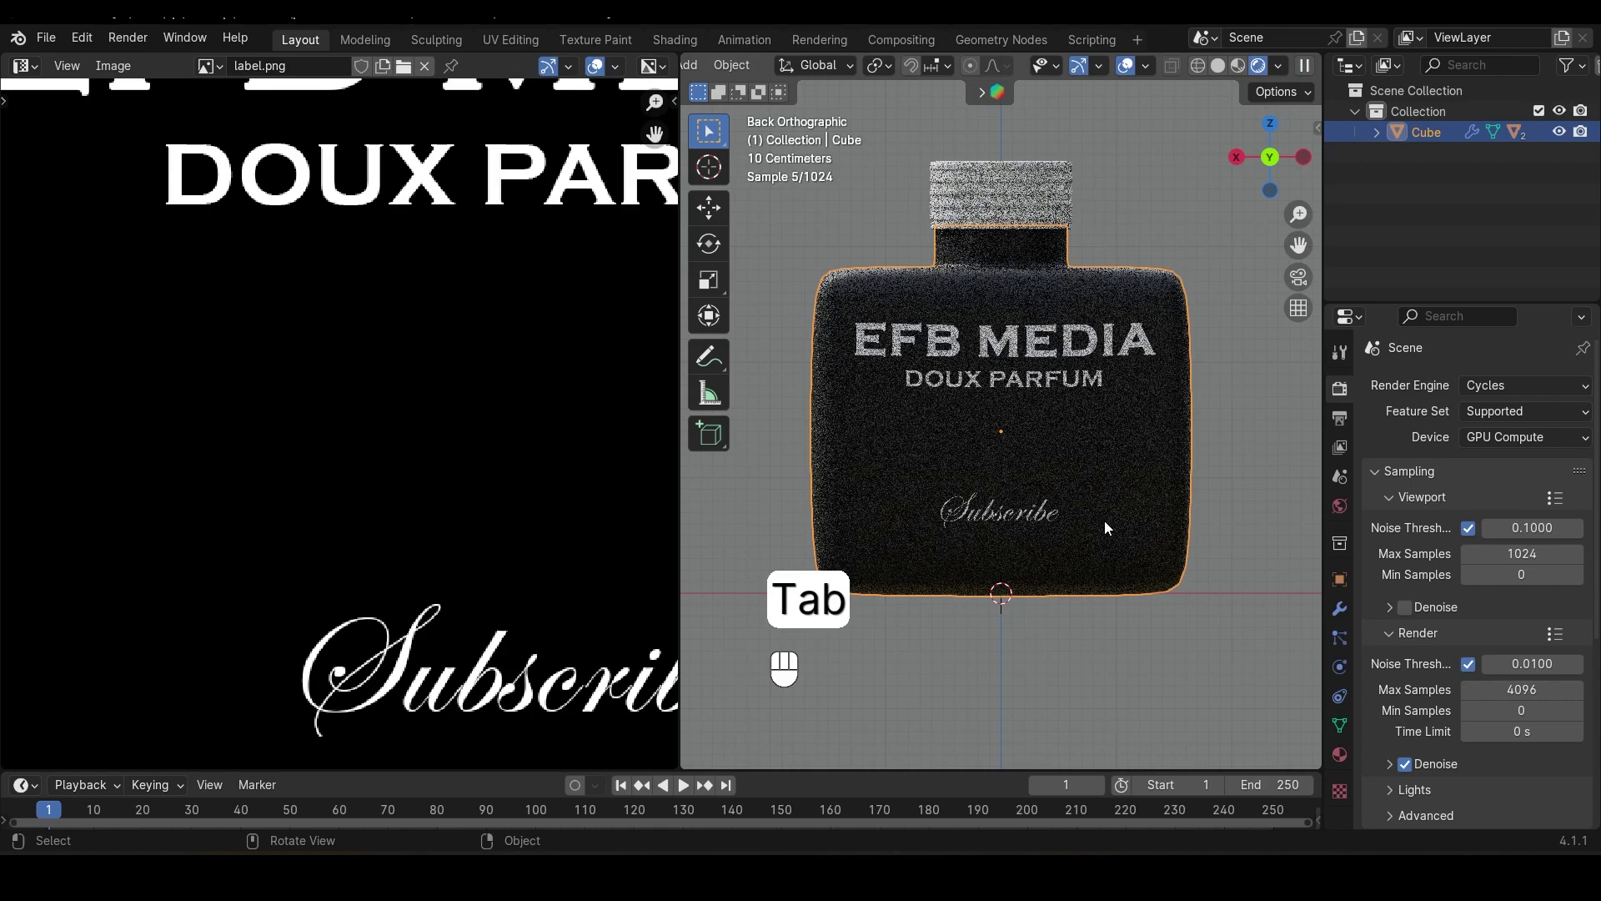
{"action": "mouse_move", "coordinate": [1104, 521]}
{"action": "middle_mouse_down"}
{"action": "mouse_move", "coordinate": [1045, 628]}
{"action": "mouse_move", "coordinate": [1066, 555]}
{"action": "mouse_move", "coordinate": [1112, 519]}
{"action": "middle_mouse_up"}
{"action": "left_click", "coordinate": [1252, 169]}
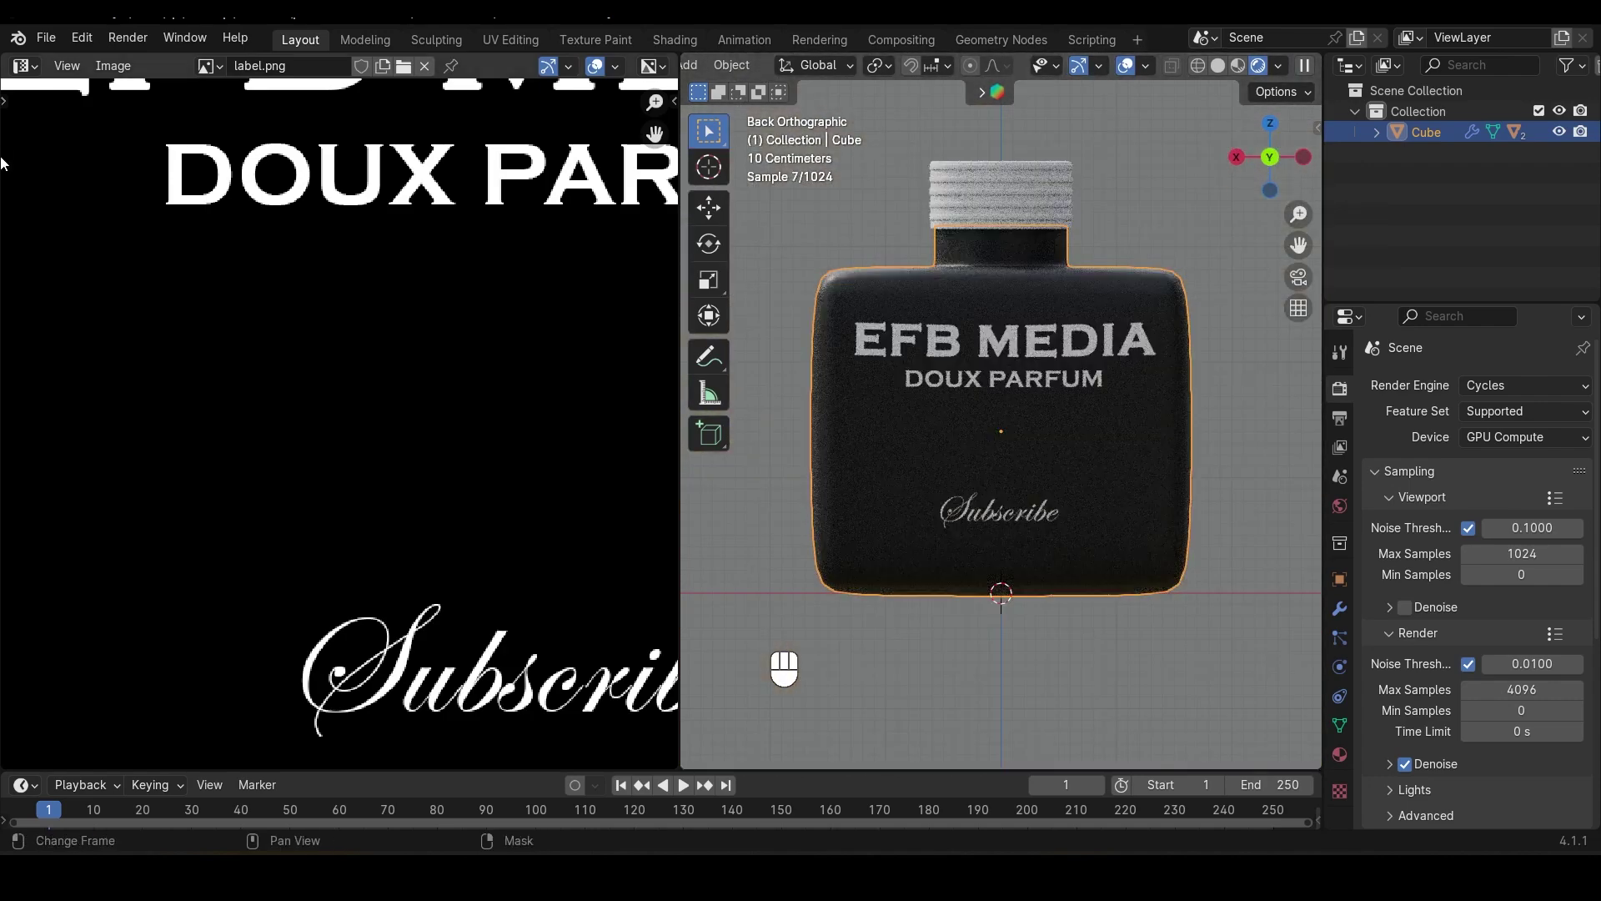
{"action": "left_click", "coordinate": [20, 67]}
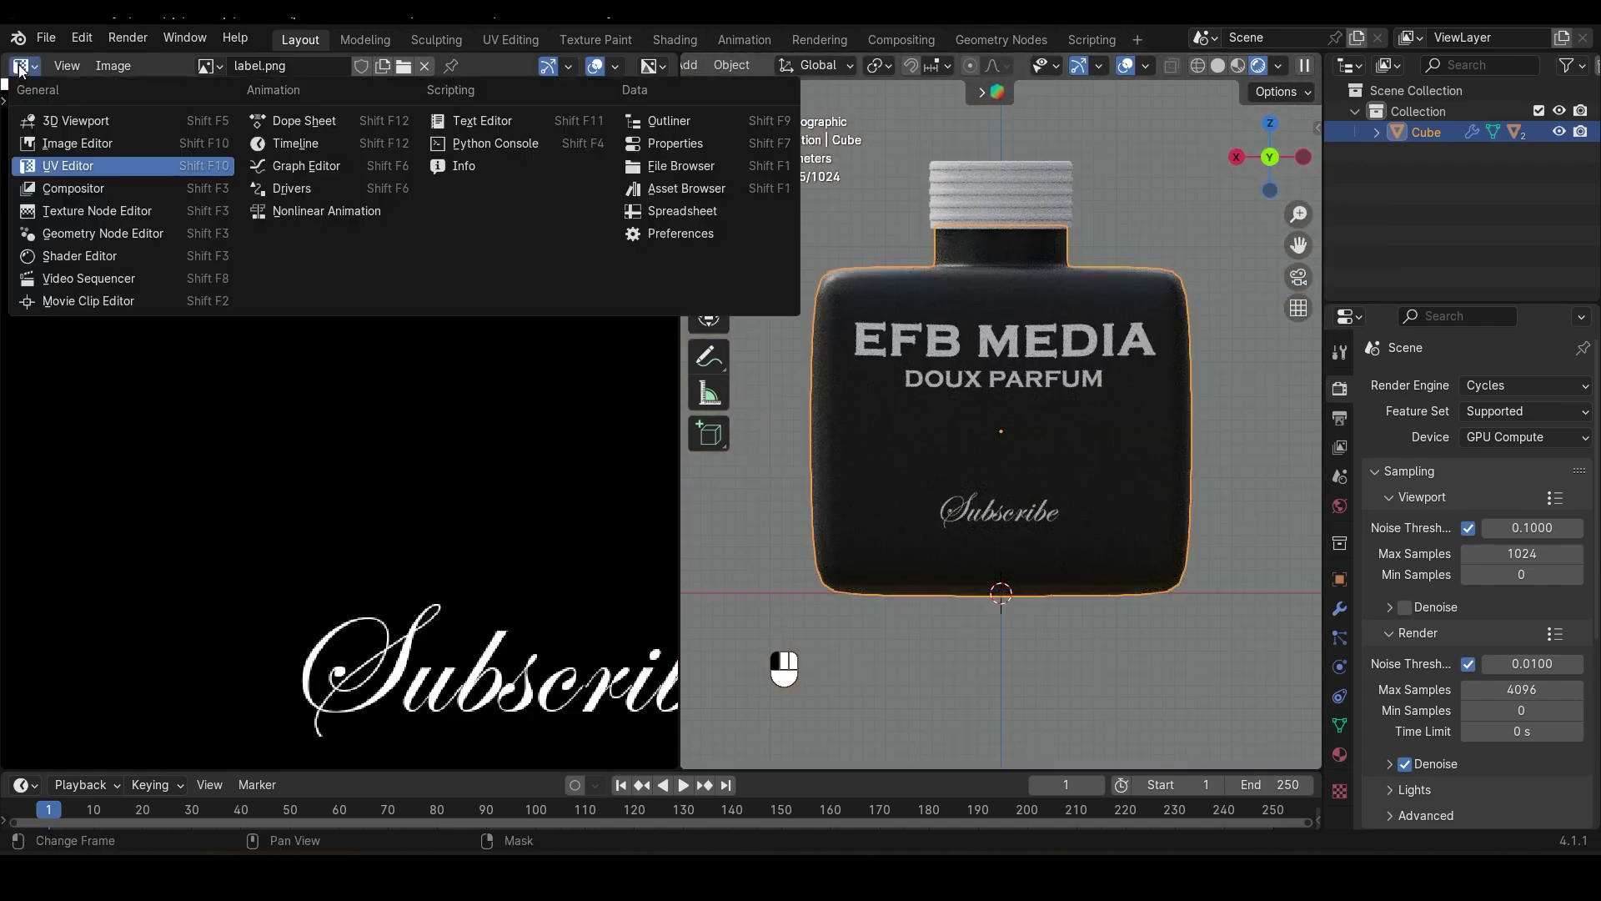
{"action": "left_click", "coordinate": [52, 253]}
{"action": "scroll", "coordinate": [323, 405], "scroll_direction": "down", "scroll_amount": 12}
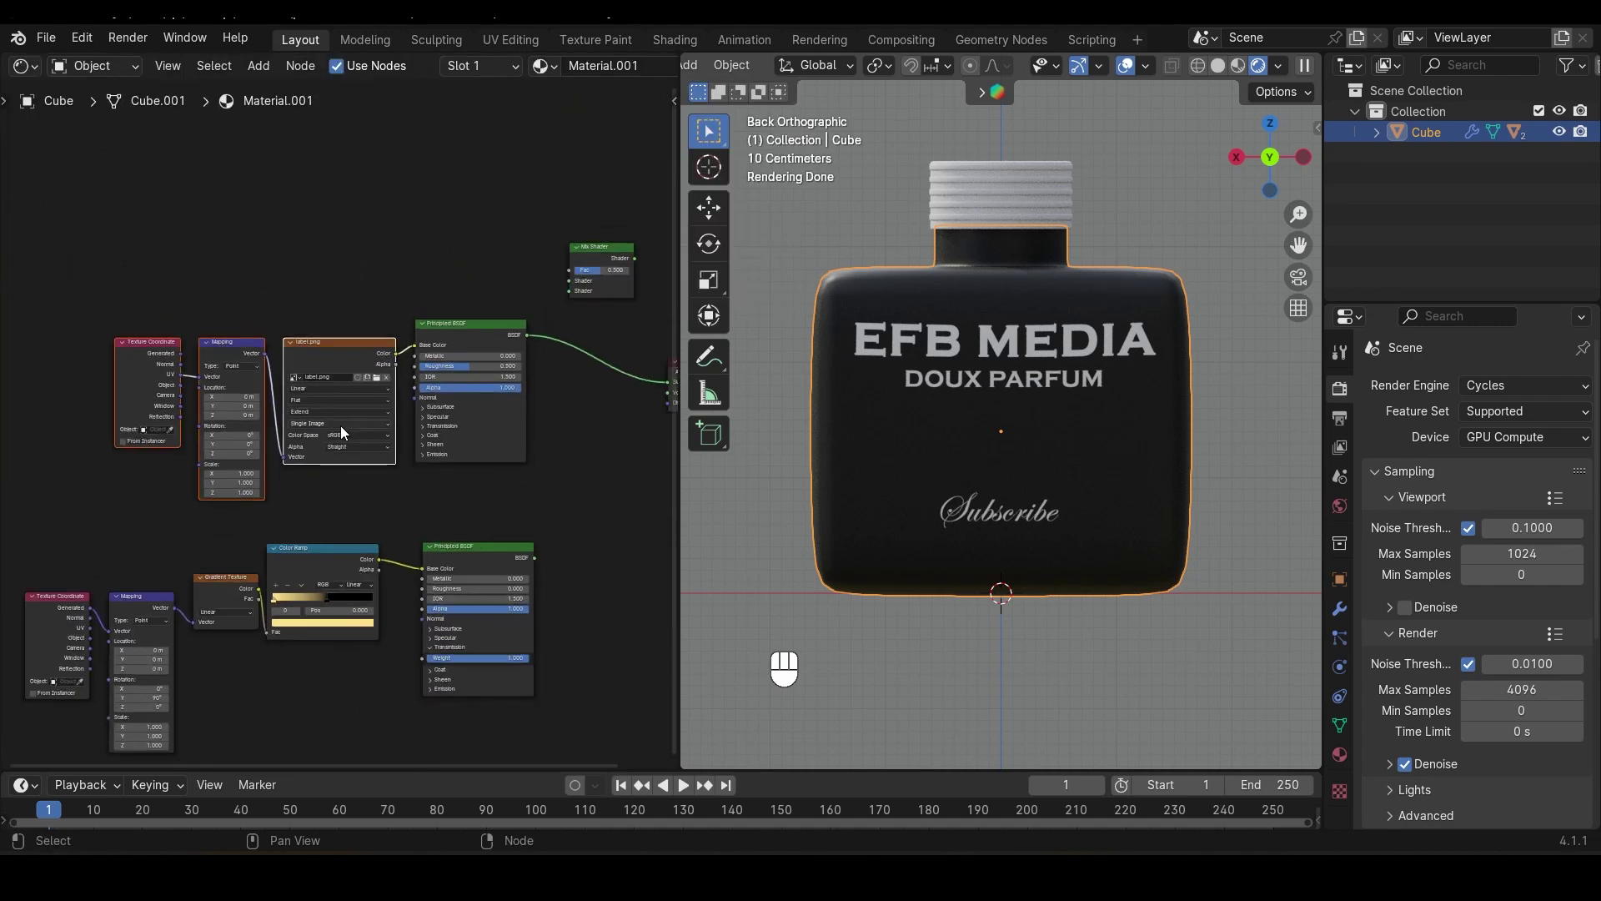
Move the Texture Coordinate, Mapping and label.png nodes up and away from the upper Principled BSDF
{"action": "middle_click_drag", "start_coordinate": [450, 458], "coordinate": [323, 501]}
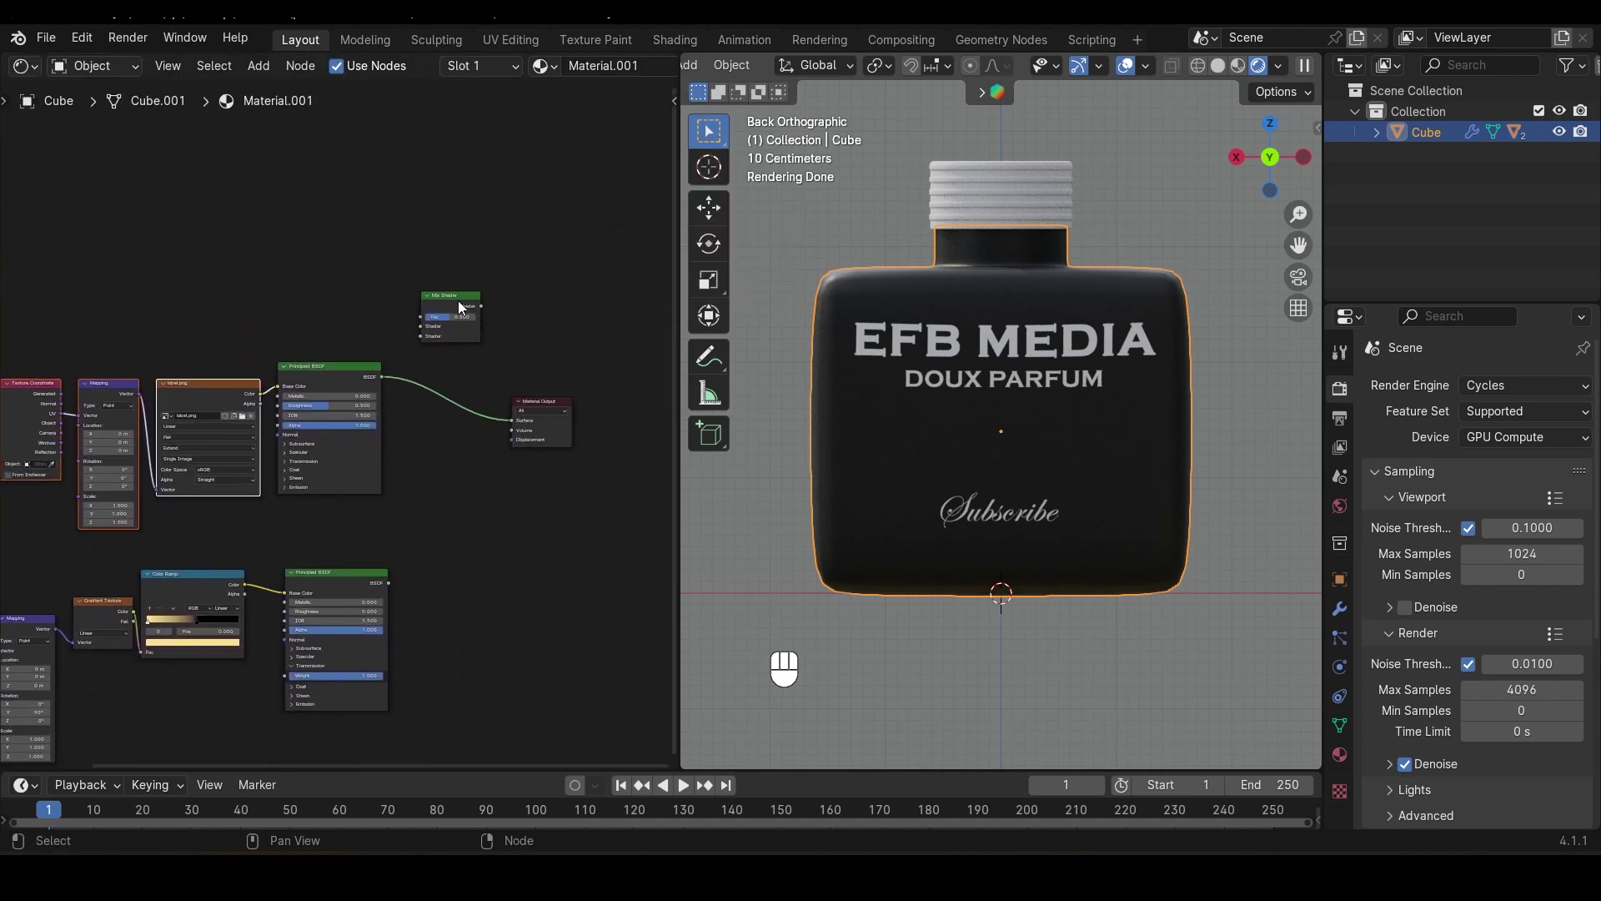
{"action": "middle_click_drag", "start_coordinate": [111, 342], "coordinate": [283, 366]}
{"action": "left_click_drag", "start_coordinate": [121, 376], "coordinate": [386, 487]}
{"action": "left_click_drag", "start_coordinate": [379, 407], "coordinate": [319, 287]}
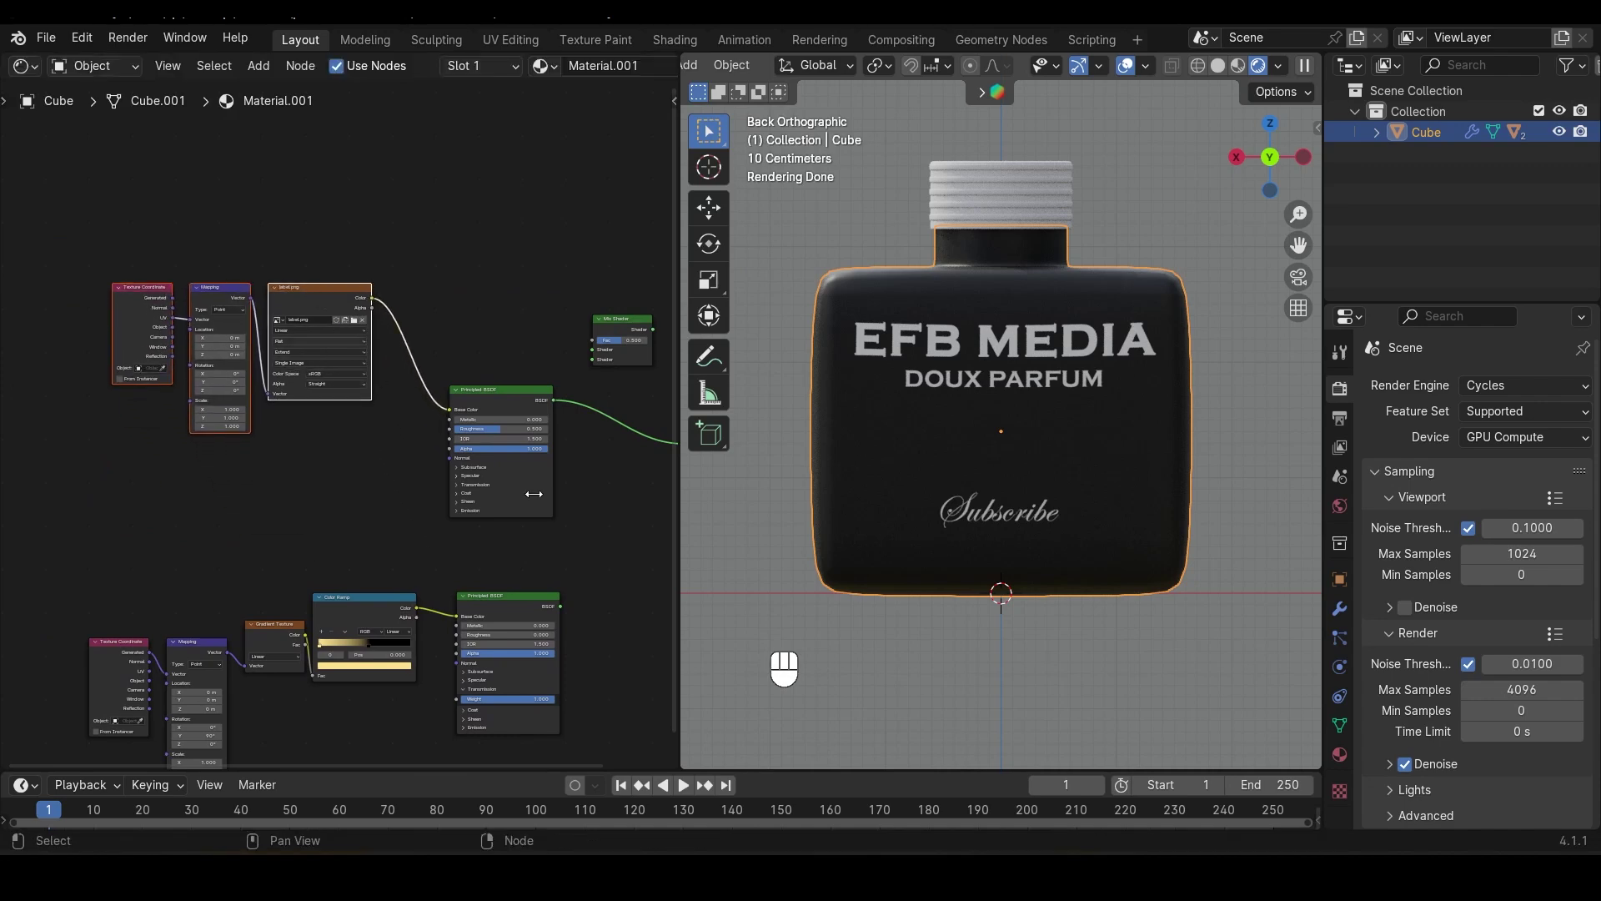
{"action": "middle_click_drag", "start_coordinate": [426, 507], "coordinate": [227, 467]}
Place the Mix Shader node beside the Material Output and connect its output to Surface, replacing the direct Principled BSDF link
{"action": "scroll", "coordinate": [344, 513], "scroll_direction": "up", "scroll_amount": 1}
{"action": "middle_click_drag", "start_coordinate": [358, 496], "coordinate": [392, 418]}
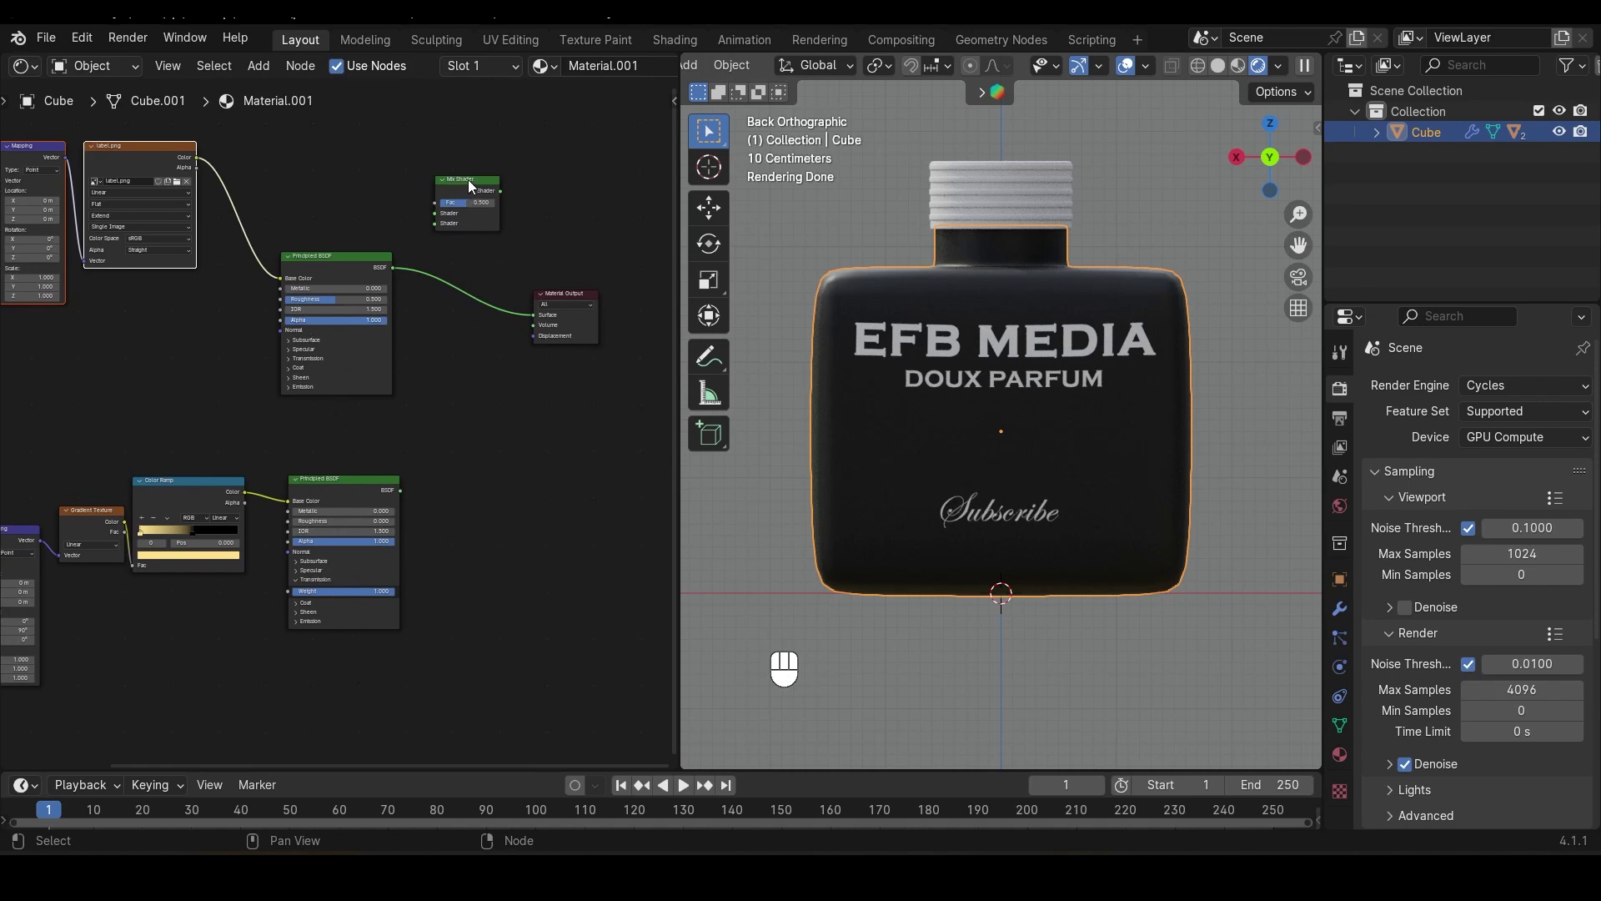
{"action": "scroll", "coordinate": [461, 340], "scroll_direction": "up", "scroll_amount": 1}
{"action": "middle_click_drag", "start_coordinate": [461, 340], "coordinate": [444, 434]}
{"action": "left_click_drag", "start_coordinate": [470, 252], "coordinate": [500, 437]}
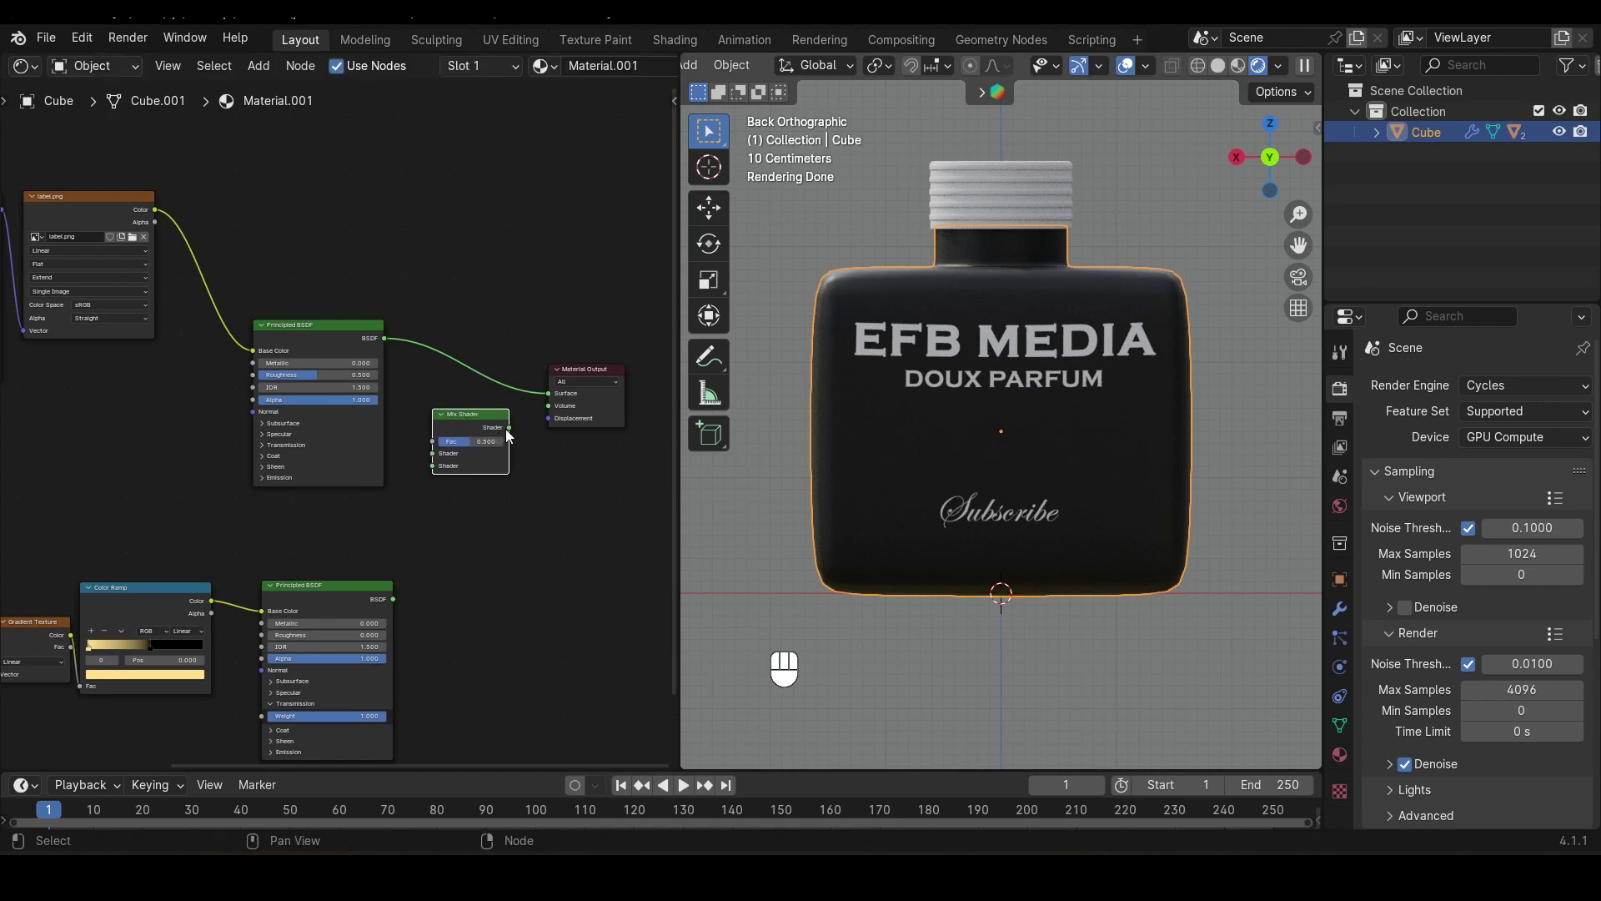
{"action": "scroll", "coordinate": [512, 429], "scroll_direction": "up", "scroll_amount": 5}
{"action": "middle_click_drag", "start_coordinate": [564, 454], "coordinate": [418, 343]}
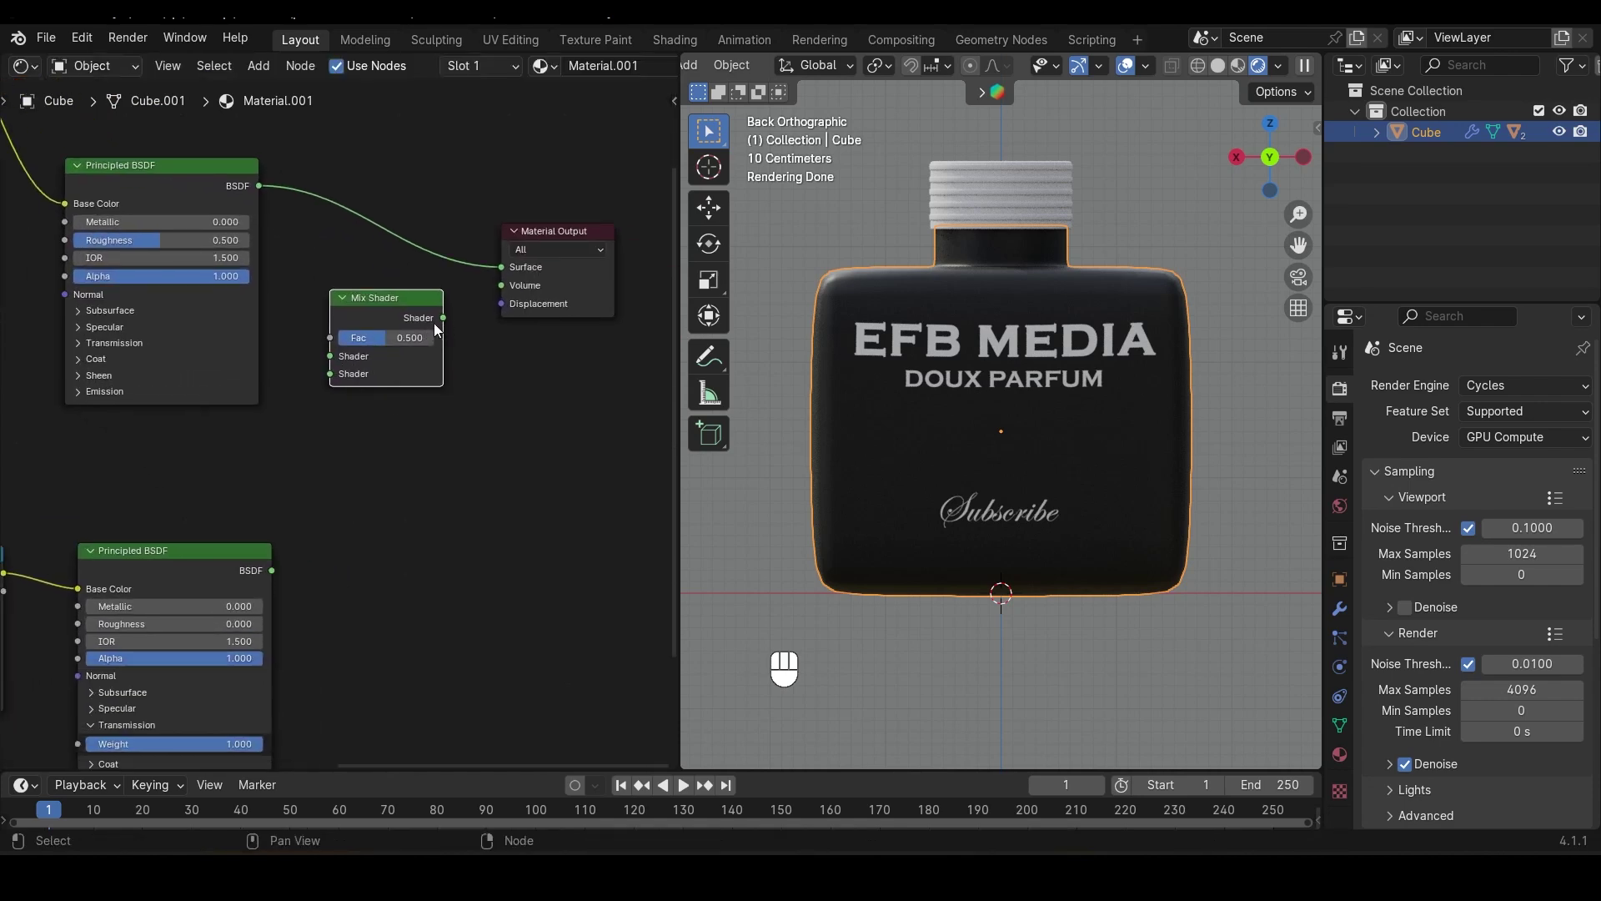
{"action": "left_click", "coordinate": [451, 319]}
{"action": "left_click_drag", "start_coordinate": [444, 318], "coordinate": [509, 280]}
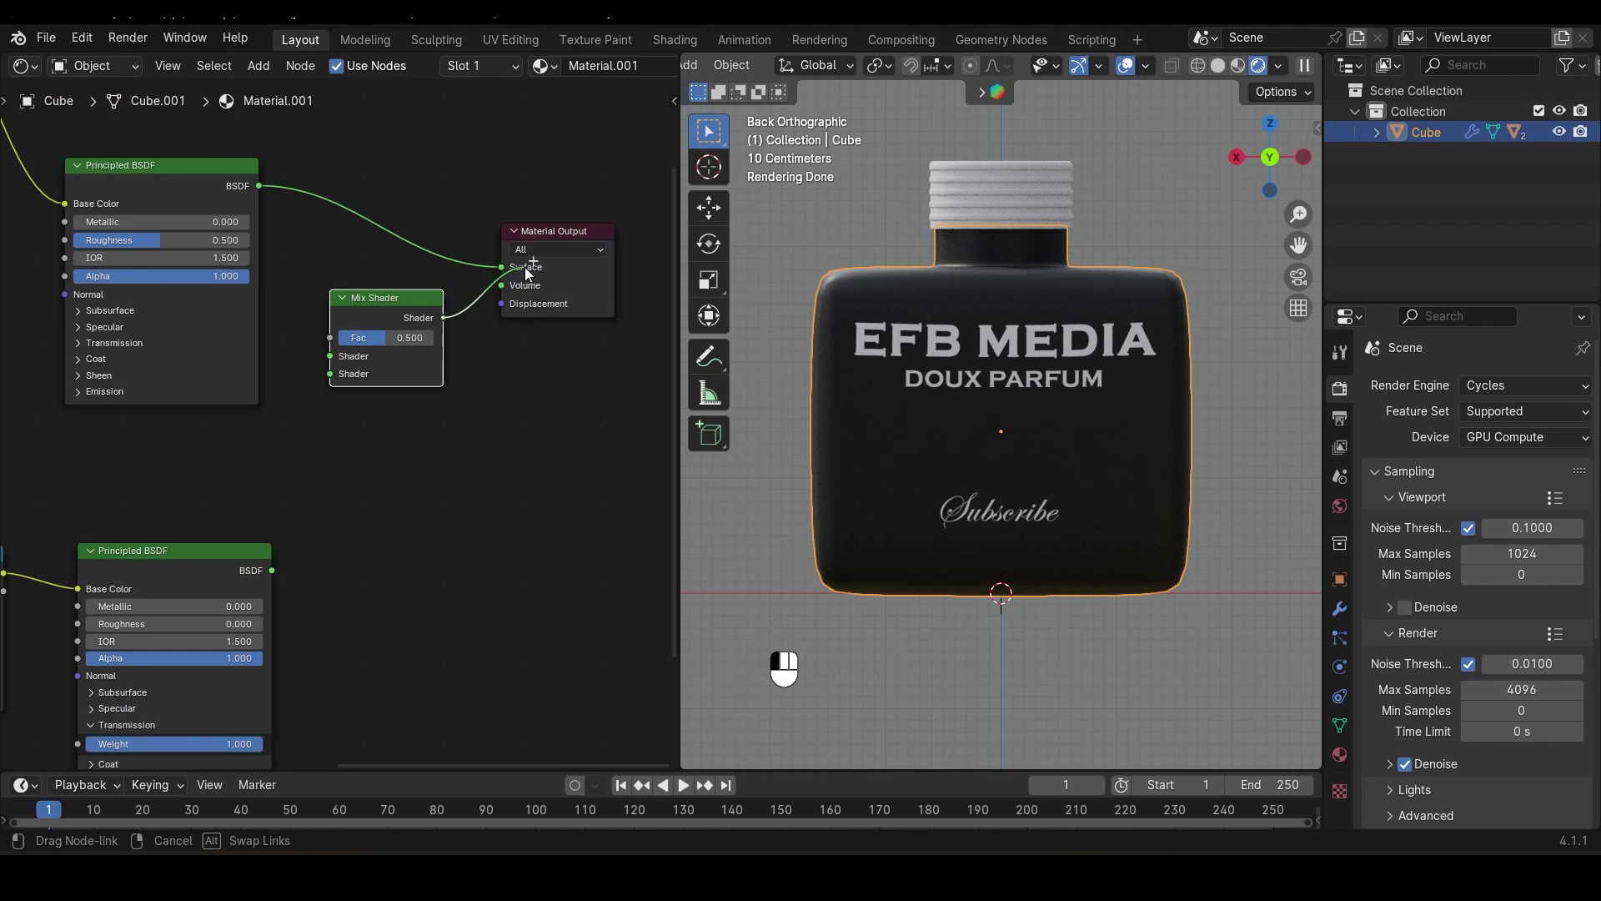
{"action": "left_click_drag", "start_coordinate": [526, 268], "coordinate": [501, 268]}
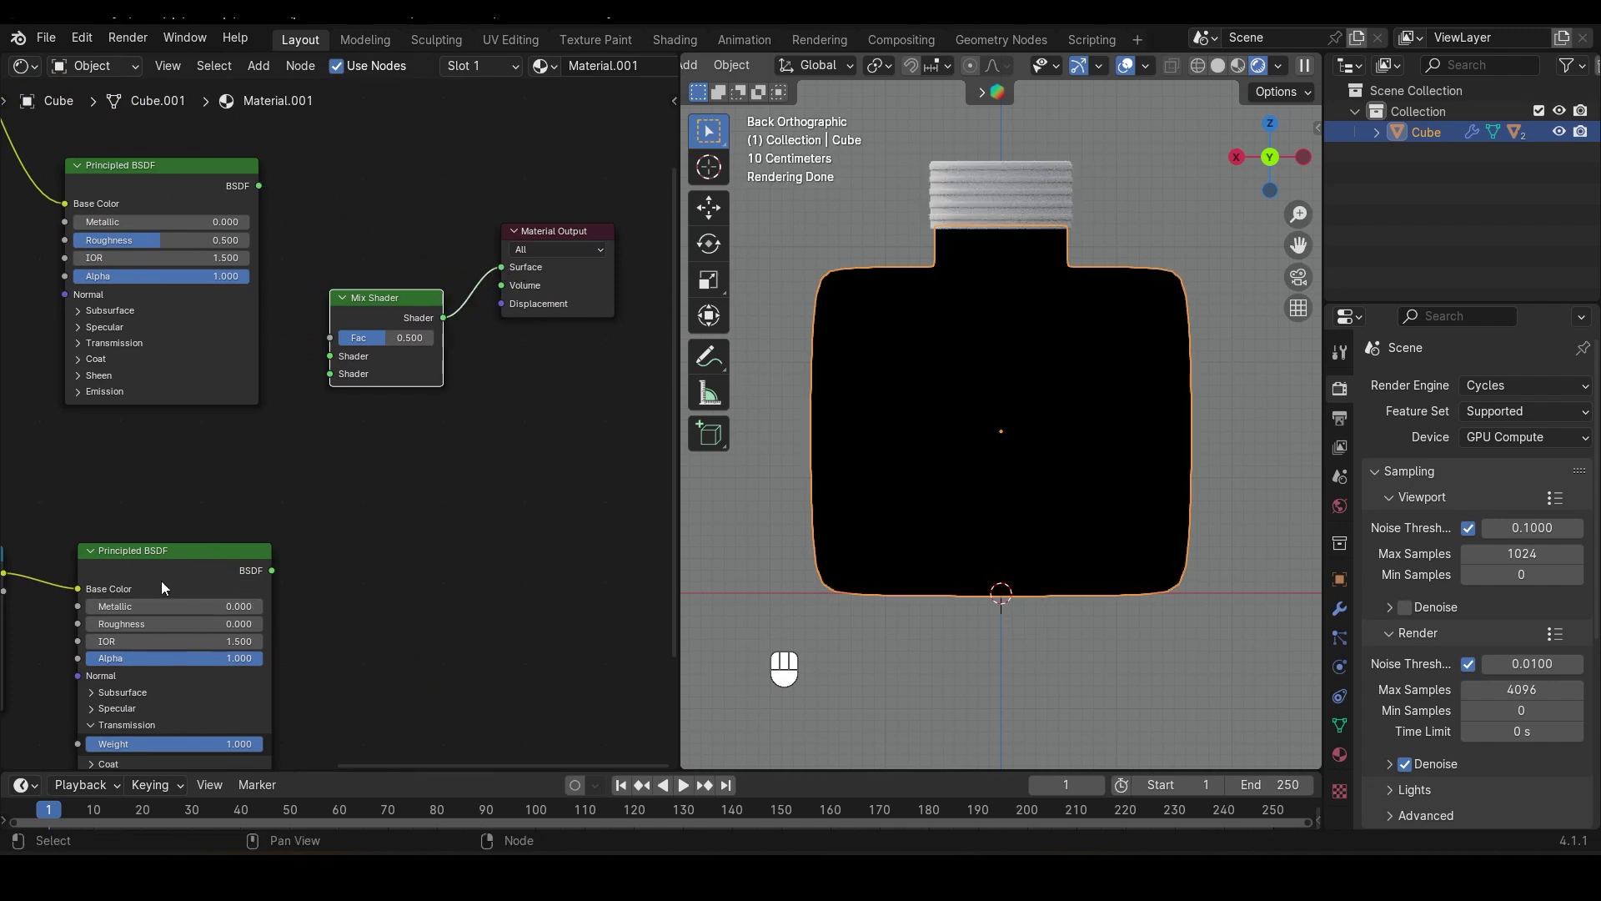
Connect the gradient glass Principled BSDF to the Mix Shader's second Shader input and the label's Principled BSDF to the first
{"action": "middle_click_drag", "start_coordinate": [162, 582], "coordinate": [100, 476]}
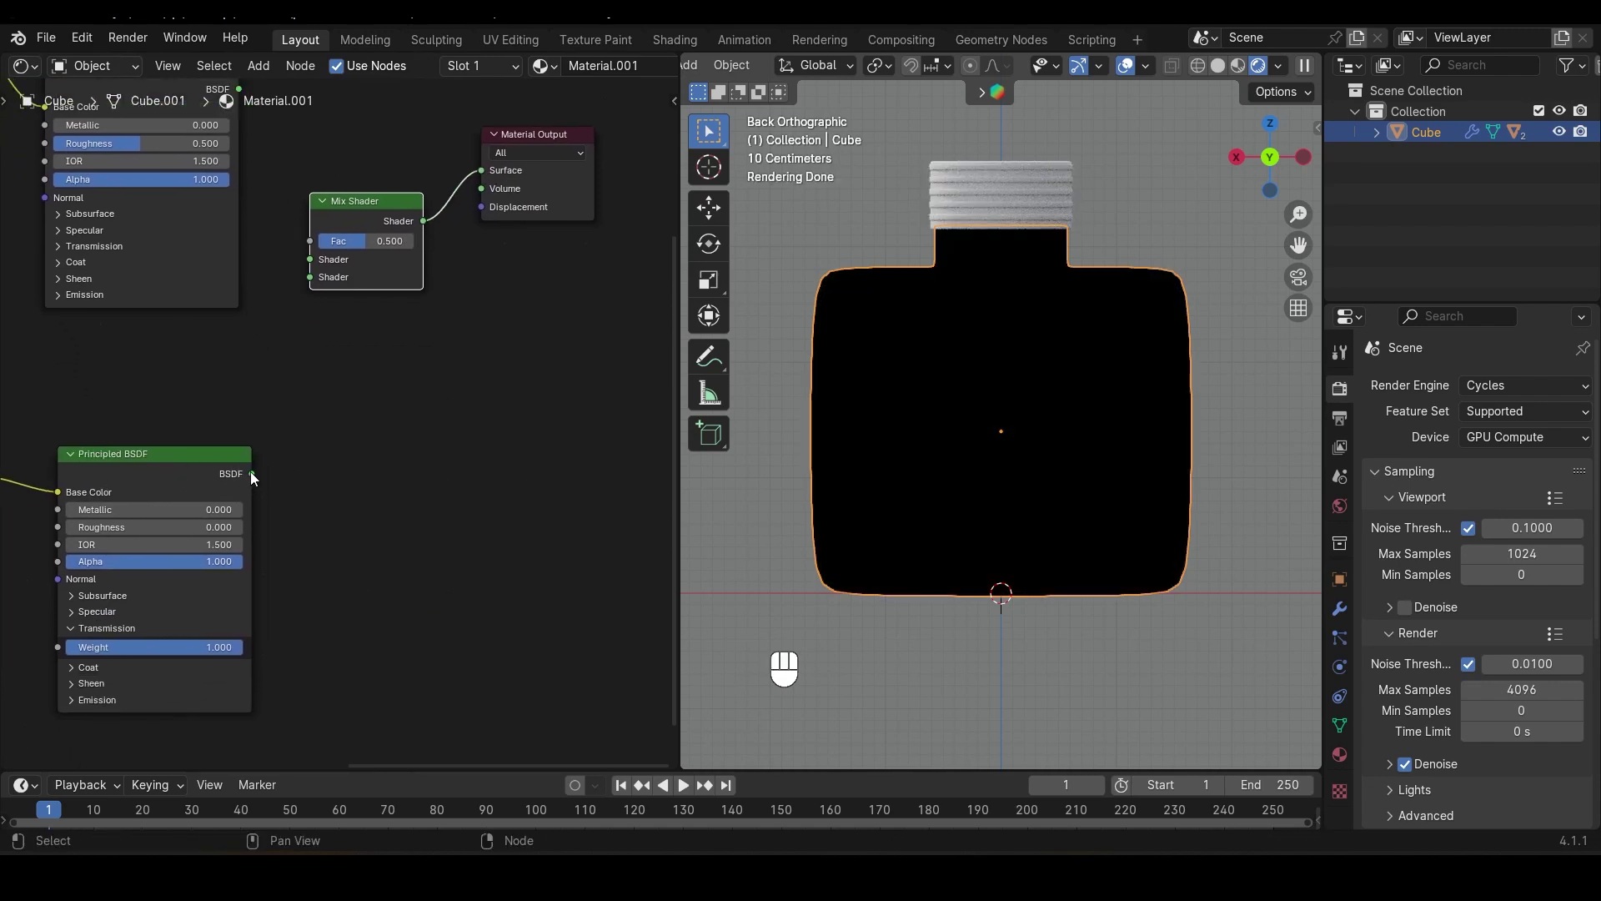
{"action": "left_click_drag", "start_coordinate": [250, 472], "coordinate": [303, 286]}
{"action": "middle_click_drag", "start_coordinate": [305, 262], "coordinate": [357, 502]}
{"action": "middle_click_drag", "start_coordinate": [158, 370], "coordinate": [290, 386]}
{"action": "left_click_drag", "start_coordinate": [423, 342], "coordinate": [531, 343]}
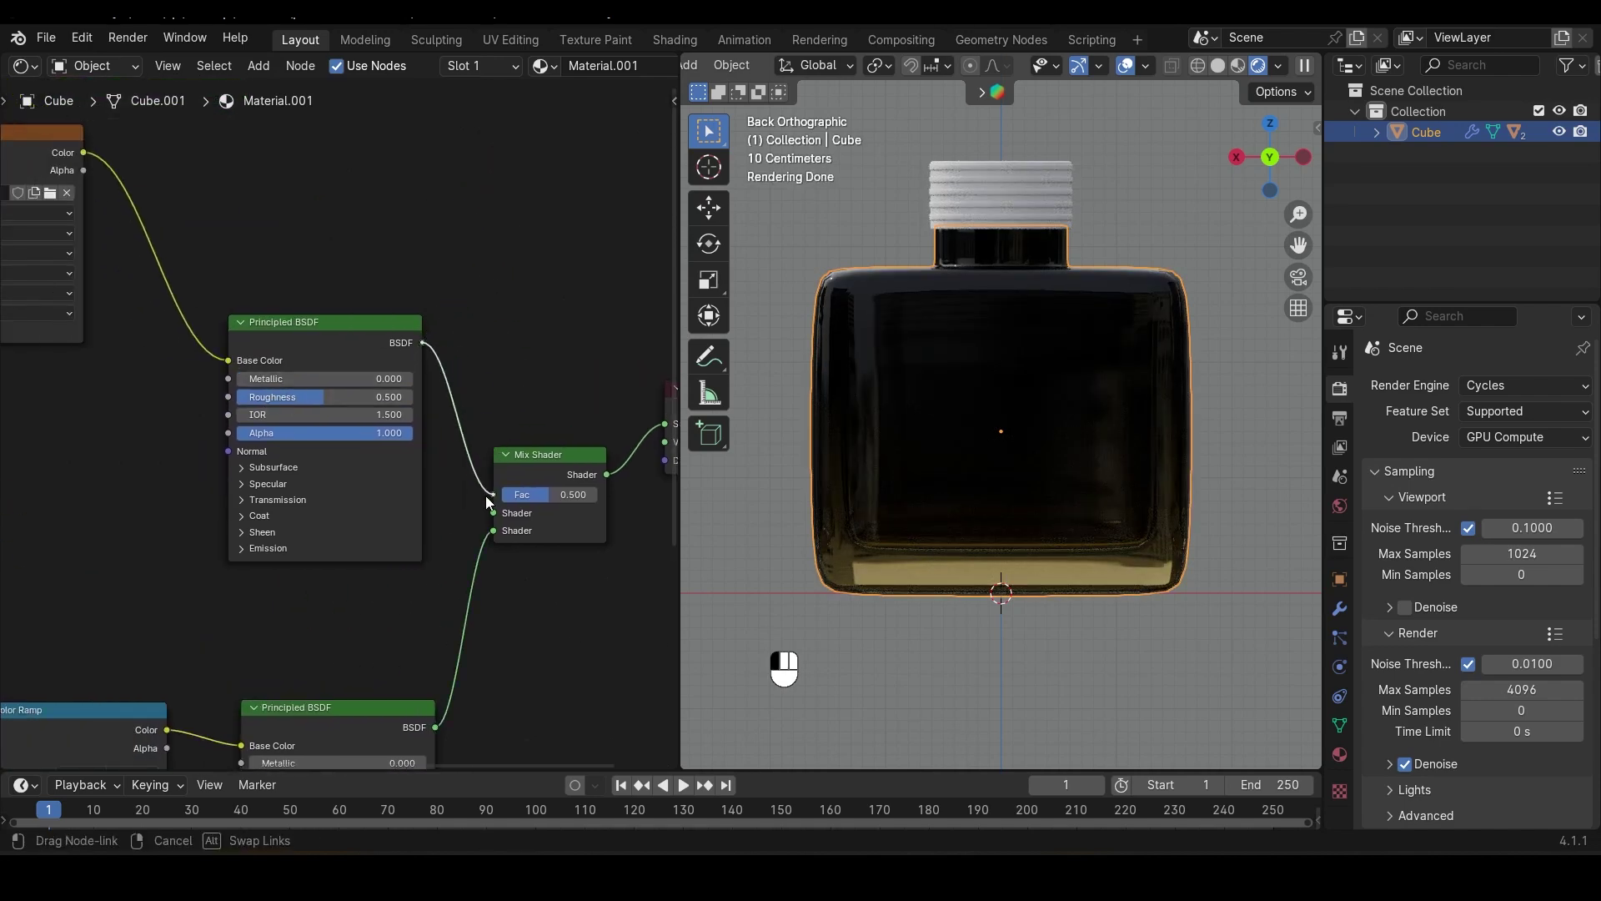
{"action": "left_click_drag", "start_coordinate": [485, 495], "coordinate": [492, 511]}
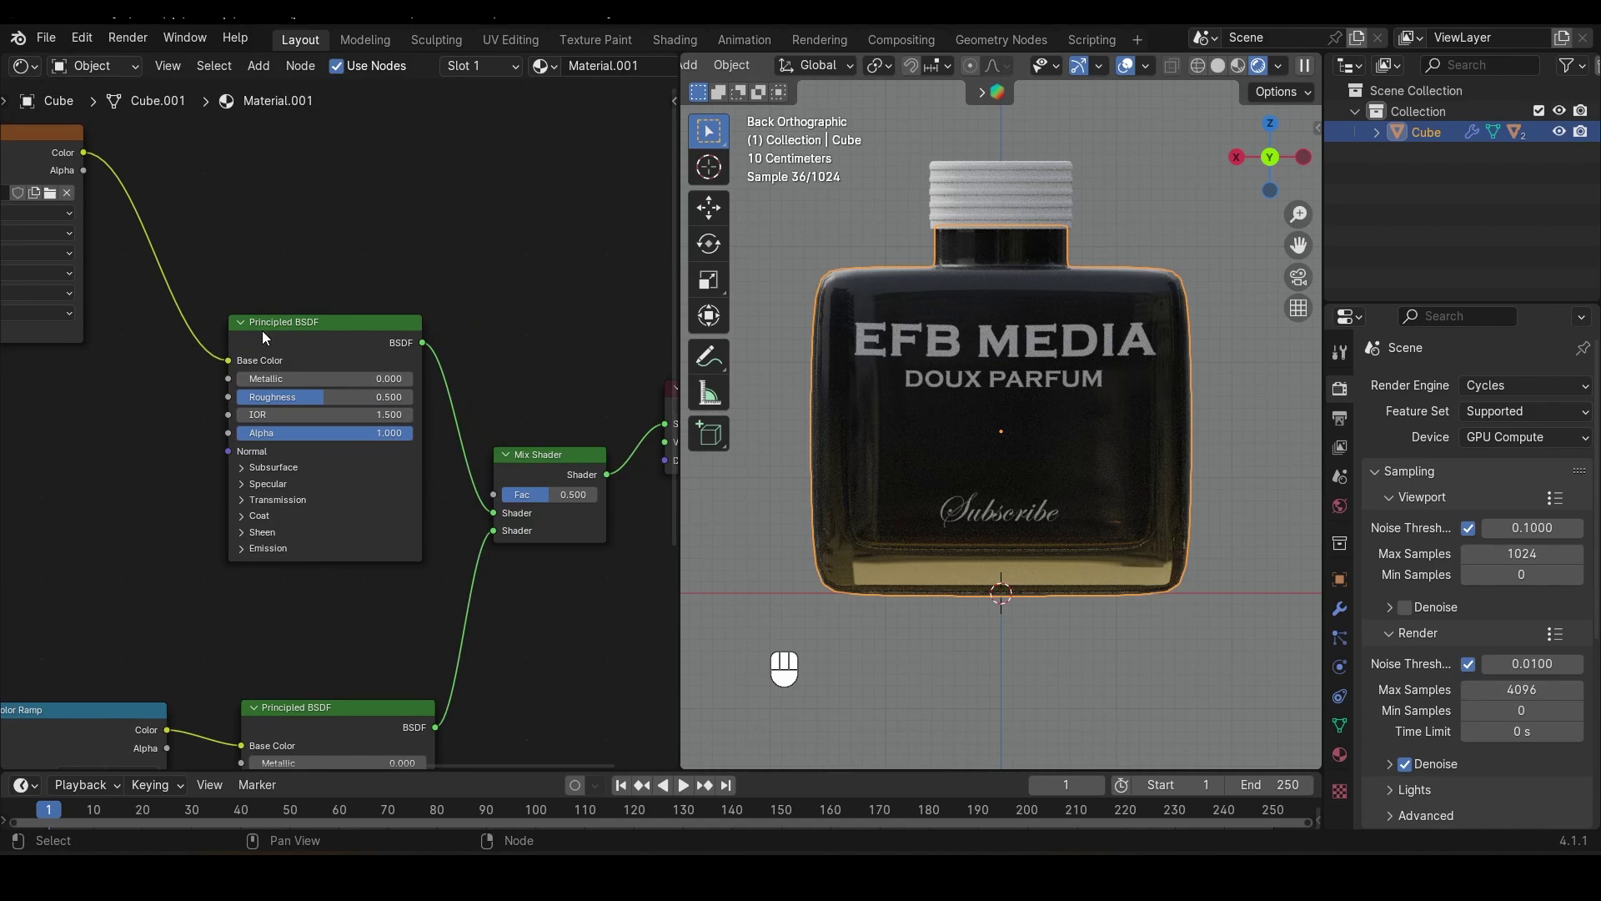
Detach the label image from its Principled BSDF's Base Color and connect its Color output to the Mix Shader's Fac
{"action": "left_click_drag", "start_coordinate": [262, 330], "coordinate": [153, 337]}
{"action": "scroll", "coordinate": [336, 556], "scroll_direction": "down", "scroll_amount": 3}
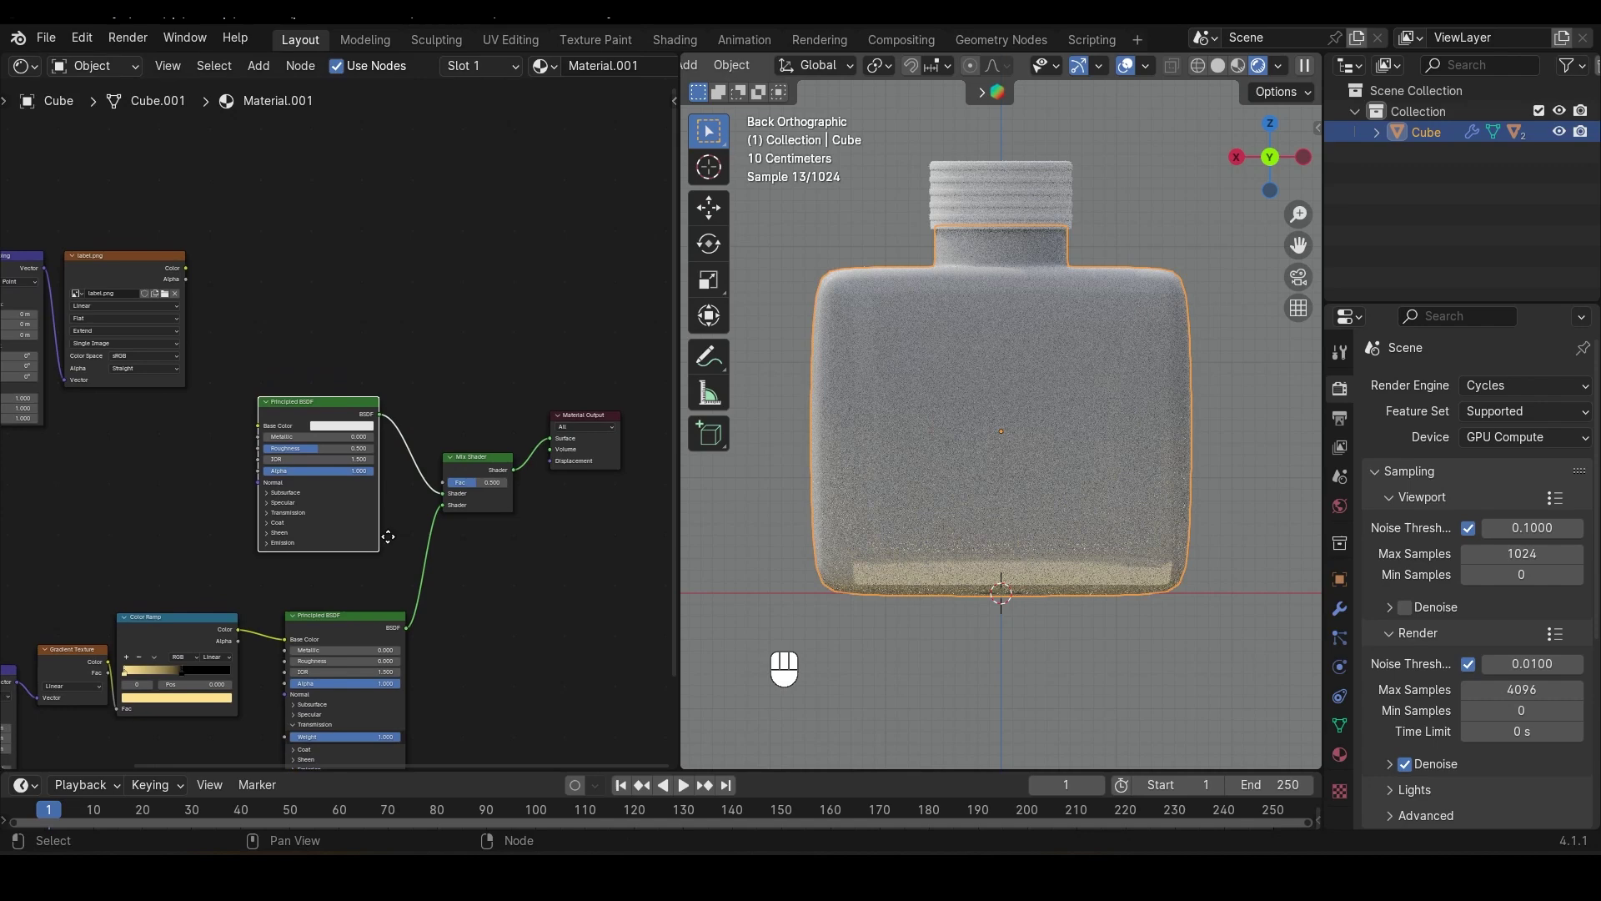
{"action": "middle_click_drag", "start_coordinate": [336, 556], "coordinate": [293, 576]}
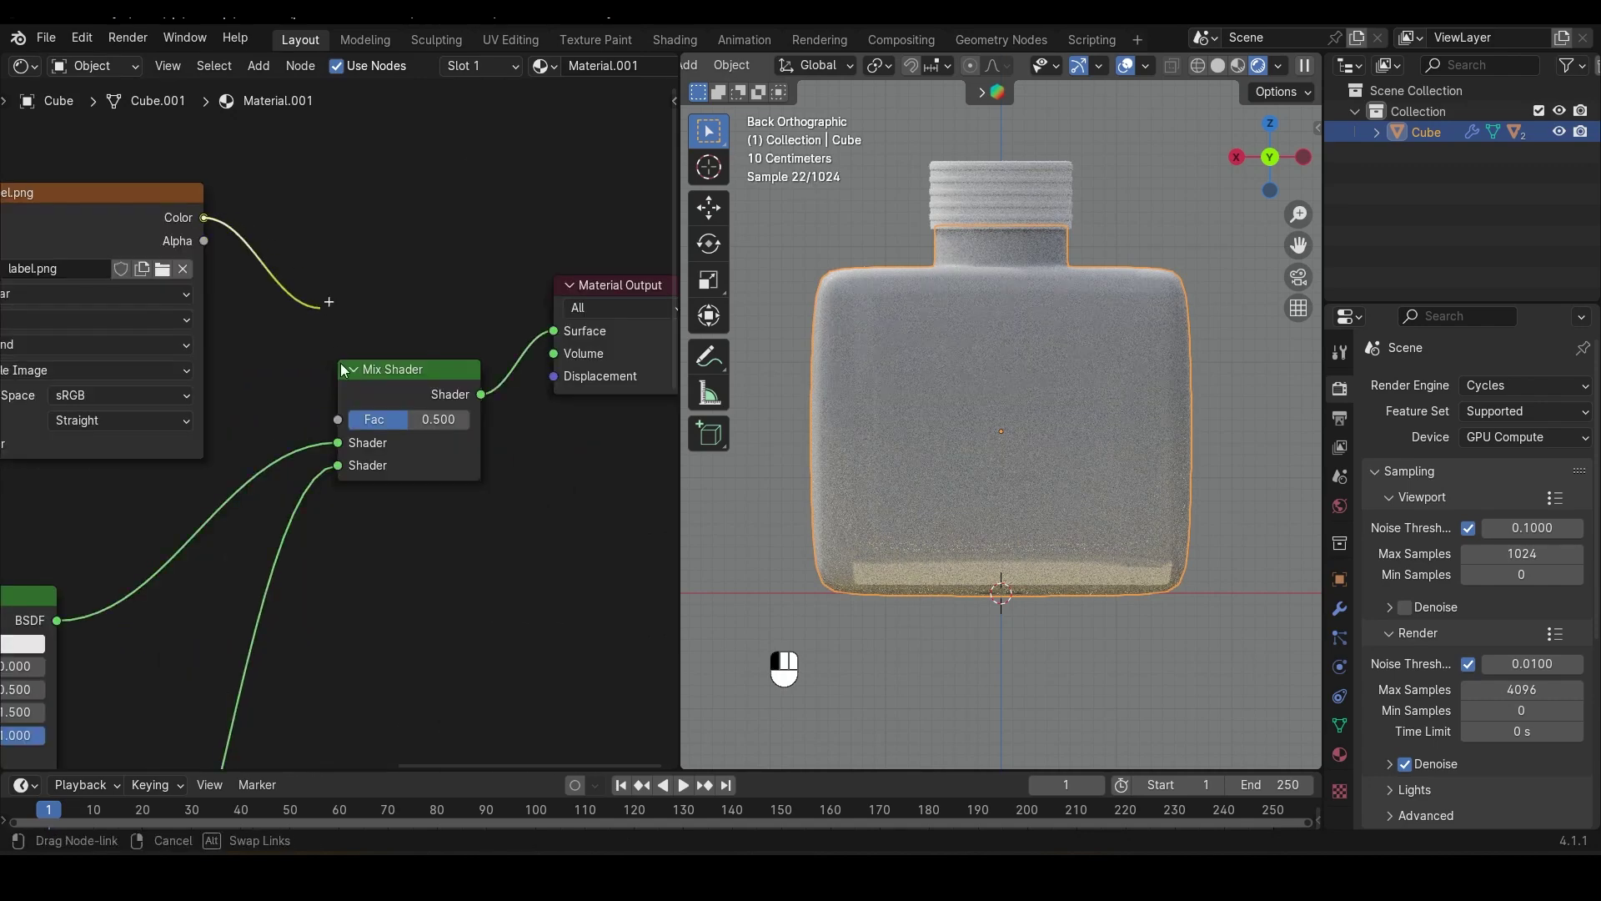
{"action": "left_click_drag", "start_coordinate": [359, 420], "coordinate": [271, 430]}
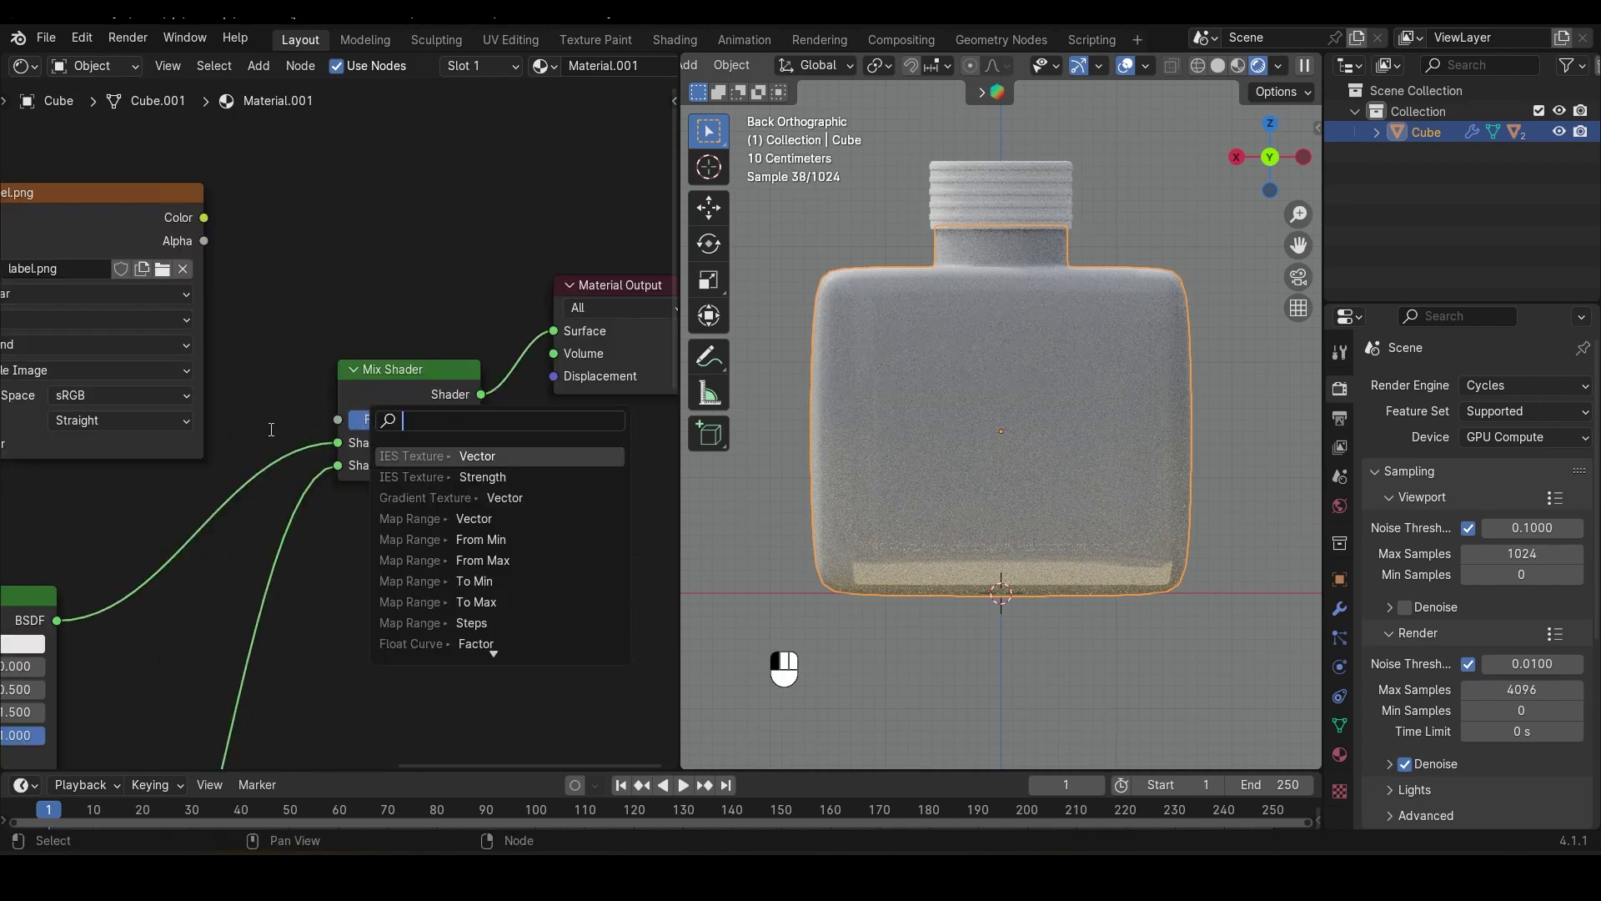
{"action": "left_click", "coordinate": [202, 218]}
{"action": "left_click_drag", "start_coordinate": [204, 218], "coordinate": [335, 421]}
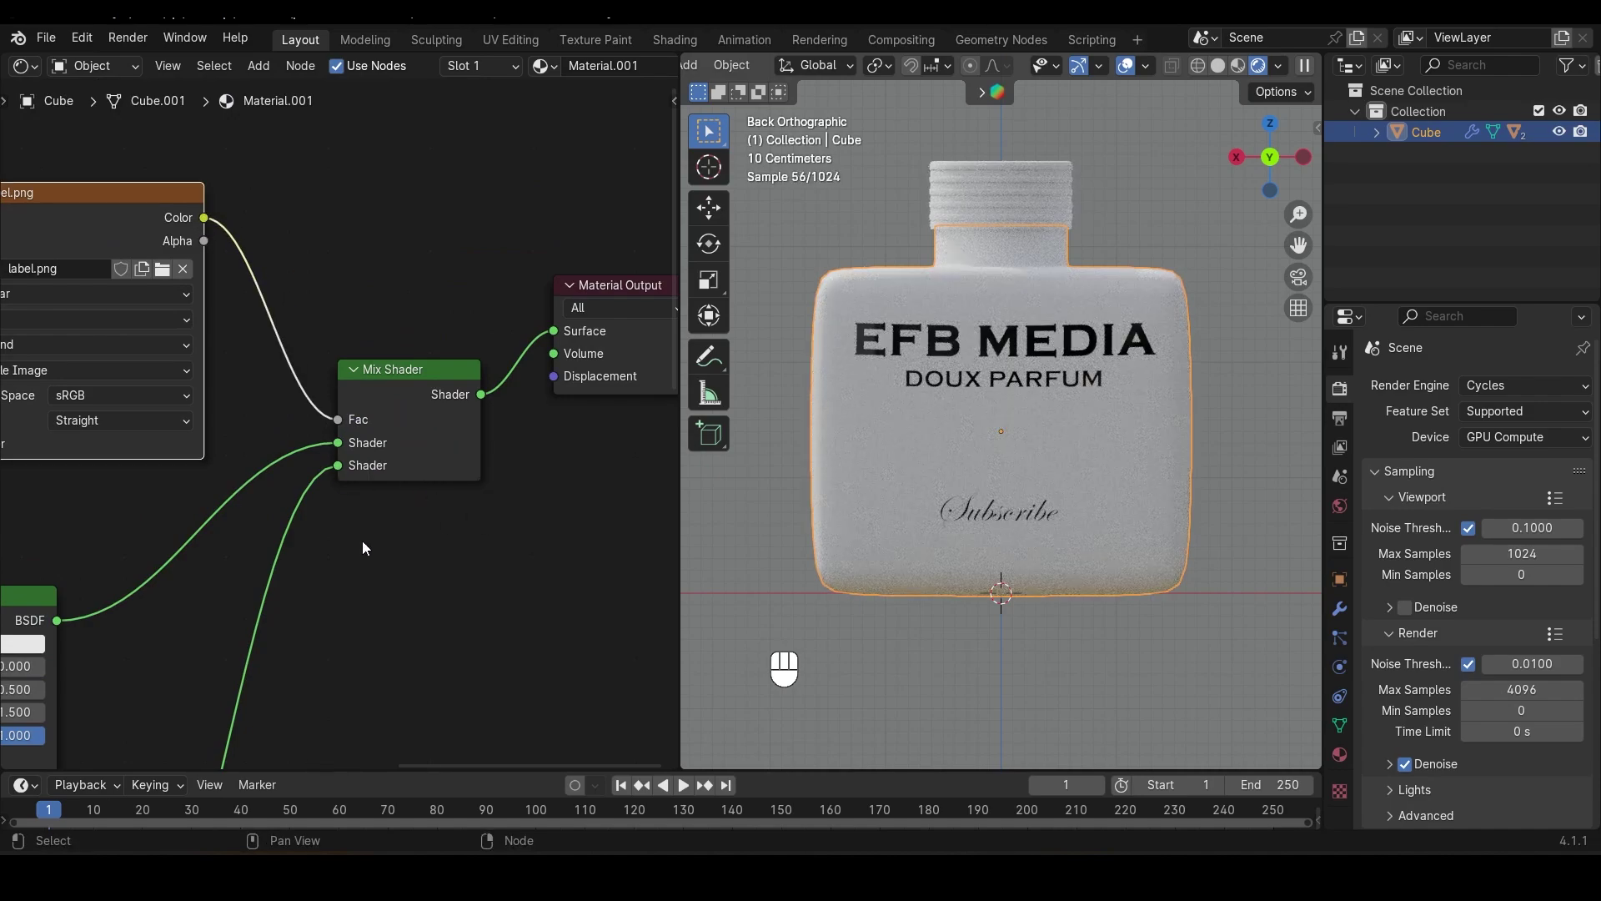
Spread the nodes apart and insert an Invert Color node between the label image's Color output and the Mix Shader's Fac
{"action": "scroll", "coordinate": [255, 417], "scroll_direction": "down", "scroll_amount": 4}
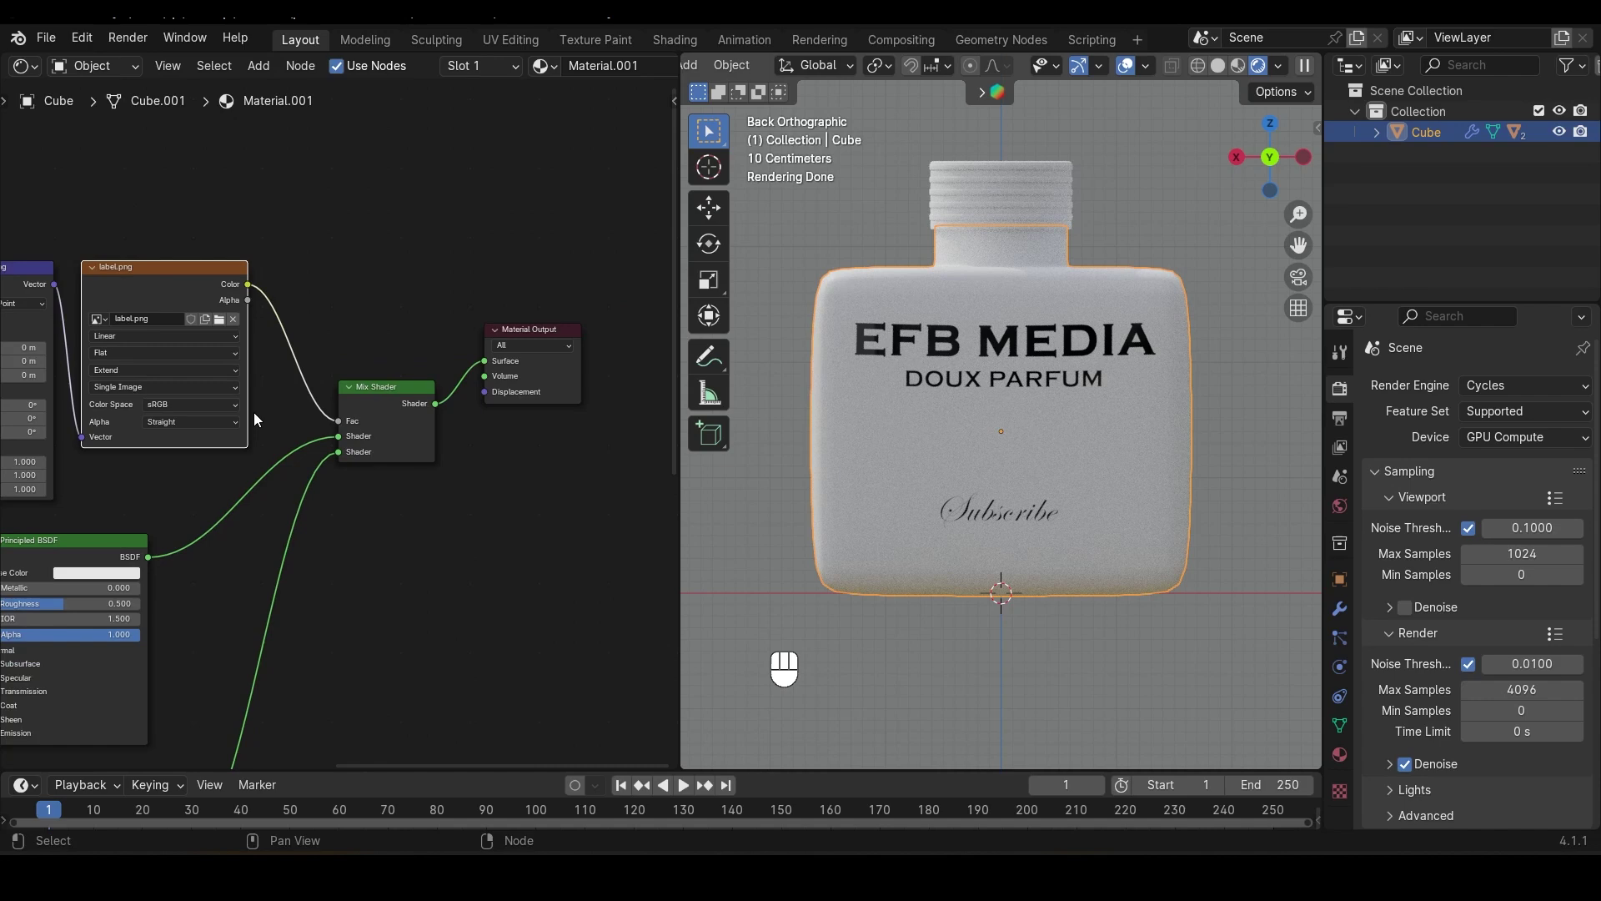
{"action": "left_click_drag", "start_coordinate": [152, 228], "coordinate": [151, 315]}
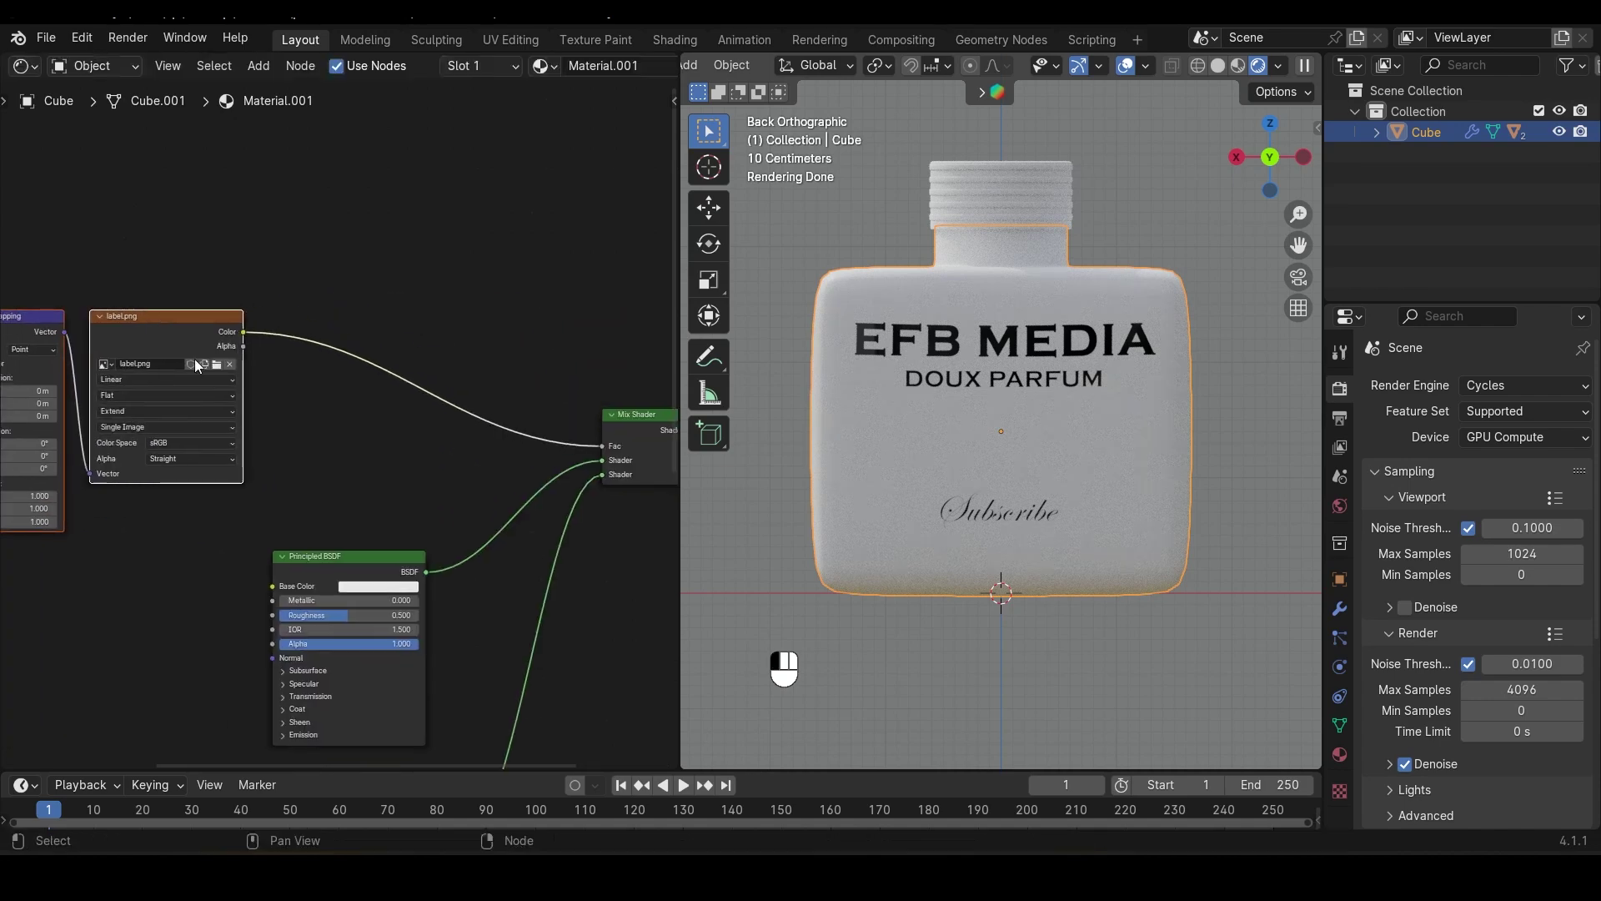
{"action": "scroll", "coordinate": [2, 333], "scroll_direction": "up", "scroll_amount": 1}
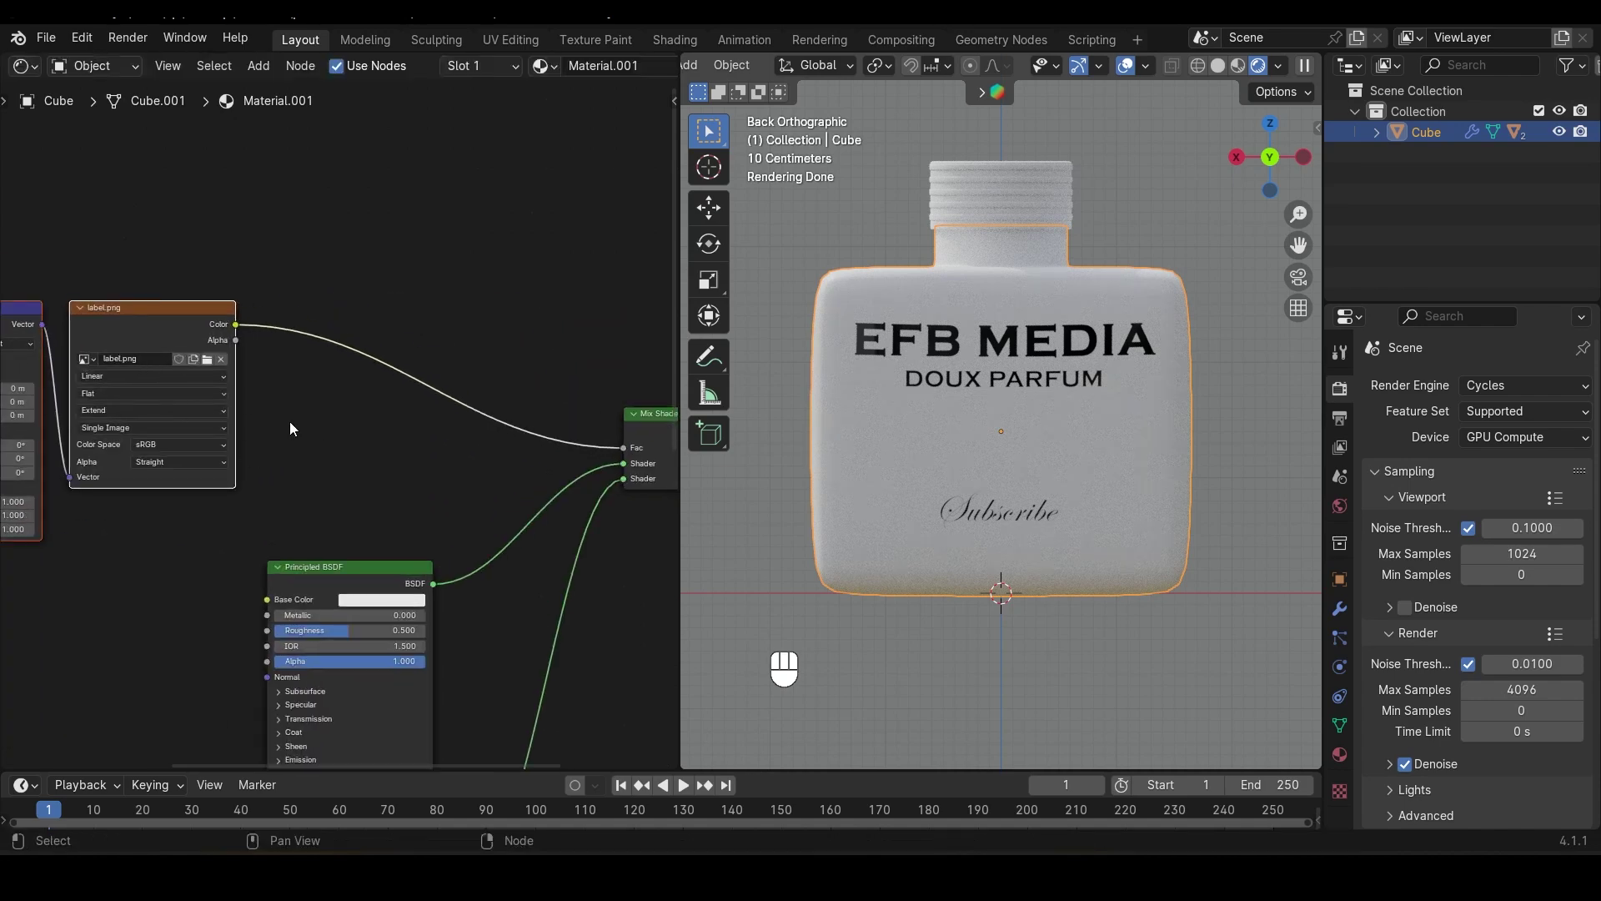
{"action": "key", "text": "shift+a"}
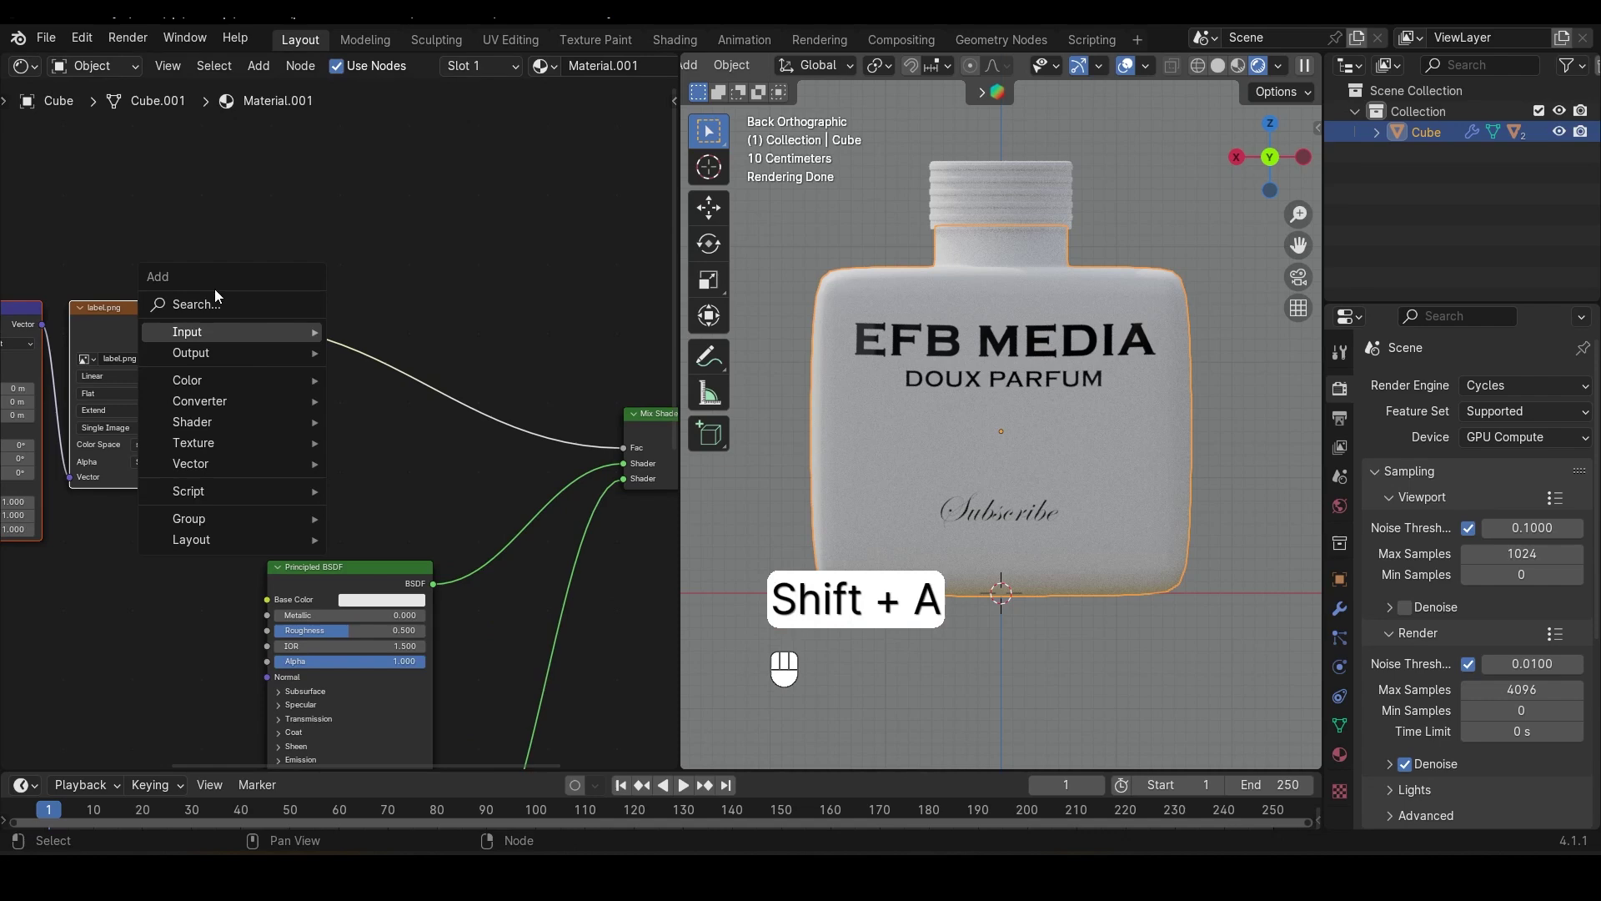
{"action": "left_click", "coordinate": [219, 305]}
{"action": "type", "text": "inv"}
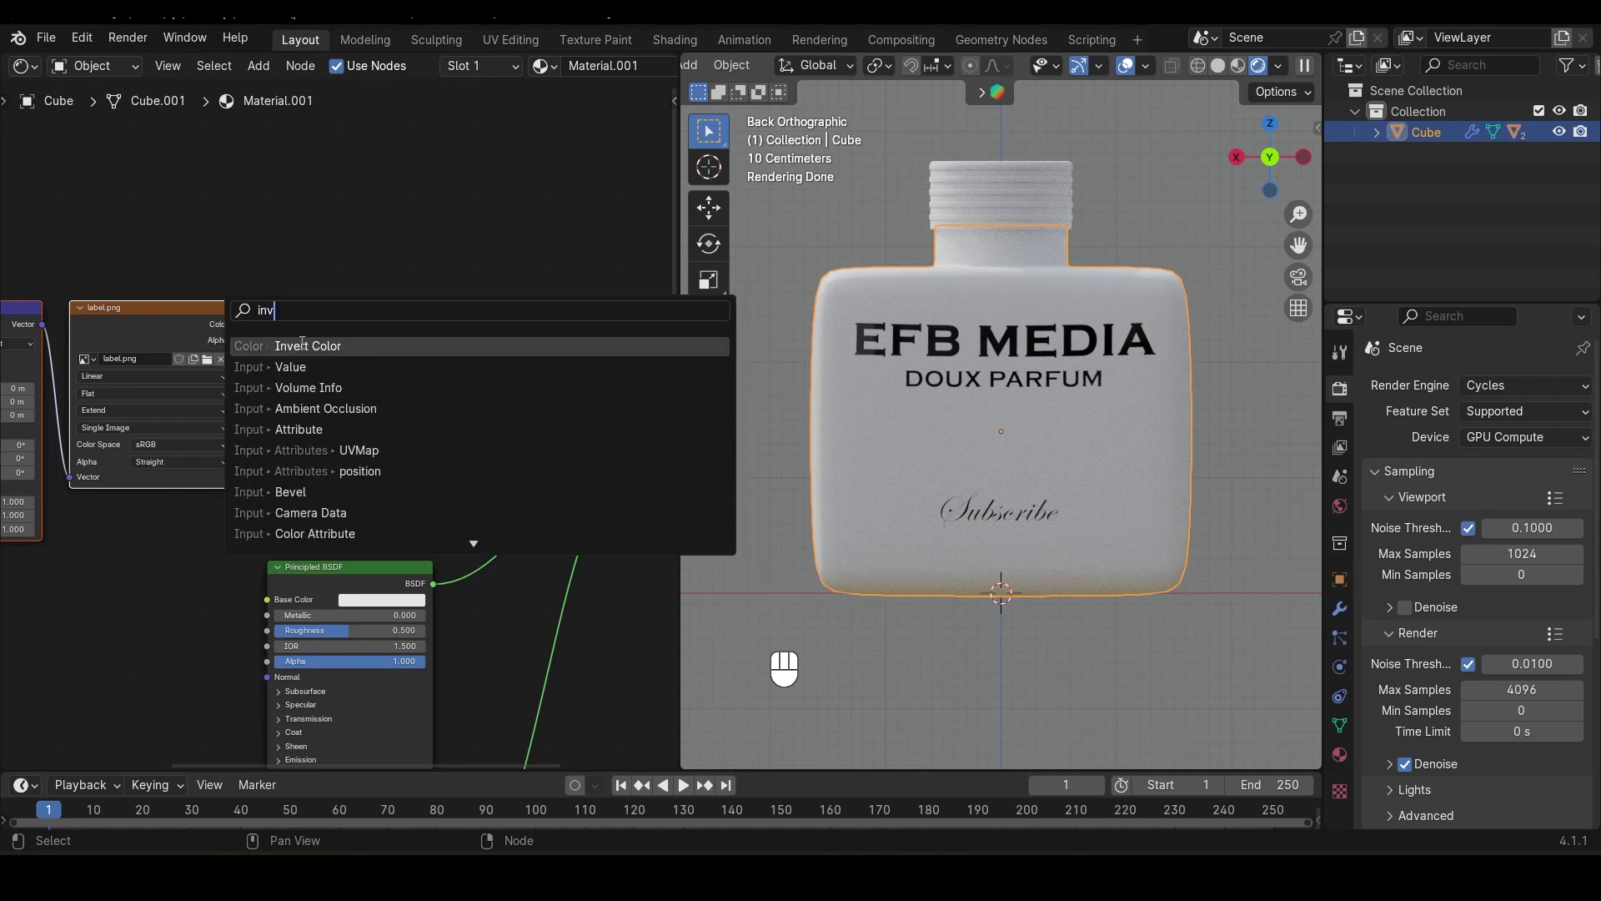
{"action": "left_click", "coordinate": [302, 344]}
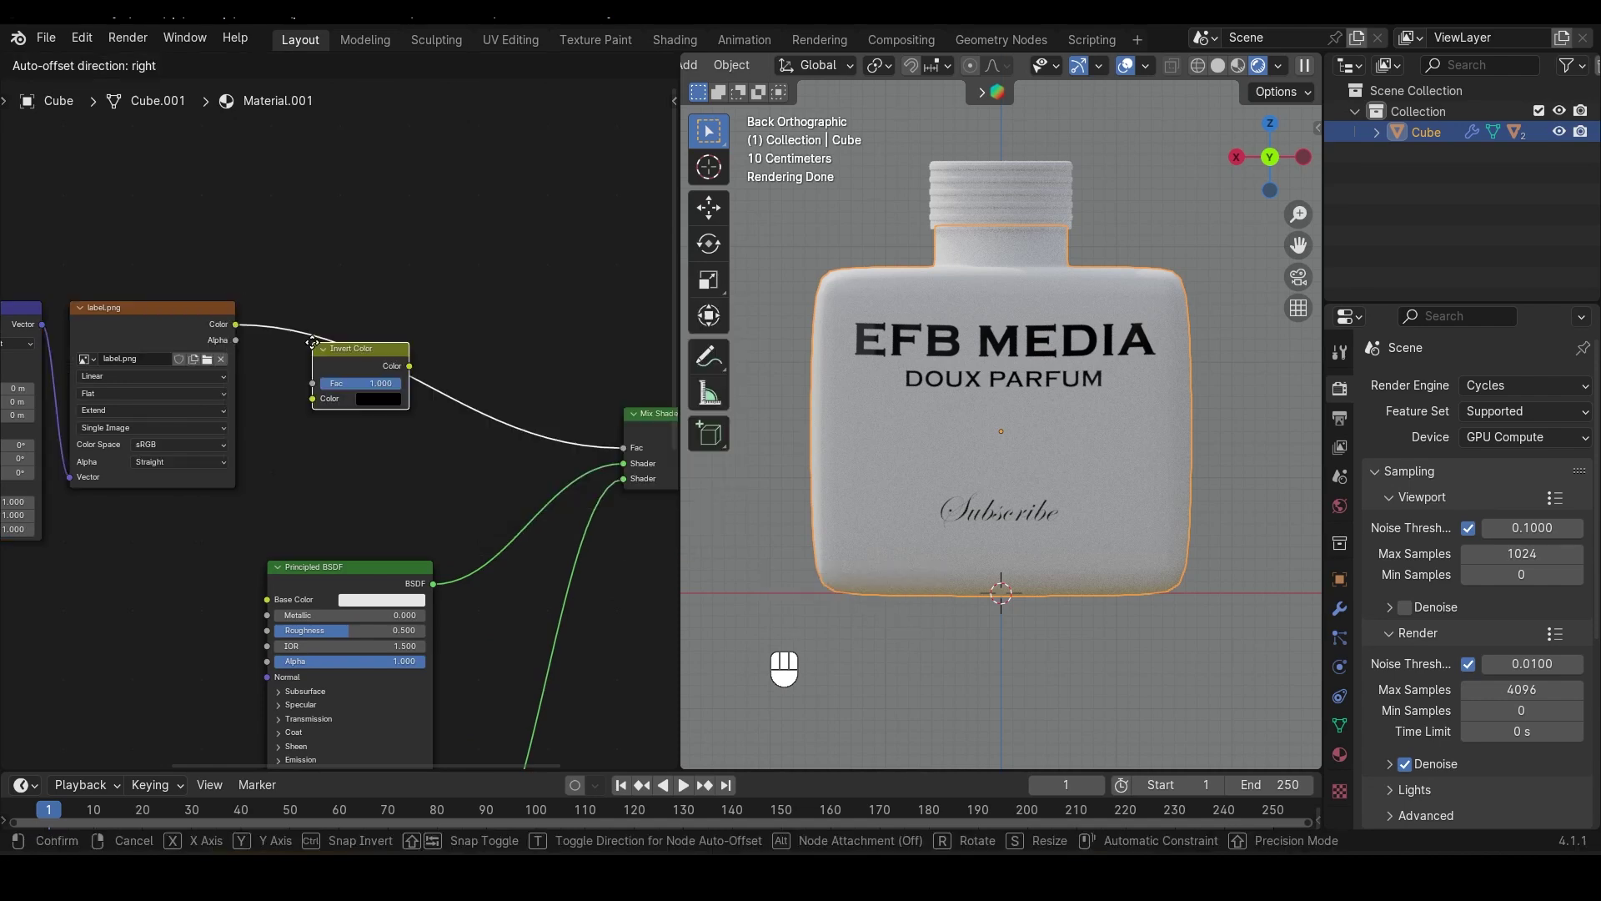
{"action": "left_click", "coordinate": [367, 397]}
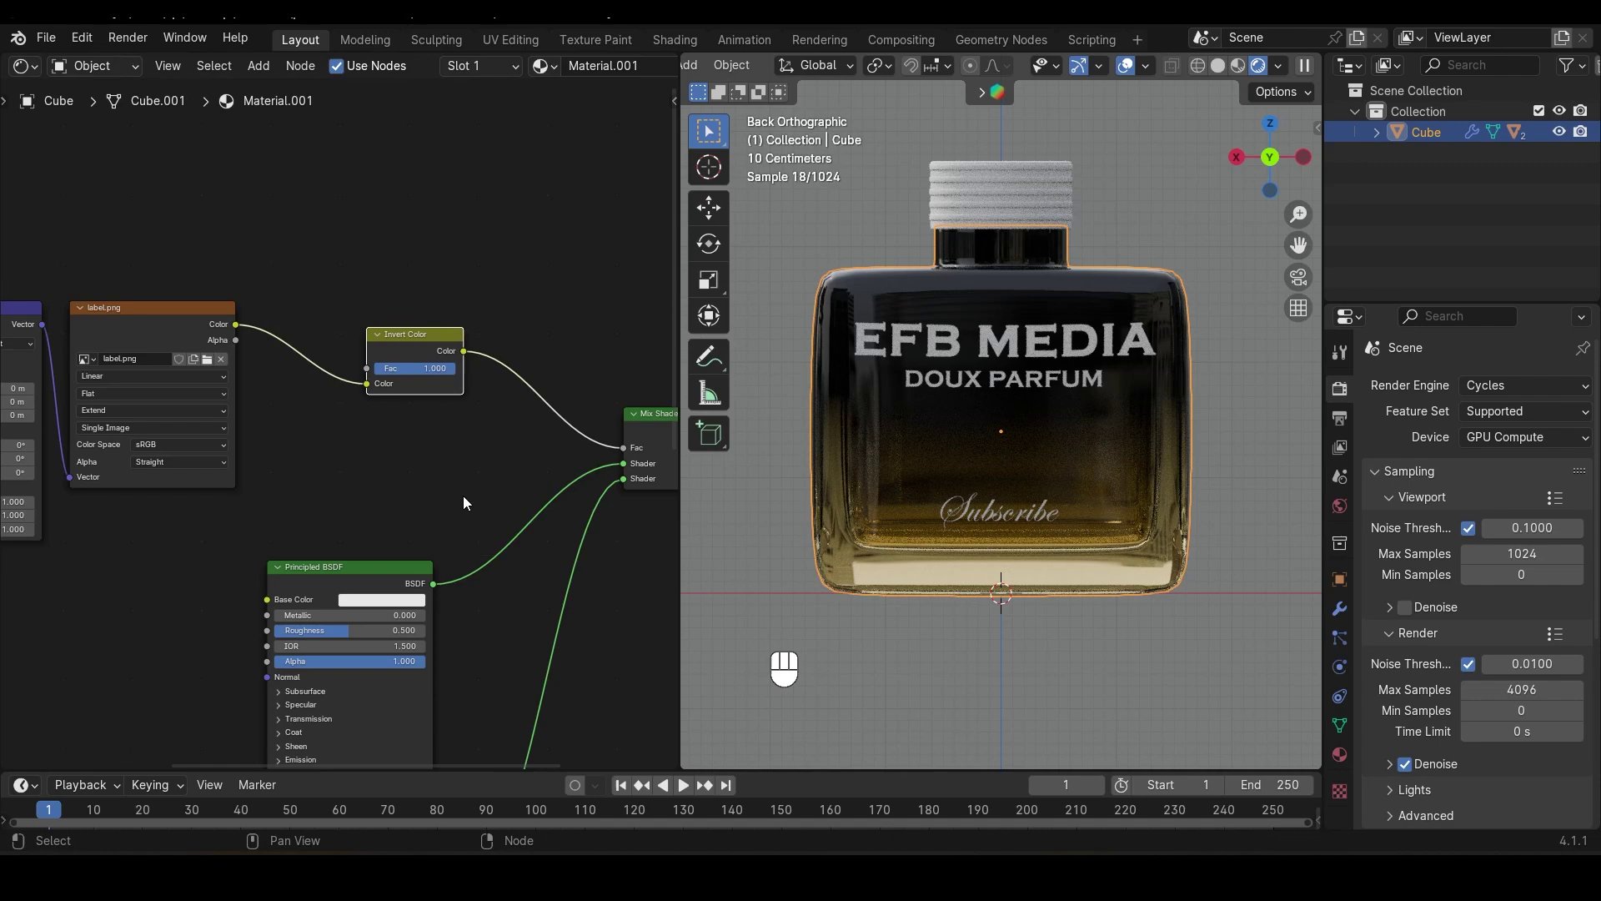
Set the Roughness of the label text's white Principled BSDF to 1.000
{"action": "scroll", "coordinate": [463, 503], "scroll_direction": "up", "scroll_amount": 2}
{"action": "scroll", "coordinate": [413, 497], "scroll_direction": "up", "scroll_amount": 1}
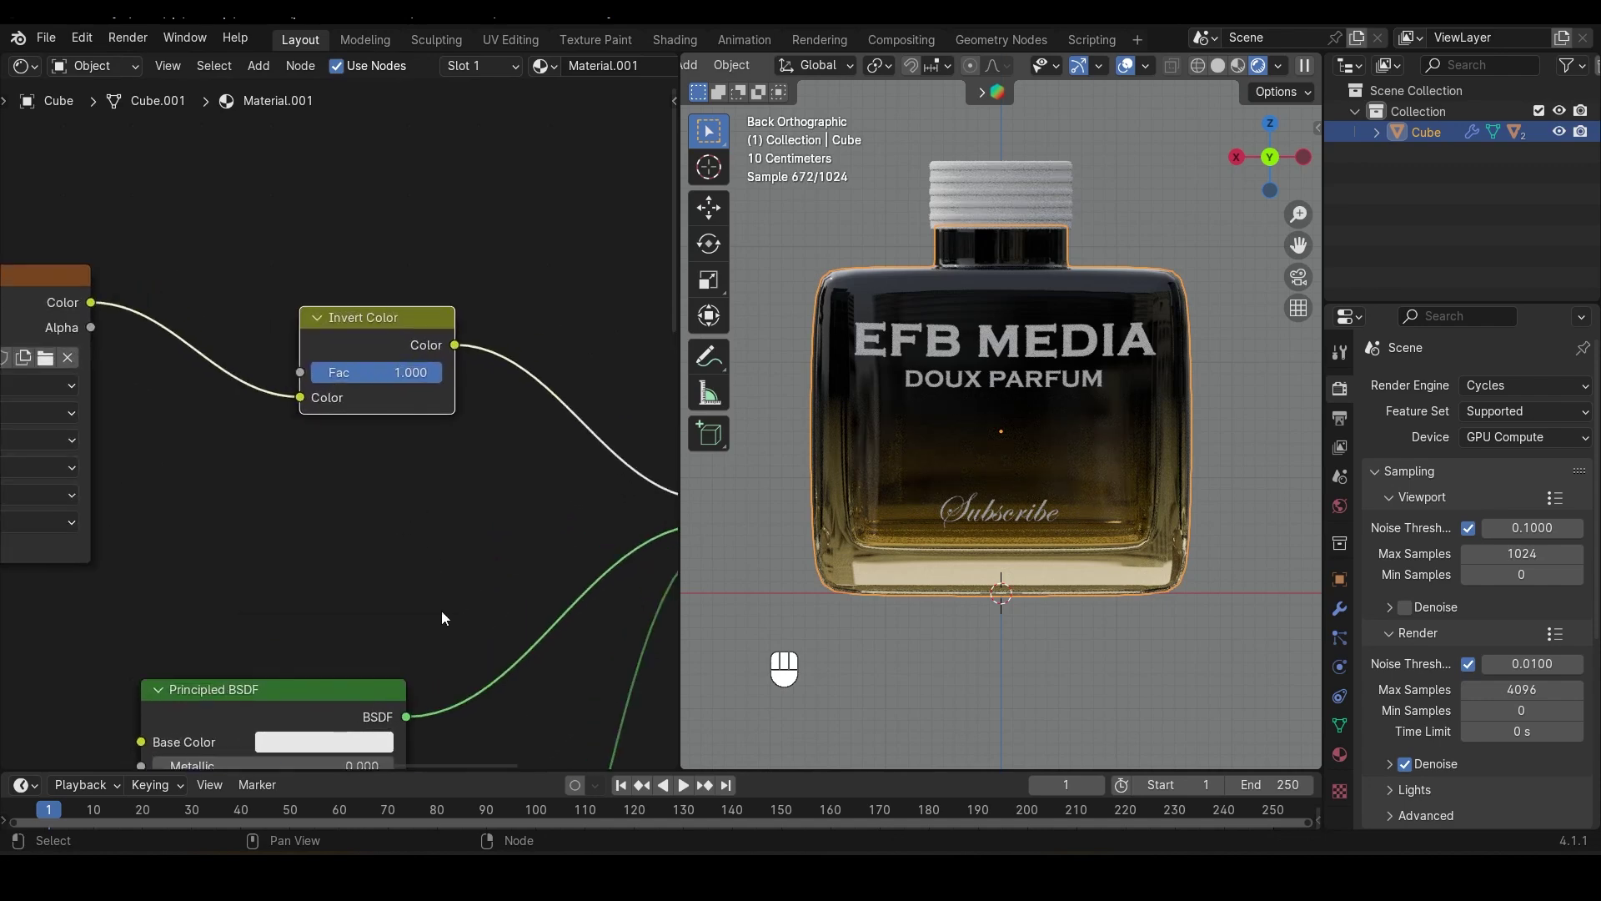
{"action": "middle_click_drag", "start_coordinate": [441, 621], "coordinate": [447, 454]}
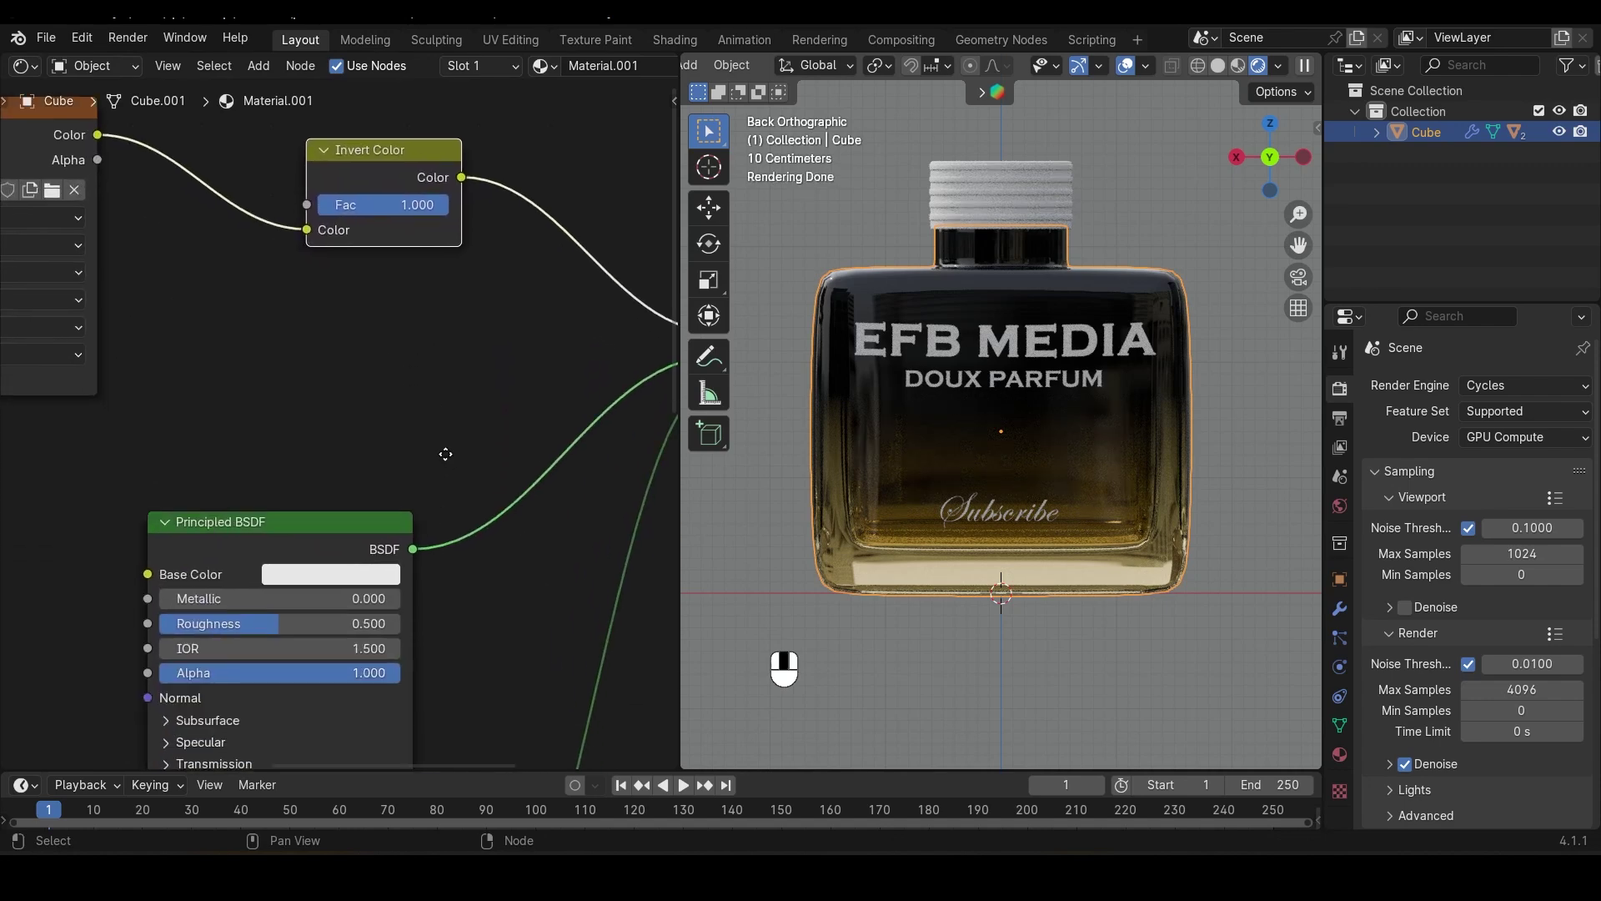
{"action": "middle_click_drag", "start_coordinate": [351, 611], "coordinate": [402, 532]}
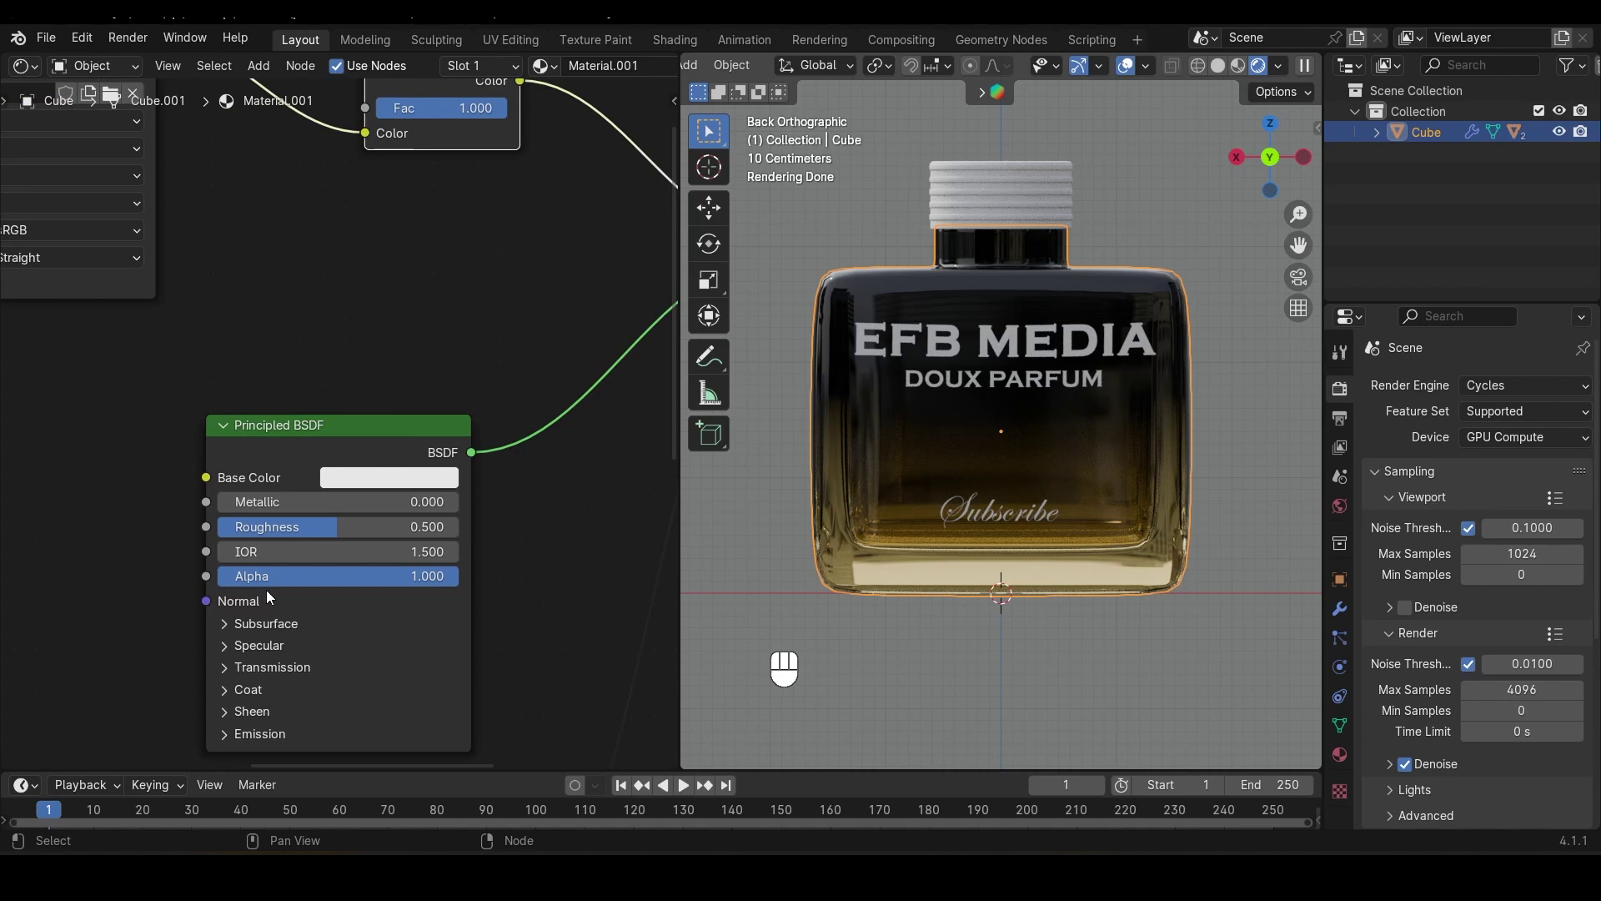
{"action": "middle_click_drag", "start_coordinate": [295, 385], "coordinate": [403, 293]}
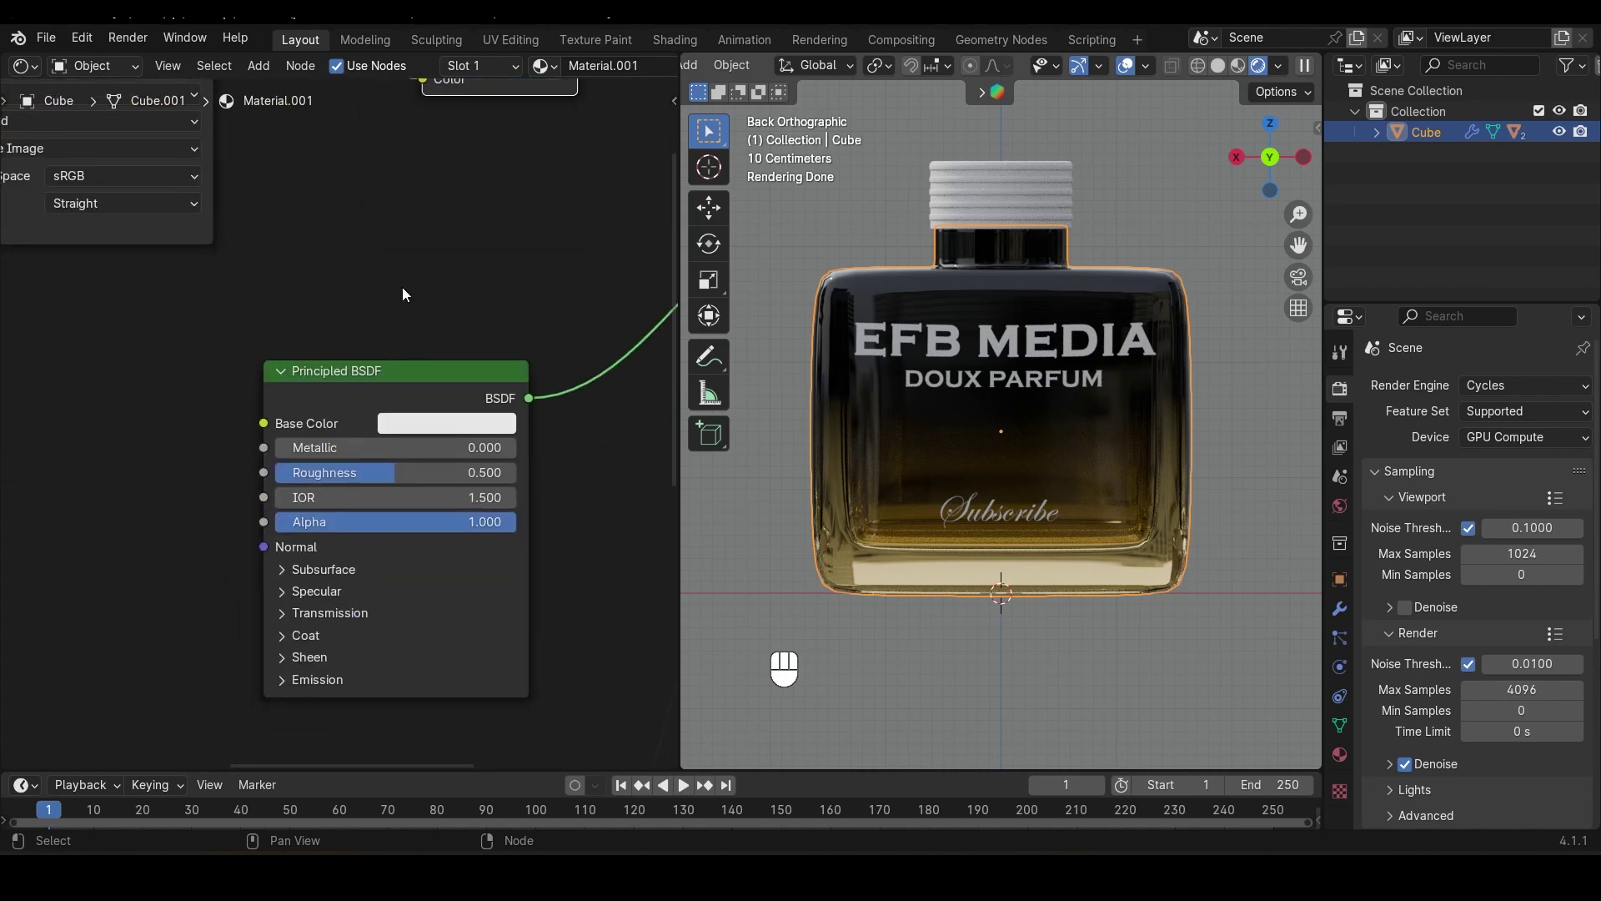
{"action": "left_click_drag", "start_coordinate": [378, 473], "coordinate": [452, 472]}
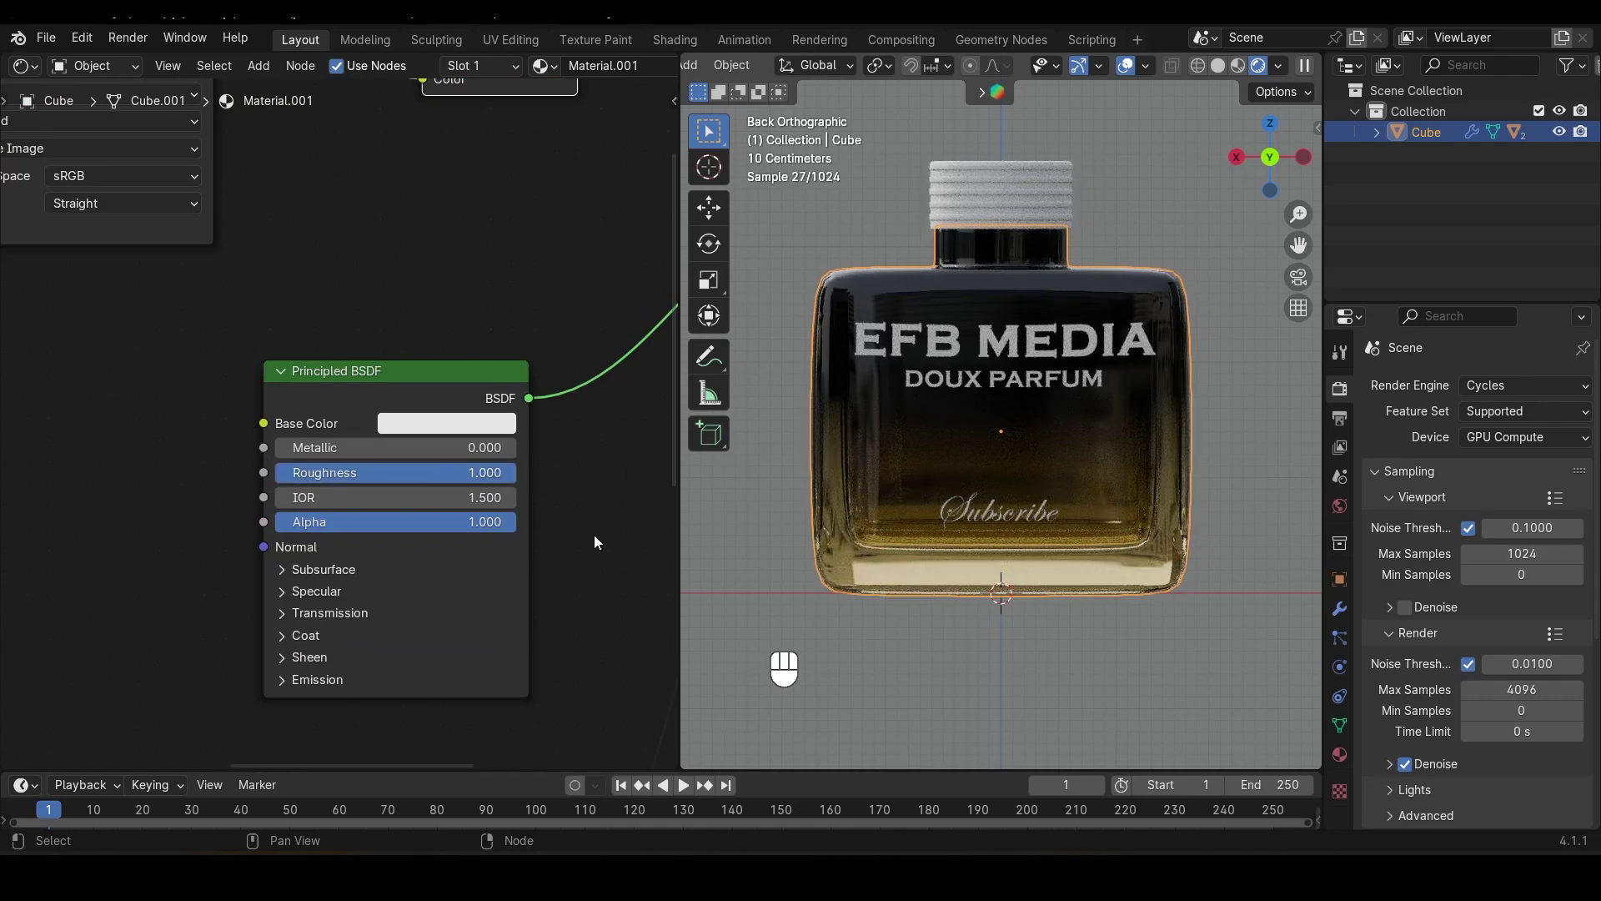
{"action": "middle_click_drag", "start_coordinate": [568, 537], "coordinate": [469, 523]}
{"action": "scroll", "coordinate": [472, 487], "scroll_direction": "down", "scroll_amount": 3}
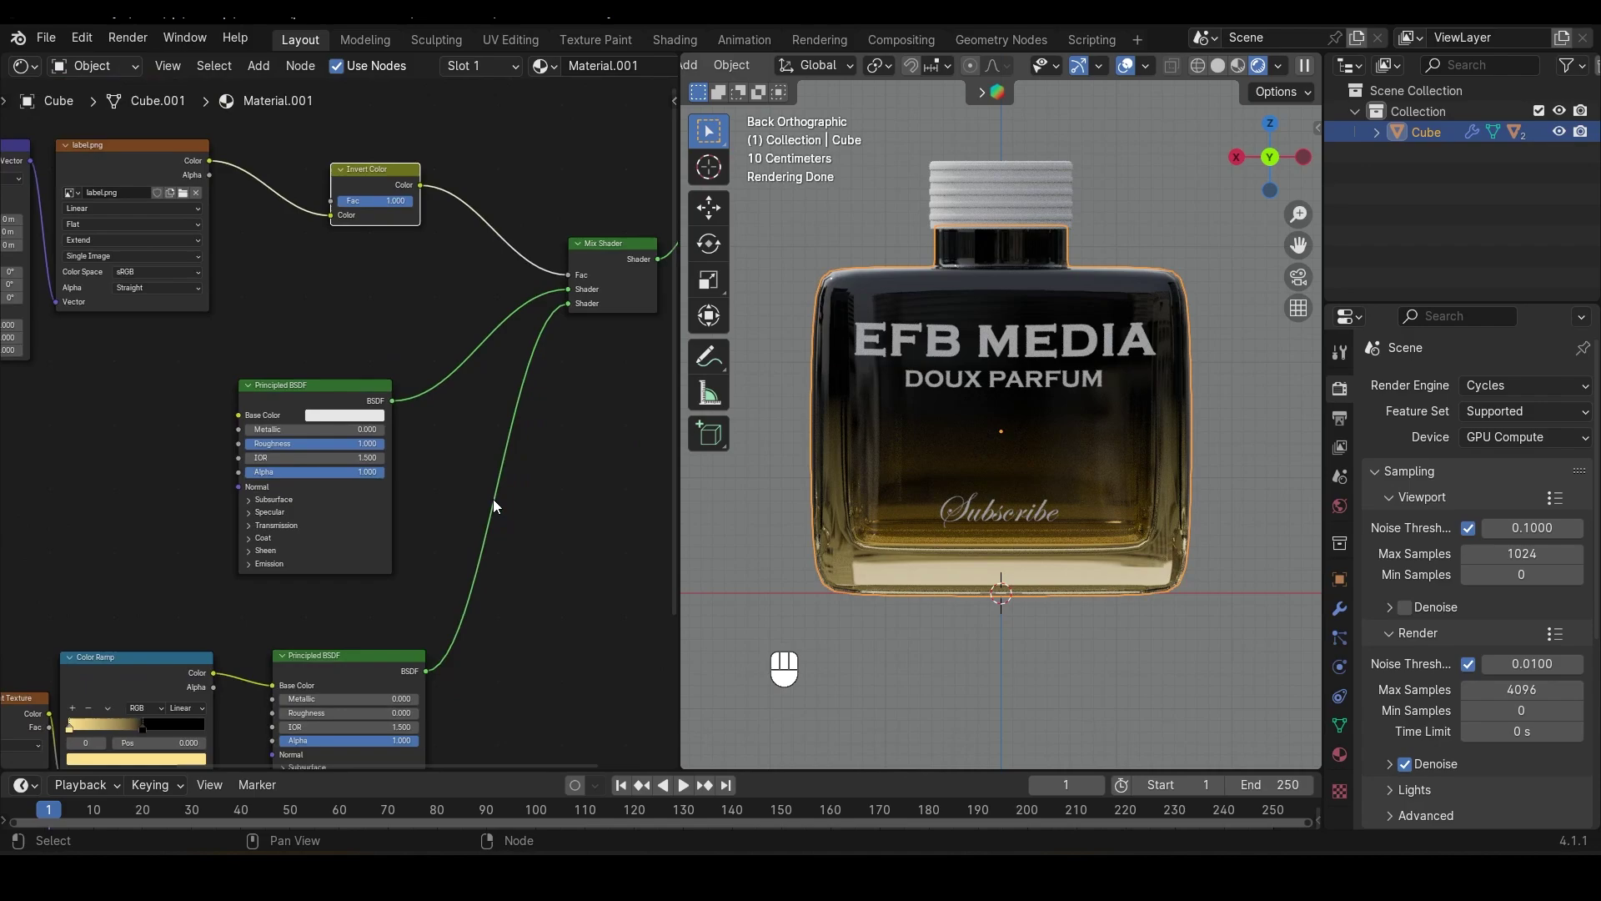
Frame the bottle's ribbed cap in the viewport, select its outer ribbed body and give it a new material
{"action": "mouse_move", "coordinate": [1030, 468]}
{"action": "middle_mouse_down"}
{"action": "mouse_move", "coordinate": [974, 514]}
{"action": "mouse_move", "coordinate": [934, 517]}
{"action": "mouse_move", "coordinate": [951, 484]}
{"action": "mouse_move", "coordinate": [1034, 467]}
{"action": "middle_mouse_up"}
{"action": "scroll", "coordinate": [1034, 463], "scroll_direction": "up", "scroll_amount": 3}
{"action": "left_click", "coordinate": [1048, 145]}
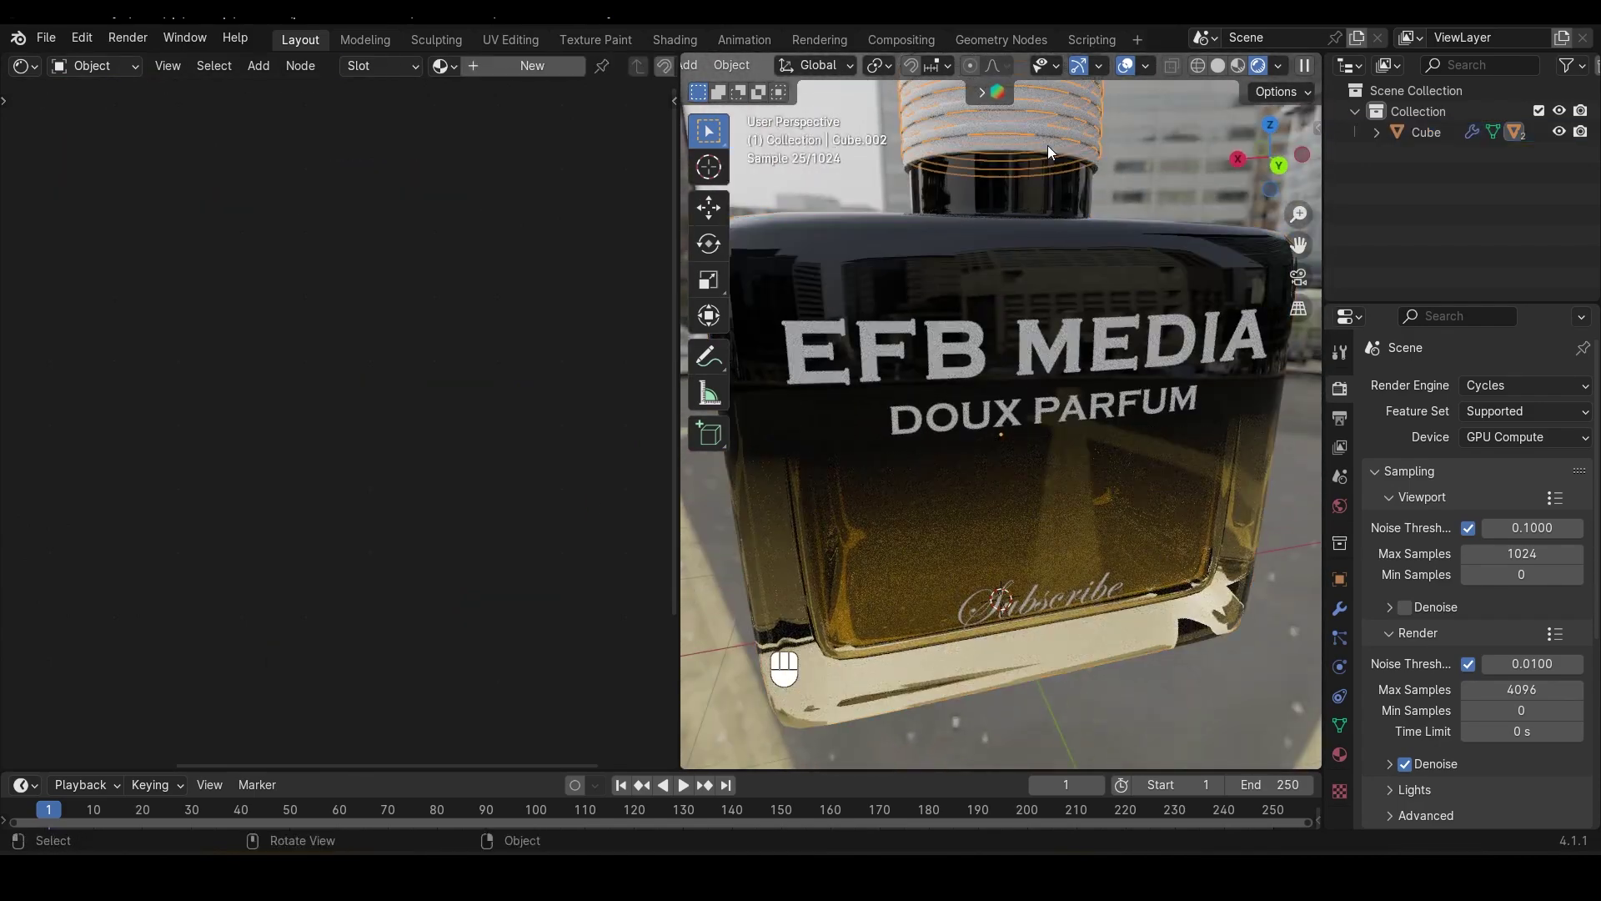
{"action": "key", "text": "KP_Decimal"}
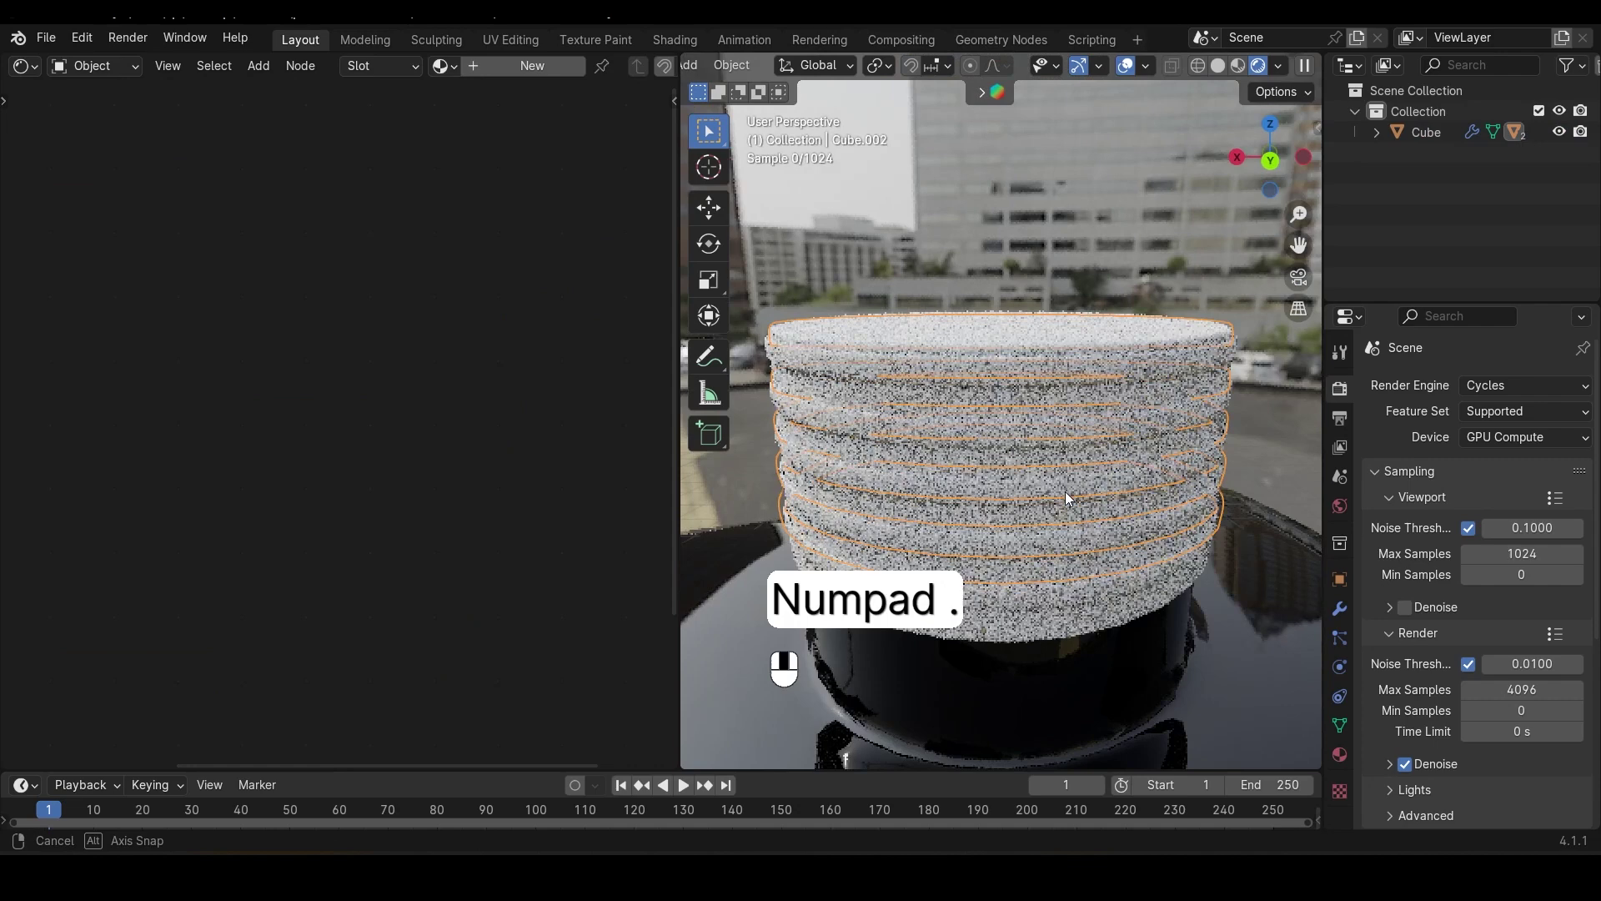
{"action": "left_click", "coordinate": [1010, 337]}
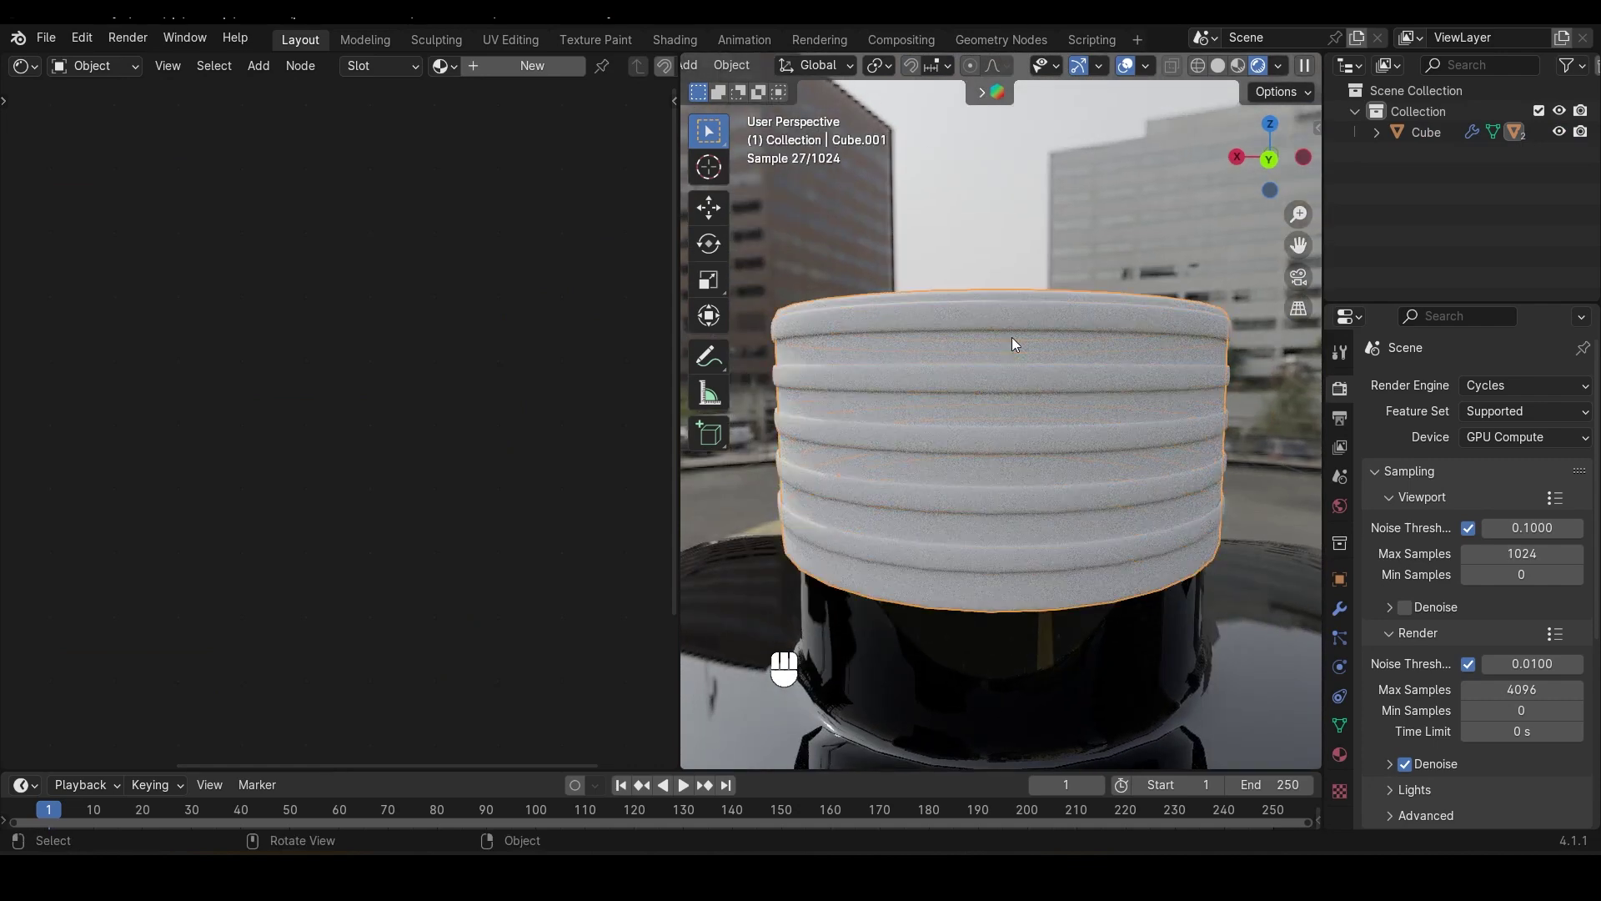
{"action": "left_click", "coordinate": [546, 65]}
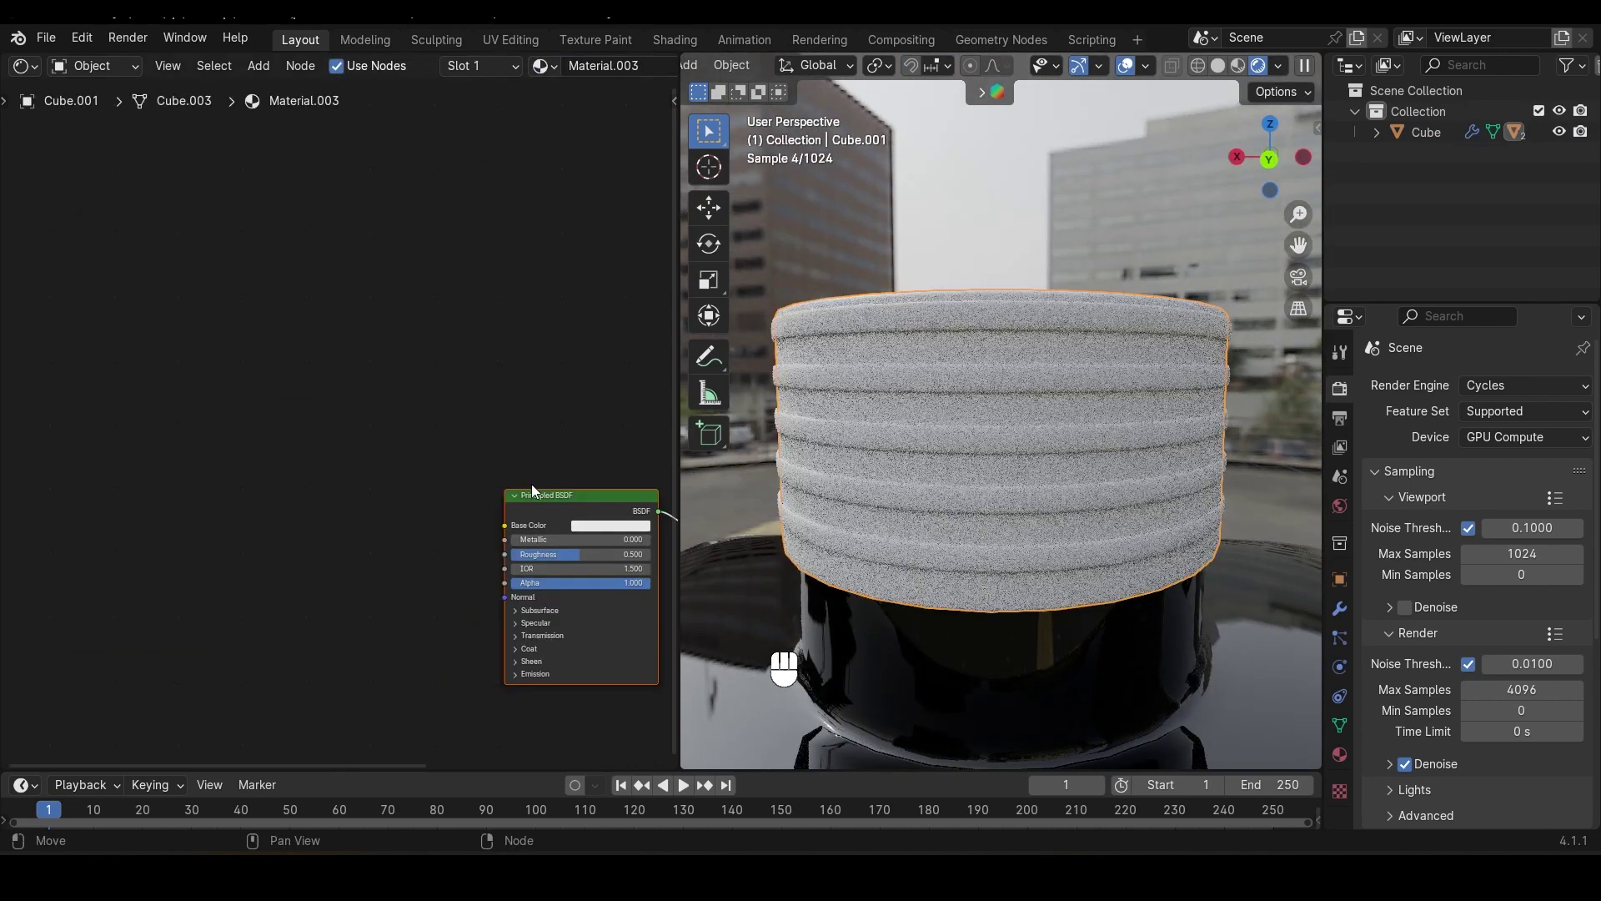
Give the cap body's Principled BSDF a warm golden-yellow Base Color
{"action": "key", "text": "Home"}
{"action": "scroll", "coordinate": [367, 430], "scroll_direction": "up", "scroll_amount": 5}
{"action": "left_click", "coordinate": [382, 285]}
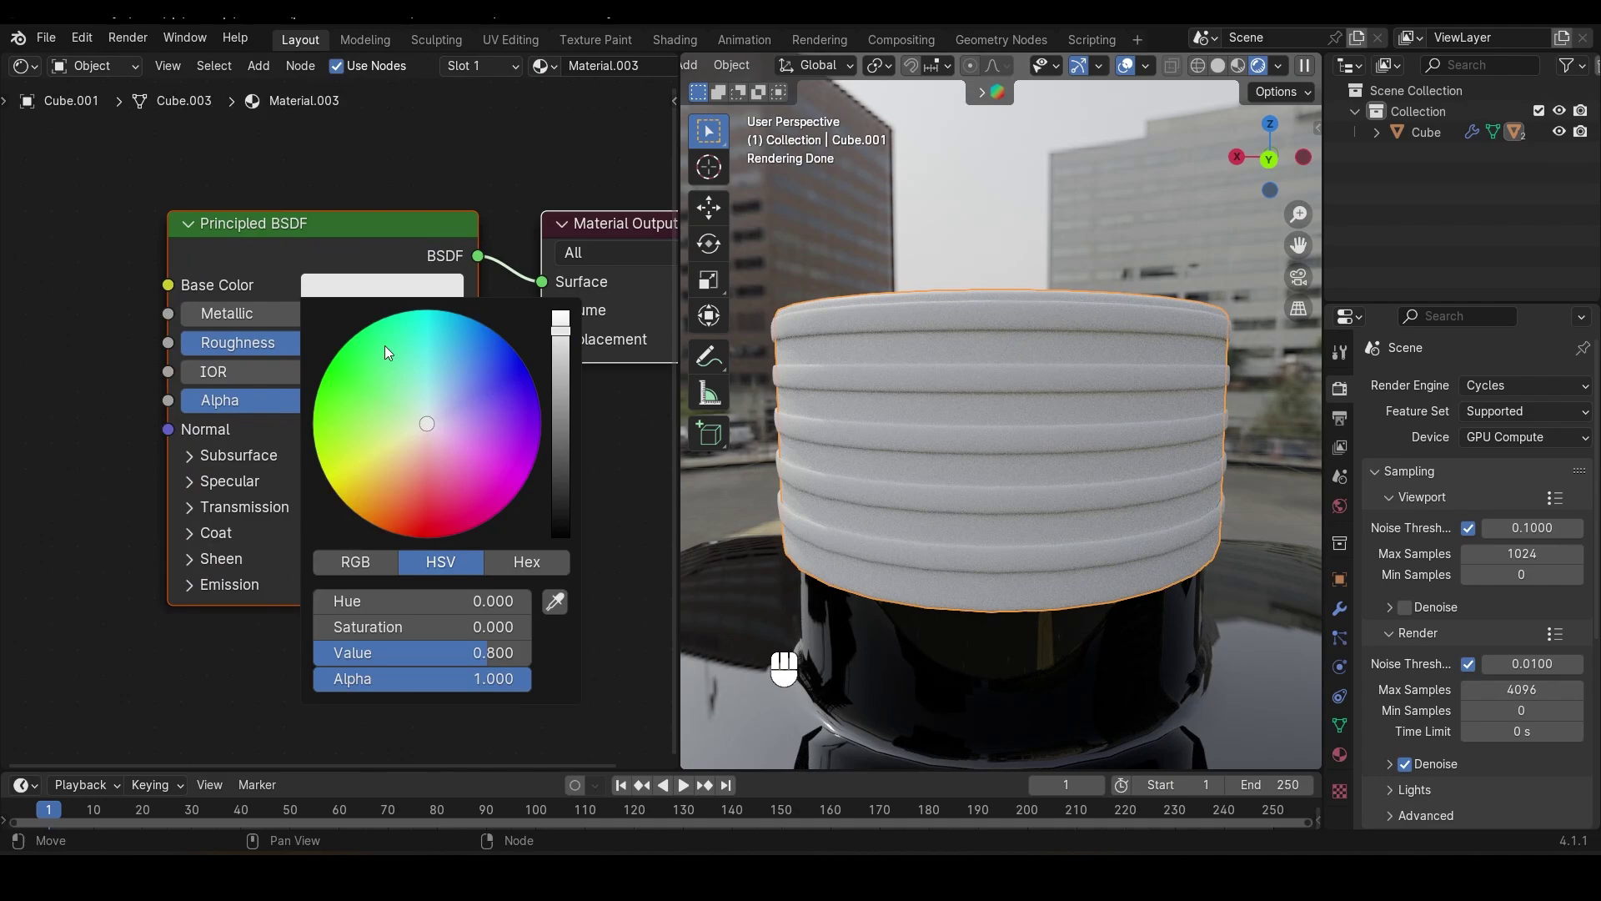
{"action": "left_click_drag", "start_coordinate": [402, 461], "coordinate": [396, 459]}
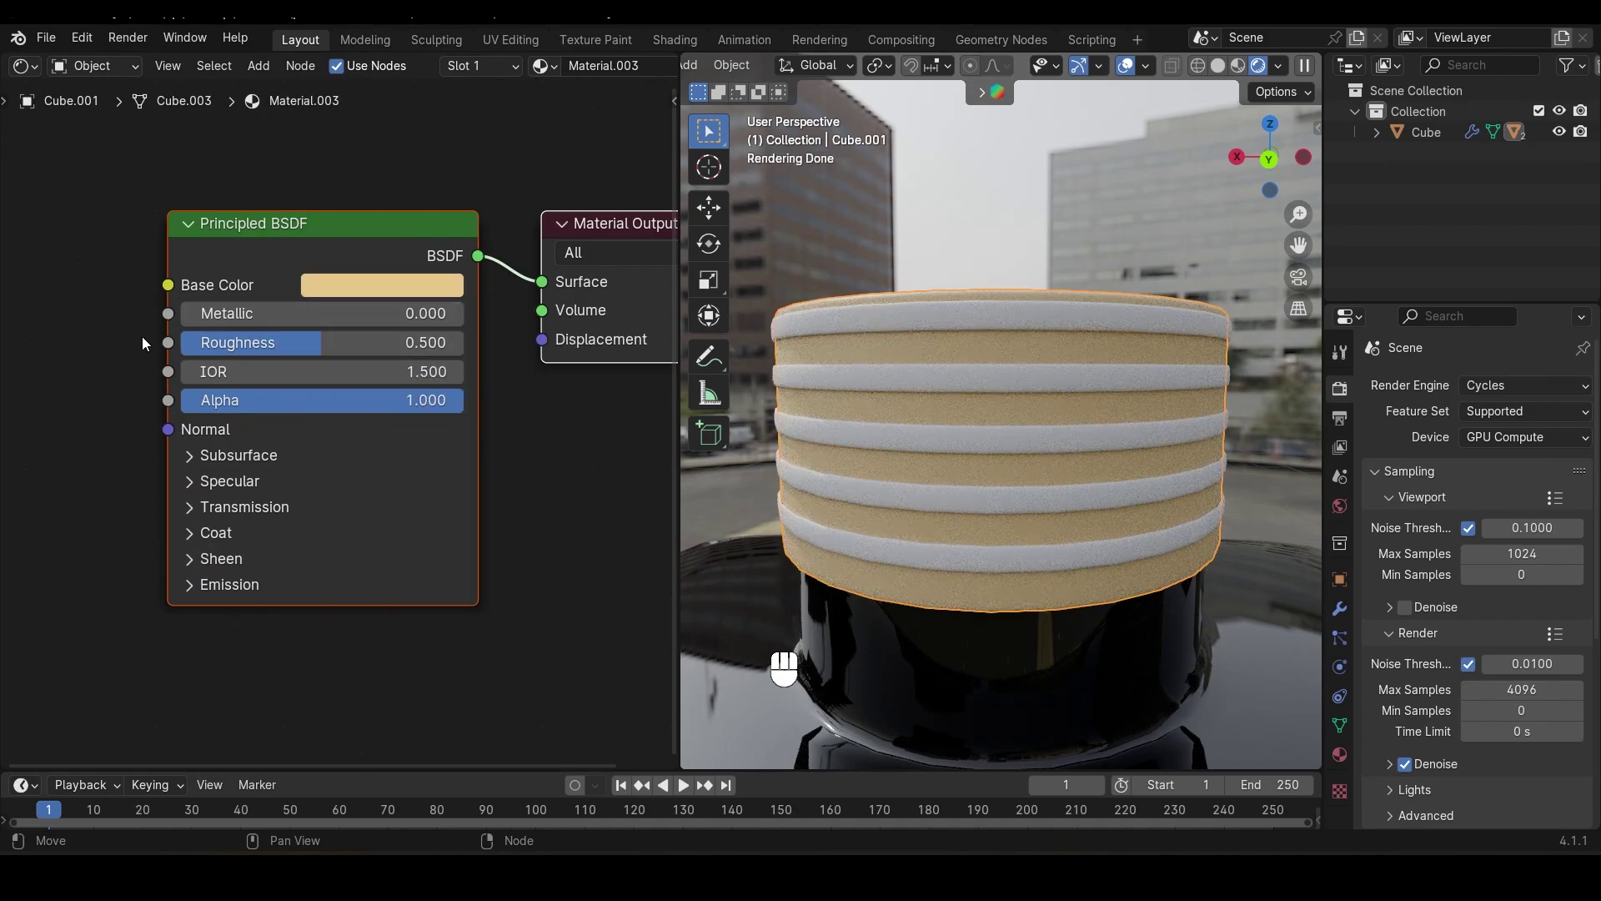
Make the cap body's material metallic by setting Metallic to 1.000 and Roughness to 0.100
{"action": "left_click_drag", "start_coordinate": [242, 315], "coordinate": [467, 314]}
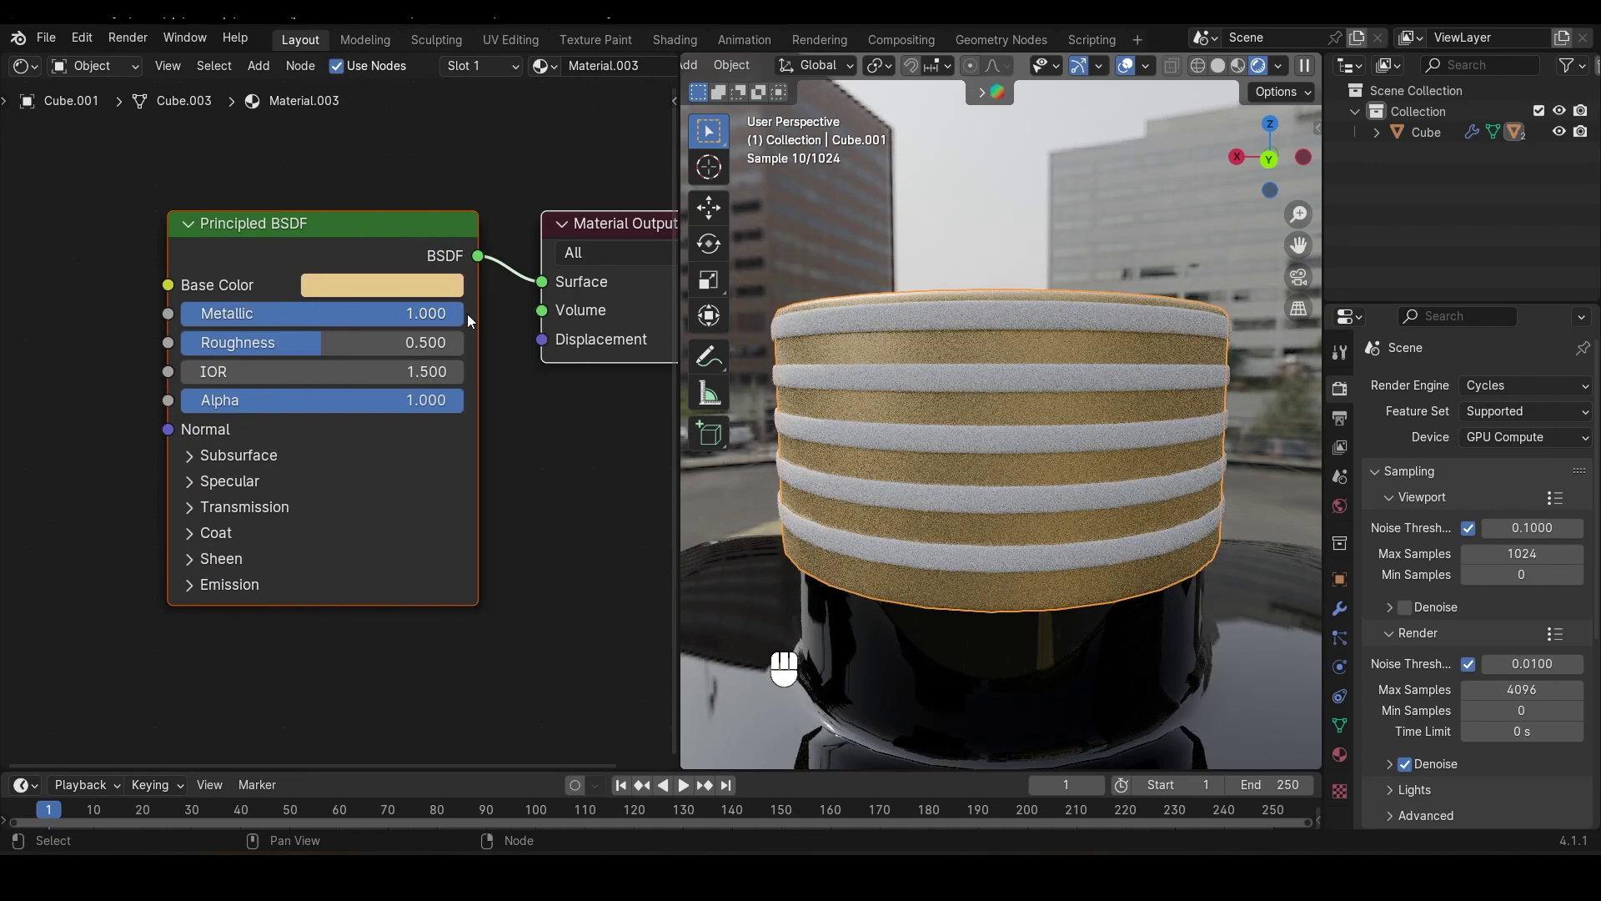
{"action": "left_click", "coordinate": [302, 344]}
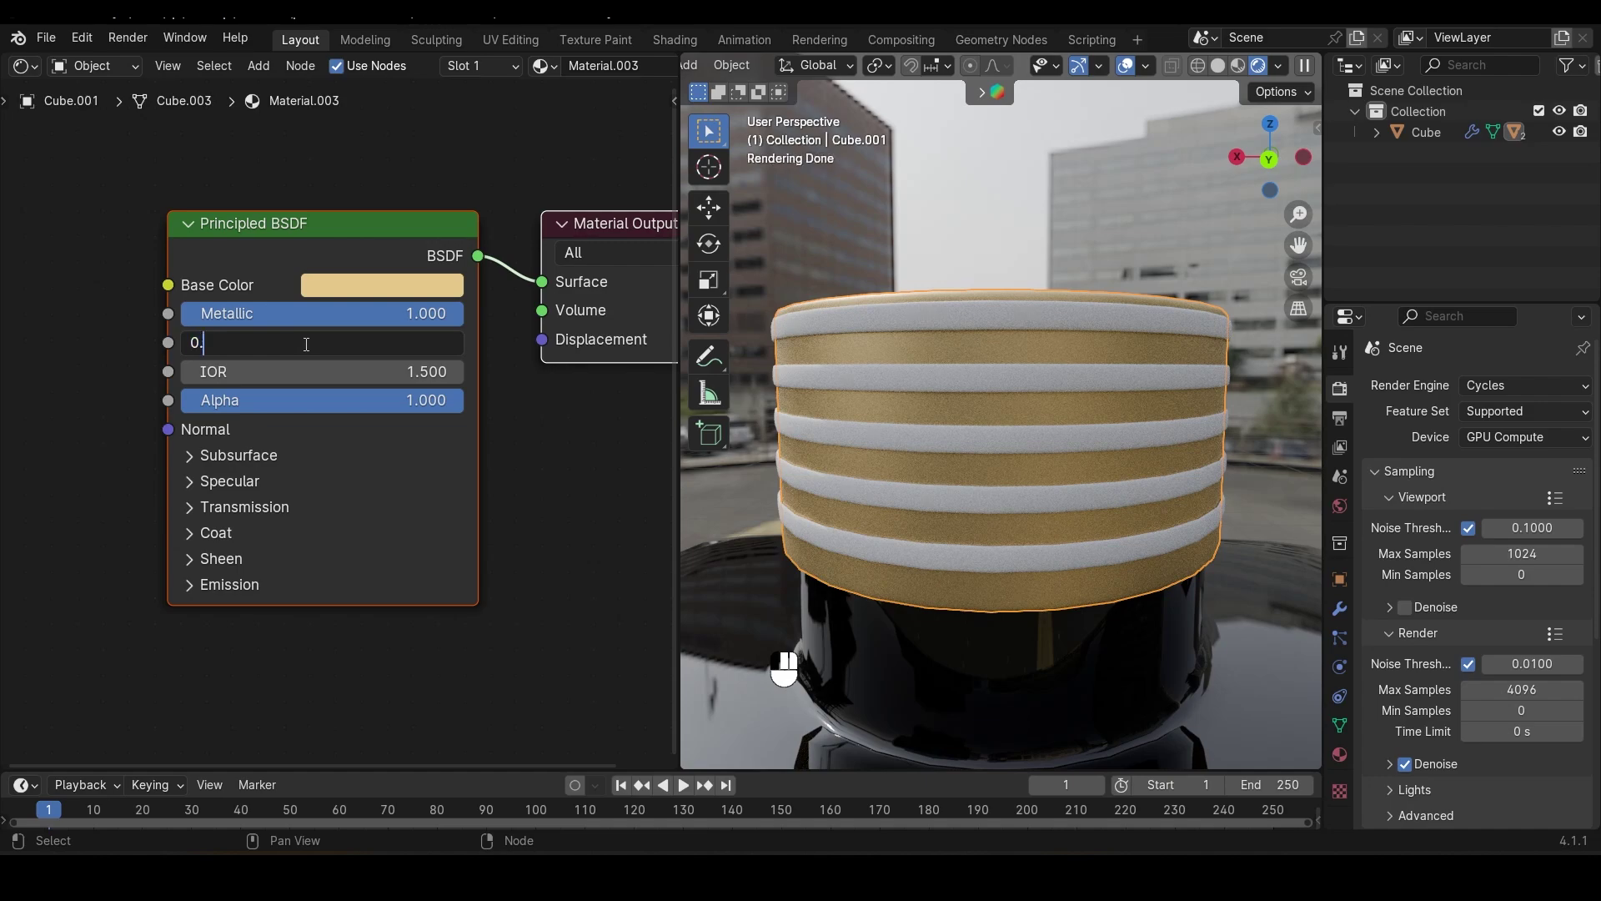
{"action": "key", "text": "Return"}
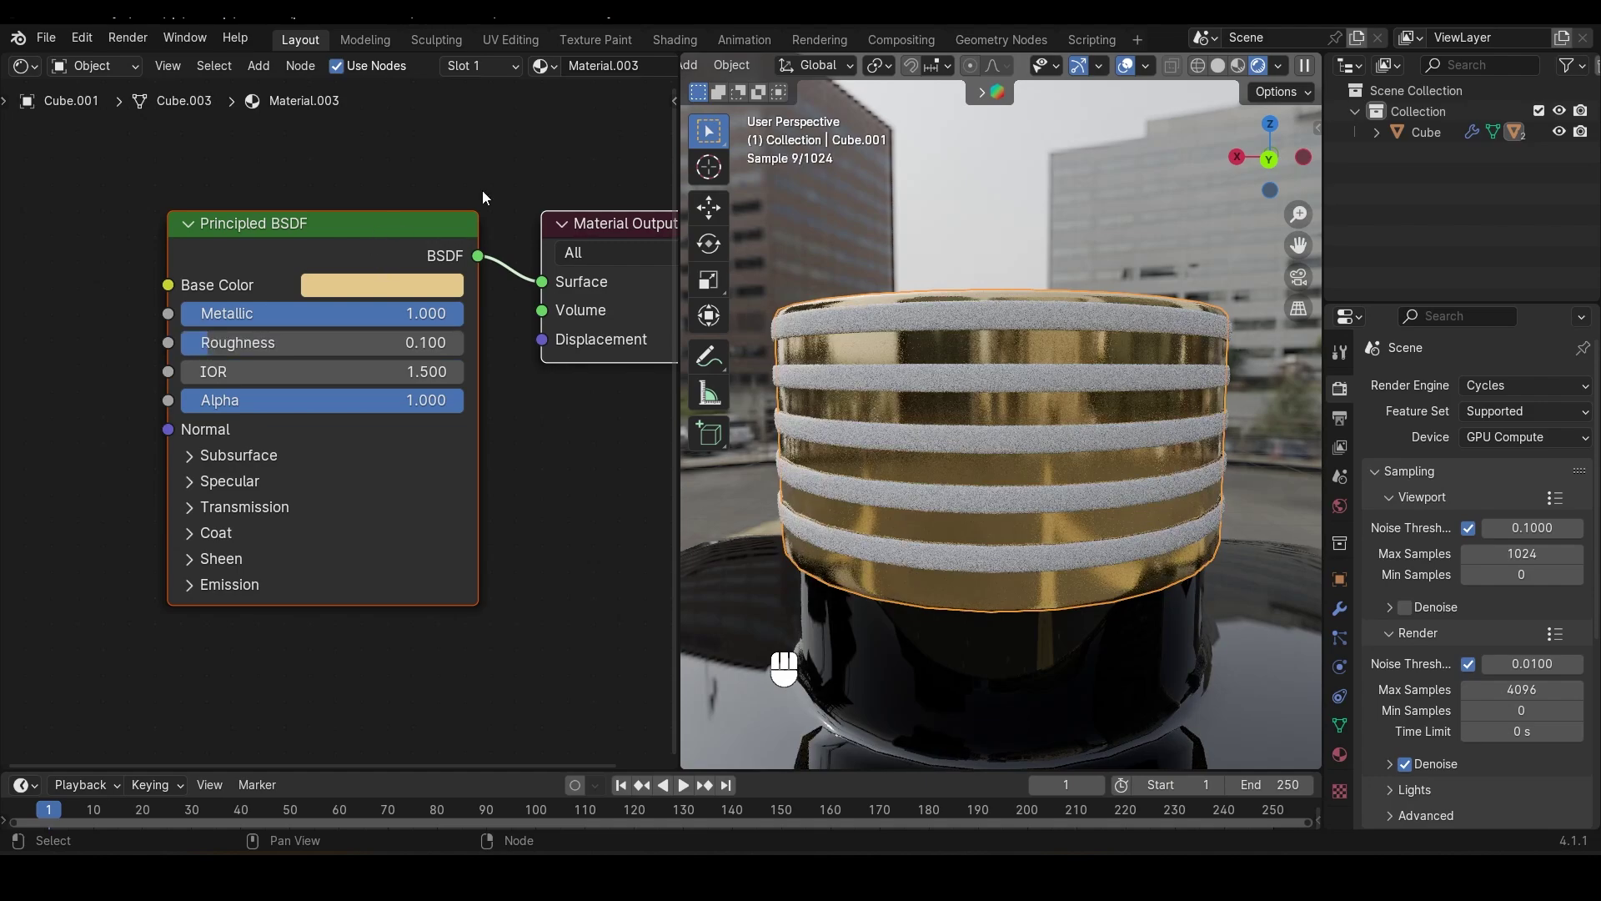
Select the cap's raised rings and give them a new material with a light orange Base Color at Hue 0.069 and Saturation 0.784
{"action": "scroll", "coordinate": [959, 387], "scroll_direction": "down", "scroll_amount": 5}
{"action": "scroll", "coordinate": [1023, 530], "scroll_direction": "down", "scroll_amount": 1}
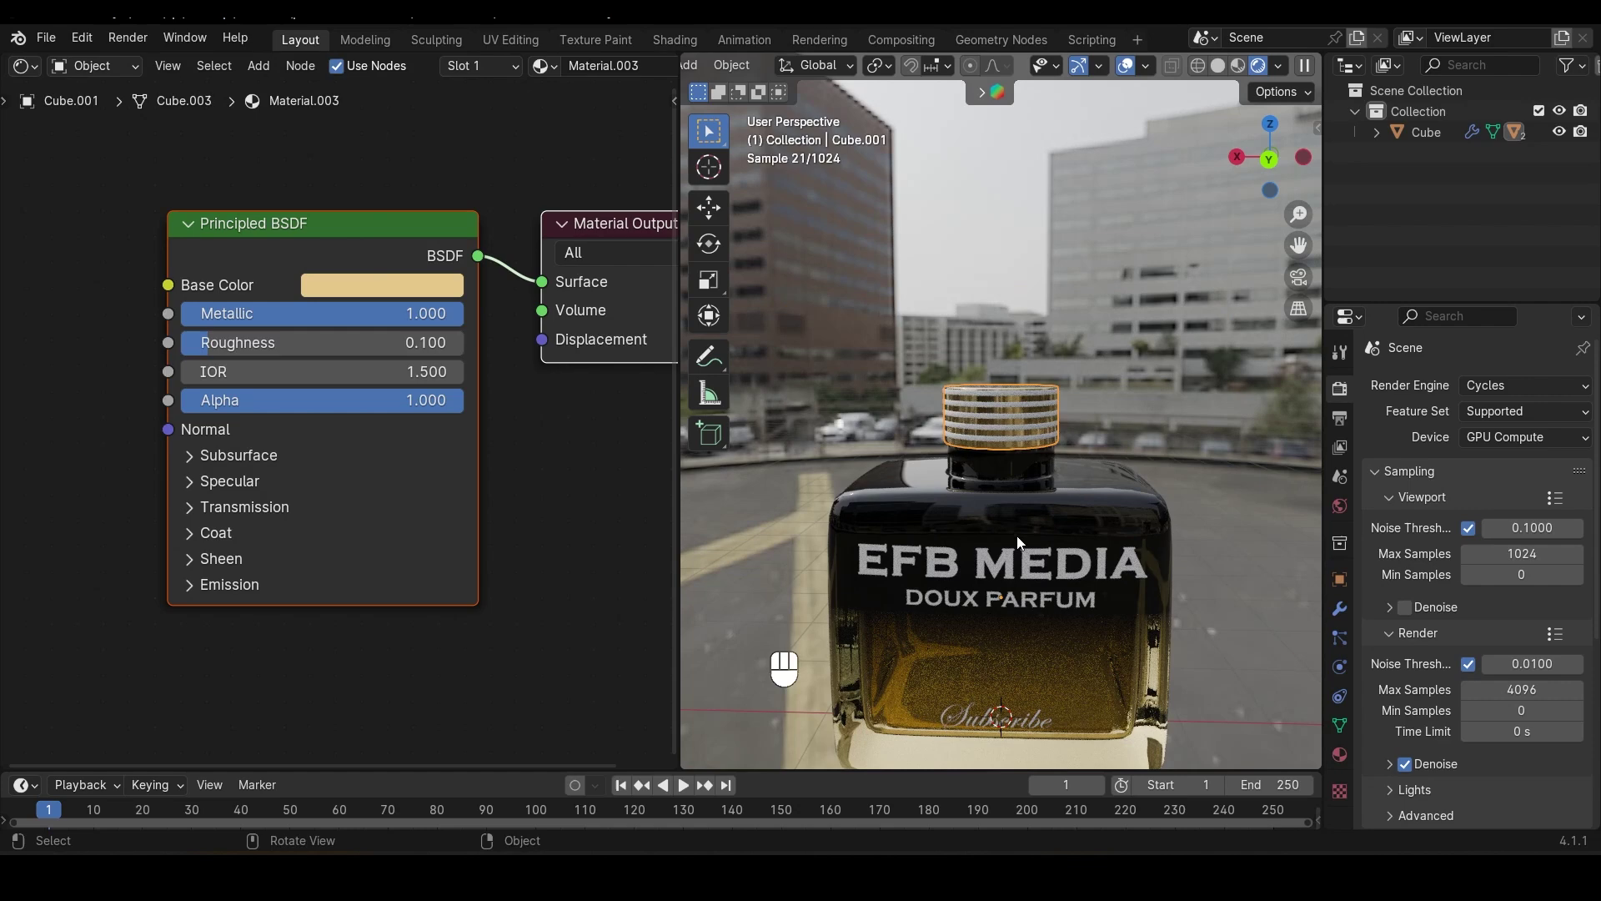
{"action": "scroll", "coordinate": [1014, 404], "scroll_direction": "up", "scroll_amount": 5}
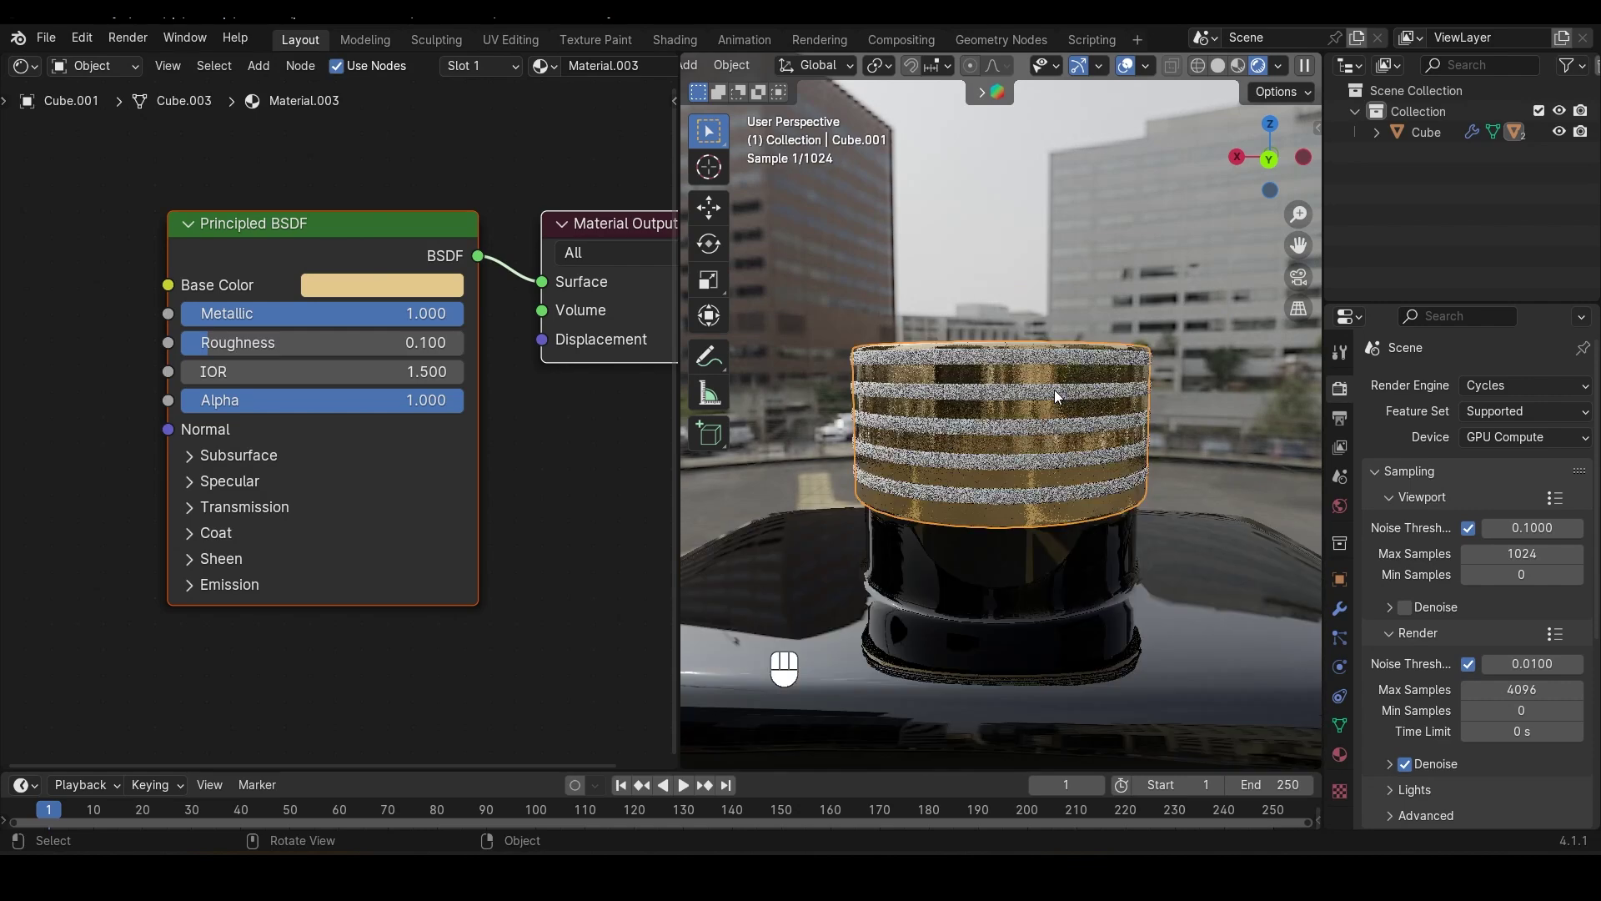
{"action": "left_click", "coordinate": [1014, 389]}
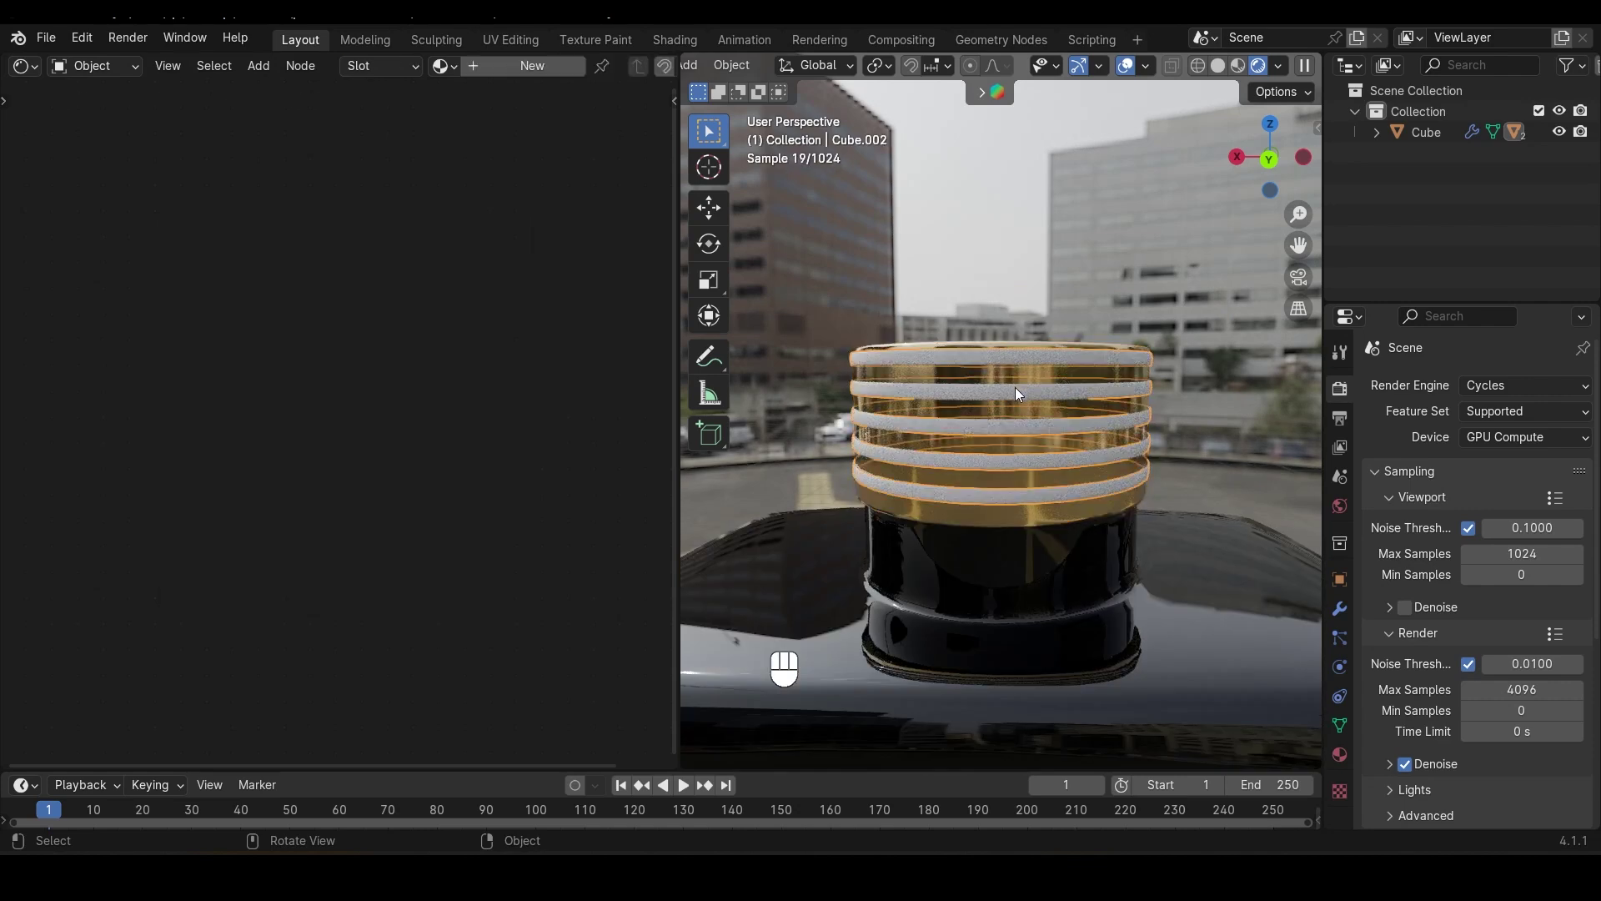
{"action": "left_click", "coordinate": [533, 66]}
{"action": "scroll", "coordinate": [327, 337], "scroll_direction": "up", "scroll_amount": 4}
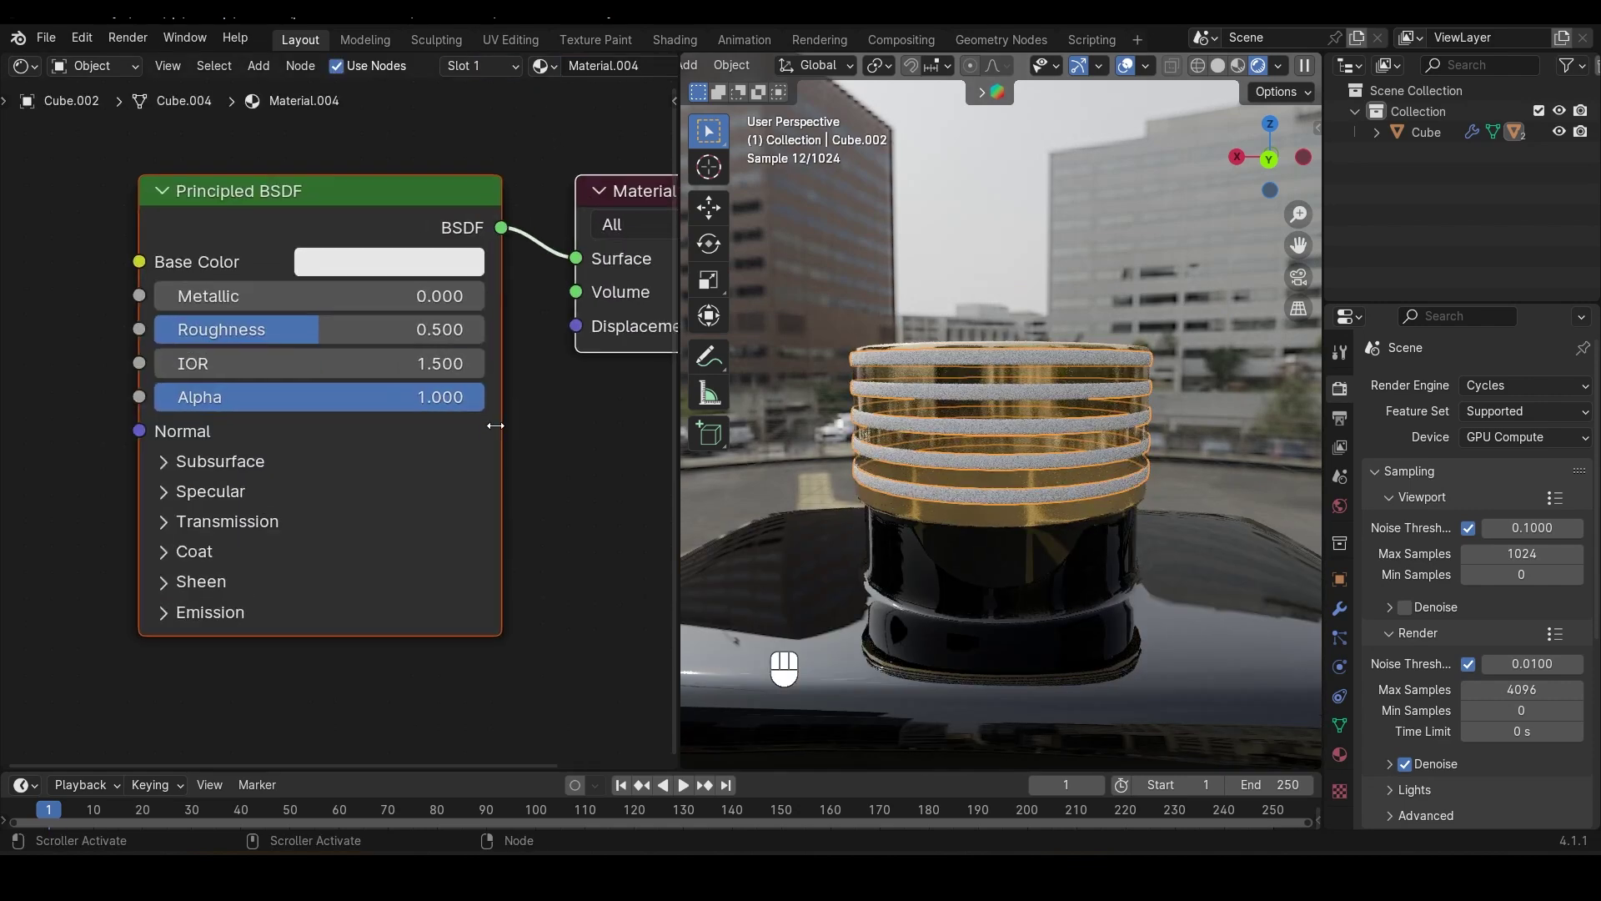
{"action": "left_click", "coordinate": [379, 252]}
{"action": "left_click", "coordinate": [412, 487]}
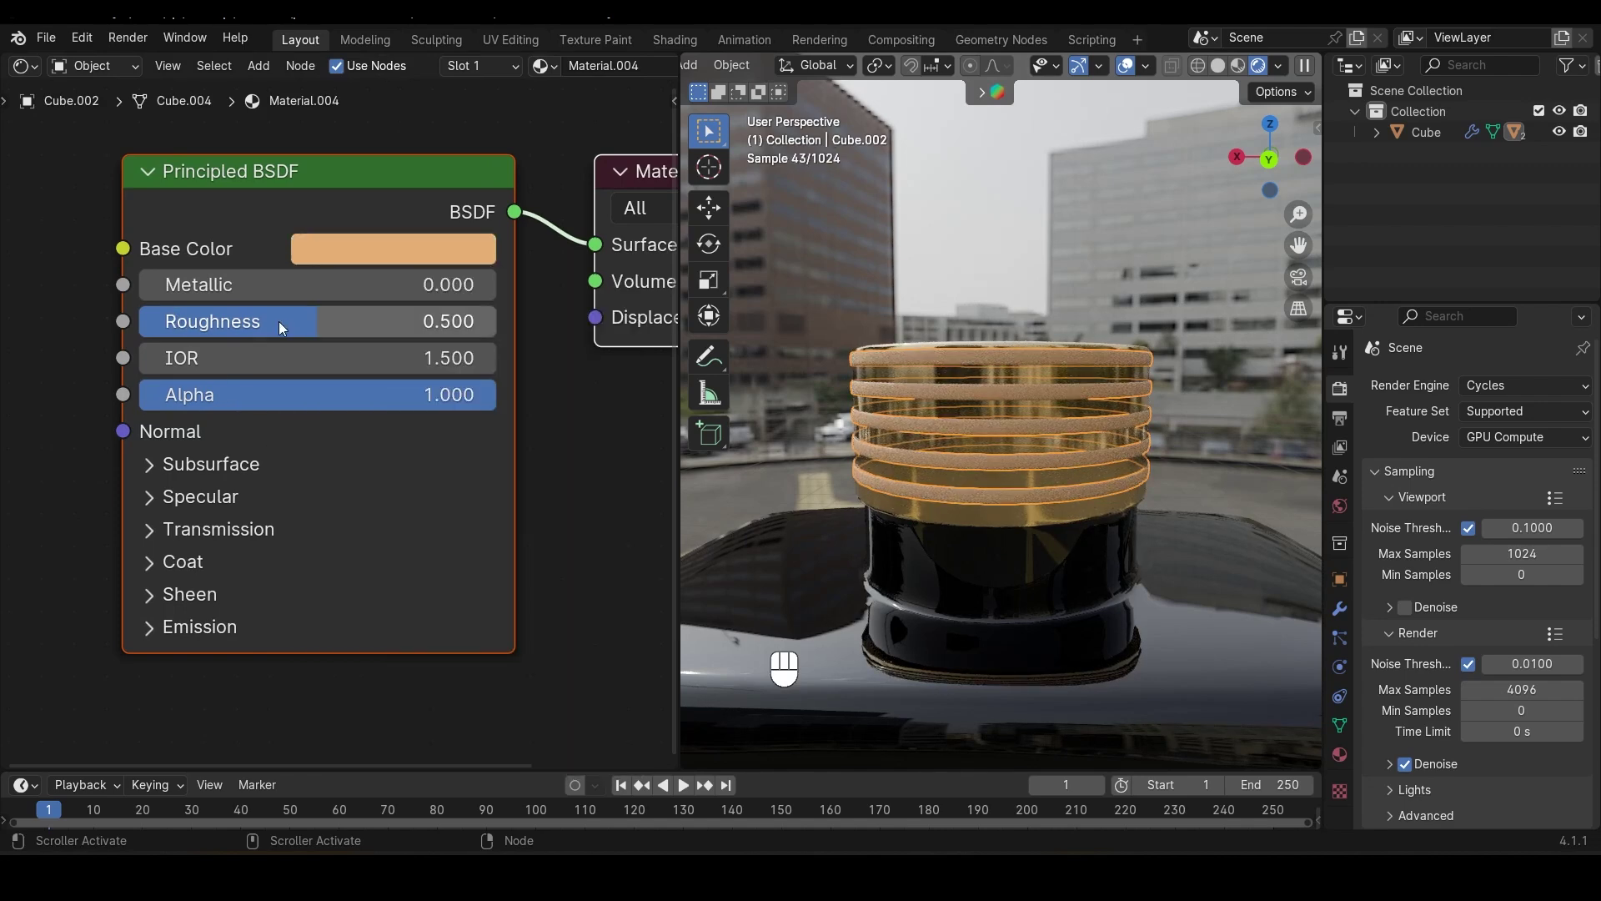
Set the cap rings' material Roughness to 0.580 and Metallic to 1.000
{"action": "left_click_drag", "start_coordinate": [295, 323], "coordinate": [323, 323]}
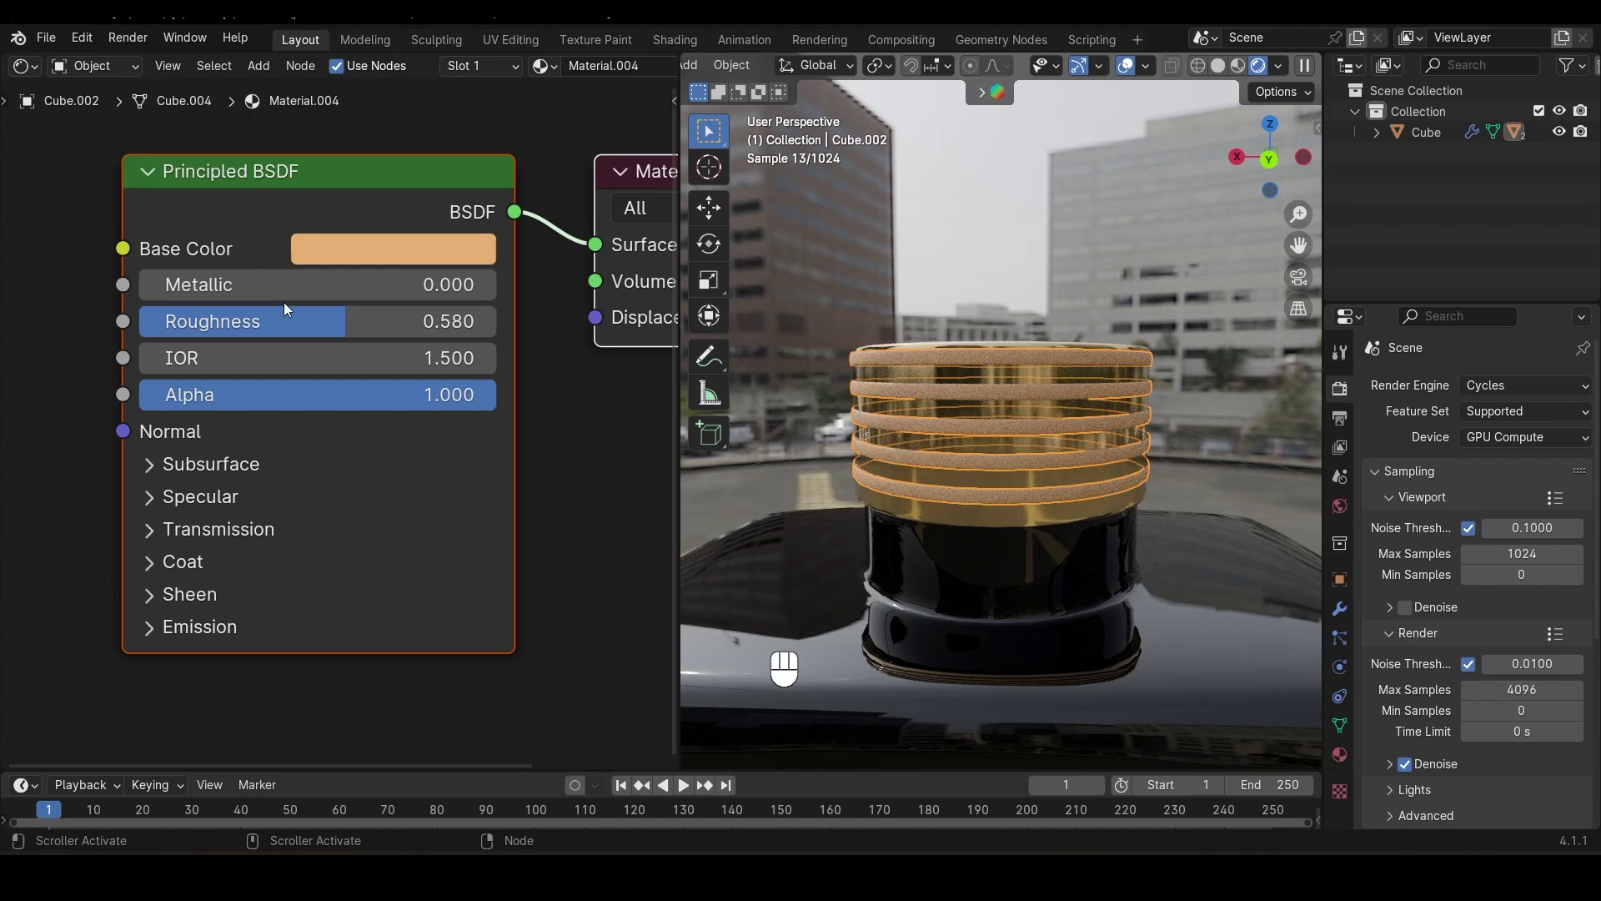
{"action": "left_click_drag", "start_coordinate": [165, 283], "coordinate": [508, 284]}
{"action": "scroll", "coordinate": [1229, 316], "scroll_direction": "down", "scroll_amount": 4}
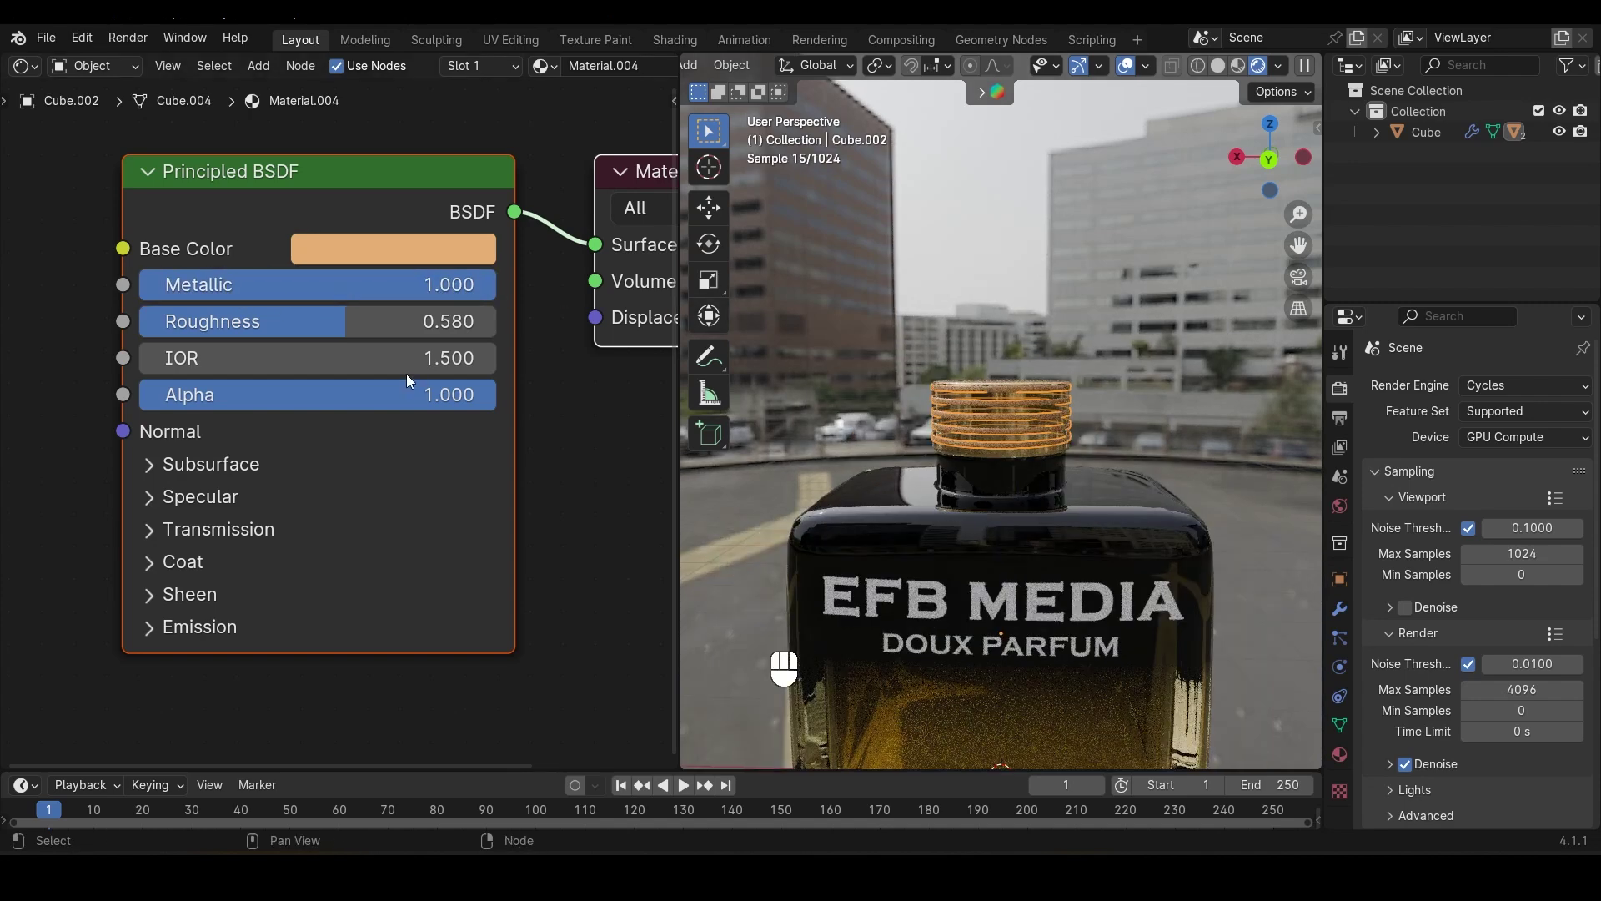
Change the cap rings' Base Color to a pale gold with Hue 0.121 and Saturation 0.512
{"action": "left_click", "coordinate": [372, 250]}
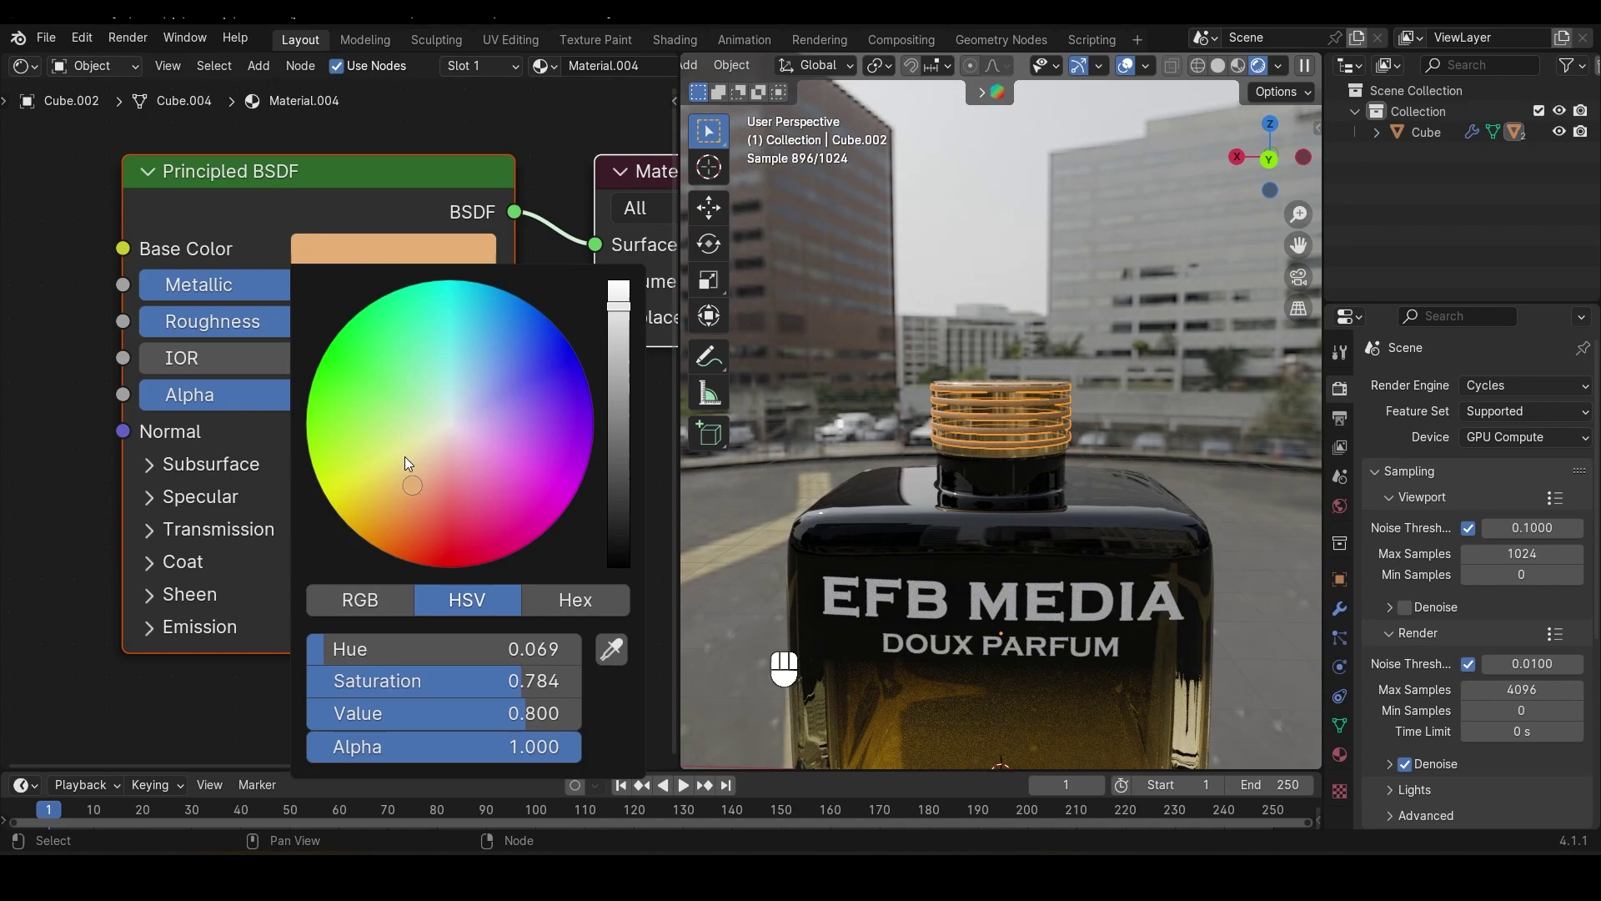
{"action": "left_click_drag", "start_coordinate": [417, 456], "coordinate": [422, 452]}
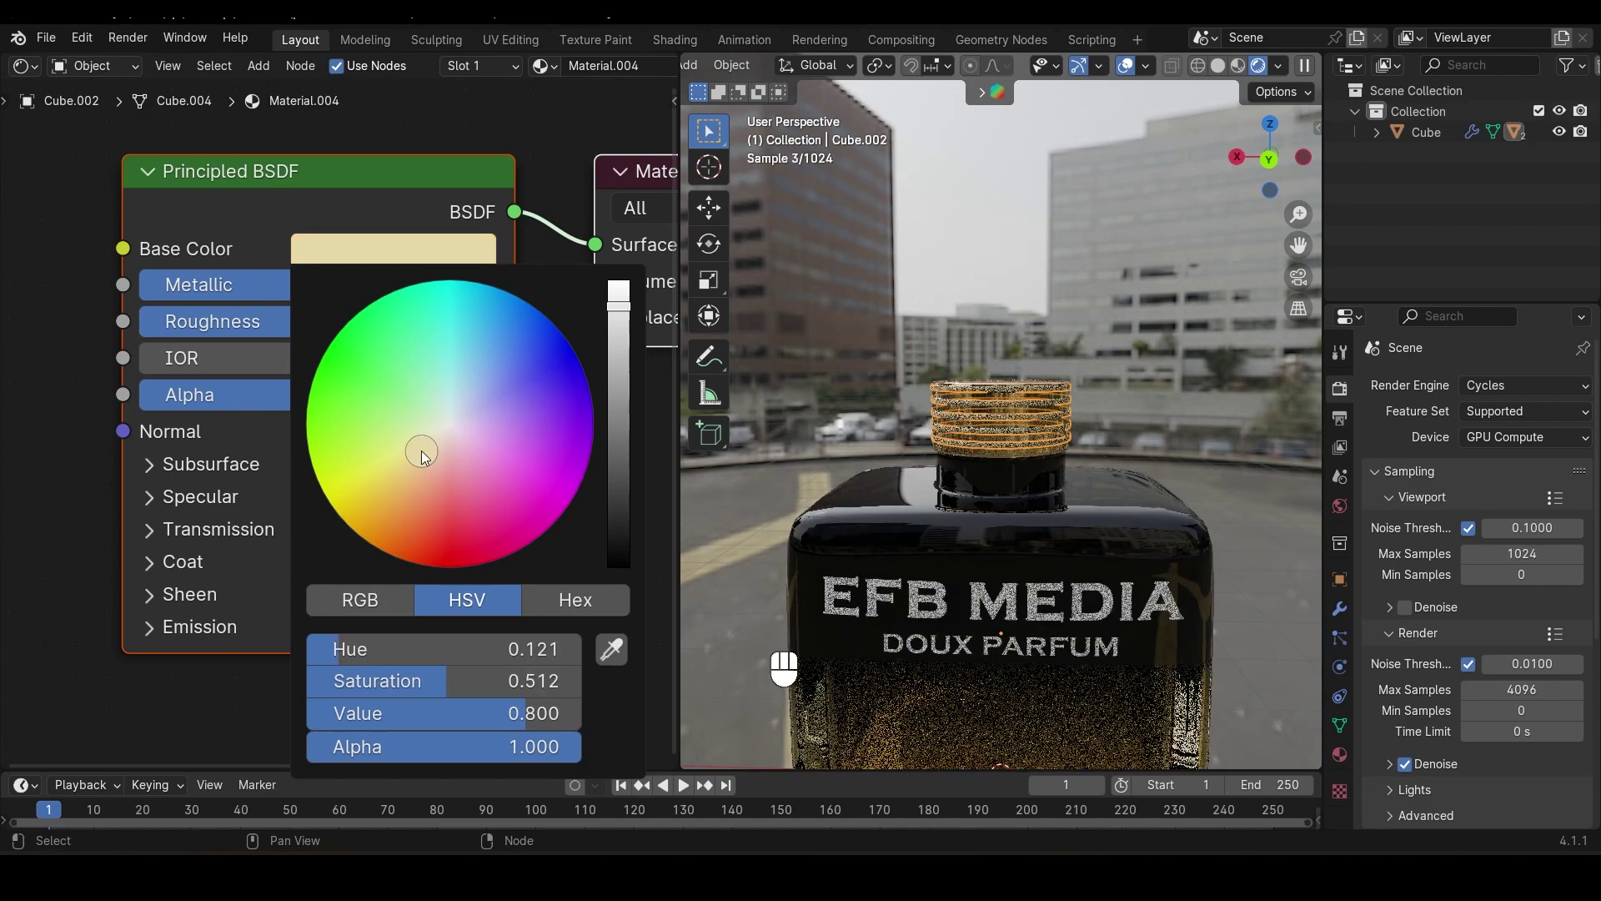
{"action": "left_click", "coordinate": [969, 372]}
Select the bottle body and move its Texture Coordinate, Mapping, Gradient Texture and Color Ramp nodes farther from the glass Principled BSDF
{"action": "scroll", "coordinate": [1062, 536], "scroll_direction": "down", "scroll_amount": 2}
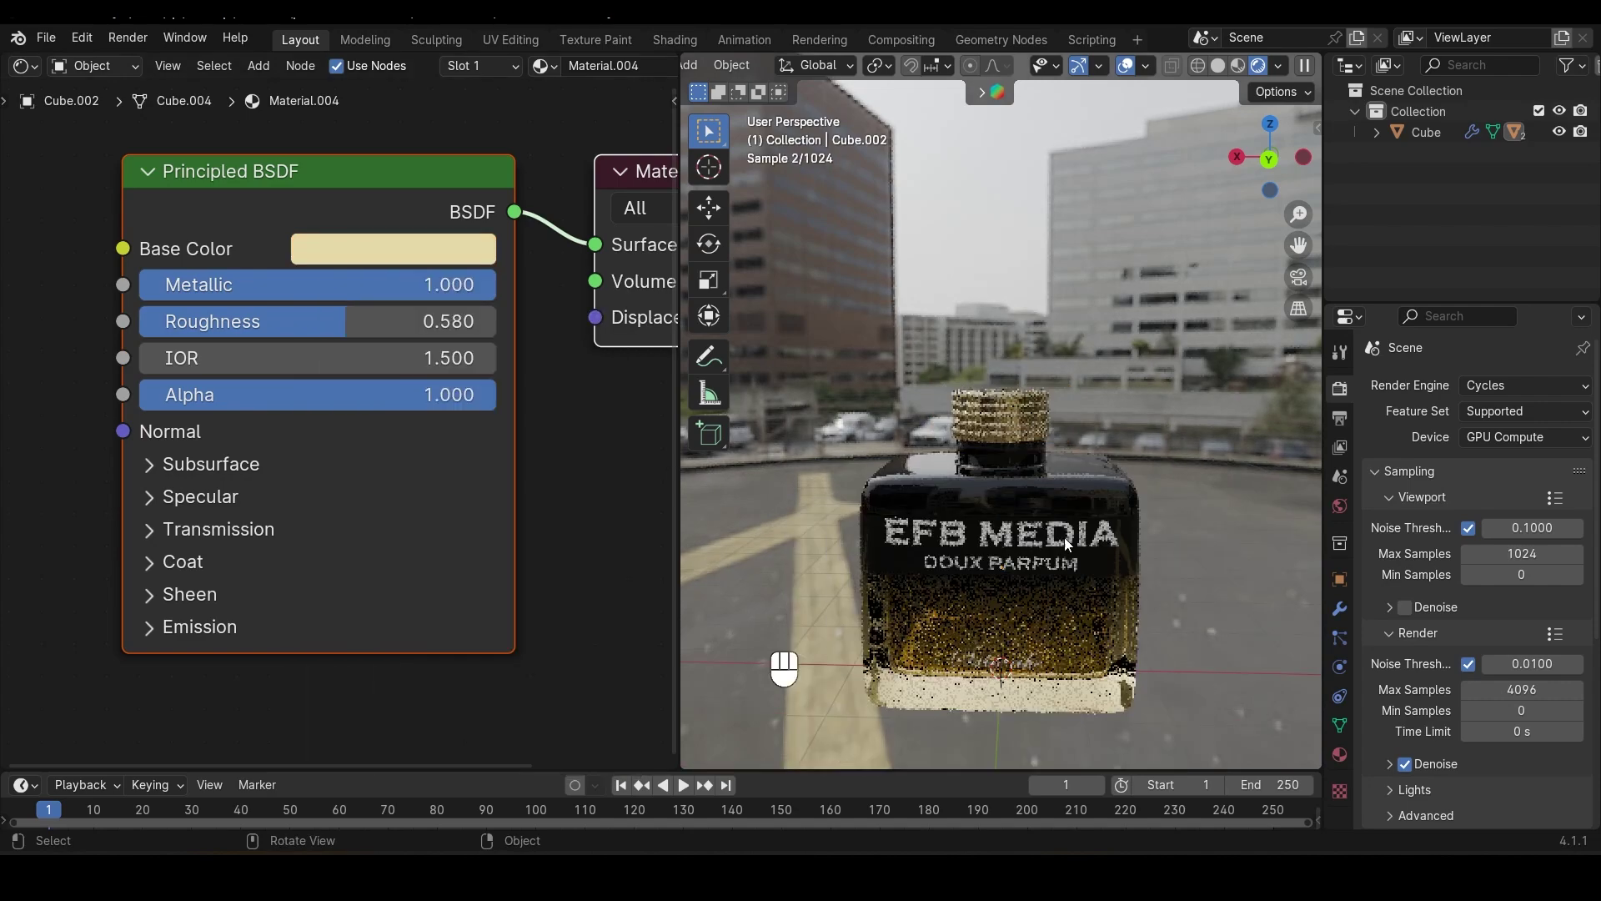
{"action": "middle_click_drag", "start_coordinate": [1064, 537], "coordinate": [1099, 610]}
{"action": "scroll", "coordinate": [1062, 608], "scroll_direction": "up", "scroll_amount": 2}
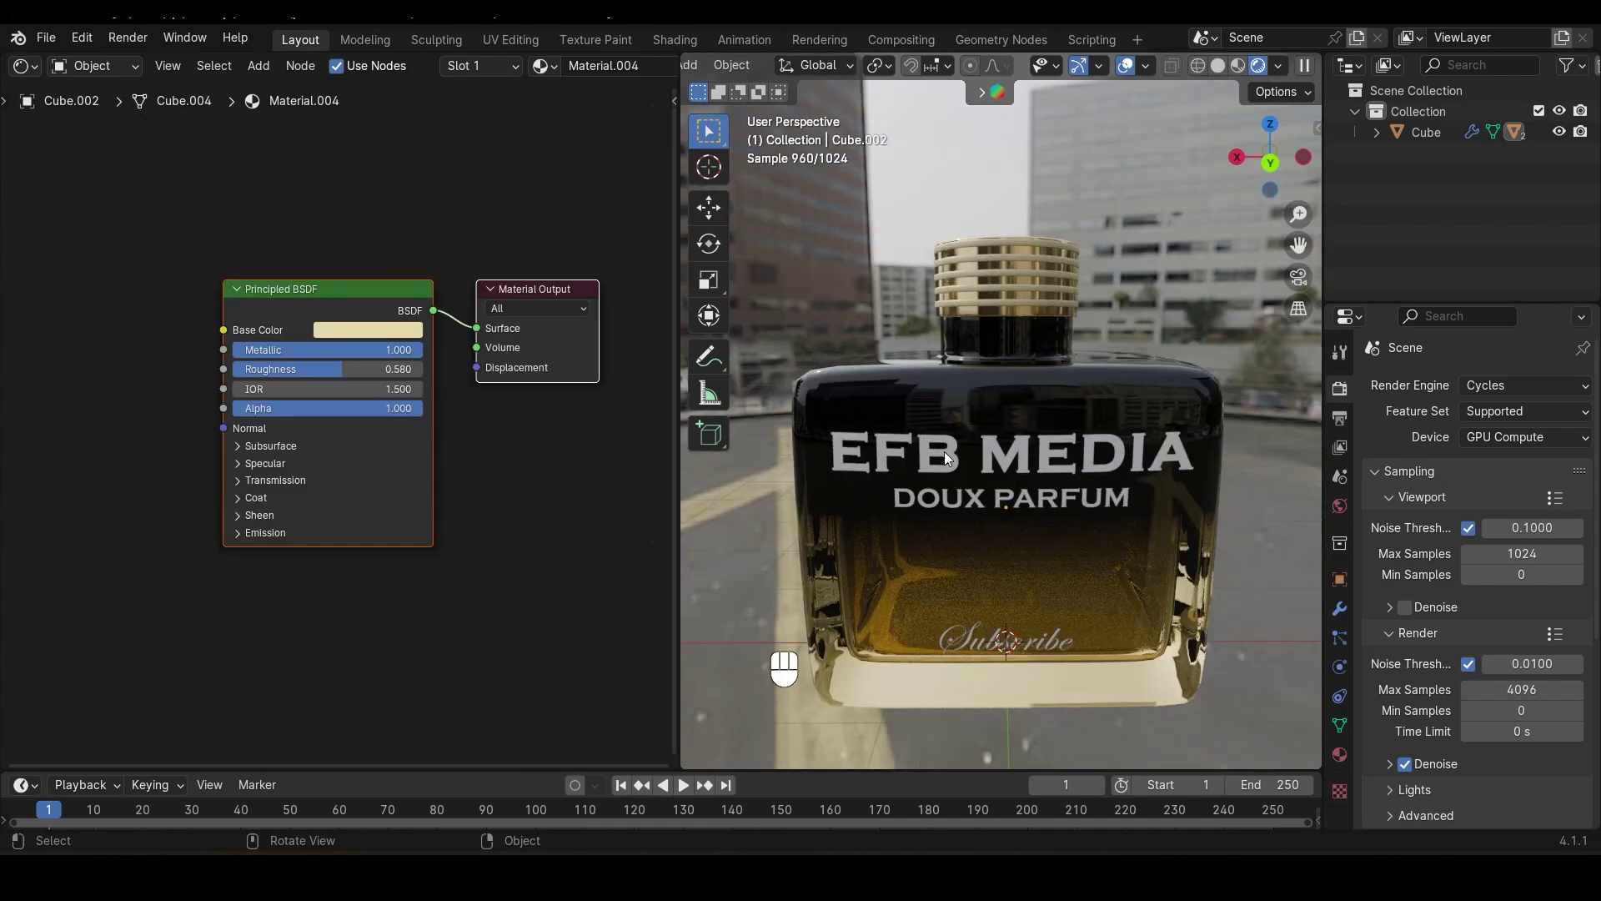
{"action": "left_click", "coordinate": [992, 401]}
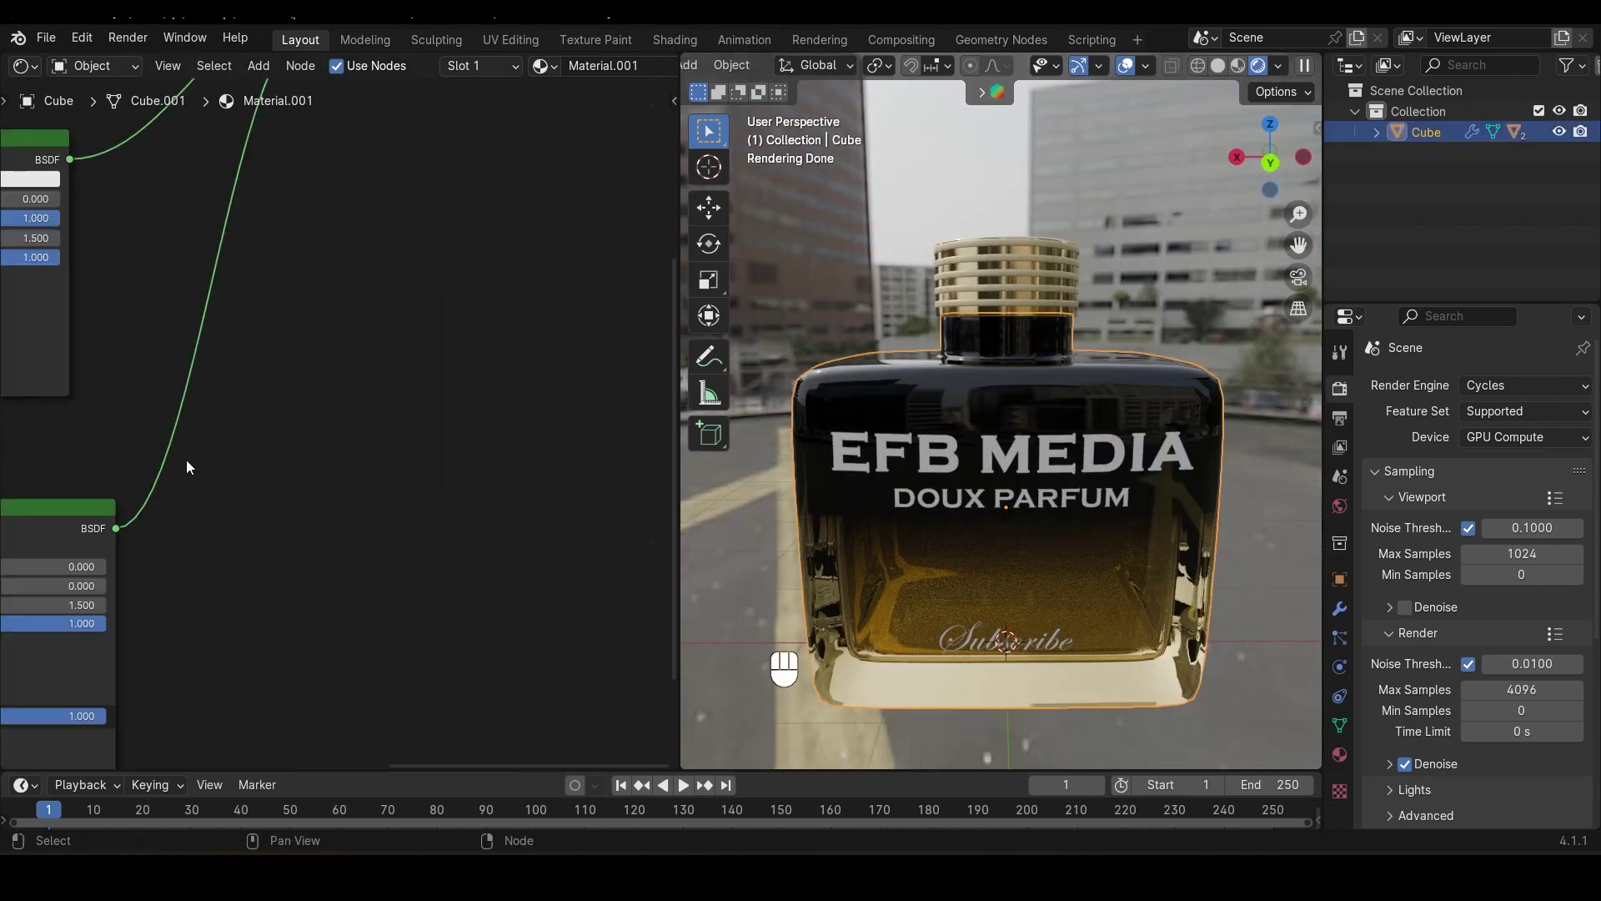
{"action": "scroll", "coordinate": [256, 484], "scroll_direction": "down", "scroll_amount": 8}
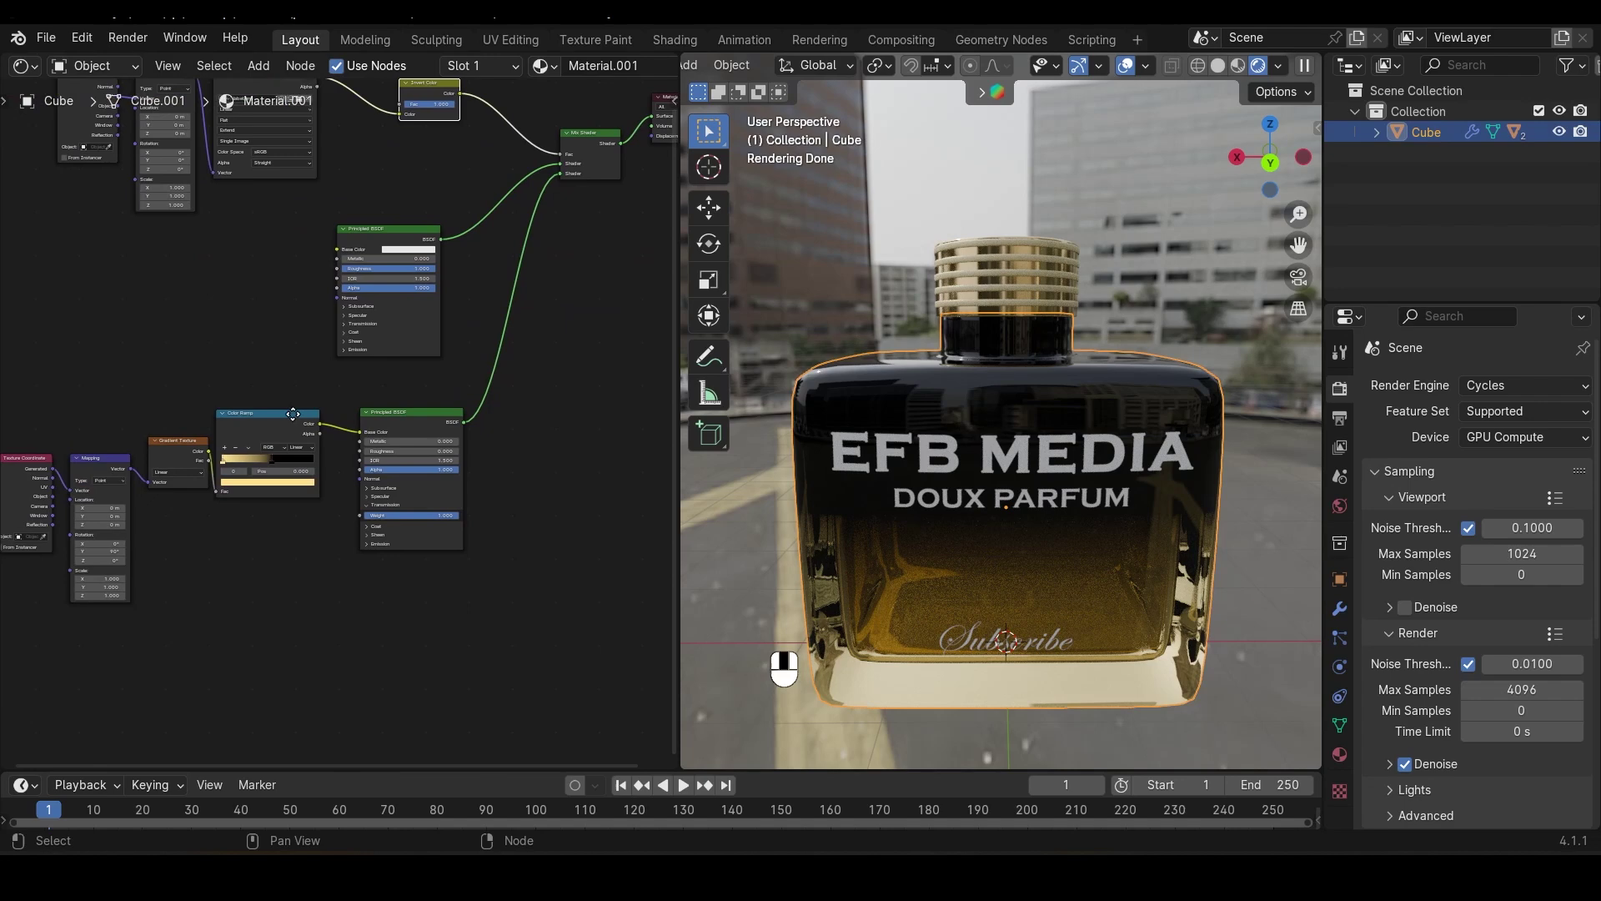
{"action": "middle_click_drag", "start_coordinate": [293, 414], "coordinate": [512, 365]}
{"action": "scroll", "coordinate": [512, 365], "scroll_direction": "up", "scroll_amount": 2}
{"action": "left_click_drag", "start_coordinate": [7, 307], "coordinate": [454, 484]}
{"action": "left_click_drag", "start_coordinate": [471, 365], "coordinate": [378, 298]}
{"action": "middle_click_drag", "start_coordinate": [488, 476], "coordinate": [429, 451]}
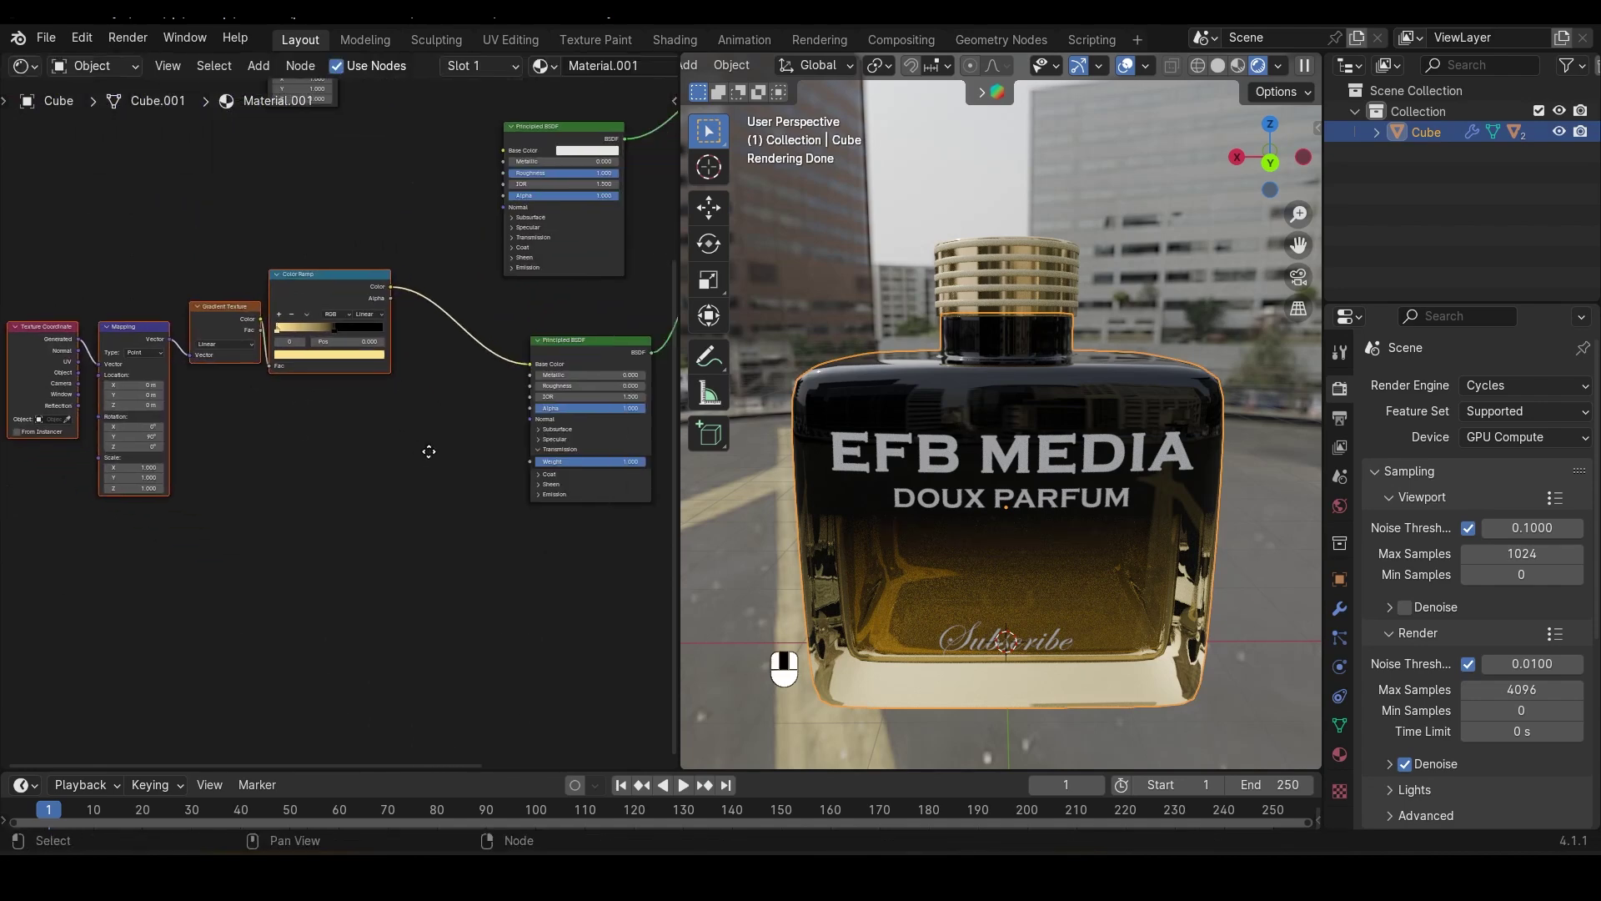
Duplicate the Texture Coordinate, Mapping, Gradient Texture and Color Ramp nodes and place the copies below the originals
{"action": "scroll", "coordinate": [429, 451], "scroll_direction": "down", "scroll_amount": 2}
{"action": "scroll", "coordinate": [286, 432], "scroll_direction": "up", "scroll_amount": 2}
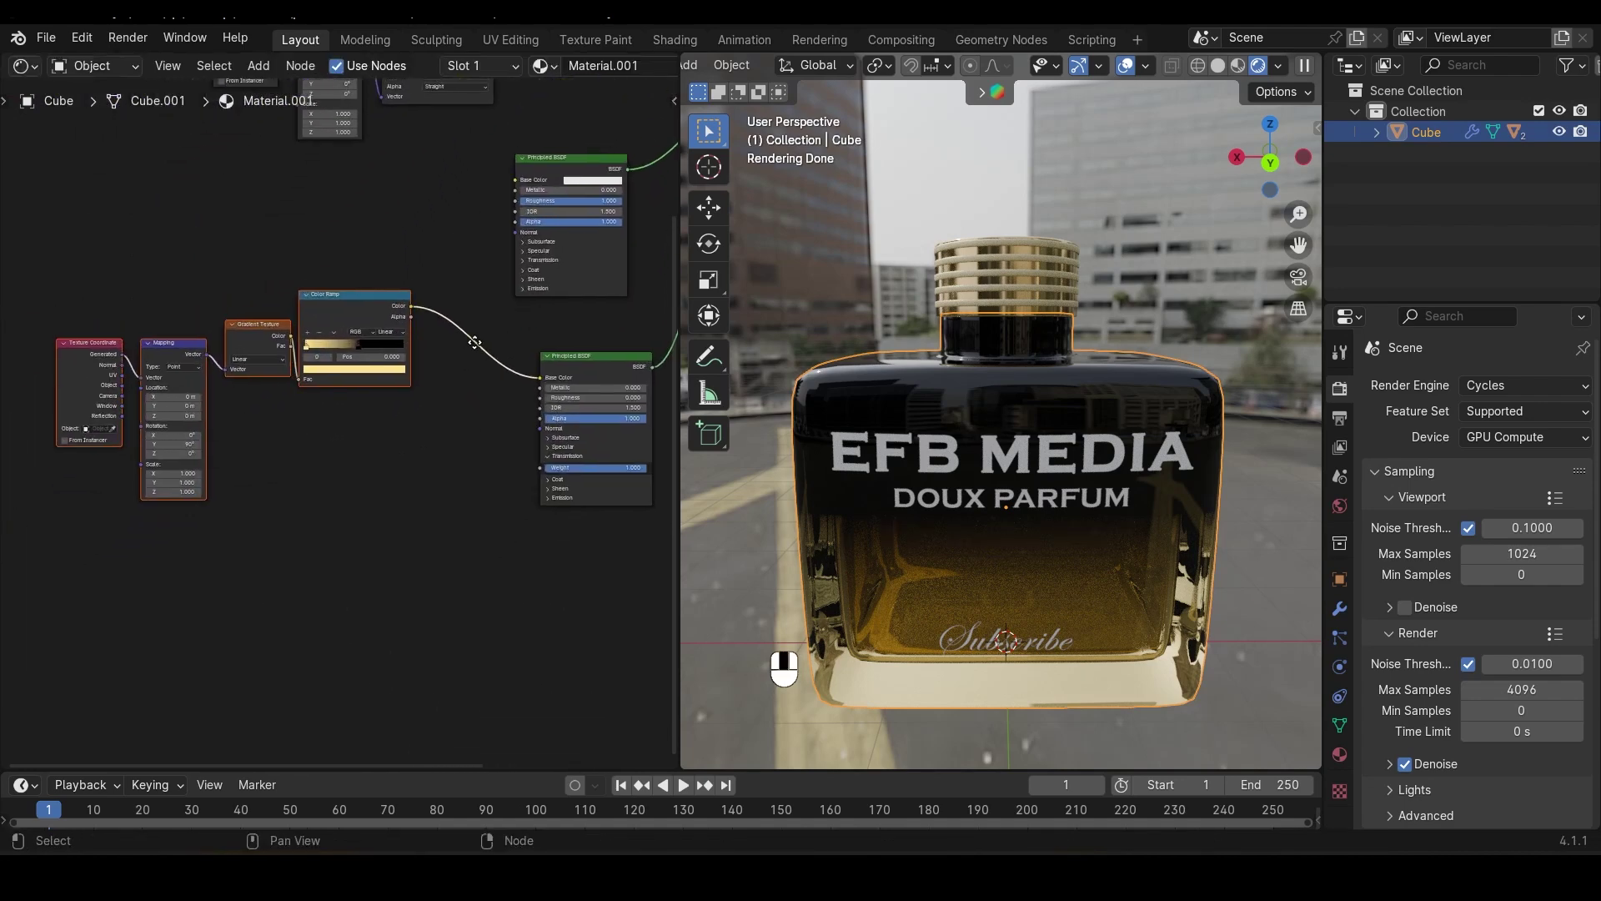
{"action": "key", "text": "shift+d"}
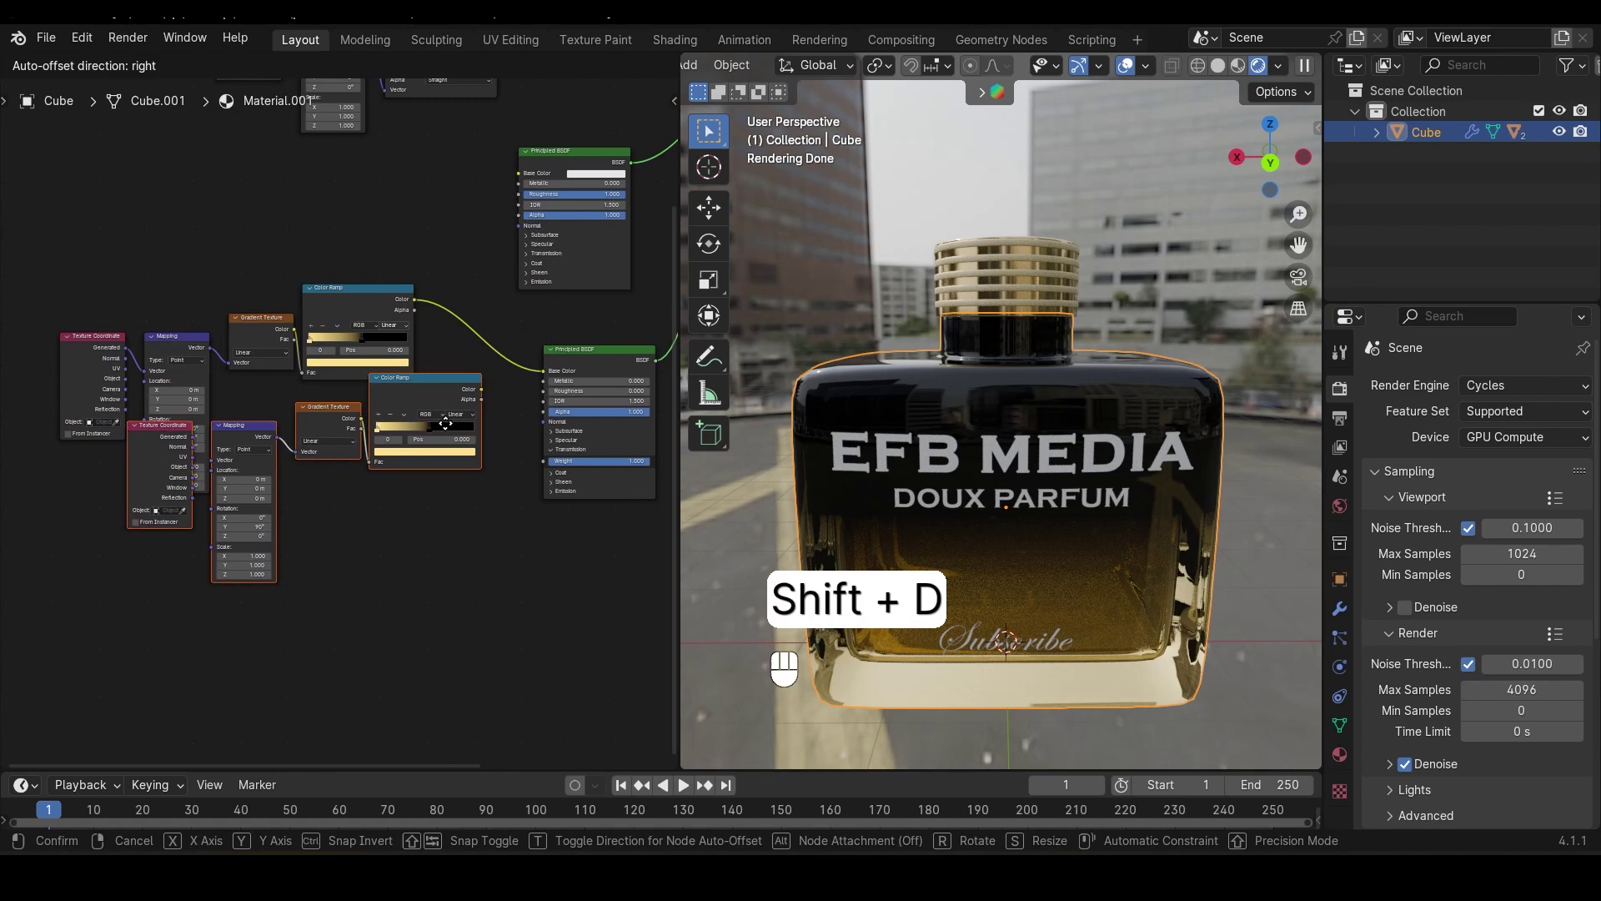
{"action": "left_click", "coordinate": [390, 539]}
{"action": "scroll", "coordinate": [391, 539], "scroll_direction": "up", "scroll_amount": 3}
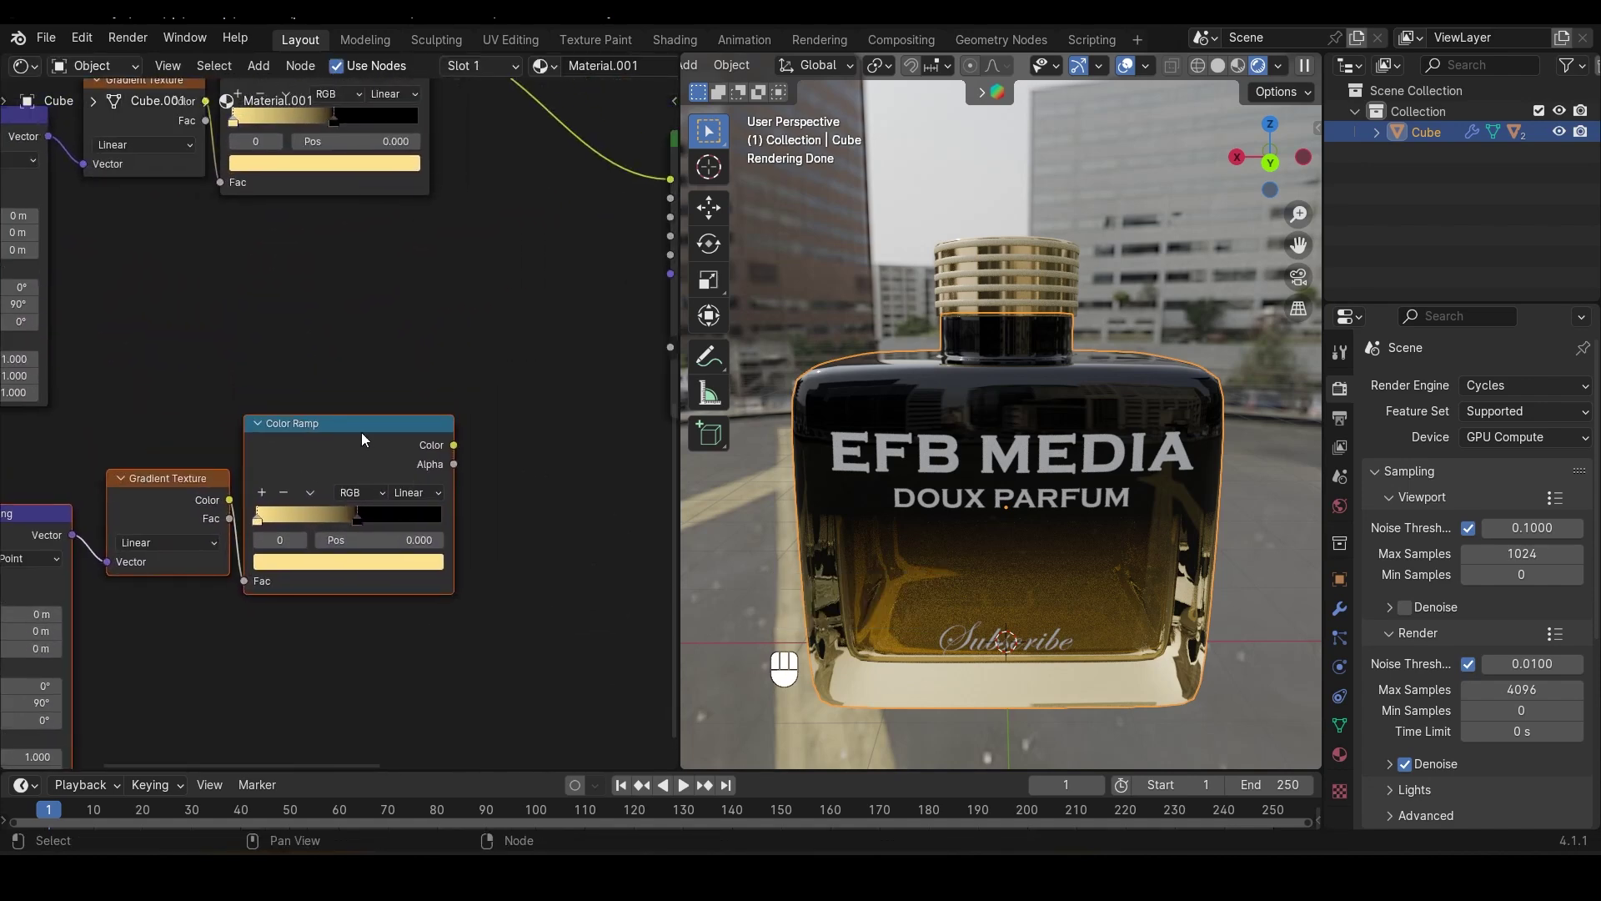
Reset the duplicated Color Ramp to its default black-to-white gradient and preview its output on the bottle
{"action": "left_click", "coordinate": [362, 432]}
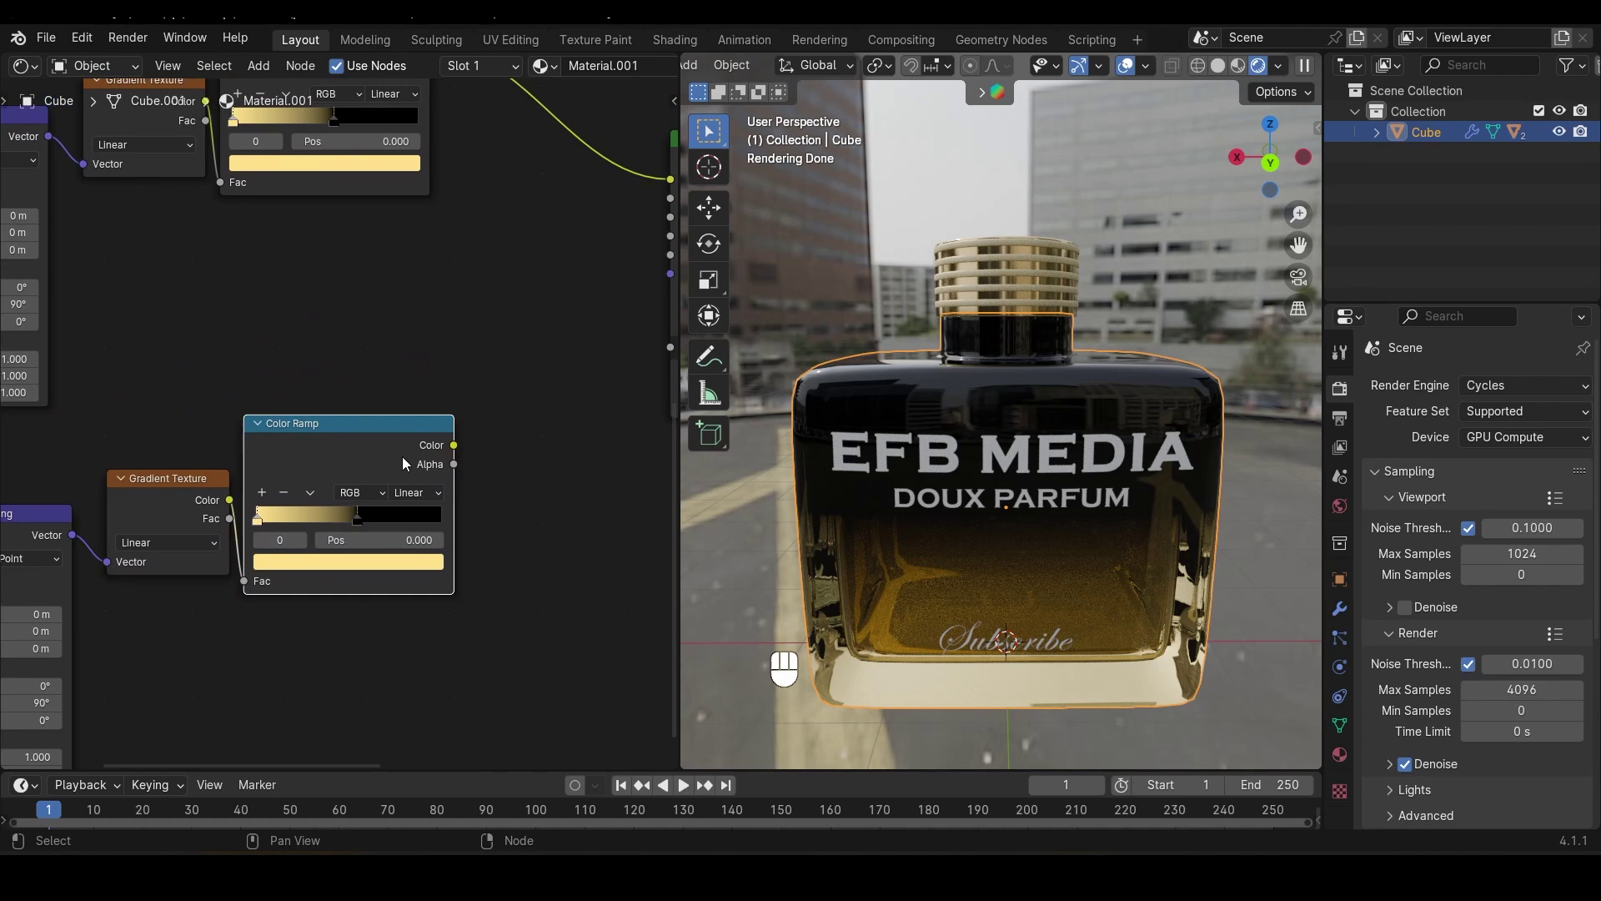
{"action": "key", "text": "BackSpace"}
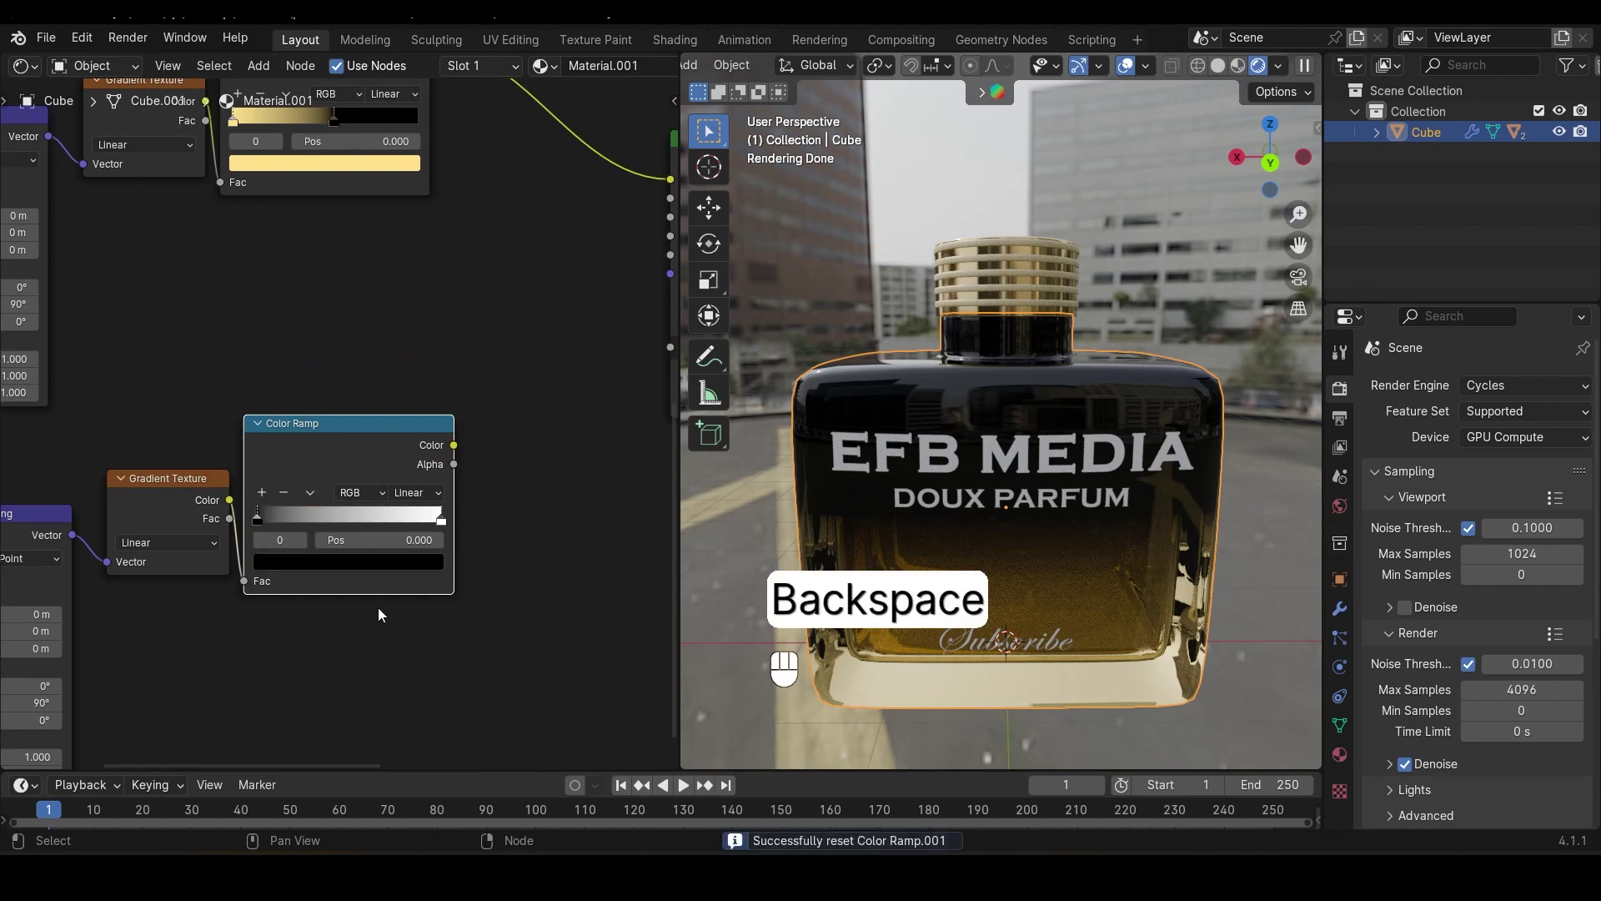
{"action": "scroll", "coordinate": [378, 608], "scroll_direction": "up", "scroll_amount": 1}
{"action": "middle_click_drag", "start_coordinate": [360, 596], "coordinate": [216, 640]}
{"action": "middle_click_drag", "start_coordinate": [461, 528], "coordinate": [323, 547]}
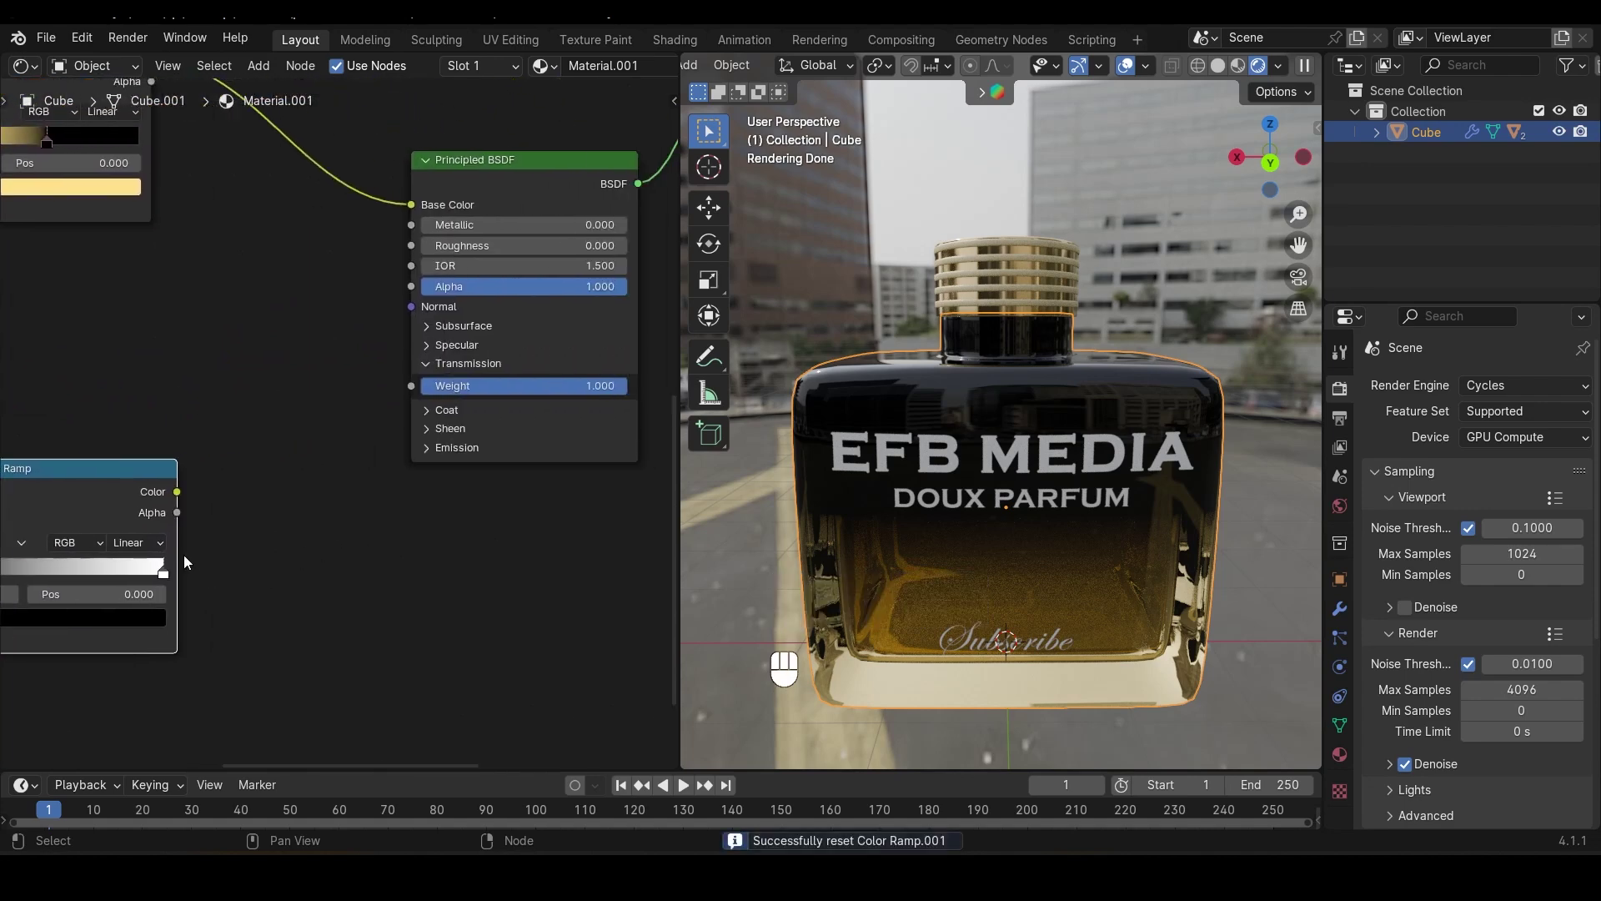
{"action": "middle_click_drag", "start_coordinate": [183, 555], "coordinate": [295, 516]}
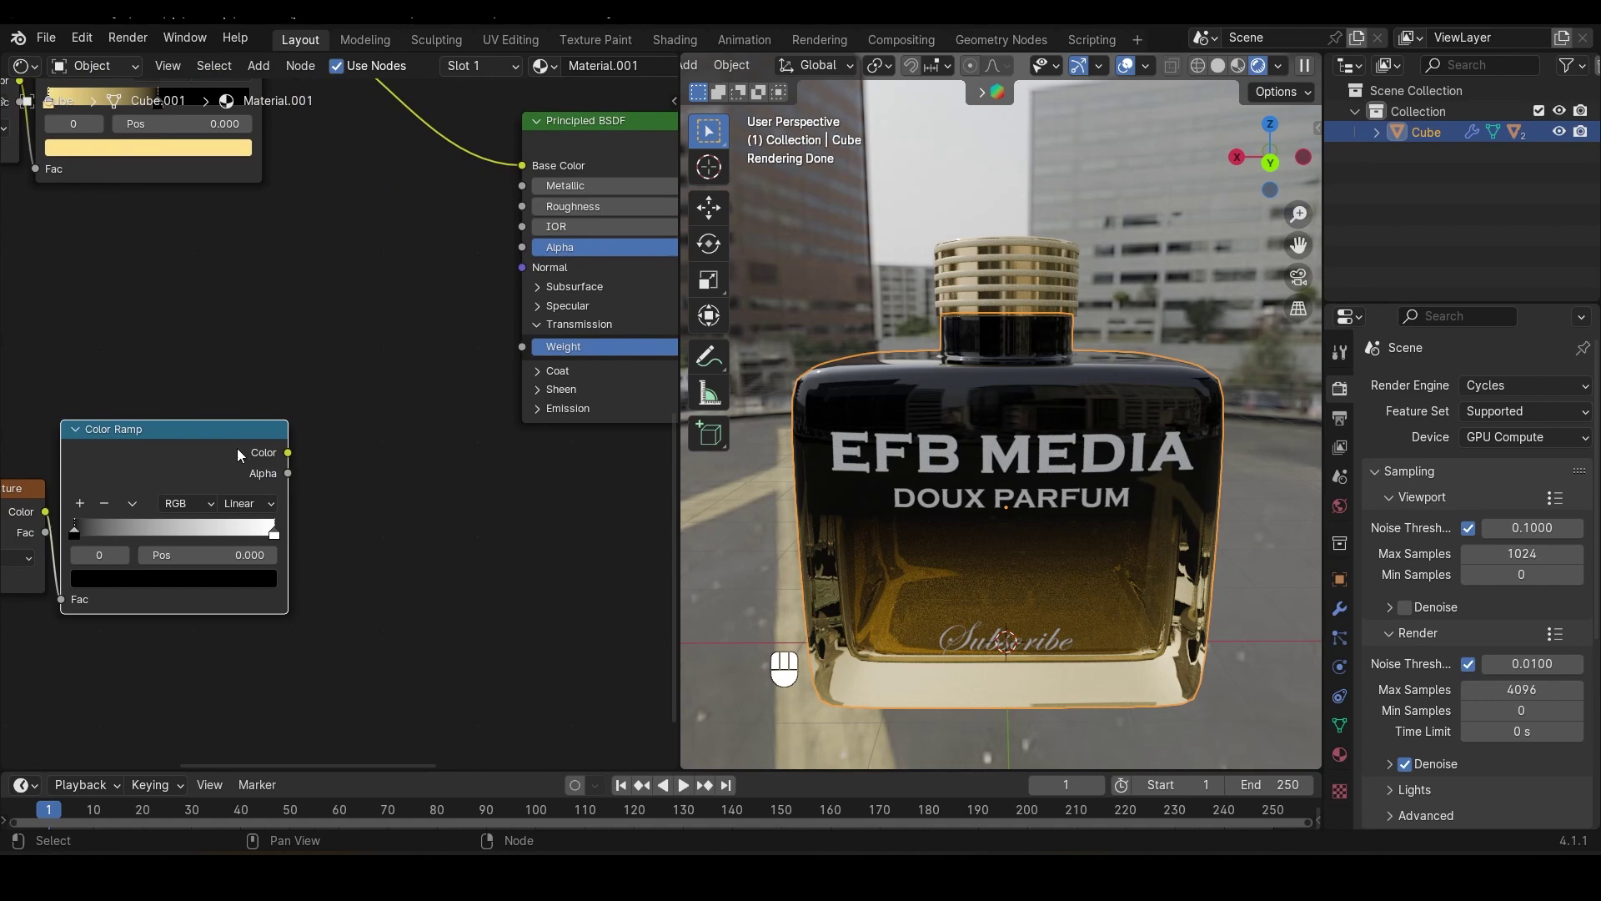
{"action": "key", "text": "ctrl"}
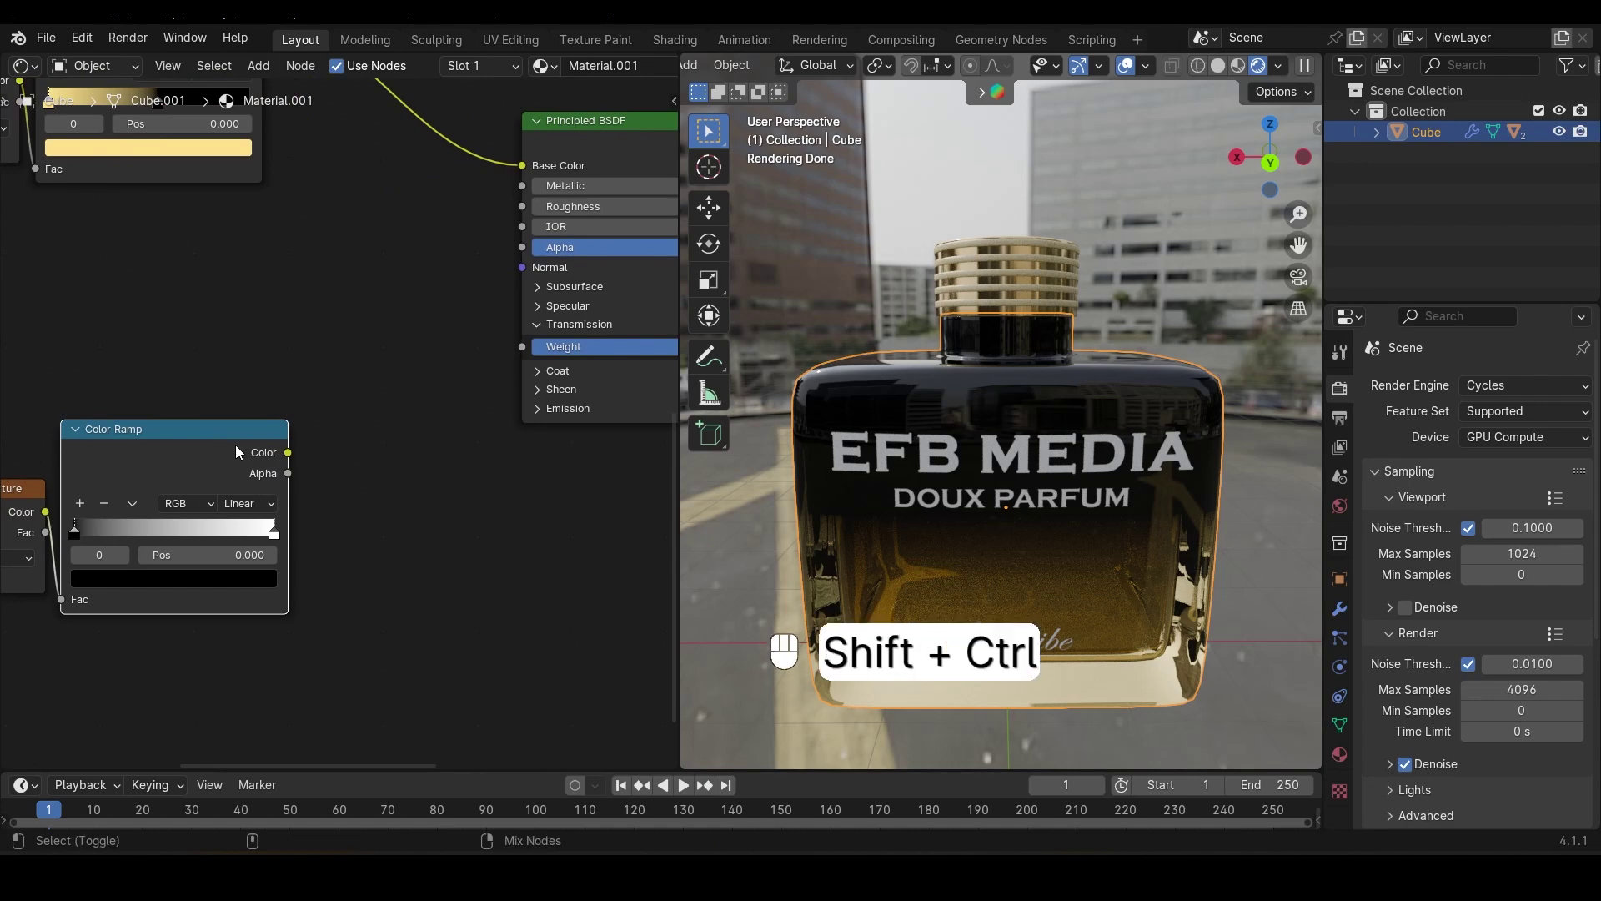
{"action": "left_click", "coordinate": [236, 447], "text": "ctrl+shift"}
{"action": "middle_click_drag", "start_coordinate": [298, 511], "coordinate": [380, 465]}
{"action": "left_click_drag", "start_coordinate": [293, 414], "coordinate": [315, 414]}
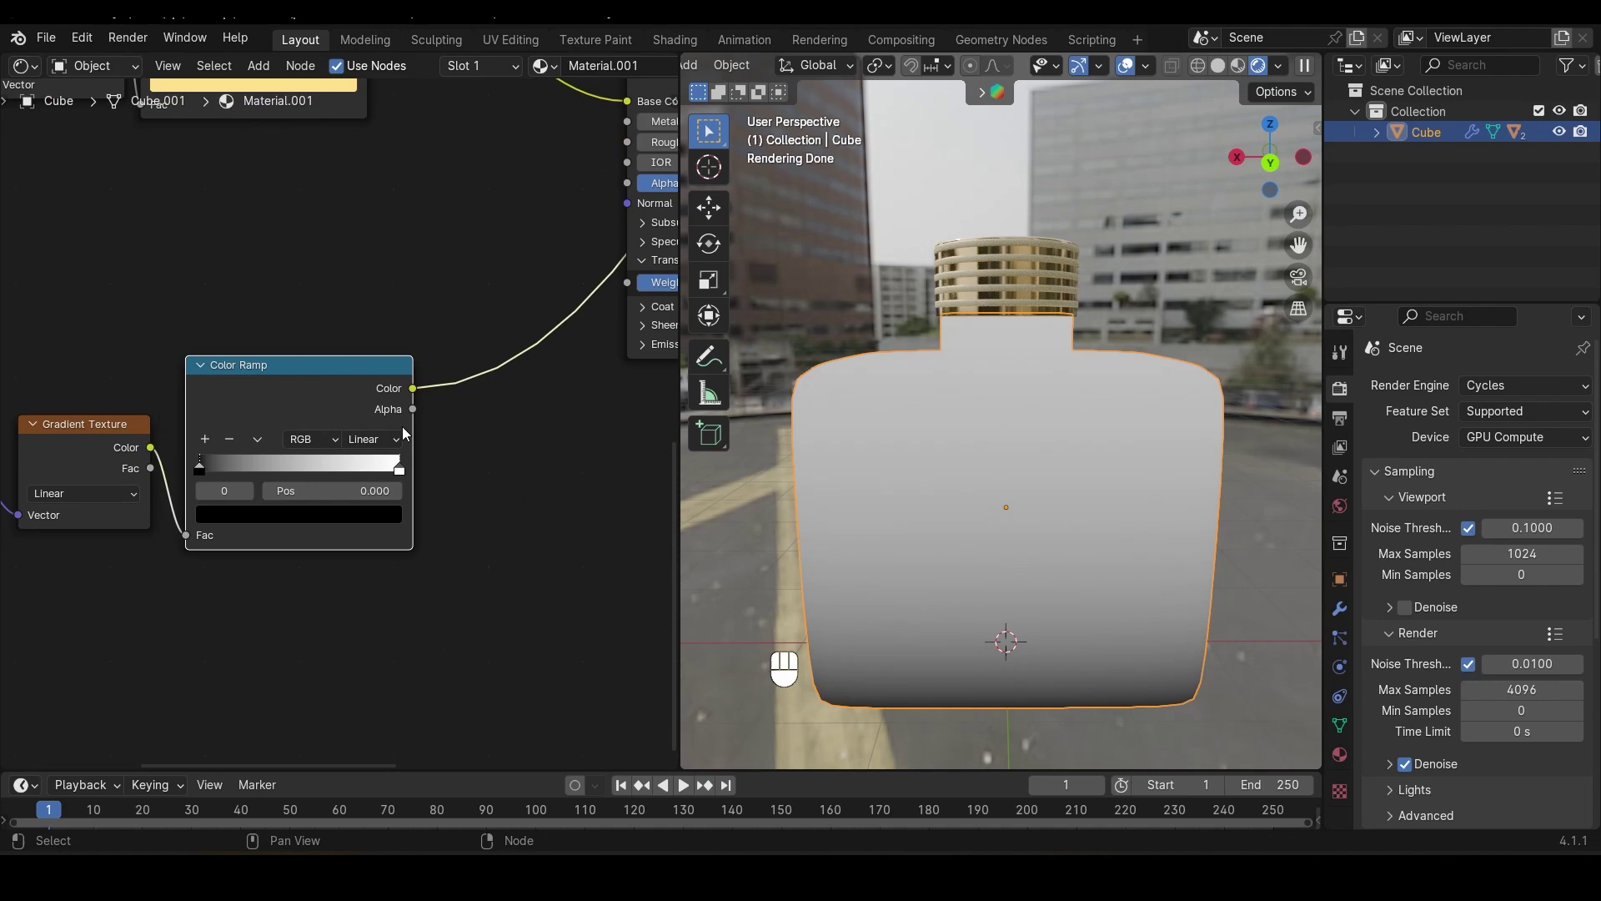
Output the glass Principled BSDF again and connect the duplicated Color Ramp's Color to its Roughness
{"action": "middle_click_drag", "start_coordinate": [402, 431], "coordinate": [352, 445]}
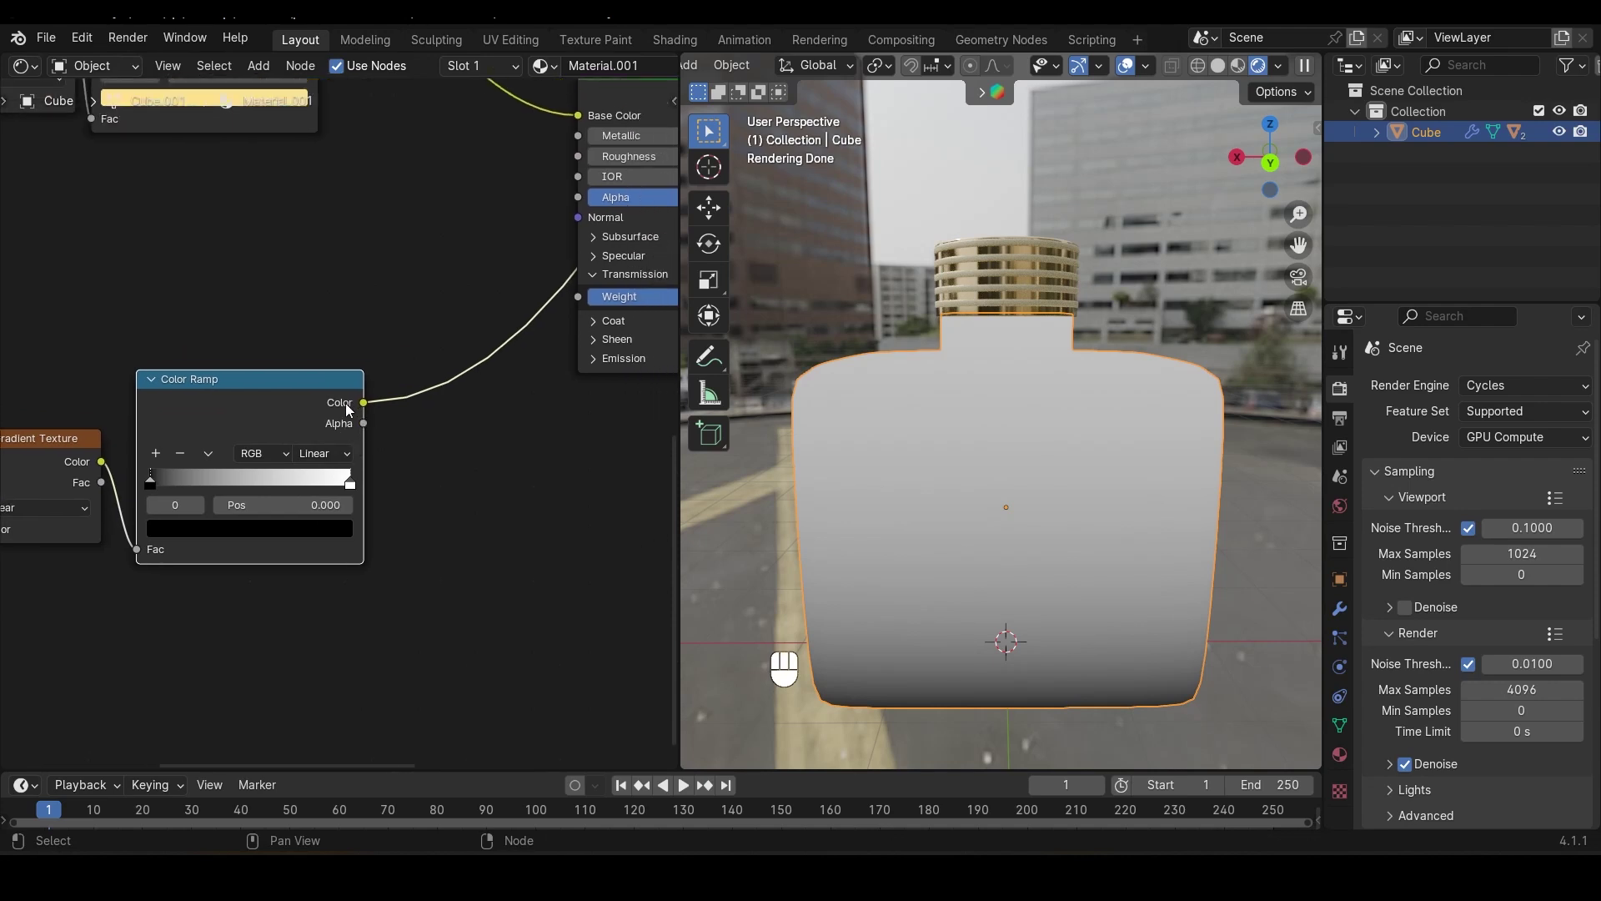
{"action": "middle_click_drag", "start_coordinate": [399, 367], "coordinate": [289, 496]}
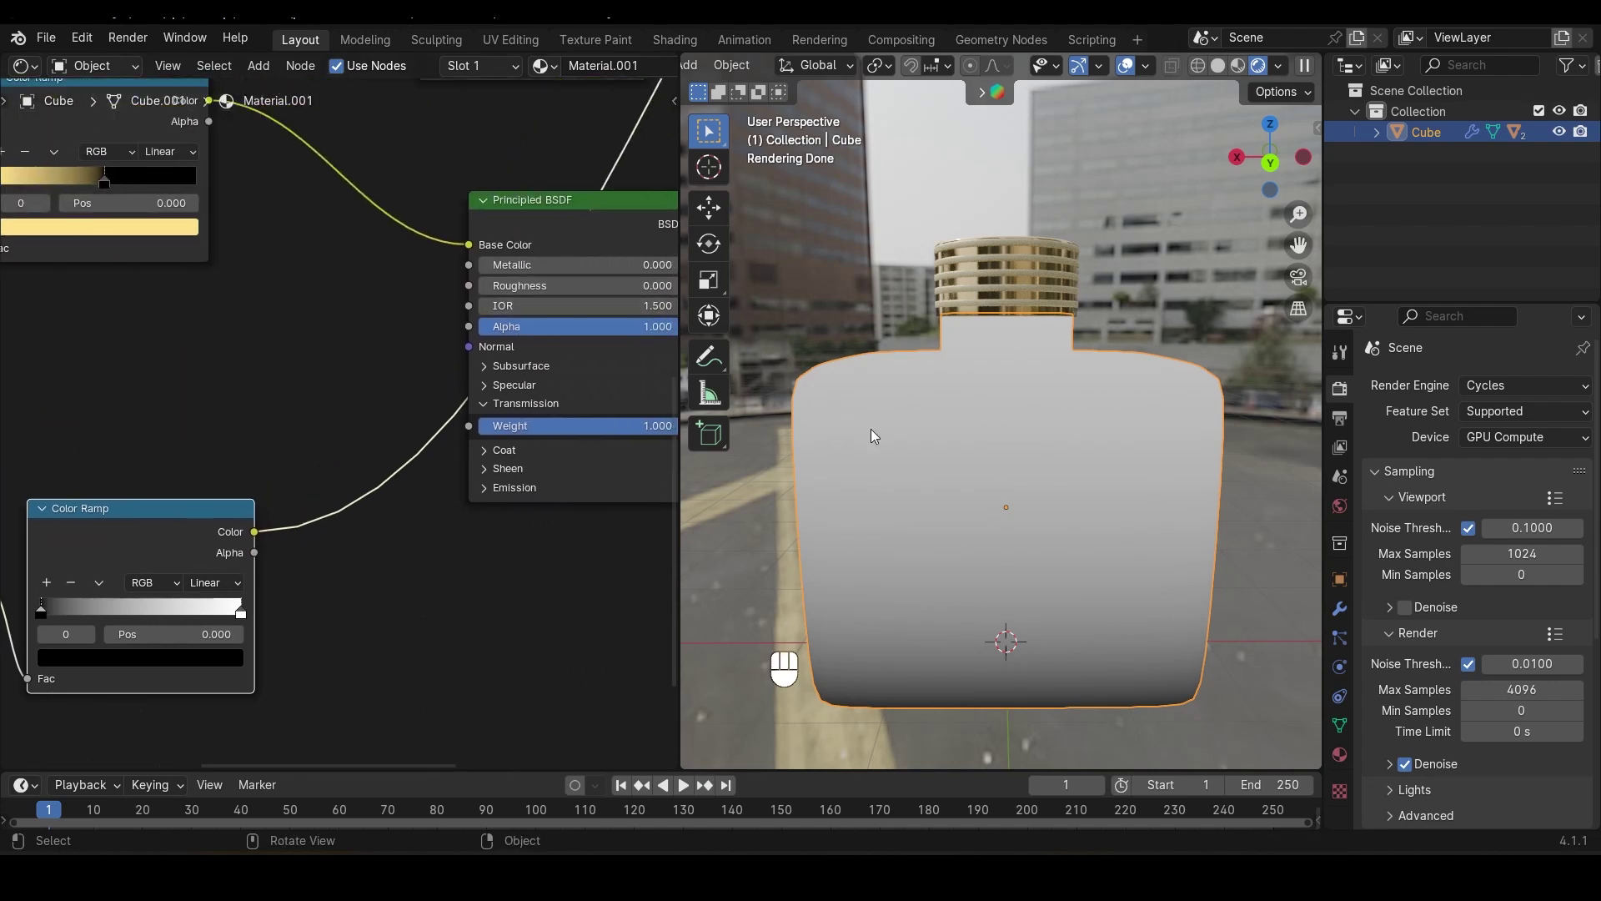
{"action": "left_click", "coordinate": [537, 223], "text": "ctrl+shift"}
{"action": "left_click_drag", "start_coordinate": [255, 532], "coordinate": [472, 288]}
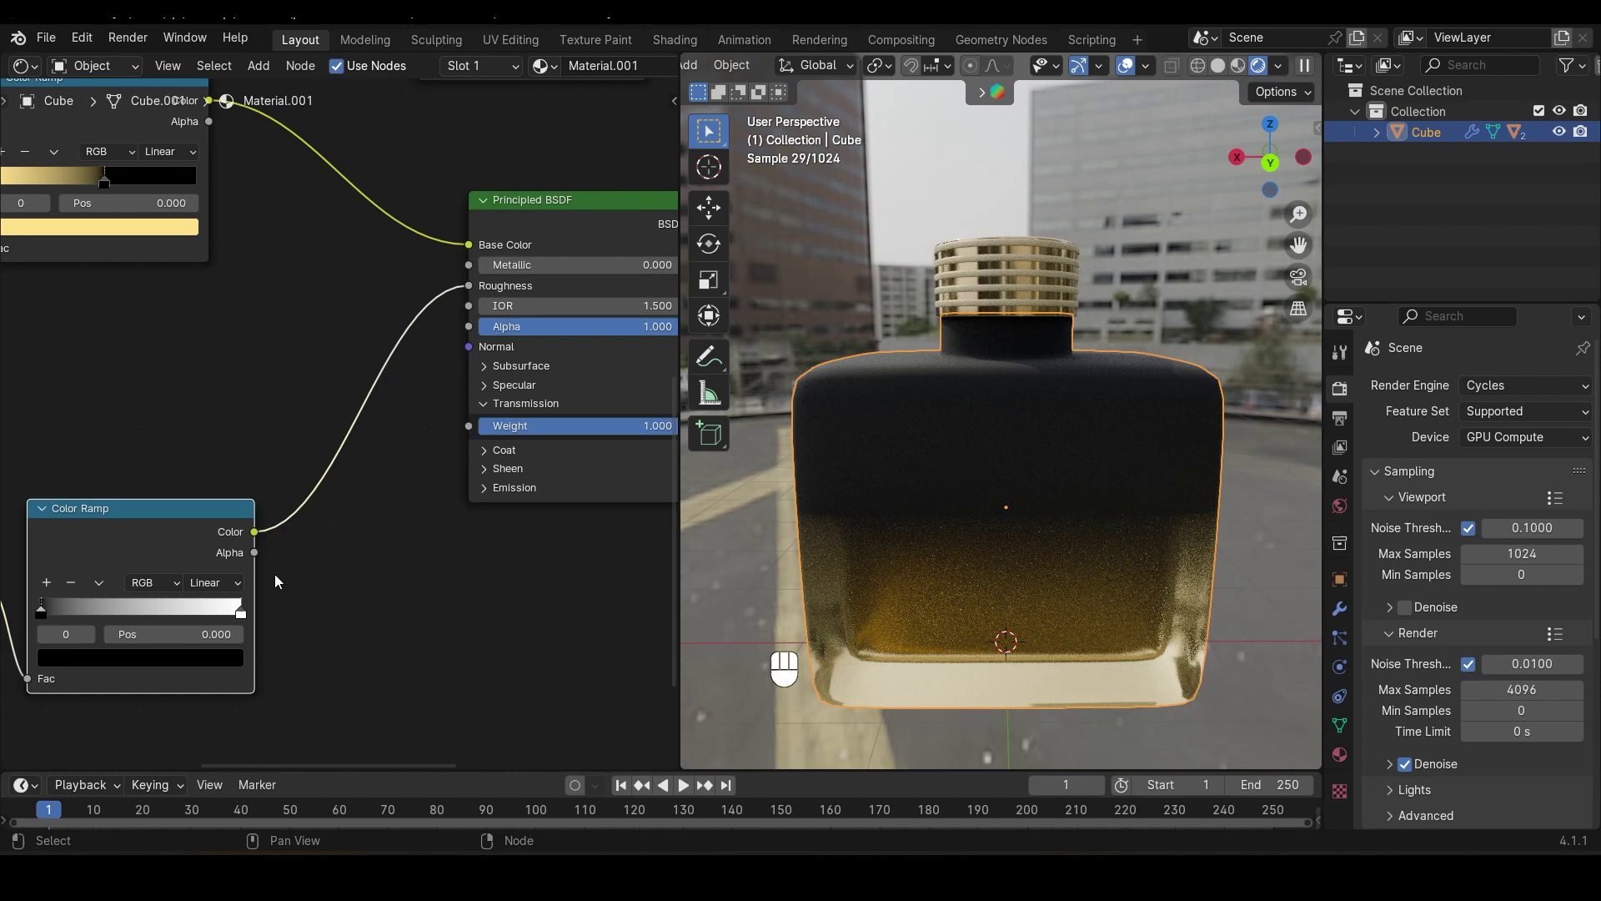
Preview the roughness Color Ramp on the bottle and set its black stop's position to 0.291
{"action": "middle_click_drag", "start_coordinate": [274, 574], "coordinate": [343, 515]}
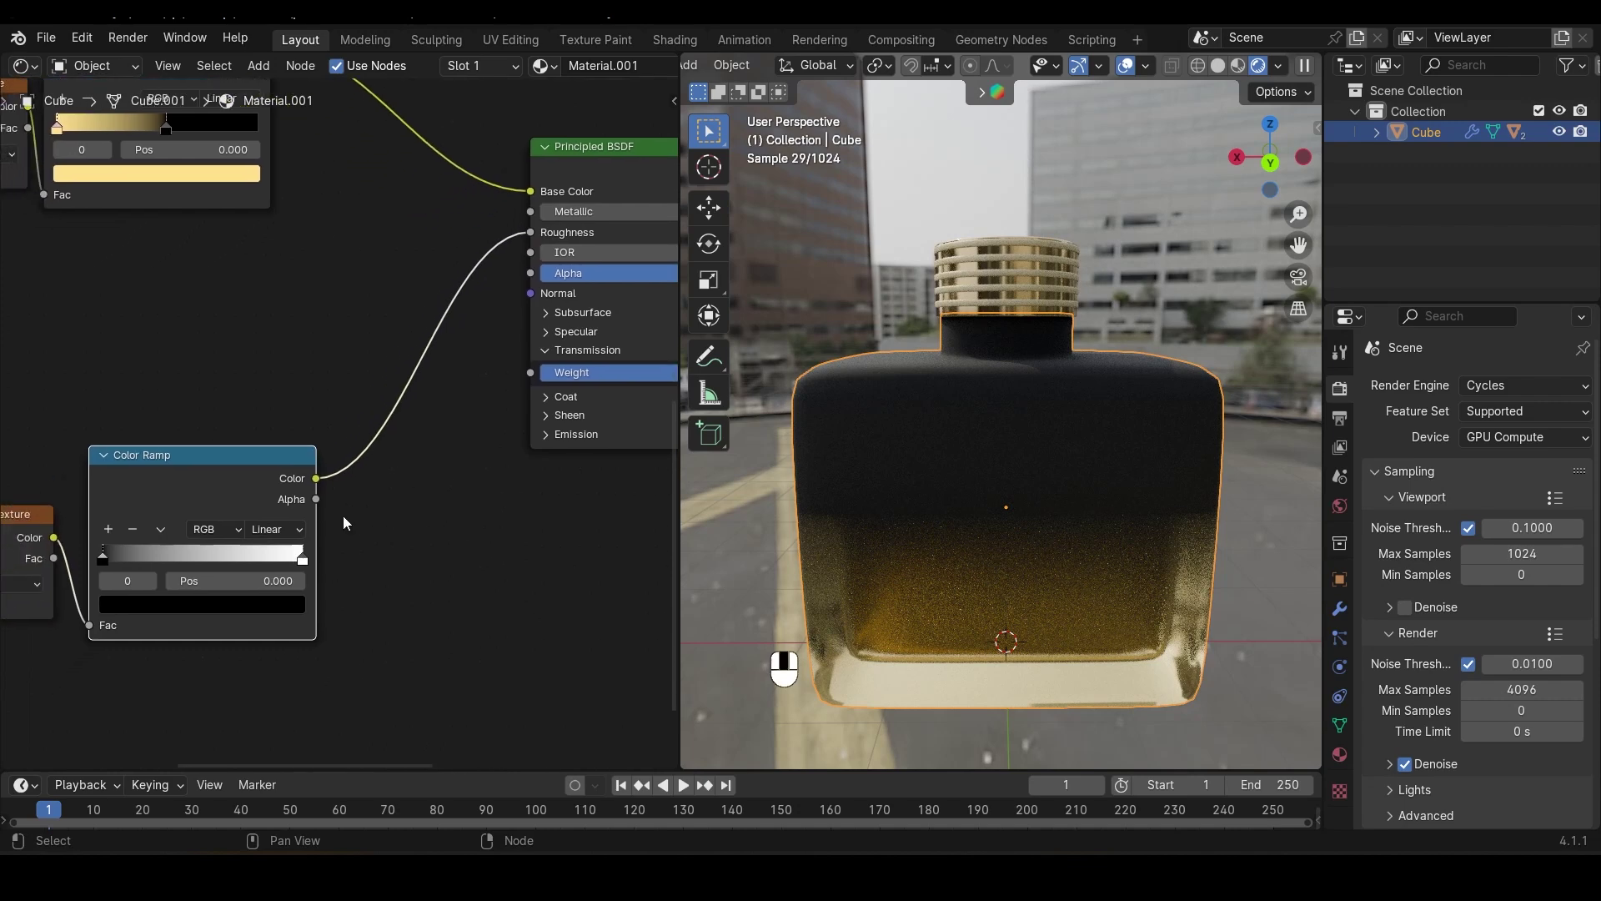
{"action": "left_click", "coordinate": [257, 487], "text": "ctrl+shift"}
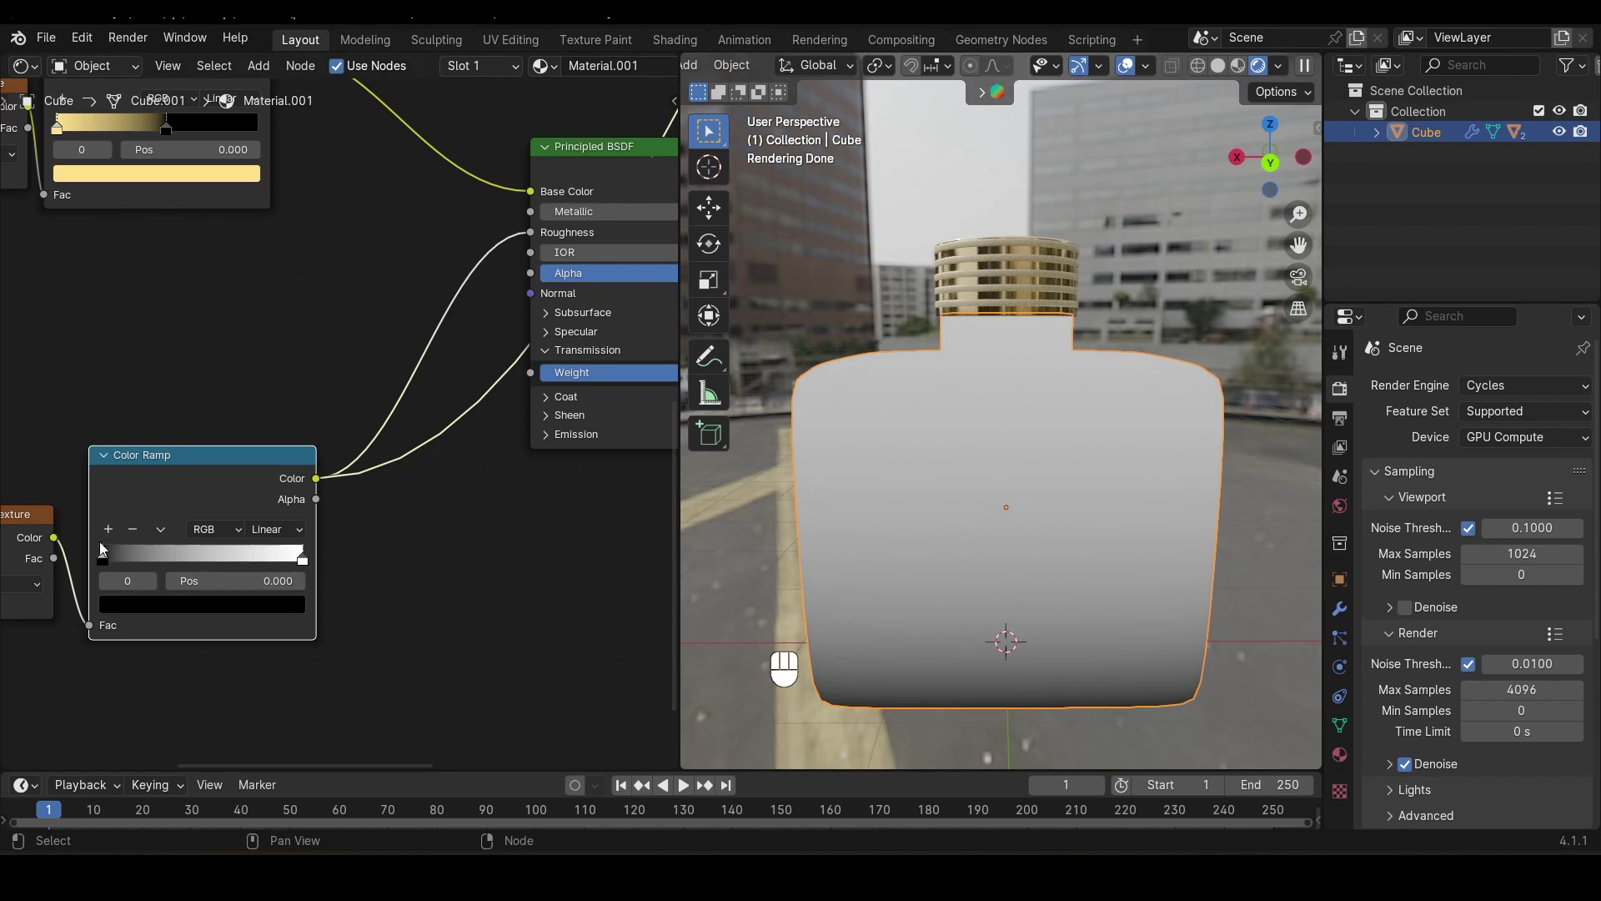
{"action": "left_click_drag", "start_coordinate": [102, 551], "coordinate": [165, 552]}
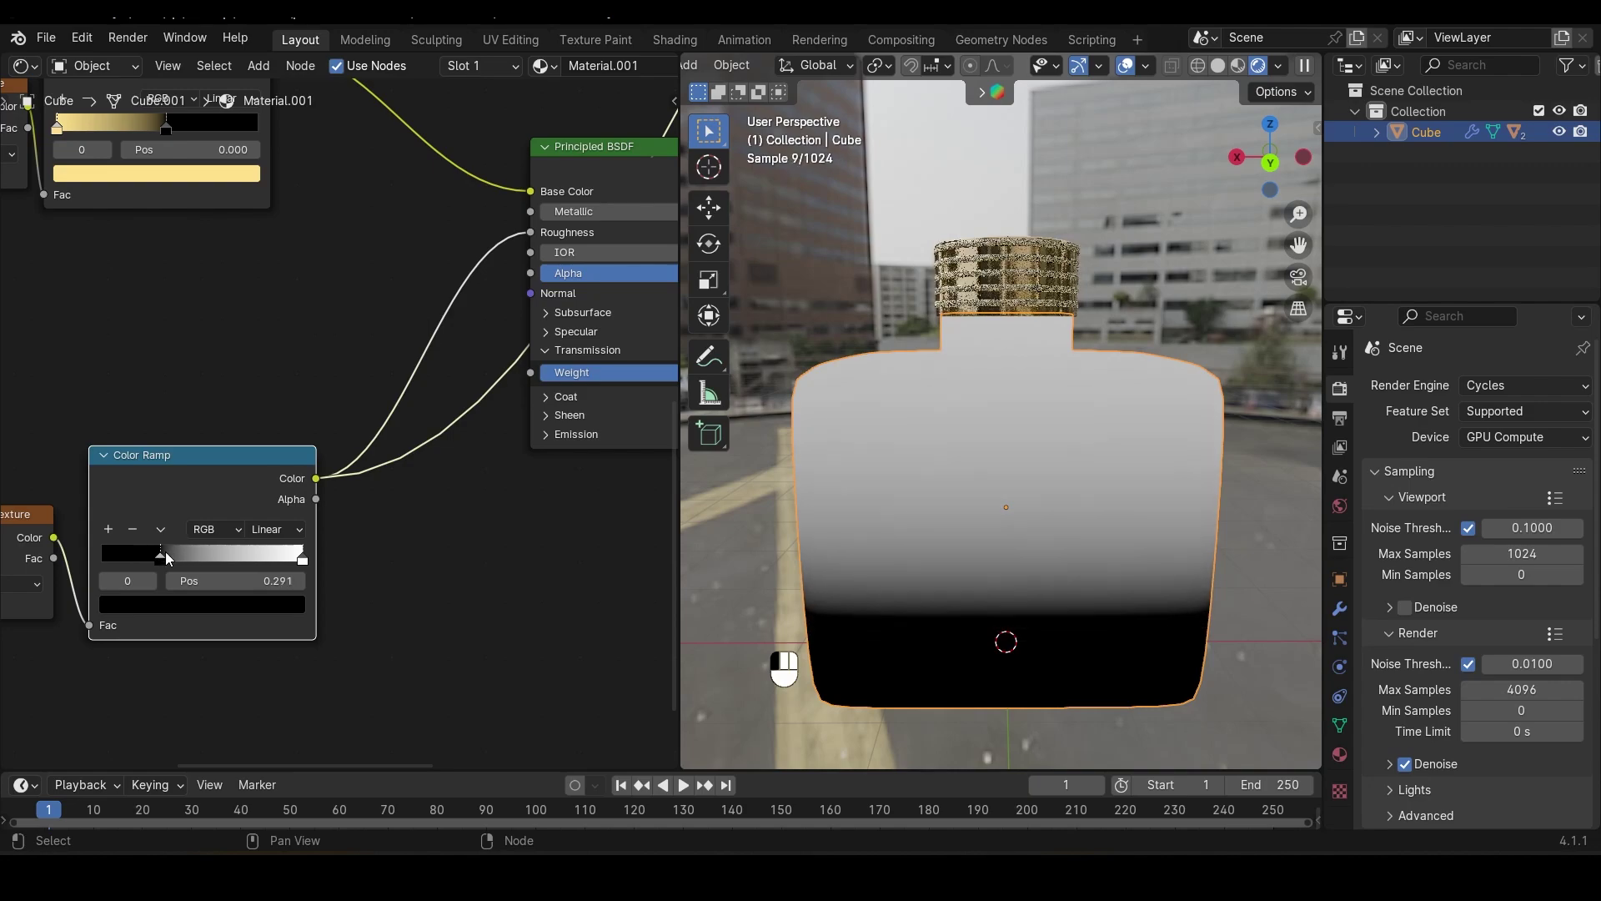
Switch the material output back to the glass Principled BSDF and view the whole bottle from another angle
{"action": "left_click", "coordinate": [607, 147], "text": "ctrl+shift"}
{"action": "middle_click_drag", "start_coordinate": [1090, 478], "coordinate": [944, 487]}
{"action": "scroll", "coordinate": [956, 494], "scroll_direction": "down", "scroll_amount": 1}
{"action": "middle_click_drag", "start_coordinate": [330, 461], "coordinate": [245, 466]}
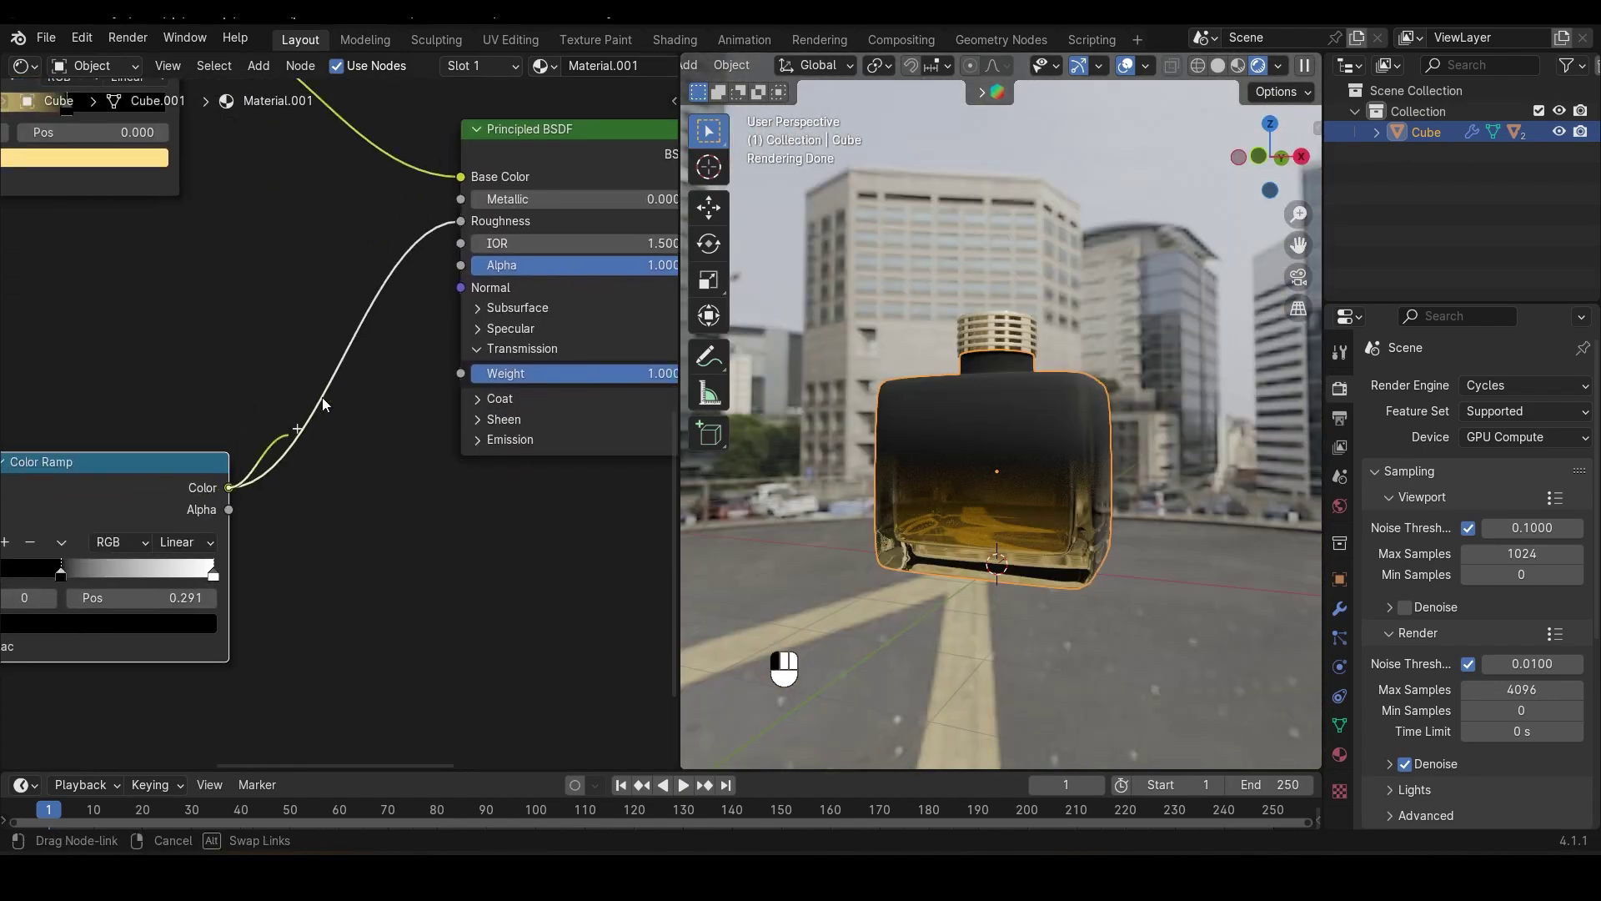
Connect the roughness Color Ramp's Color output to the Sheen Weight of the glass Principled BSDF as well
{"action": "left_click_drag", "start_coordinate": [229, 487], "coordinate": [473, 422]}
{"action": "left_click", "coordinate": [485, 419]}
{"action": "middle_click_drag", "start_coordinate": [537, 512], "coordinate": [477, 497]}
{"action": "scroll", "coordinate": [278, 526], "scroll_direction": "up", "scroll_amount": 1}
{"action": "middle_click_drag", "start_coordinate": [279, 527], "coordinate": [237, 520]}
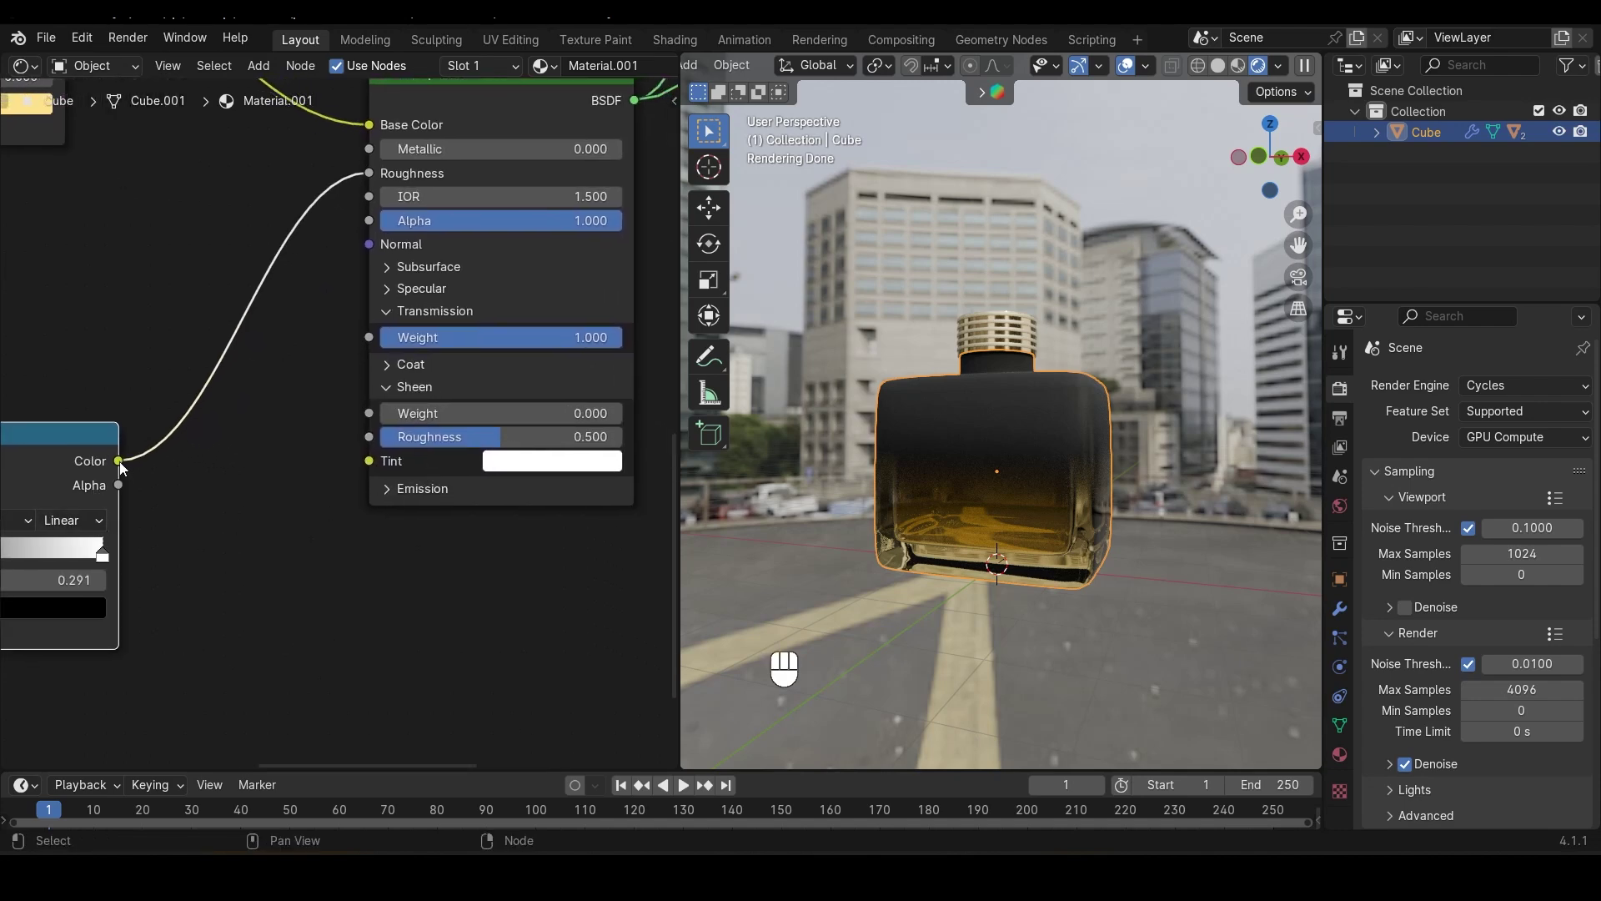
{"action": "left_click_drag", "start_coordinate": [119, 467], "coordinate": [354, 414]}
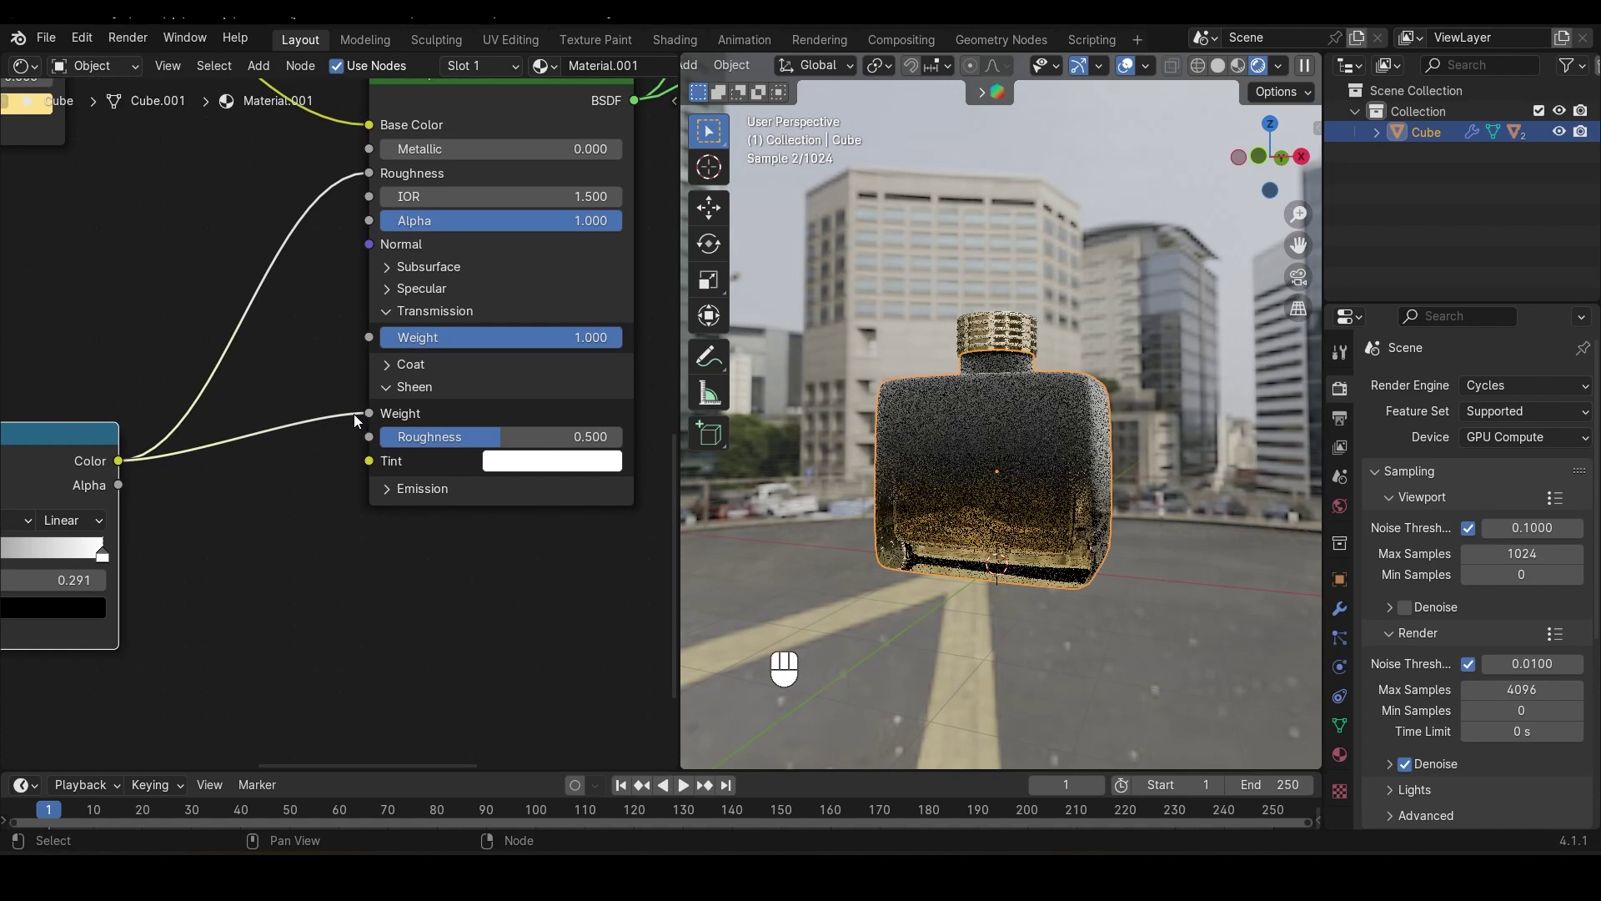
{"action": "middle_click_drag", "start_coordinate": [542, 473], "coordinate": [571, 532]}
{"action": "middle_click_drag", "start_coordinate": [1127, 470], "coordinate": [1113, 542]}
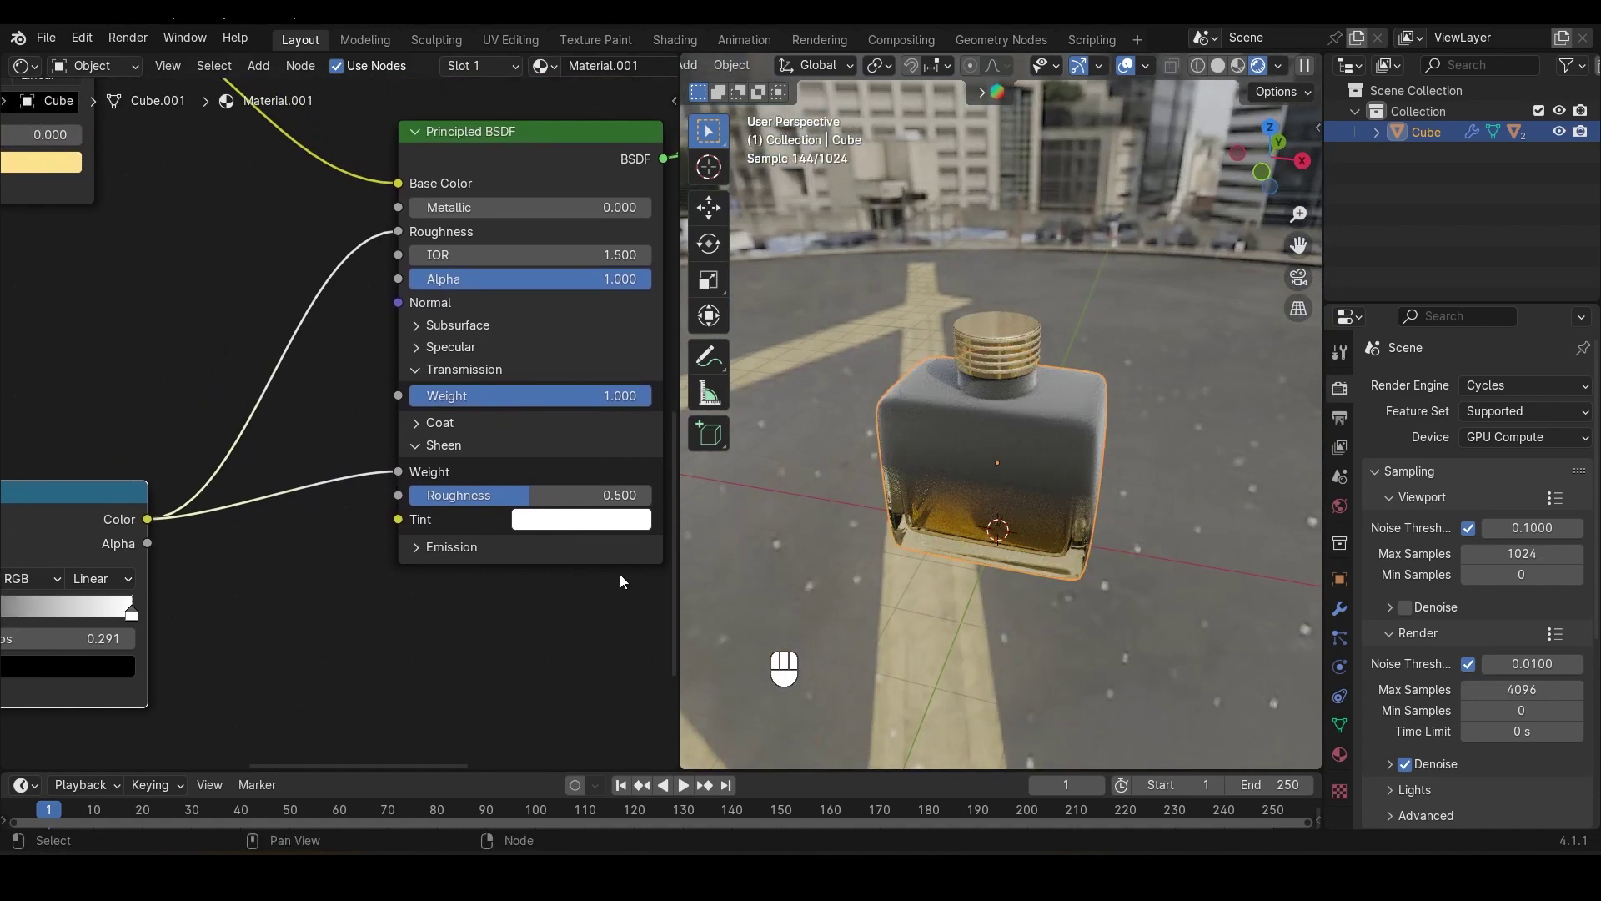
Set the glass Principled BSDF's Sheen Roughness to about 0.28 and check the bottle up close
{"action": "scroll", "coordinate": [525, 537], "scroll_direction": "up", "scroll_amount": 2}
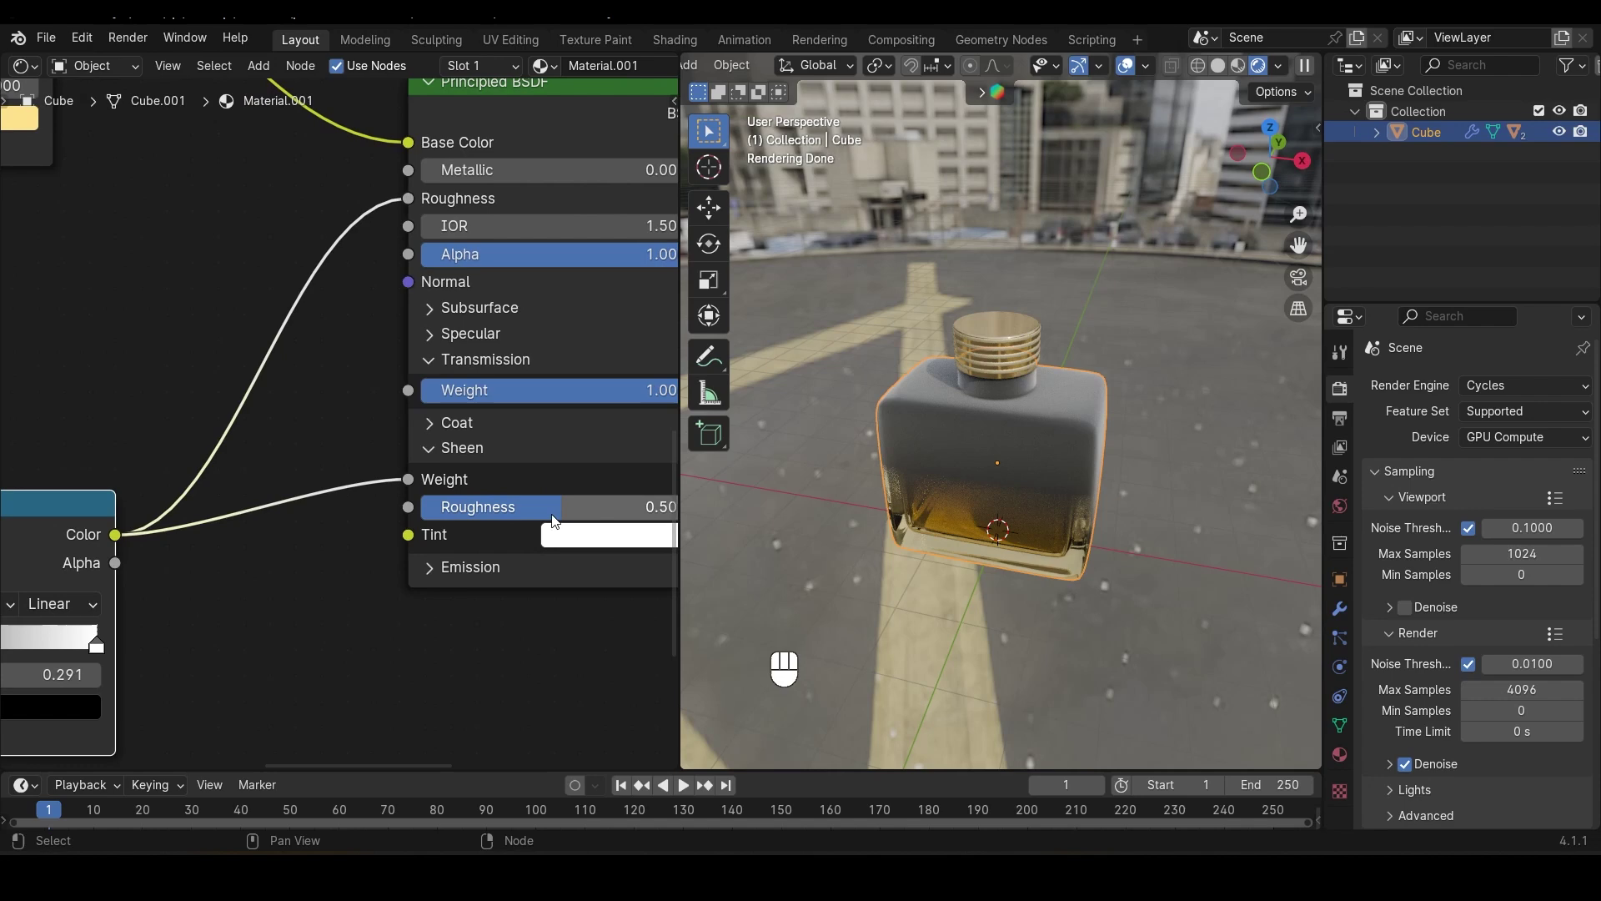
{"action": "left_click_drag", "start_coordinate": [554, 502], "coordinate": [494, 502]}
{"action": "middle_click_drag", "start_coordinate": [1096, 483], "coordinate": [1159, 425]}
{"action": "scroll", "coordinate": [942, 466], "scroll_direction": "up", "scroll_amount": 1}
{"action": "scroll", "coordinate": [1176, 392], "scroll_direction": "up", "scroll_amount": 1}
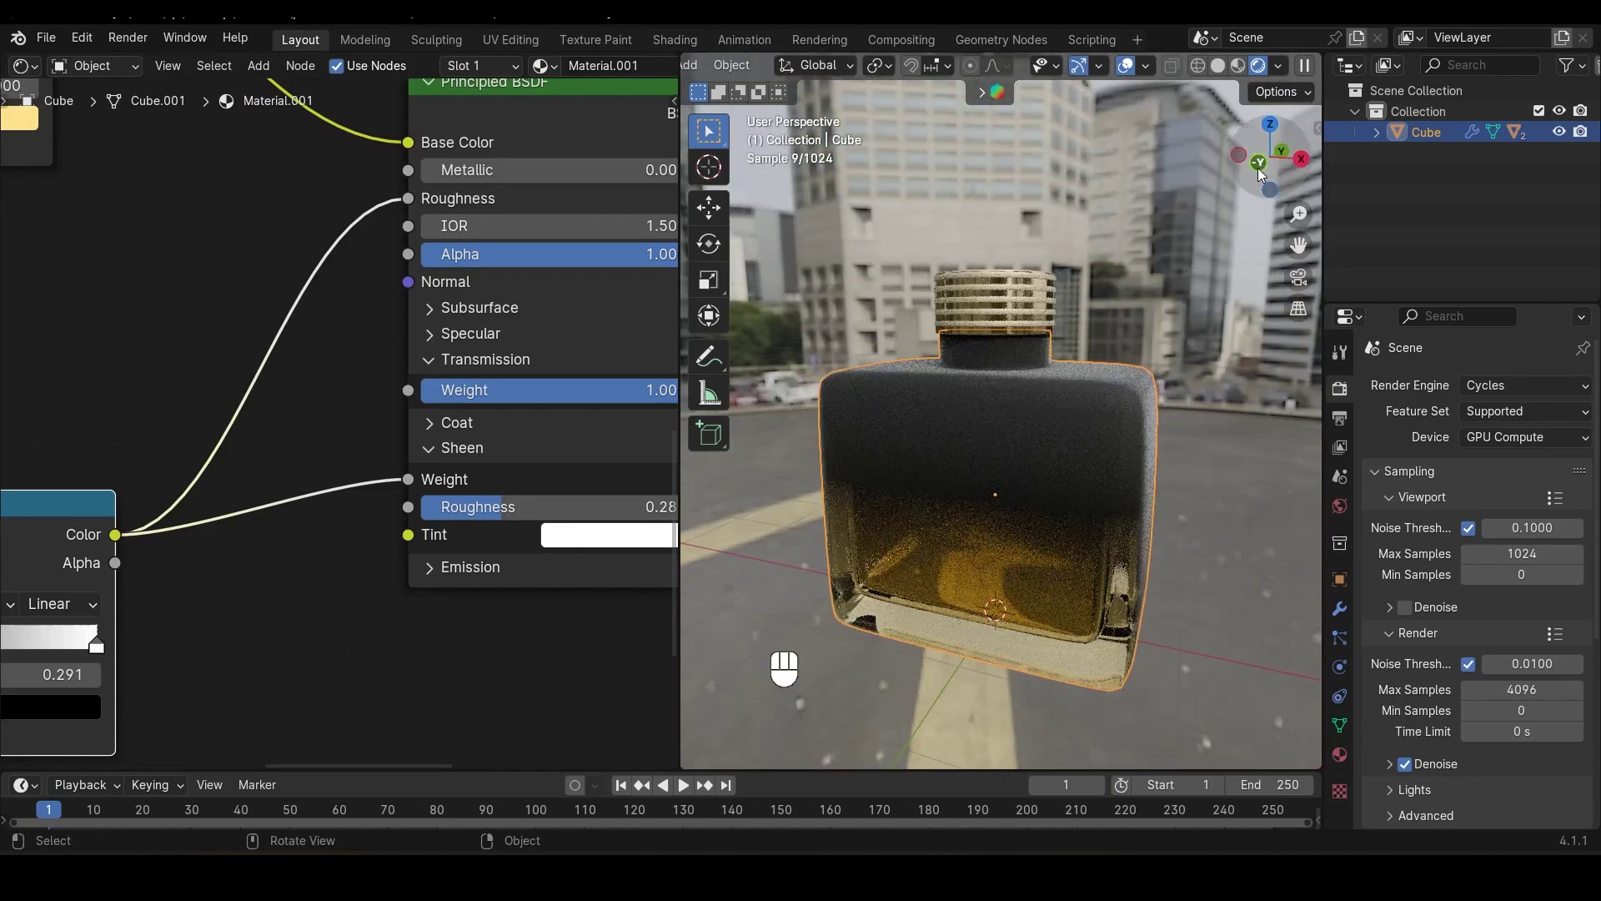
Face the label side of the bottle and output the Mix Shader to the material surface again
{"action": "left_click", "coordinate": [1279, 153]}
{"action": "scroll", "coordinate": [1138, 342], "scroll_direction": "up", "scroll_amount": 3}
{"action": "middle_click_drag", "start_coordinate": [1096, 469], "coordinate": [1088, 516]}
{"action": "scroll", "coordinate": [1088, 524], "scroll_direction": "down", "scroll_amount": 2}
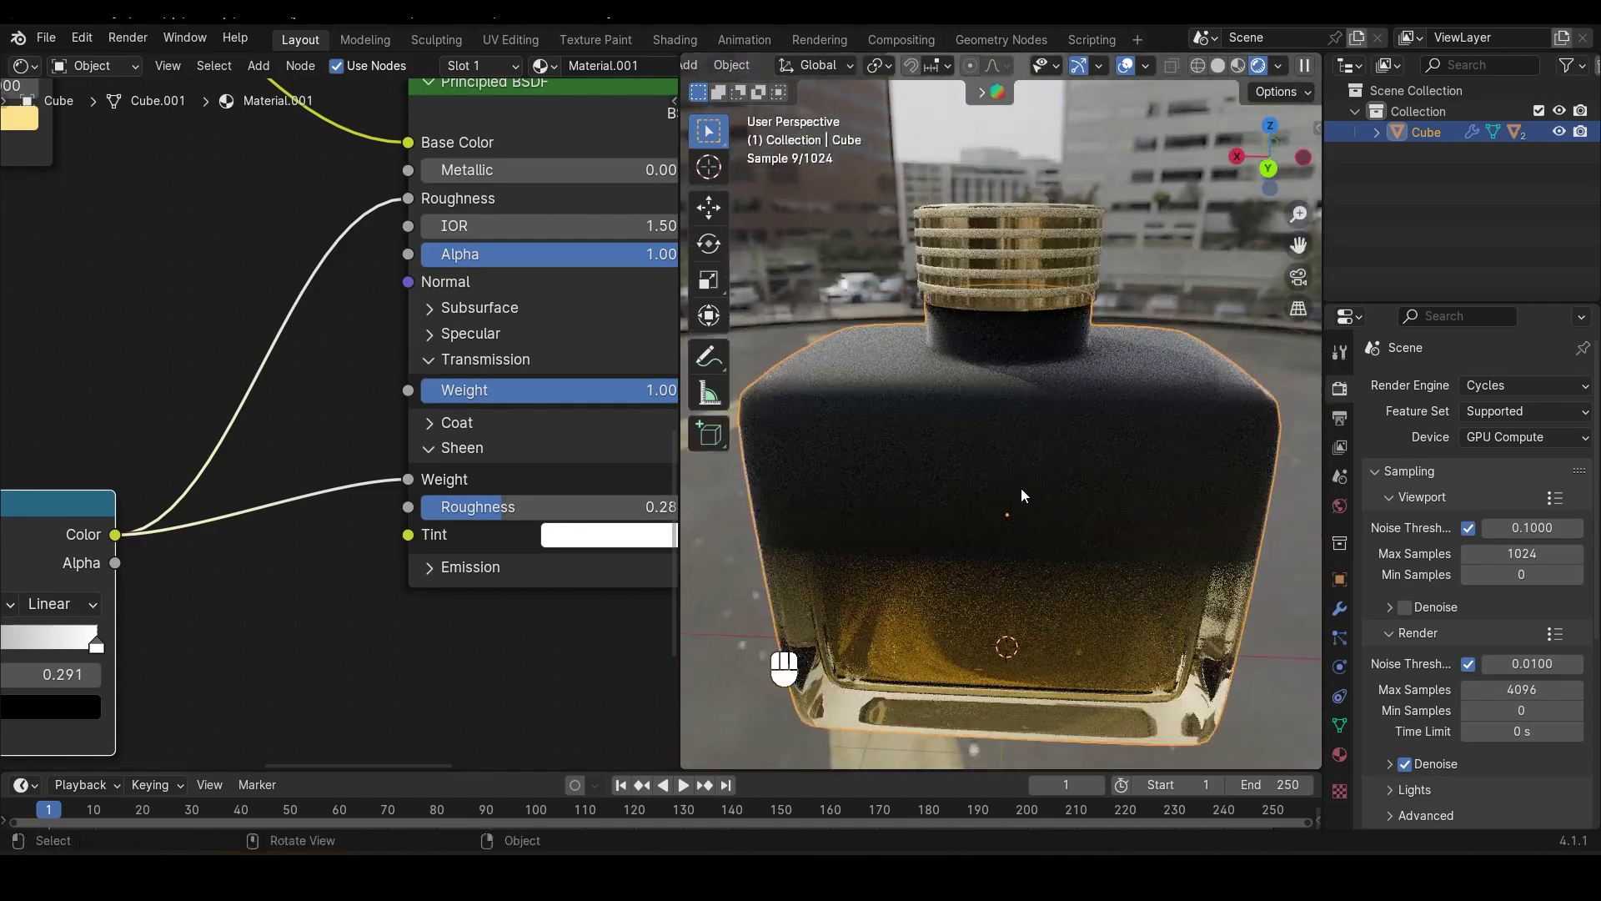
{"action": "scroll", "coordinate": [340, 514], "scroll_direction": "down", "scroll_amount": 4}
{"action": "middle_click_drag", "start_coordinate": [340, 515], "coordinate": [225, 750]}
{"action": "scroll", "coordinate": [397, 426], "scroll_direction": "up", "scroll_amount": 5}
{"action": "middle_click_drag", "start_coordinate": [397, 467], "coordinate": [398, 378]}
{"action": "left_click", "coordinate": [387, 365], "text": "ctrl+shift"}
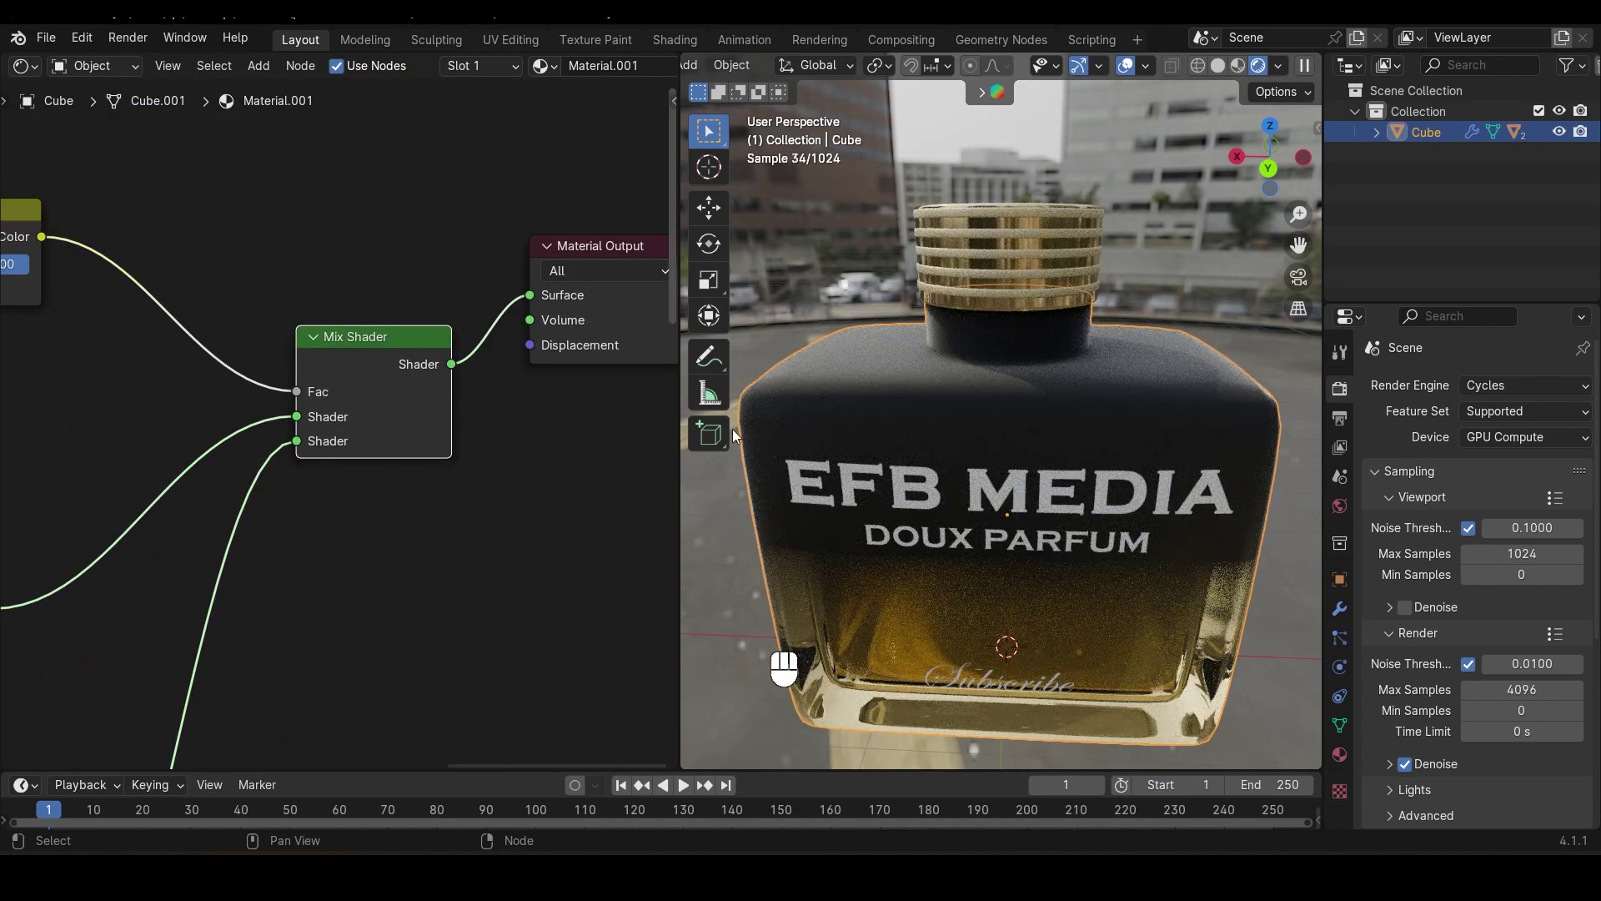
Frame the labelled front of the bottle at a slight angle, add a camera and align it to the current view
{"action": "middle_click_drag", "start_coordinate": [1059, 502], "coordinate": [1047, 470]}
{"action": "scroll", "coordinate": [1044, 533], "scroll_direction": "down", "scroll_amount": 2}
{"action": "middle_click_drag", "start_coordinate": [1040, 529], "coordinate": [1007, 558]}
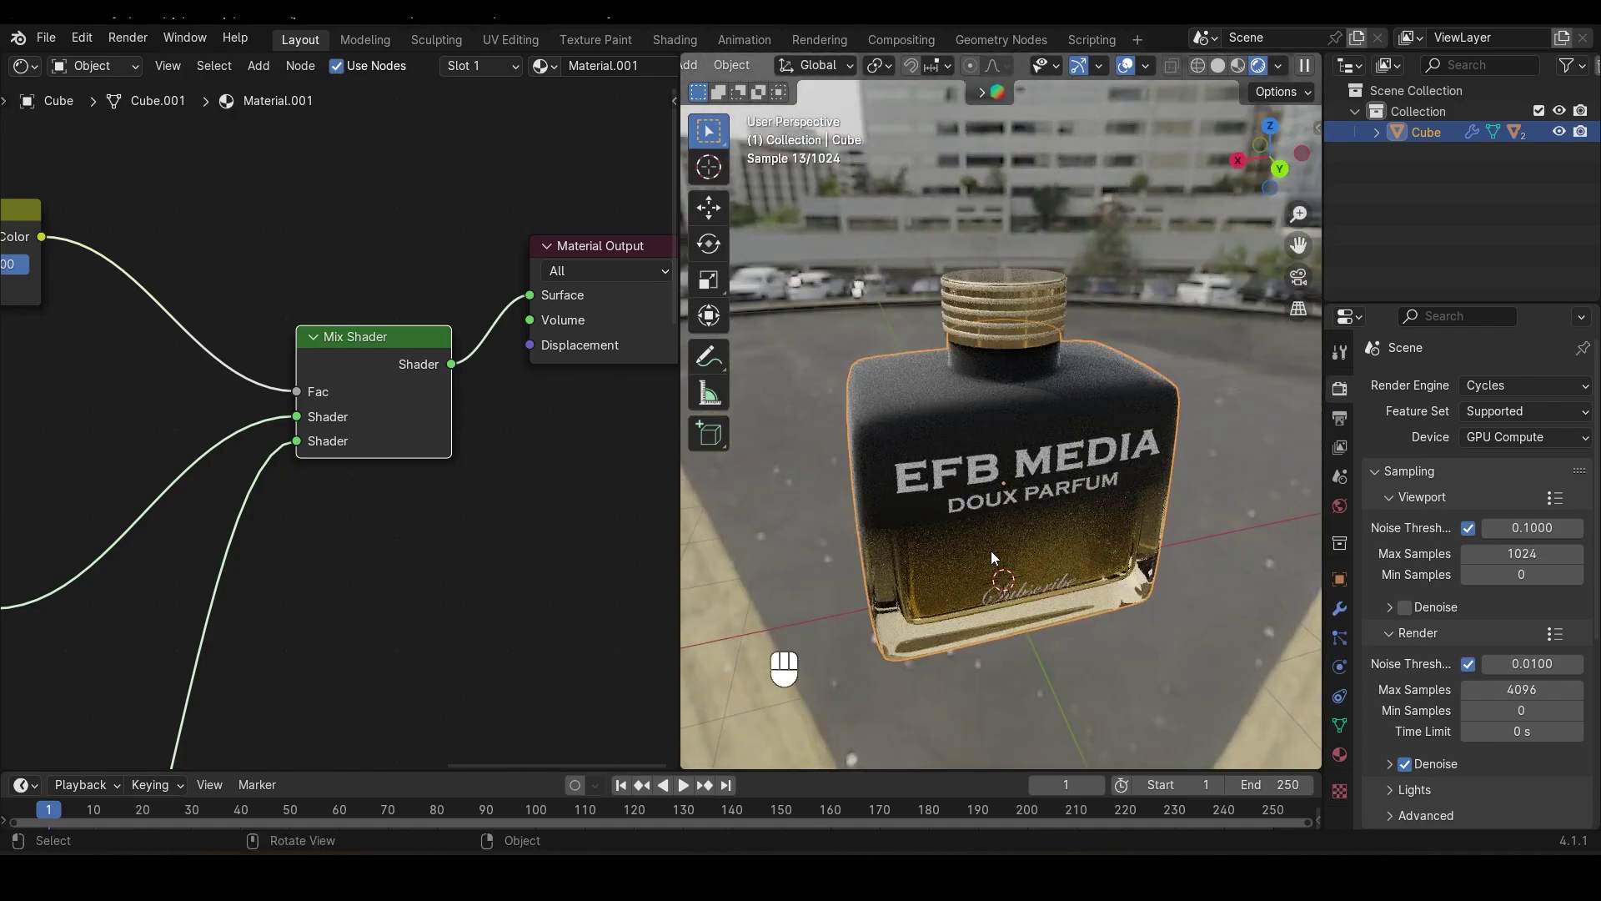
{"action": "middle_click_drag", "start_coordinate": [967, 482], "coordinate": [879, 517]}
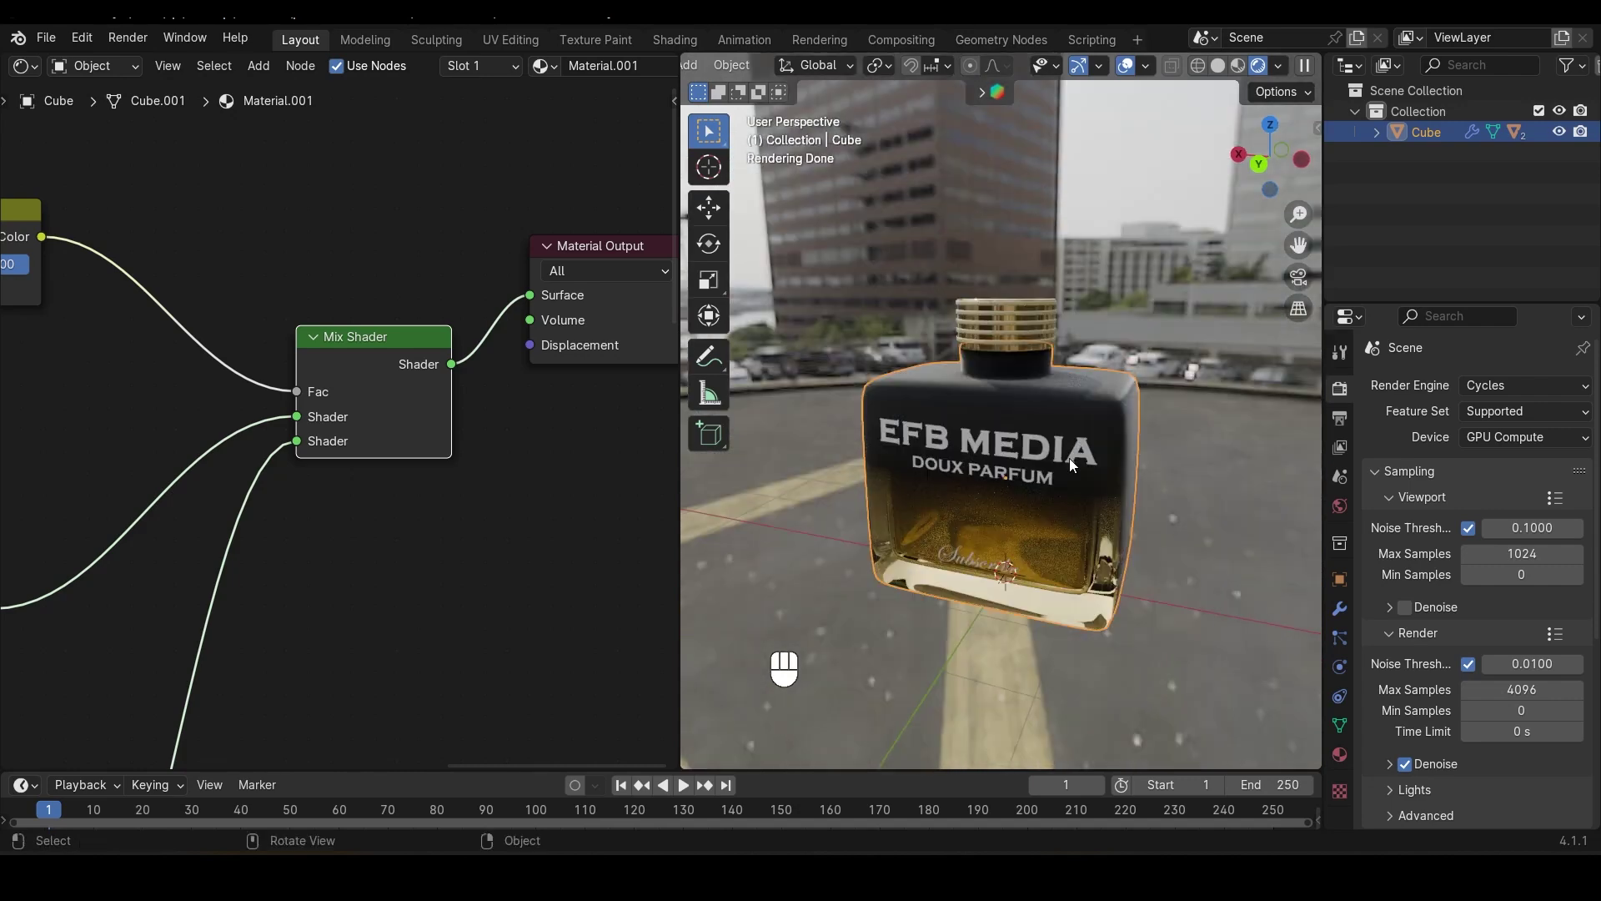
{"action": "key", "text": "shift+a"}
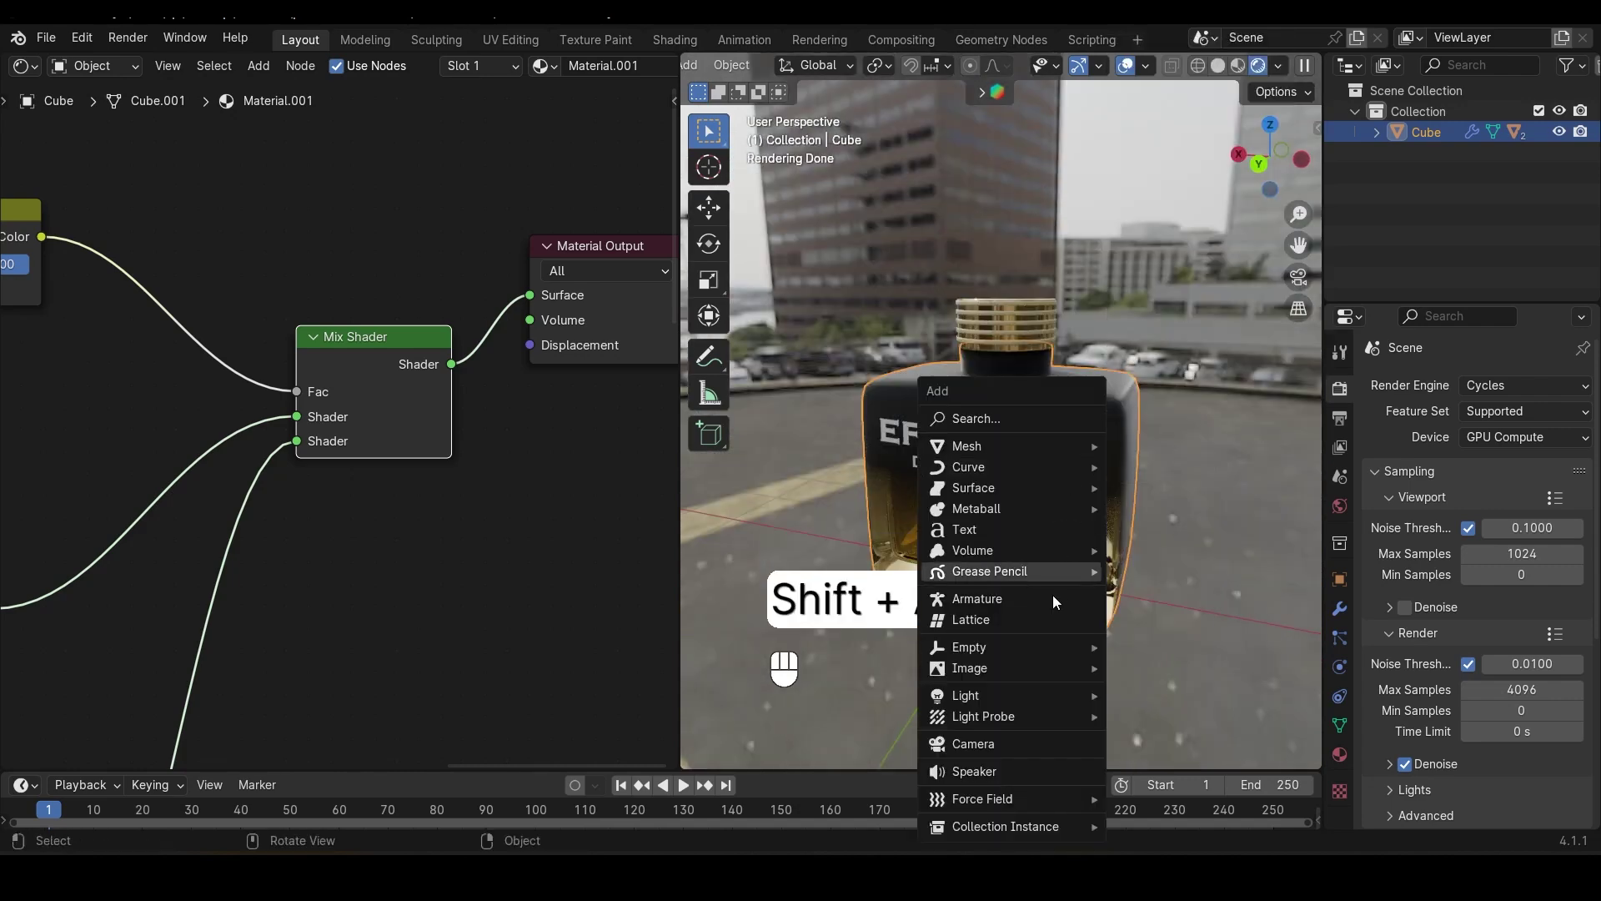
{"action": "left_click", "coordinate": [994, 739]}
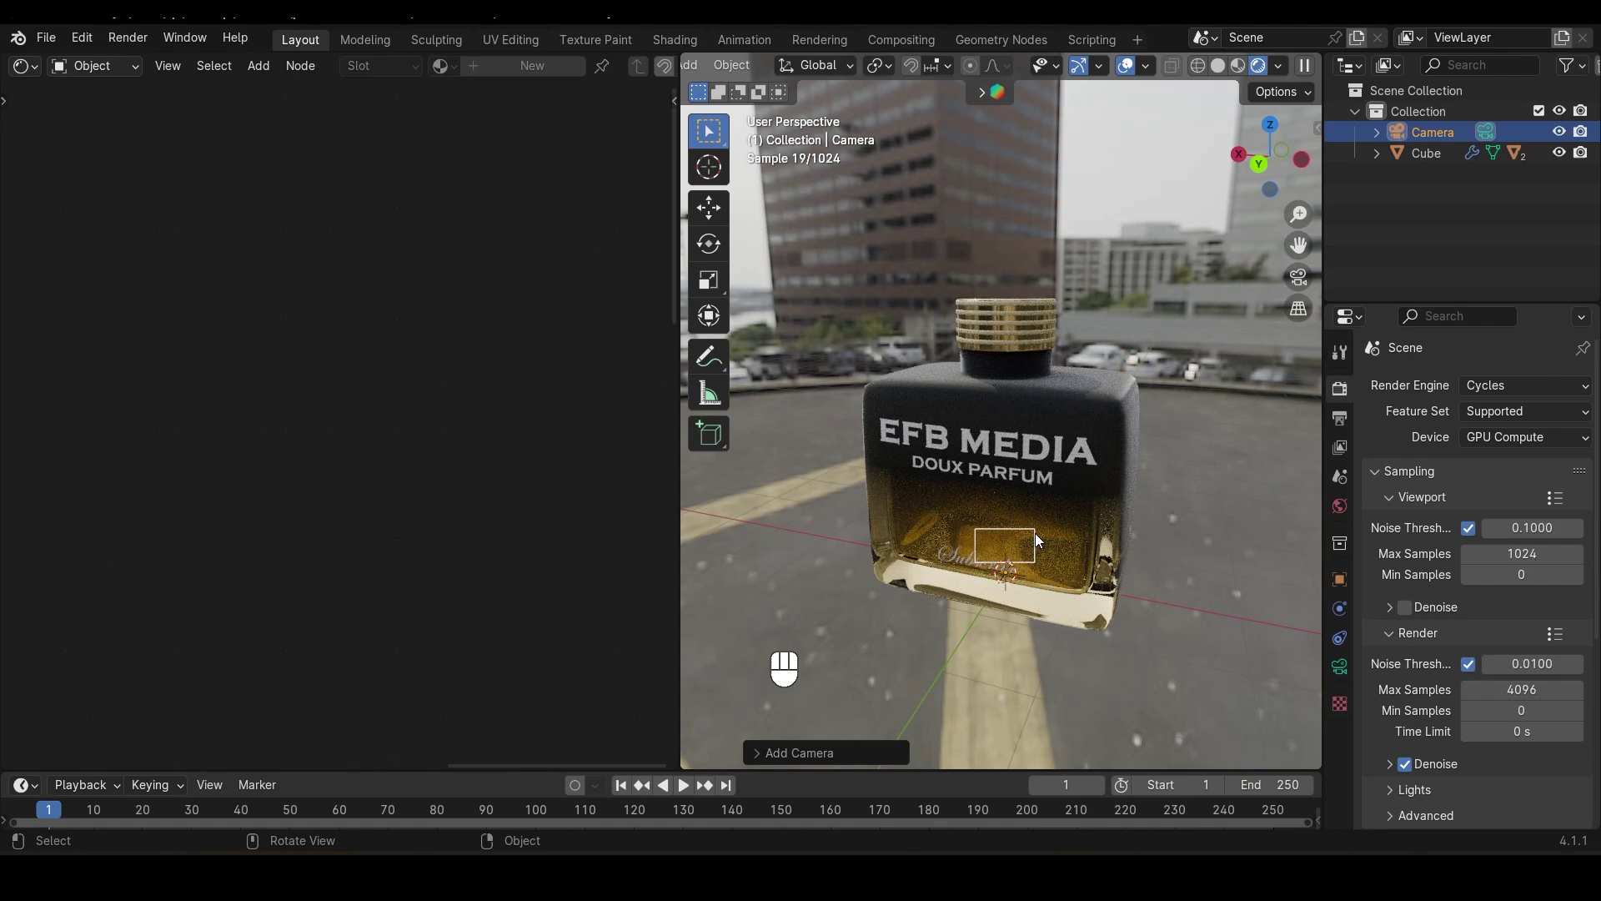
{"action": "scroll", "coordinate": [1034, 533], "scroll_direction": "down", "scroll_amount": 4}
{"action": "key", "text": "ctrl+alt+KP_0"}
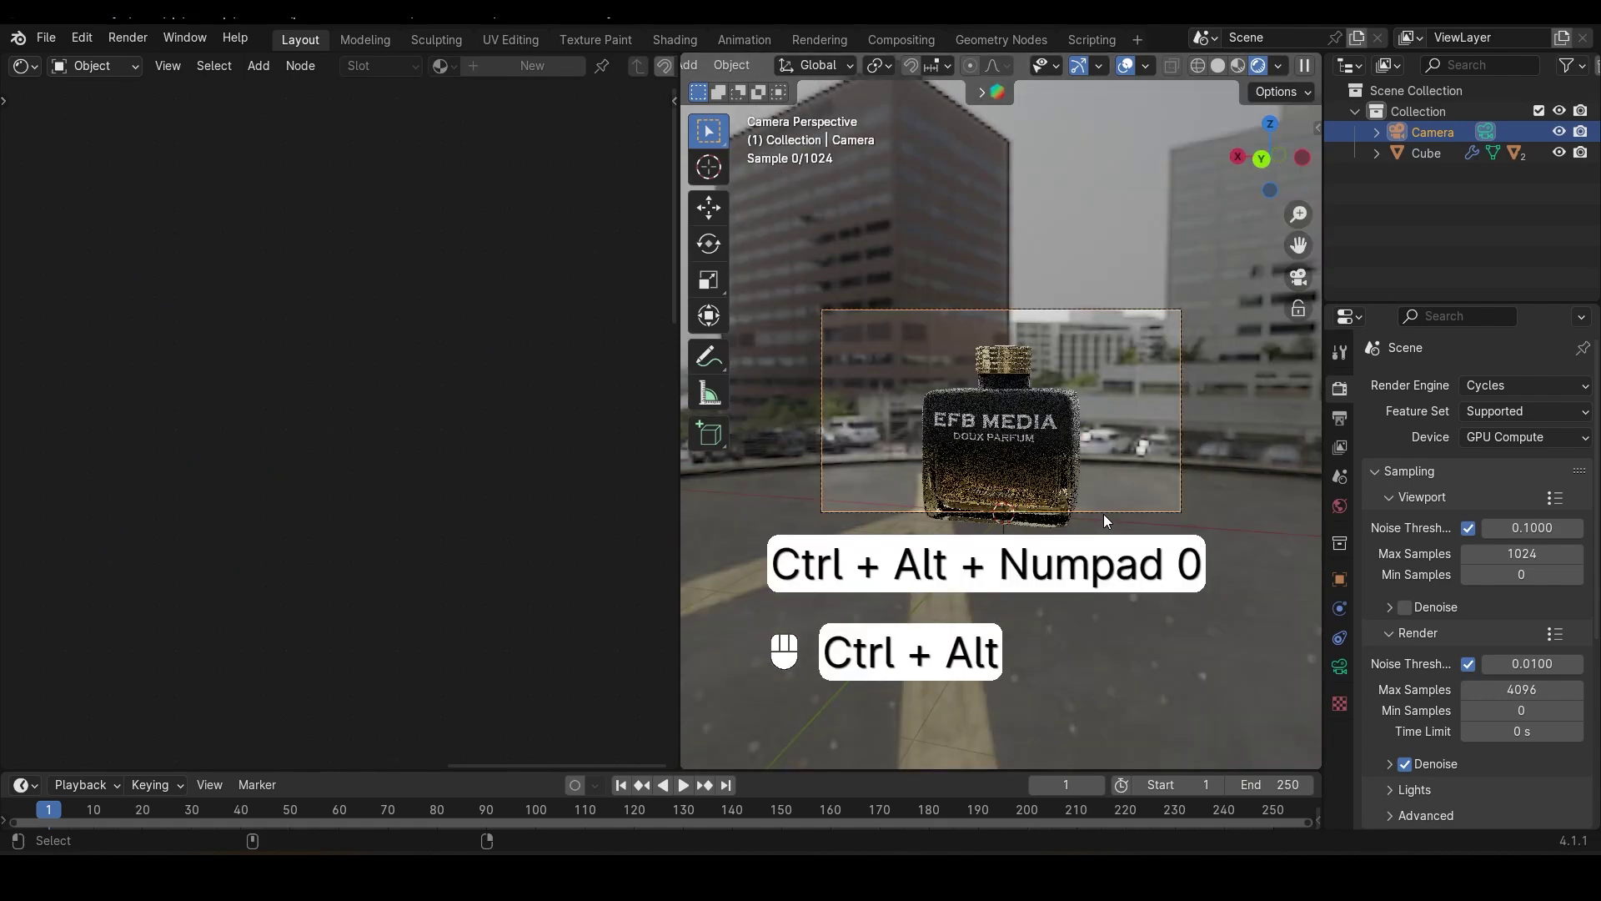
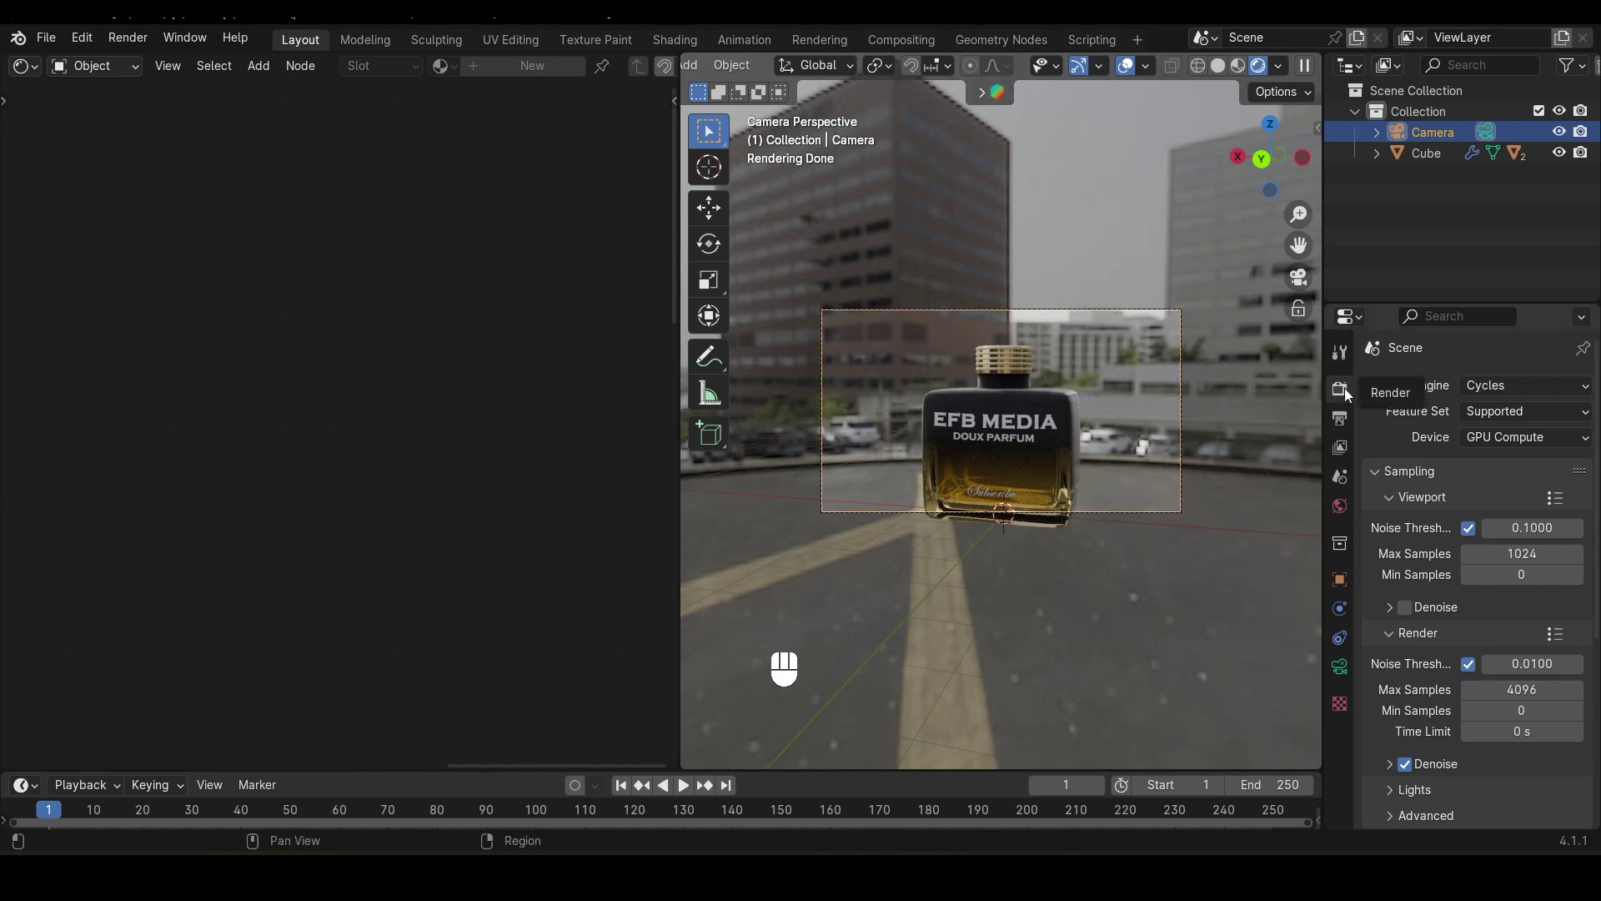
Enable a transparent film background in the render settings and check the bottle in the camera view
{"action": "scroll", "coordinate": [1406, 660], "scroll_direction": "down", "scroll_amount": 8}
{"action": "left_click", "coordinate": [1413, 677]}
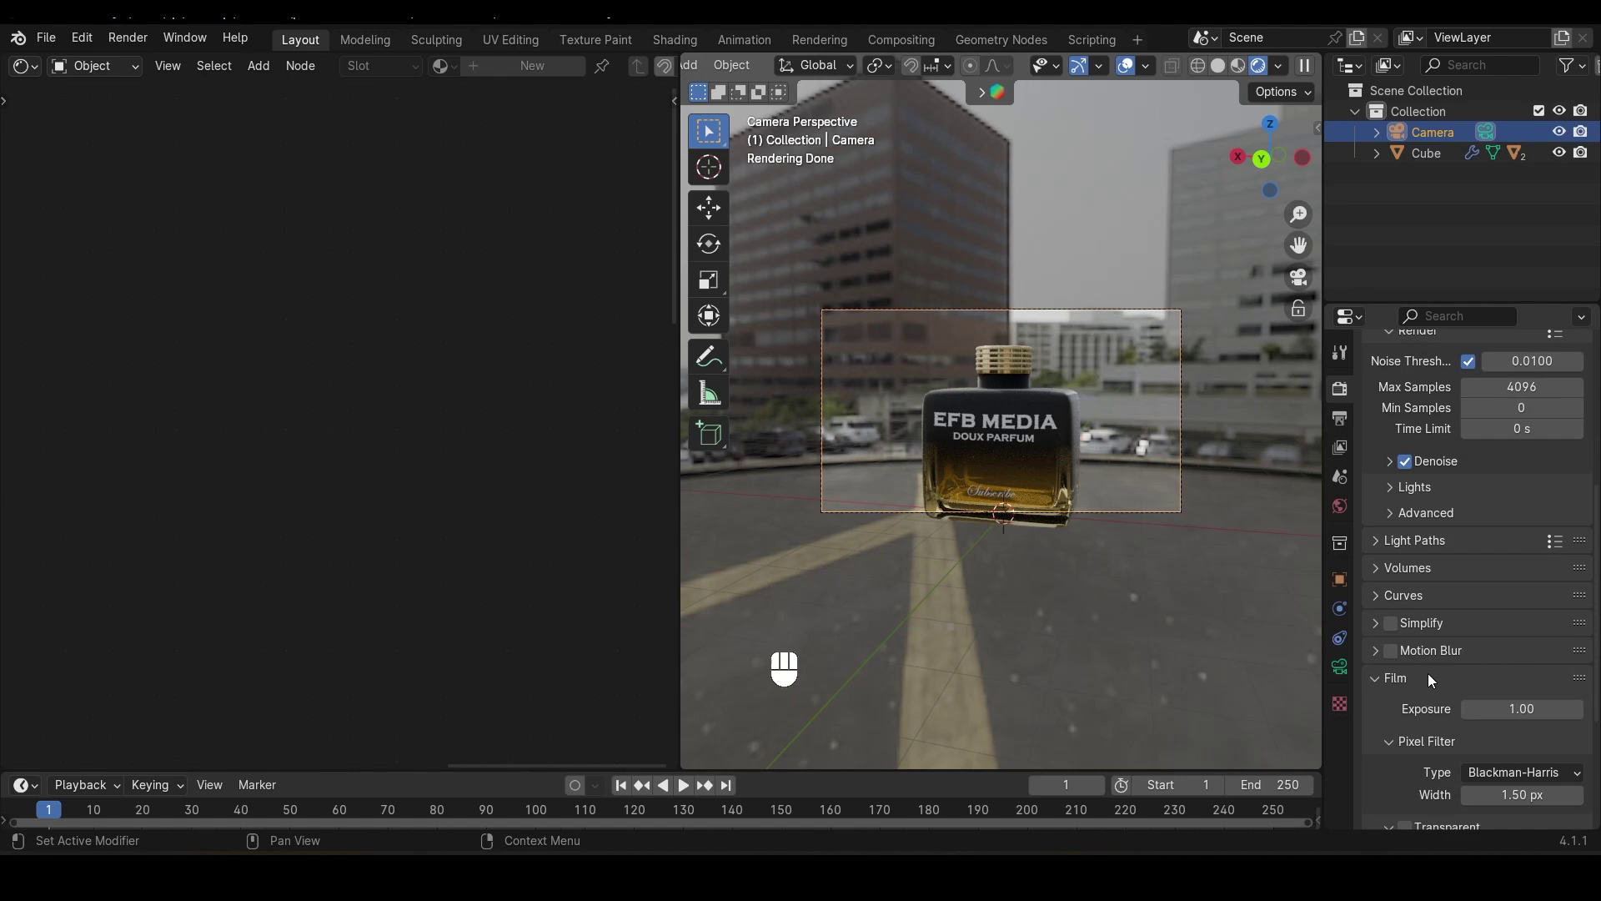
{"action": "scroll", "coordinate": [1466, 766], "scroll_direction": "down", "scroll_amount": 3}
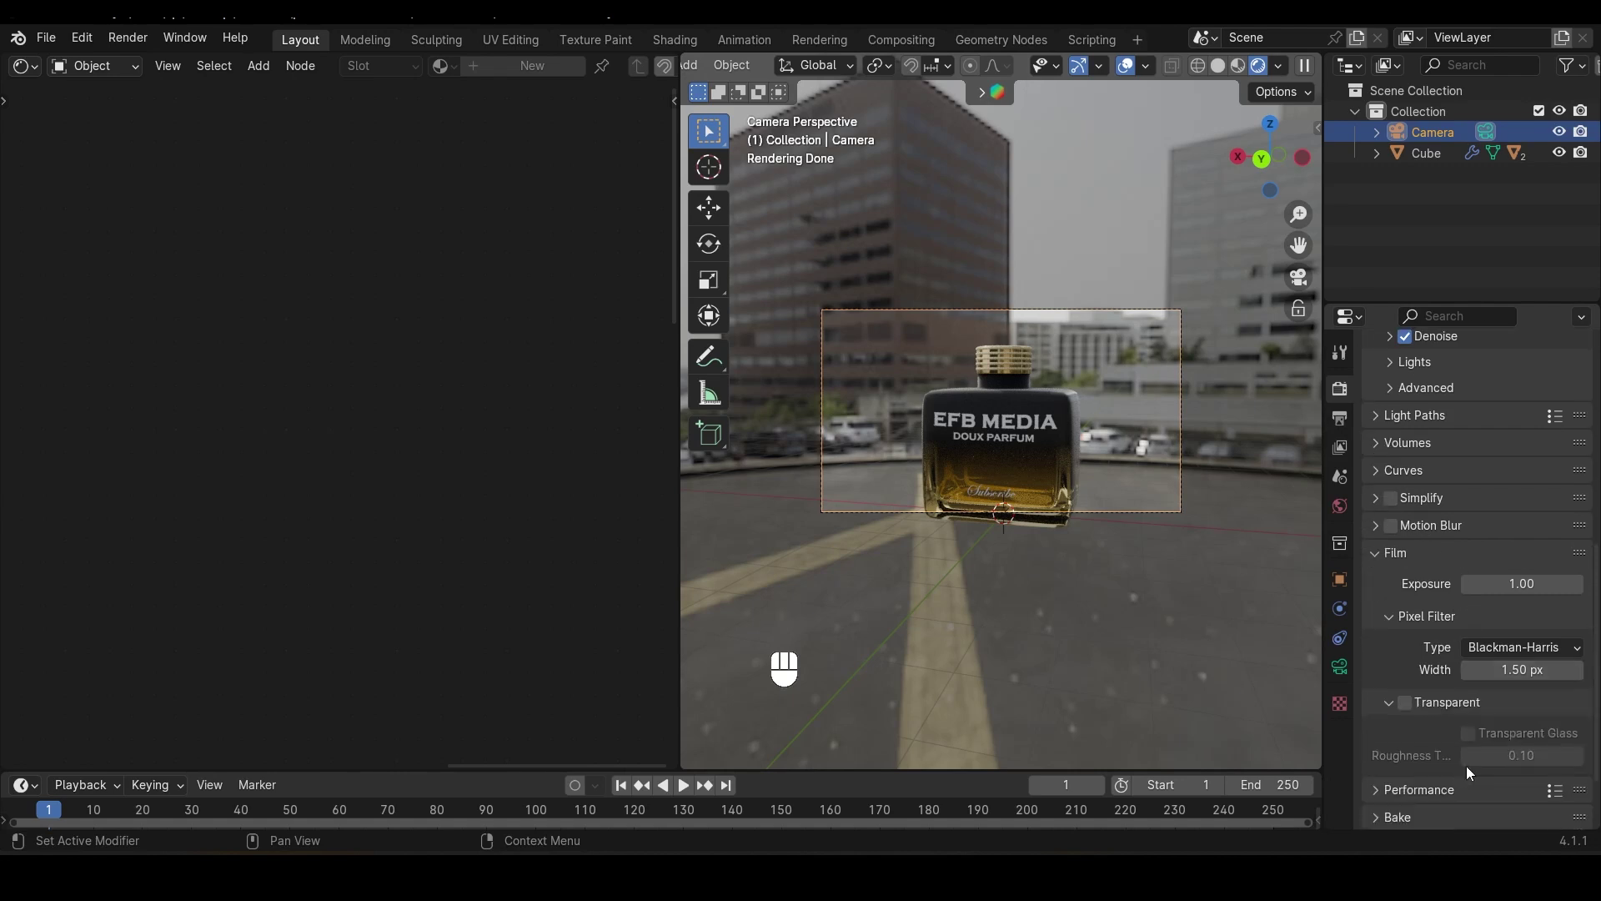
{"action": "left_click", "coordinate": [1405, 704]}
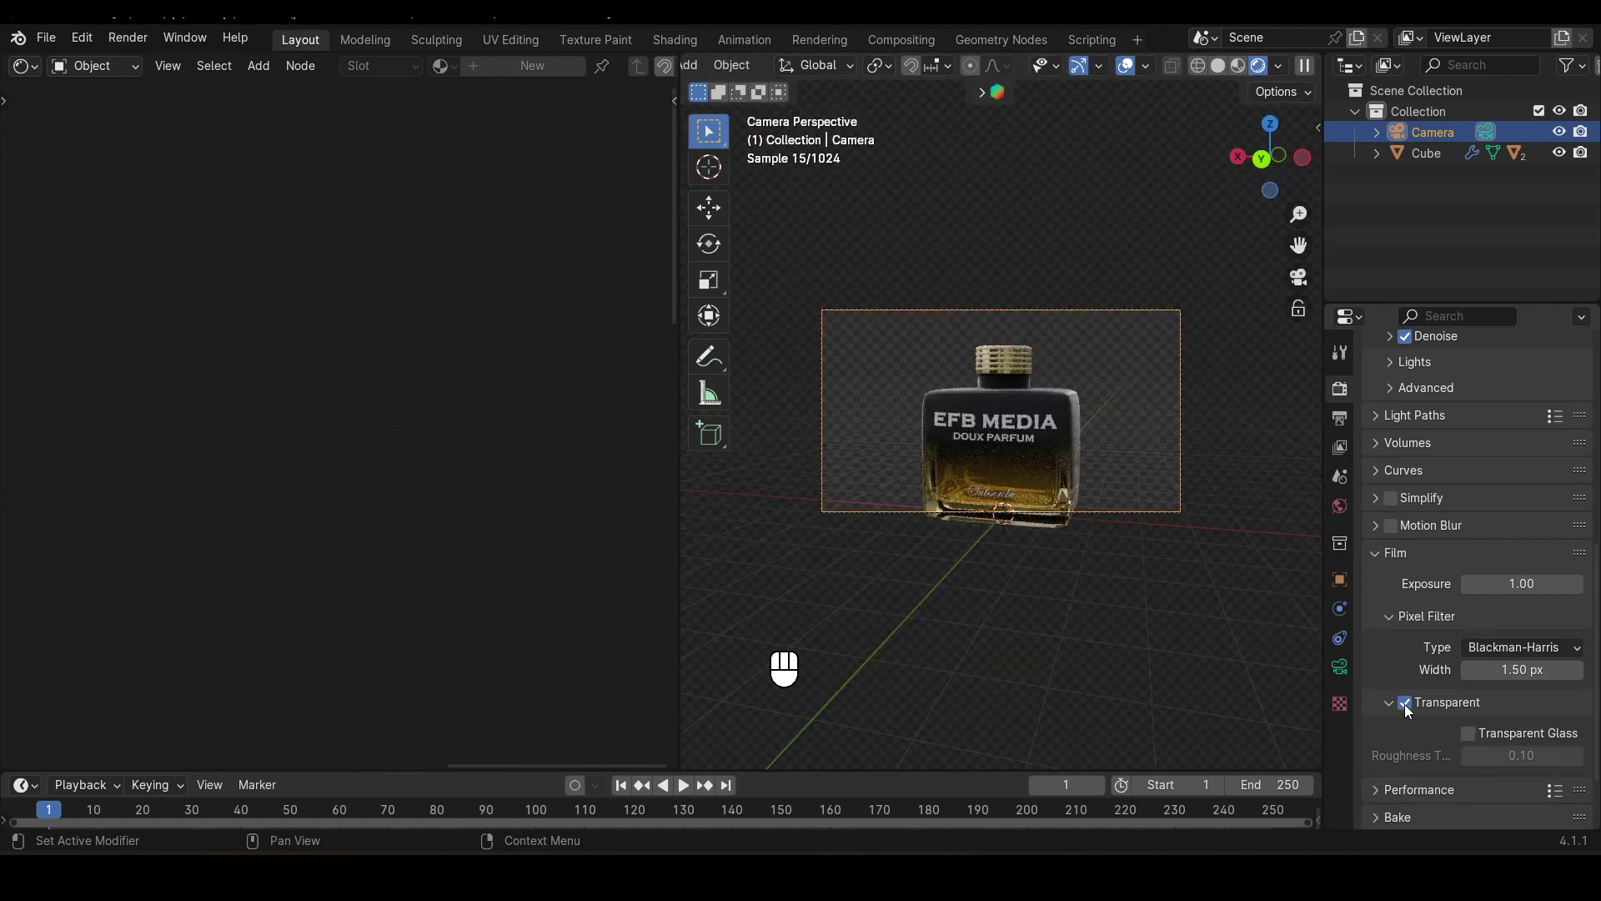
{"action": "key", "text": "g"}
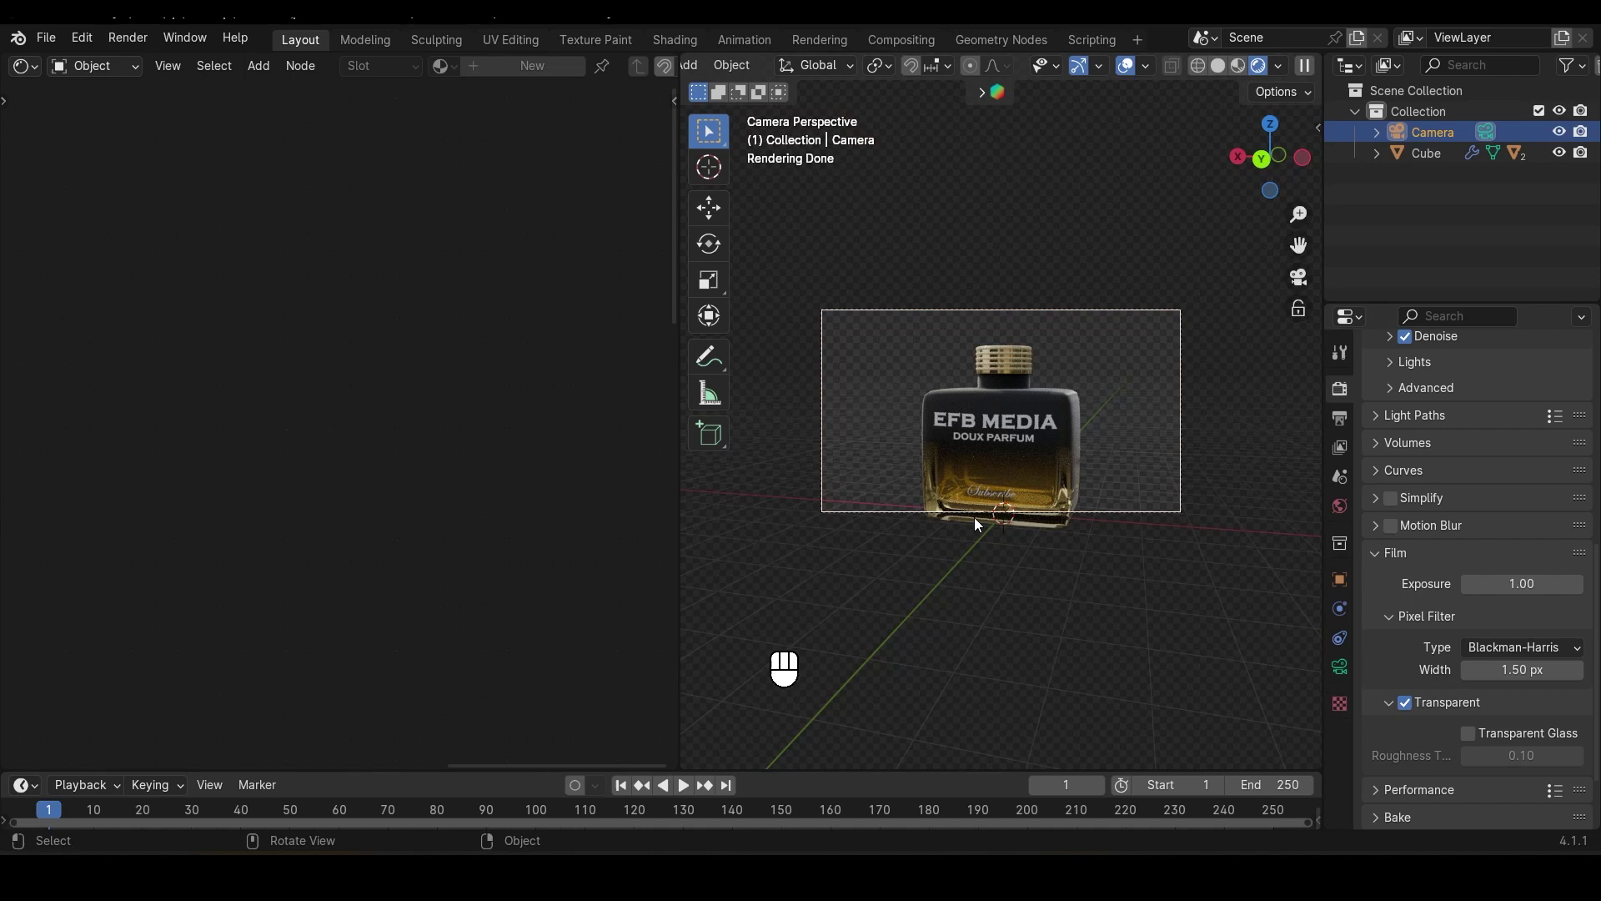
{"action": "scroll", "coordinate": [1018, 514], "scroll_direction": "up", "scroll_amount": 4}
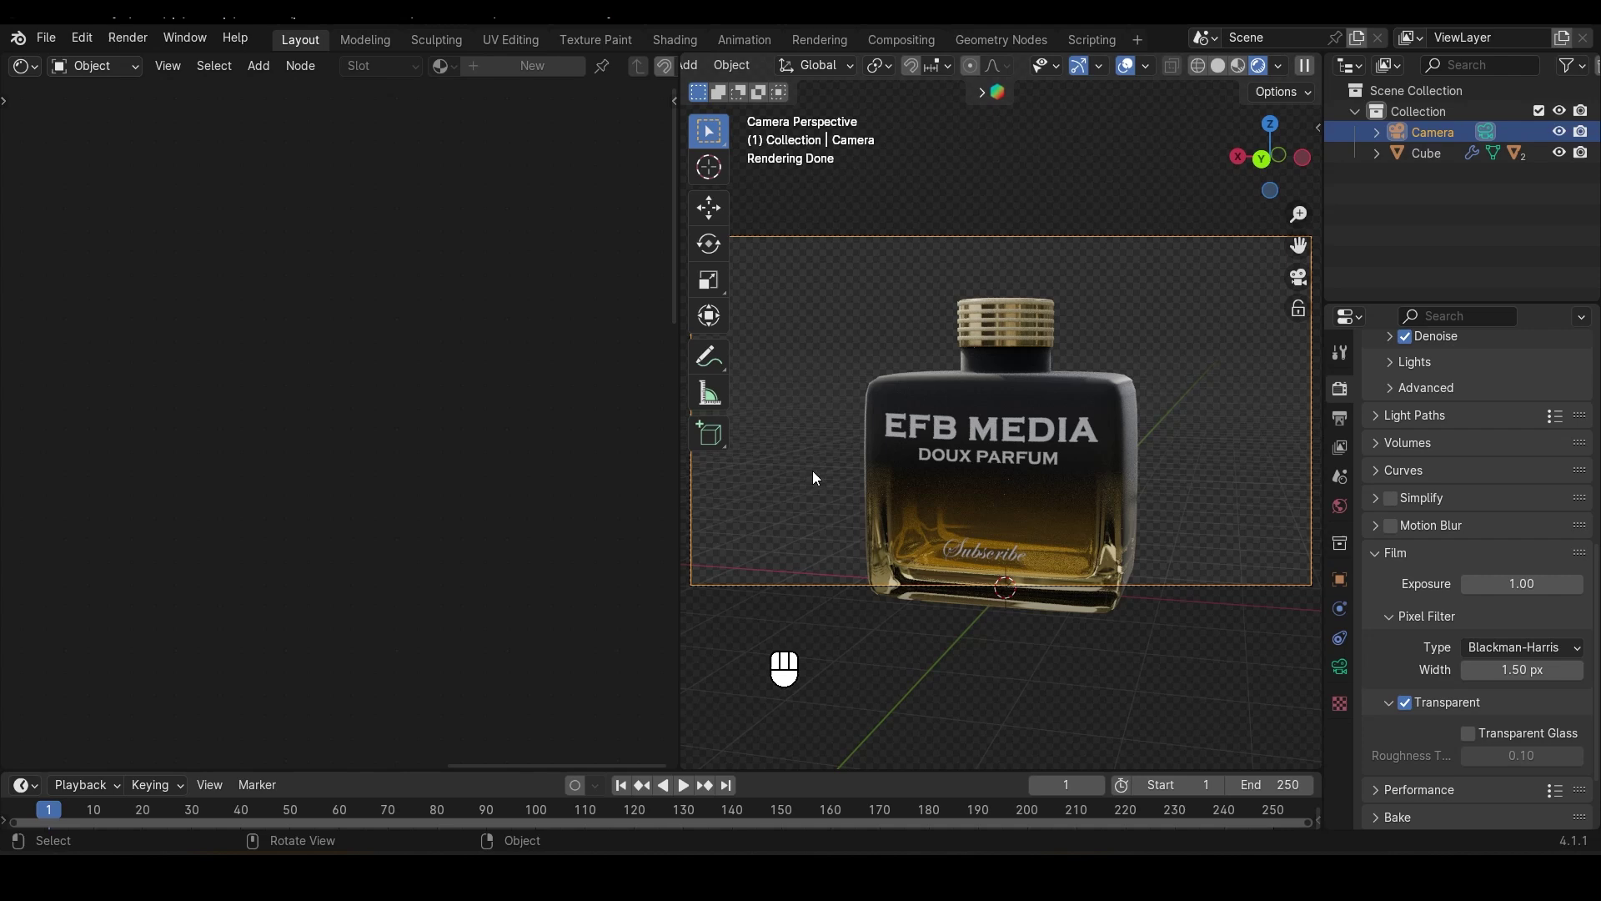
{"action": "scroll", "coordinate": [1062, 584], "scroll_direction": "down", "scroll_amount": 4}
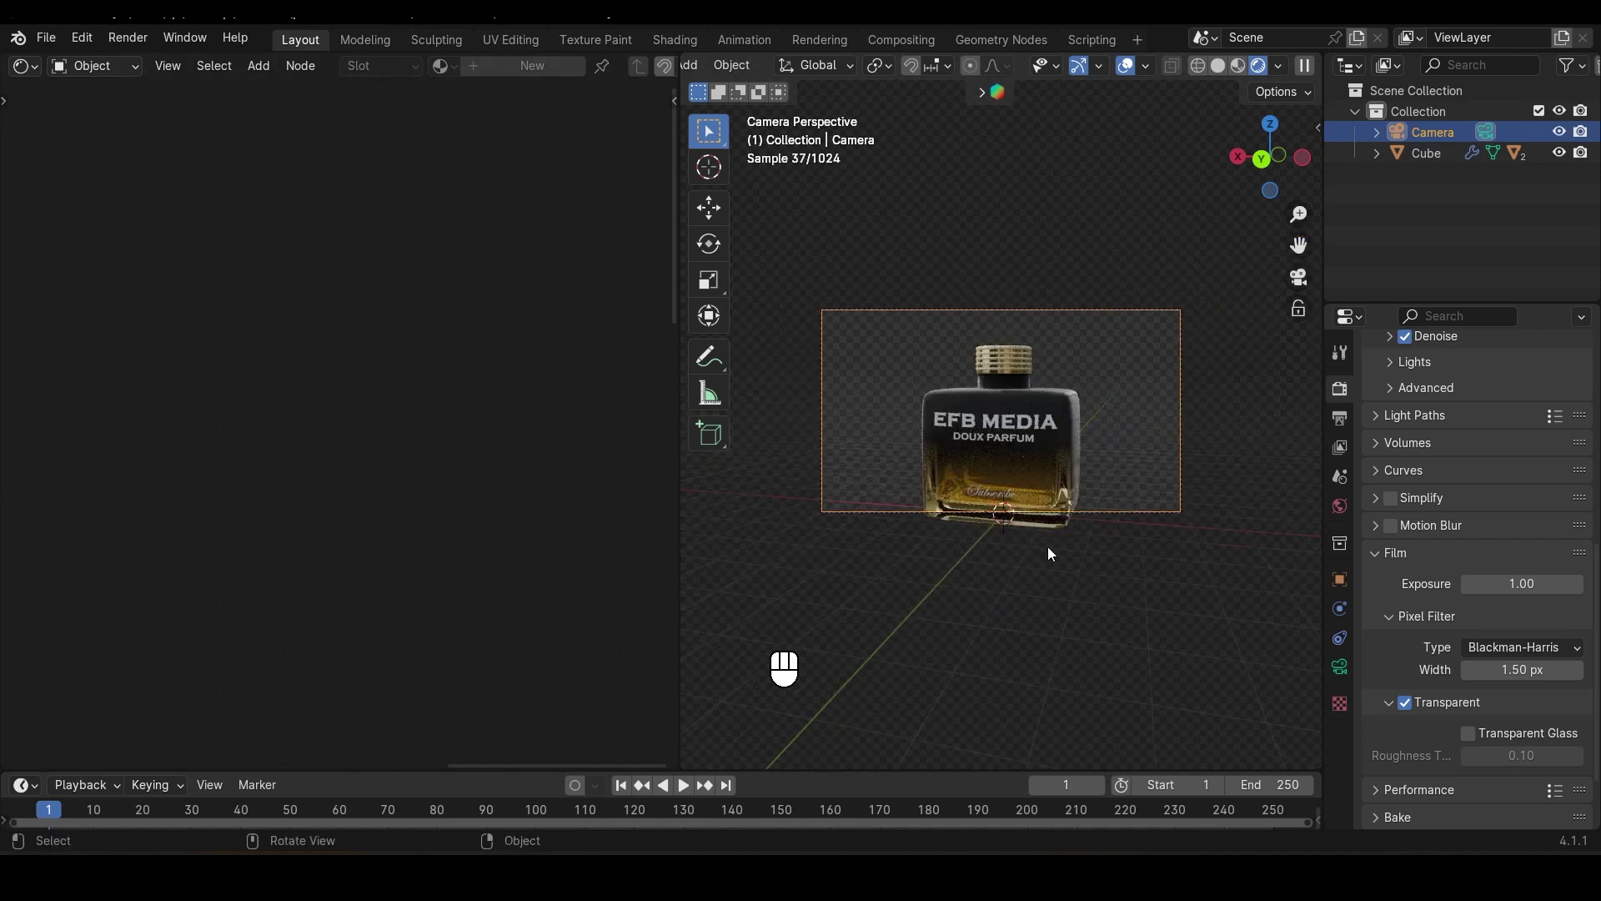
Add a plane beneath the bottle and scale it up uniformly into a large floor
{"action": "key", "text": "shift+a"}
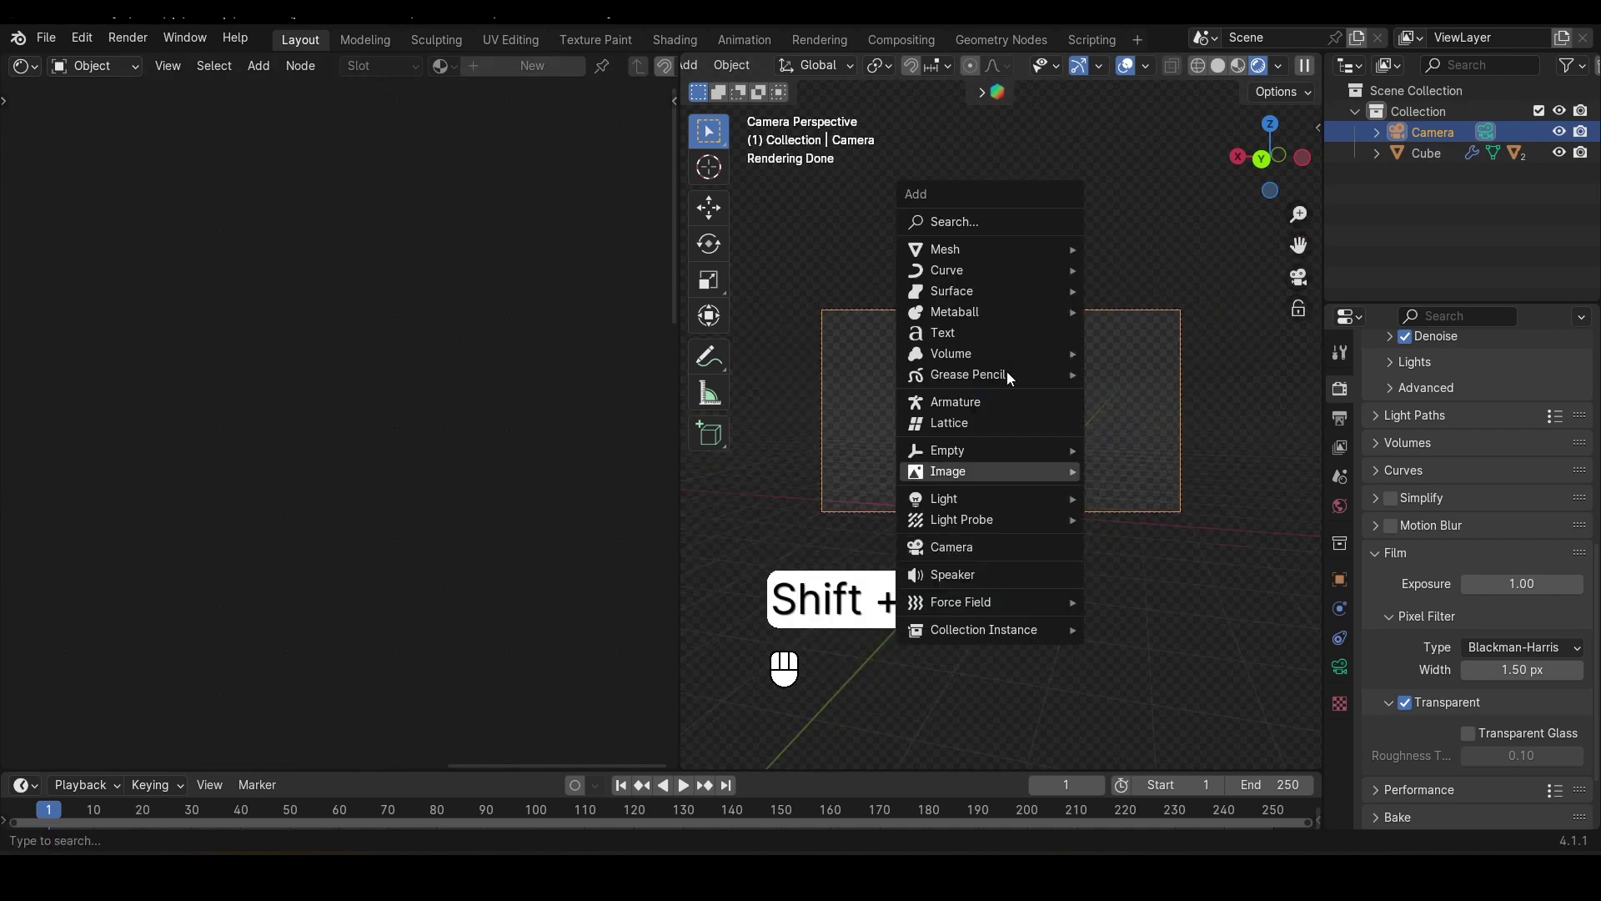
{"action": "mouse_move", "coordinate": [1081, 251]}
{"action": "left_click", "coordinate": [1133, 248]}
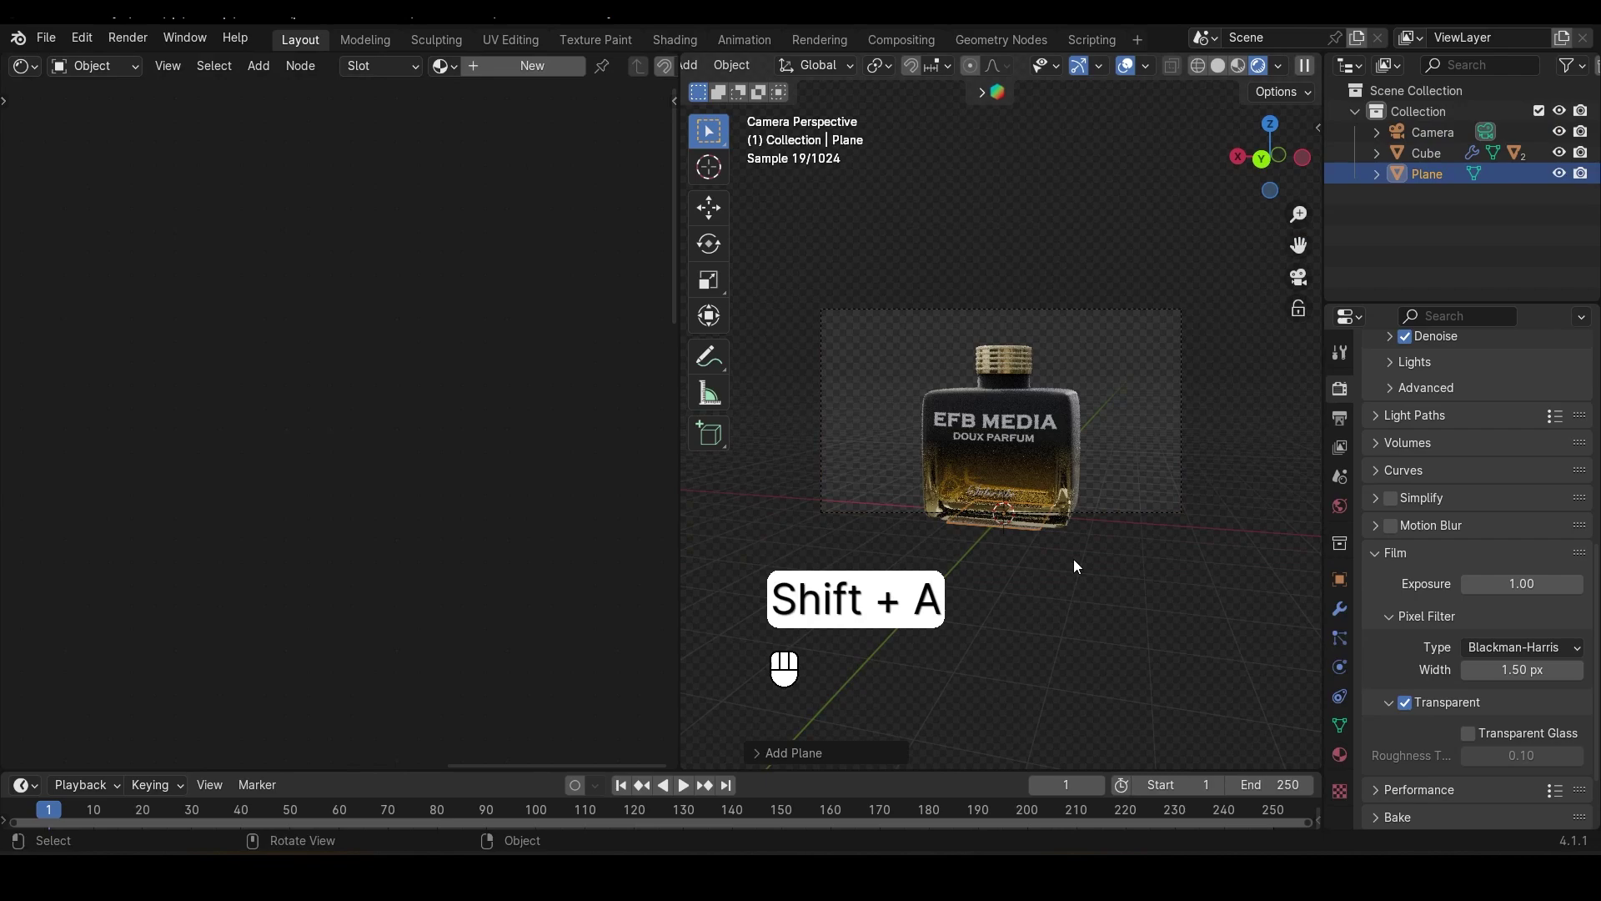
{"action": "key", "text": "s"}
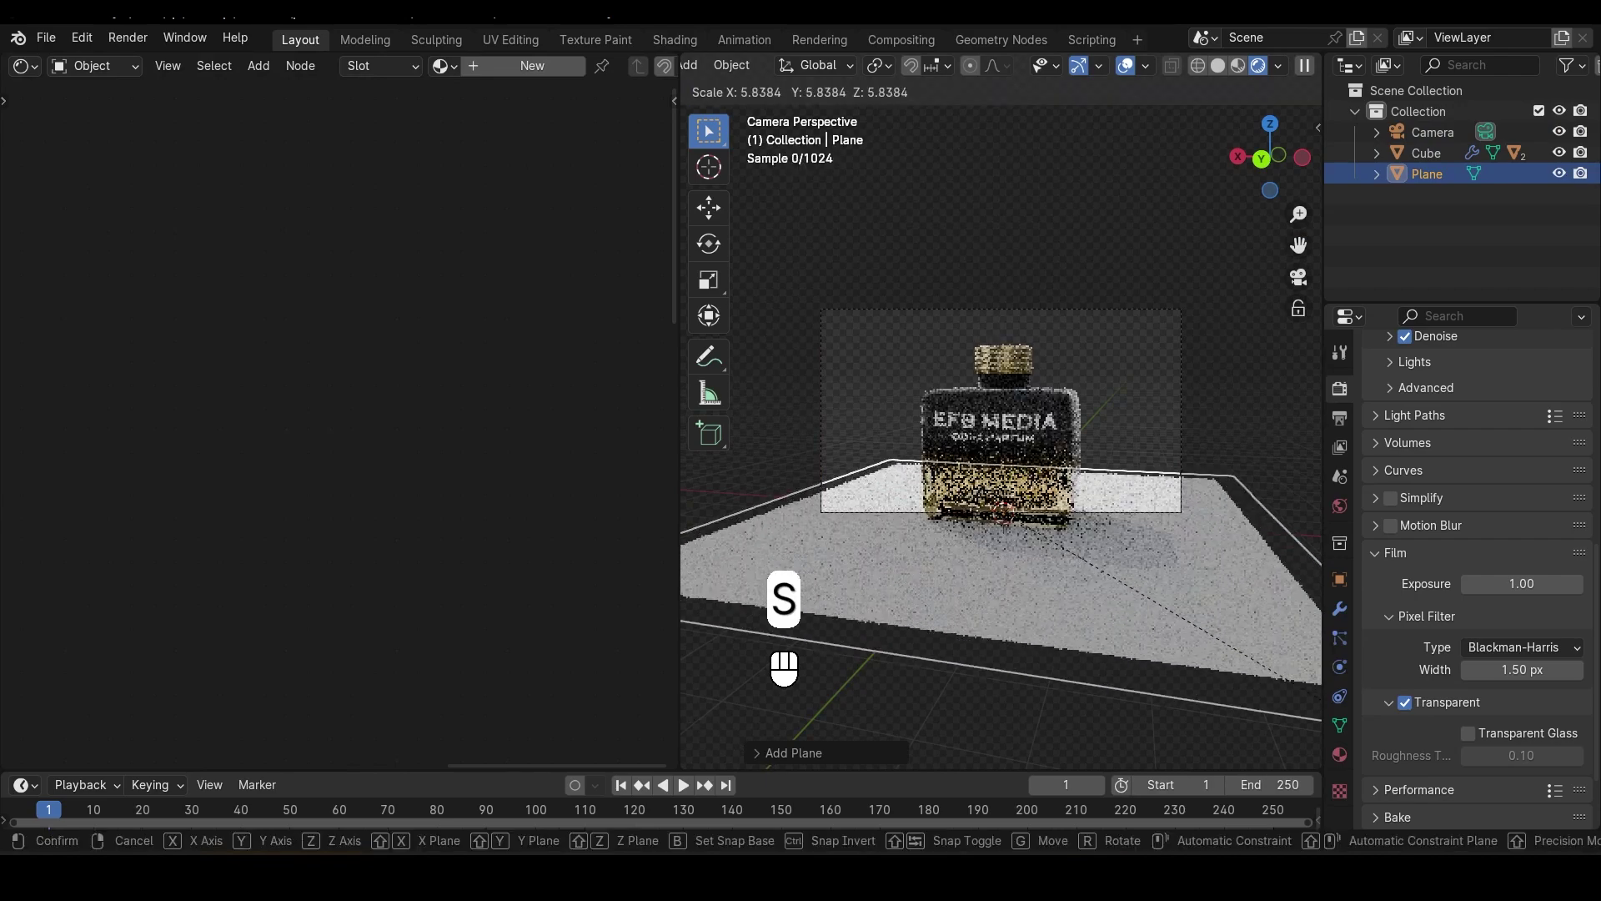
{"action": "left_click", "coordinate": [1097, 202]}
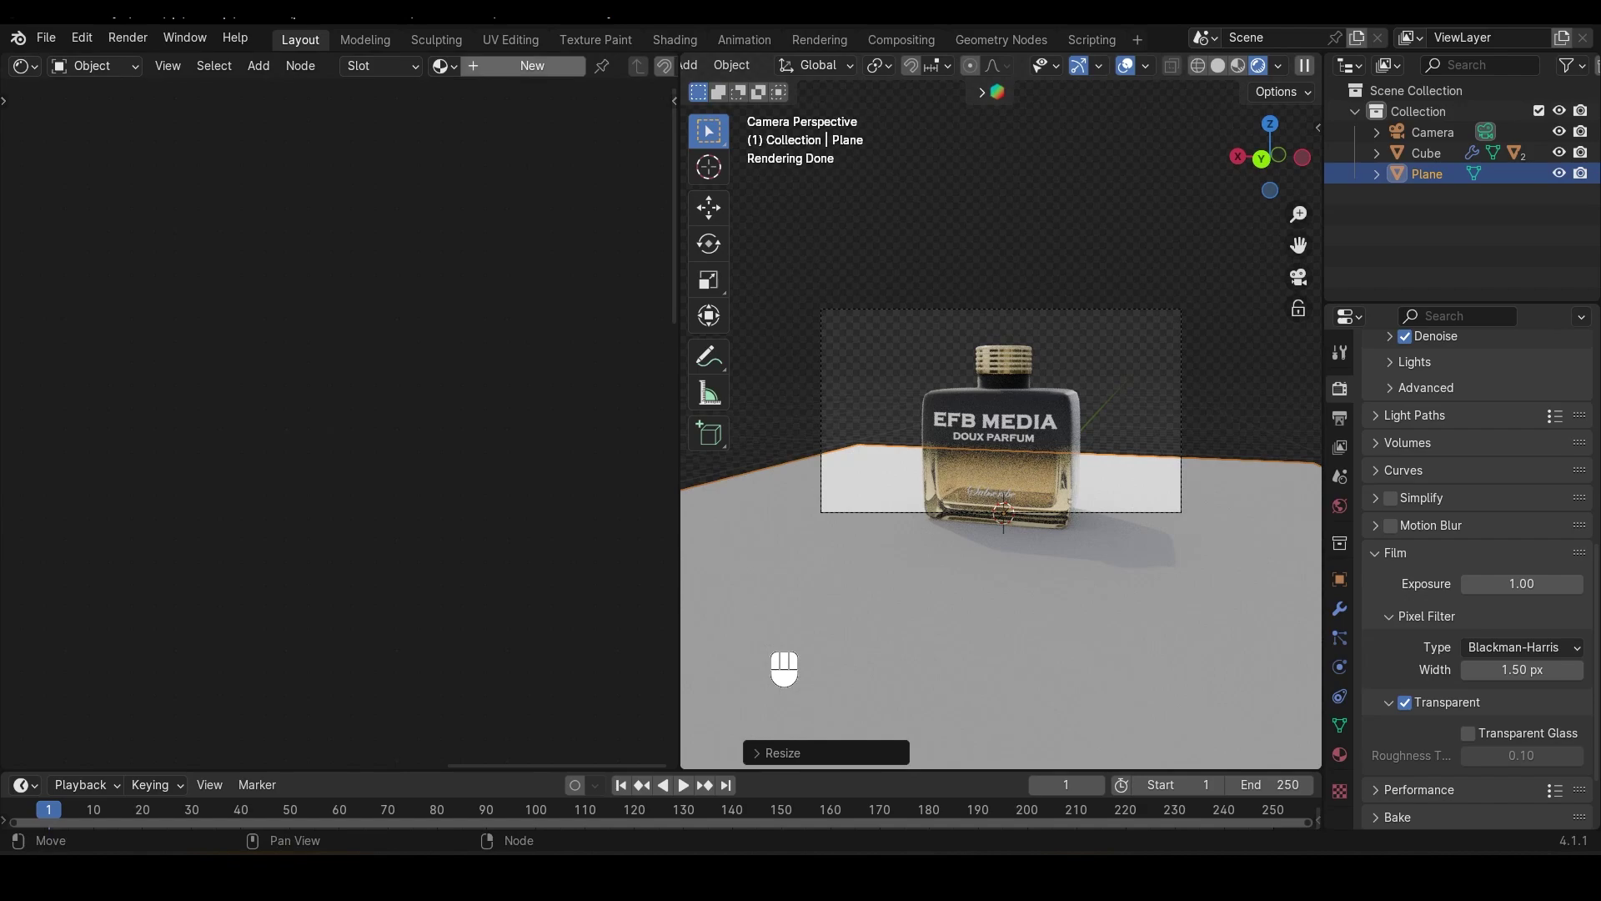
Create a new material for the floor plane and bring its Principled BSDF node into view
{"action": "left_click", "coordinate": [517, 60]}
{"action": "scroll", "coordinate": [407, 587], "scroll_direction": "up", "scroll_amount": 3}
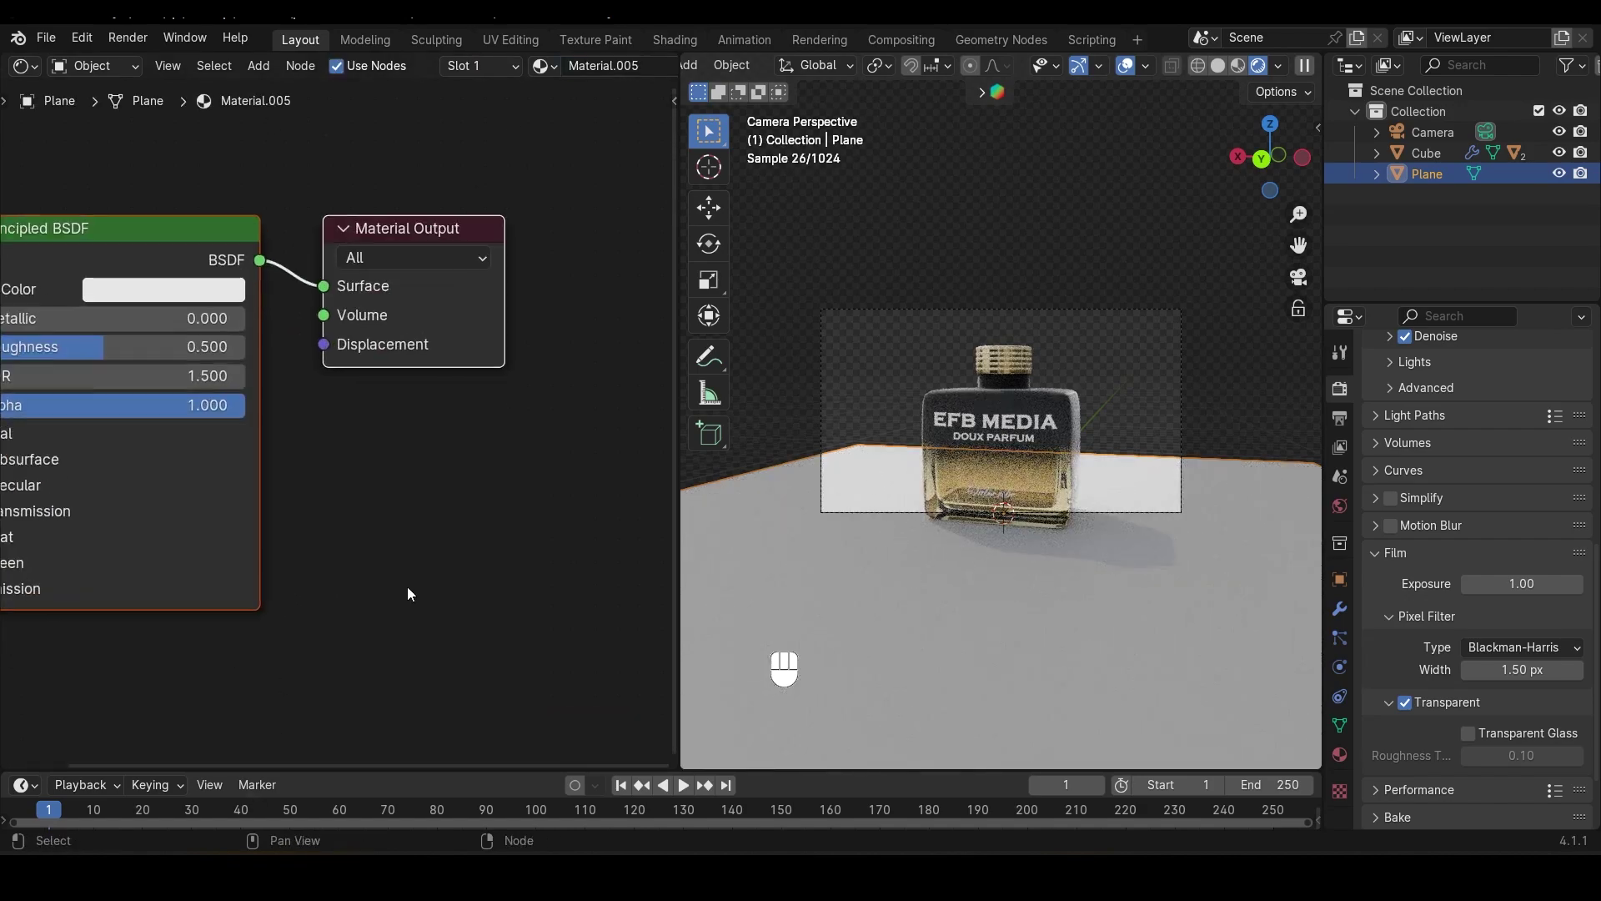
{"action": "left_click", "coordinate": [440, 297]}
{"action": "left_click_drag", "start_coordinate": [590, 388], "coordinate": [593, 405]}
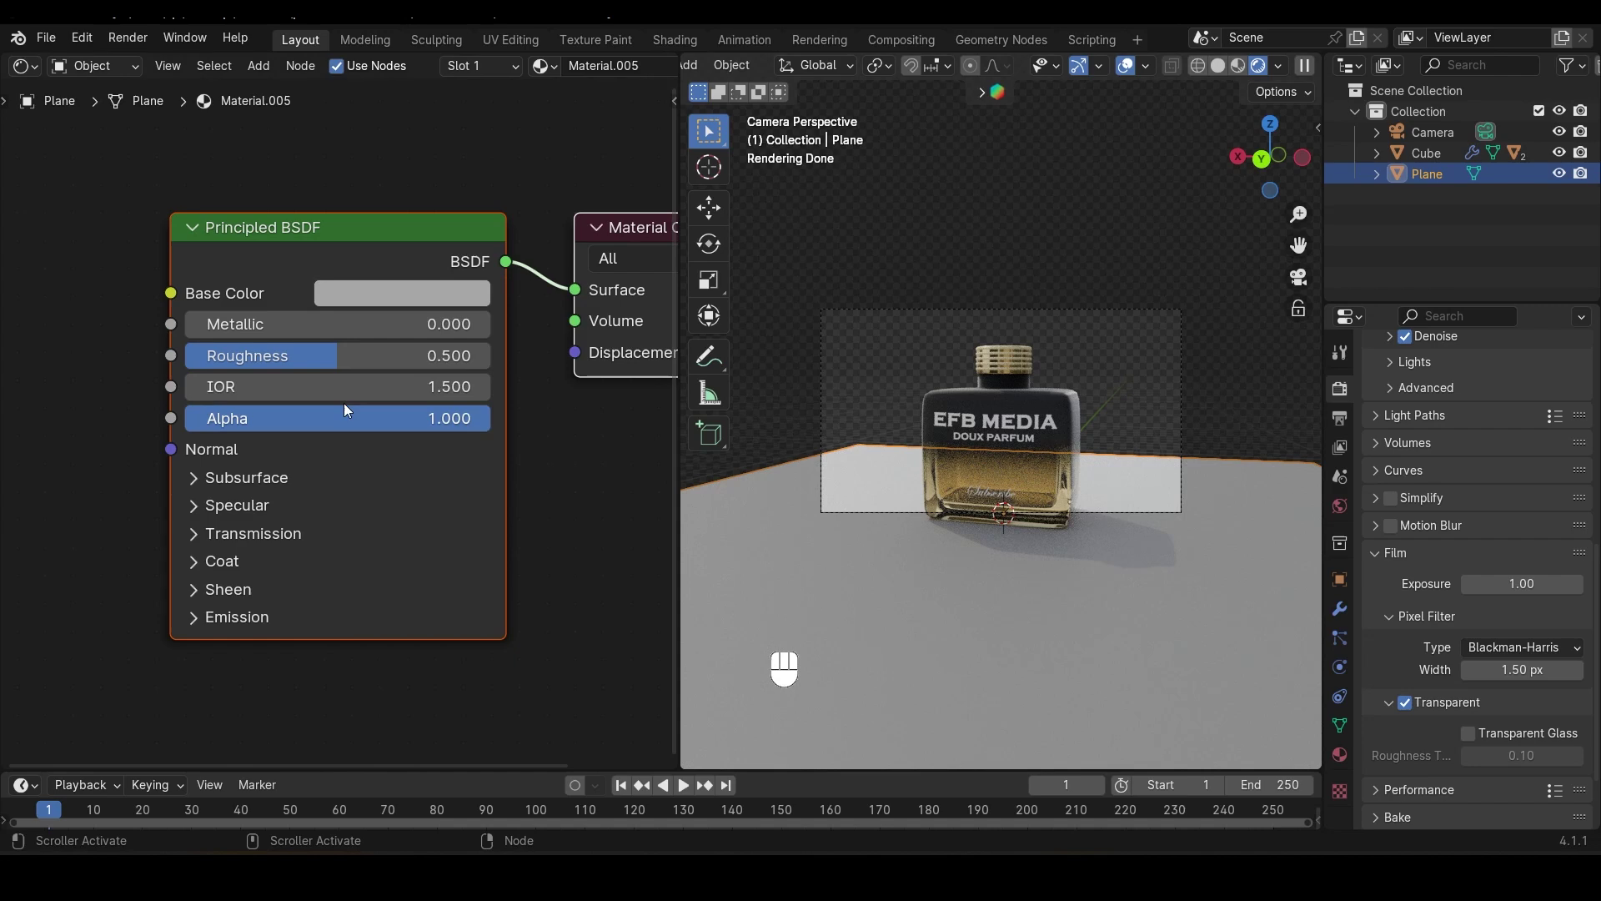
Turn the shader editor area into a second 3D viewport showing the bottle and the floor
{"action": "left_click", "coordinate": [24, 65]}
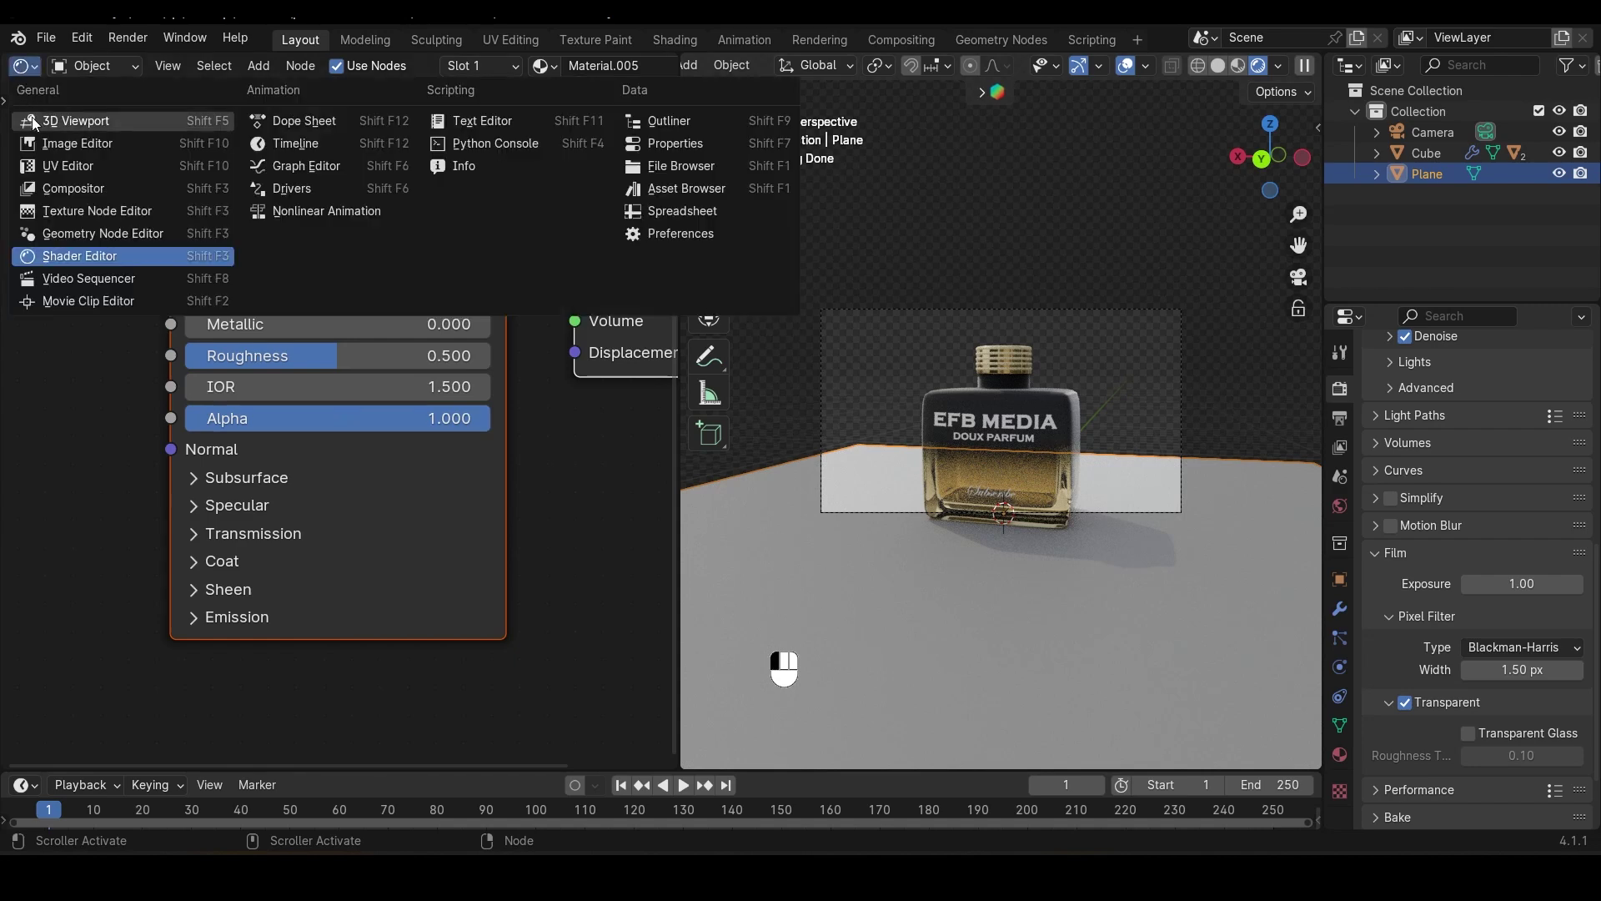
{"action": "left_click", "coordinate": [58, 119]}
{"action": "middle_click_drag", "start_coordinate": [432, 520], "coordinate": [581, 555]}
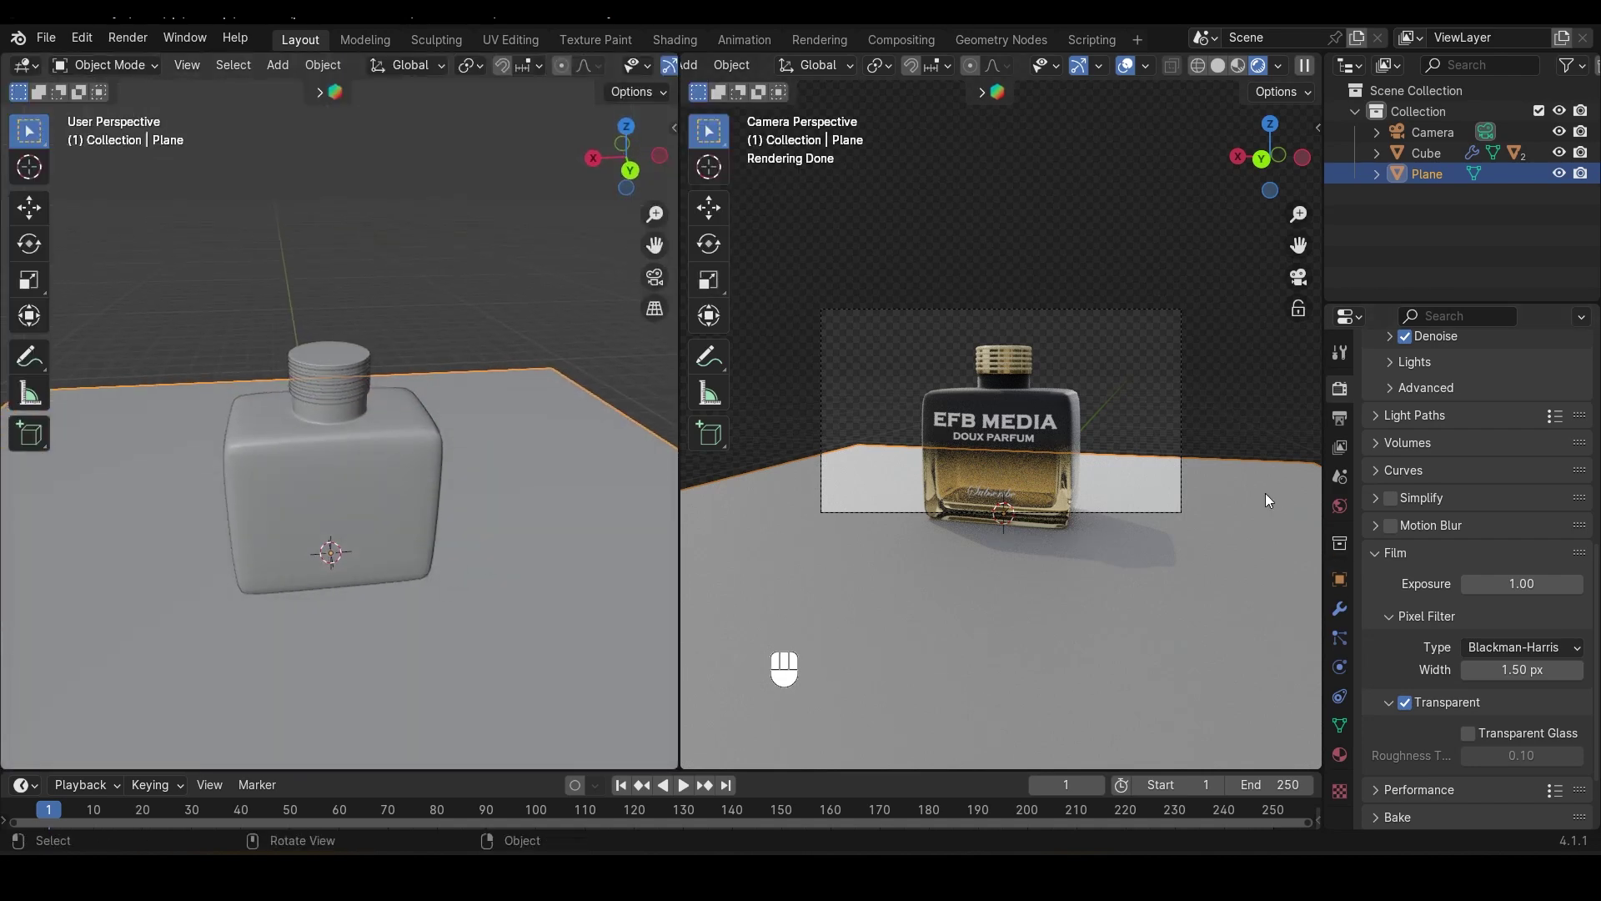
Lock the camera to the view, reframe it so the whole bottle fits inside the frame, and release the lock
{"action": "key", "text": "n"}
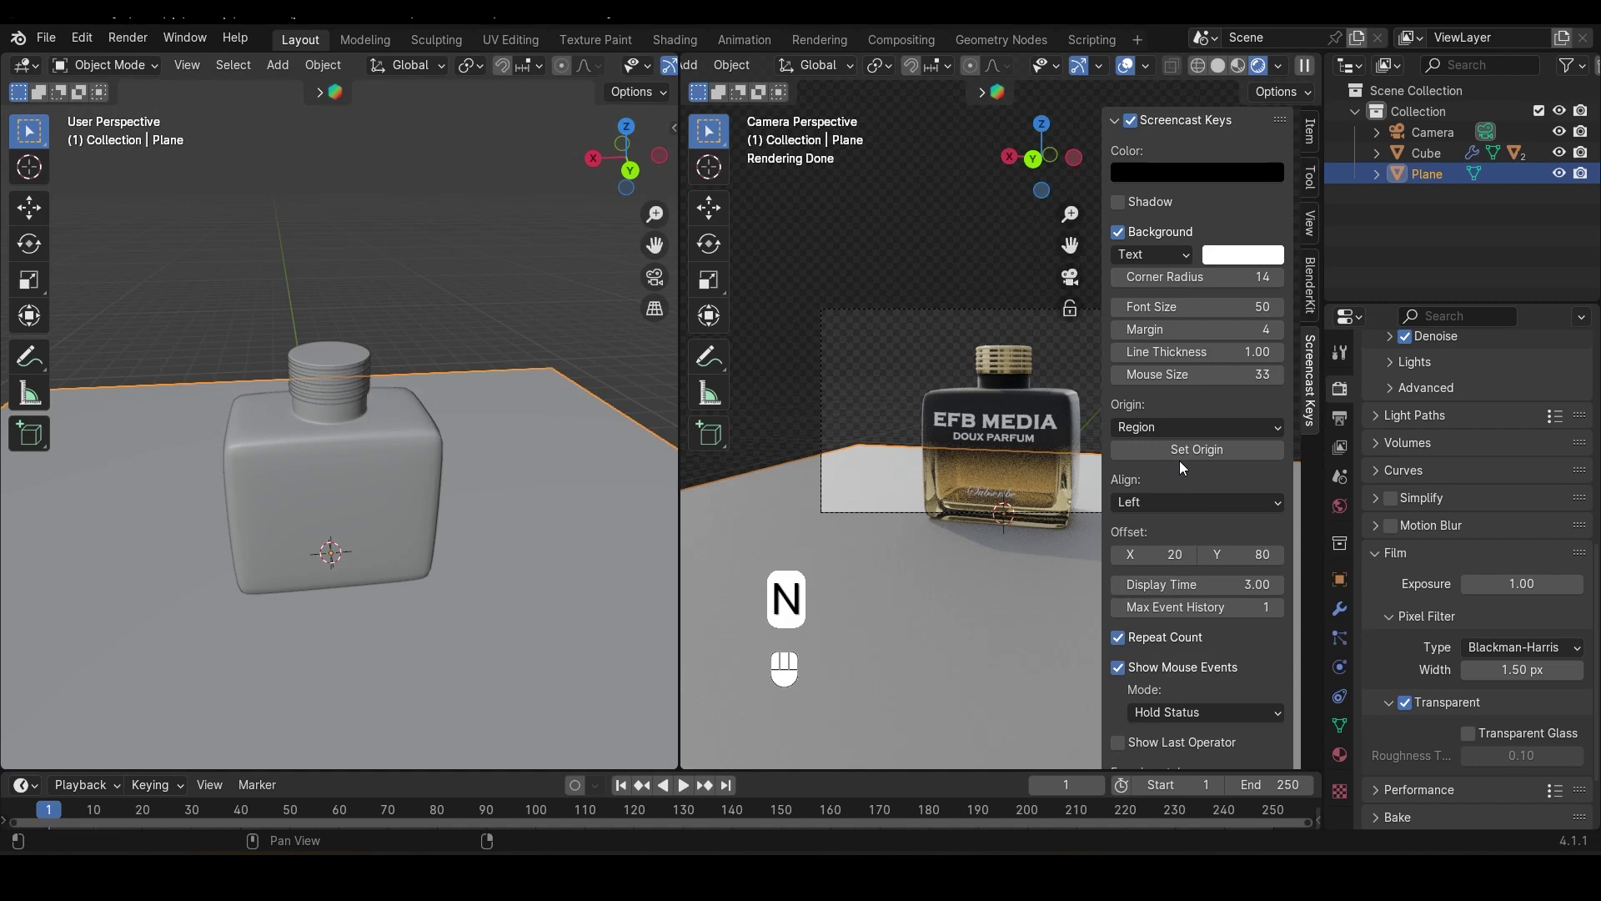
{"action": "left_click", "coordinate": [1307, 237]}
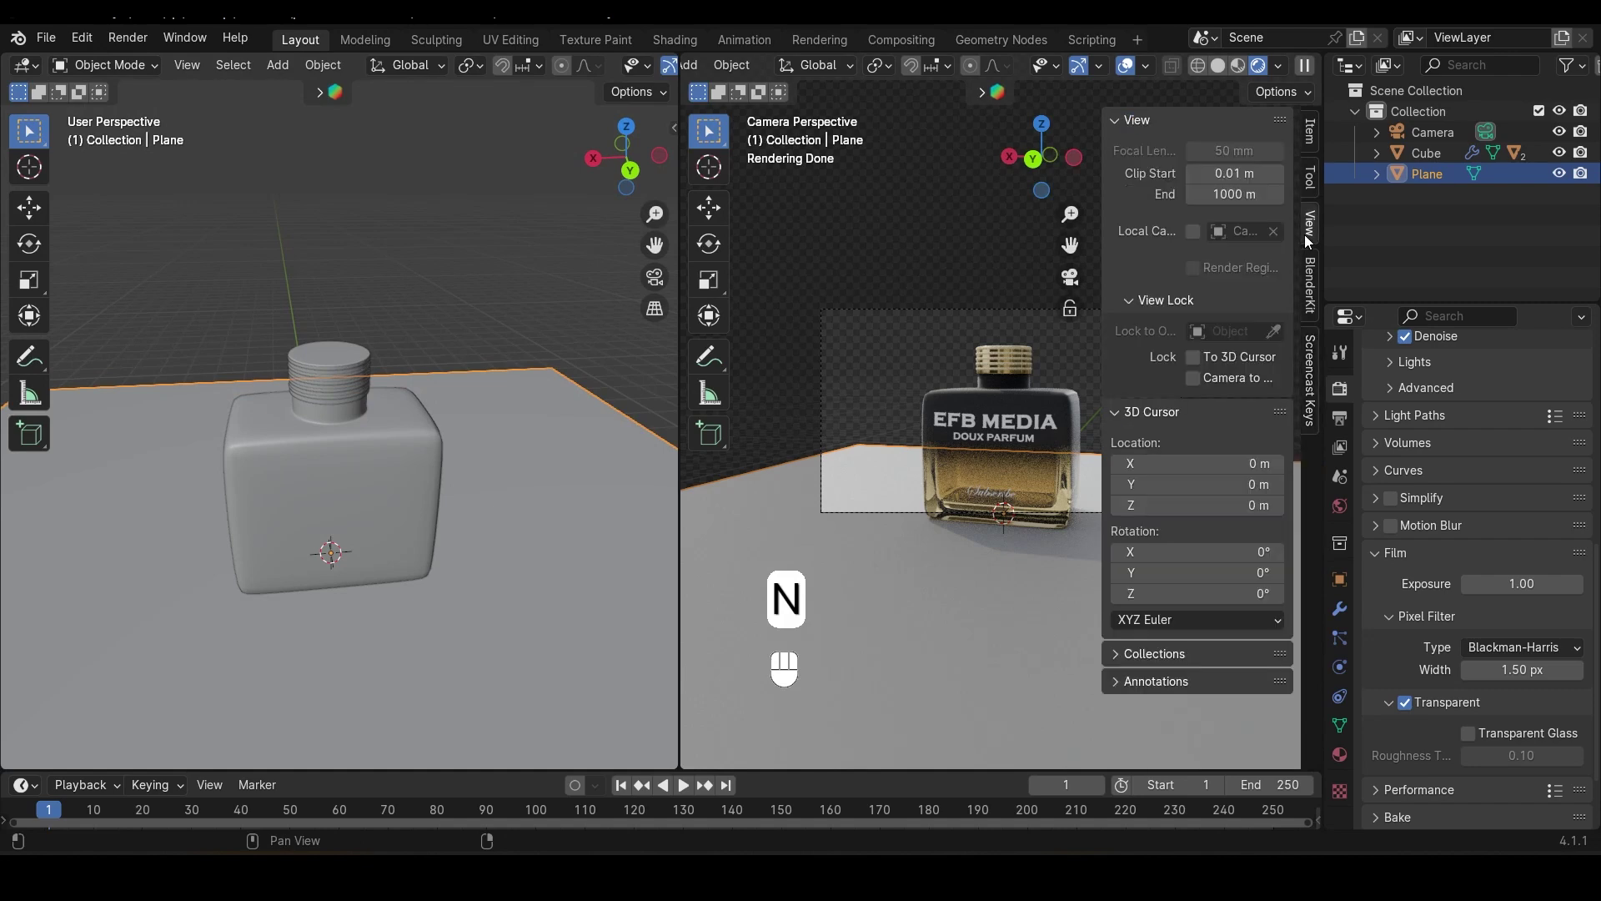
{"action": "left_click", "coordinate": [1193, 378]}
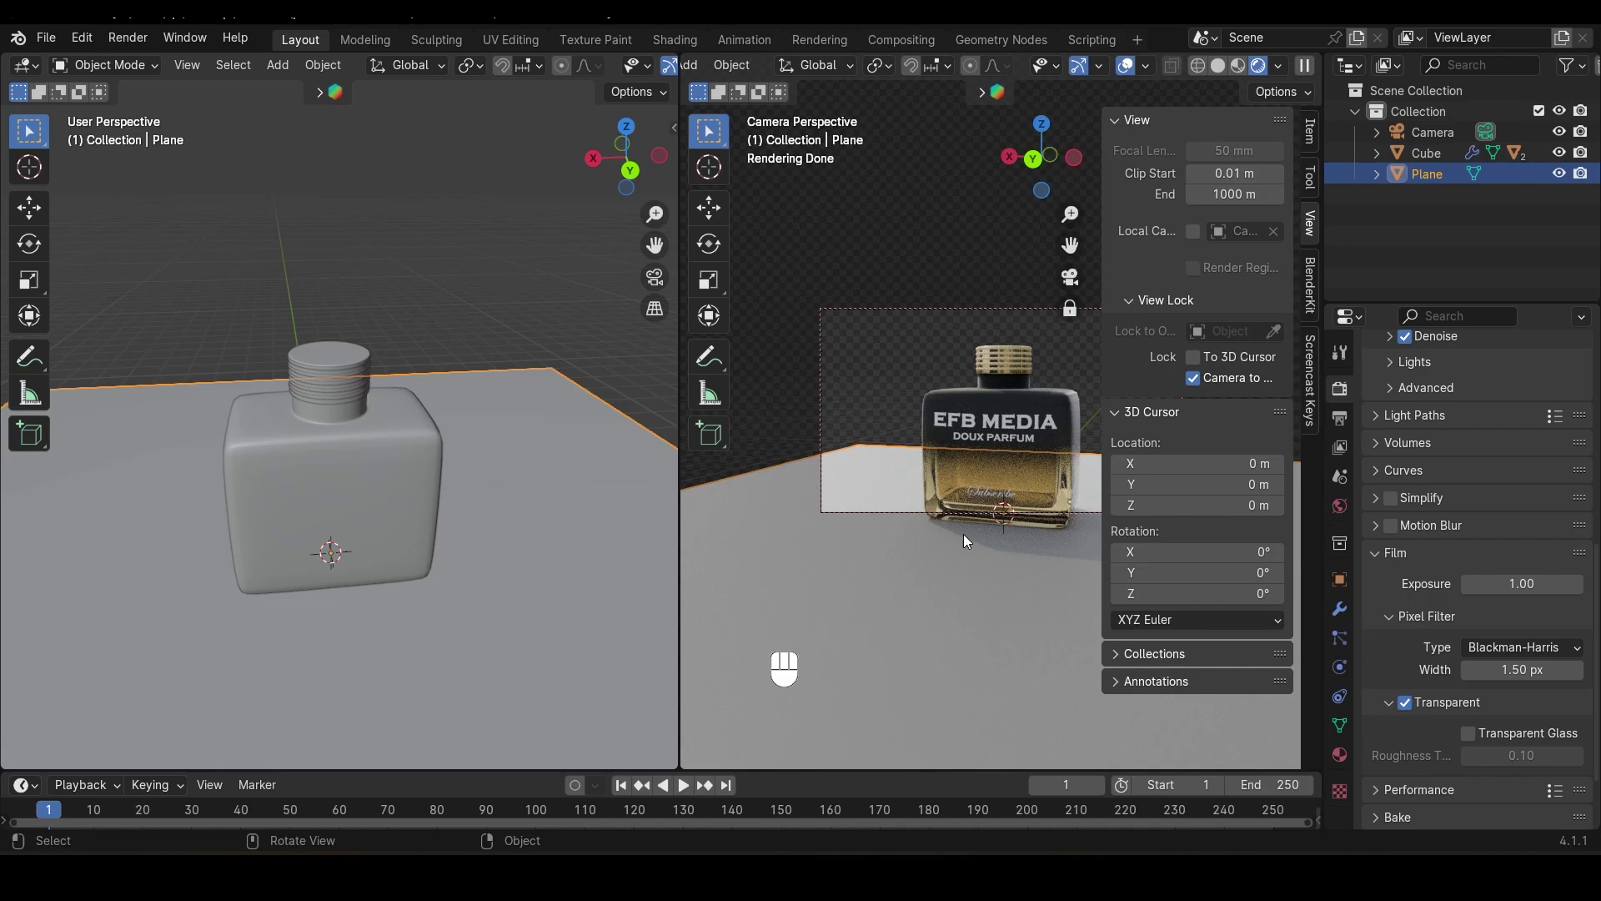
{"action": "key", "text": "n"}
{"action": "middle_click_drag", "start_coordinate": [1045, 565], "coordinate": [1104, 472], "text": "shift"}
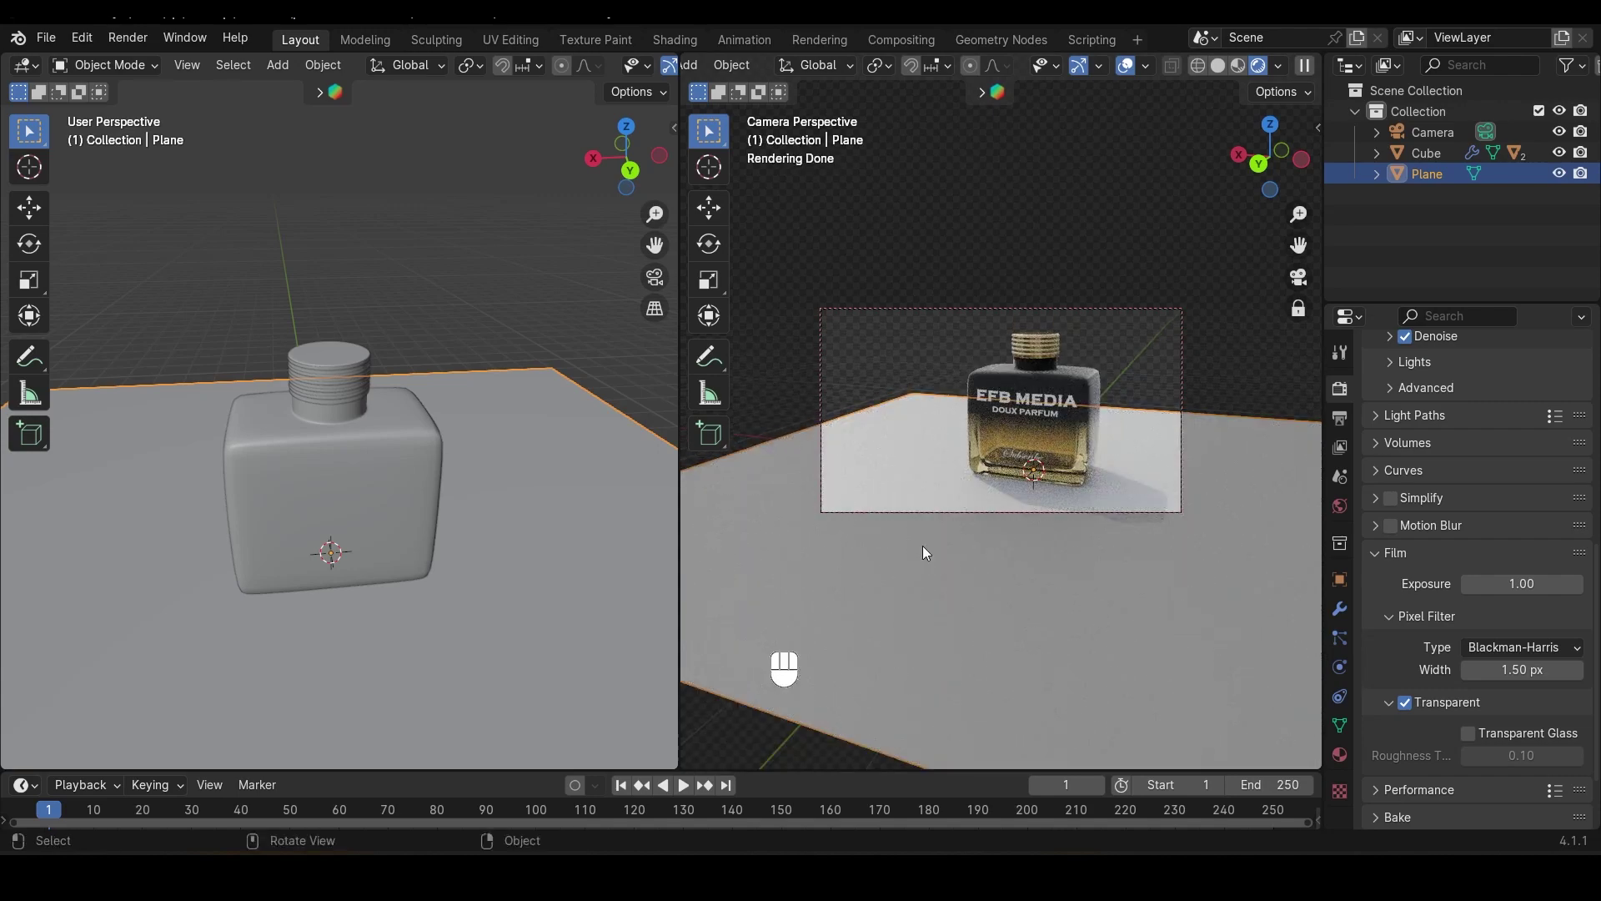
{"action": "key", "text": "n"}
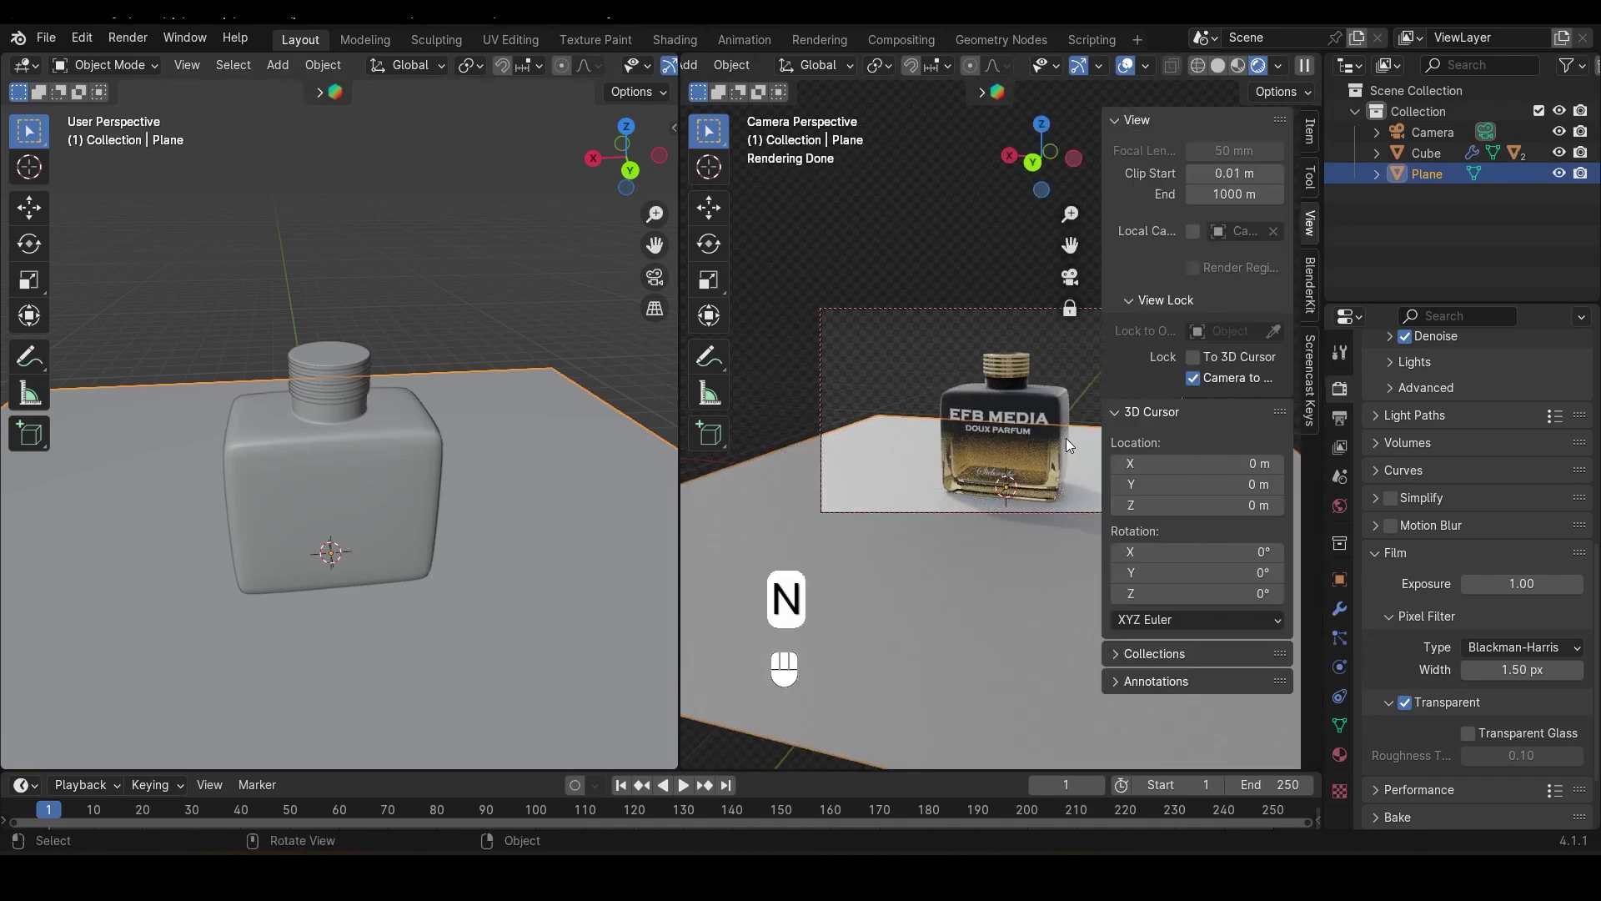
{"action": "left_click", "coordinate": [1191, 382]}
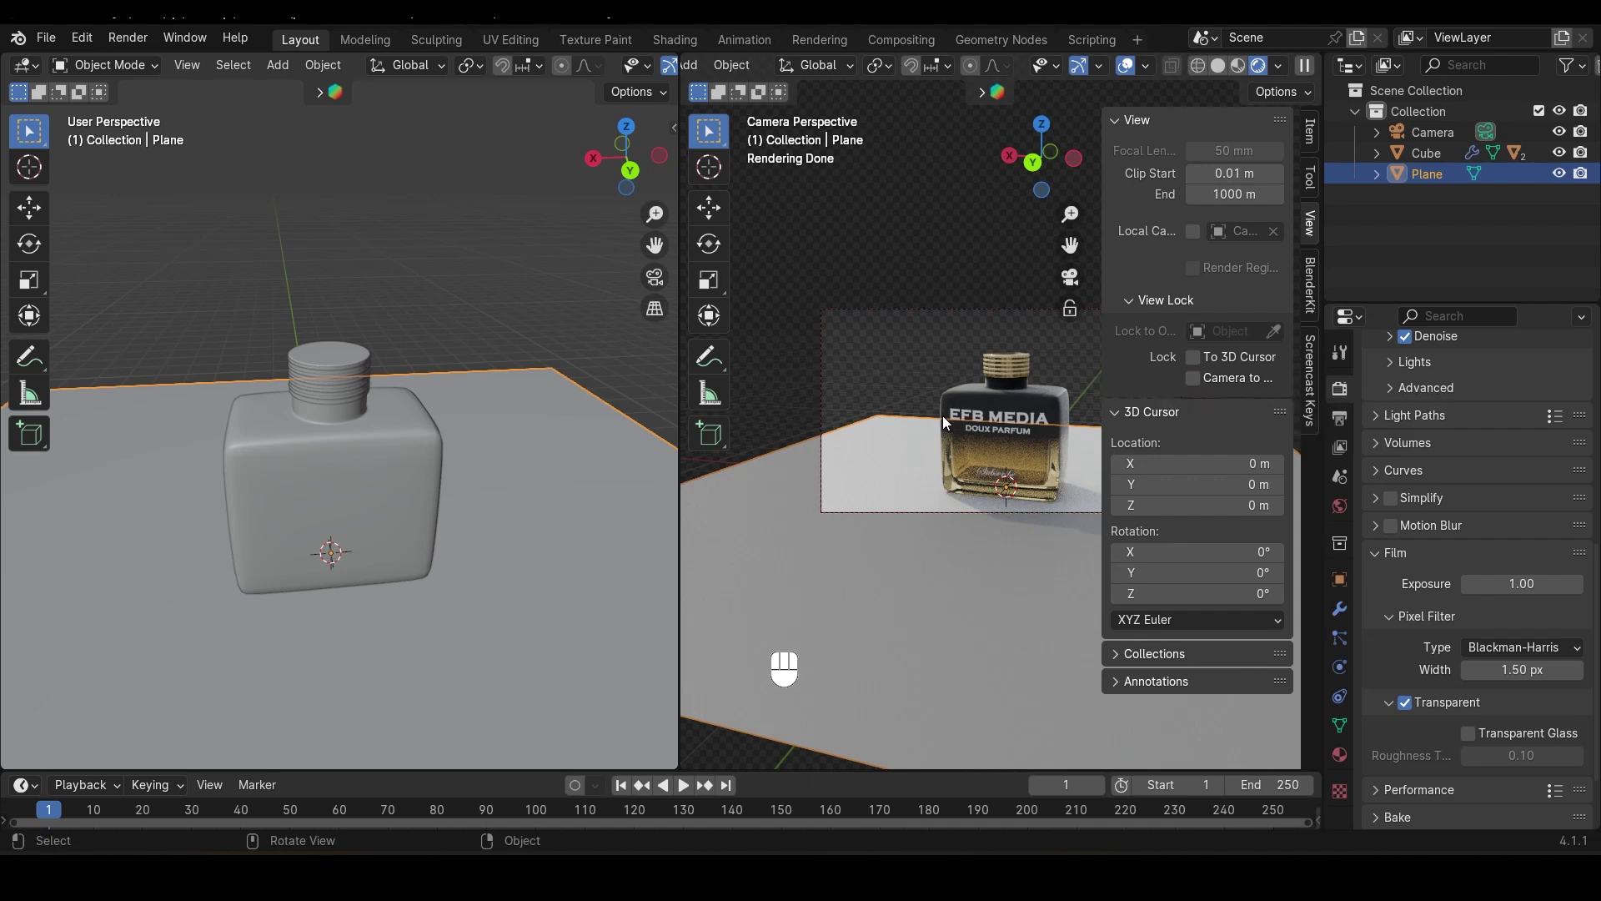
{"action": "key", "text": "n"}
Extrude the floor plane's edge behind the bottle straight up along Z to form a backdrop wall
{"action": "middle_click_drag", "start_coordinate": [353, 472], "coordinate": [347, 509]}
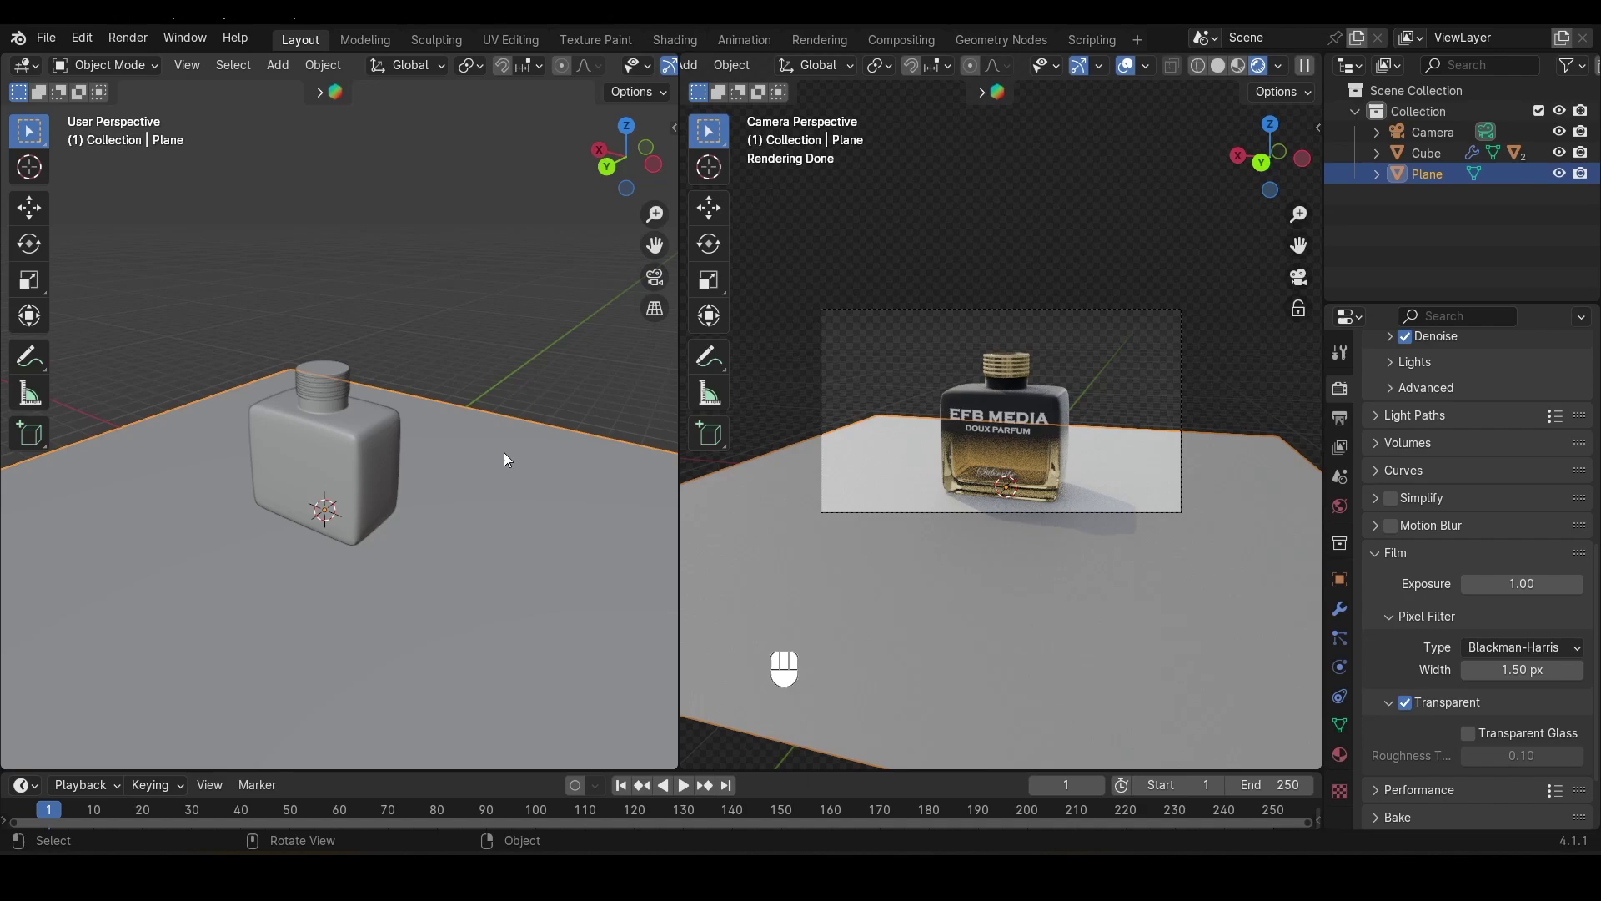
{"action": "middle_click_drag", "start_coordinate": [498, 461], "coordinate": [526, 485]}
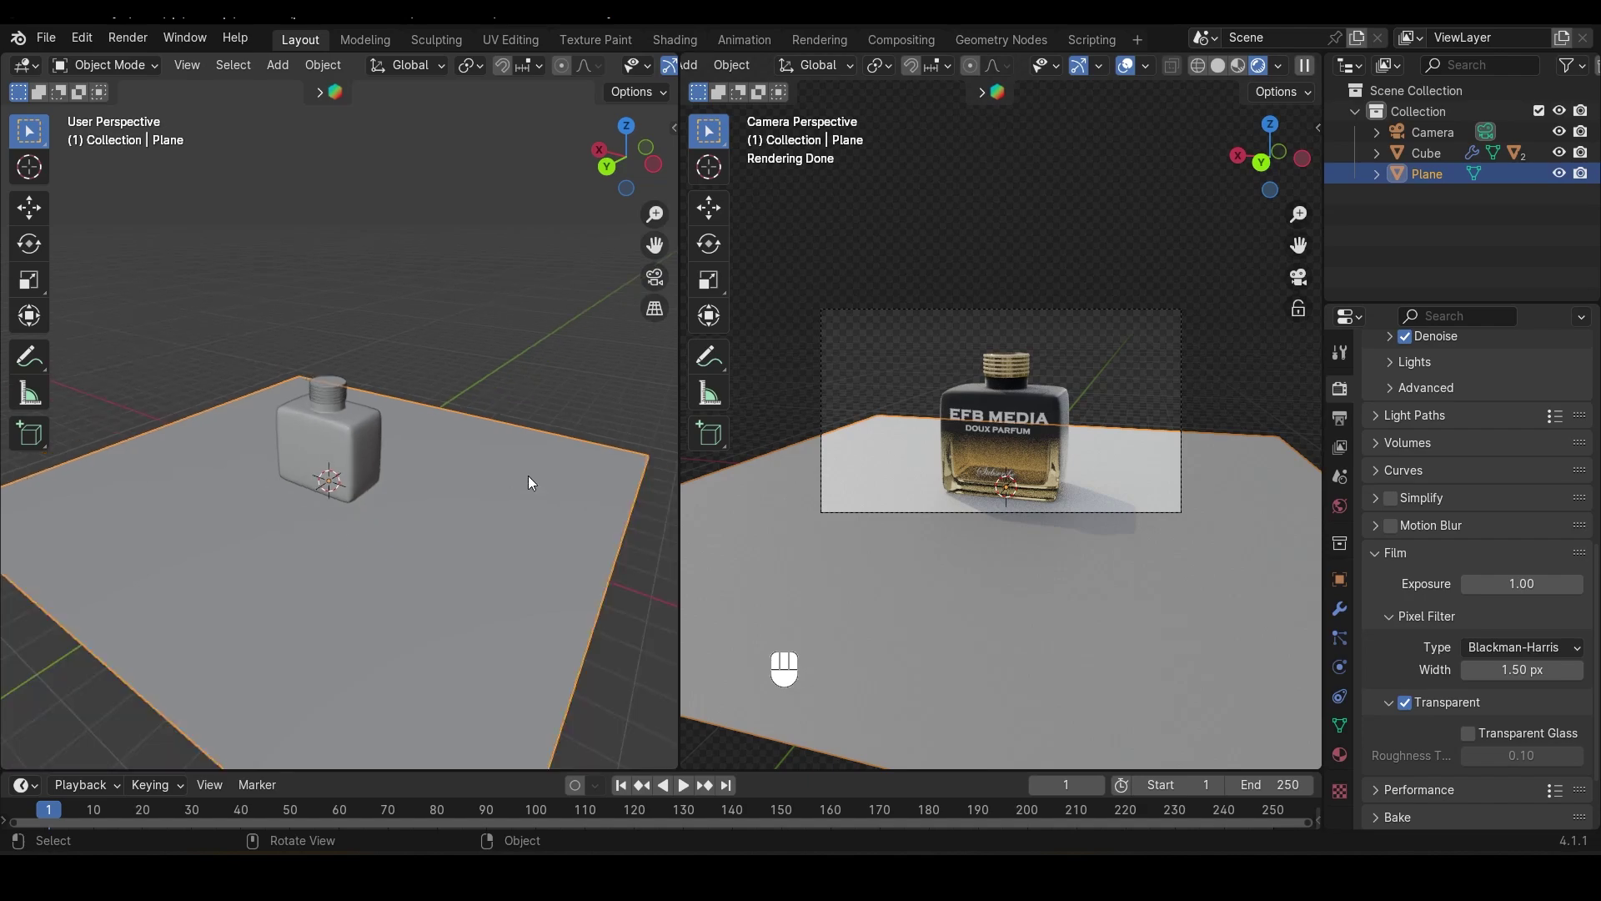
{"action": "key", "text": "Tab"}
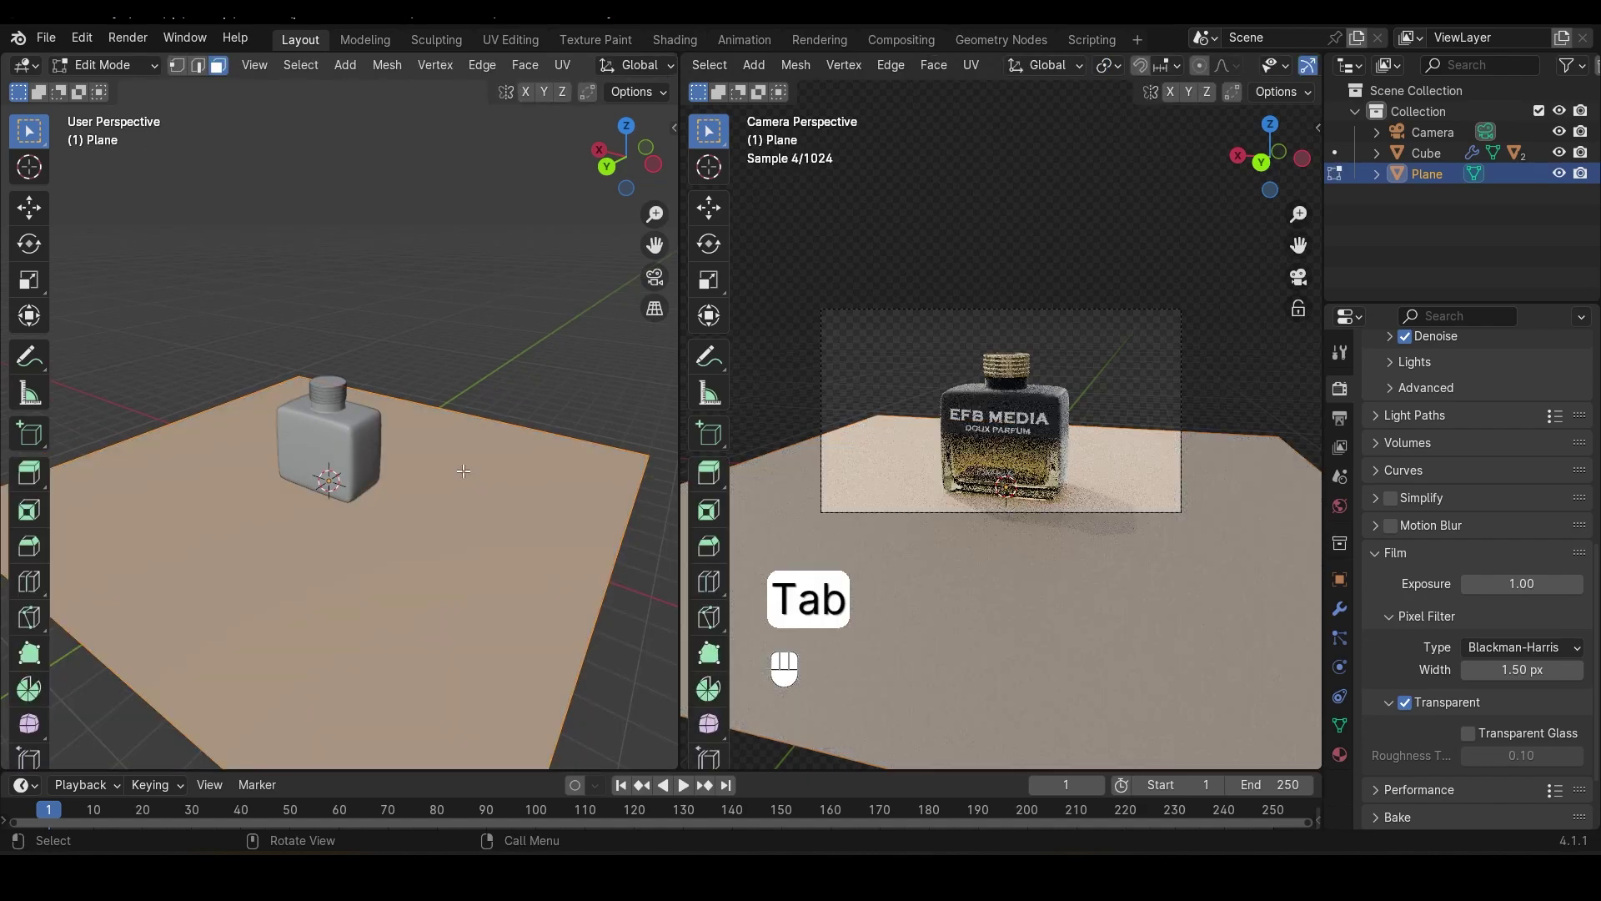
{"action": "left_click", "coordinate": [199, 65]}
{"action": "left_click", "coordinate": [574, 477]}
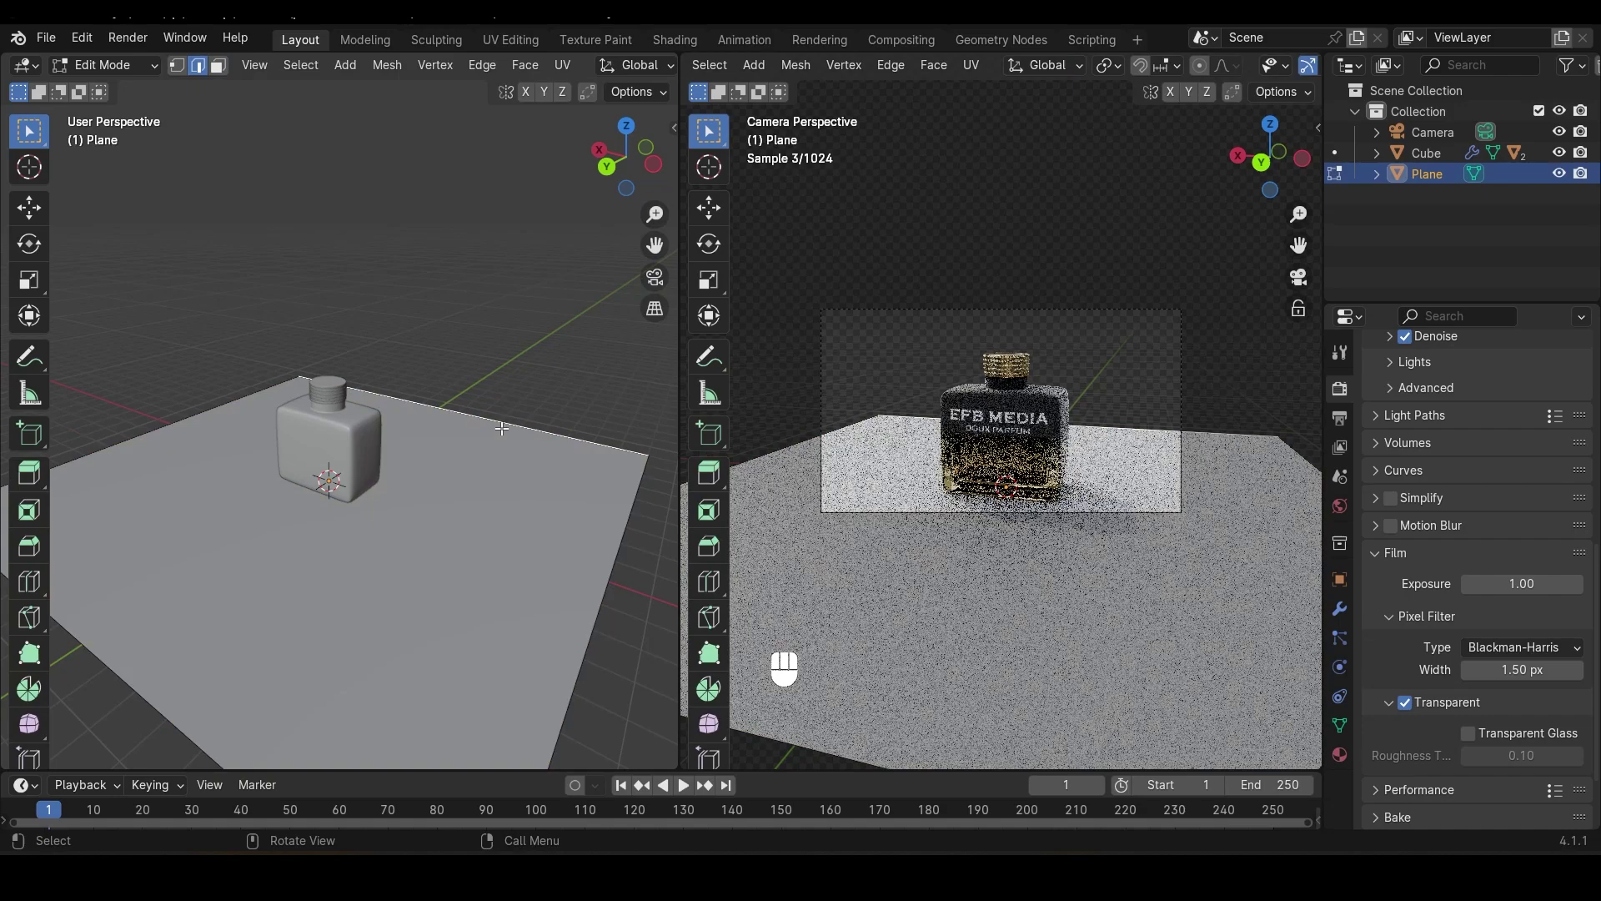
{"action": "key", "text": "e"}
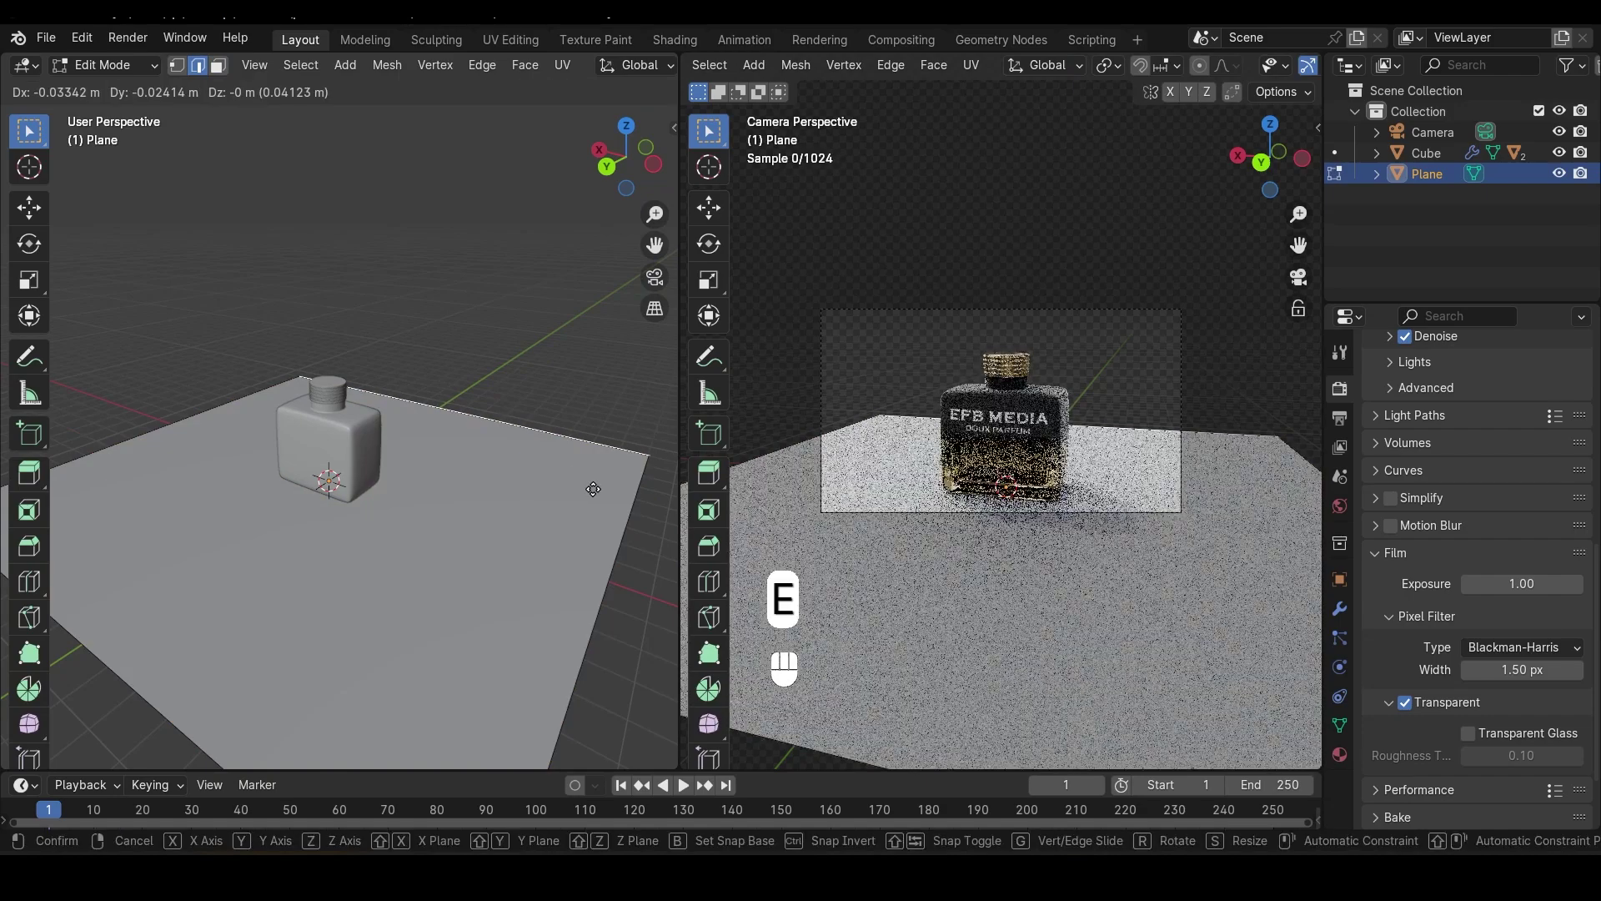
{"action": "key", "text": "z"}
{"action": "left_click", "coordinate": [626, 267]}
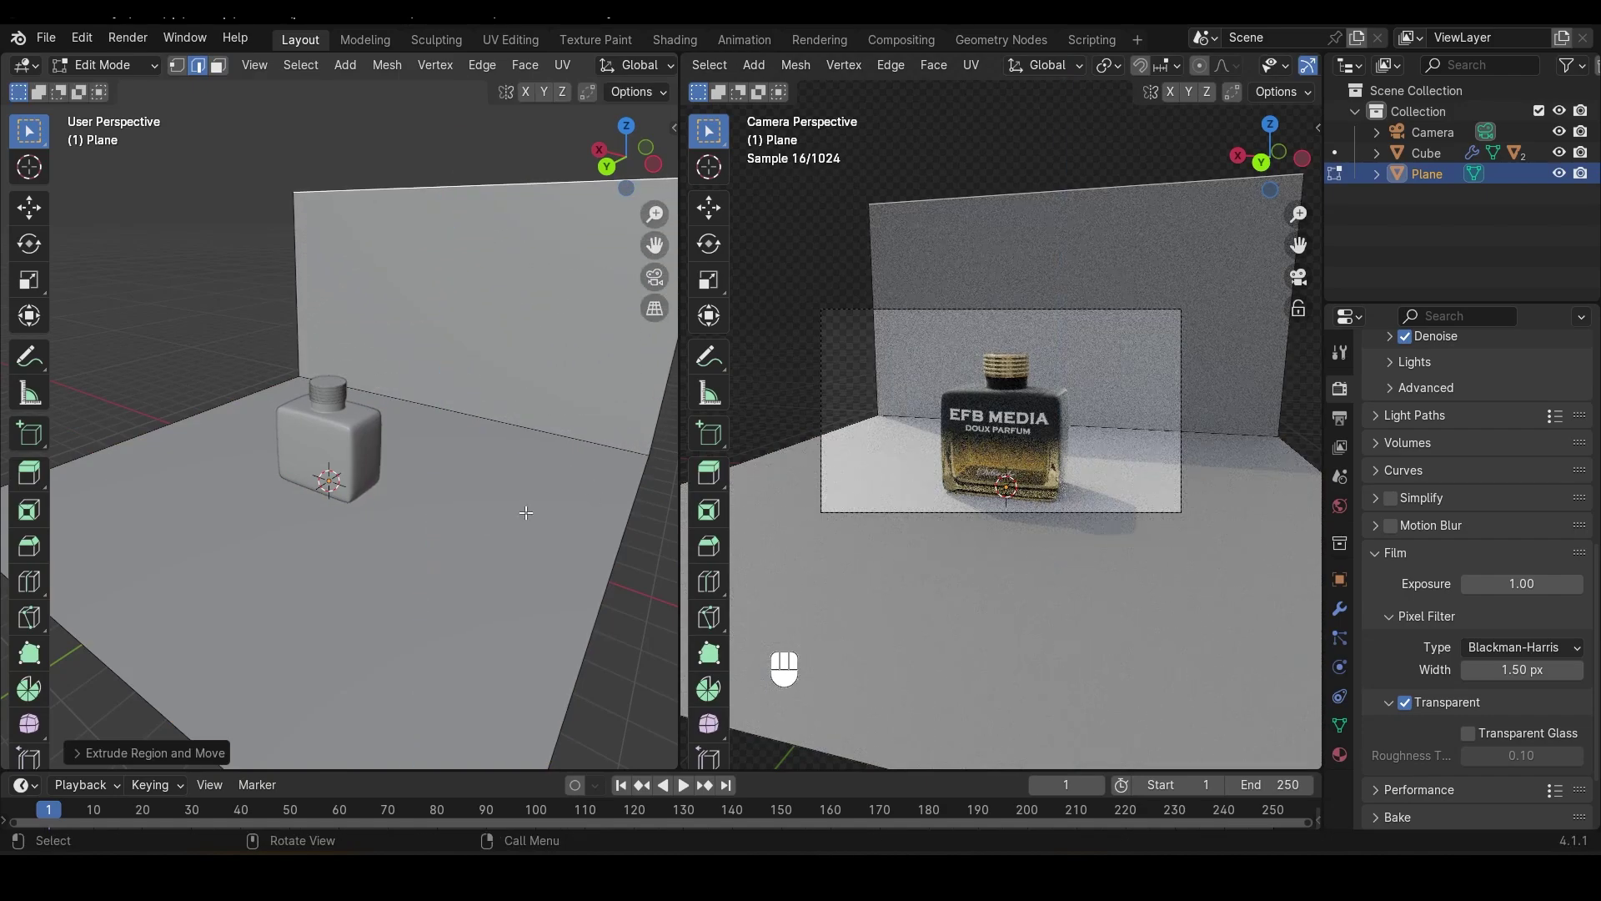
Scale the whole floor and backdrop mesh by about 1.79 along X and return to Object Mode
{"action": "key", "text": "a"}
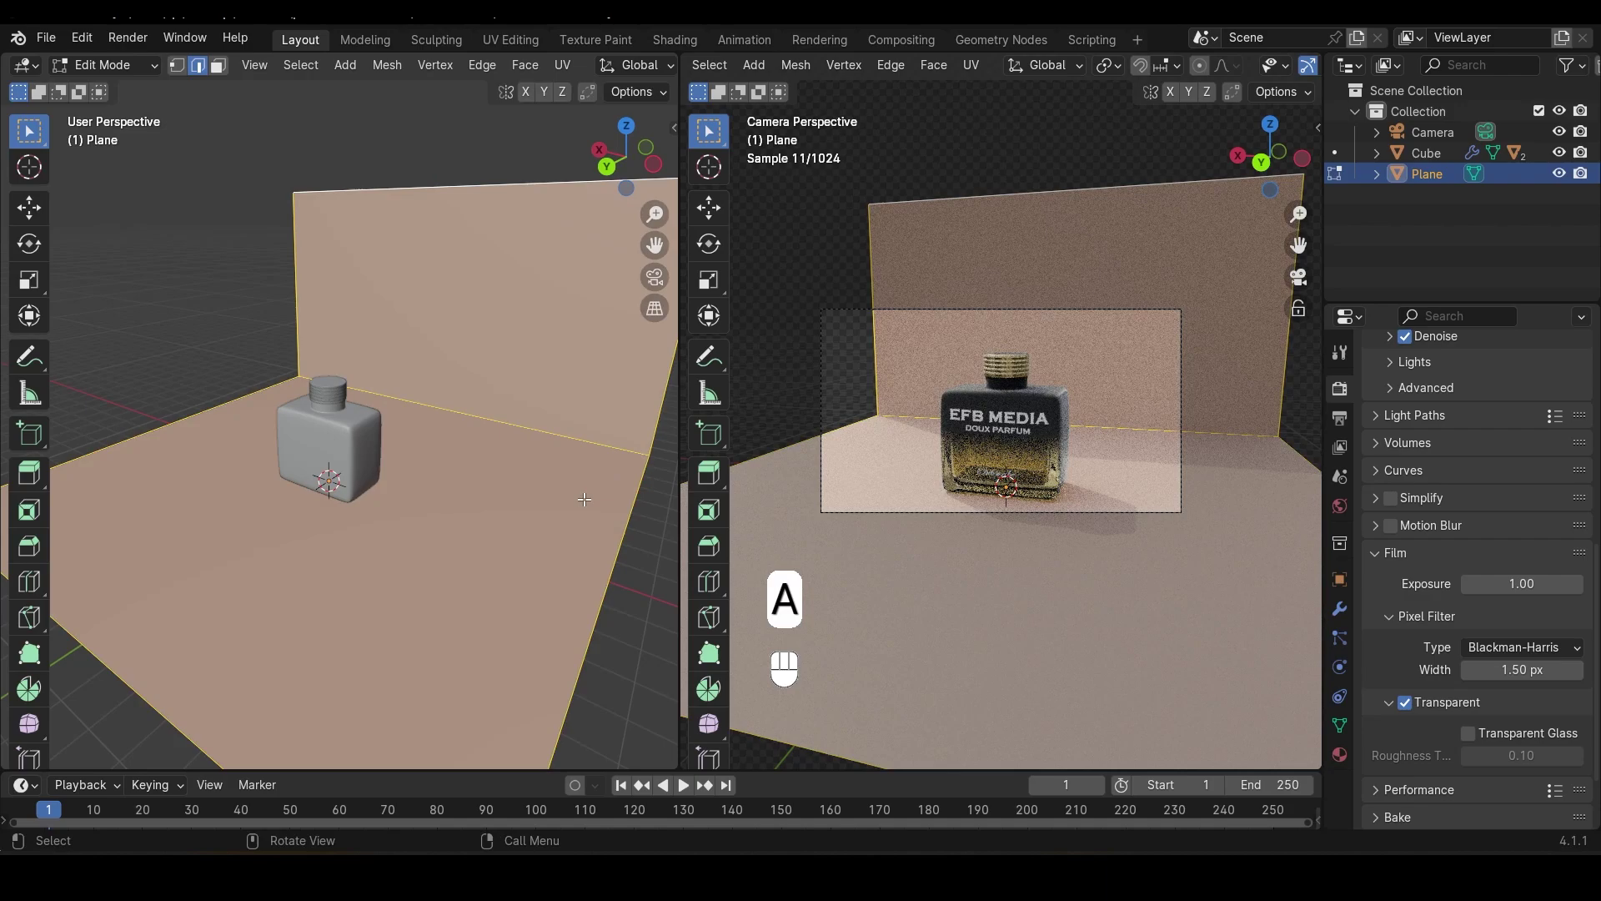
{"action": "key", "text": "s"}
{"action": "key", "text": "x"}
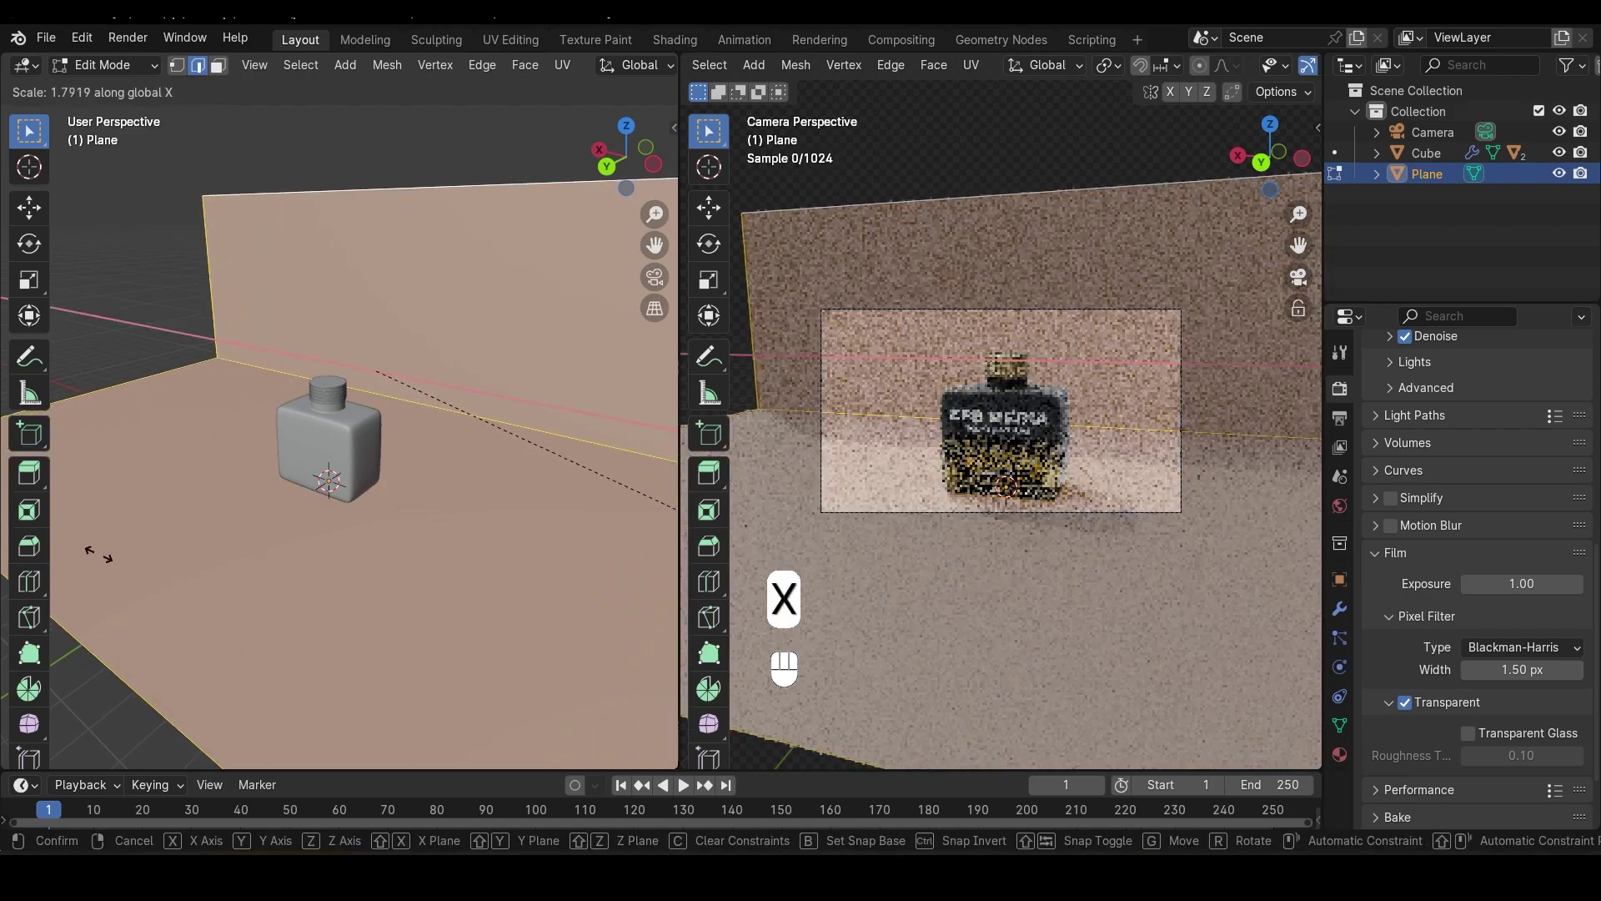
{"action": "left_click", "coordinate": [117, 475]}
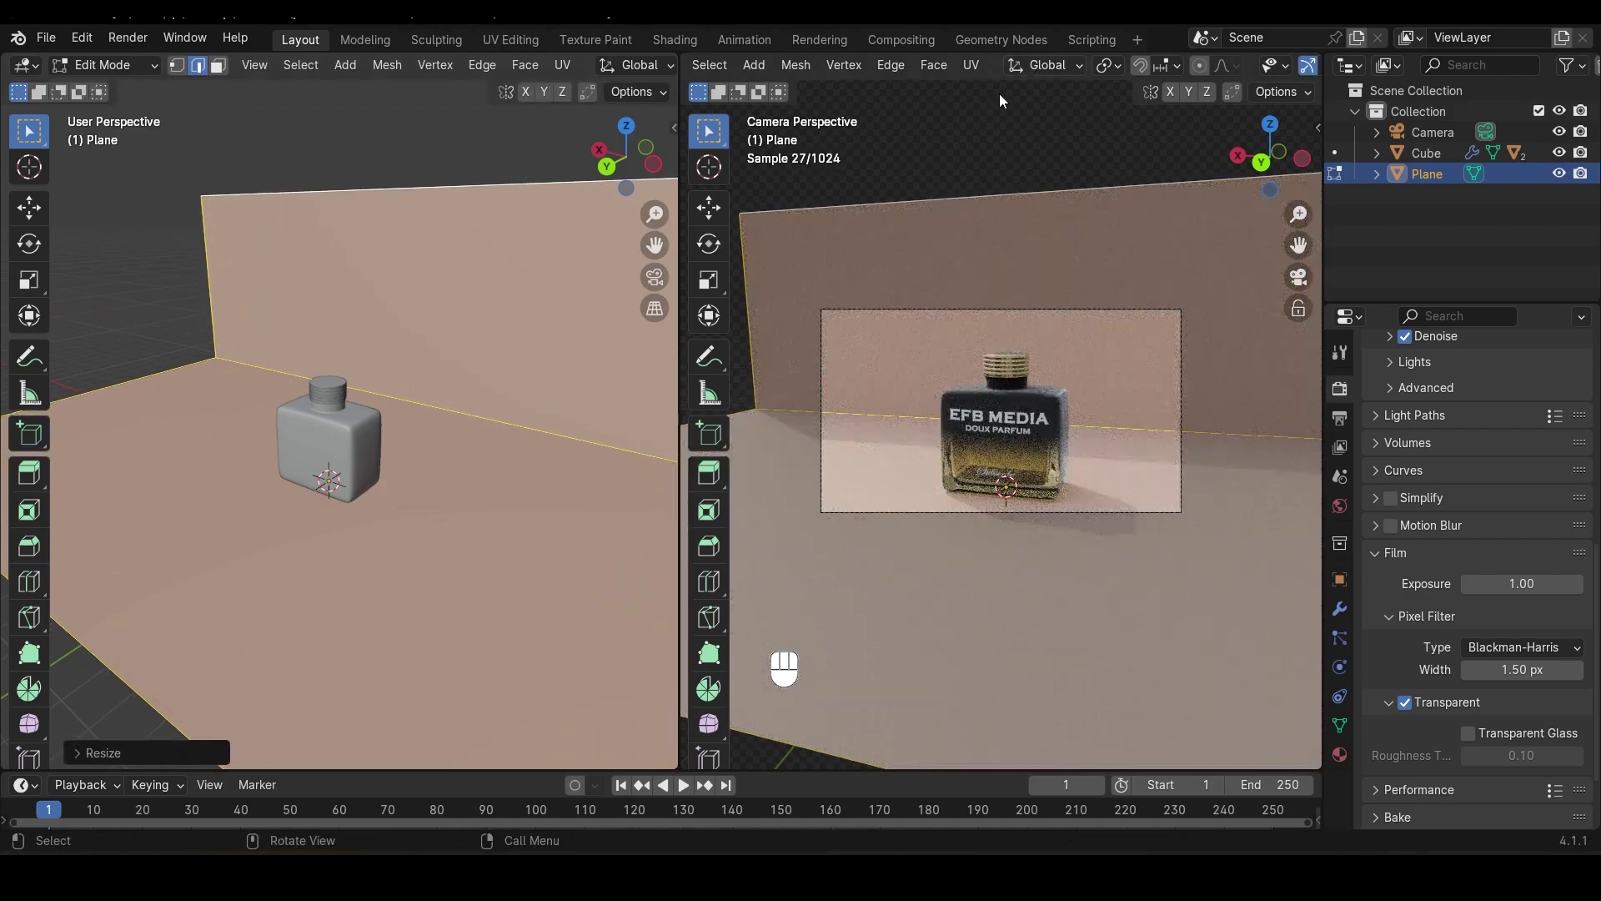
{"action": "key", "text": "Tab"}
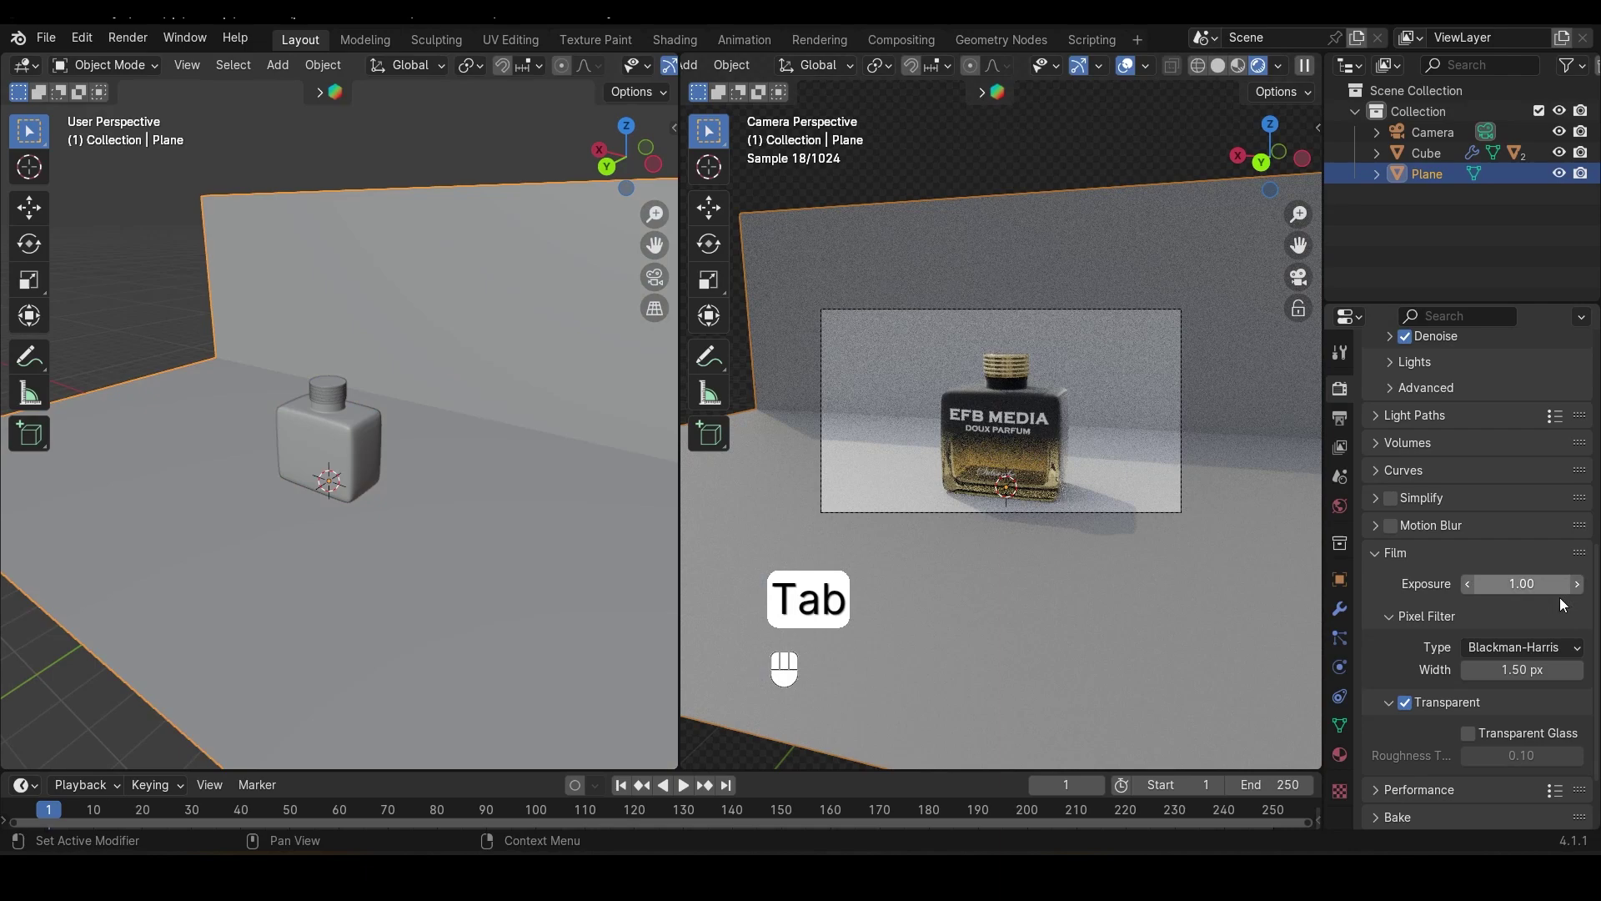
Set the strength of the world's city.exr background to 0.3
{"action": "left_click", "coordinate": [1339, 506]}
{"action": "double_click", "coordinate": [1516, 541]}
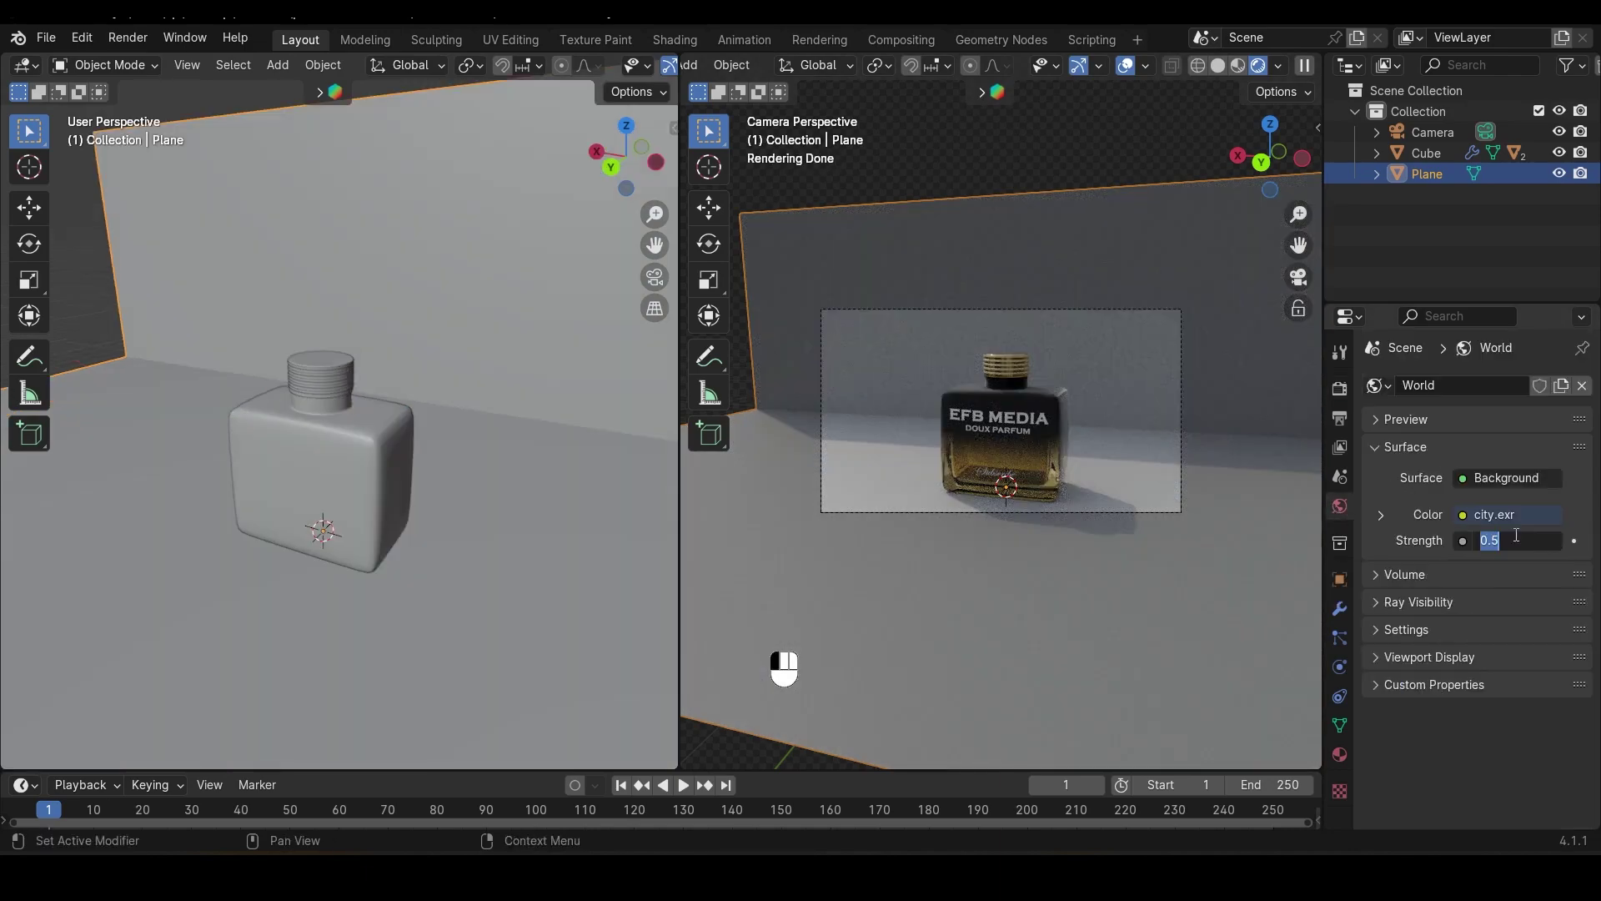
{"action": "type", "text": "0.3"}
{"action": "key", "text": "Escape"}
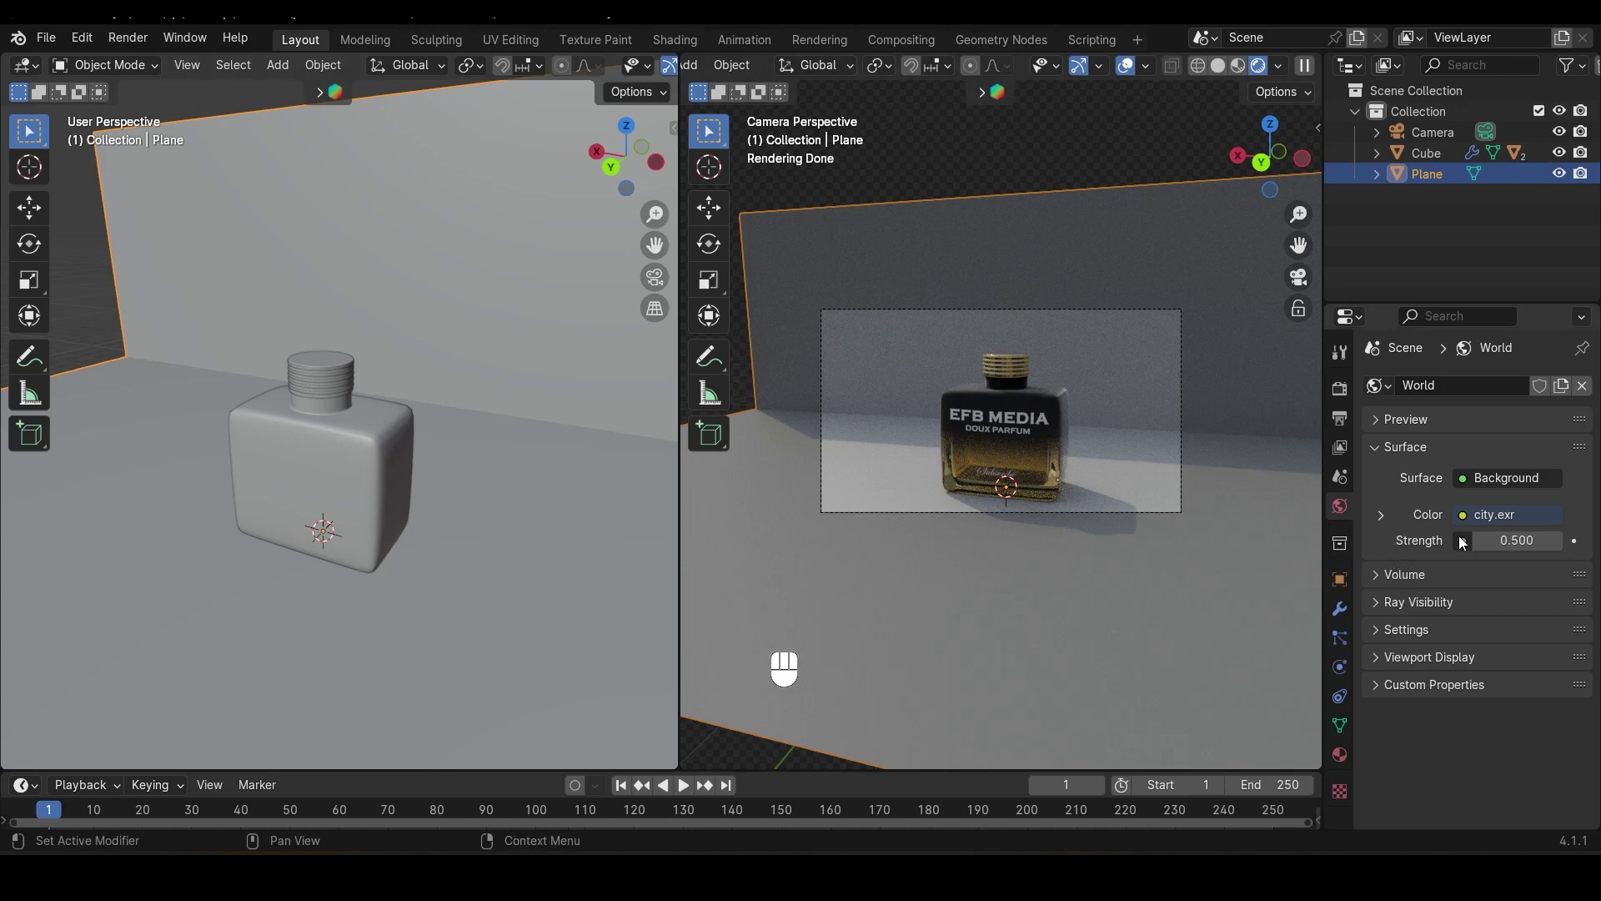
{"action": "double_click", "coordinate": [1516, 539]}
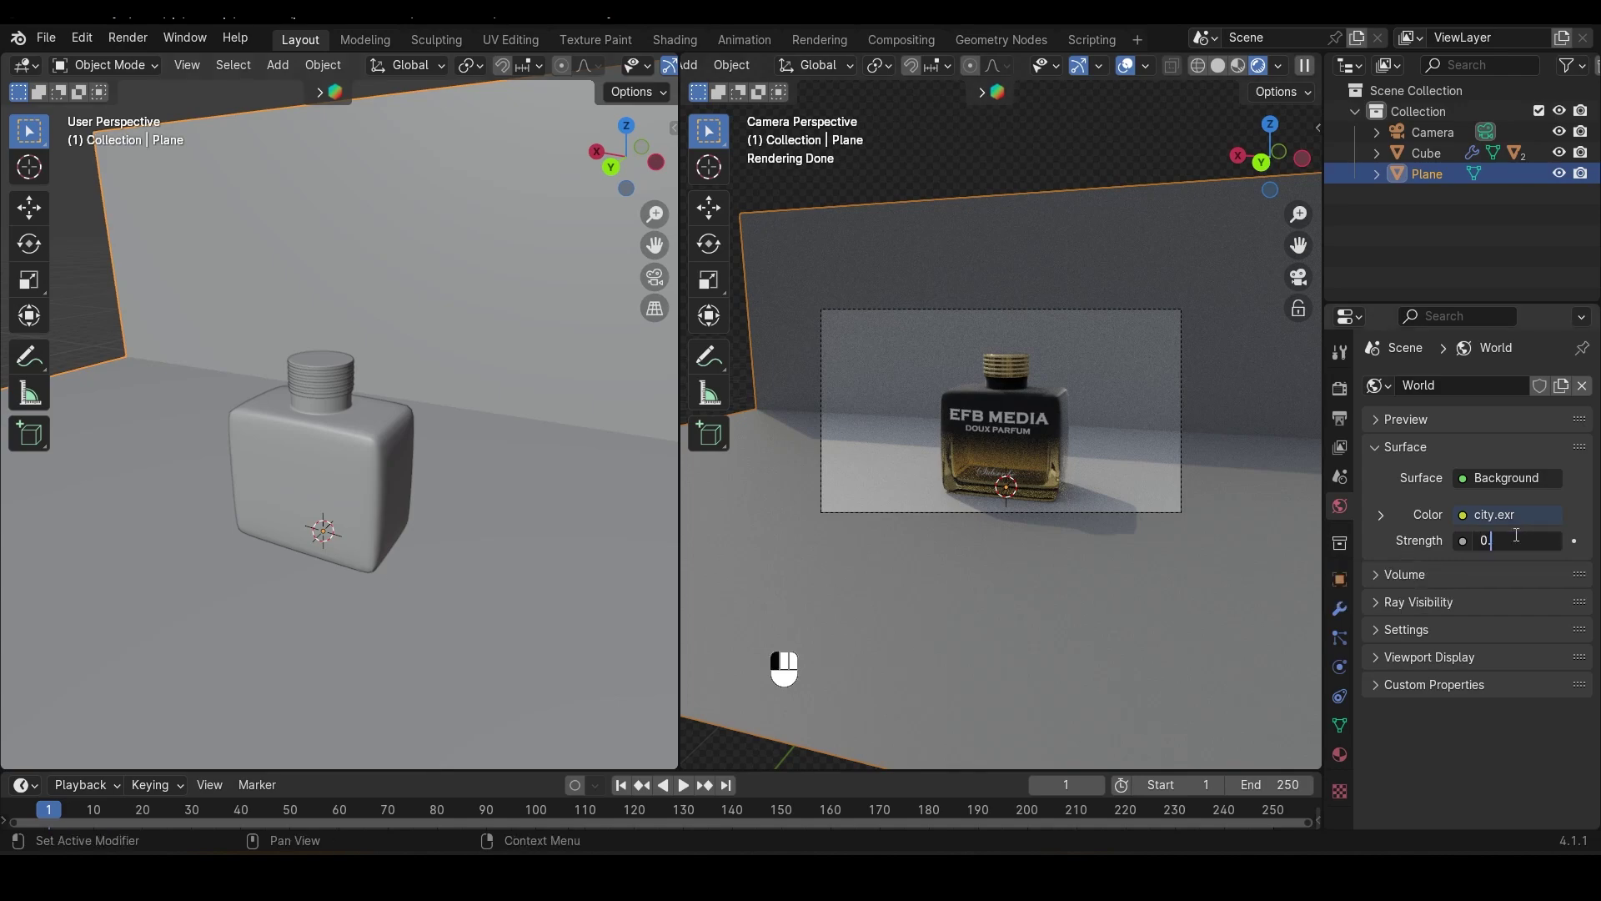
{"action": "type", "text": "0.3"}
{"action": "key", "text": "Return"}
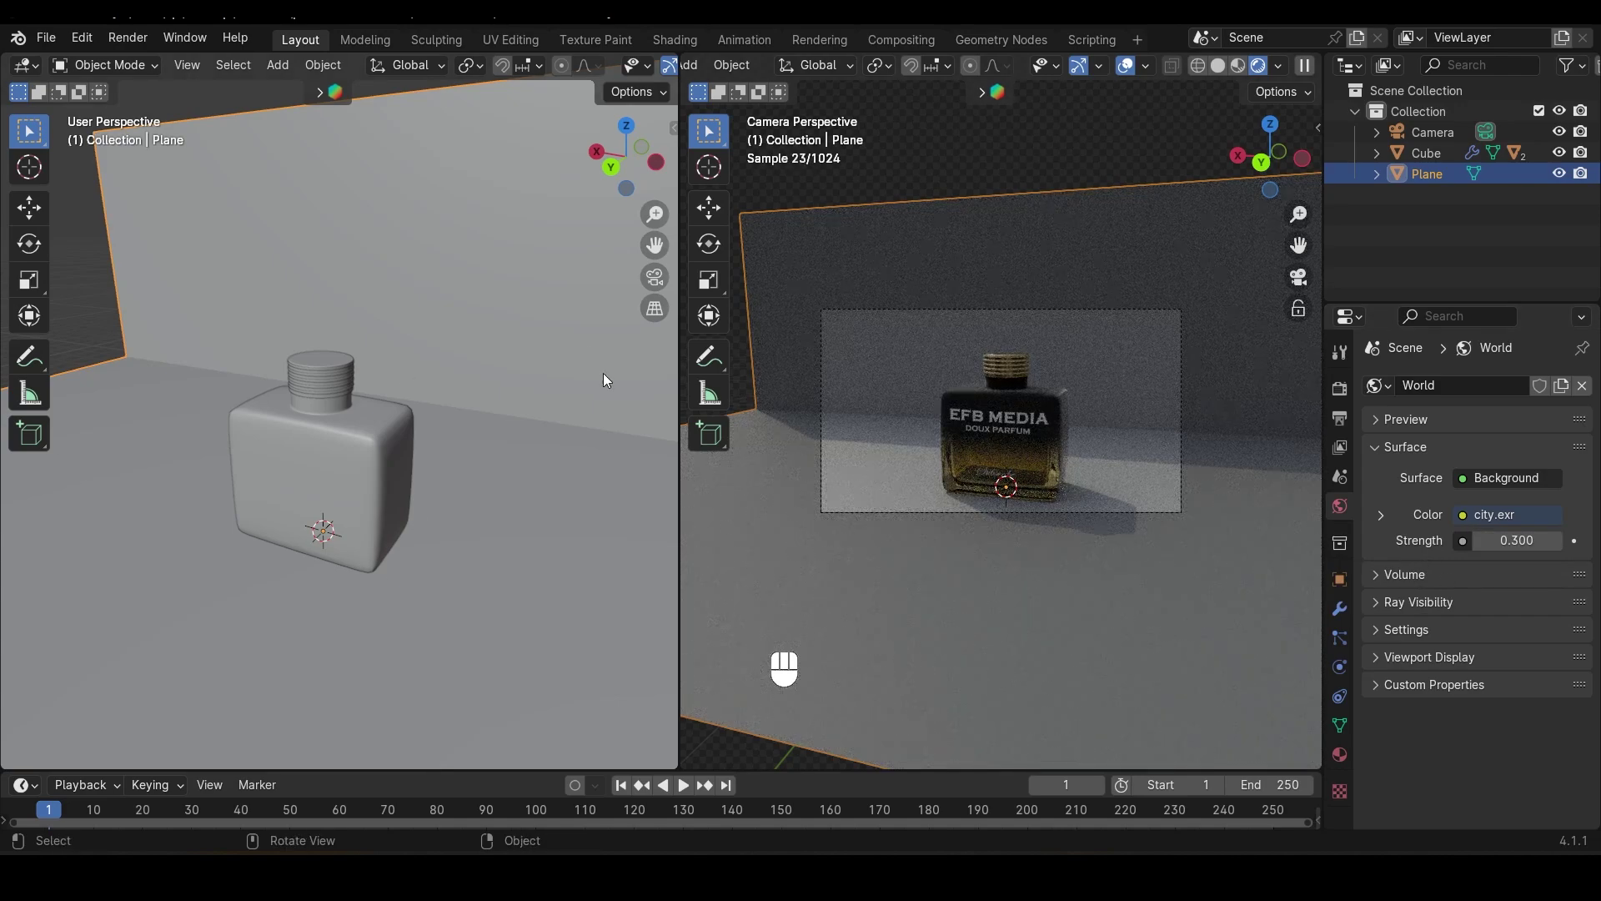
{"action": "scroll", "coordinate": [315, 542], "scroll_direction": "down", "scroll_amount": 3}
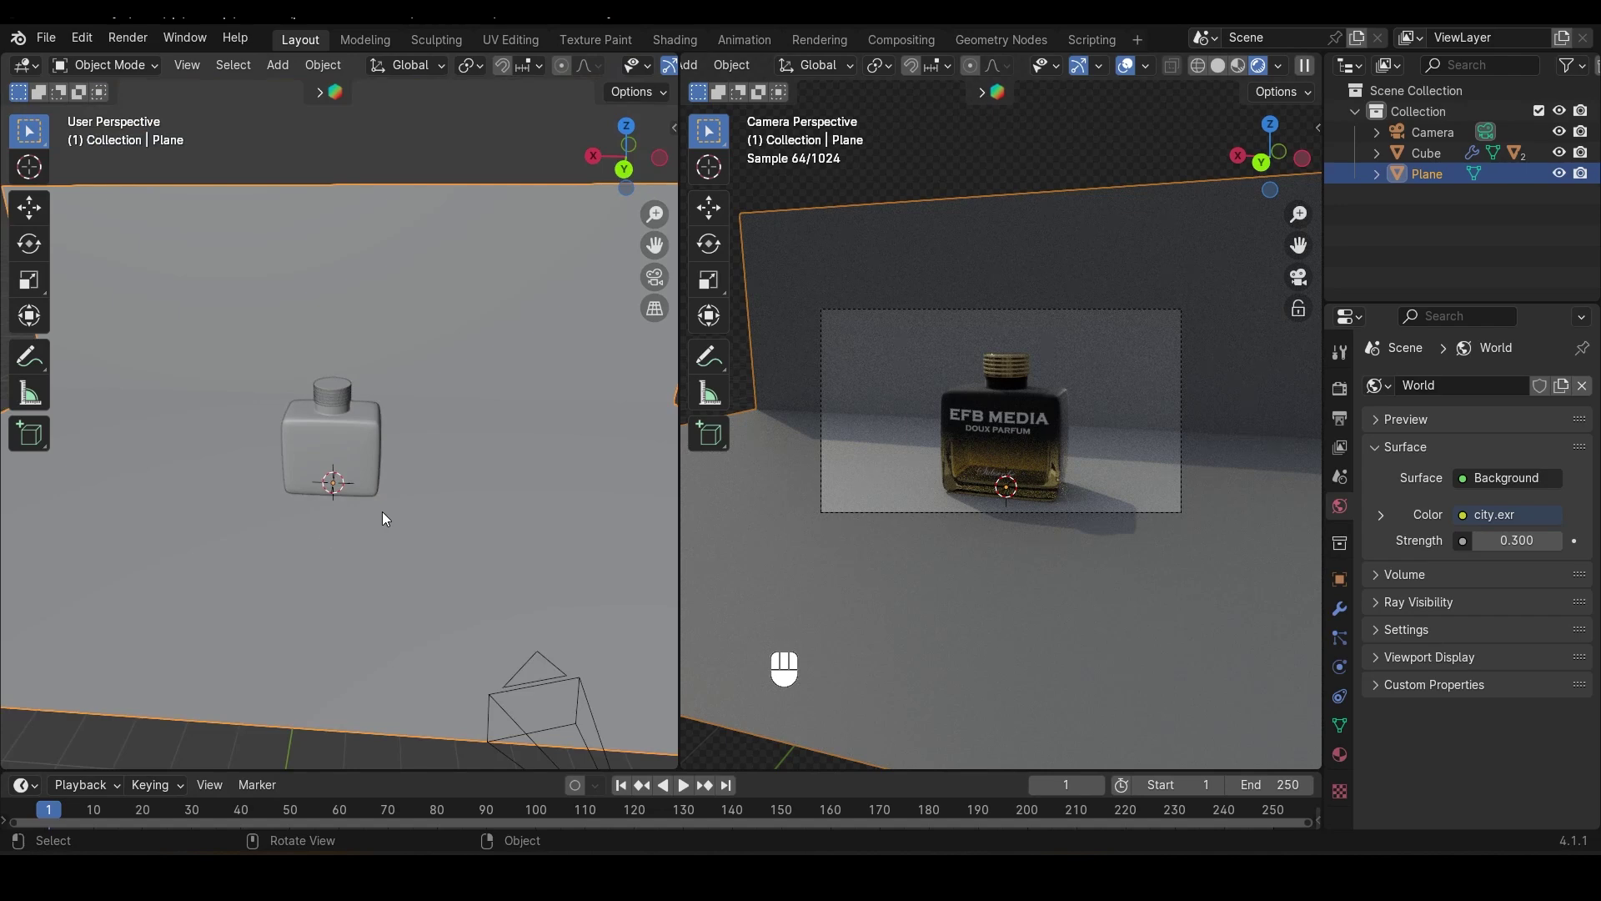
Add an area light to the scene and raise it straight up along Z to just above the bottle cap
{"action": "key", "text": "shift+a"}
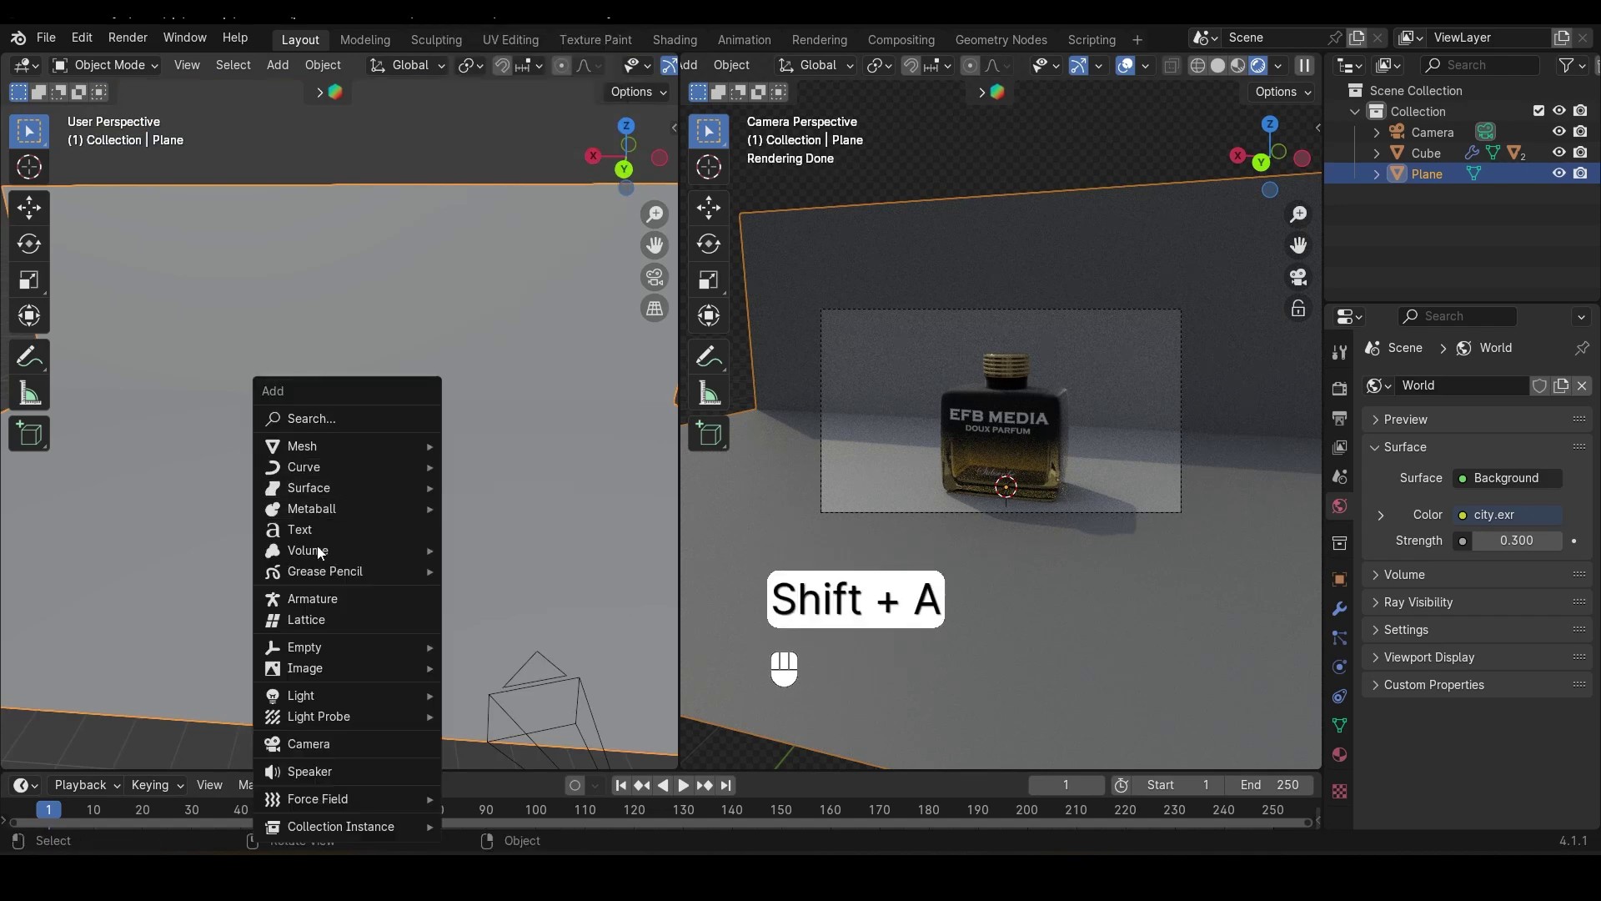
{"action": "mouse_move", "coordinate": [305, 694]}
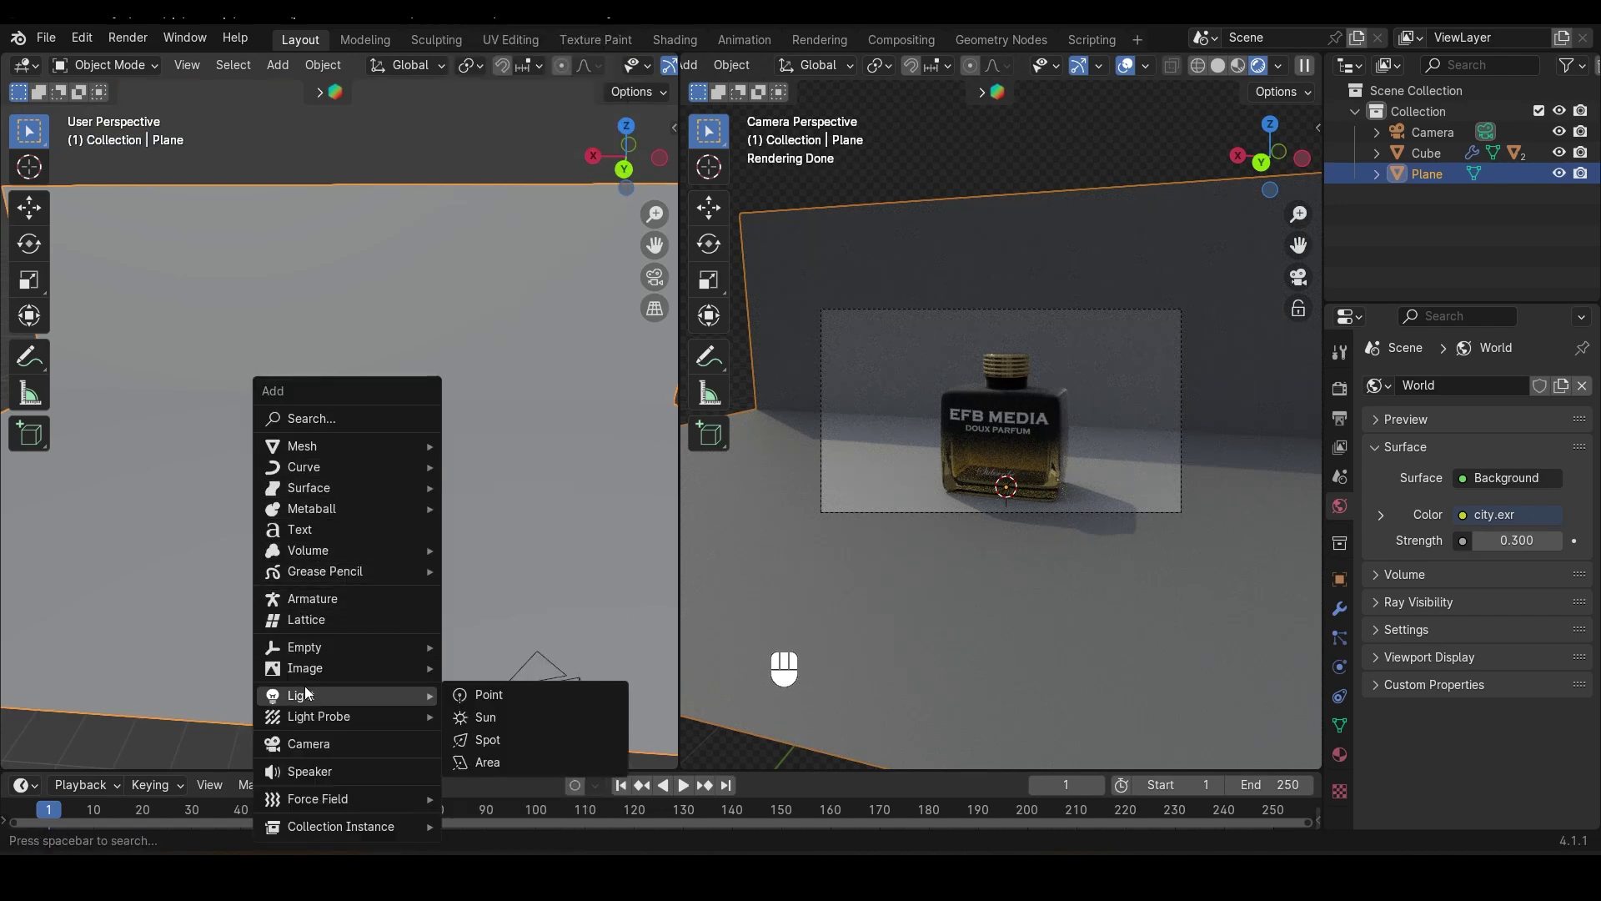
{"action": "left_click", "coordinate": [530, 763]}
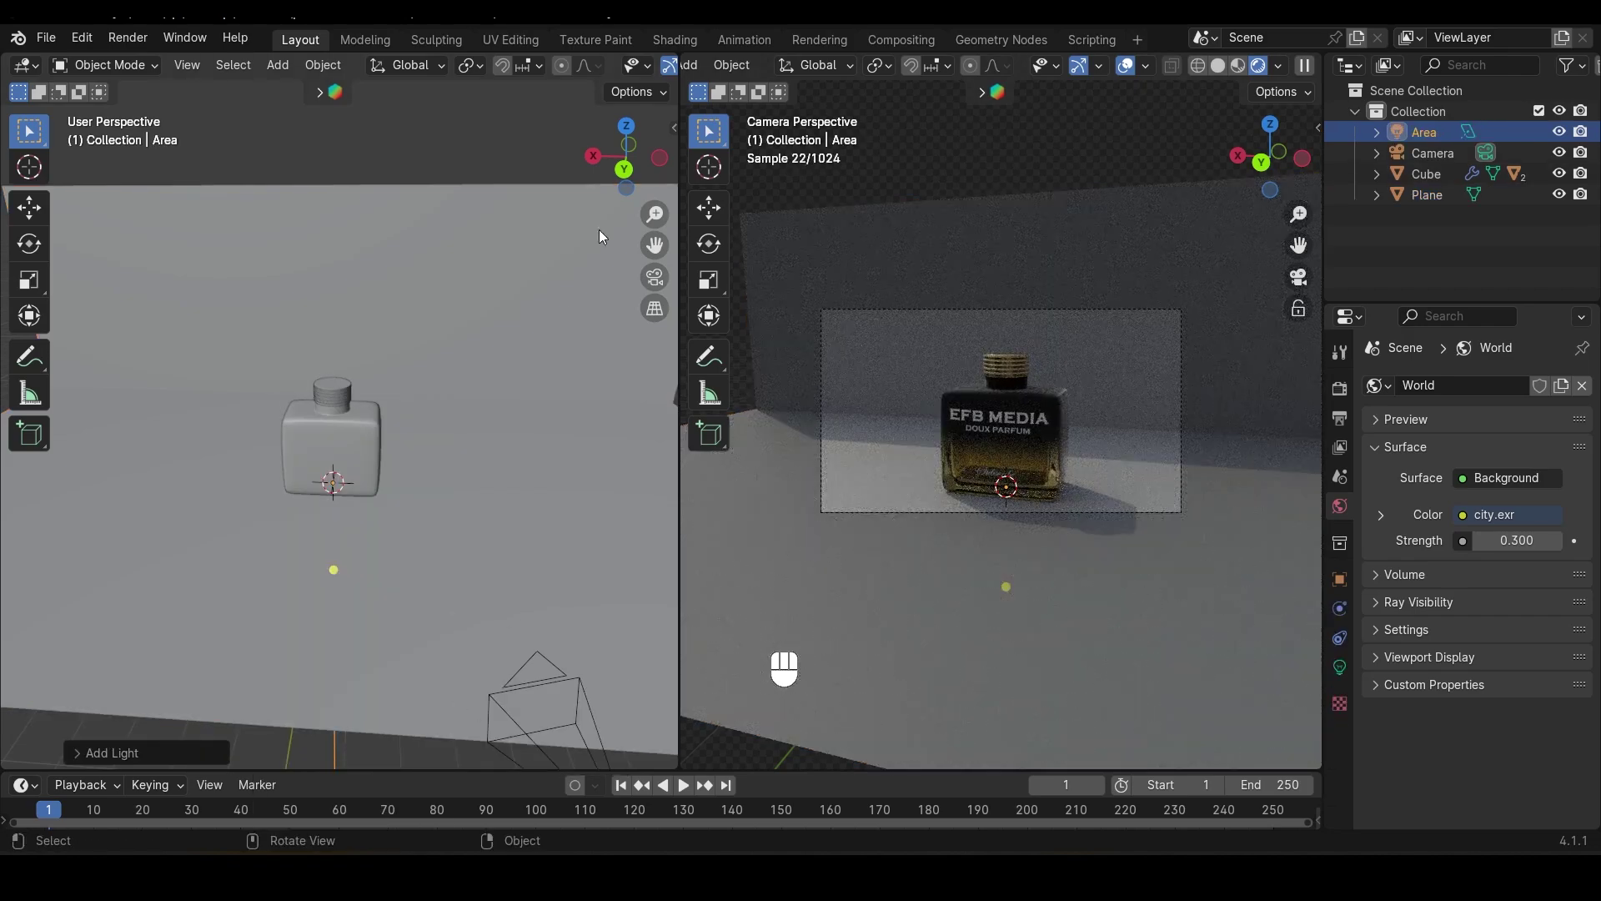
{"action": "left_click", "coordinate": [624, 170]}
{"action": "key", "text": "g"}
{"action": "key", "text": "z"}
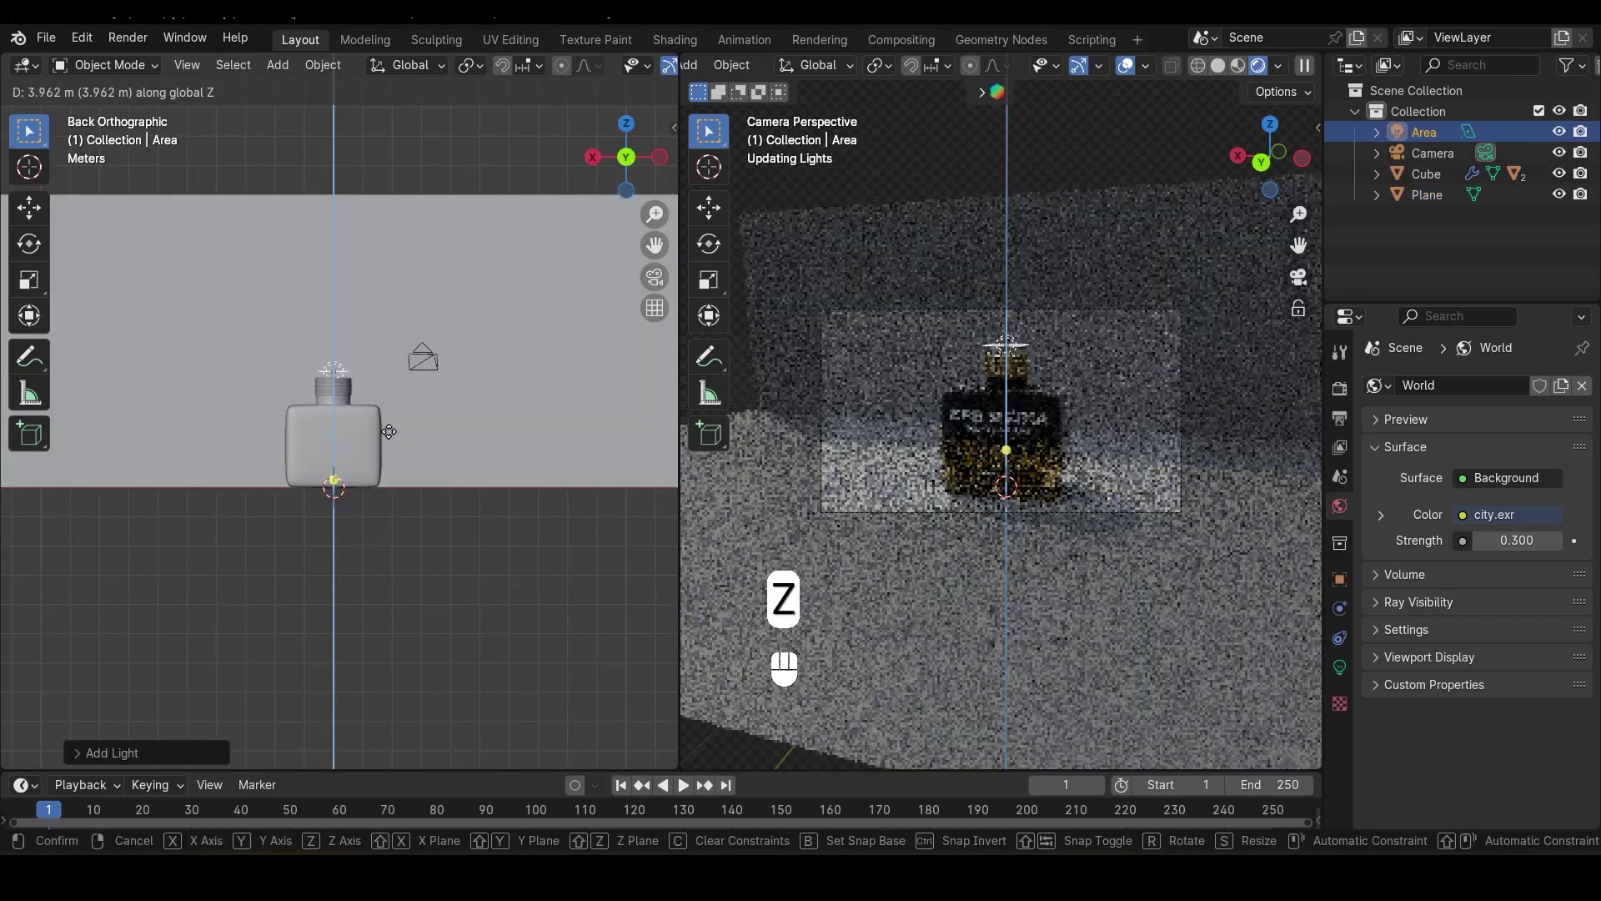
{"action": "left_click", "coordinate": [392, 407]}
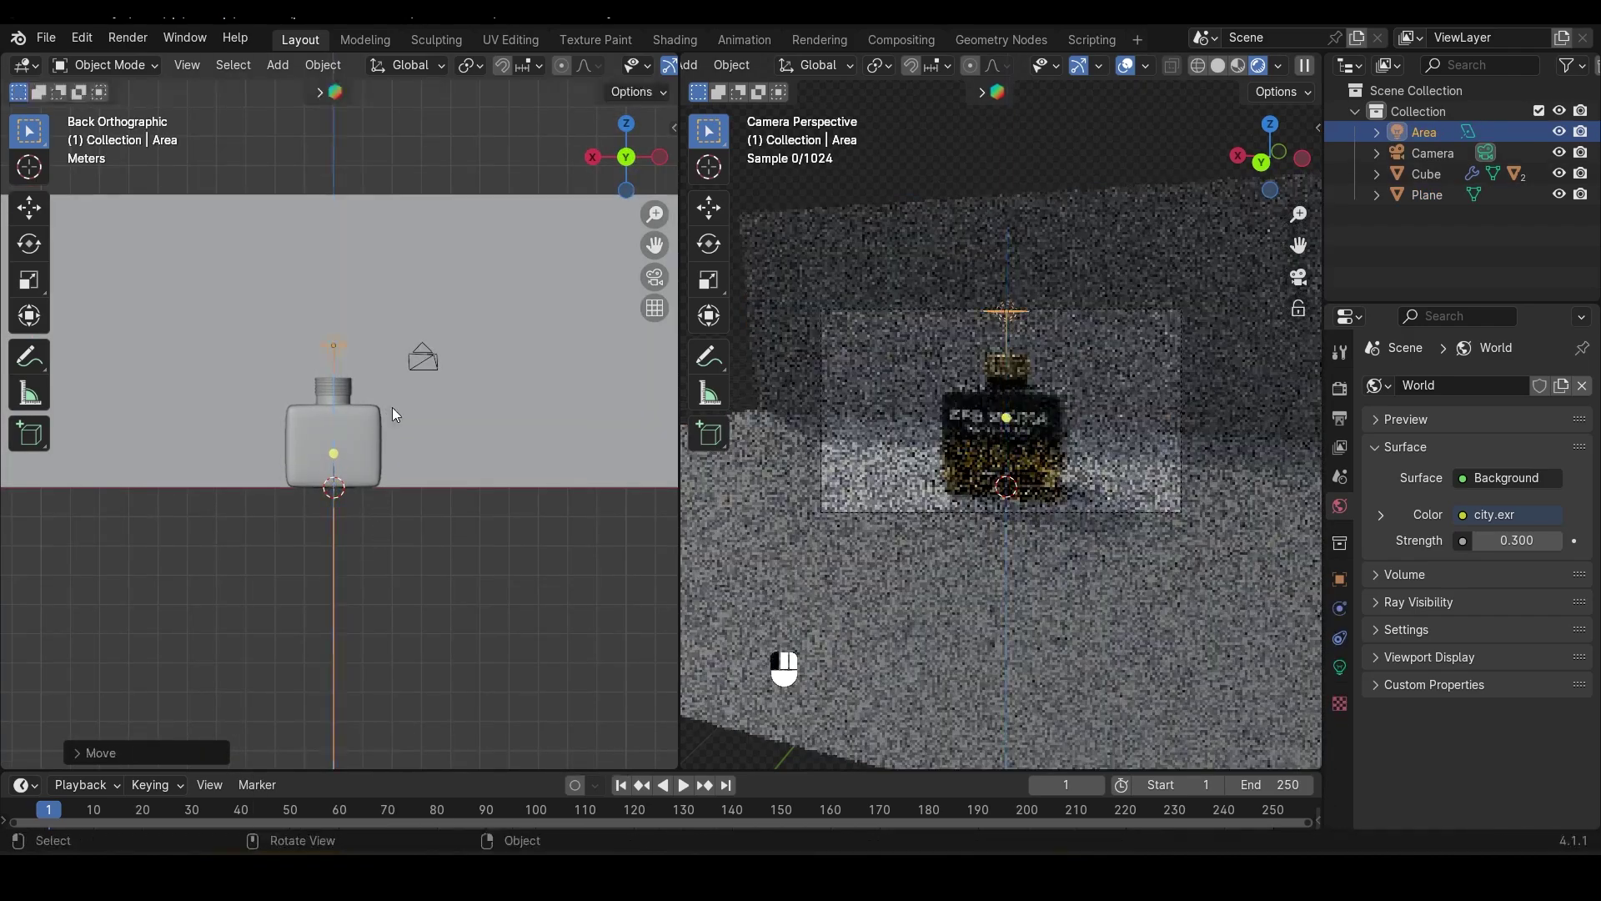
Enlarge the area light to about 4.4 times its size, then stretch it further along X
{"action": "key", "text": "s"}
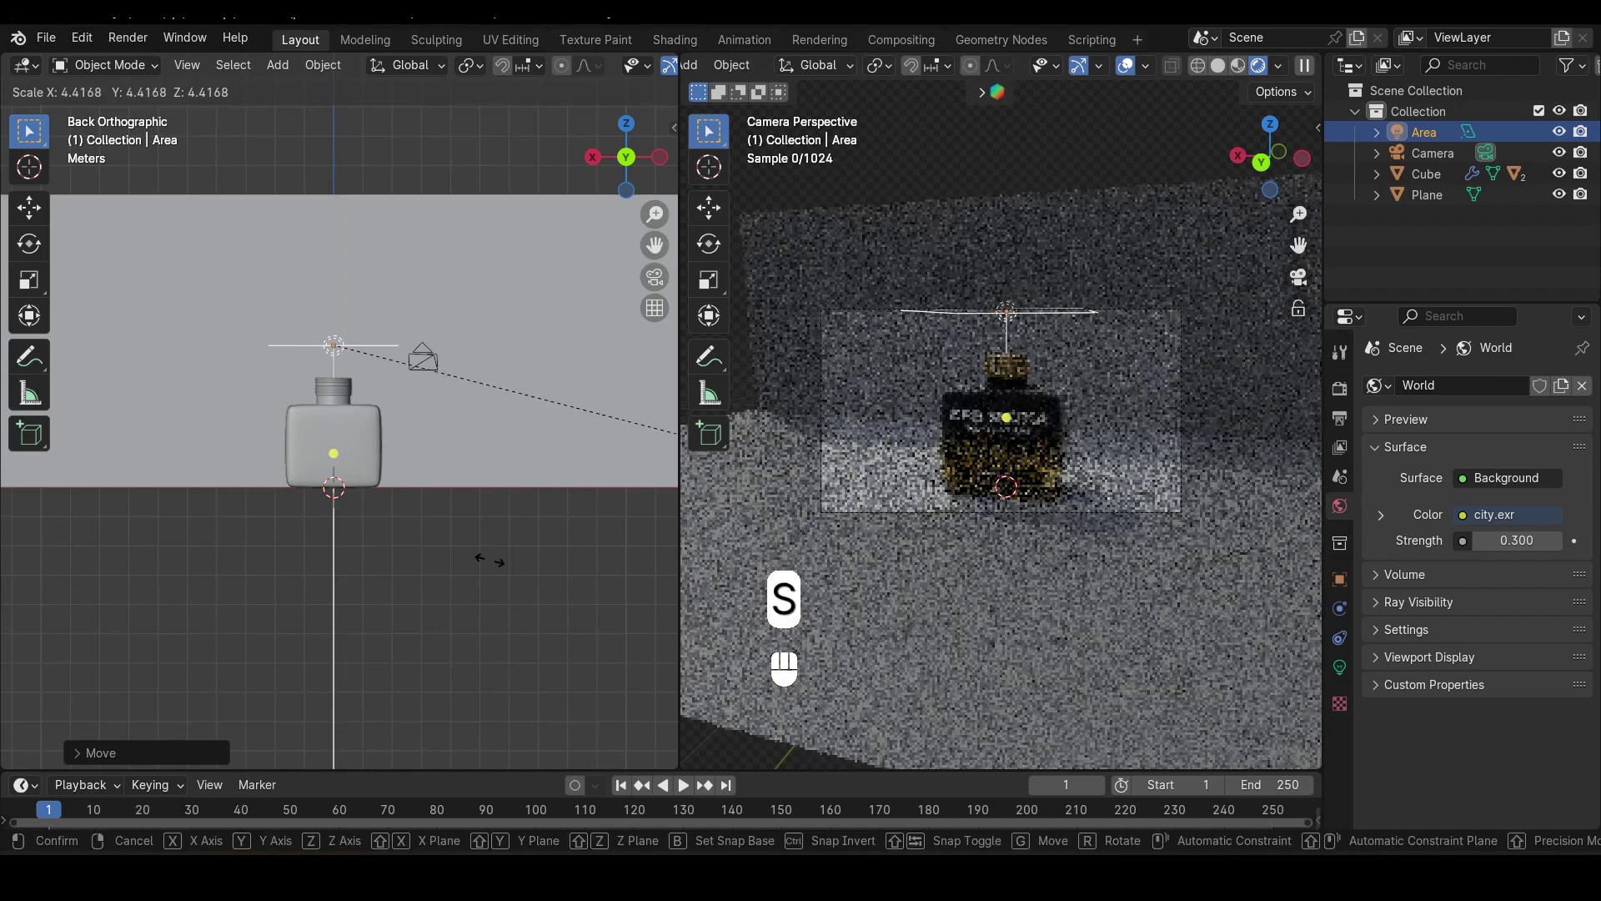
{"action": "left_click", "coordinate": [492, 555]}
{"action": "middle_click_drag", "start_coordinate": [432, 450], "coordinate": [487, 467]}
{"action": "key", "text": "s"}
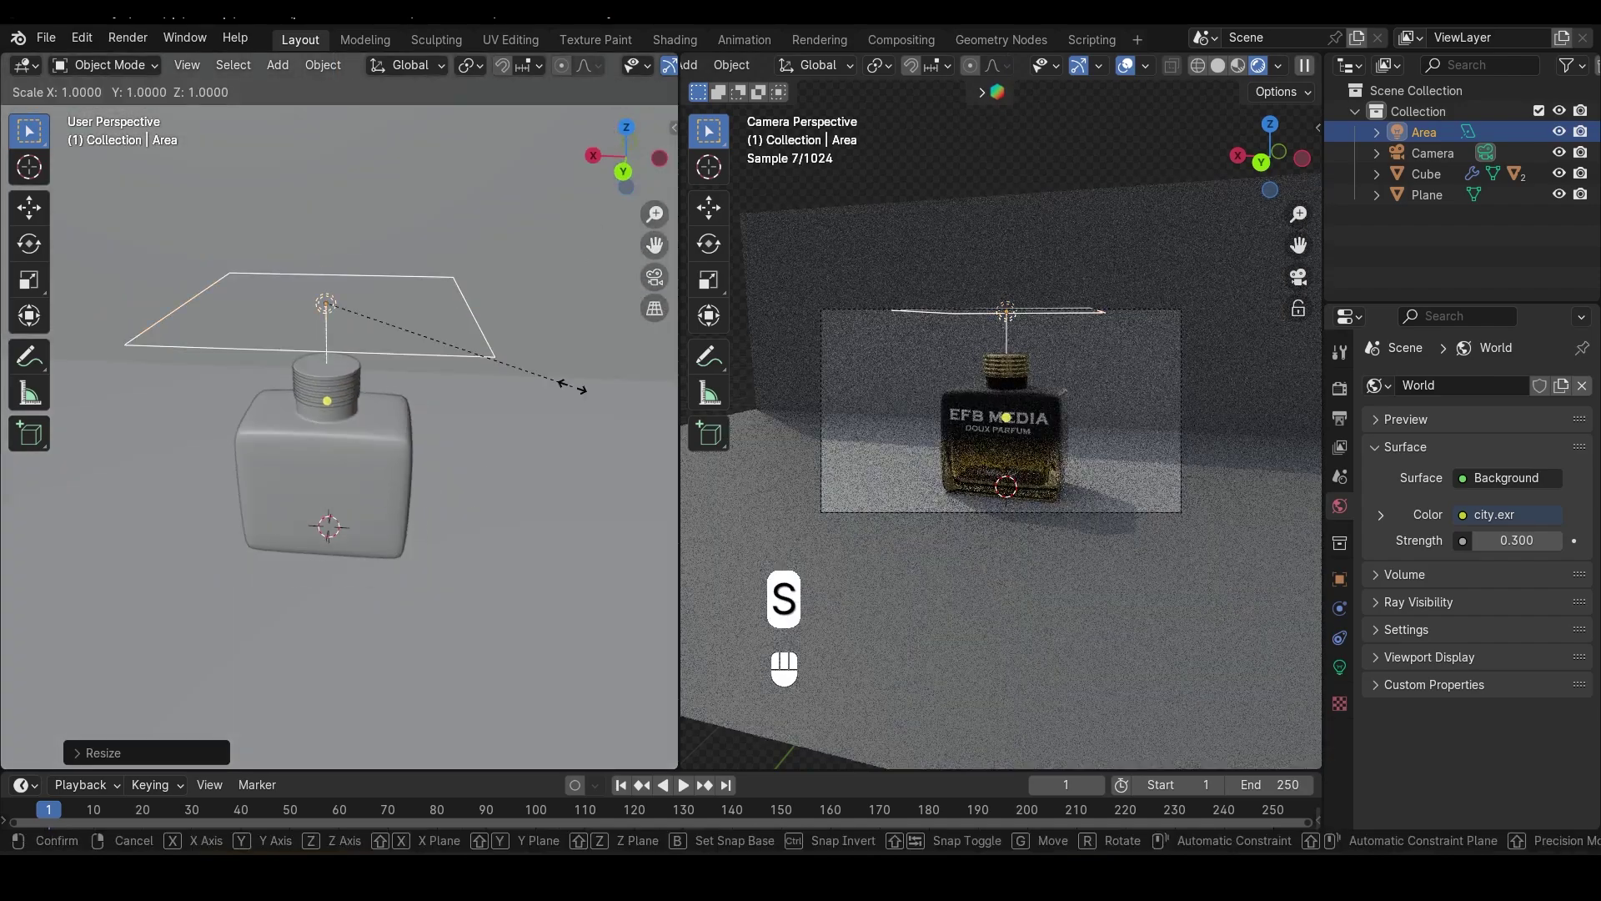
{"action": "key", "text": "x"}
{"action": "left_click", "coordinate": [655, 404]}
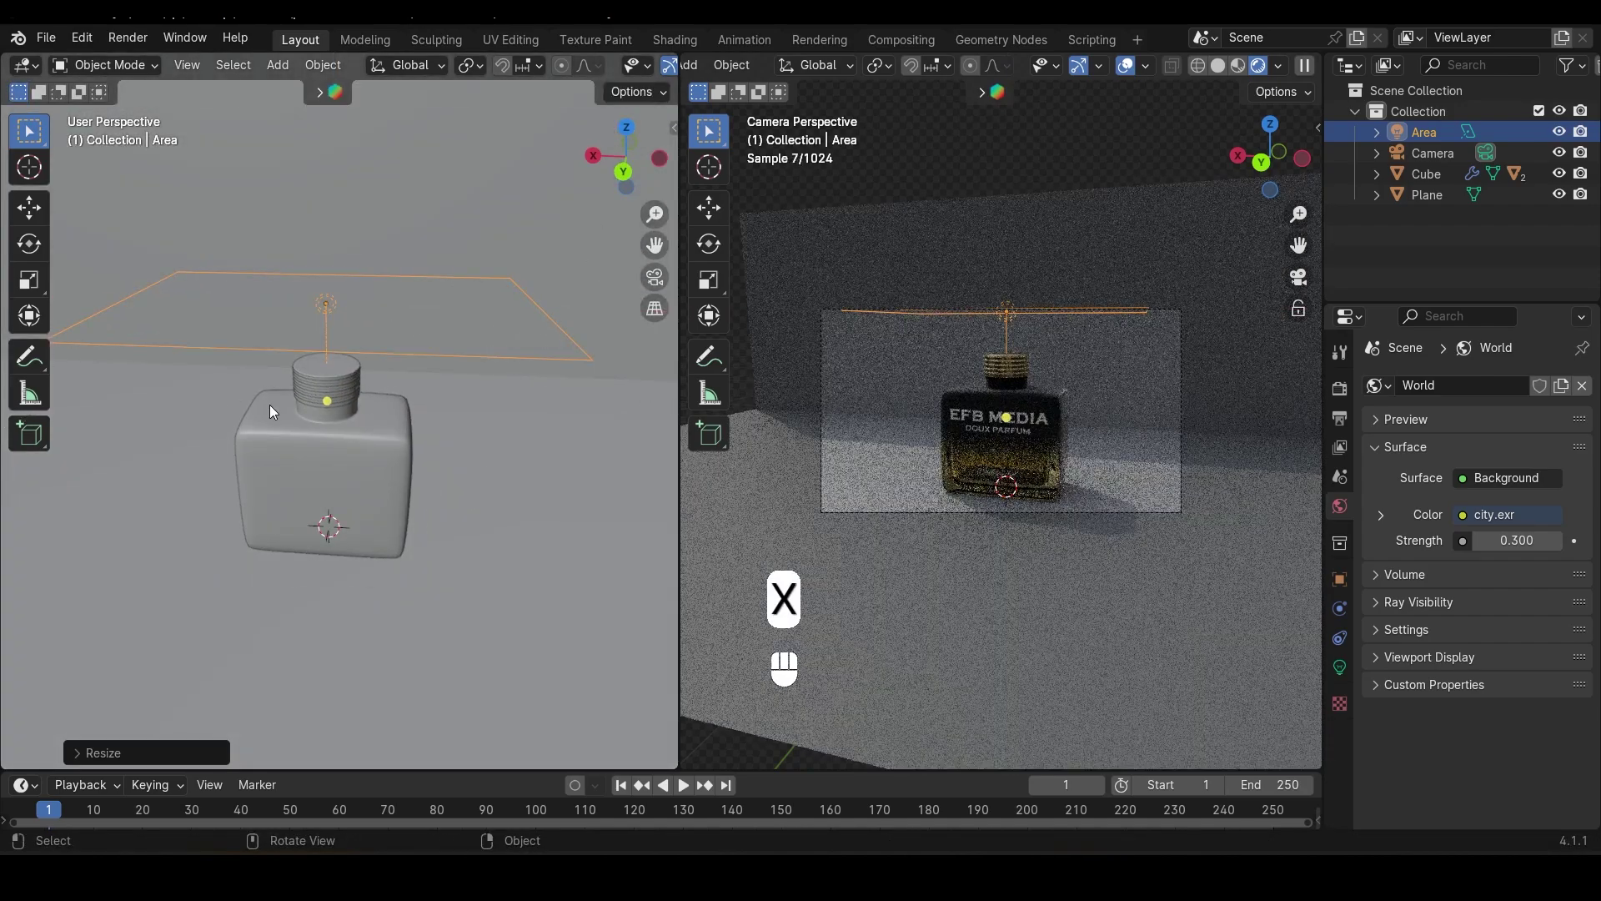
Tilt the area light in the back view and move it about 3.9 m along X so it shines on the bottle's side
{"action": "scroll", "coordinate": [284, 392], "scroll_direction": "down", "scroll_amount": 2}
{"action": "left_click", "coordinate": [627, 165]}
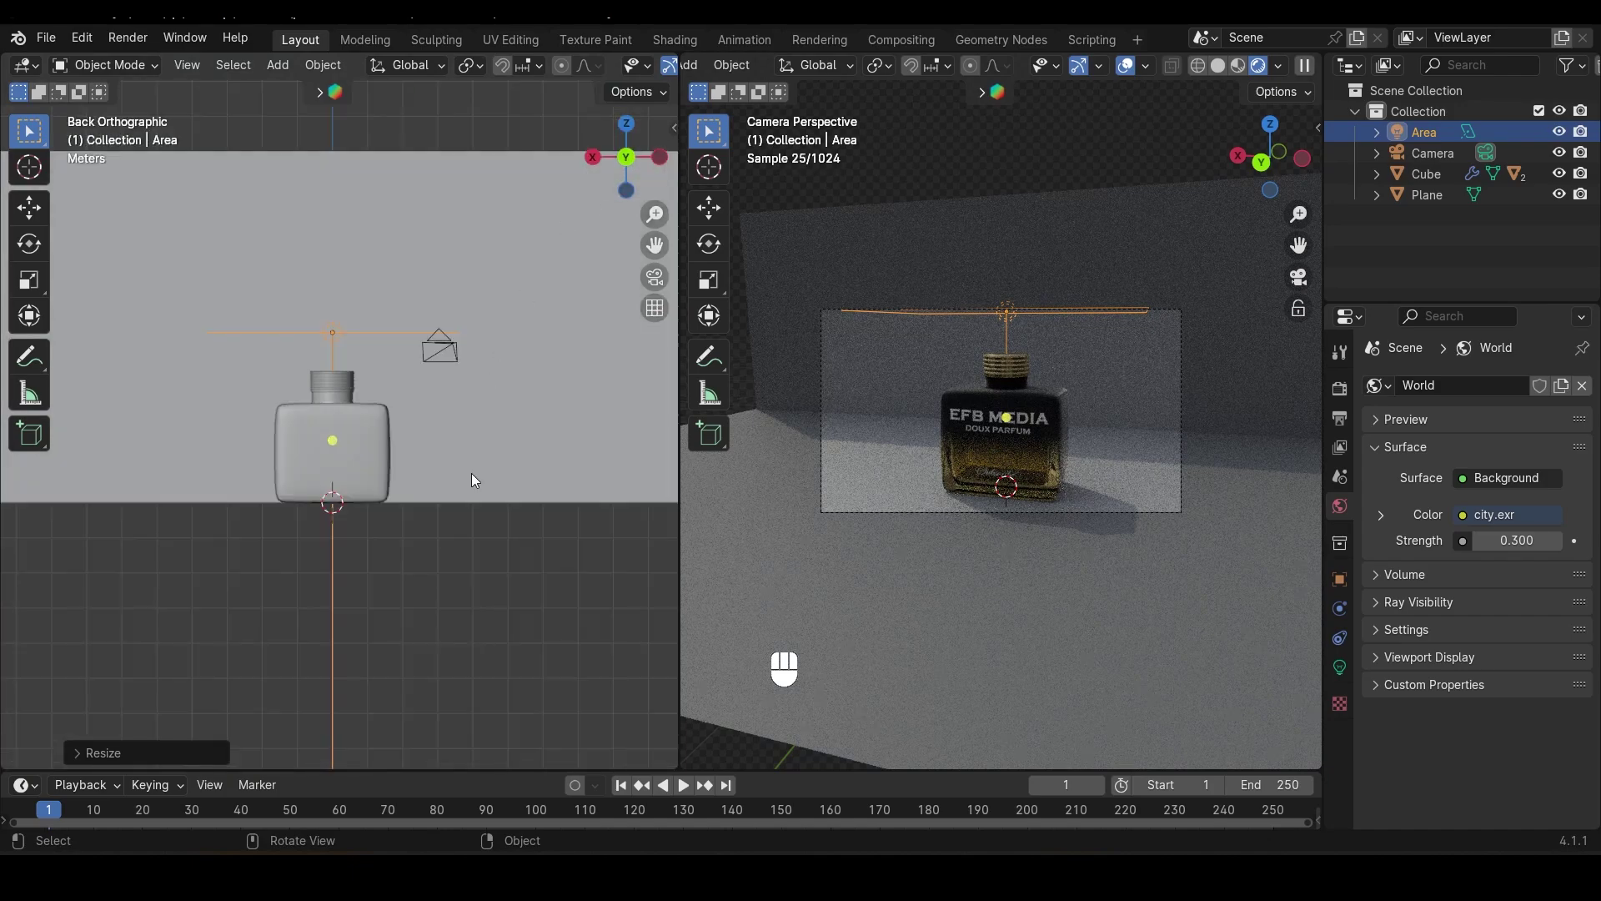
{"action": "key", "text": "r"}
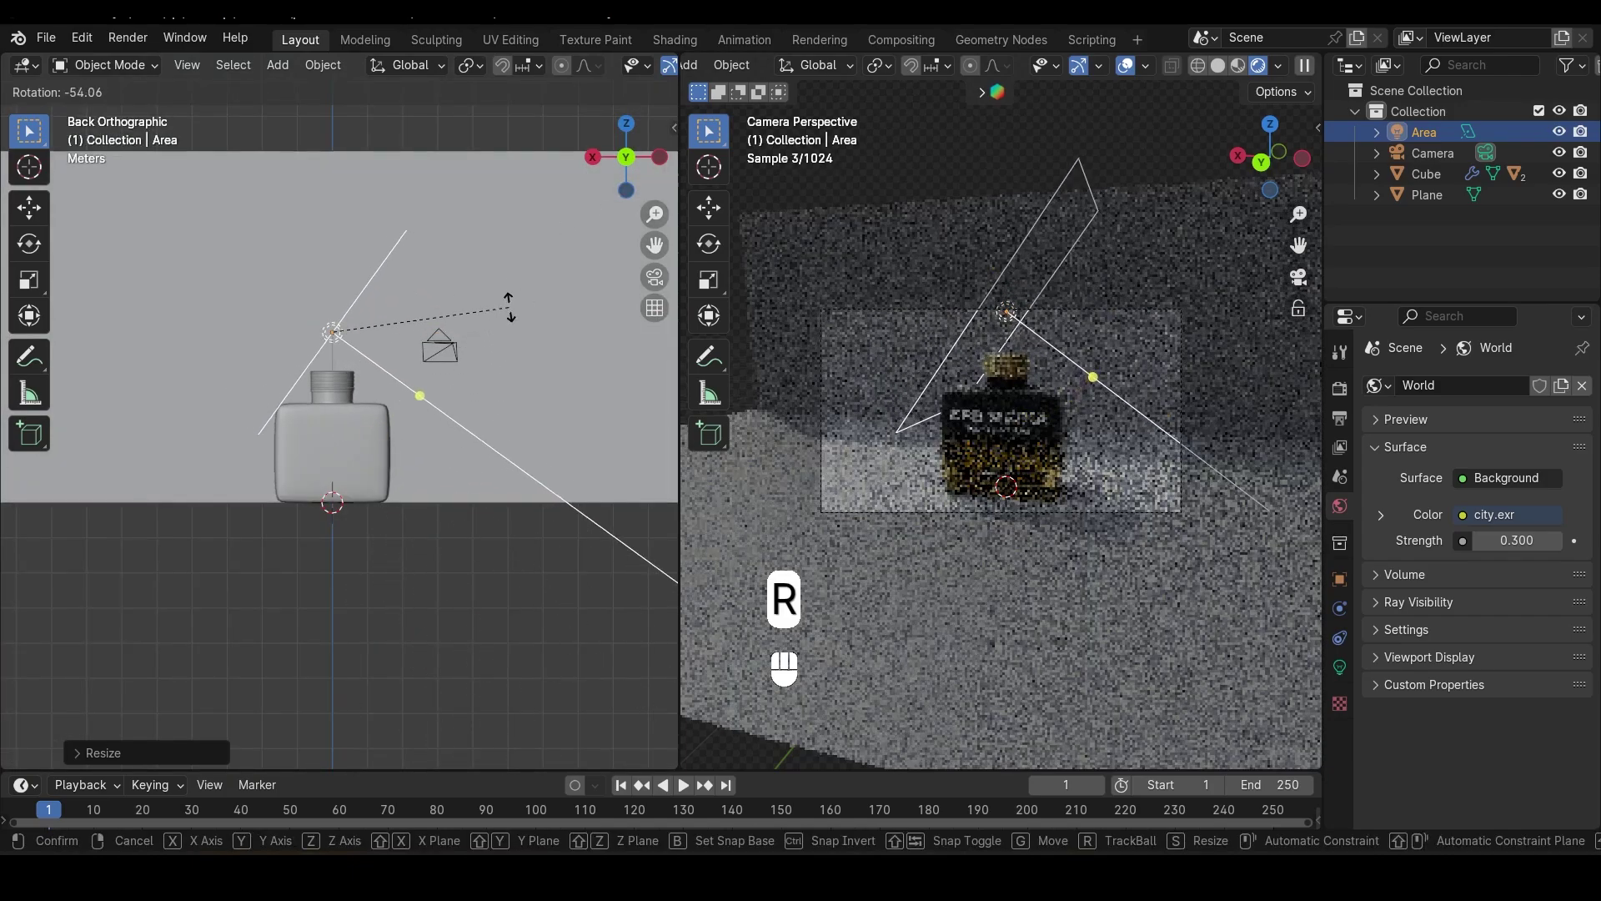
{"action": "left_click", "coordinate": [418, 436]}
{"action": "key", "text": "g"}
{"action": "left_click", "coordinate": [281, 459]}
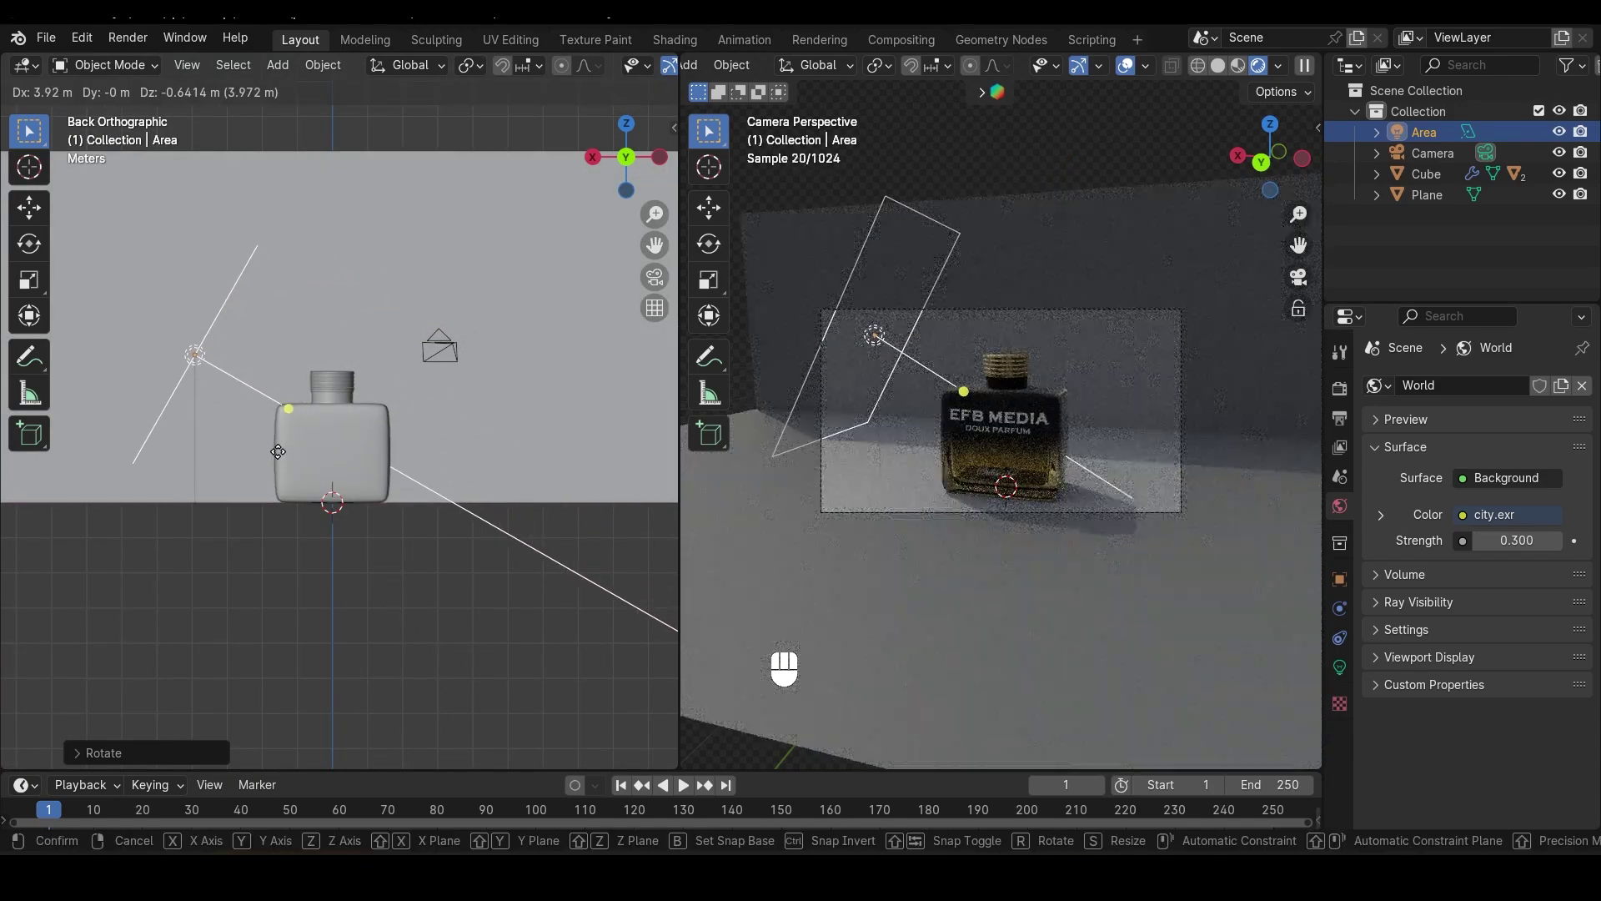
Set the area light's power to 100 W
{"action": "left_click", "coordinate": [626, 125]}
{"action": "middle_click_drag", "start_coordinate": [547, 472], "coordinate": [406, 397]}
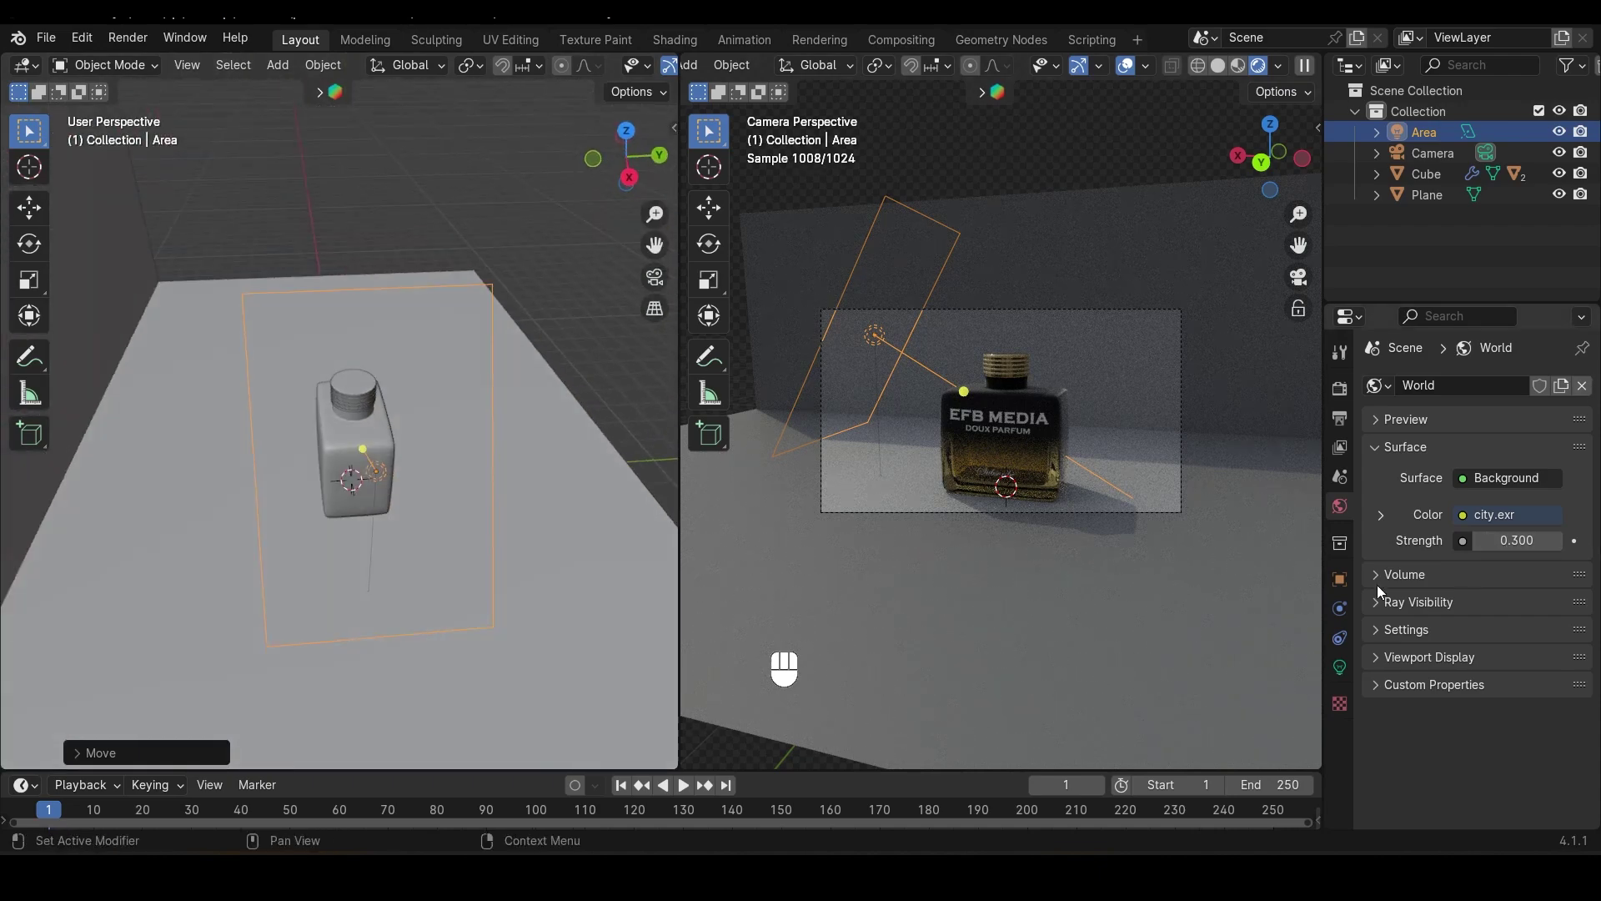
{"action": "left_click", "coordinate": [1338, 667]}
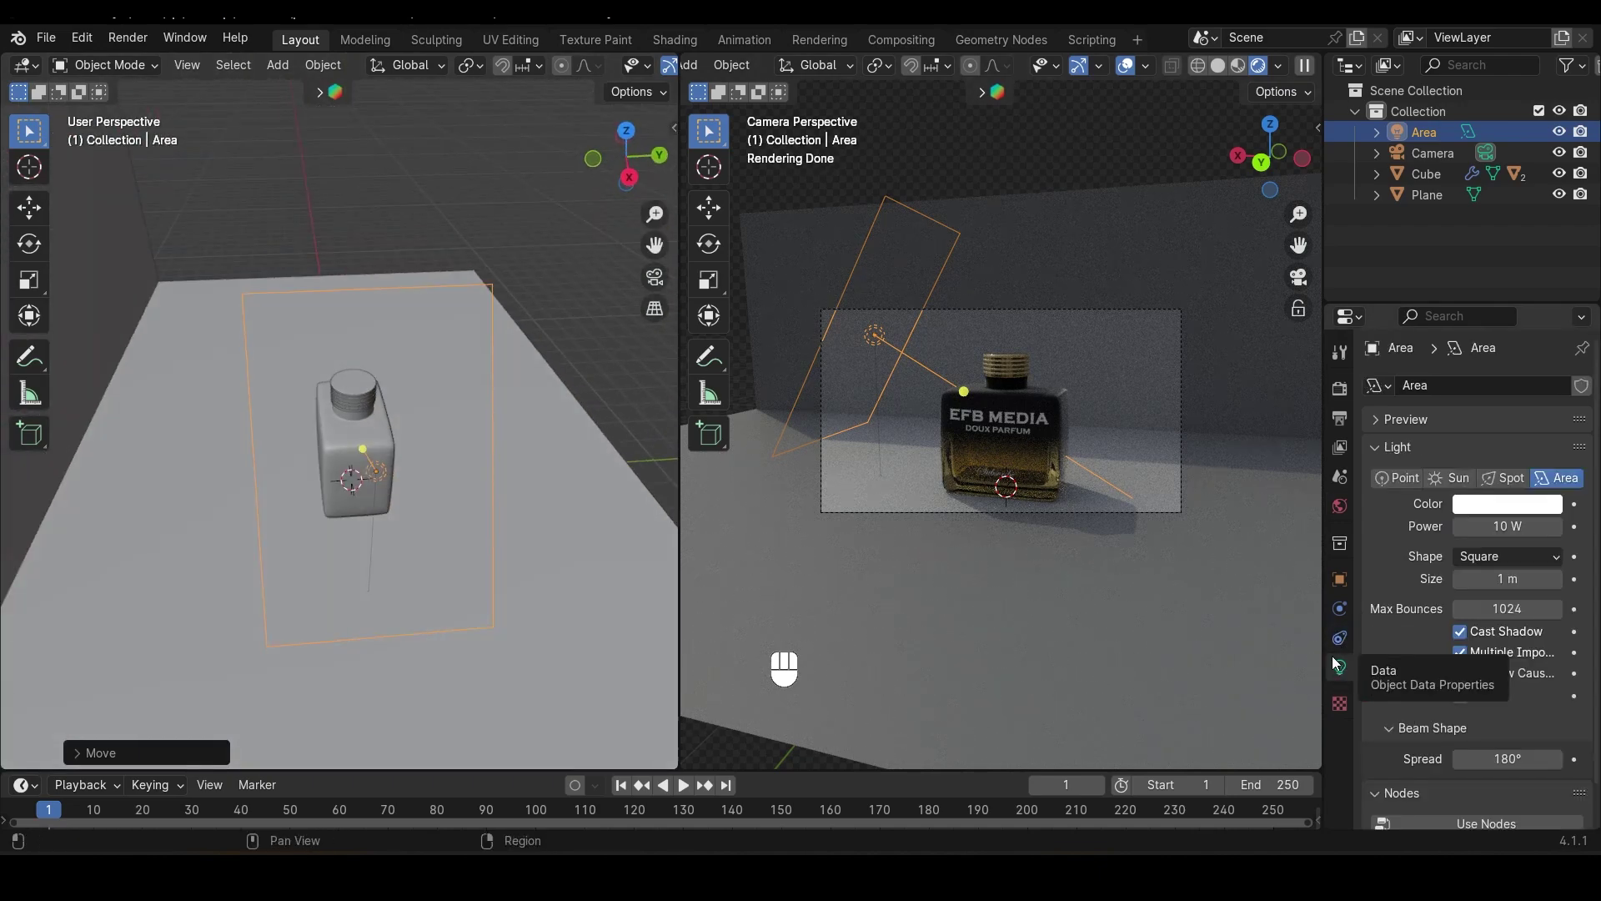
{"action": "left_click", "coordinate": [1526, 526]}
{"action": "type", "text": "100"}
{"action": "left_click", "coordinate": [1407, 531]}
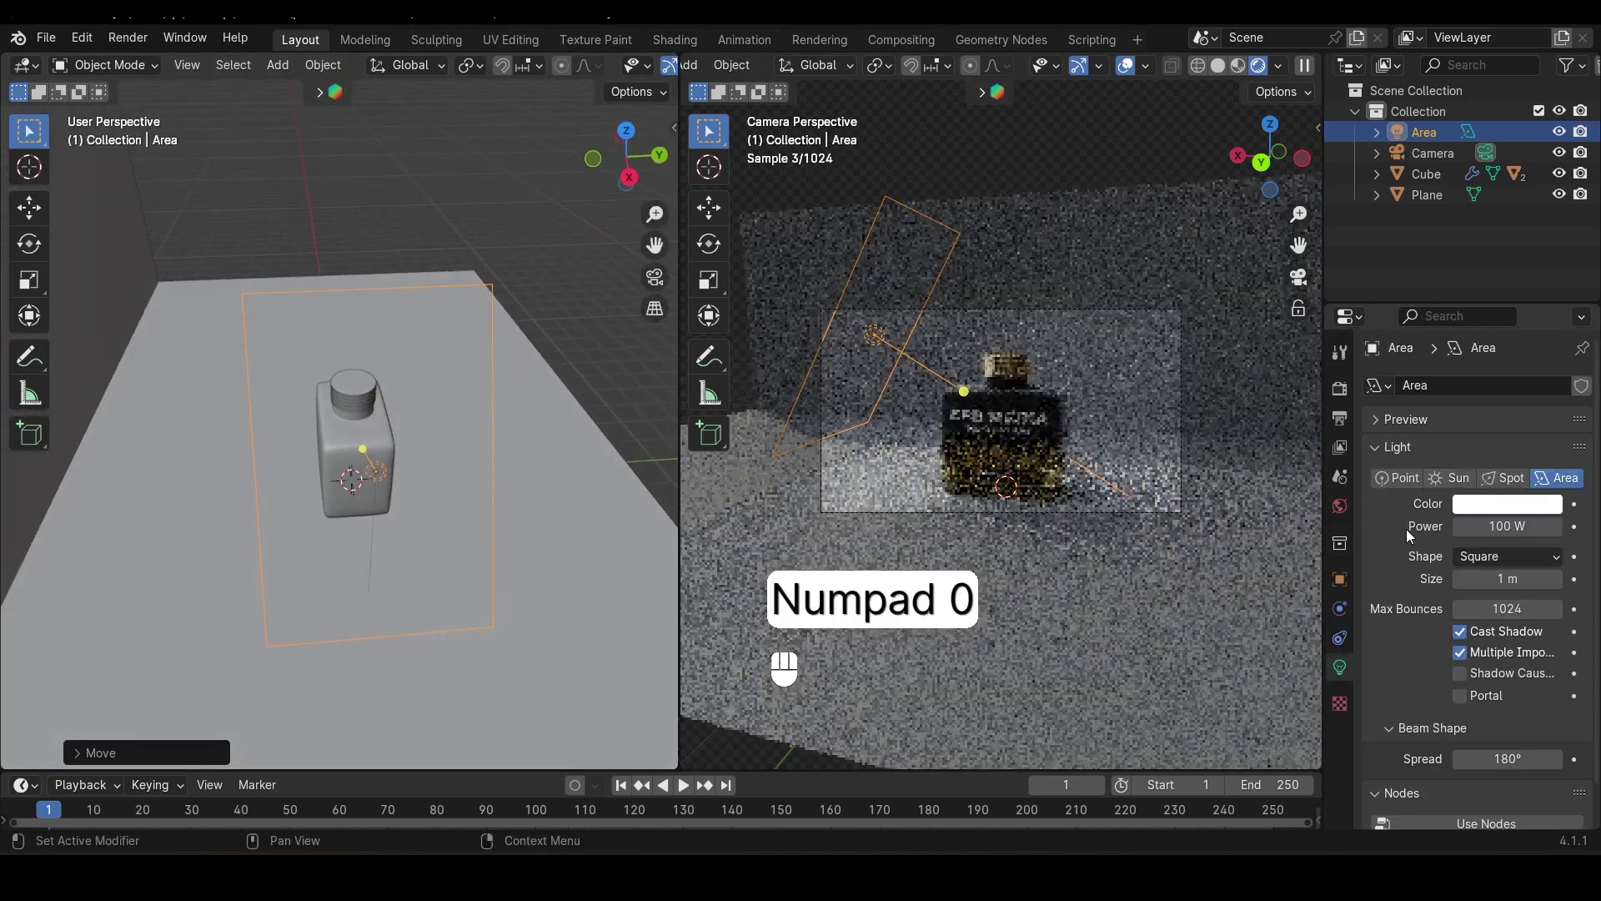
Duplicate the area light and leave the copy at the original's position
{"action": "left_click", "coordinate": [626, 131]}
{"action": "middle_click_drag", "start_coordinate": [518, 442], "coordinate": [558, 180]}
{"action": "left_click", "coordinate": [659, 151]}
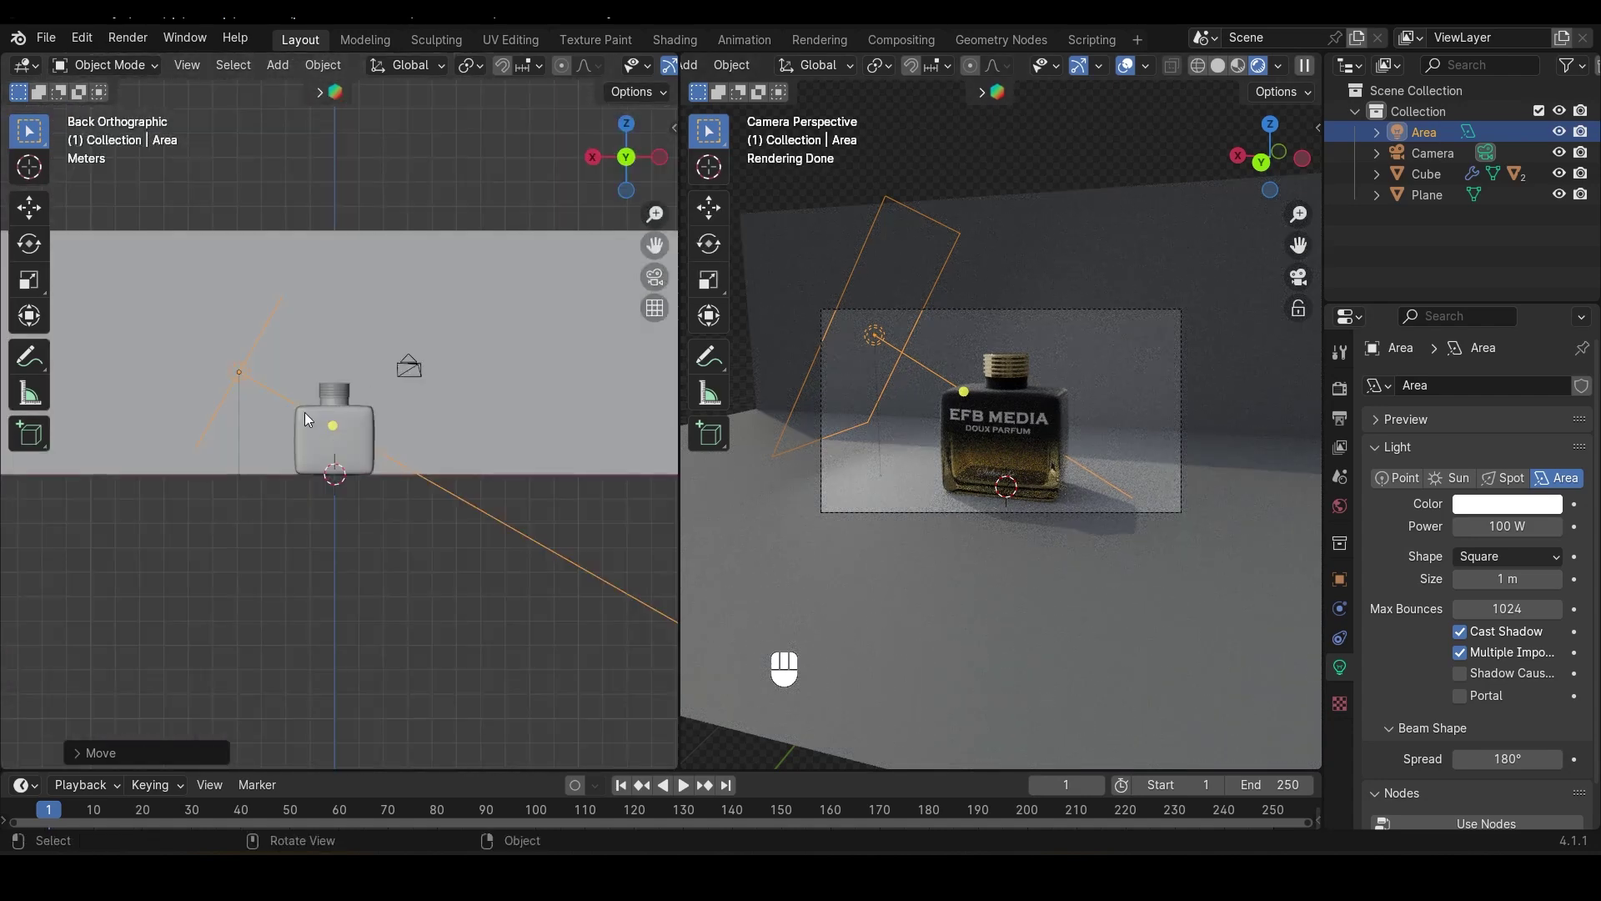
{"action": "key", "text": "shift+d"}
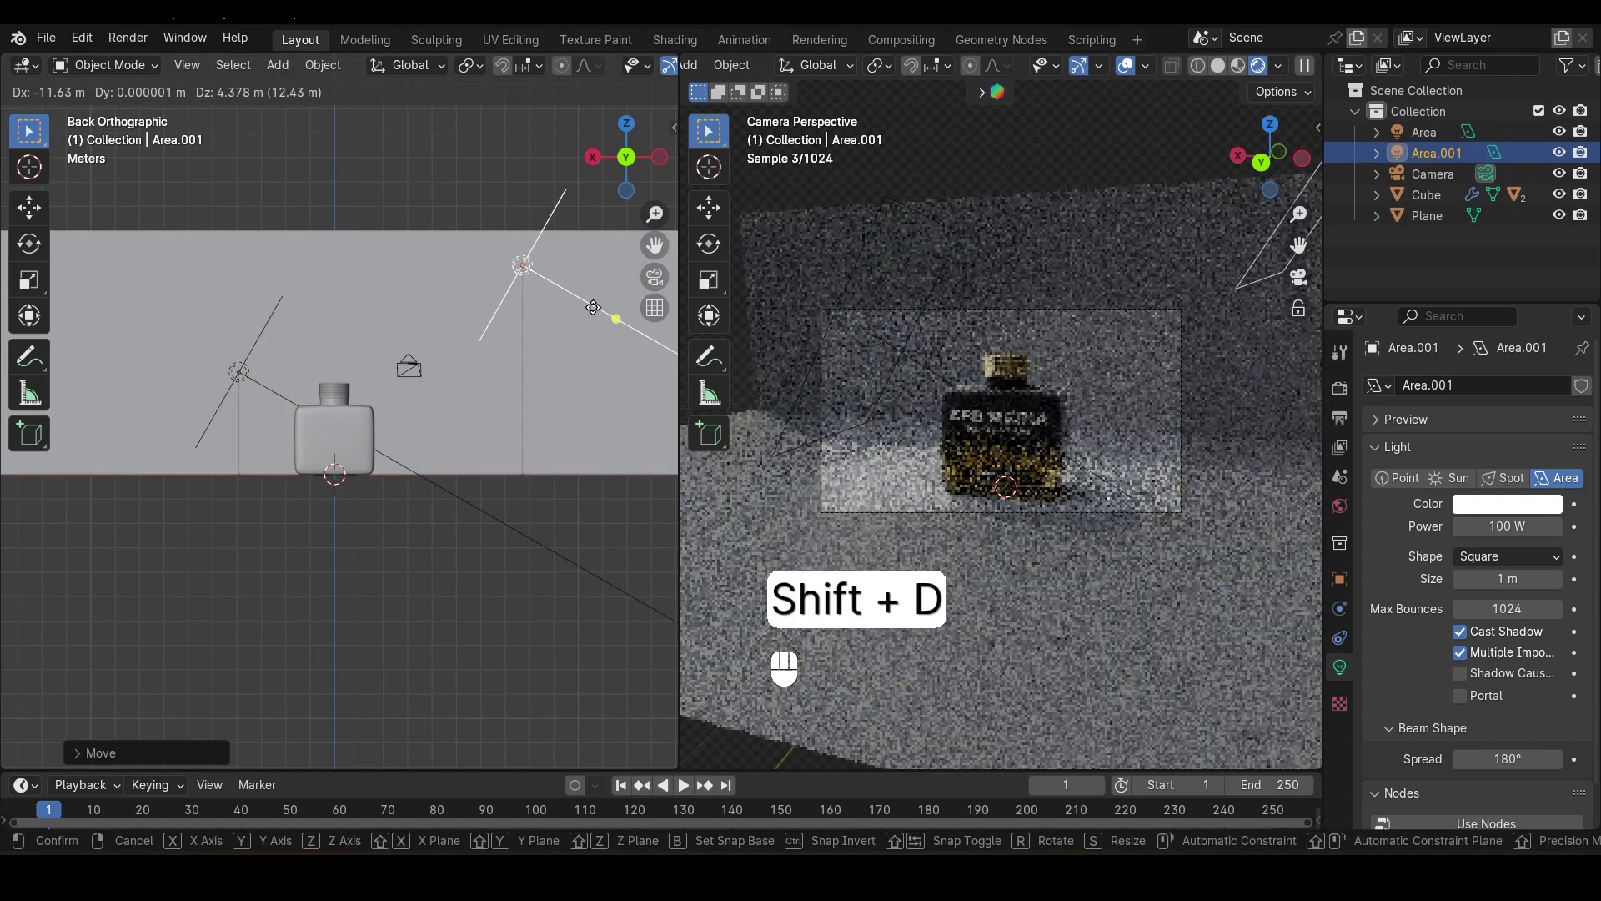
{"action": "right_click", "coordinate": [557, 329]}
{"action": "scroll", "coordinate": [407, 470], "scroll_direction": "up", "scroll_amount": 2}
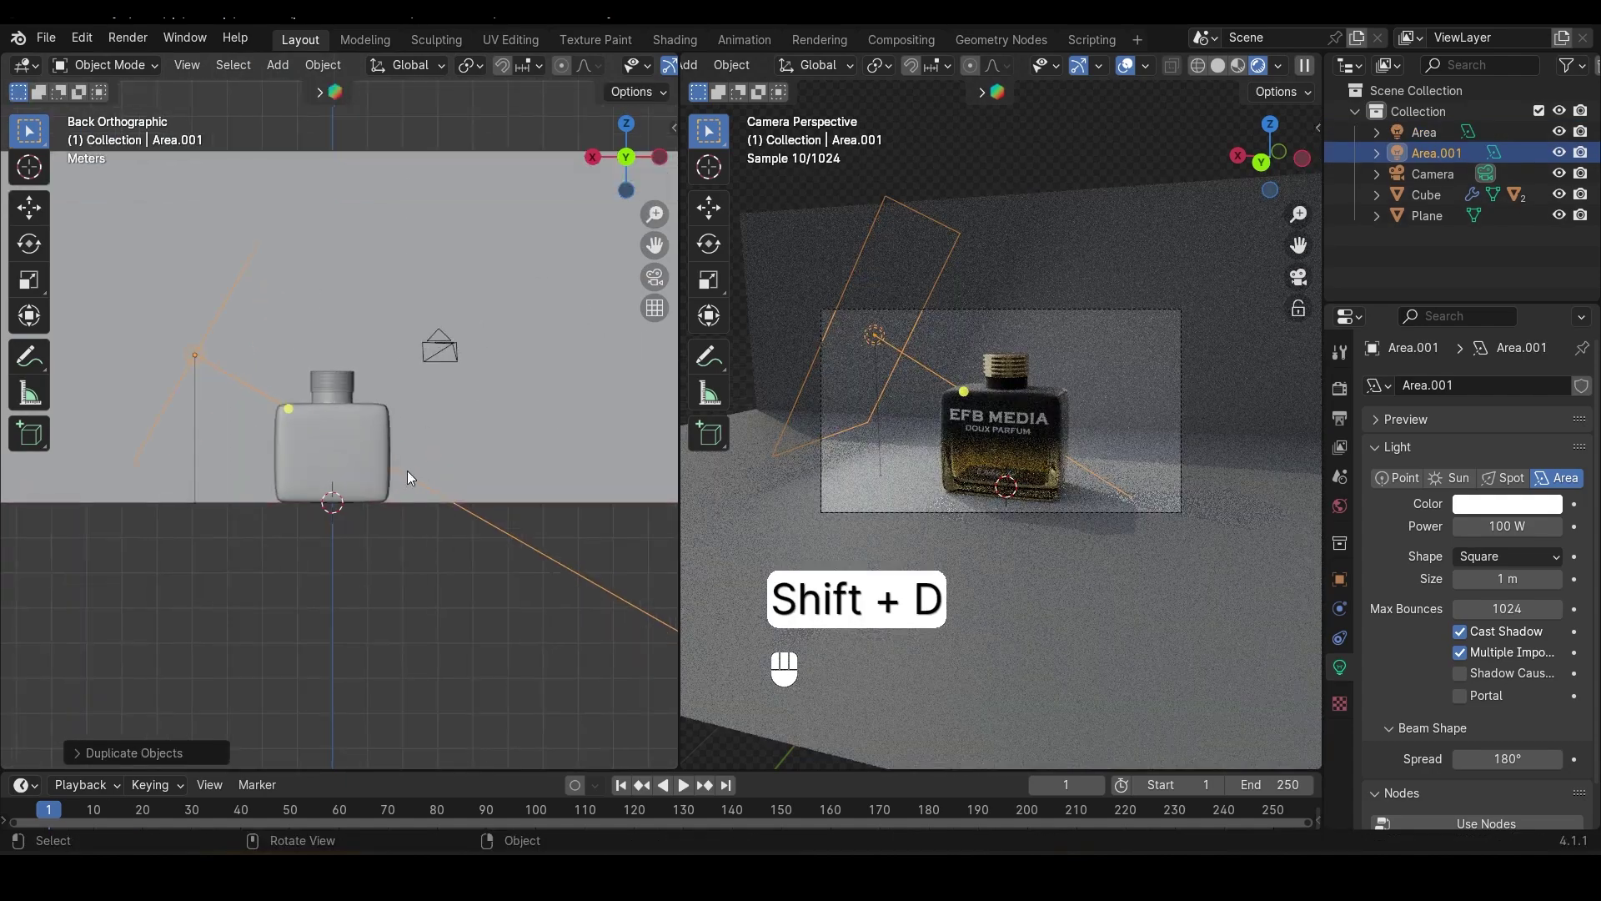
Rotate the duplicated light in the top view and move it to the front of the bottle
{"action": "left_click", "coordinate": [624, 127]}
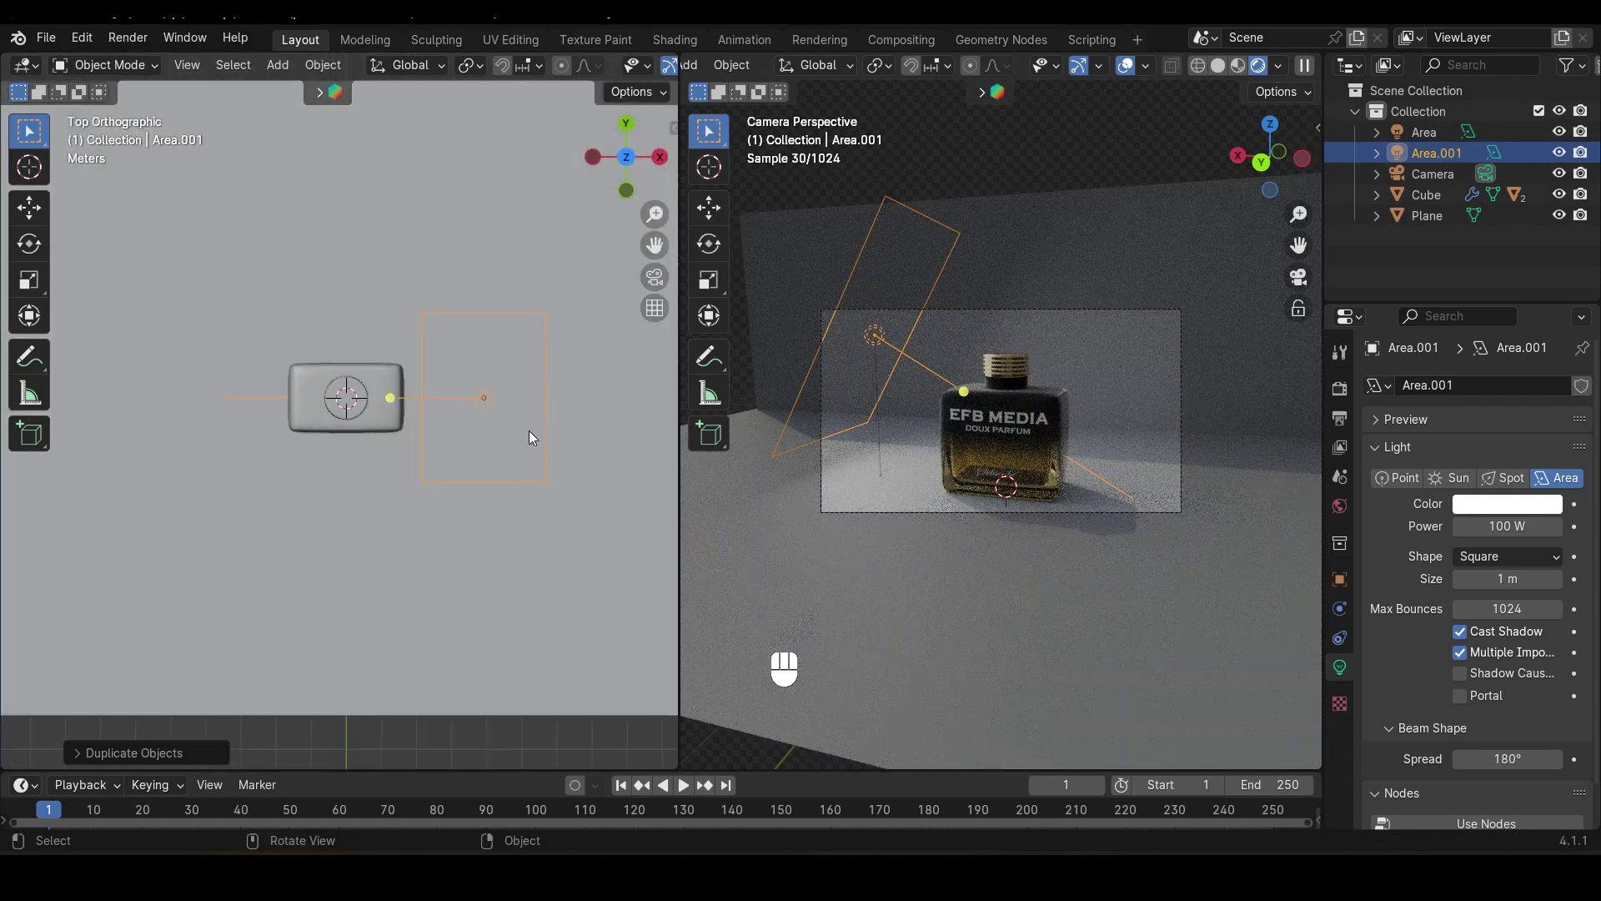
{"action": "key", "text": "r"}
{"action": "key", "text": "g"}
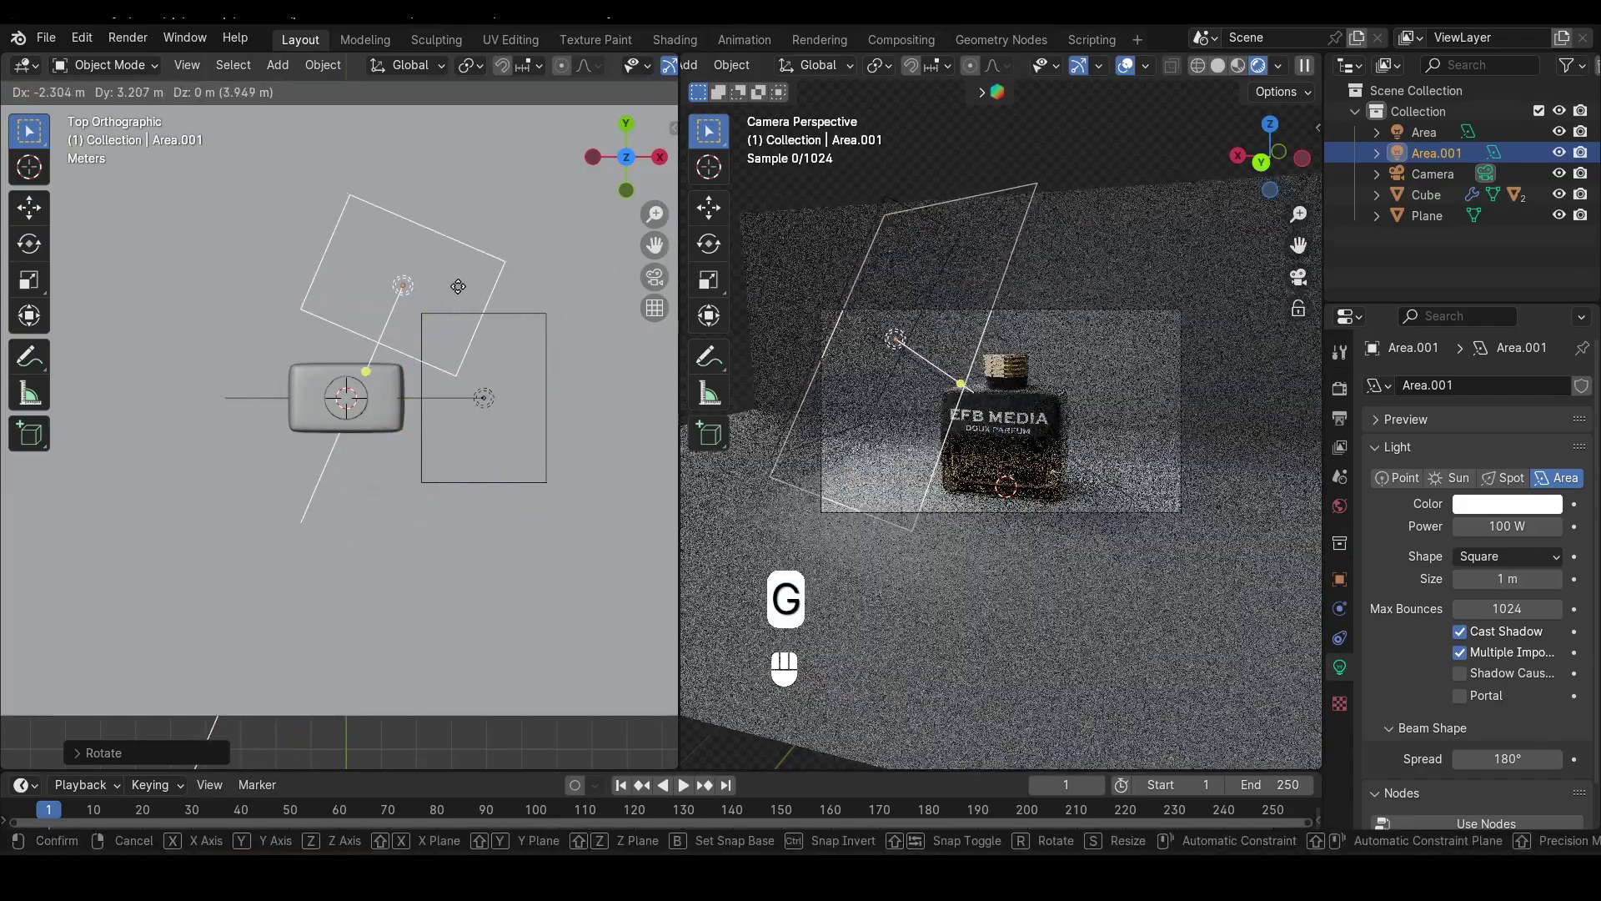
{"action": "left_click", "coordinate": [533, 469]}
{"action": "middle_click_drag", "start_coordinate": [533, 469], "coordinate": [359, 439]}
Narrow the duplicated light by scaling it to about 0.6 along X
{"action": "left_click", "coordinate": [634, 168]}
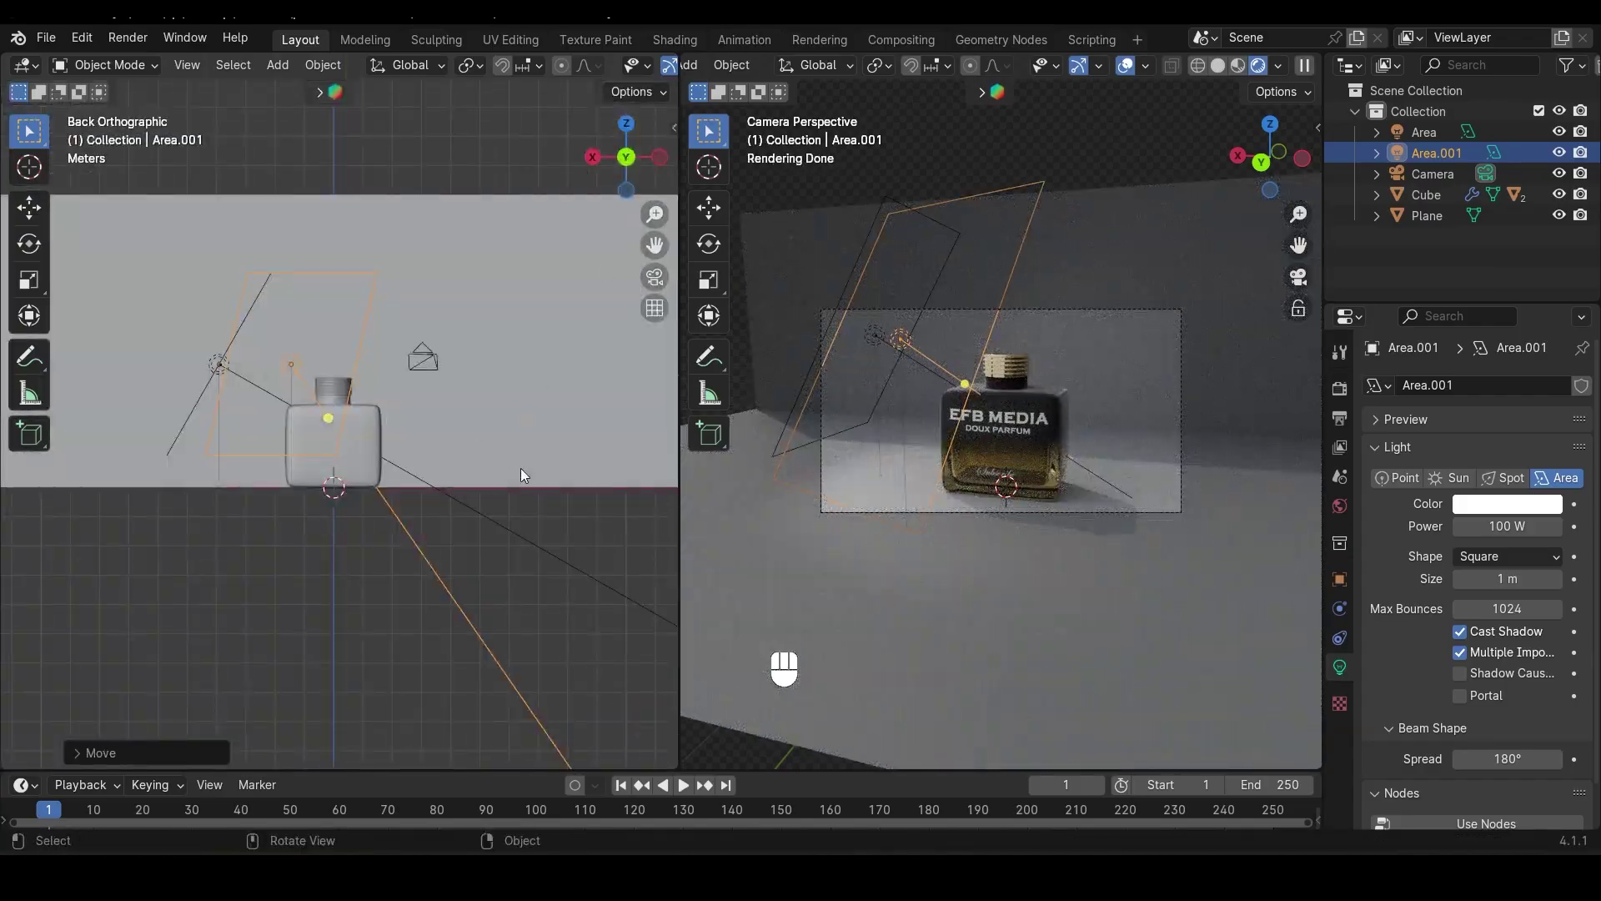
{"action": "key", "text": "s"}
{"action": "key", "text": "x"}
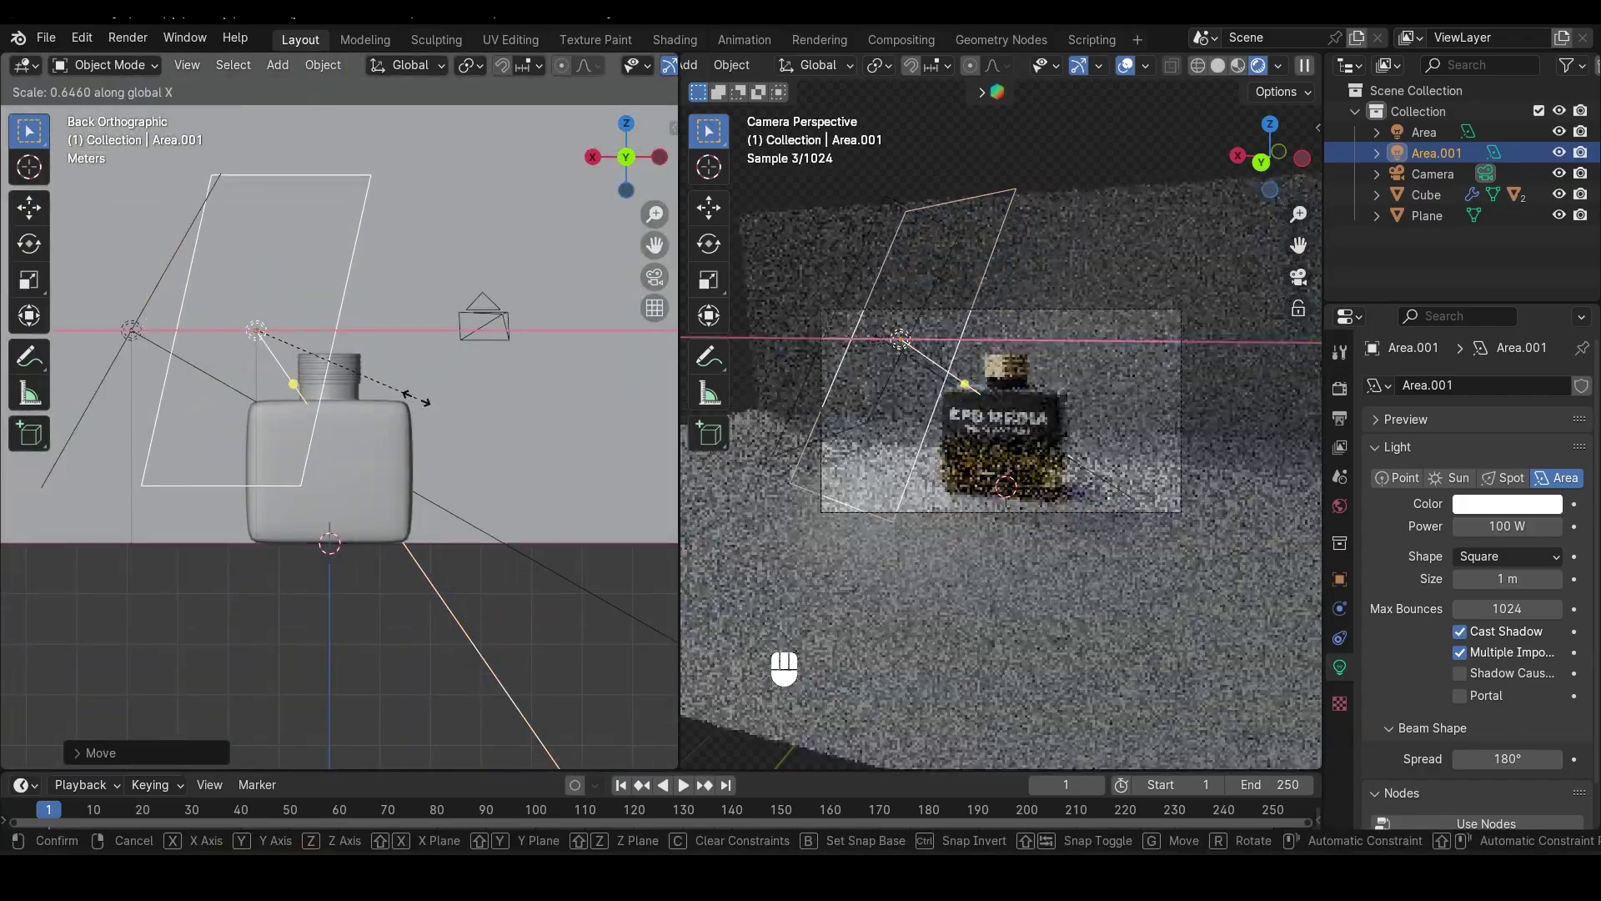
{"action": "left_click", "coordinate": [314, 457]}
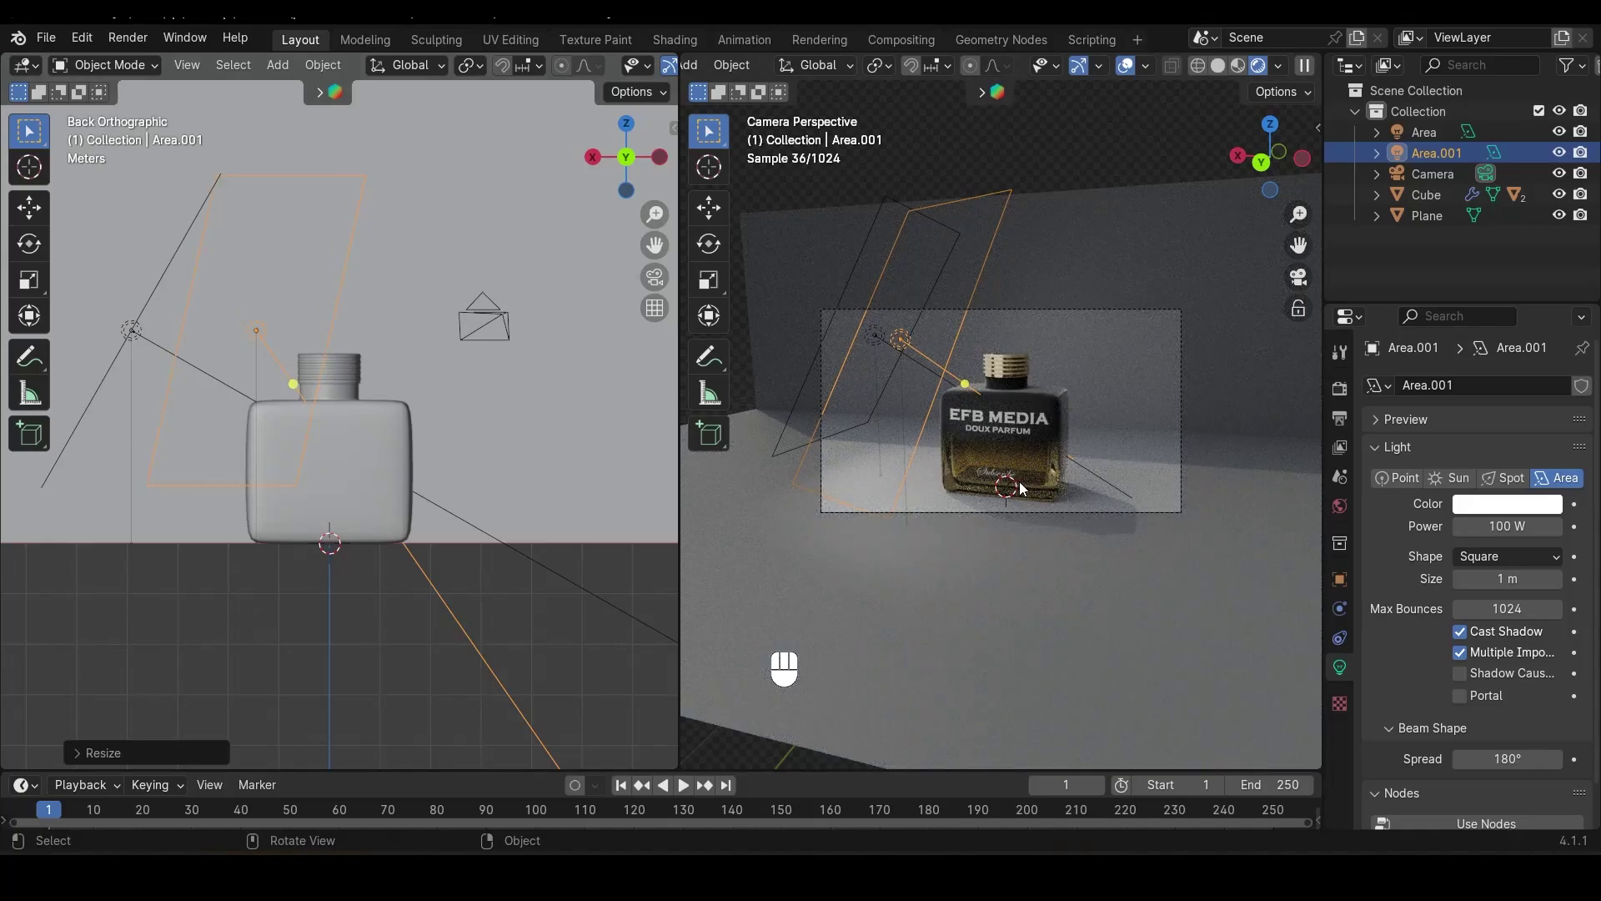
Move the duplicated light farther in front of the bottle and rotate it in the top view to face the bottle
{"action": "key", "text": "KP_7"}
{"action": "key", "text": "g"}
{"action": "key", "text": "r"}
{"action": "left_click", "coordinate": [528, 677]}
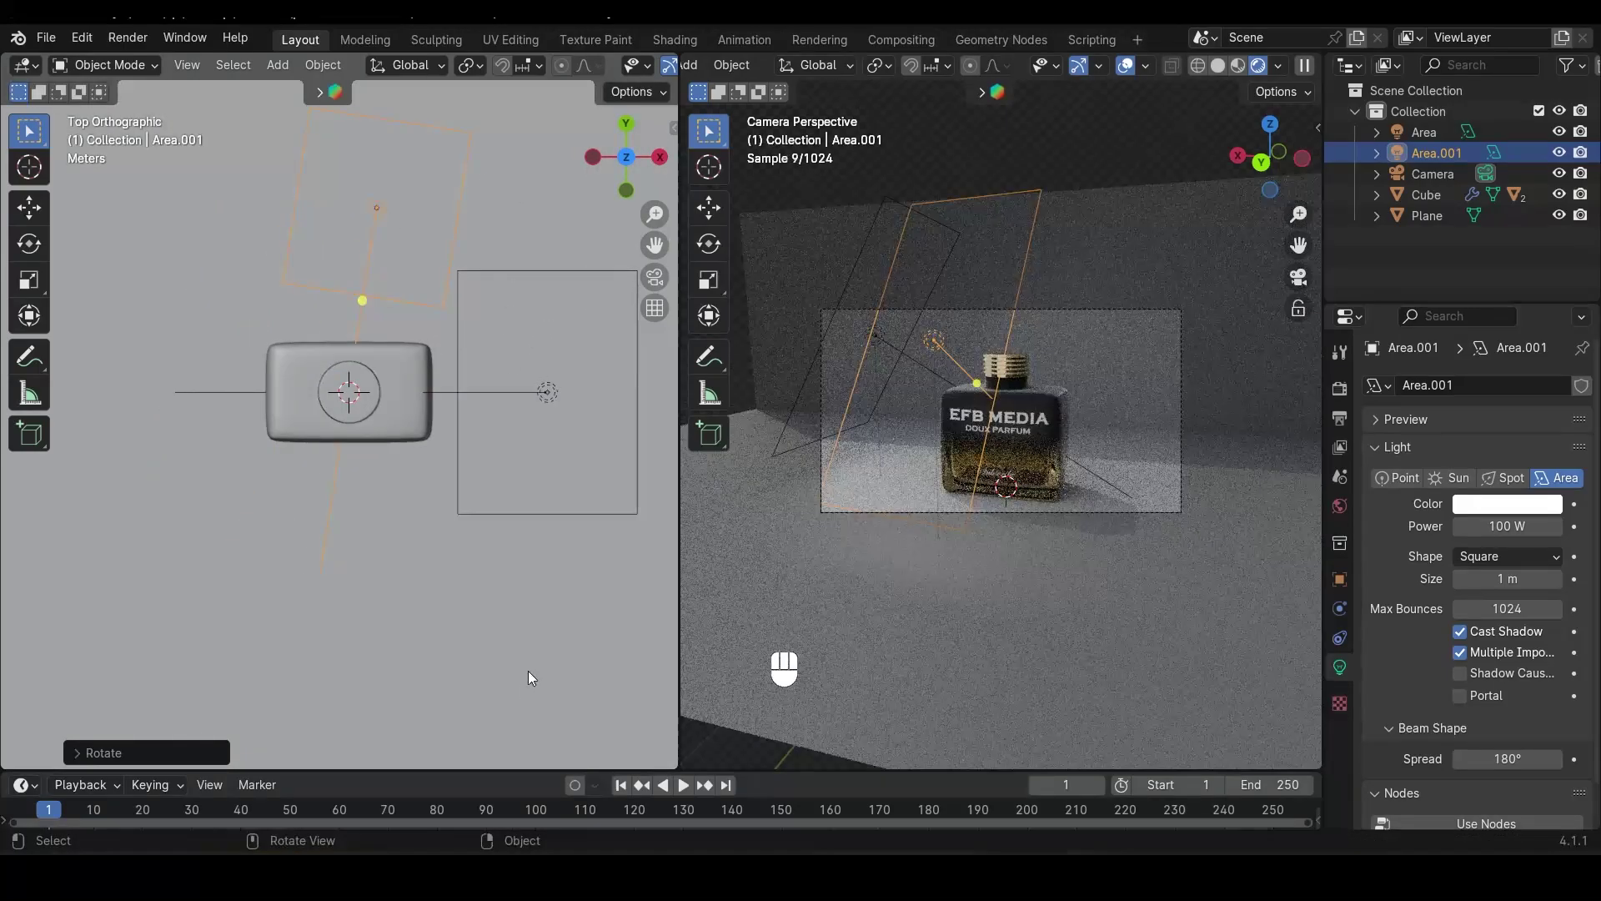
{"action": "middle_click_drag", "start_coordinate": [528, 678], "coordinate": [338, 459]}
Move the floor and backdrop plane along Y so the backdrop wall stands closer behind the bottle
{"action": "left_click", "coordinate": [1203, 592]}
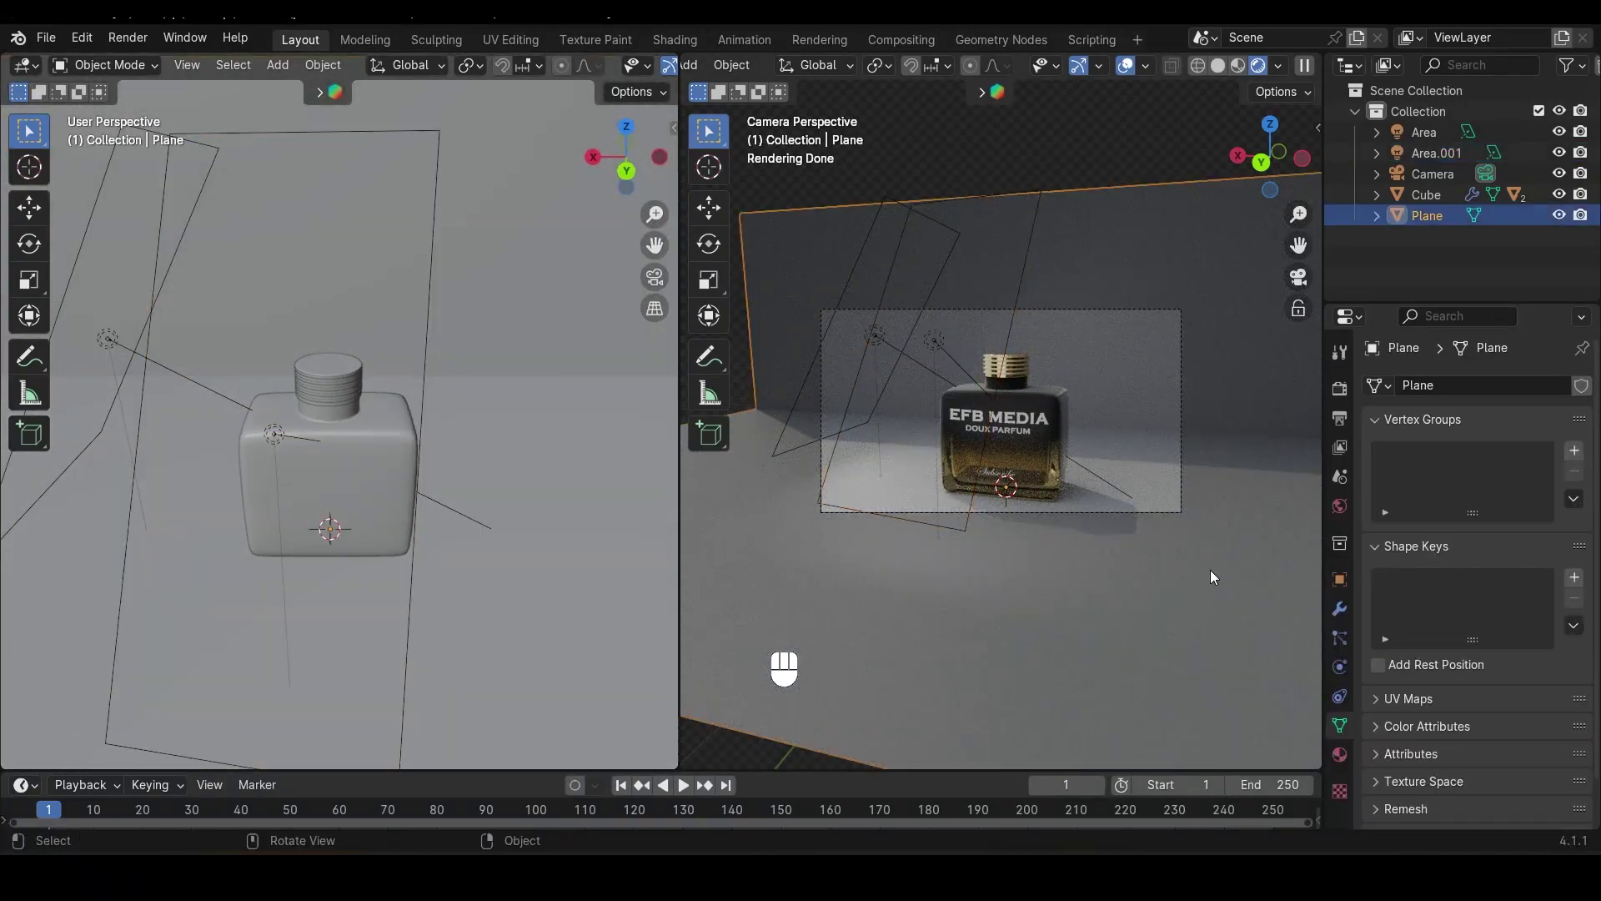
{"action": "scroll", "coordinate": [291, 557], "scroll_direction": "down", "scroll_amount": 6}
{"action": "middle_click_drag", "start_coordinate": [292, 557], "coordinate": [488, 570]}
{"action": "key", "text": "g"}
{"action": "key", "text": "y"}
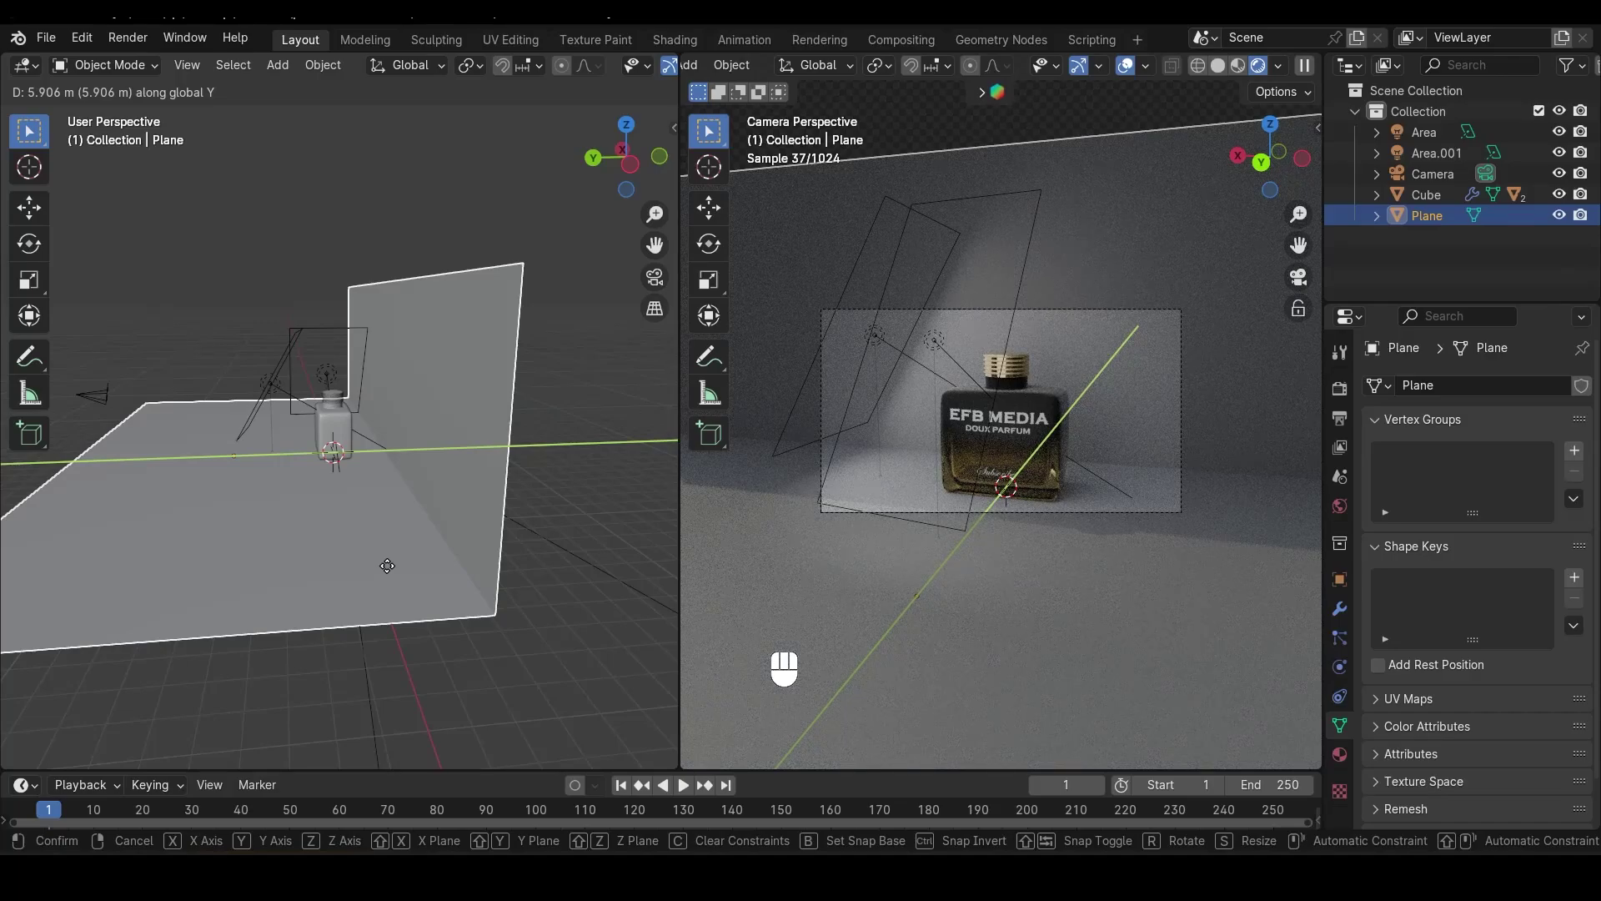
{"action": "left_click", "coordinate": [267, 444]}
{"action": "middle_click_drag", "start_coordinate": [267, 443], "coordinate": [358, 531]}
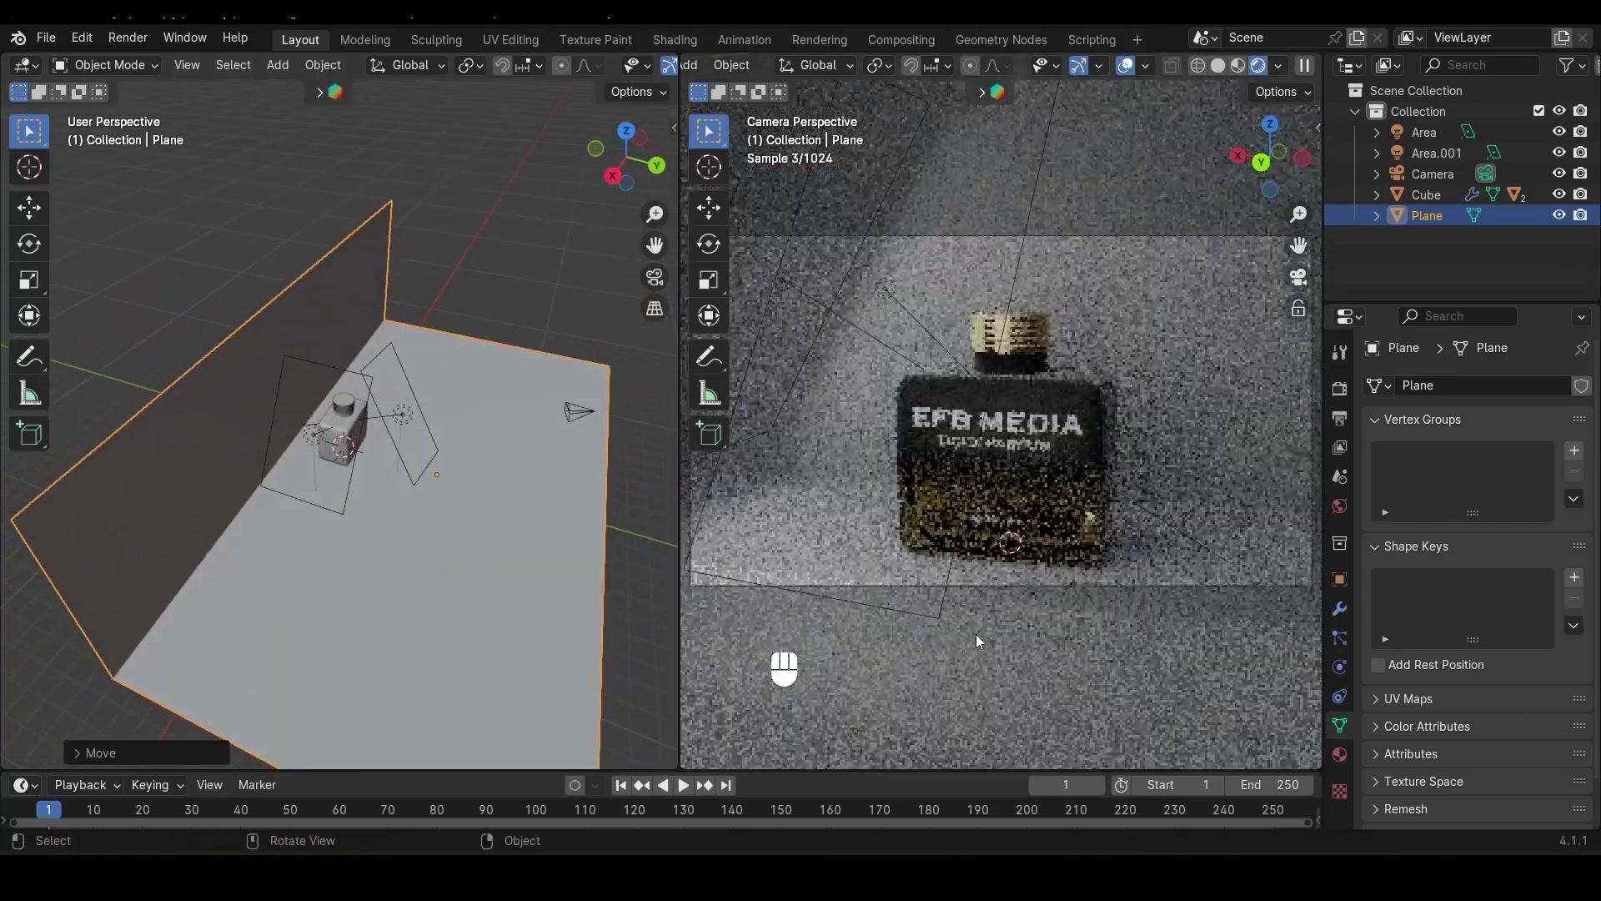
Set the strength of the world's city.exr background to 0.7
{"action": "left_click", "coordinate": [1340, 505]}
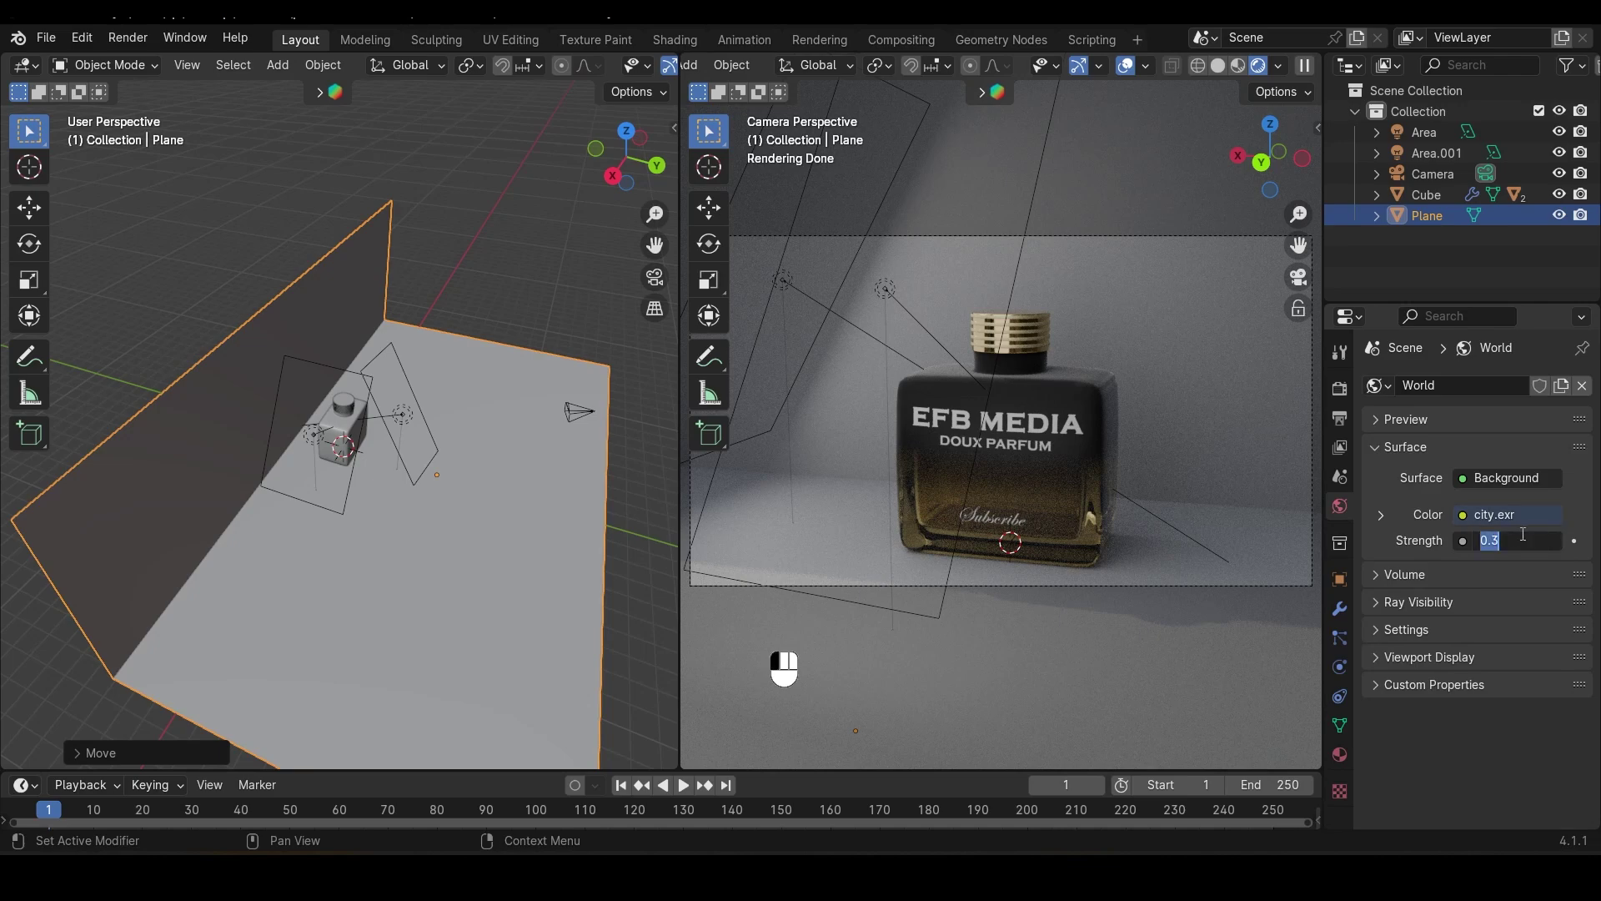
{"action": "left_click", "coordinate": [1559, 541]}
{"action": "type", "text": "0.7"}
{"action": "key", "text": "Return"}
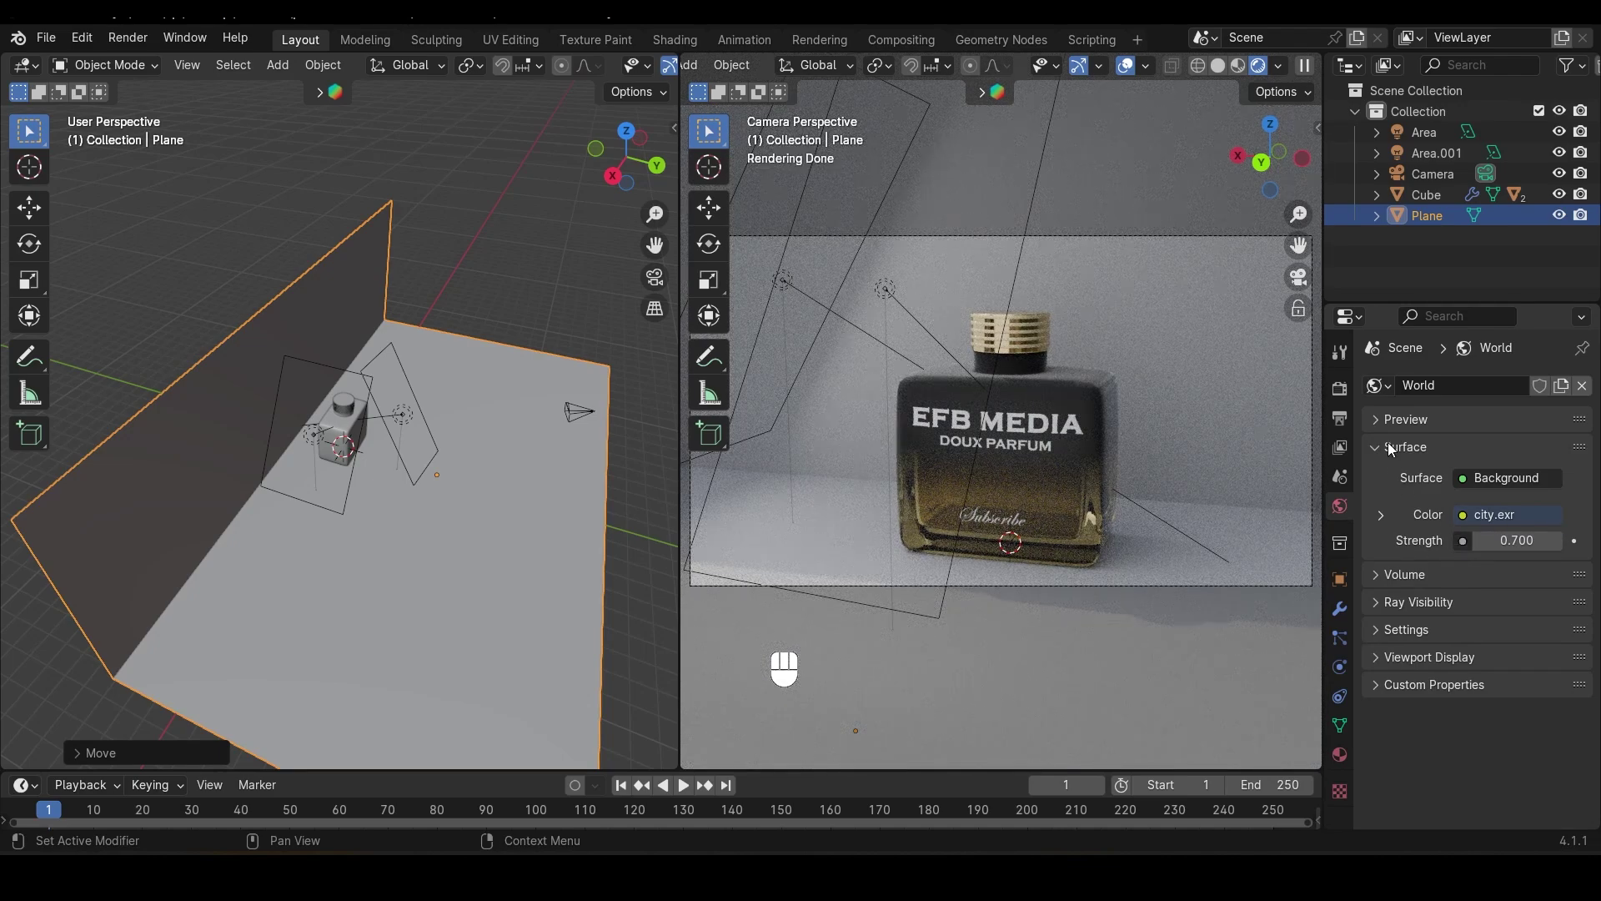
Set the color management look to High Contrast in the render settings
{"action": "left_click", "coordinate": [1339, 389]}
{"action": "scroll", "coordinate": [1458, 599], "scroll_direction": "down", "scroll_amount": 15}
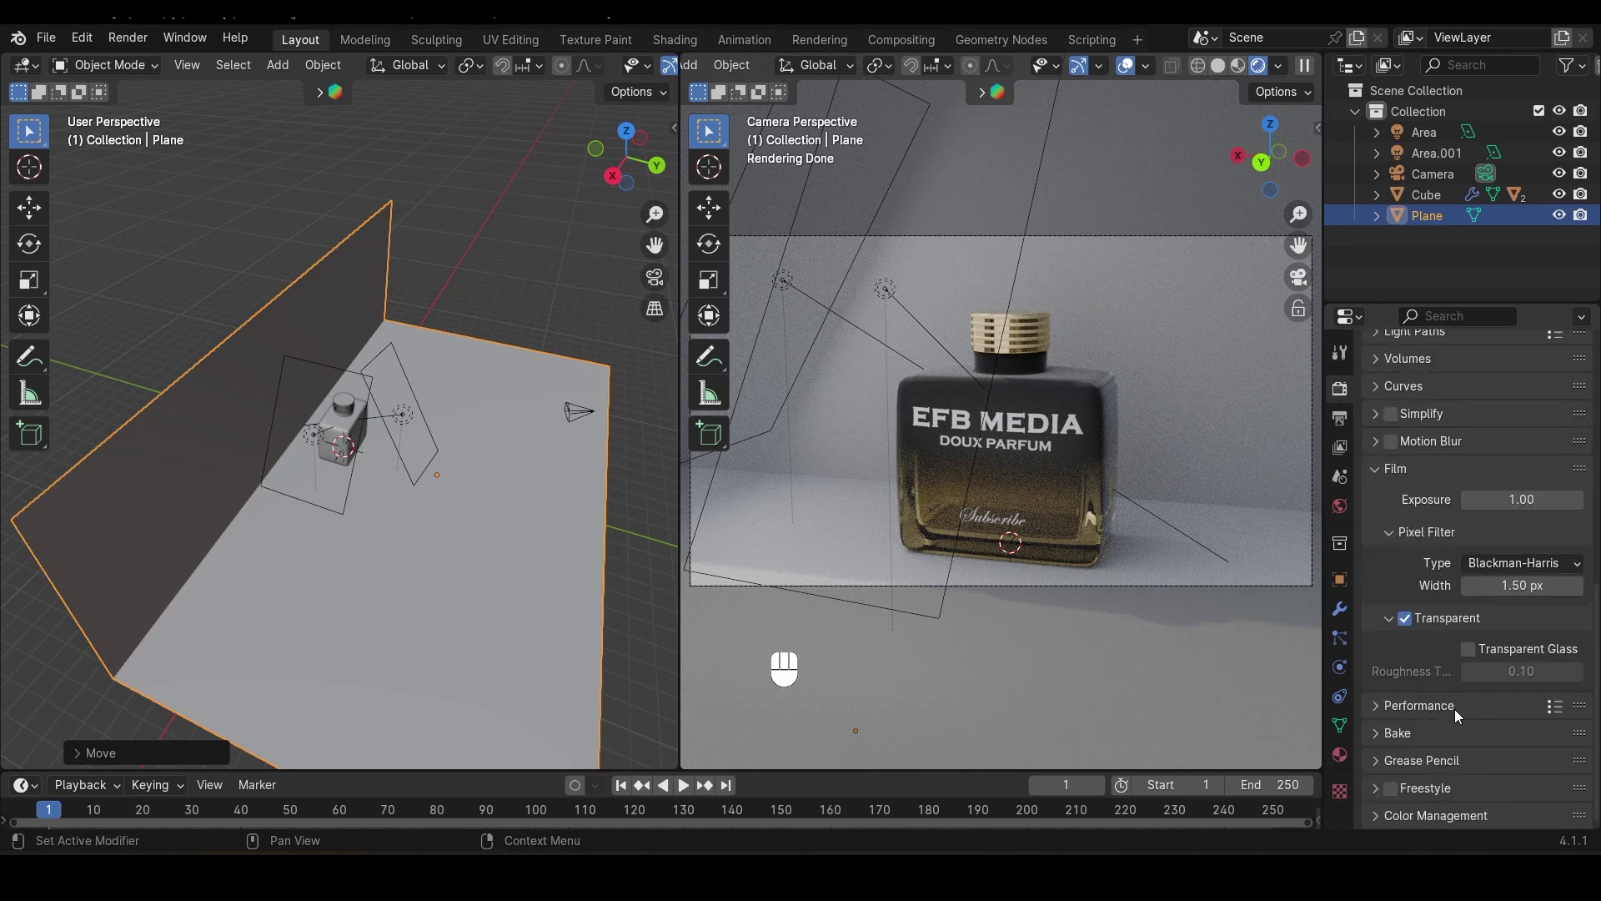
{"action": "scroll", "coordinate": [1415, 777], "scroll_direction": "down", "scroll_amount": 4}
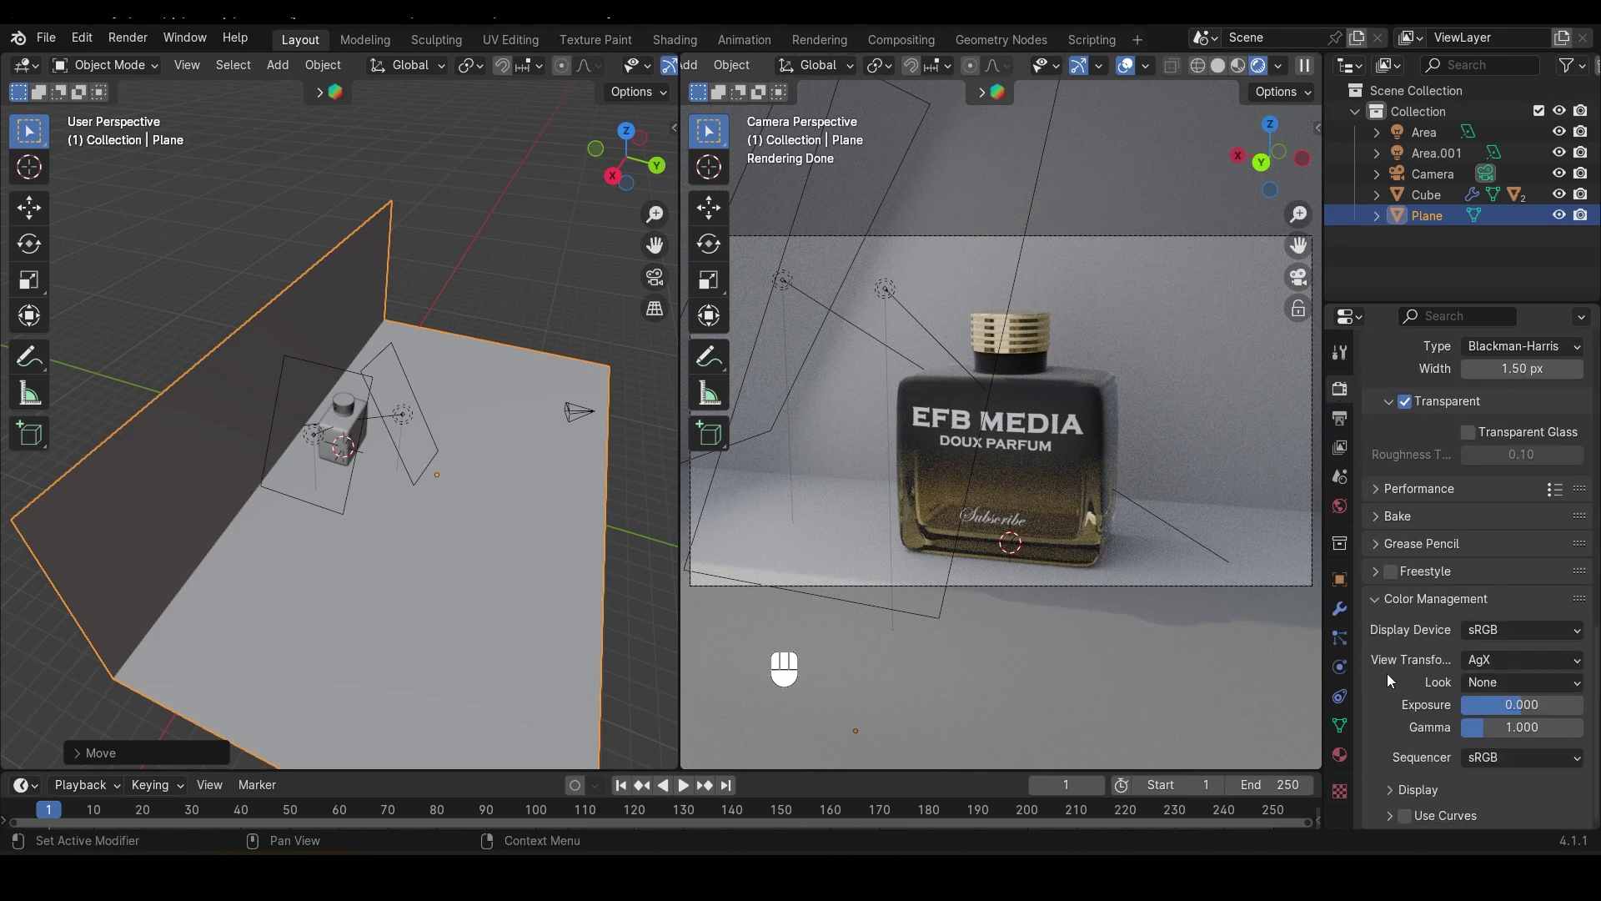
{"action": "left_click", "coordinate": [1492, 682]}
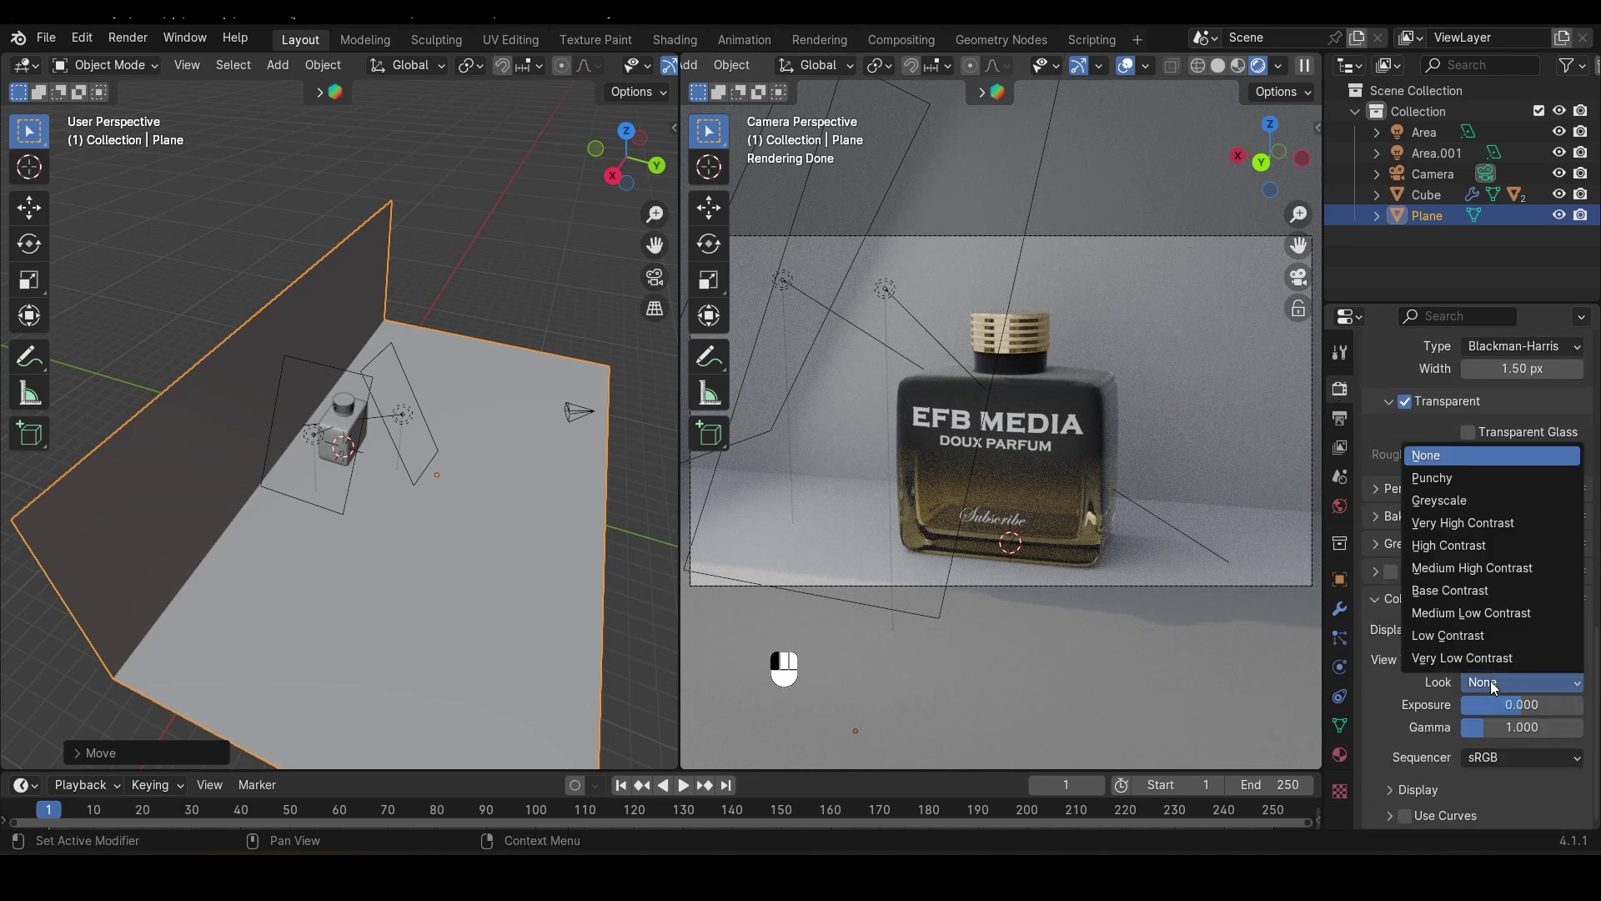
{"action": "left_click", "coordinate": [1473, 547]}
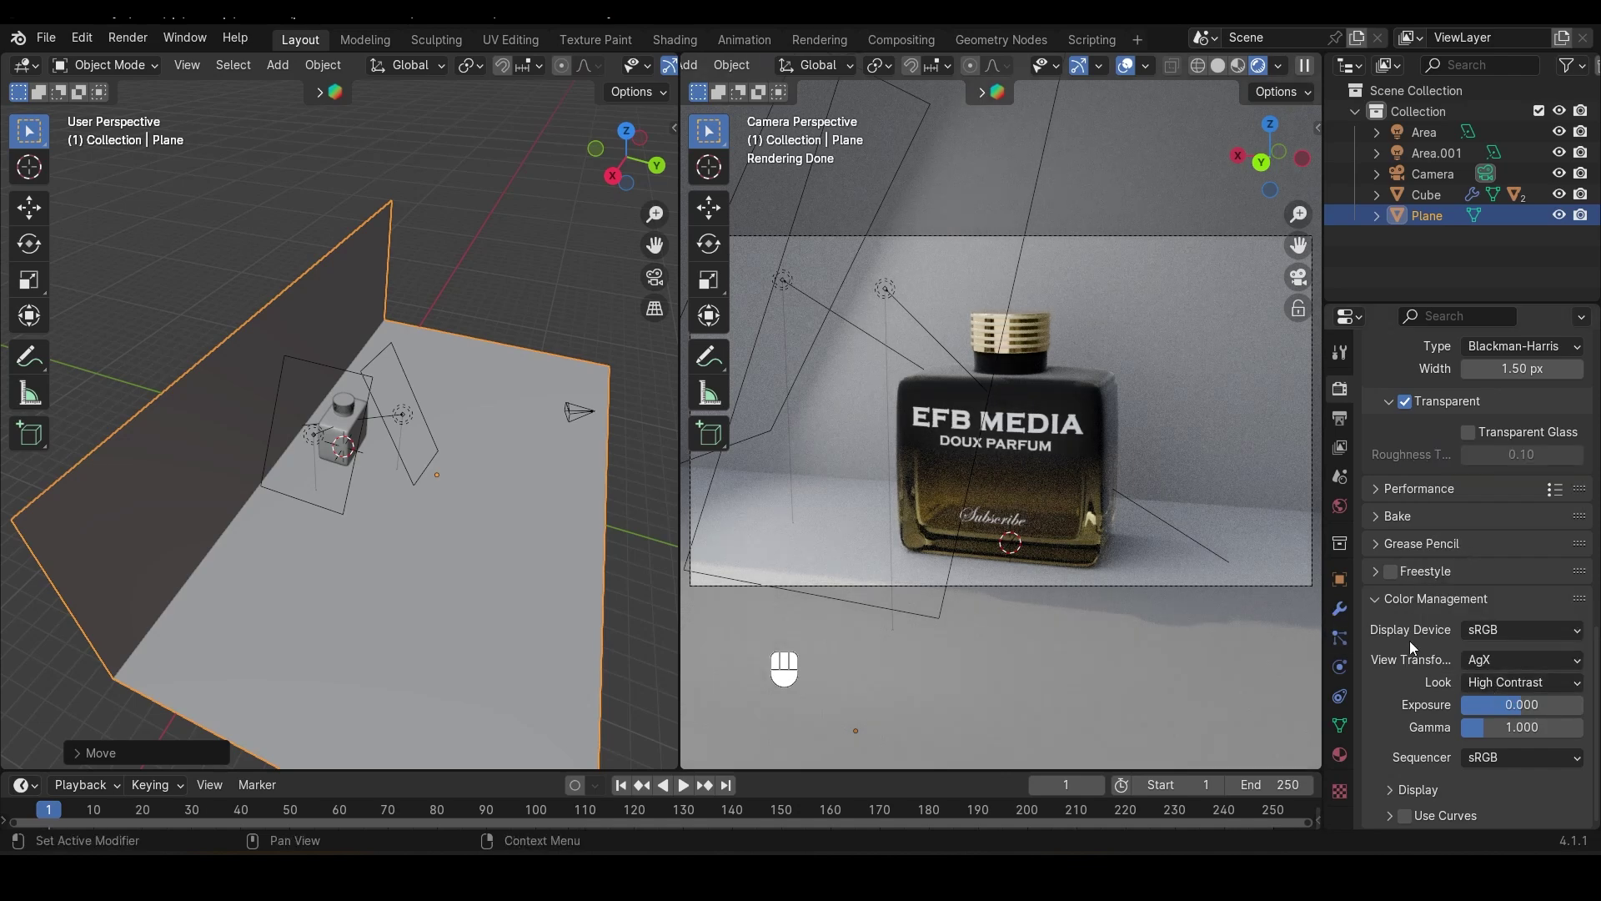
Set the final render's maximum samples to 200 and render the image
{"action": "scroll", "coordinate": [1445, 614], "scroll_direction": "up", "scroll_amount": 20}
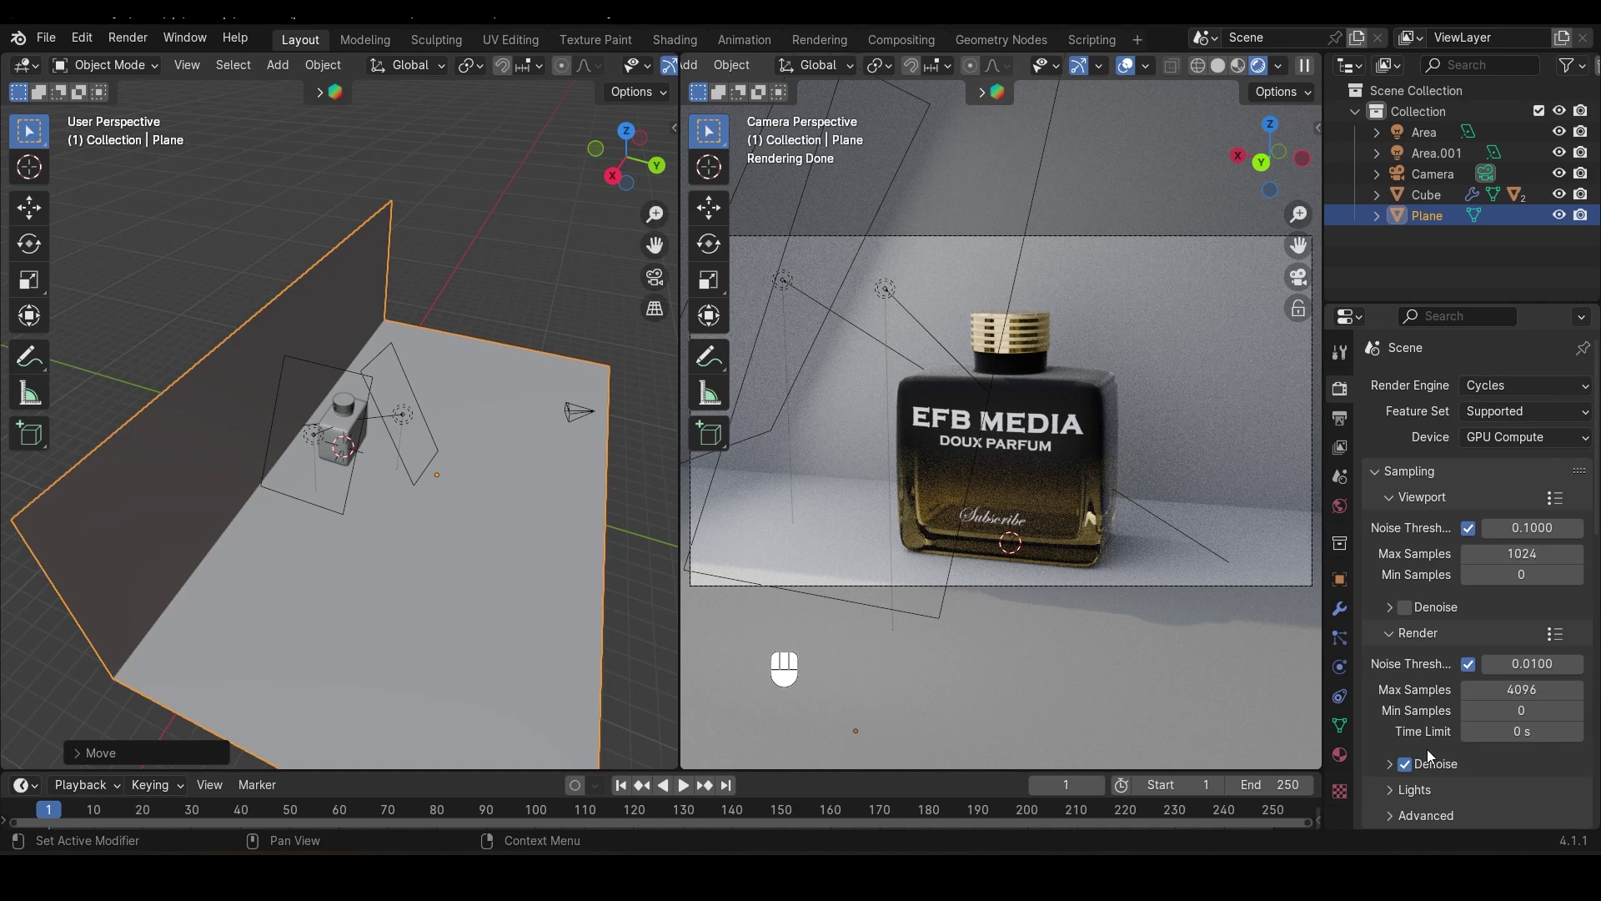
{"action": "left_click", "coordinate": [1517, 691]}
{"action": "type", "text": "200"}
{"action": "key", "text": "Return"}
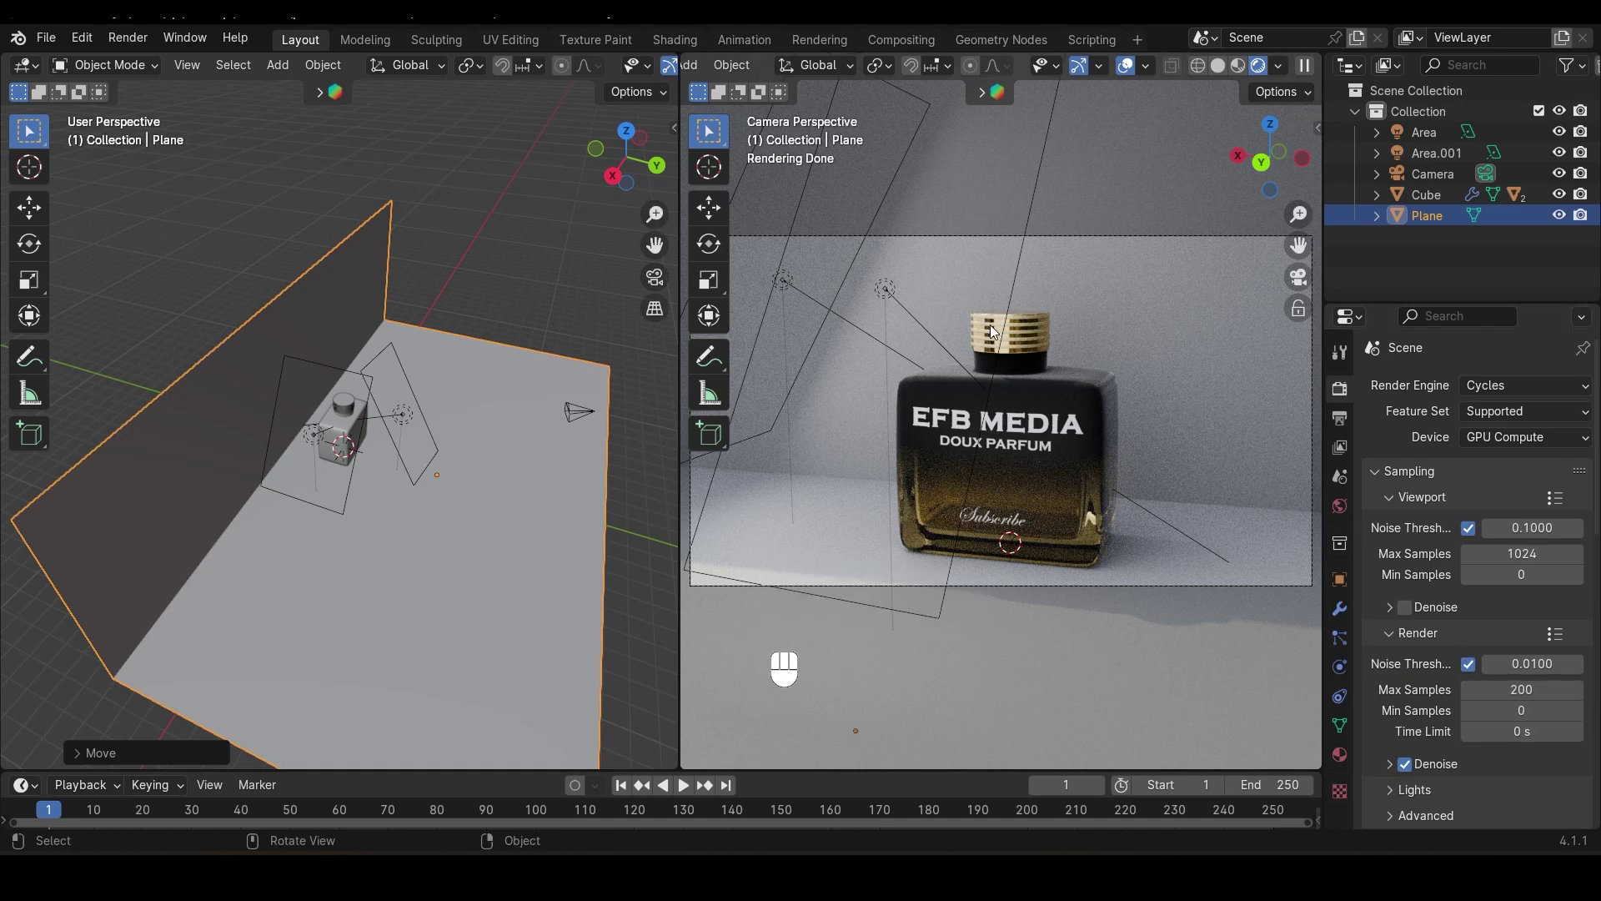
{"action": "left_click", "coordinate": [151, 31]}
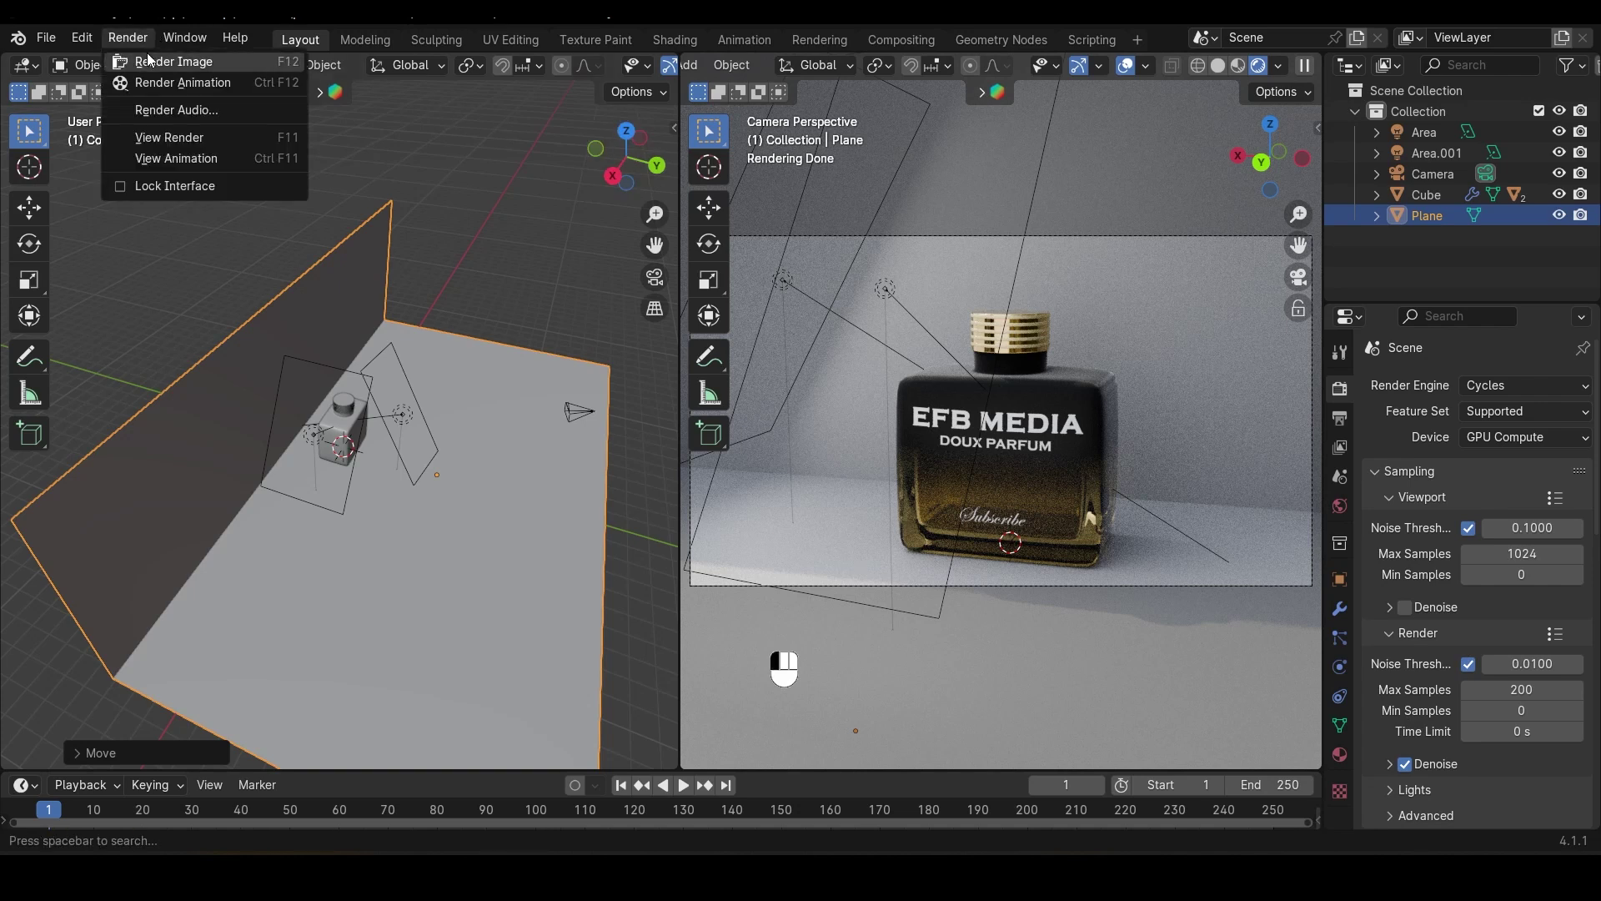
{"action": "left_click", "coordinate": [159, 62]}
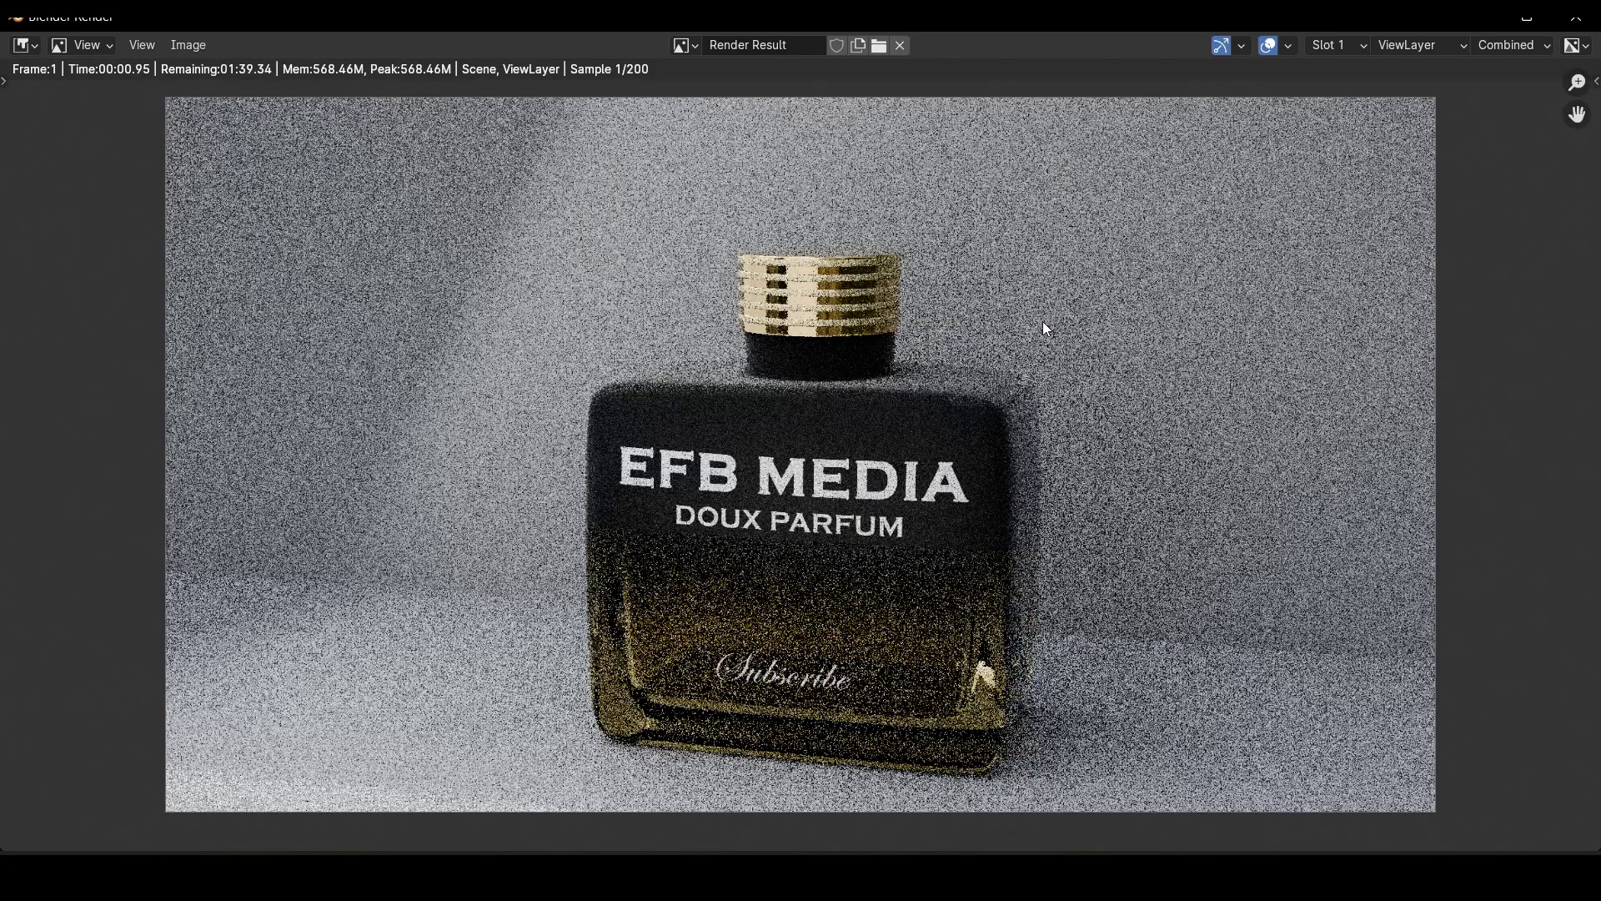